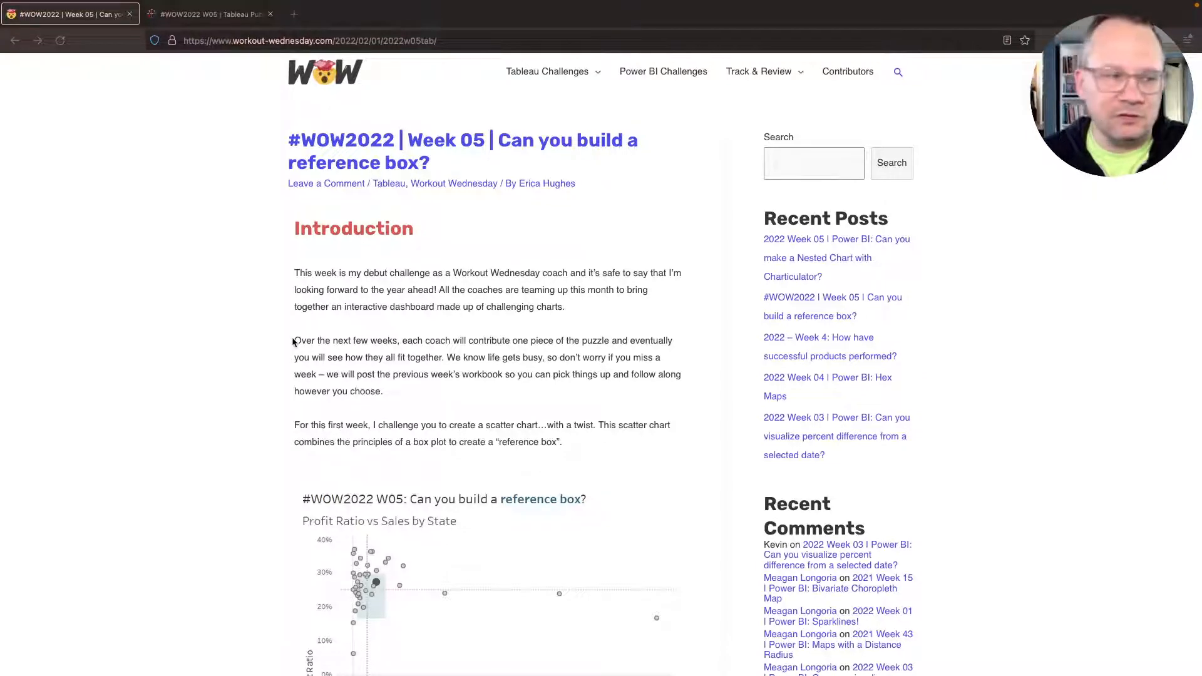
Review the Week 05 reference box challenge page and its published Profit Ratio vs Sales by State chart on Tableau Public.
scroll(267, 385, down, 5)
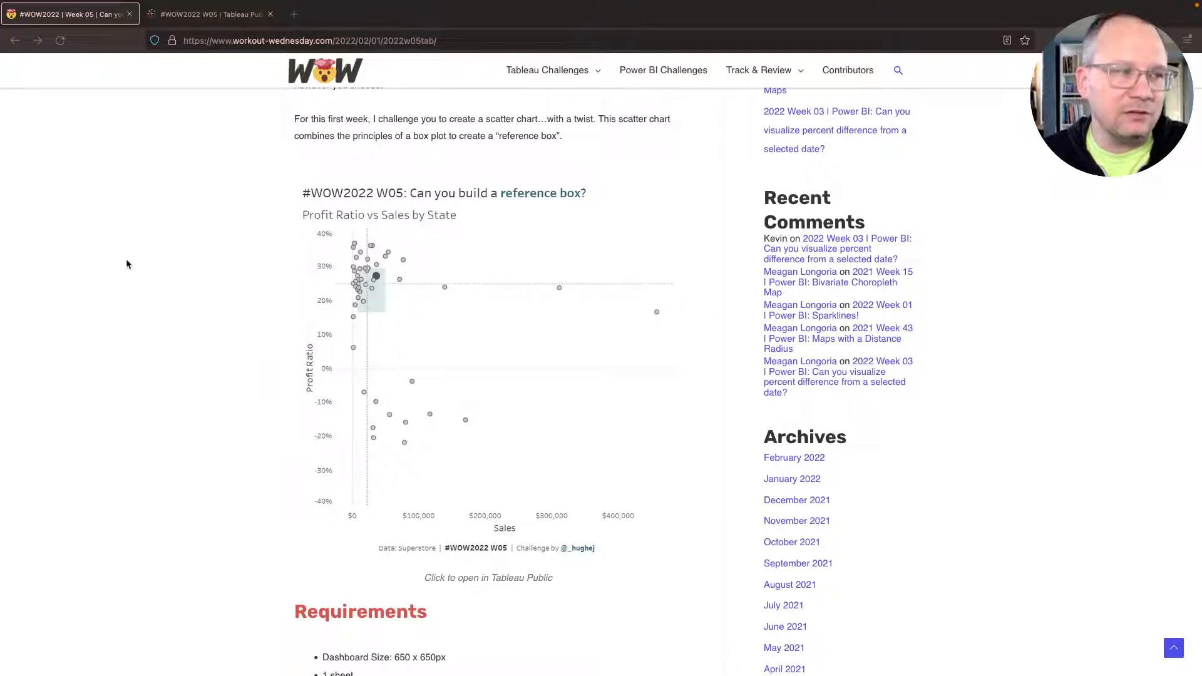
click(209, 15)
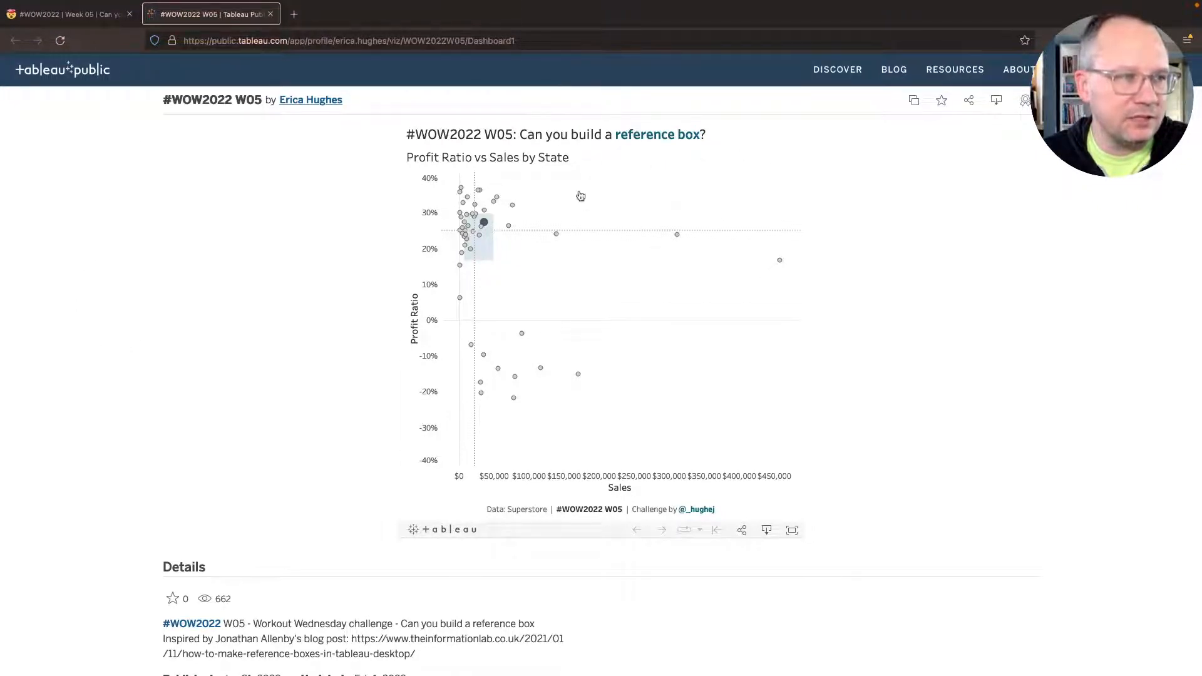
key(ctrl+r)
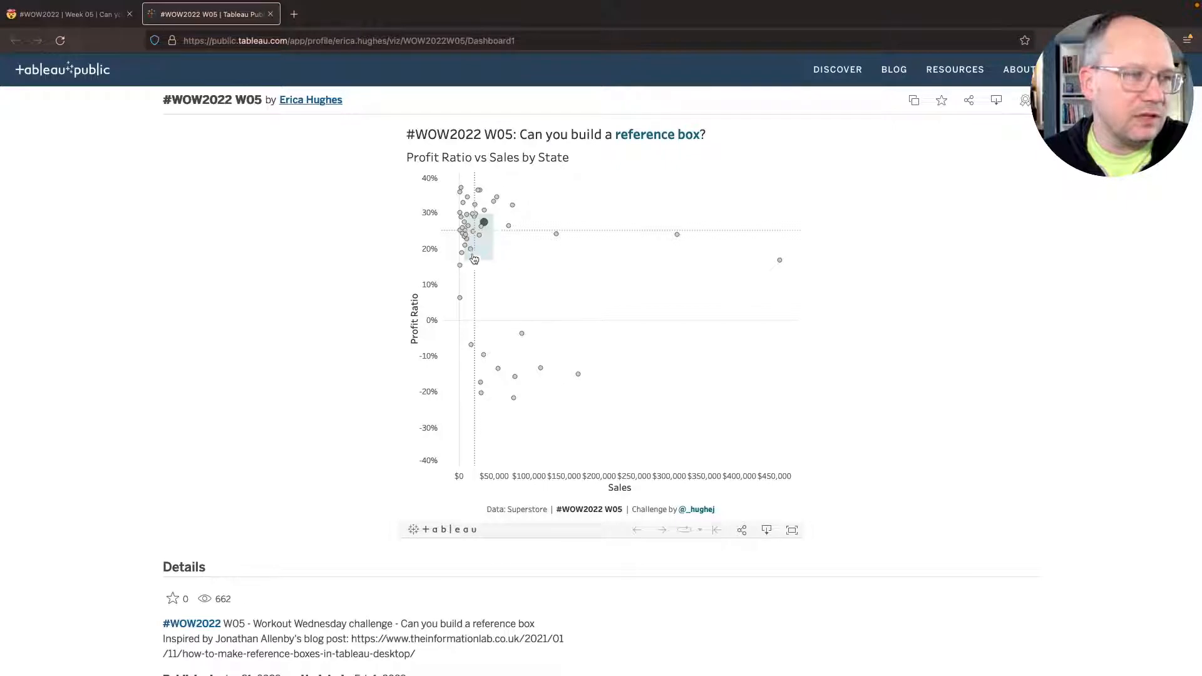
mouse_move(460, 257)
mouse_move(508, 233)
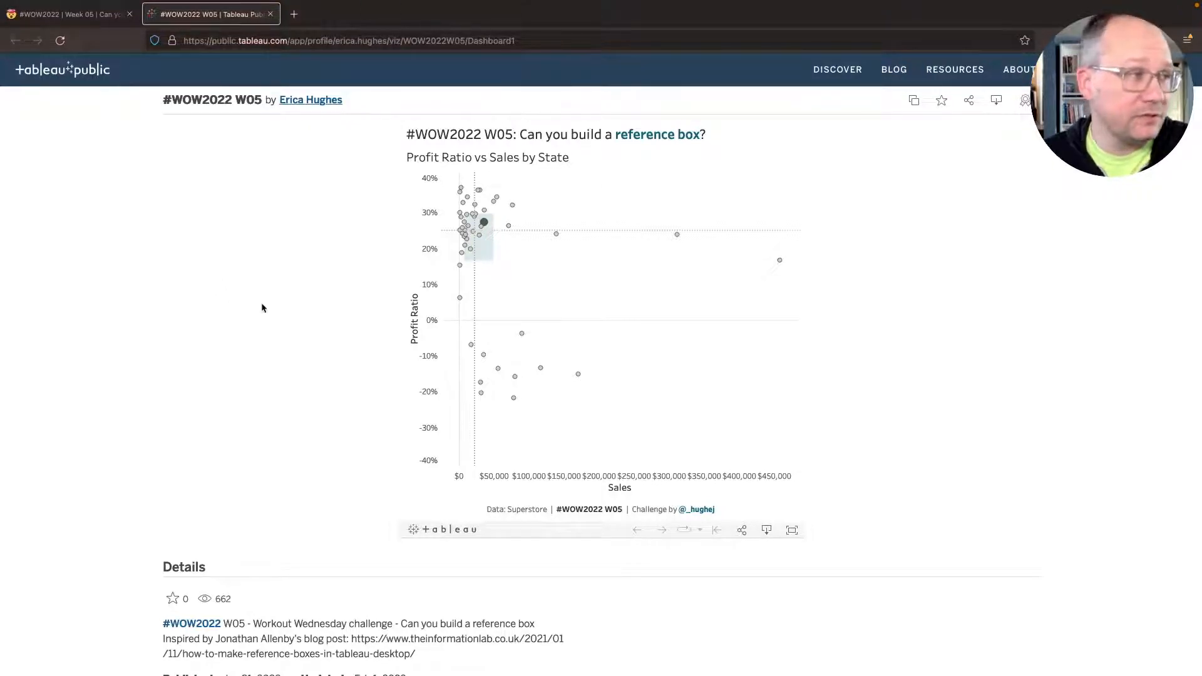
key(ctrl+Right)
key(ctrl+Left)
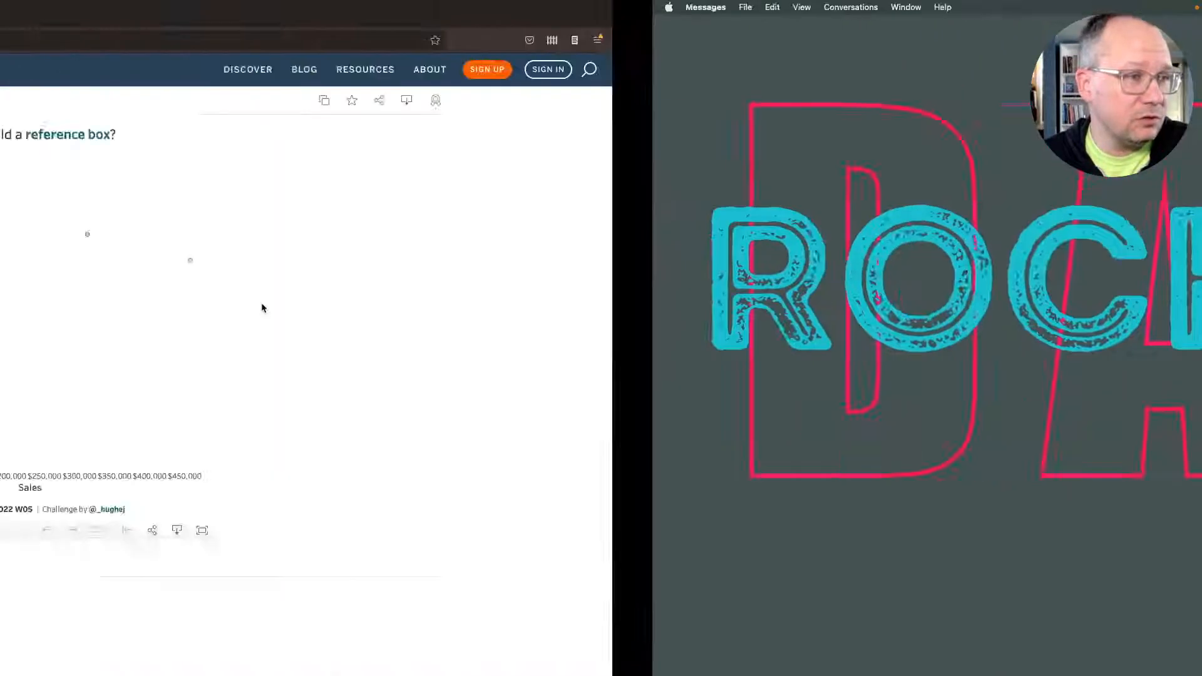
Switch to Tableau Desktop and connect to the saved data source Sample - Superstore.
key(ctrl+Left)
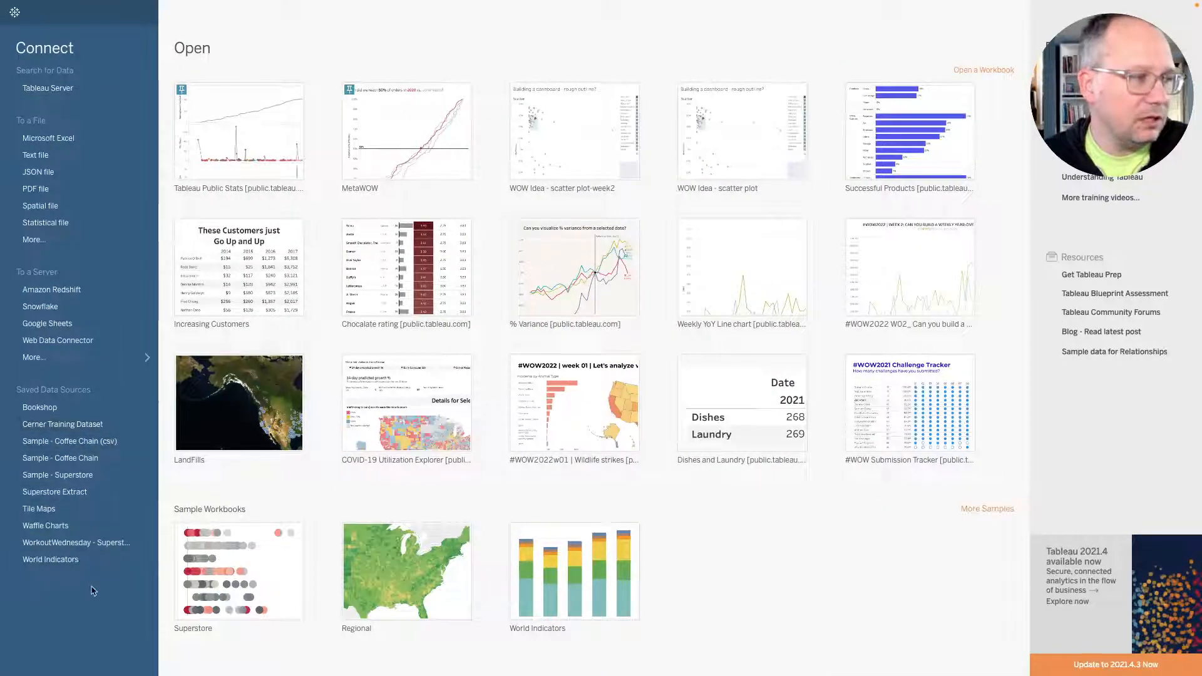
click(58, 475)
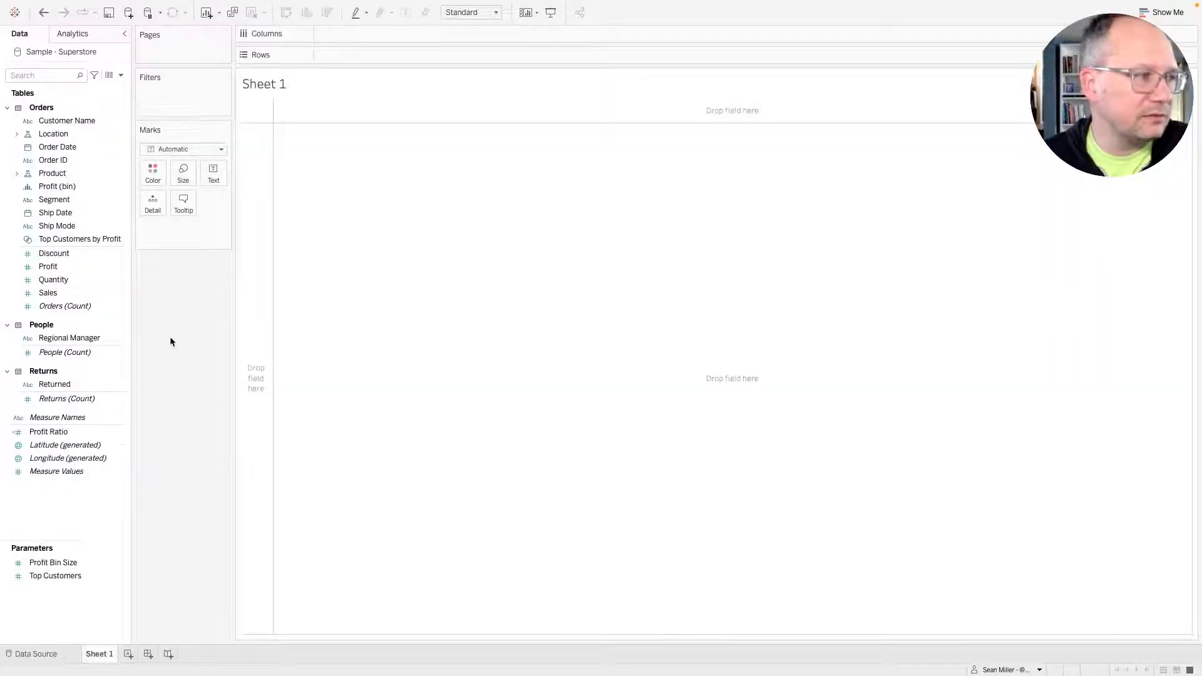
click(61, 292)
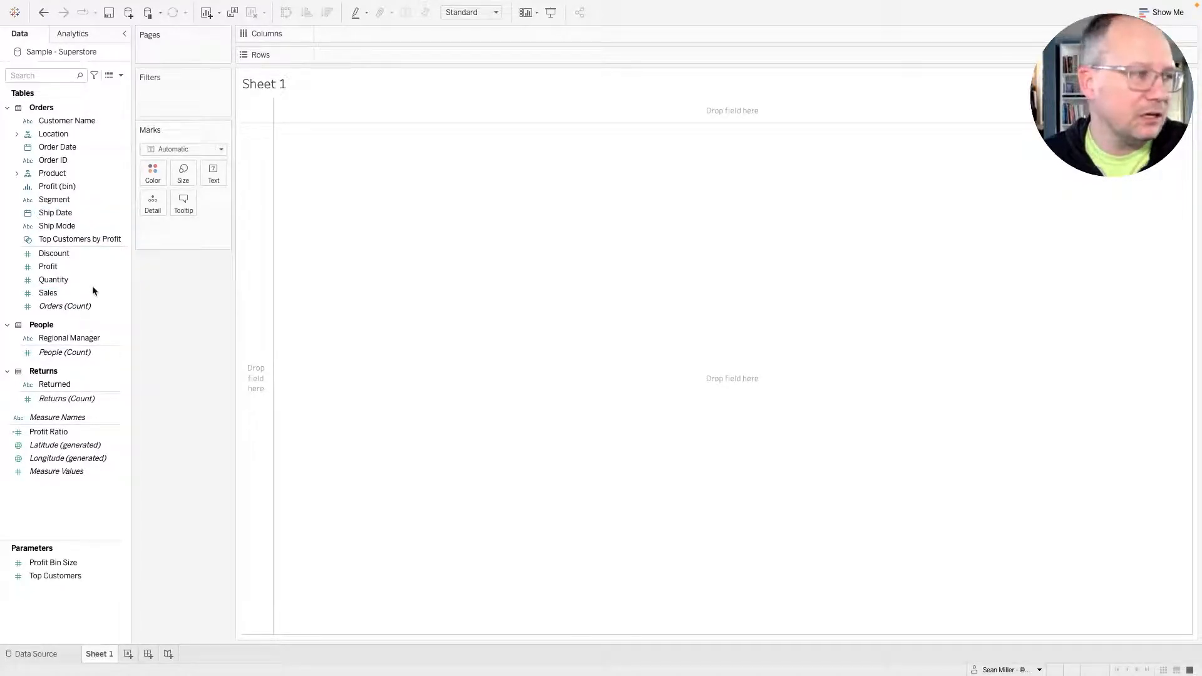
Add State from the Location hierarchy as mark detail and remove the generated Latitude and Longitude fields from the view.
click(17, 134)
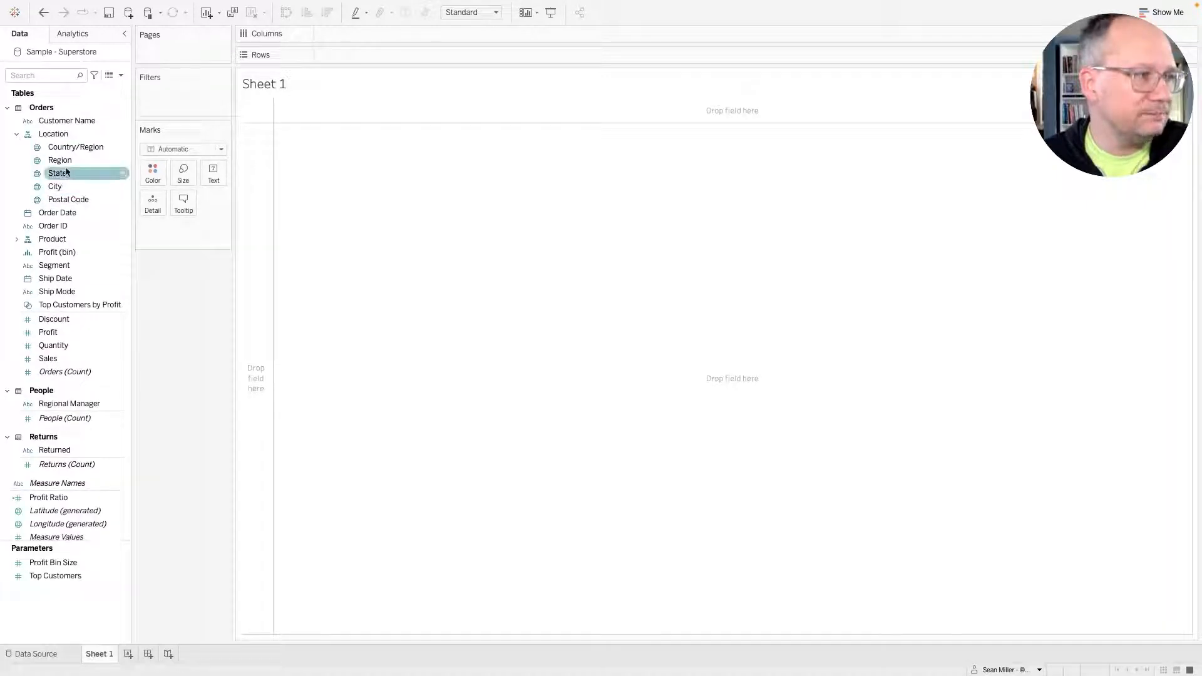
drag(68, 173, 151, 202)
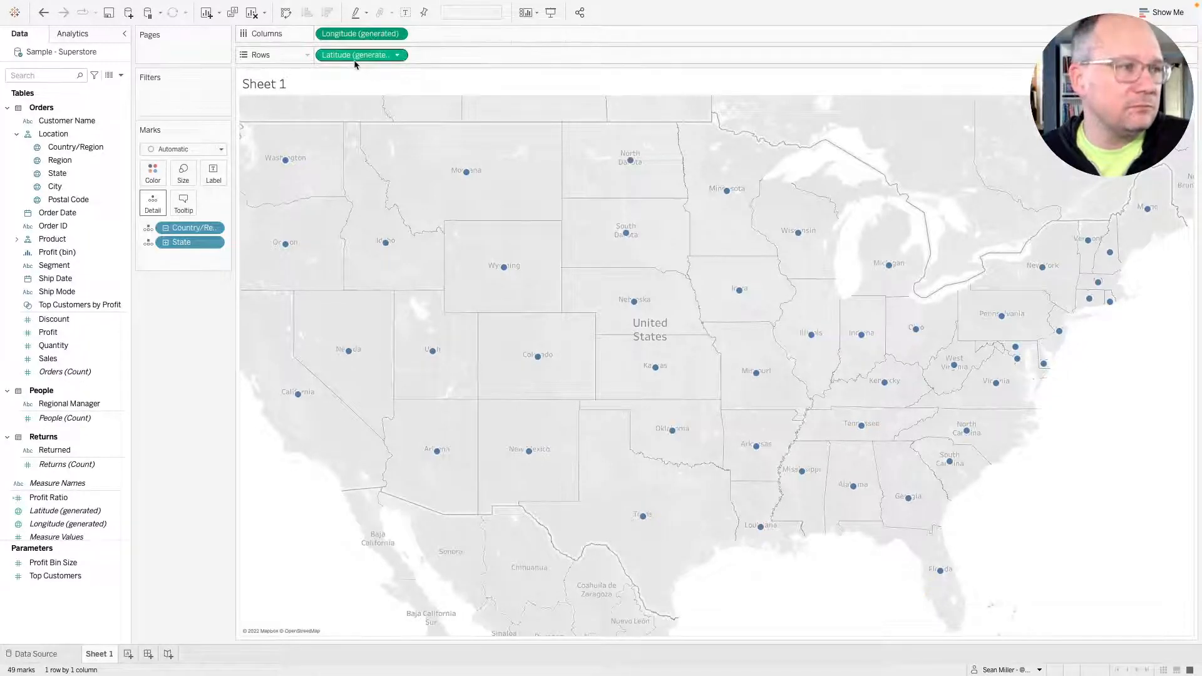
drag(352, 58, 177, 343)
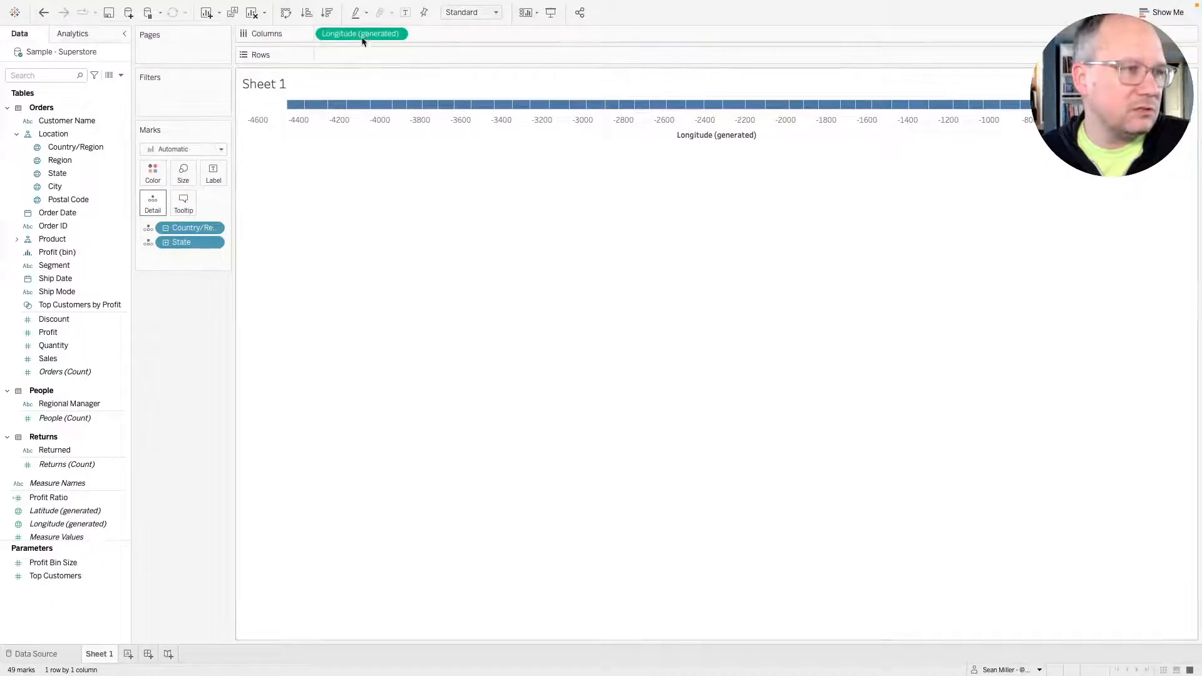
drag(362, 34, 183, 354)
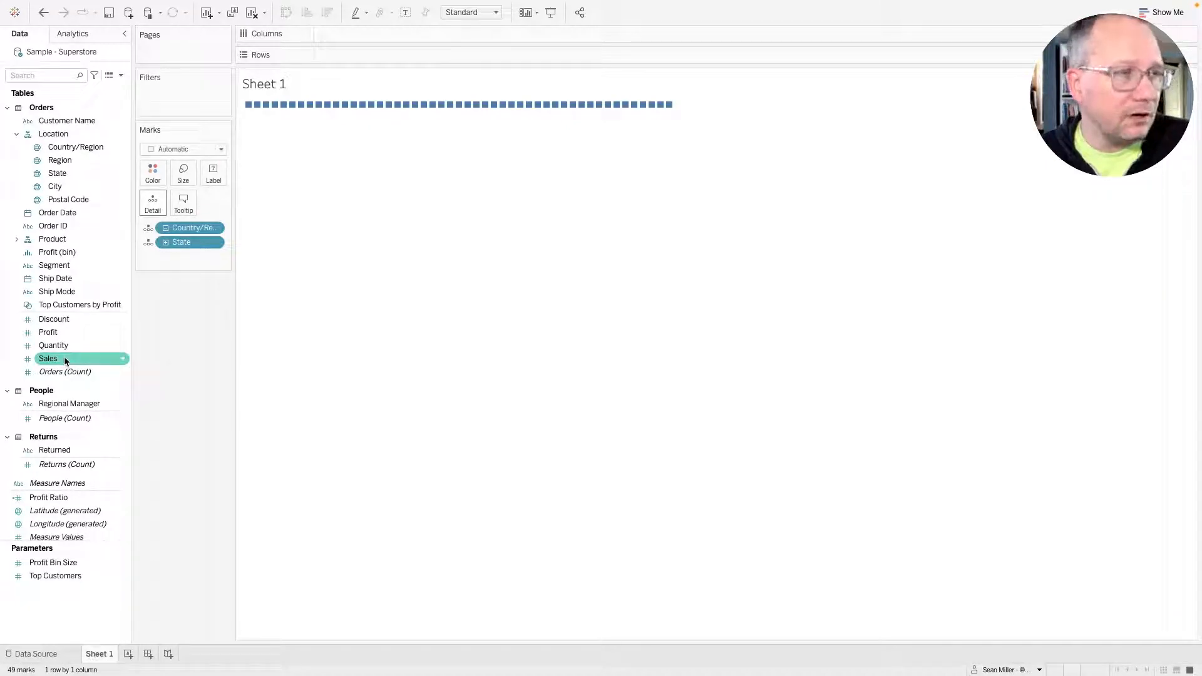
Build a scatter plot with Sales on columns and Profit Ratio on rows, and compare it with the published chart.
drag(65, 361, 368, 34)
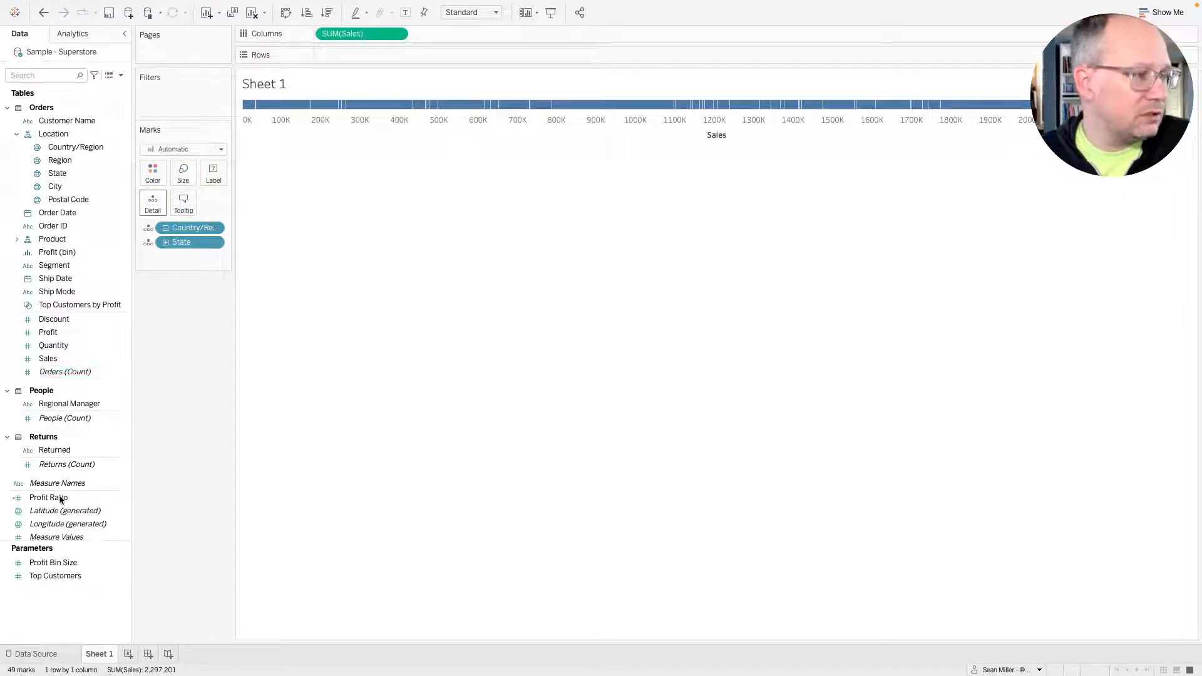
drag(59, 498, 362, 55)
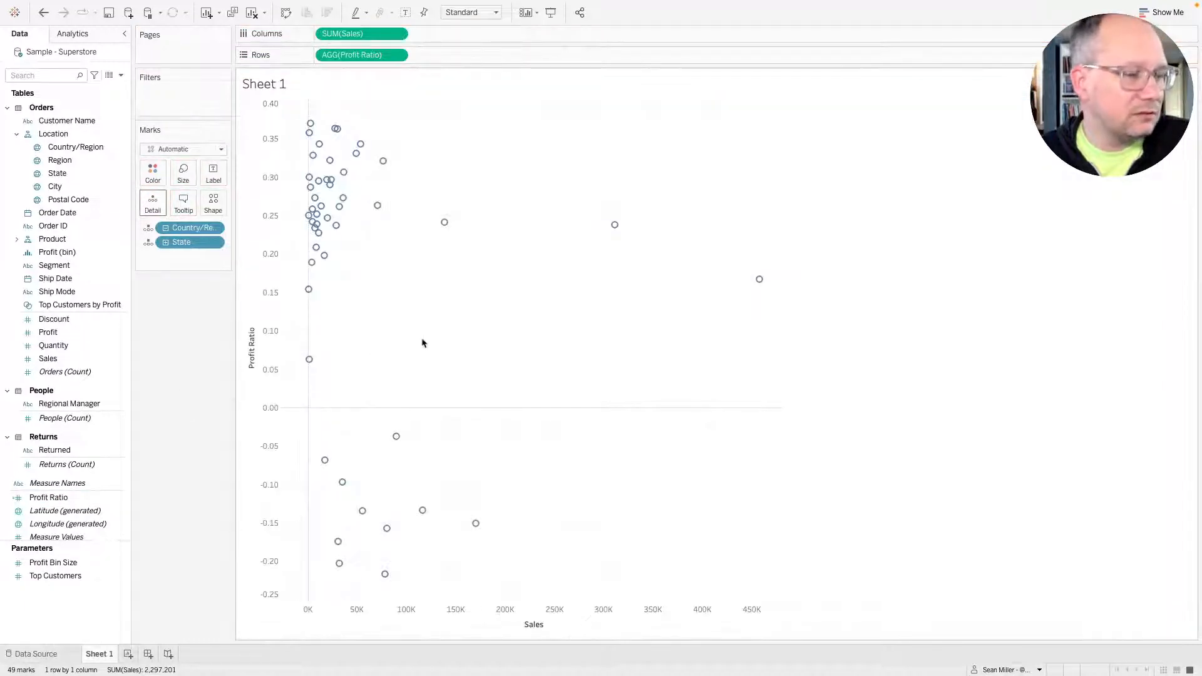
key(ctrl+Right)
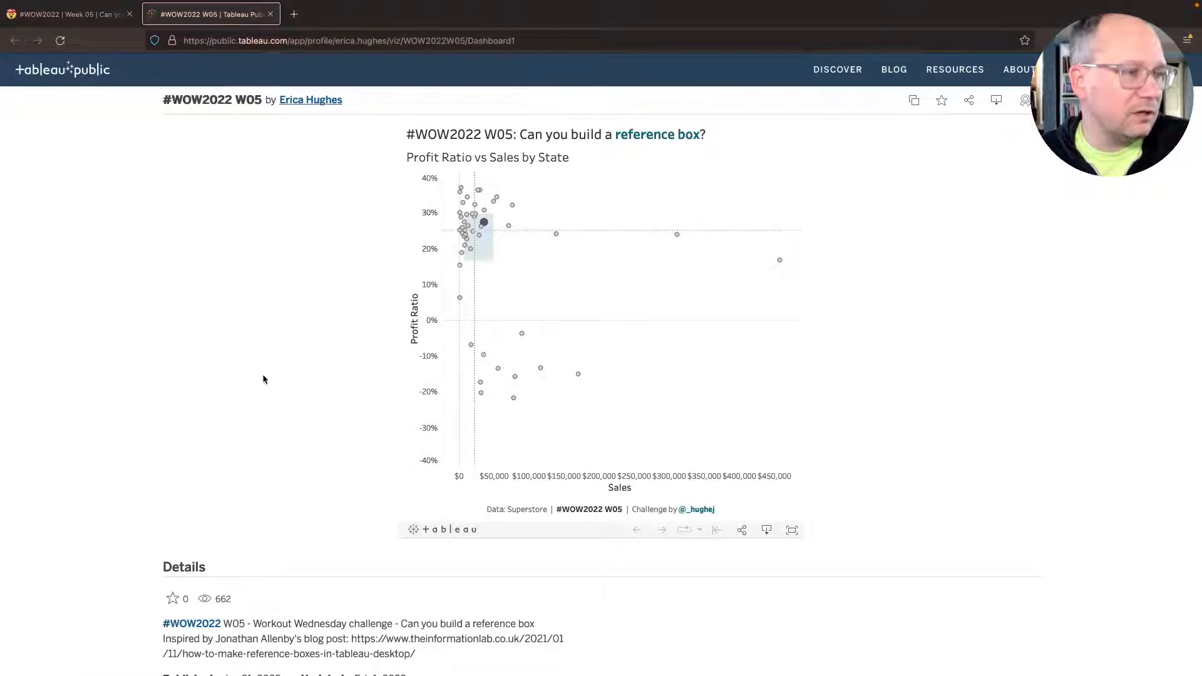
key(ctrl+Left)
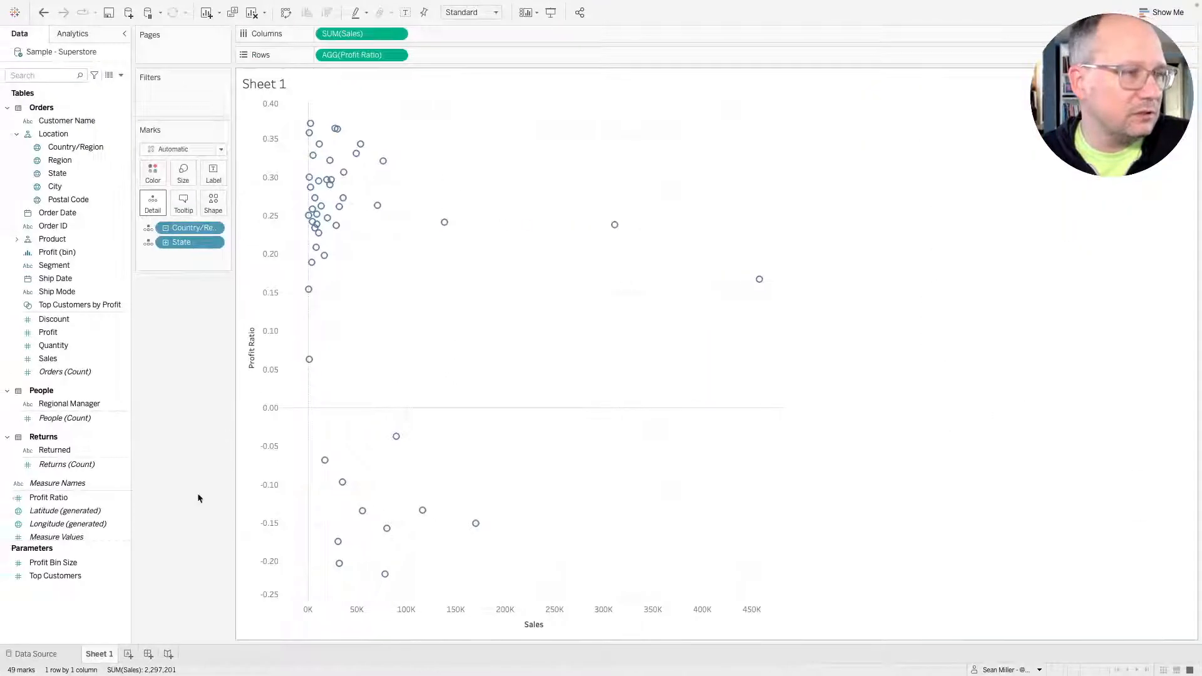
Set the scatter plot's mark type to Circle and examine the reference box in the published chart.
click(174, 150)
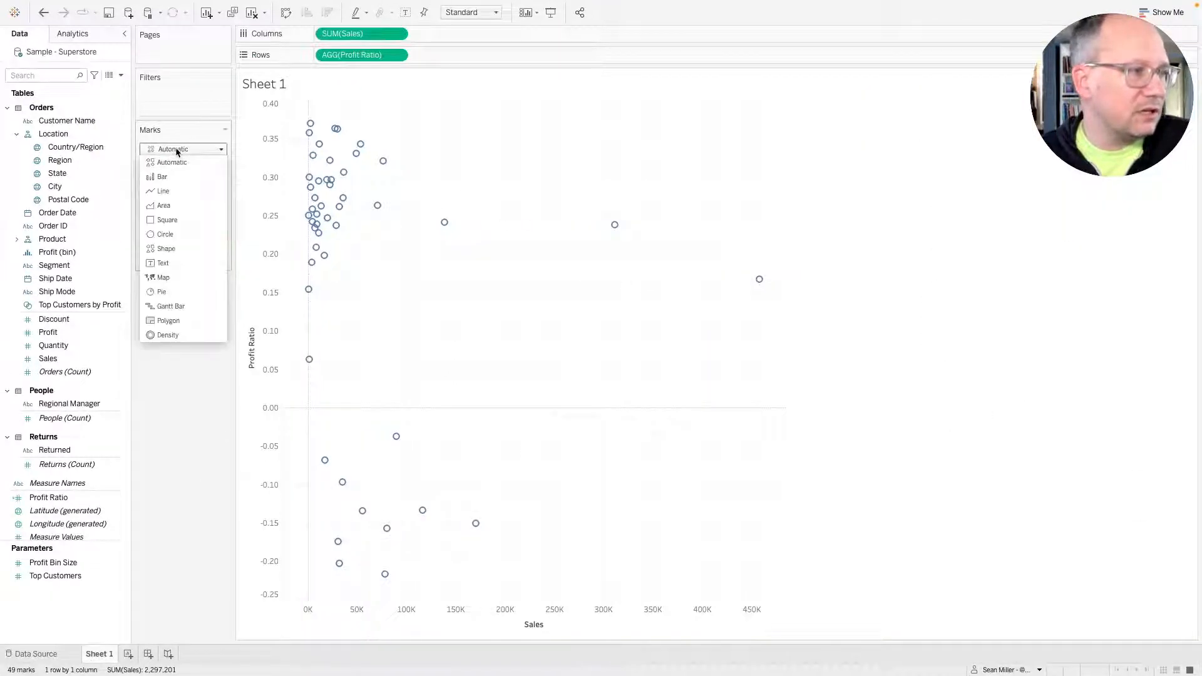
click(174, 235)
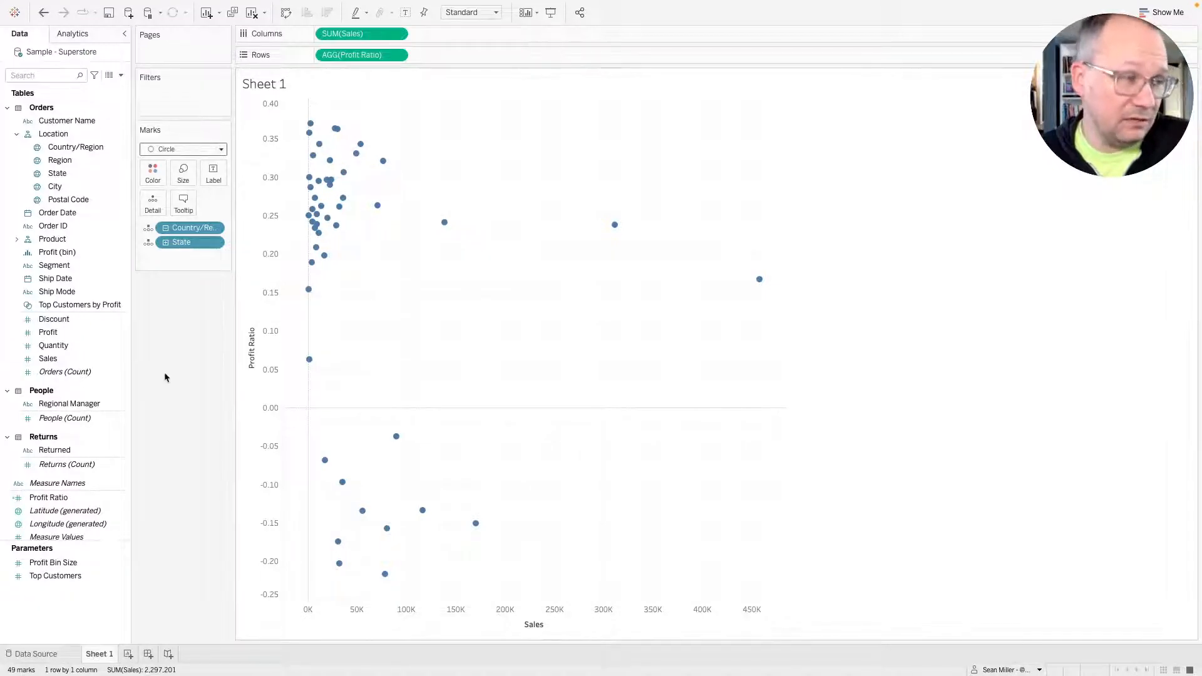
key(ctrl+Right)
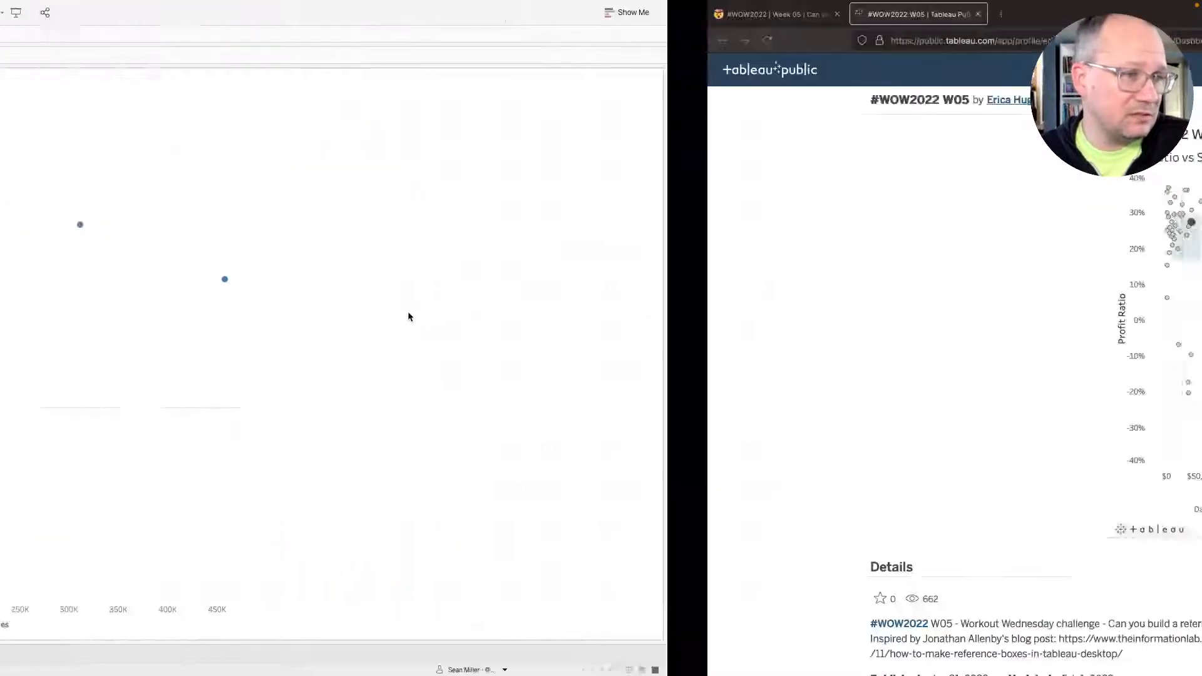
key(ctrl+Left)
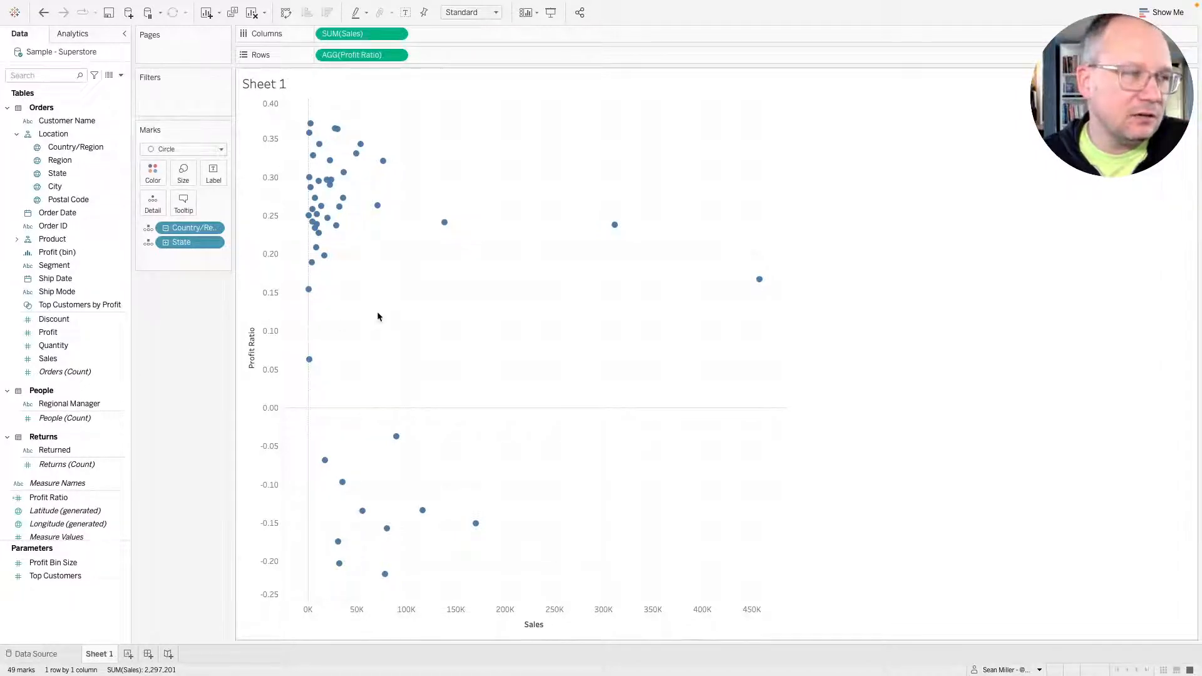
key(ctrl+Right)
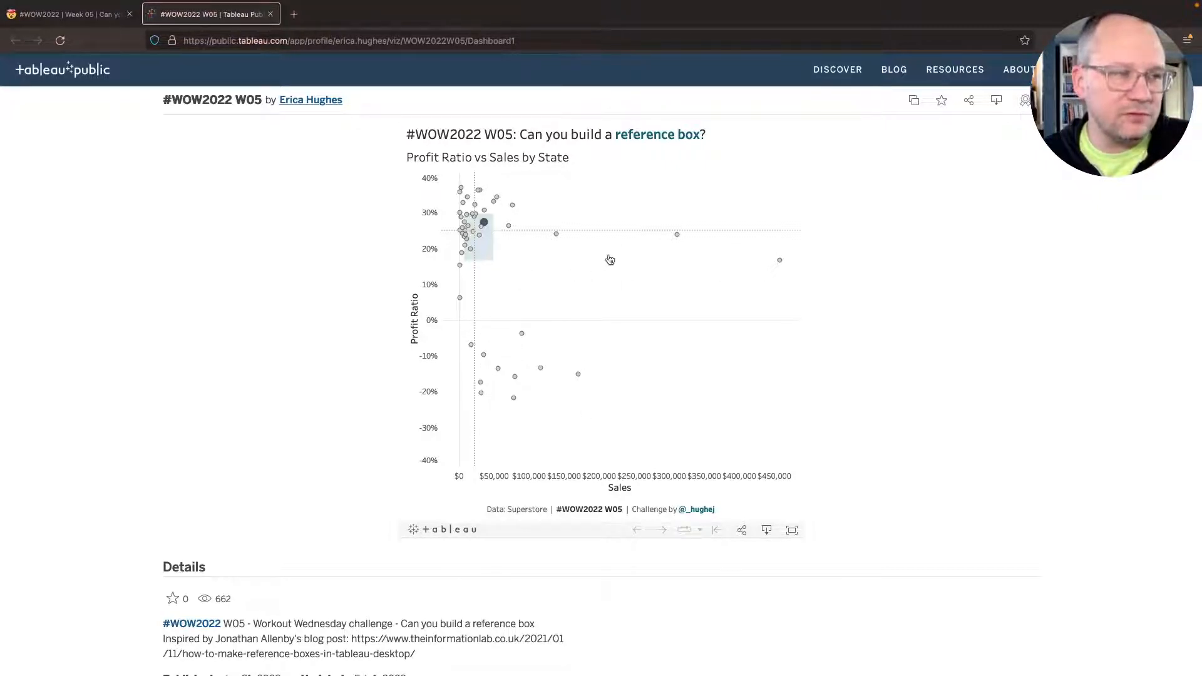
click(494, 249)
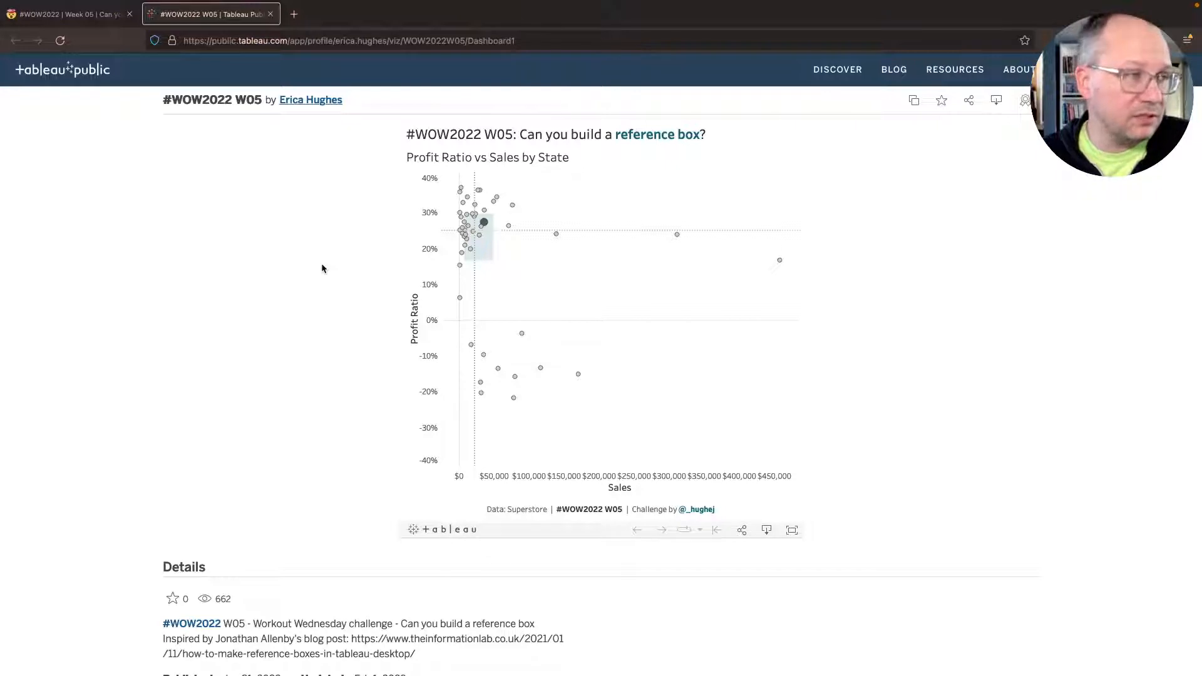
key(ctrl+Left)
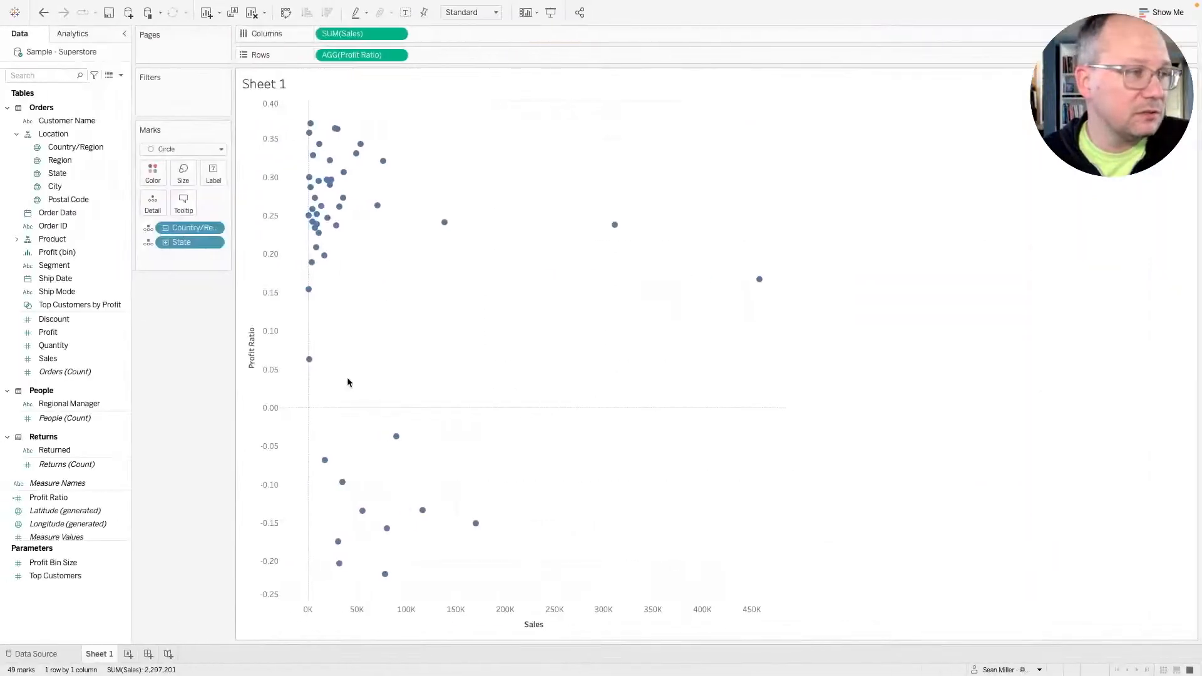
Create a calculated field named PR 75th, checking the percentile requirements on the challenge page.
click(121, 75)
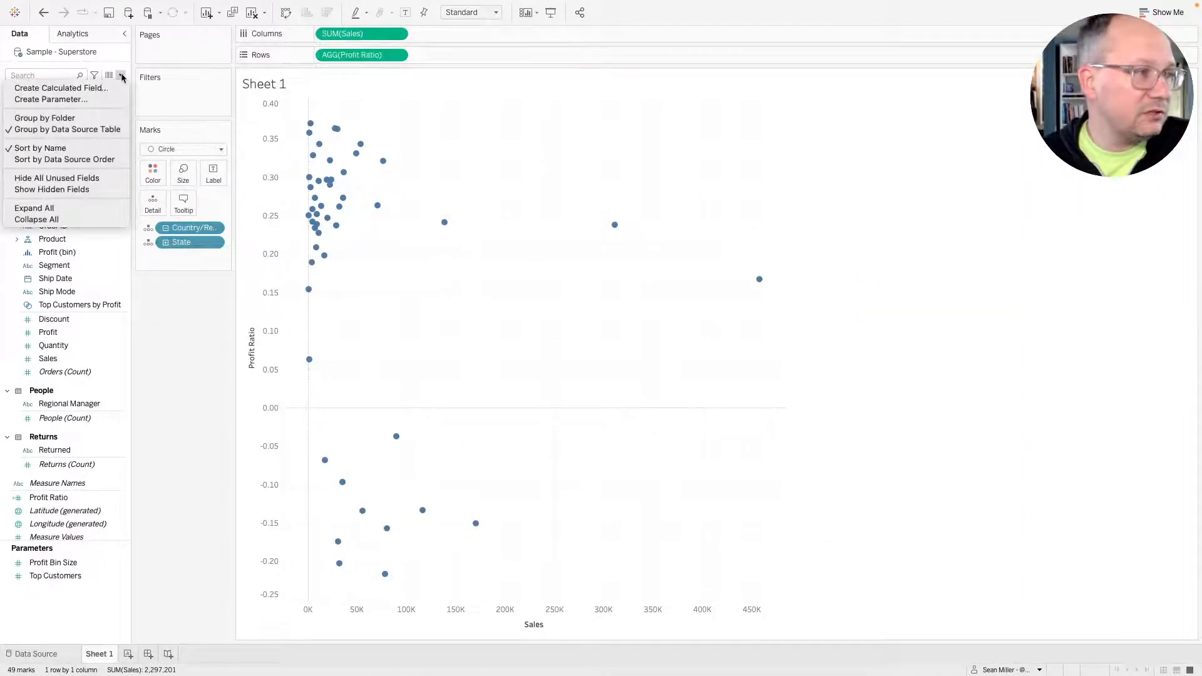
click(109, 87)
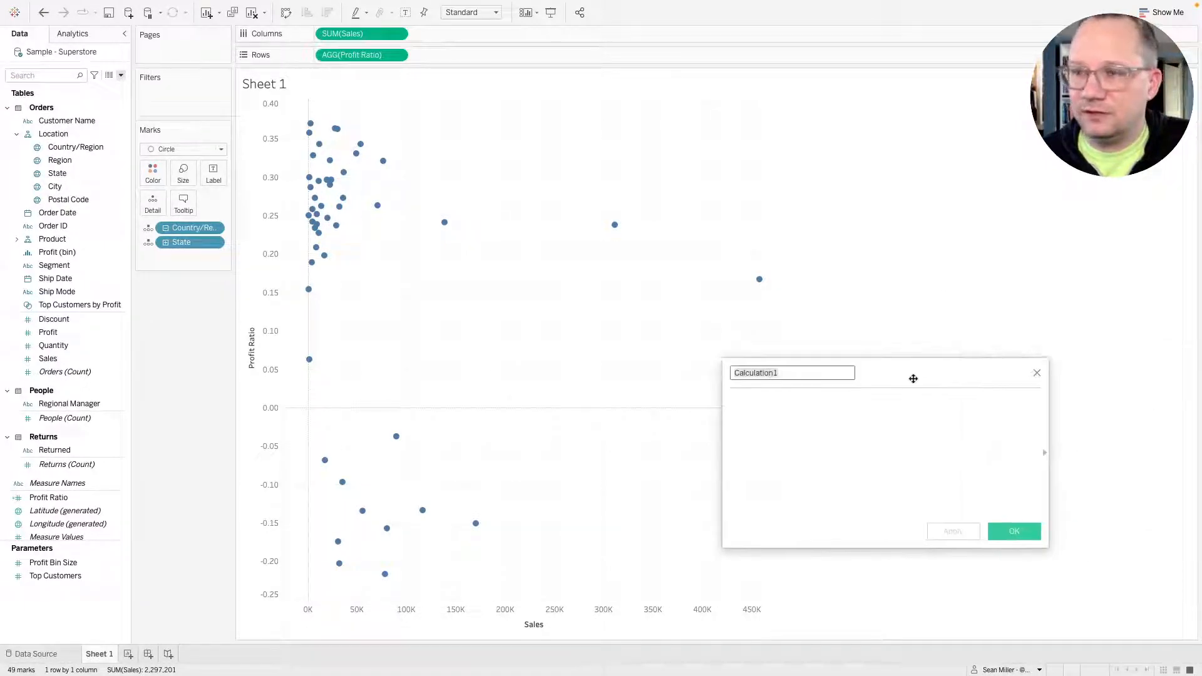
drag(912, 378, 577, 205)
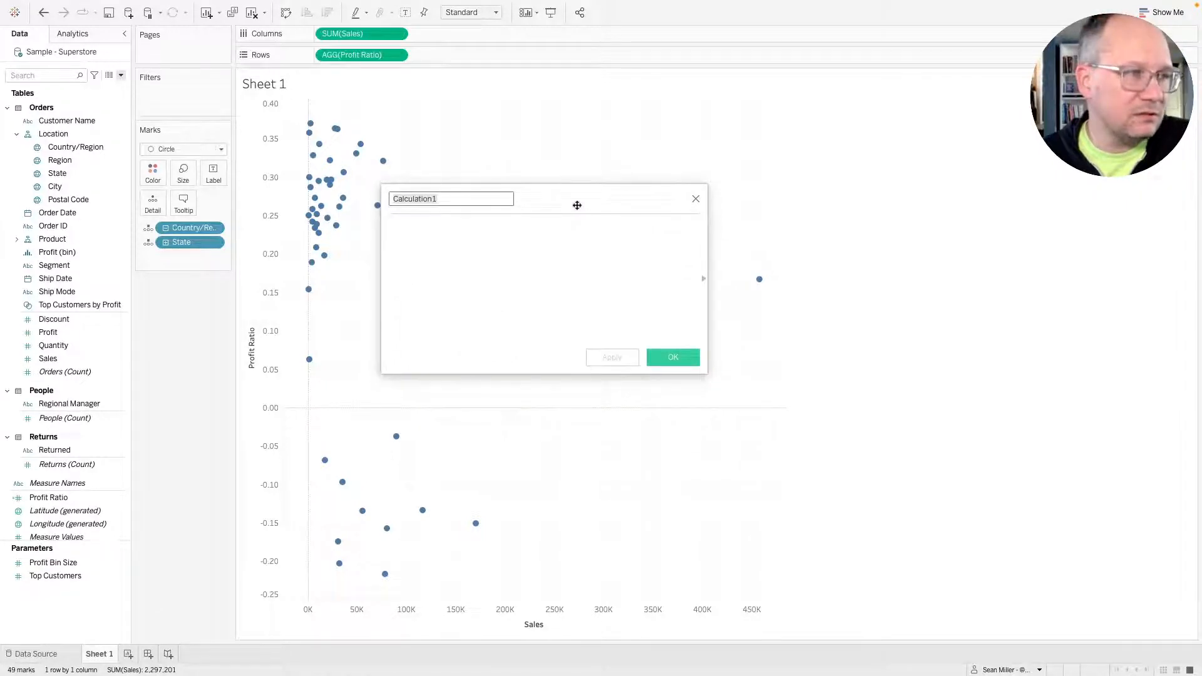
key(ctrl+Right)
click(65, 15)
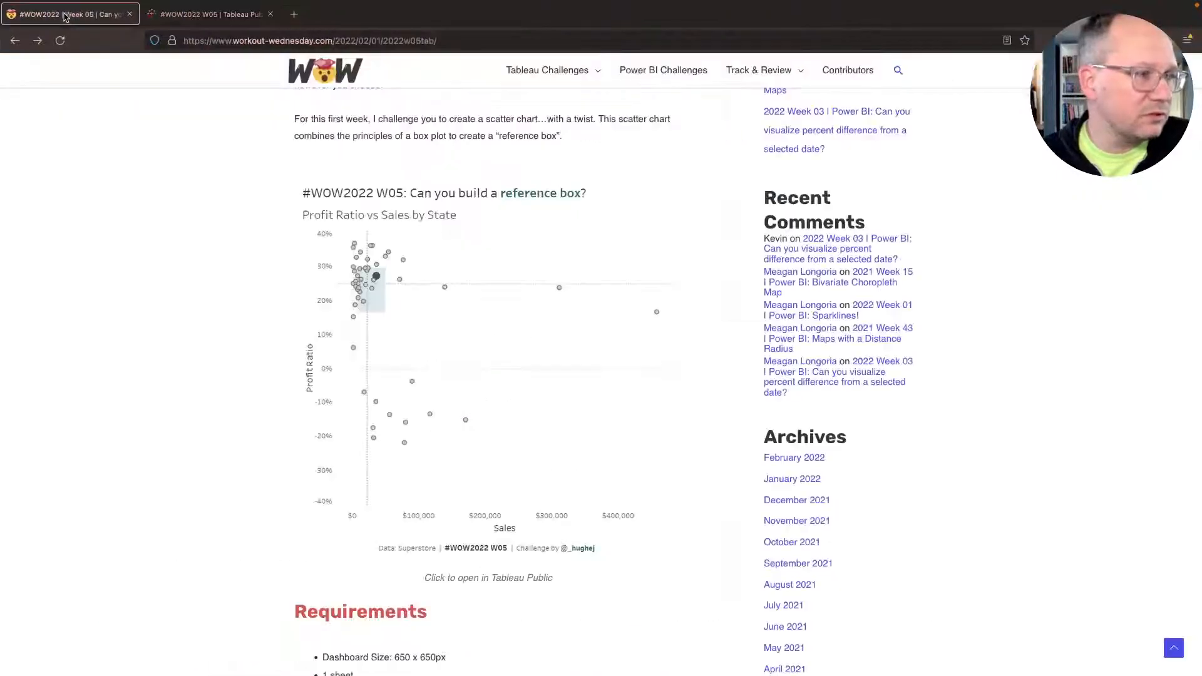
scroll(161, 383, down, 7)
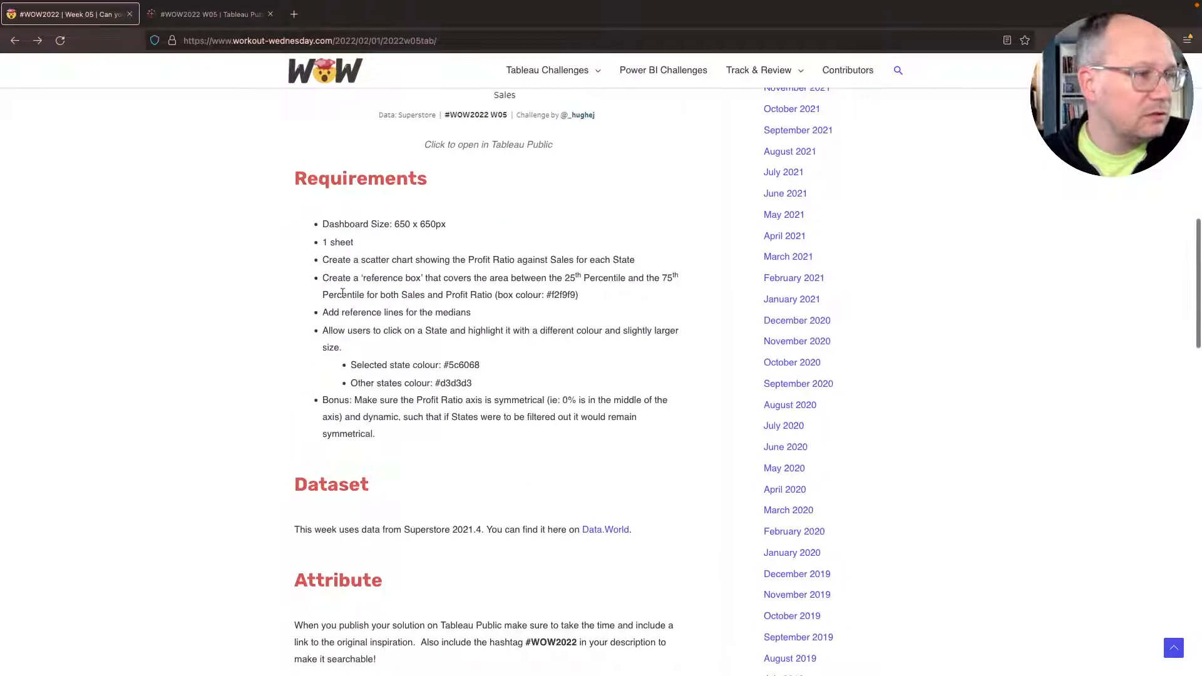
key(ctrl+Left)
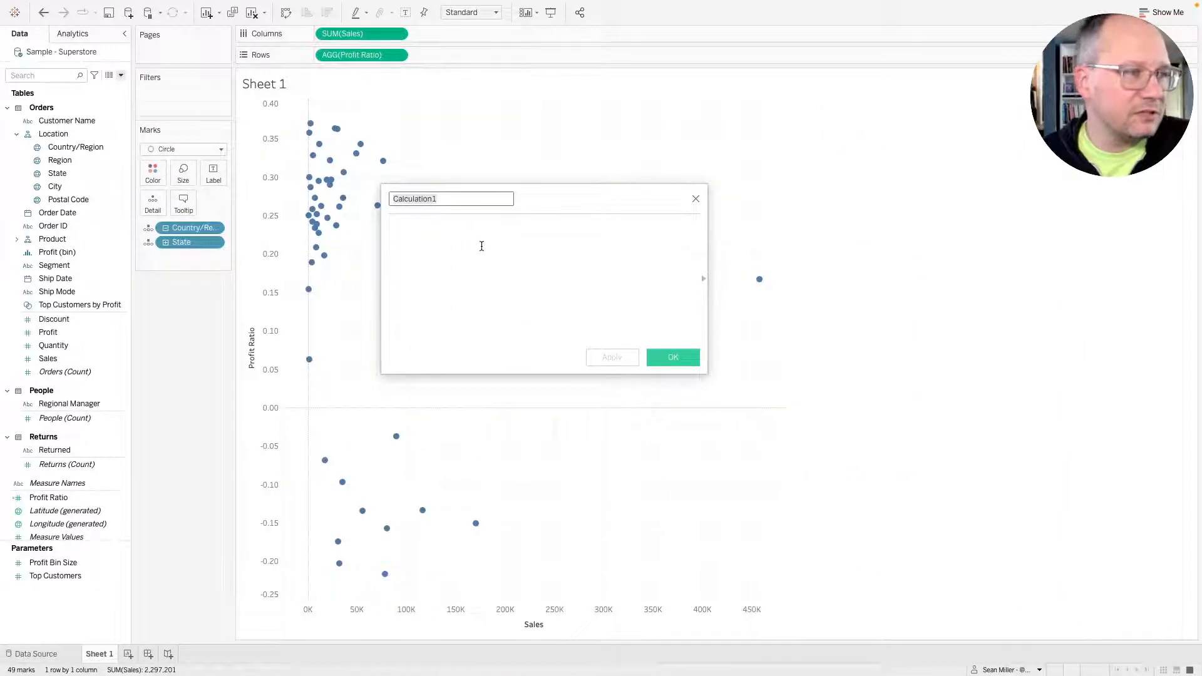
click(488, 237)
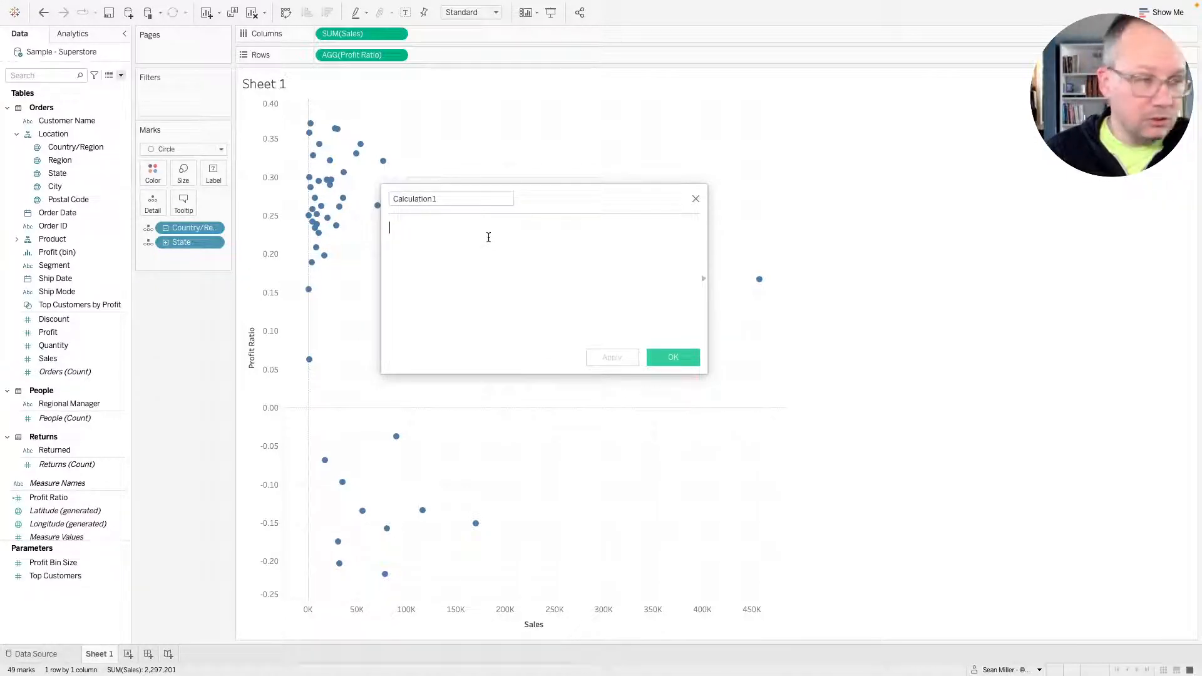
click(455, 199)
text(PR)
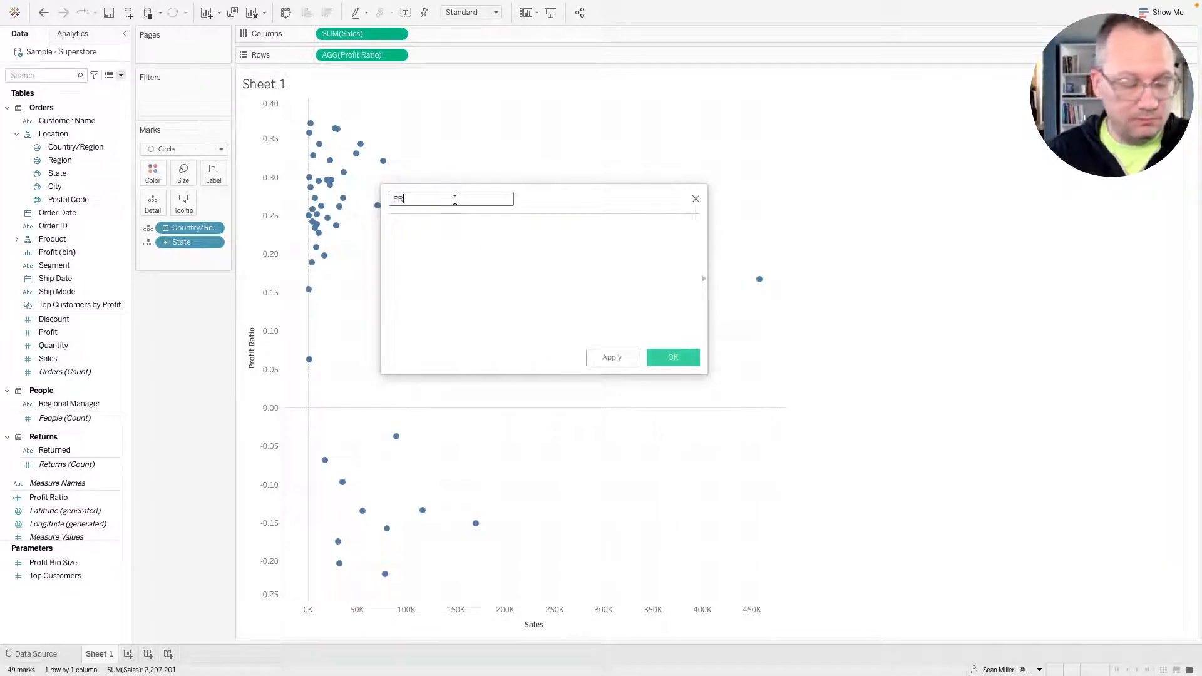
text( 75th)
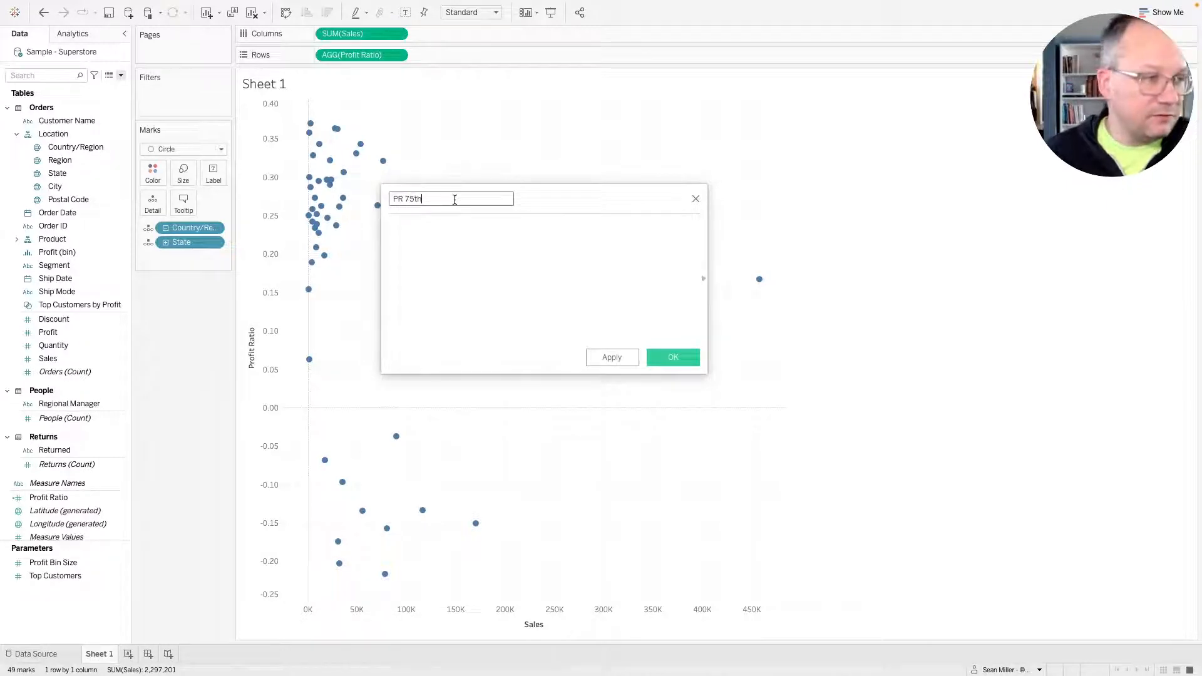
Enter the level-of-detail expression { FIXED [State]:[Profit Ratio]} as the formula of the PR 75th calculated field.
click(440, 235)
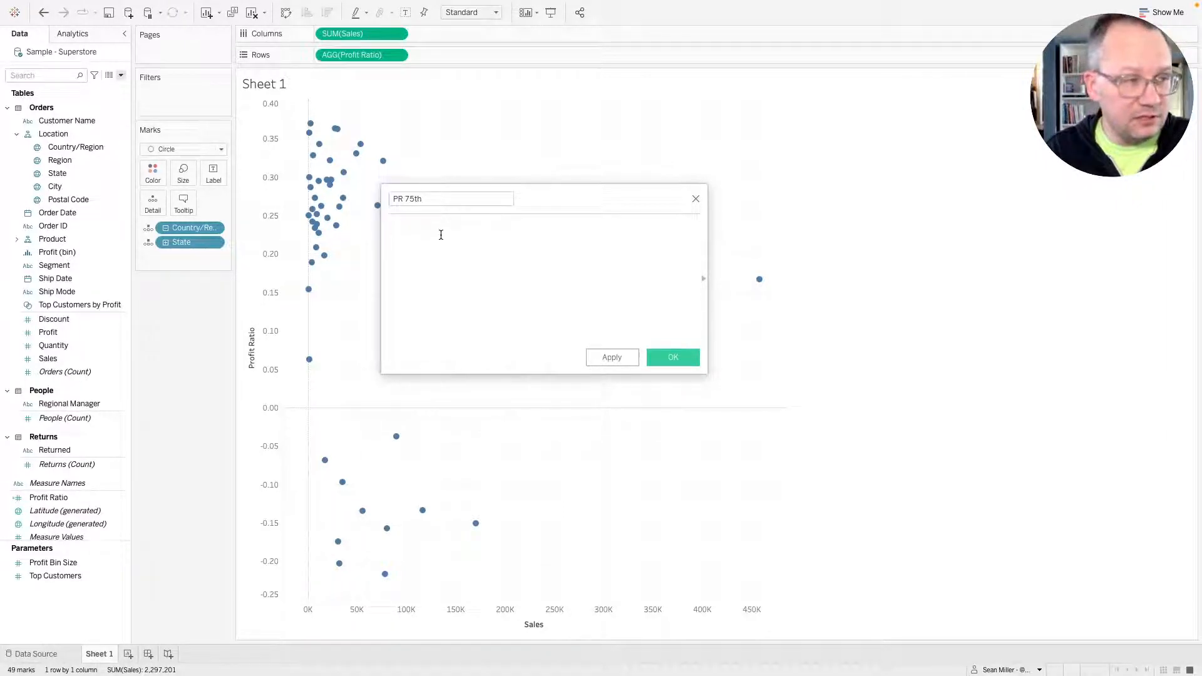
text({ FIXED )
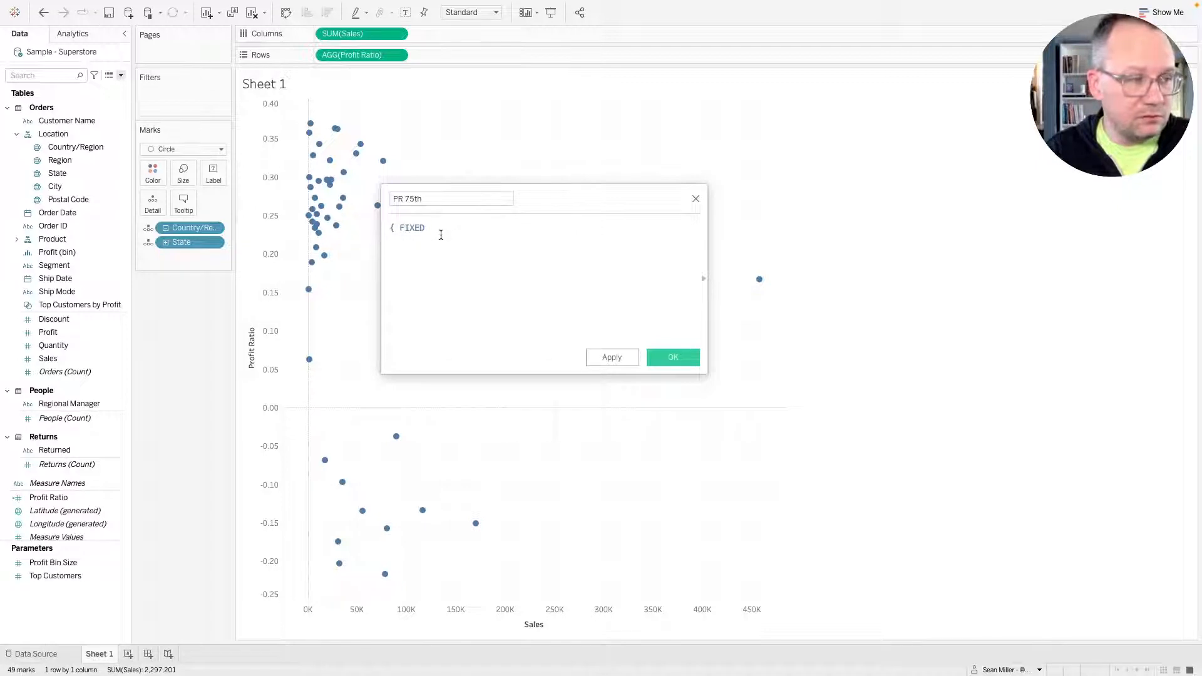
text(st)
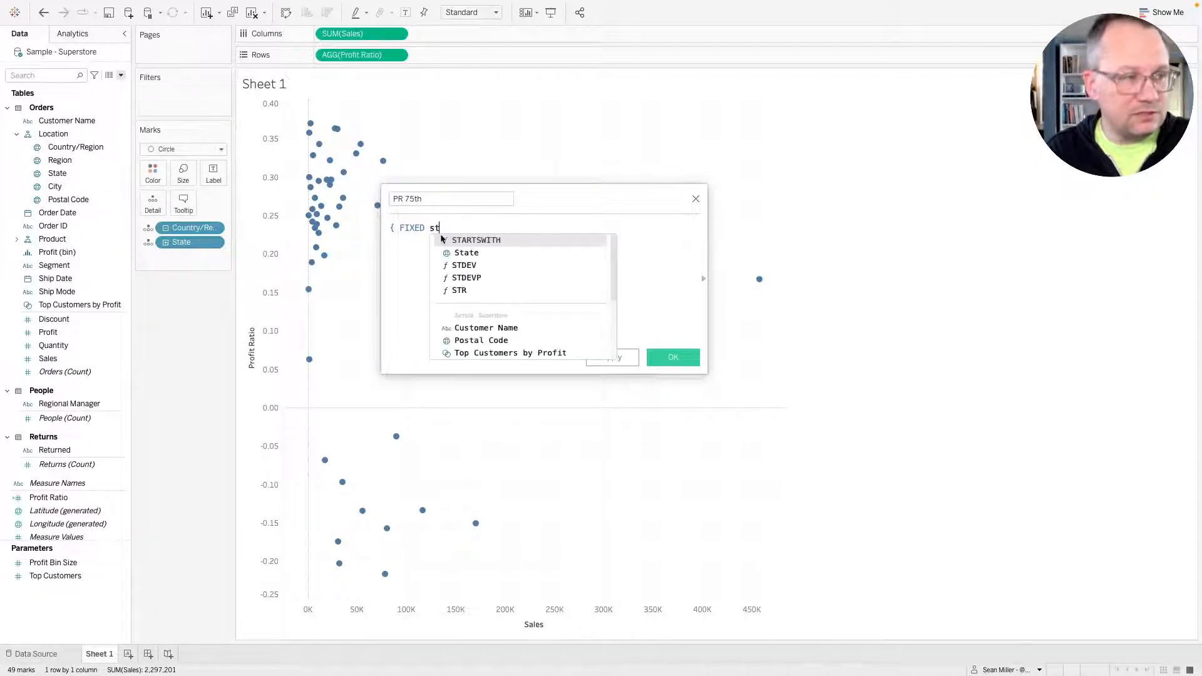
key(Down)
key(Return)
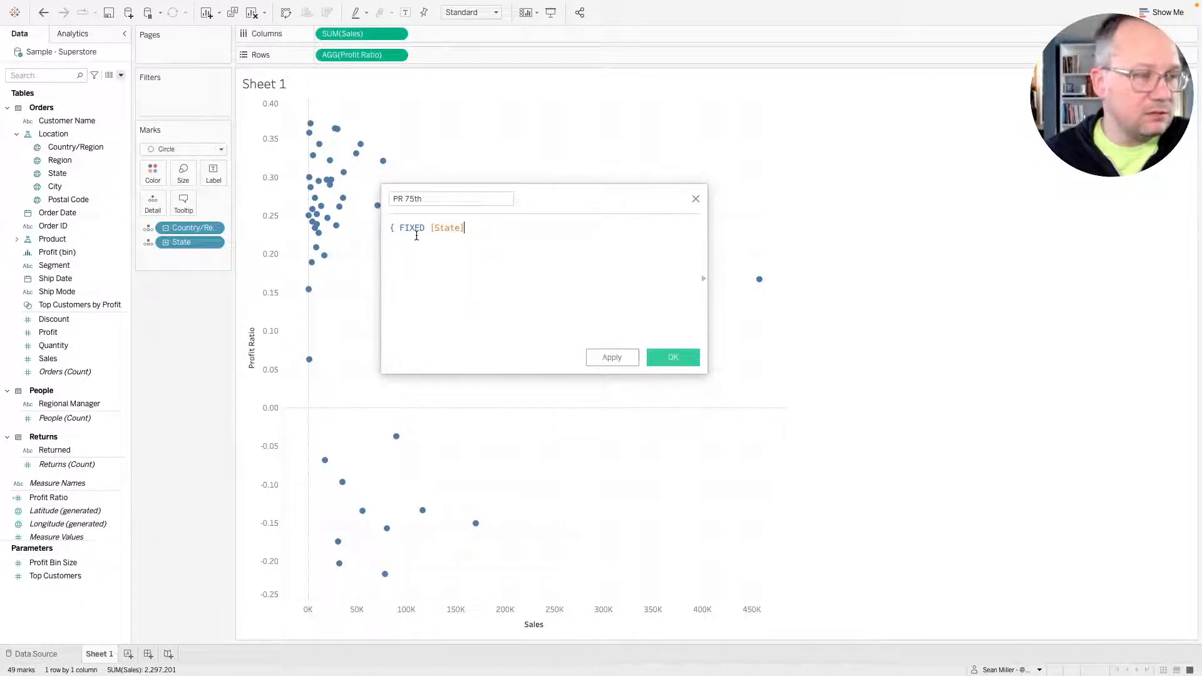
text(:)
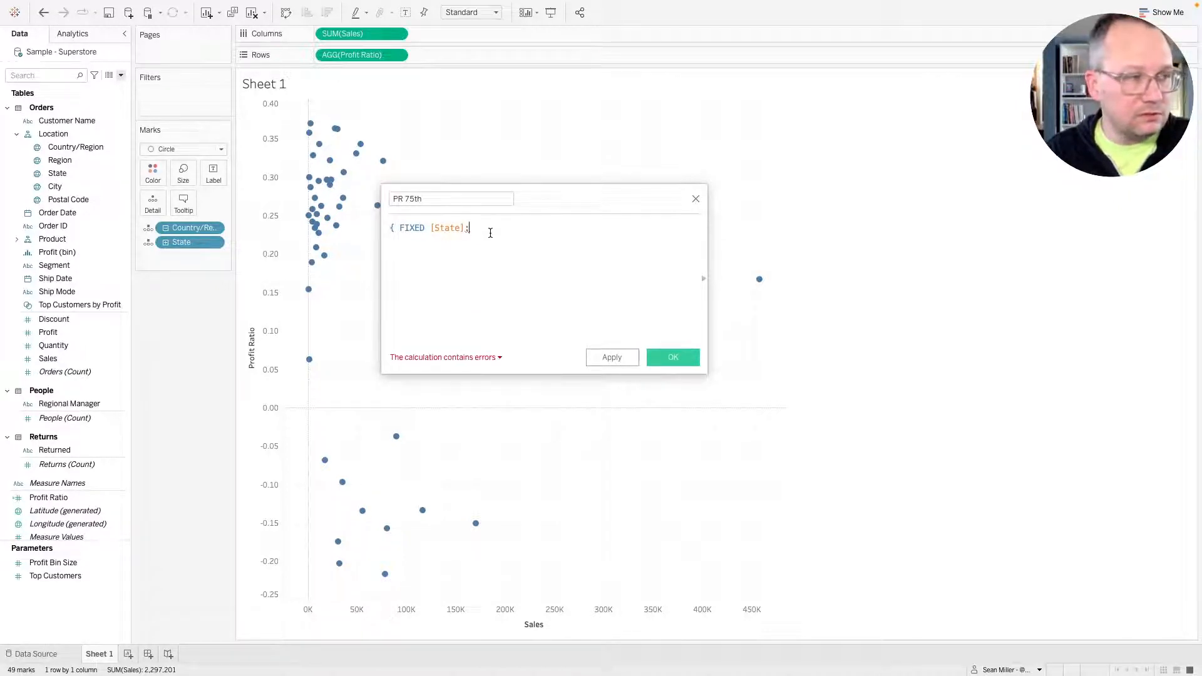
text(pro)
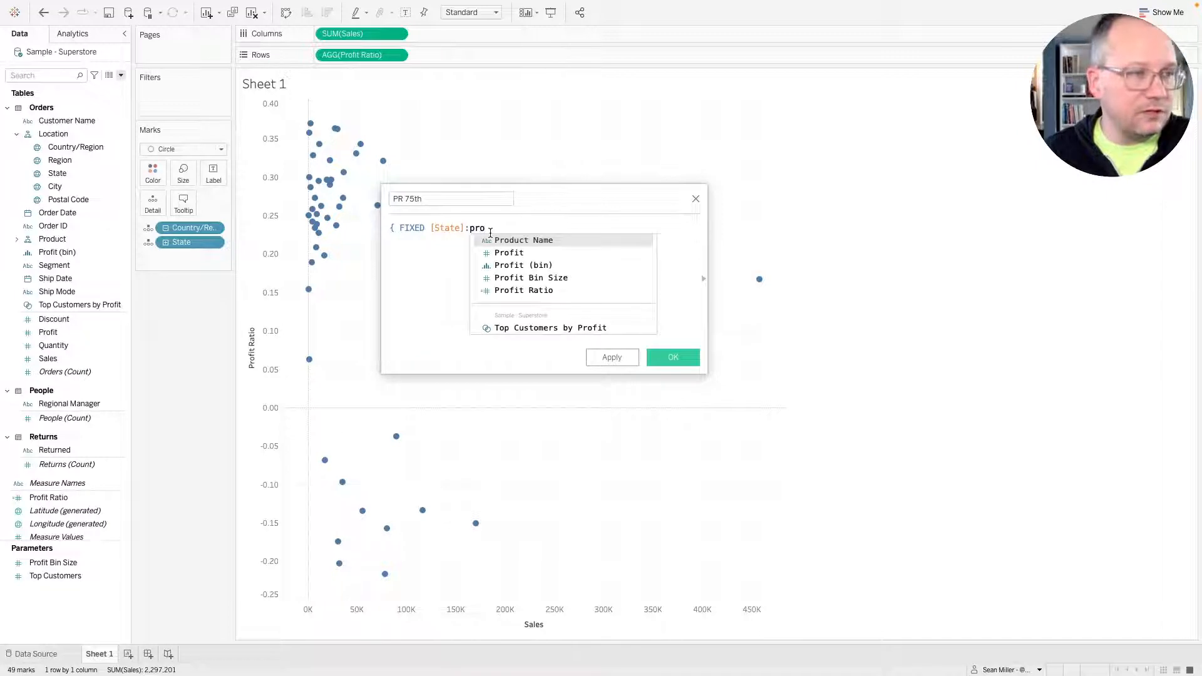
key(Down)
key(Down)
key(Down)
key(Down)
key(Return)
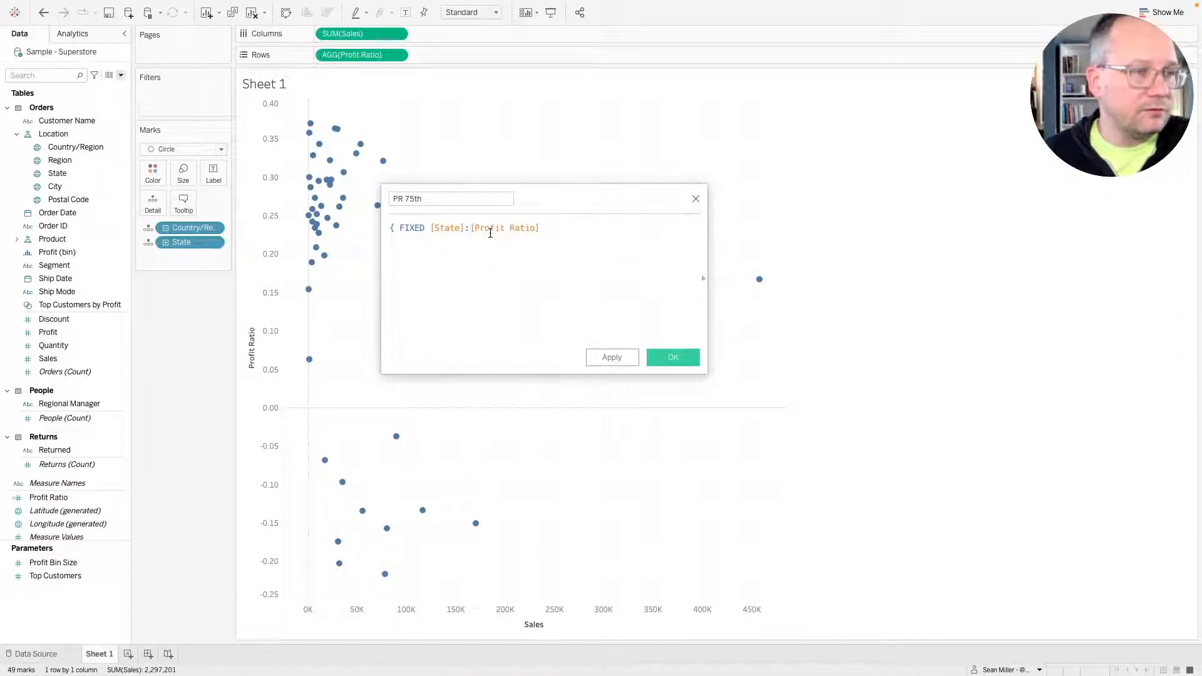
text(})
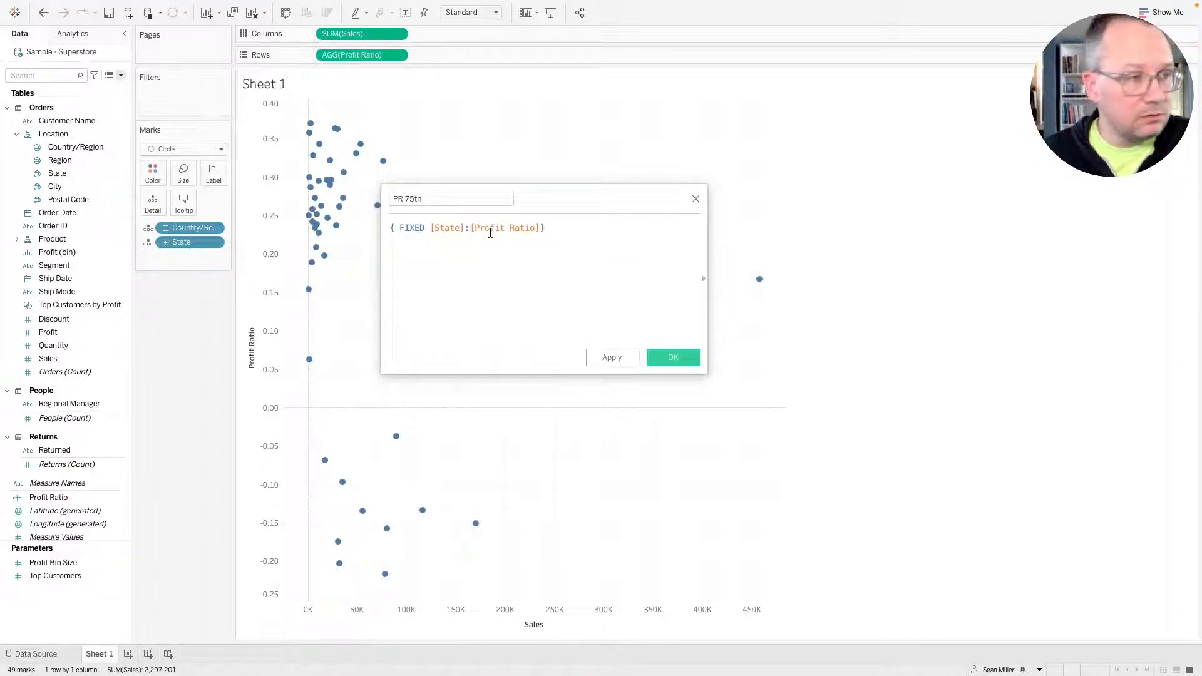
Wrap the FIXED expression in a PERCENTILE function with .75 as the number argument.
click(391, 231)
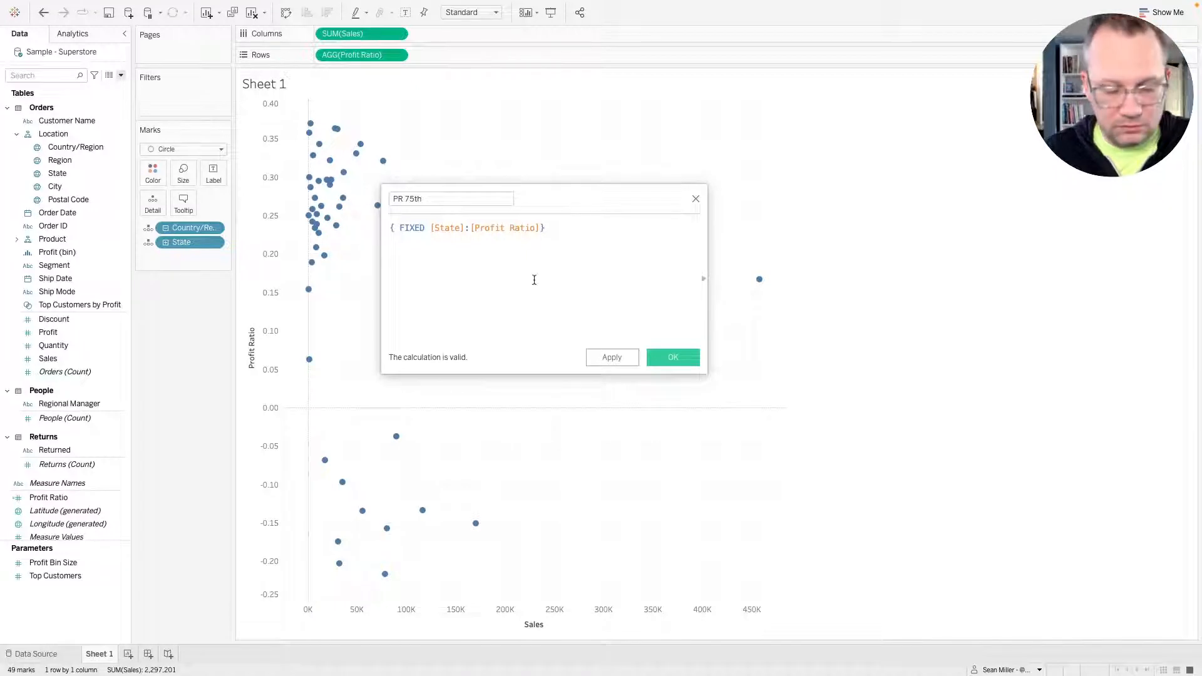
text(perc)
key(Return)
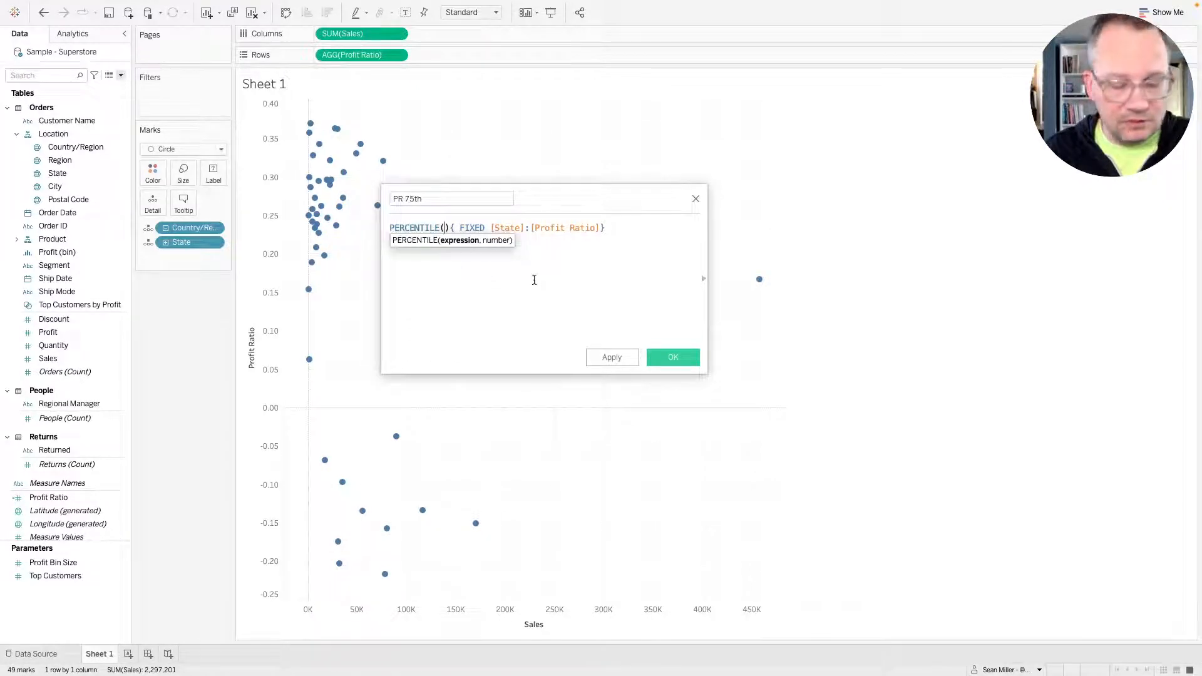
key(Delete)
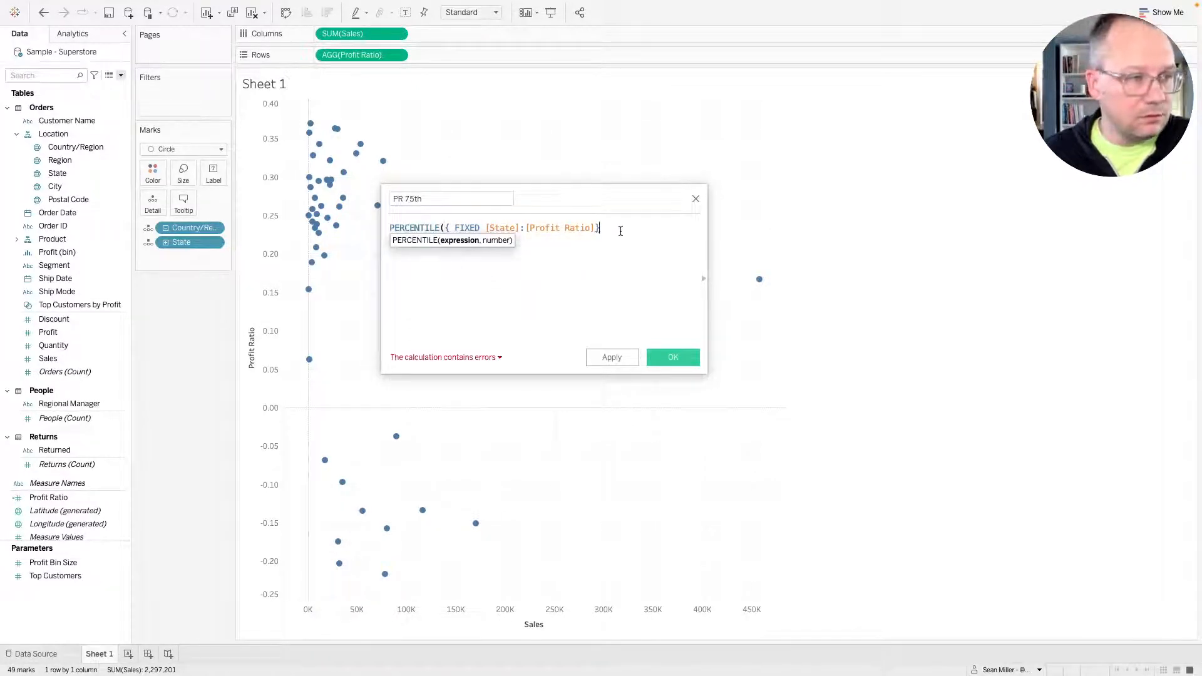
text(,)
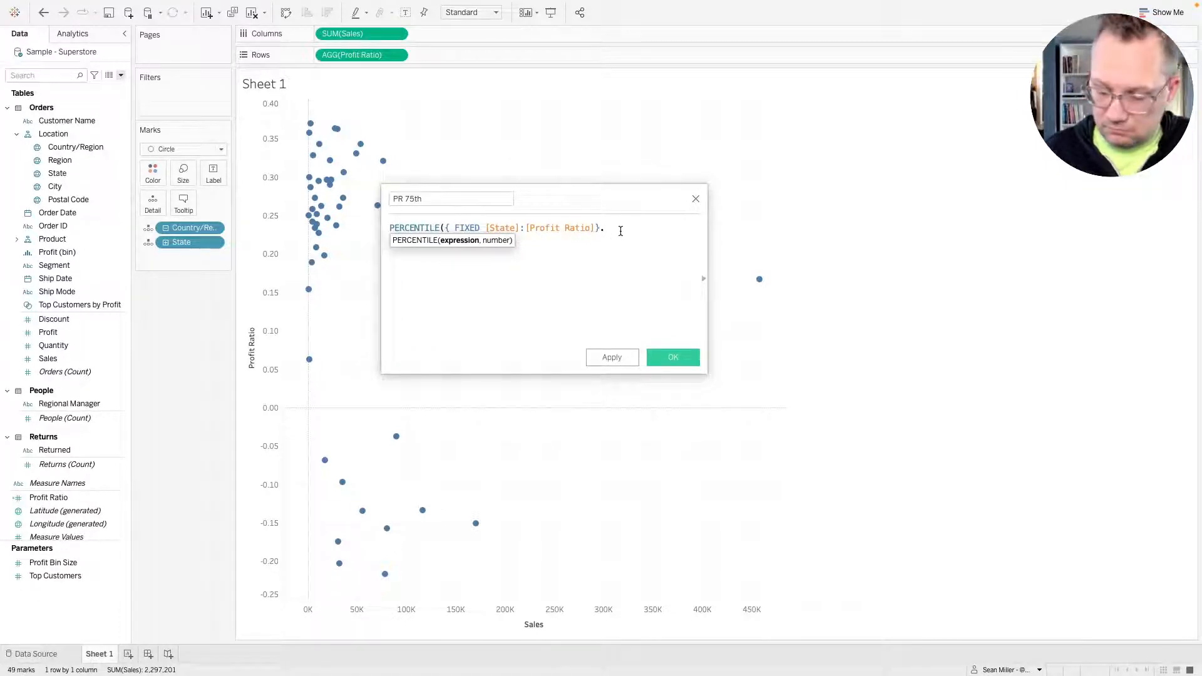
text(,.)
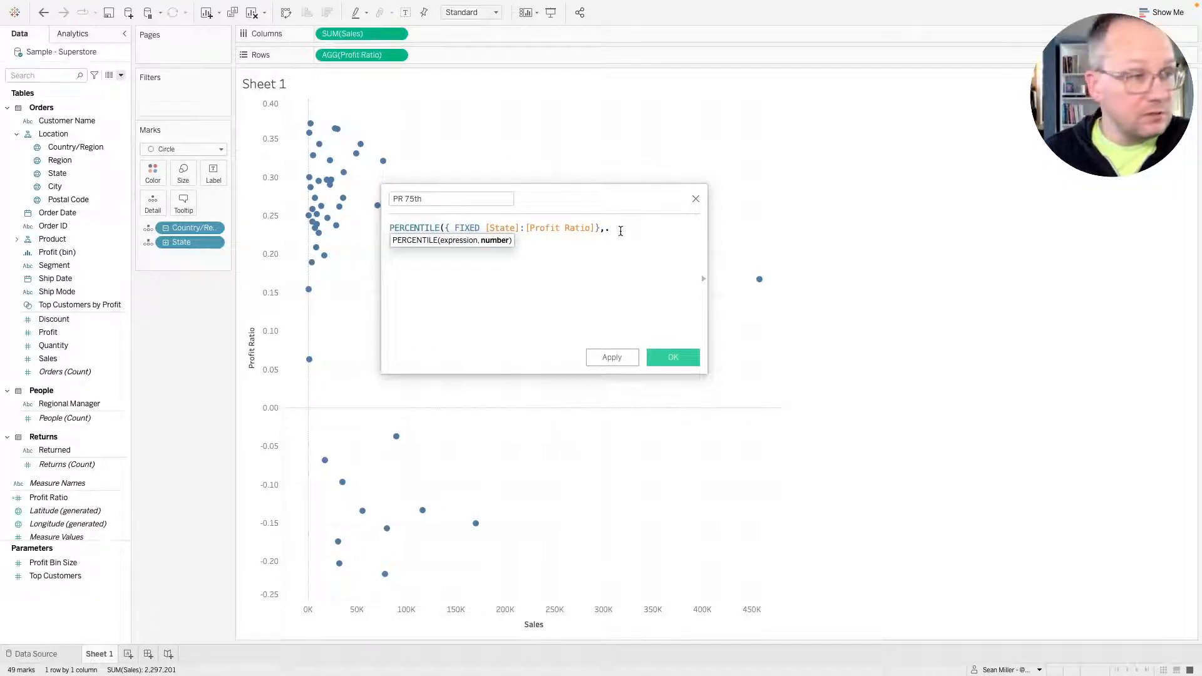
text(75))
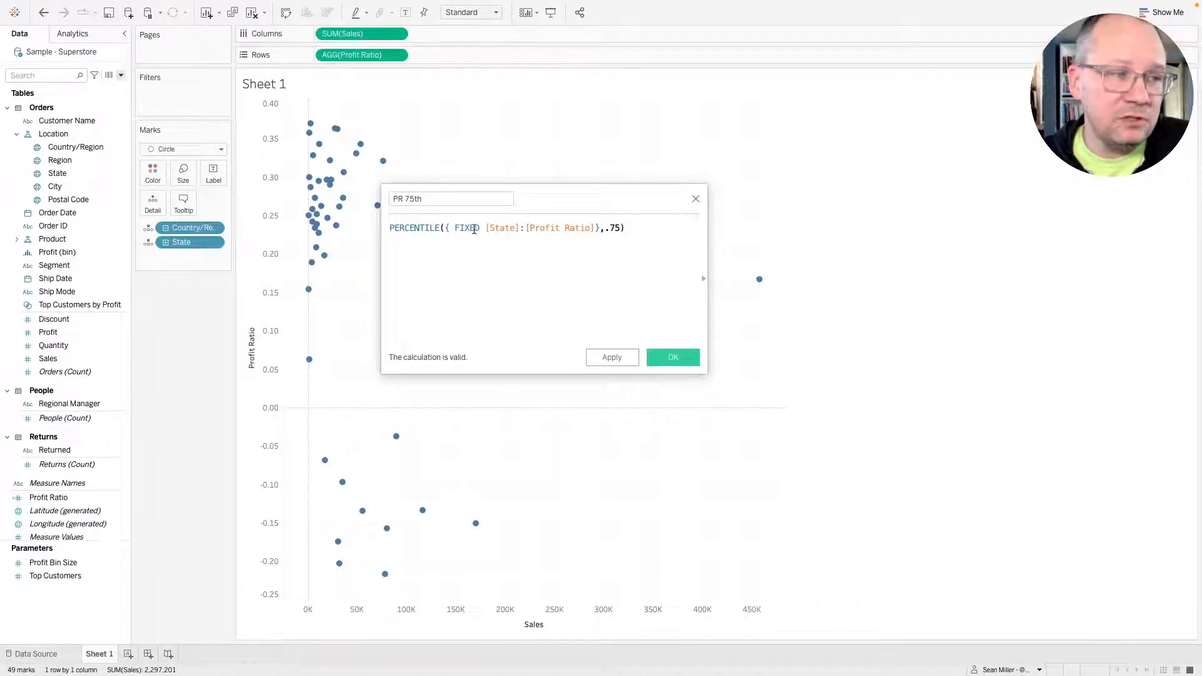
Review the FIXED expression and PERCENTILE function in the formula, and save the PR 75th field.
drag(468, 228, 502, 227)
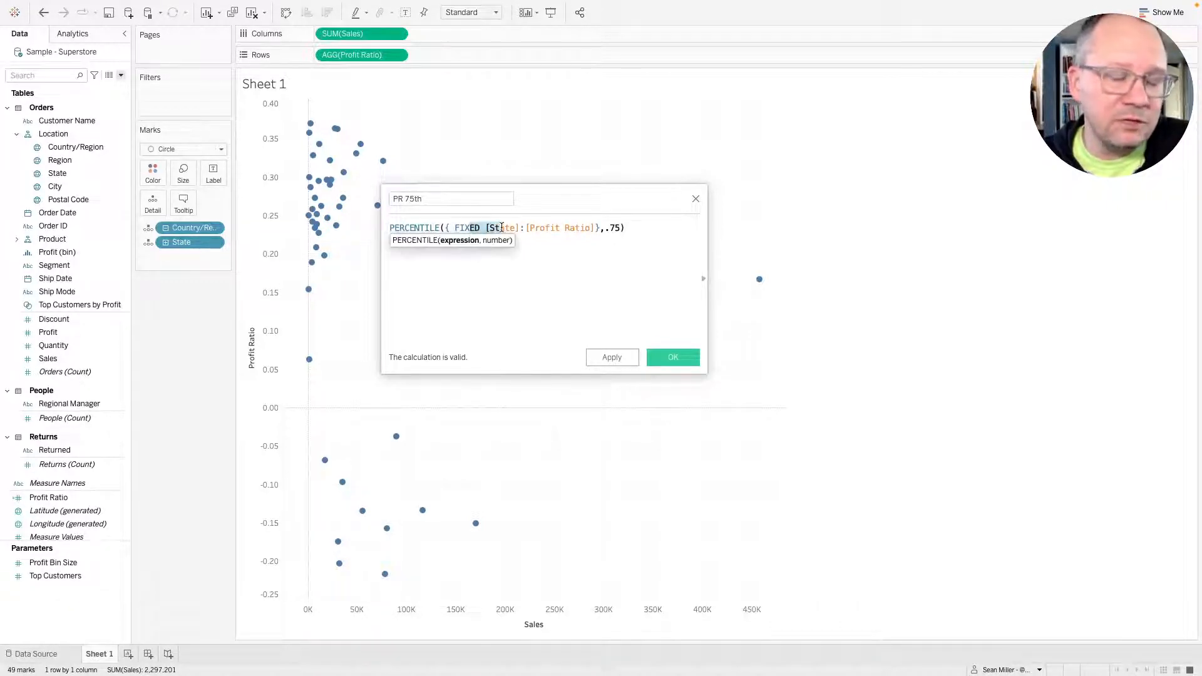
click(470, 286)
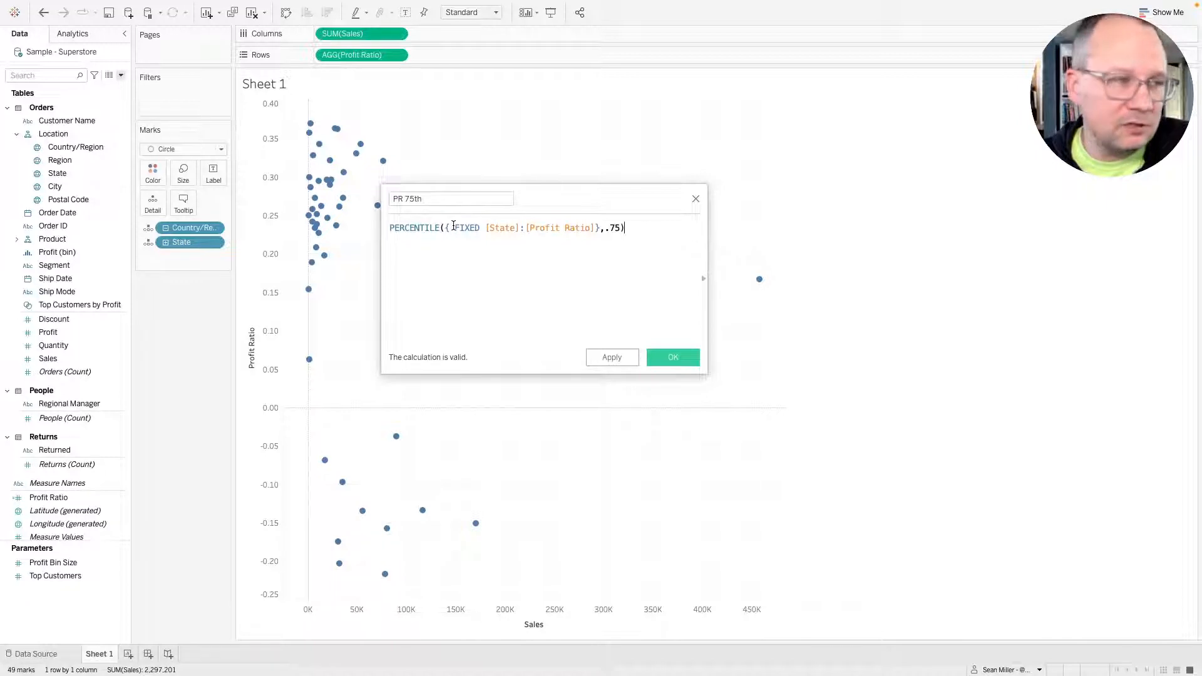
drag(453, 228, 574, 228)
click(542, 227)
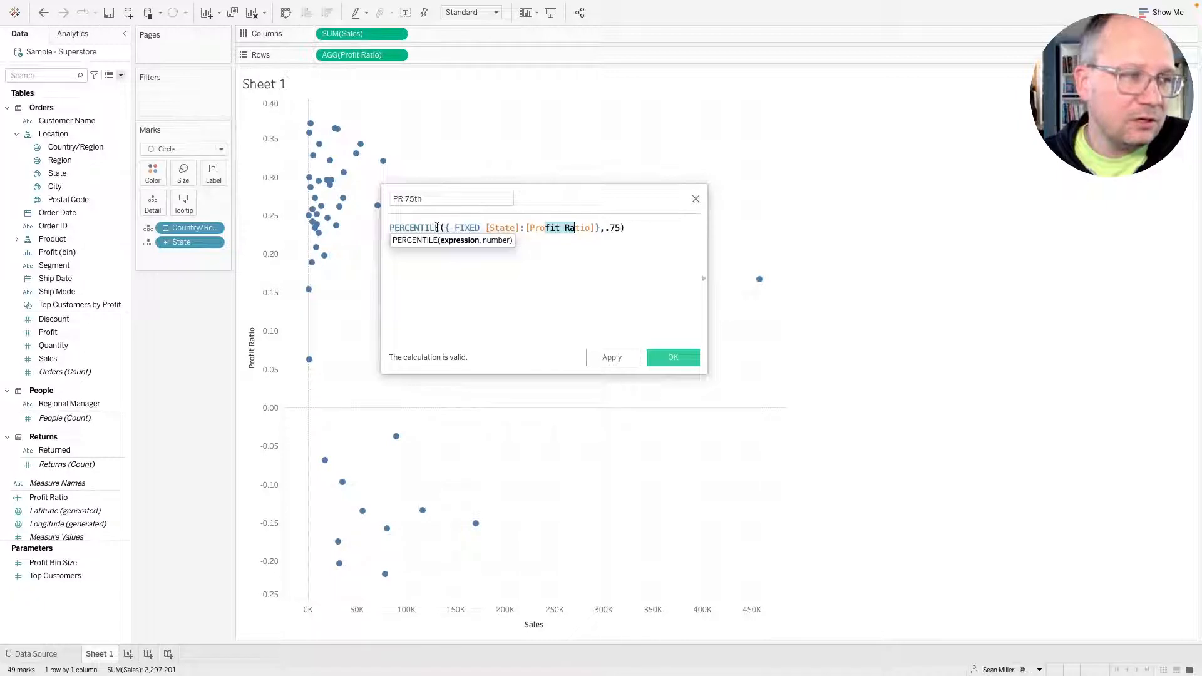
drag(437, 227, 399, 228)
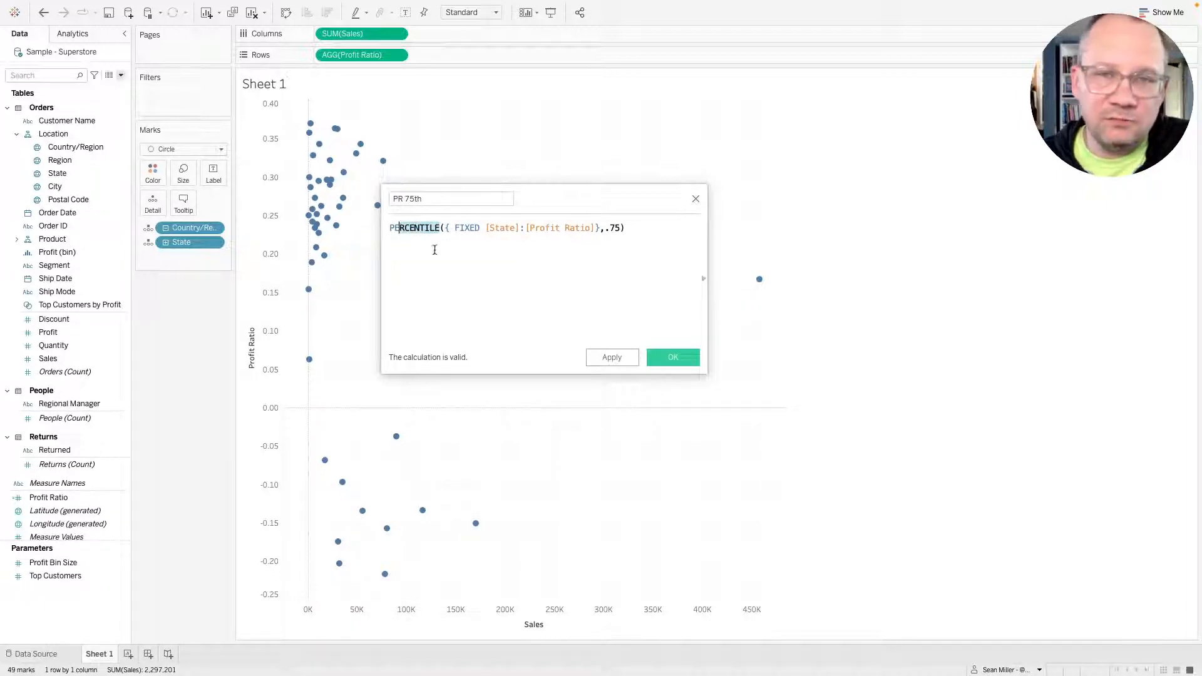
click(518, 269)
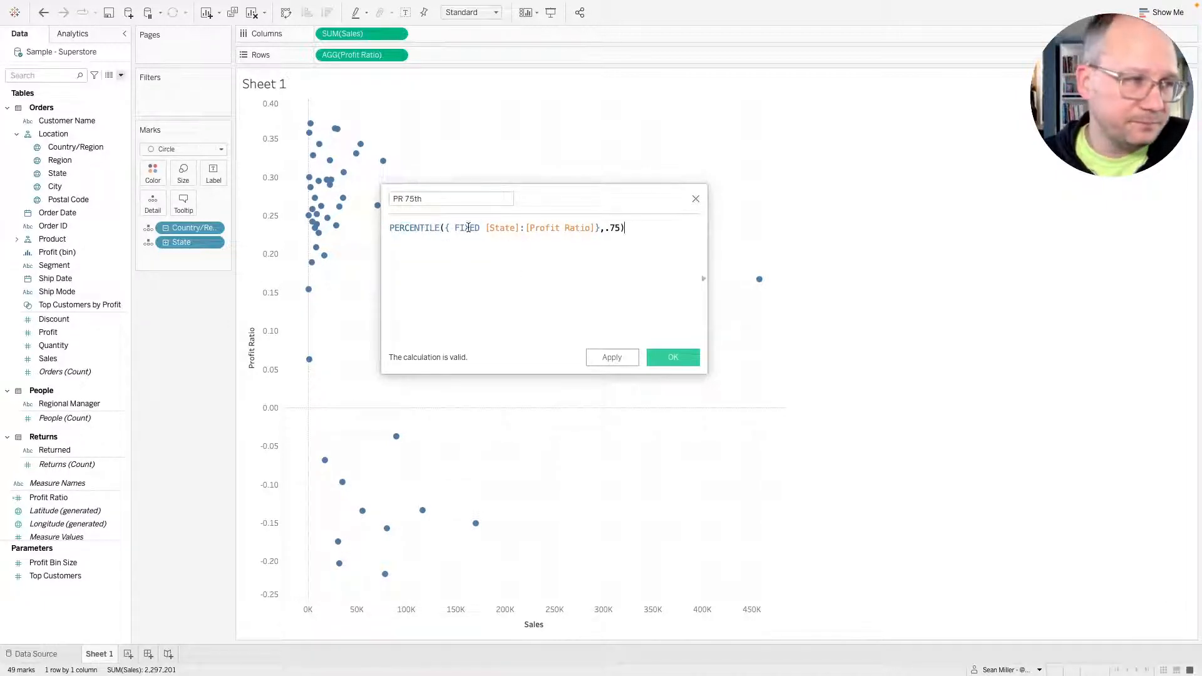
click(673, 358)
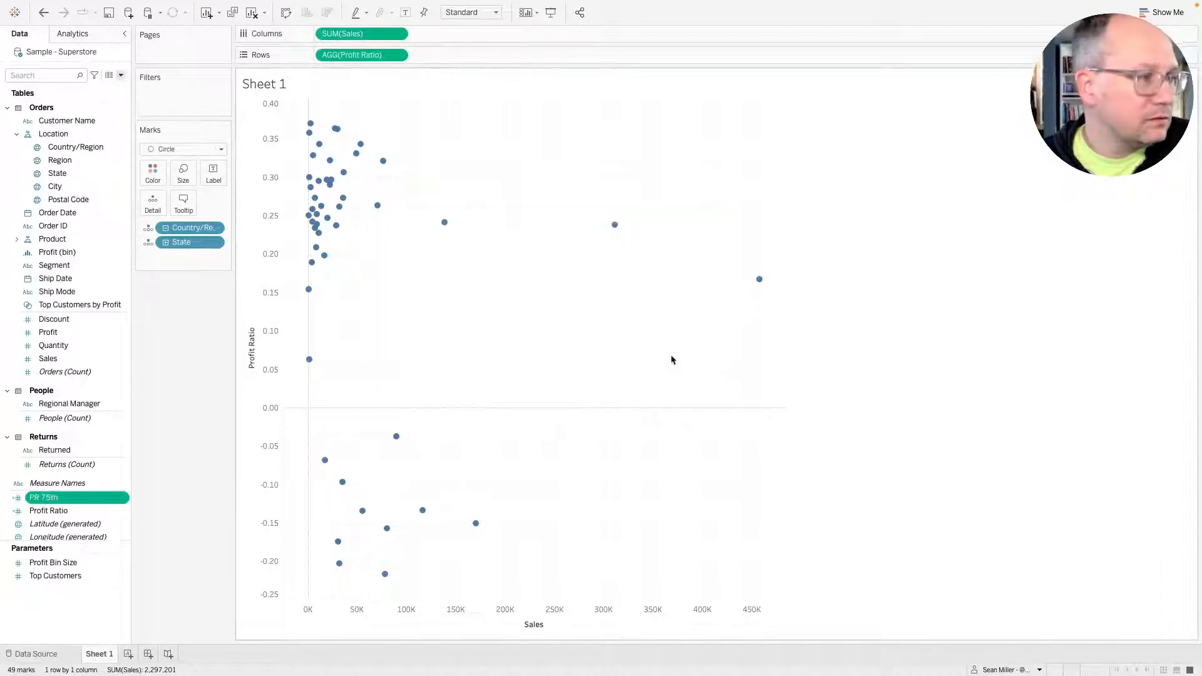
Duplicate the PR 75th field and change the copy's name to PR 25th in its calculation editor.
right_click(62, 502)
click(87, 323)
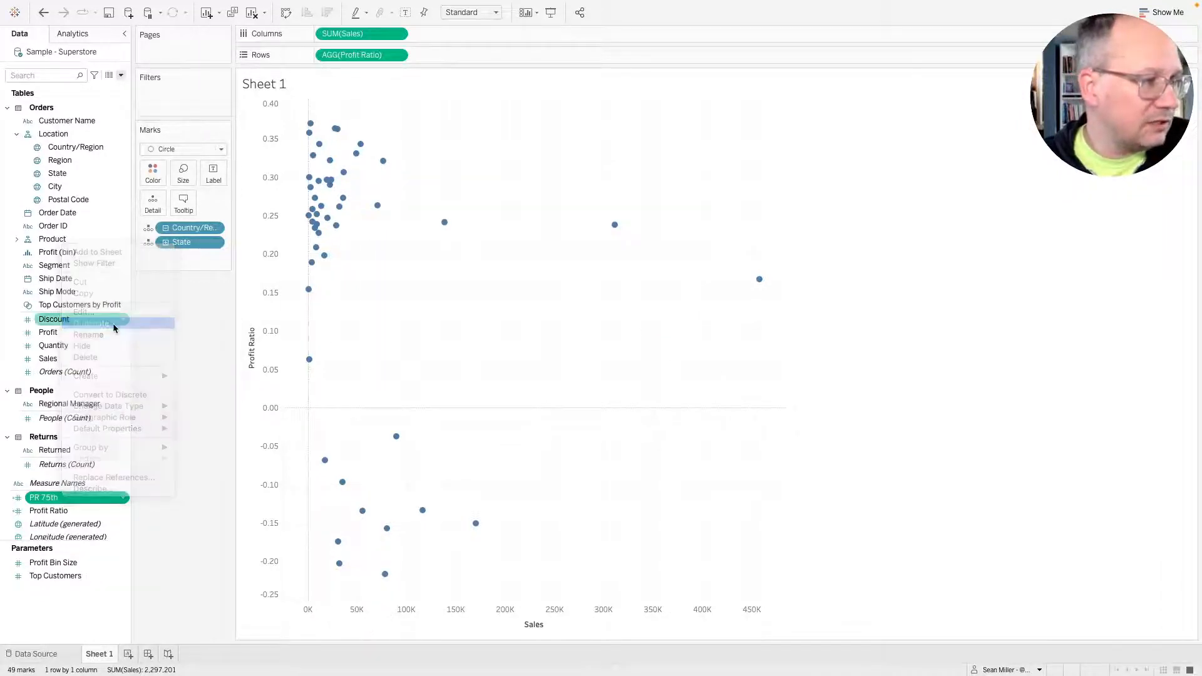
right_click(63, 513)
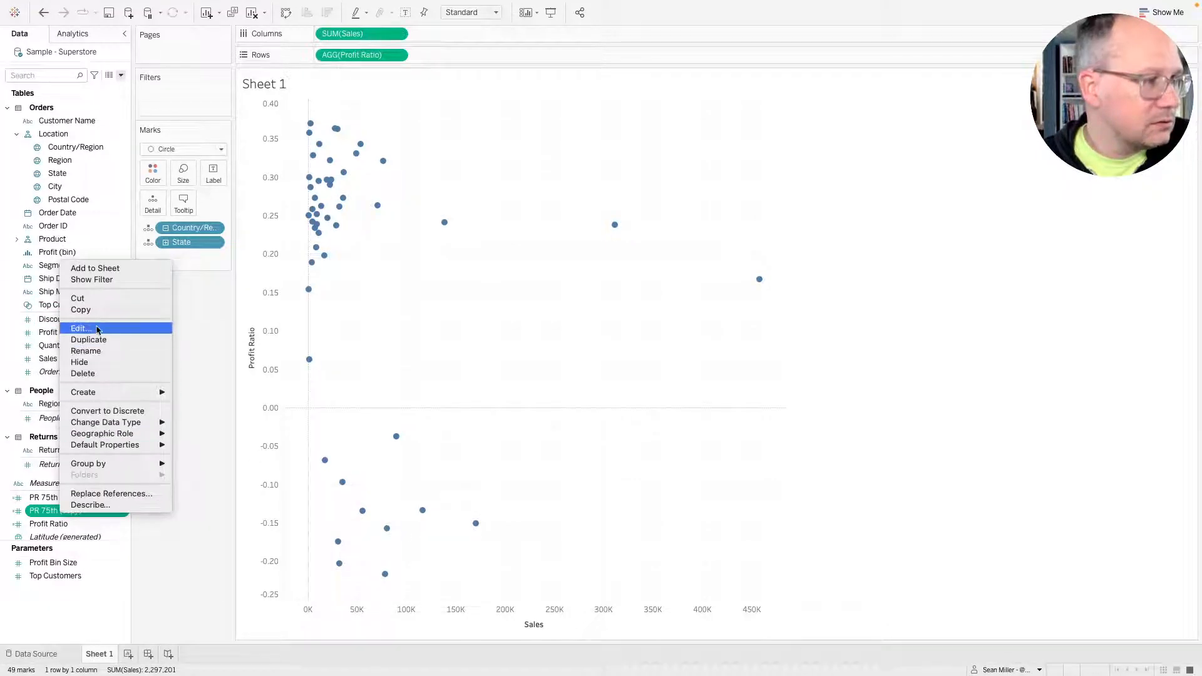
click(94, 328)
click(420, 199)
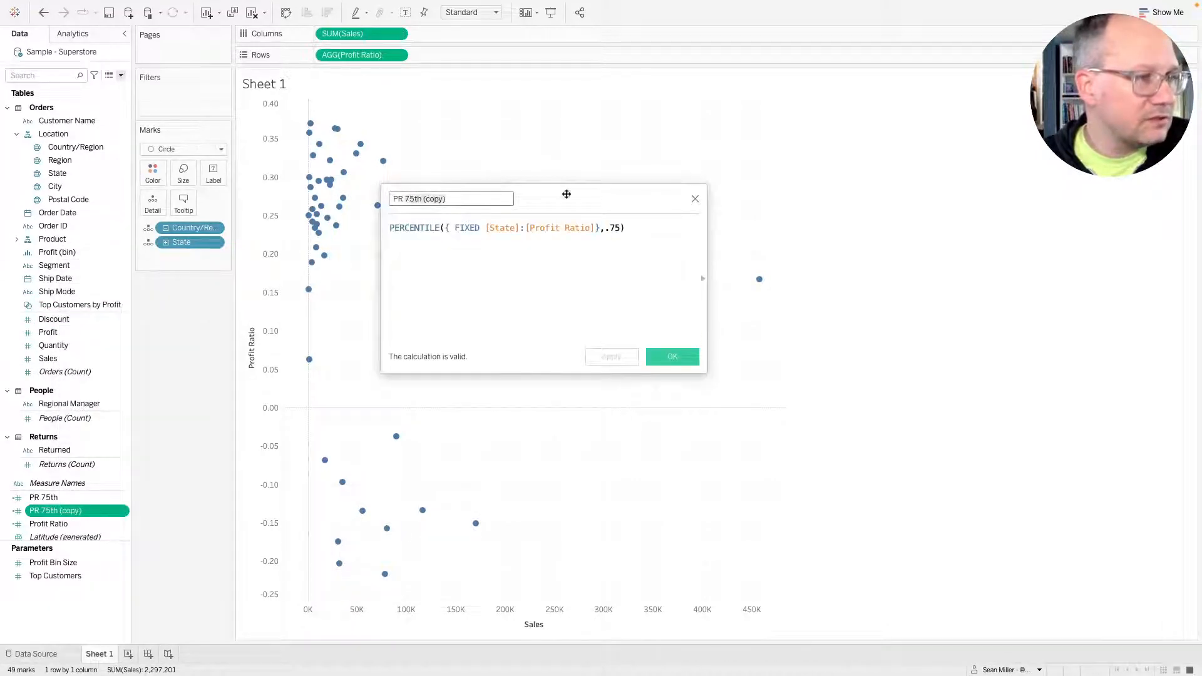
key(BackSpace)
key(BackSpace)
key(BackSpace)
key(BackSpace)
key(BackSpace)
key(BackSpace)
key(BackSpace)
key(BackSpace)
key(BackSpace)
key(BackSpace)
key(BackSpace)
text(25th)
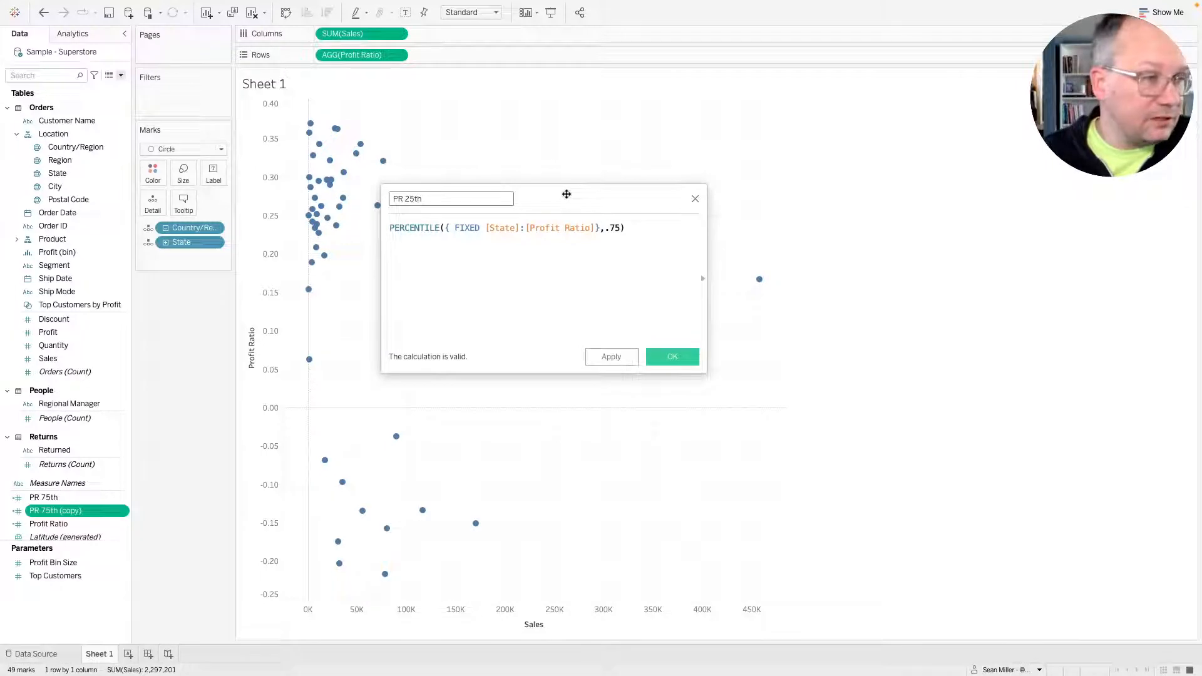
Set the percentile argument to .25 in the PR 25th formula and save the field.
click(616, 226)
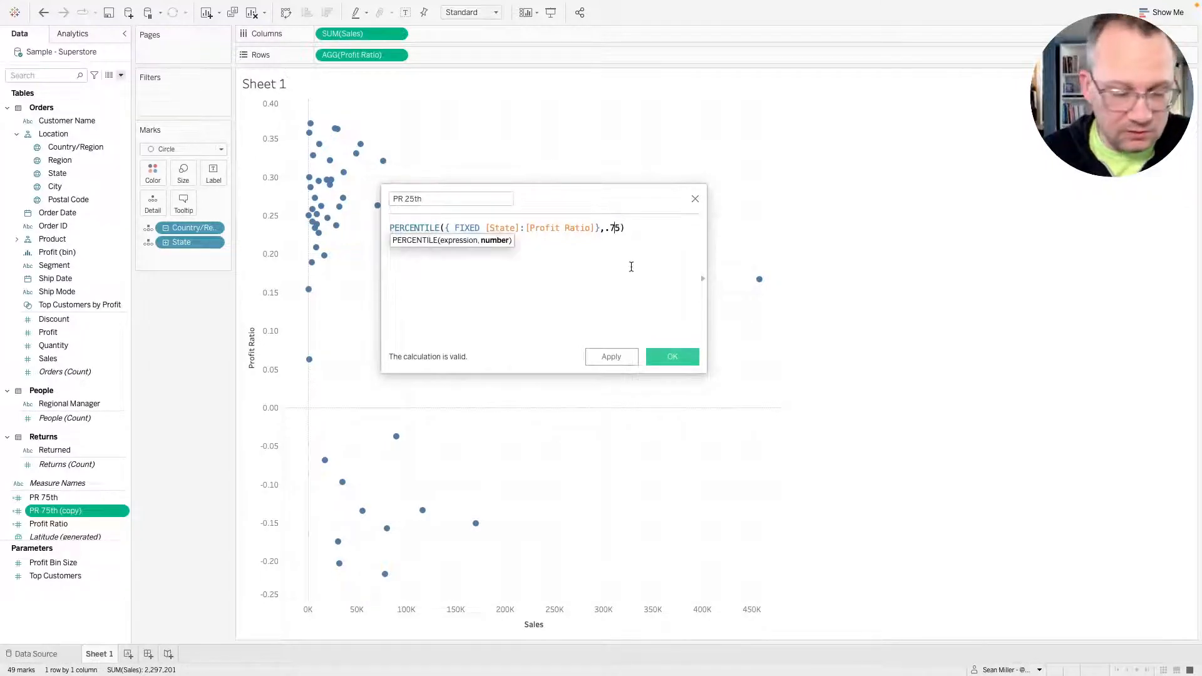
key(BackSpace)
text(2)
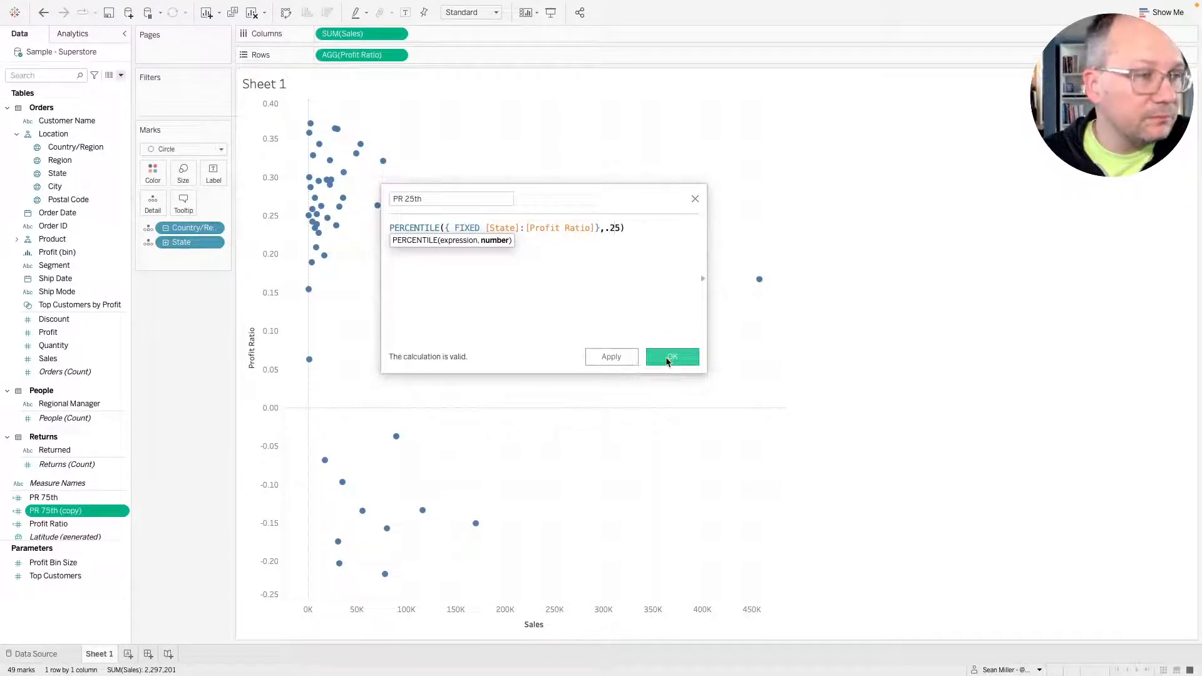
click(670, 356)
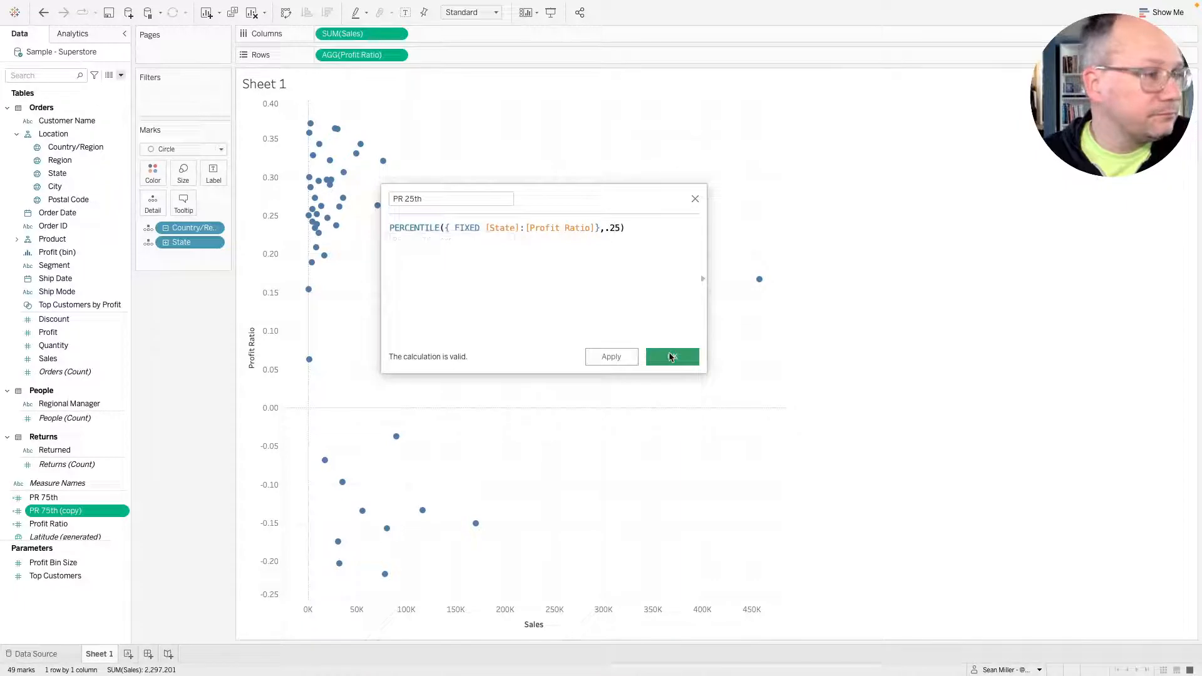
Add the PR 25th and PR 75th fields together as mark detail on the scatter plot.
click(55, 498)
right_click(56, 500)
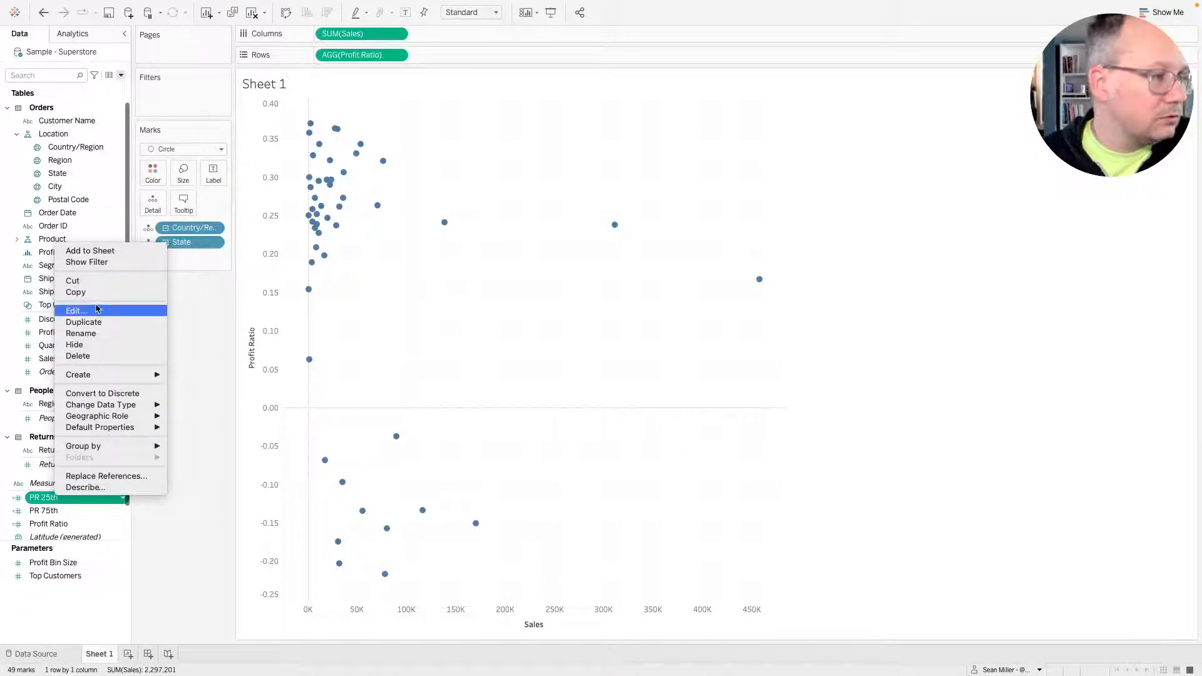
key(Escape)
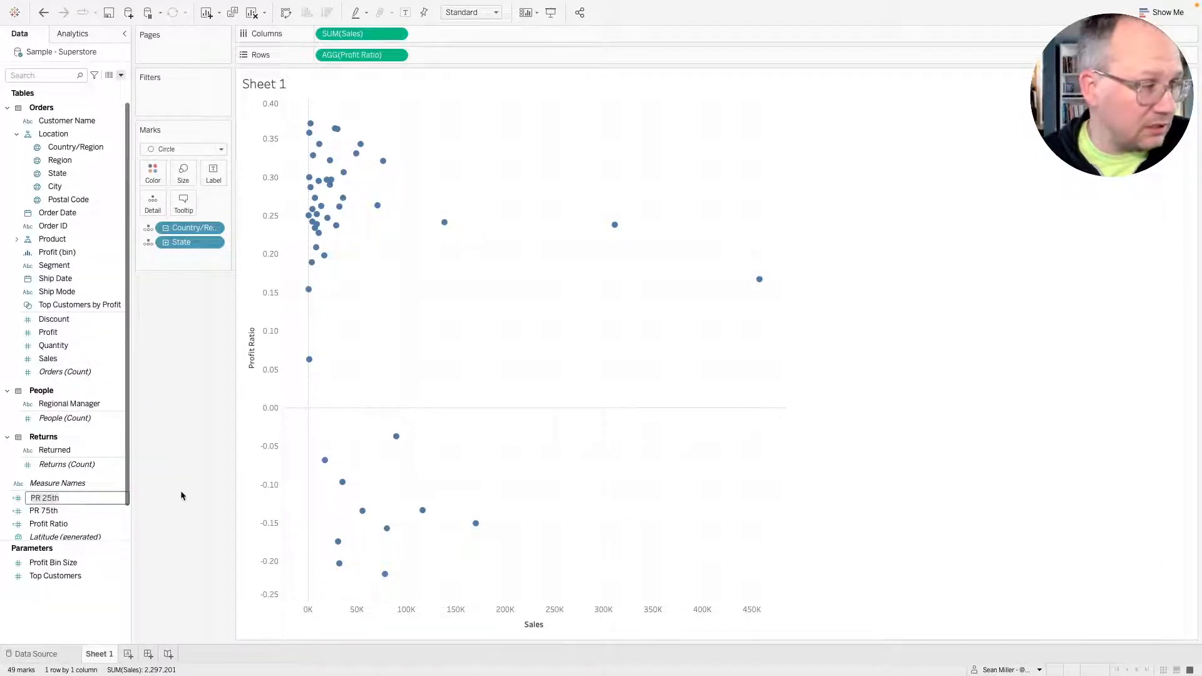
ctrl+click(76, 511)
drag(72, 501, 152, 202)
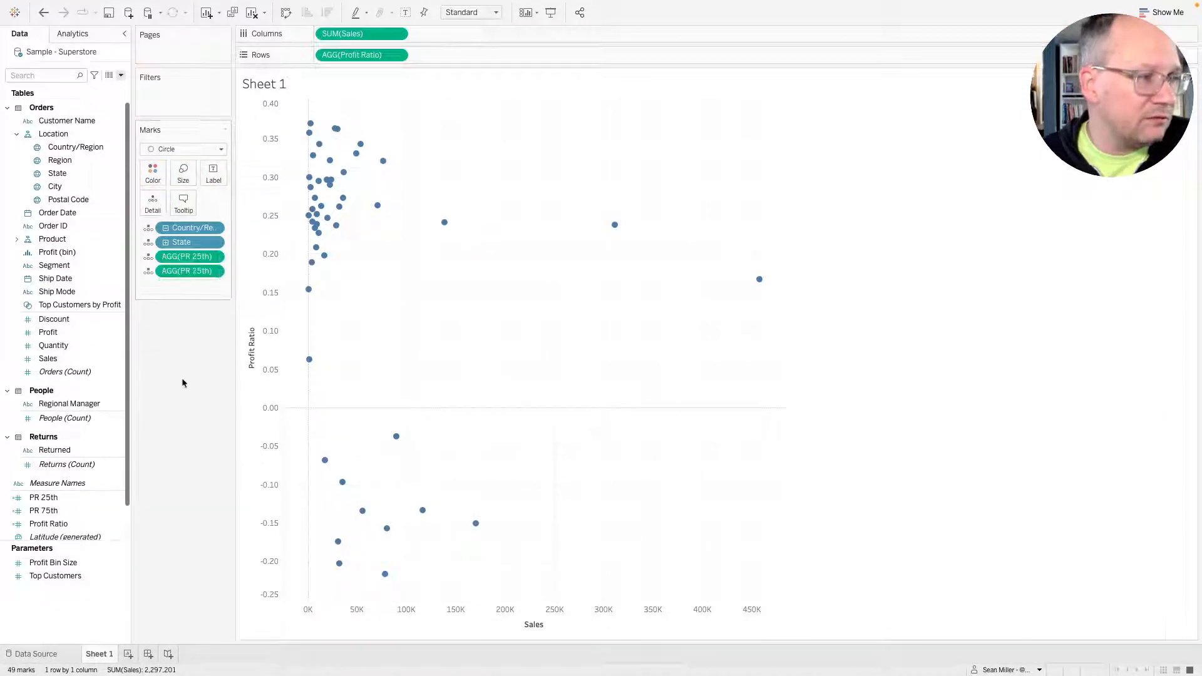
click(102, 38)
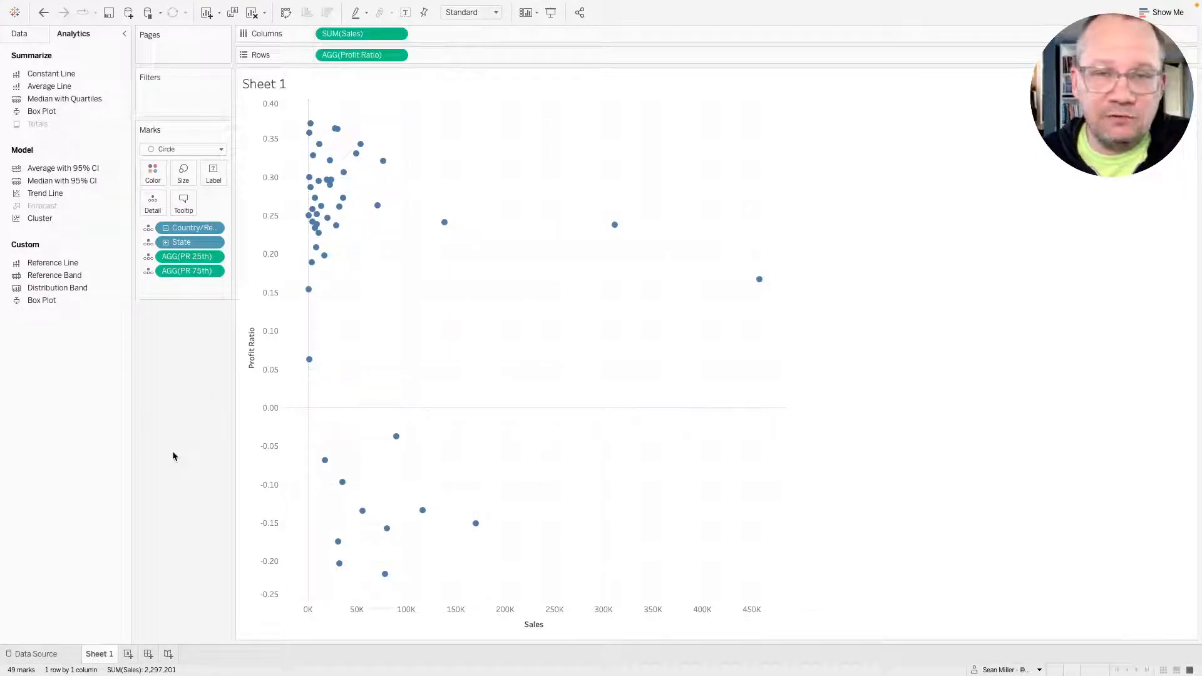
right_click(268, 260)
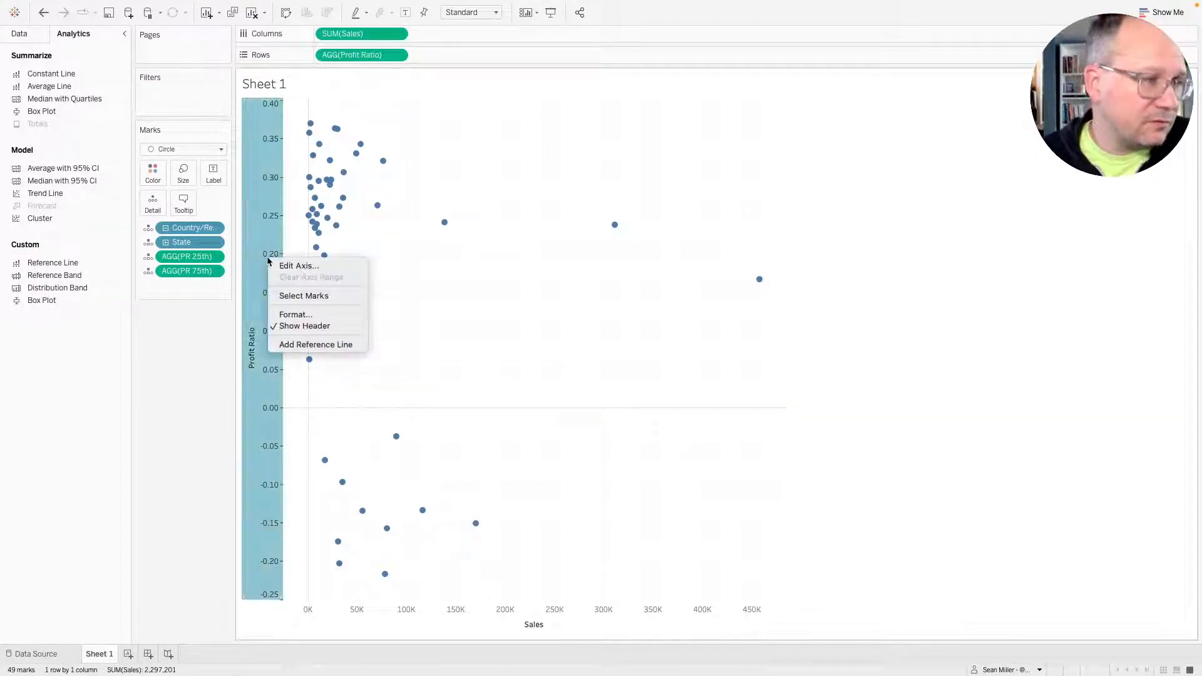
click(186, 349)
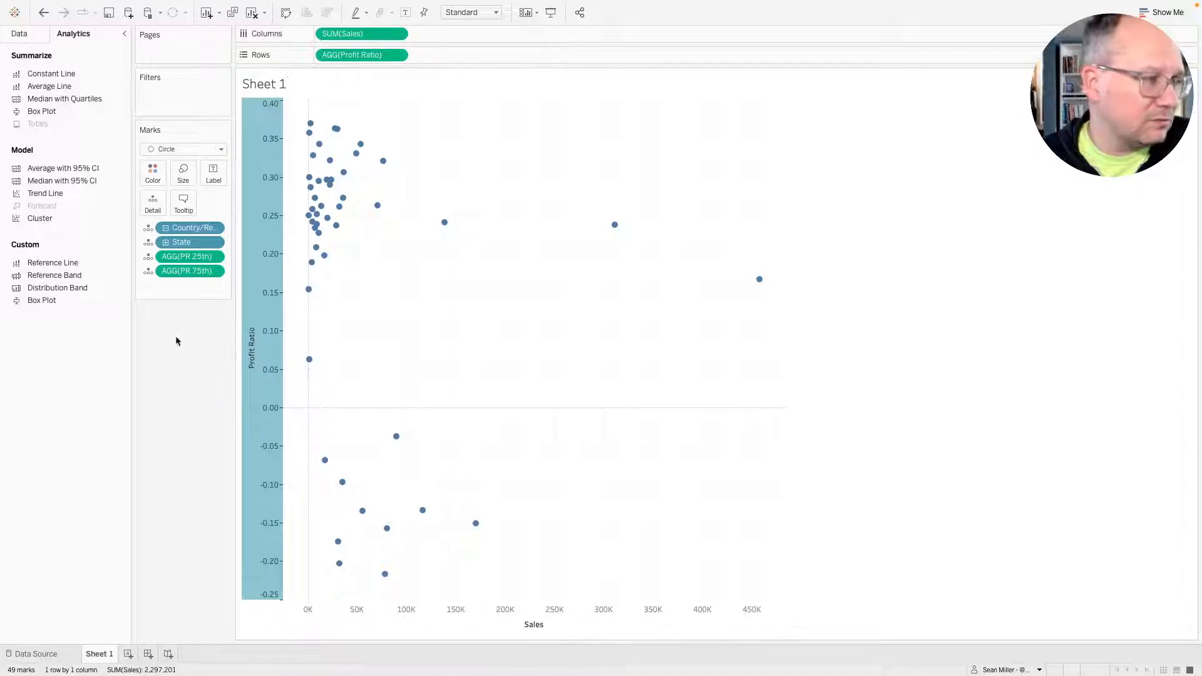
drag(78, 263, 169, 346)
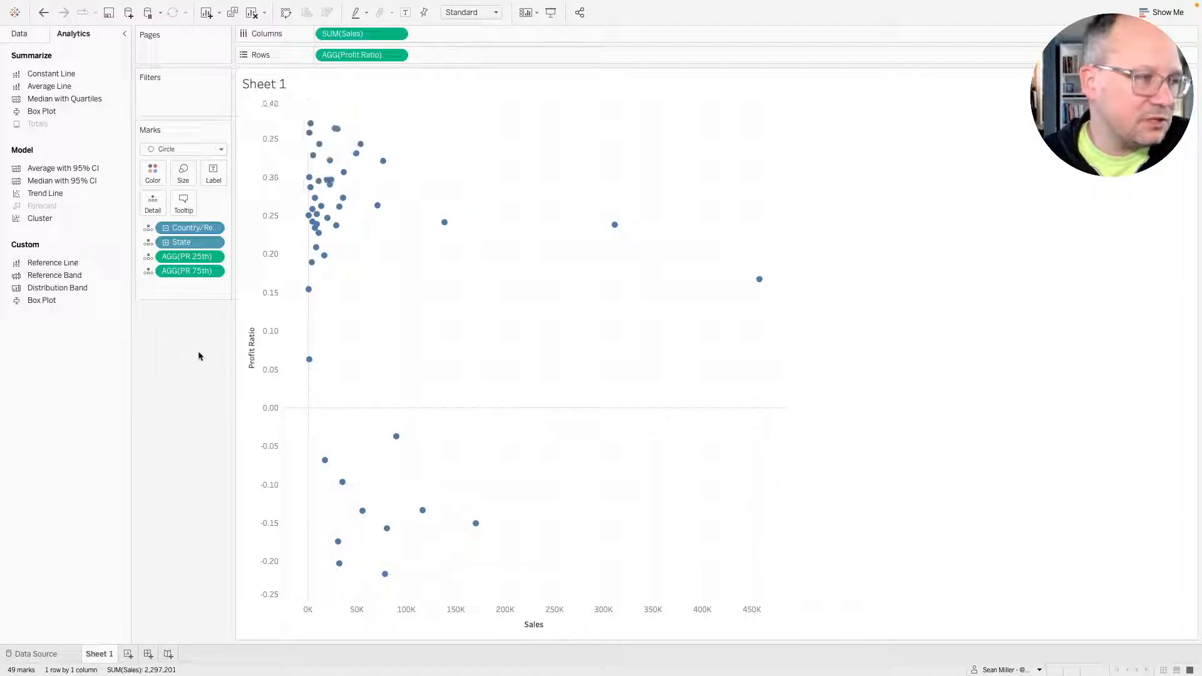
Start adding a reference line to the Profit Ratio axis.
right_click(276, 231)
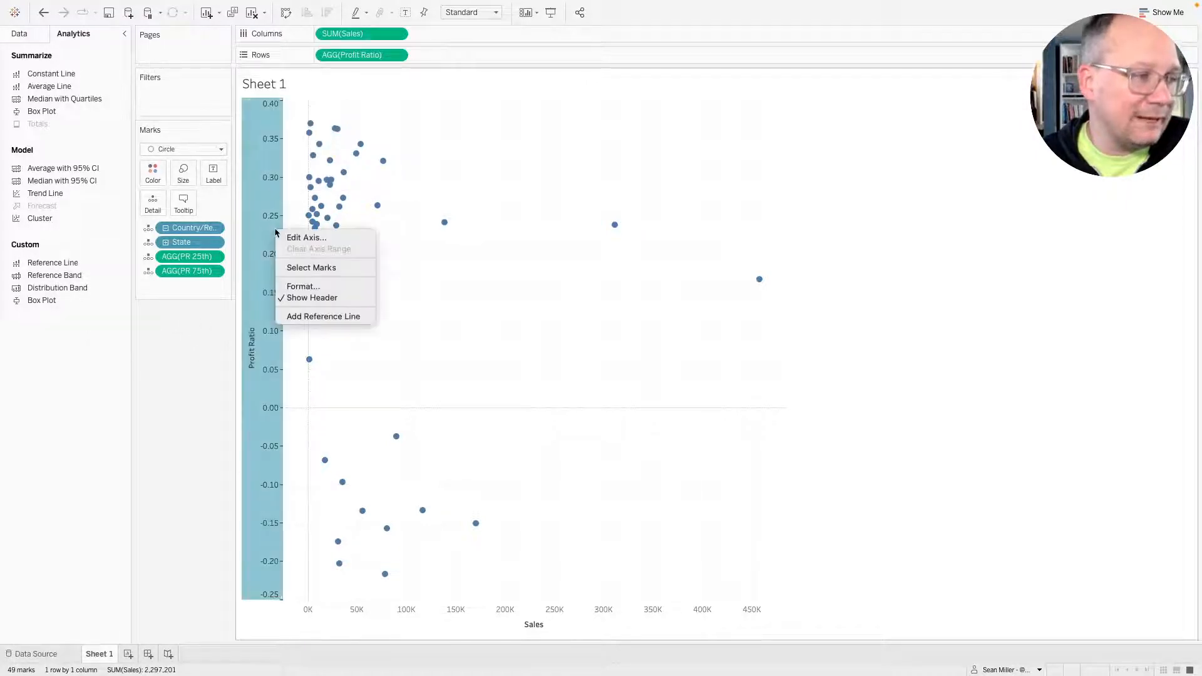
click(338, 317)
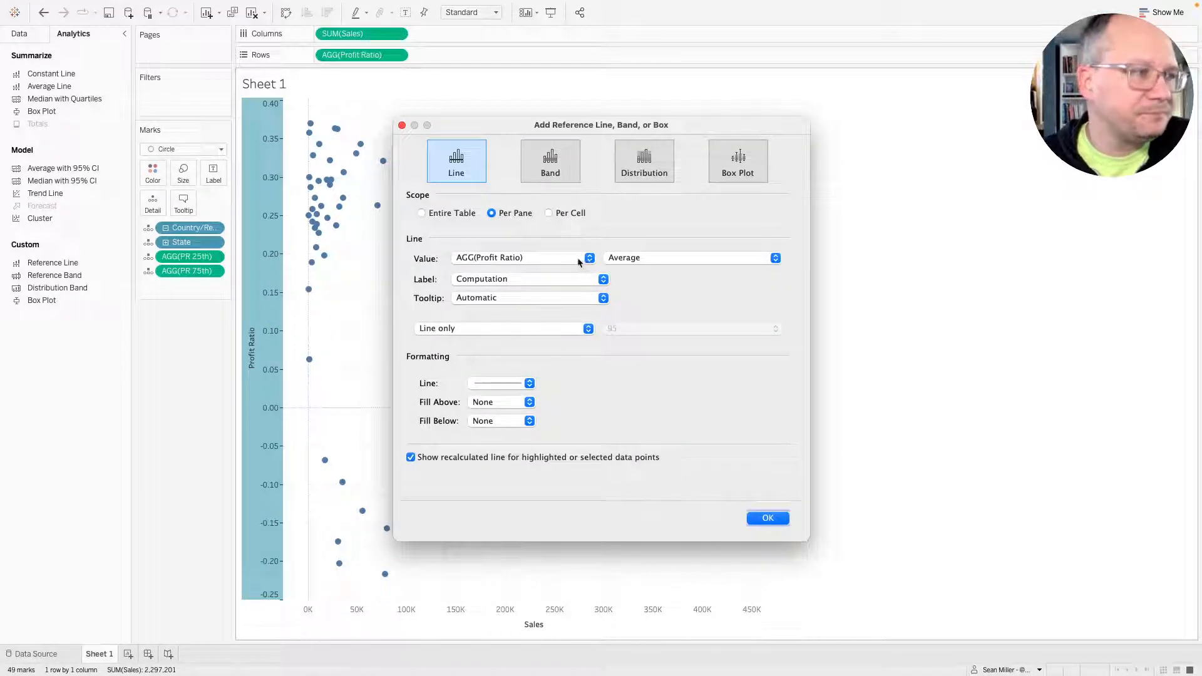
Try AGG(PR 25th) as the reference line's value with the Total, Sum and Constant aggregations, and go back to Average.
click(580, 262)
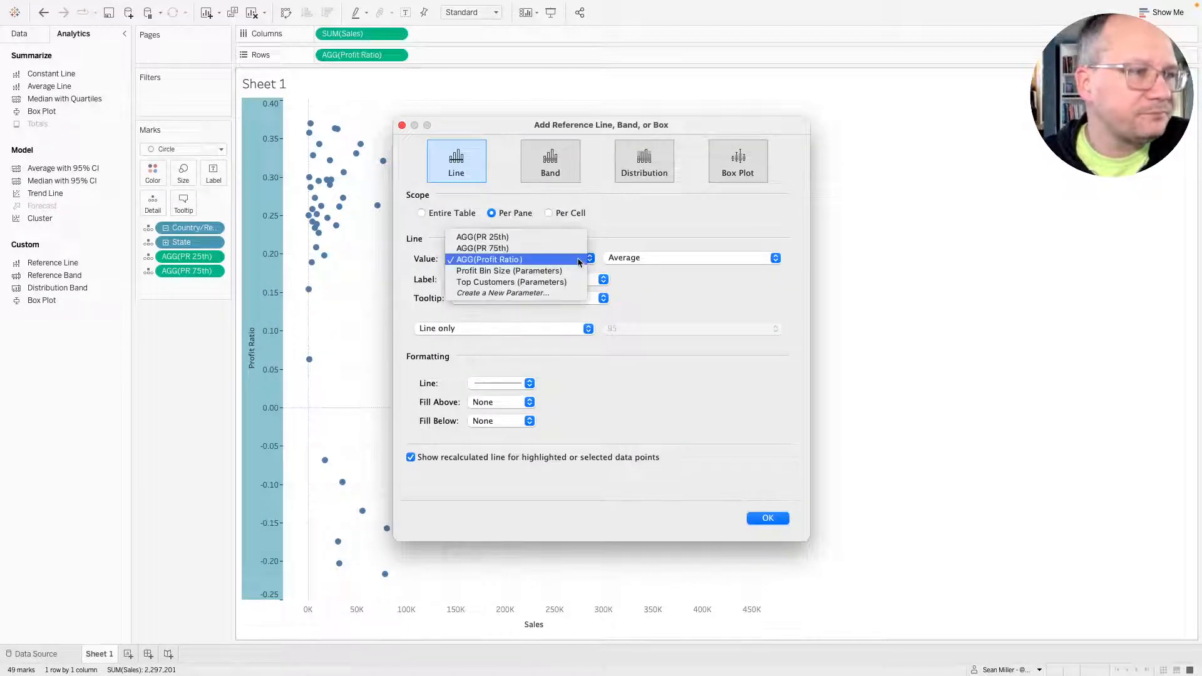
click(488, 237)
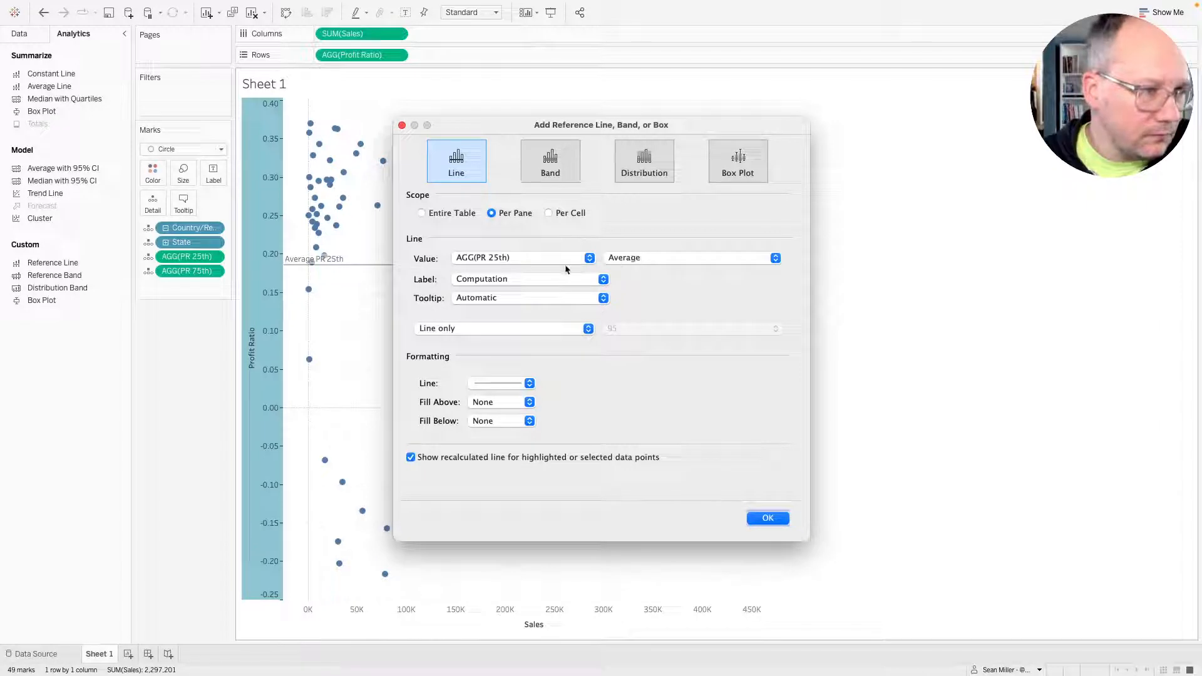
click(639, 259)
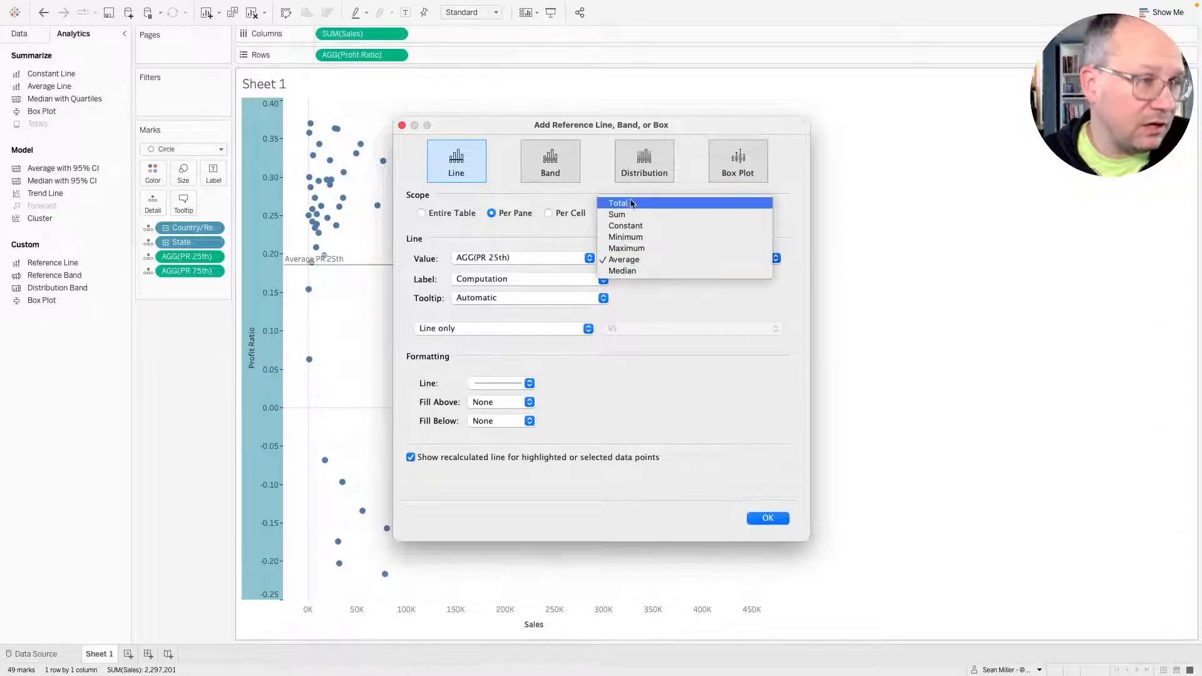
click(631, 206)
click(631, 258)
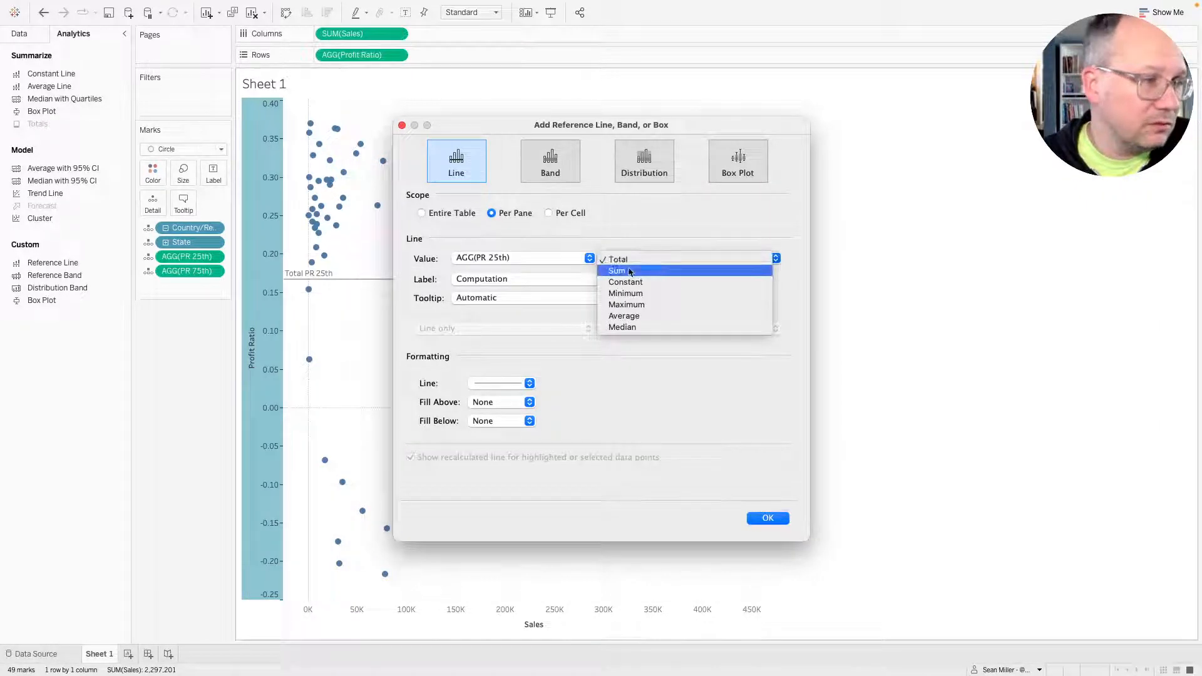
click(629, 268)
click(645, 257)
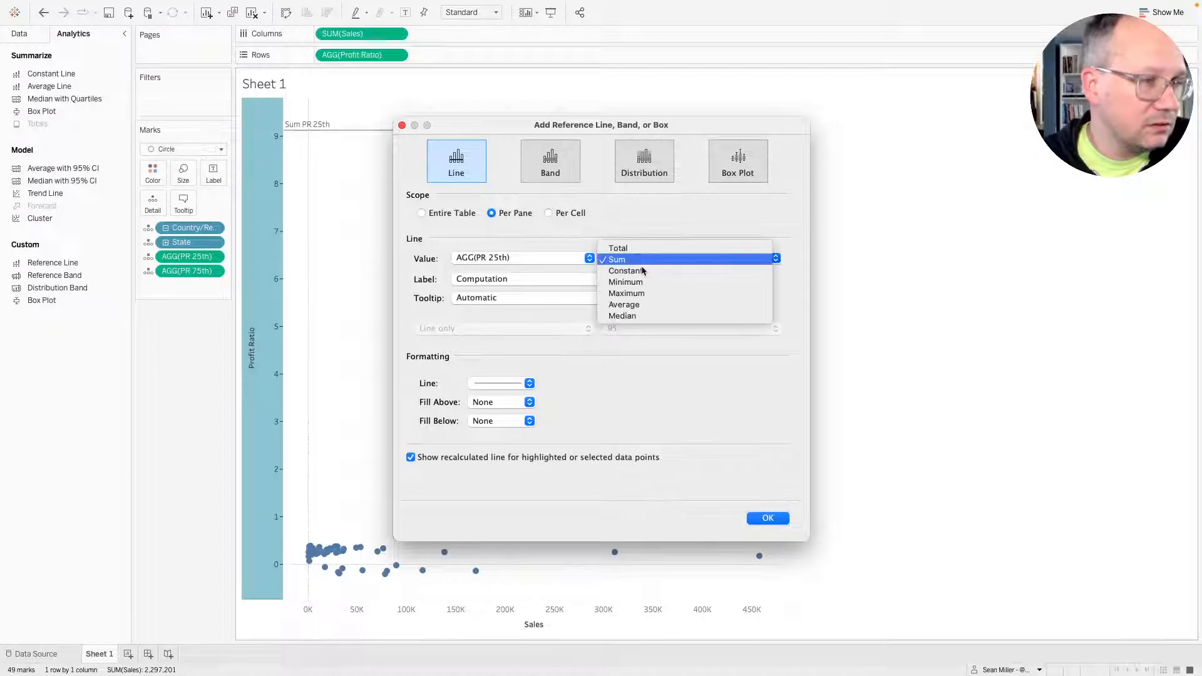
click(641, 269)
click(641, 258)
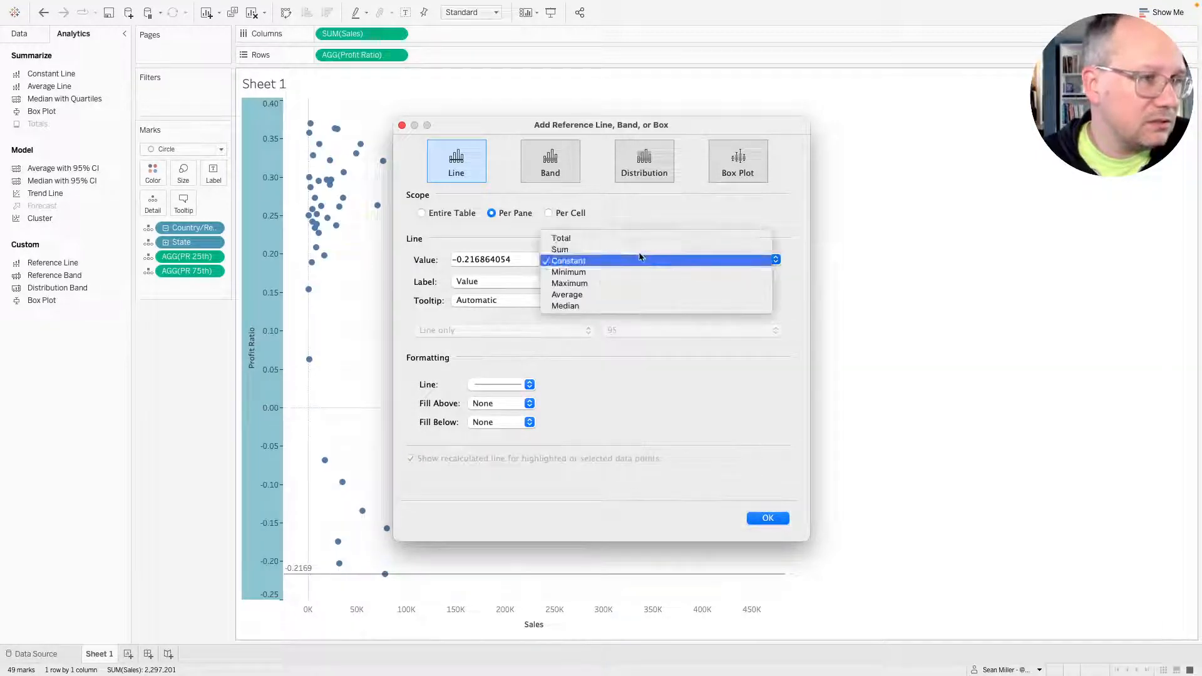
click(580, 294)
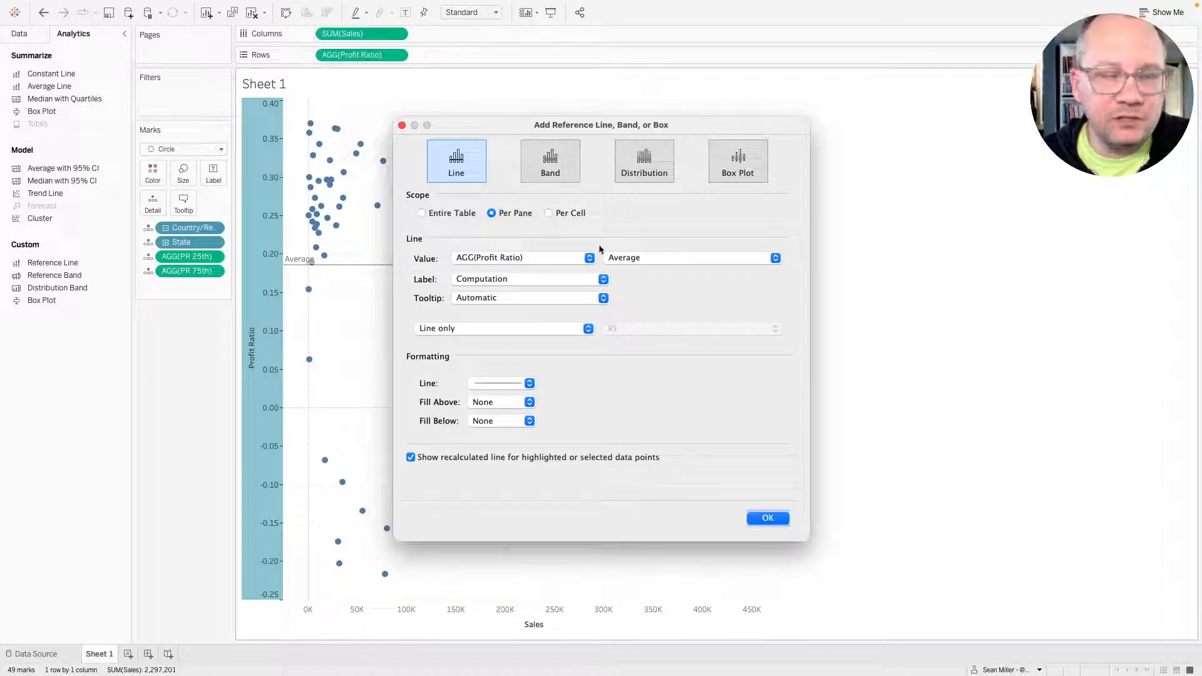
click(647, 258)
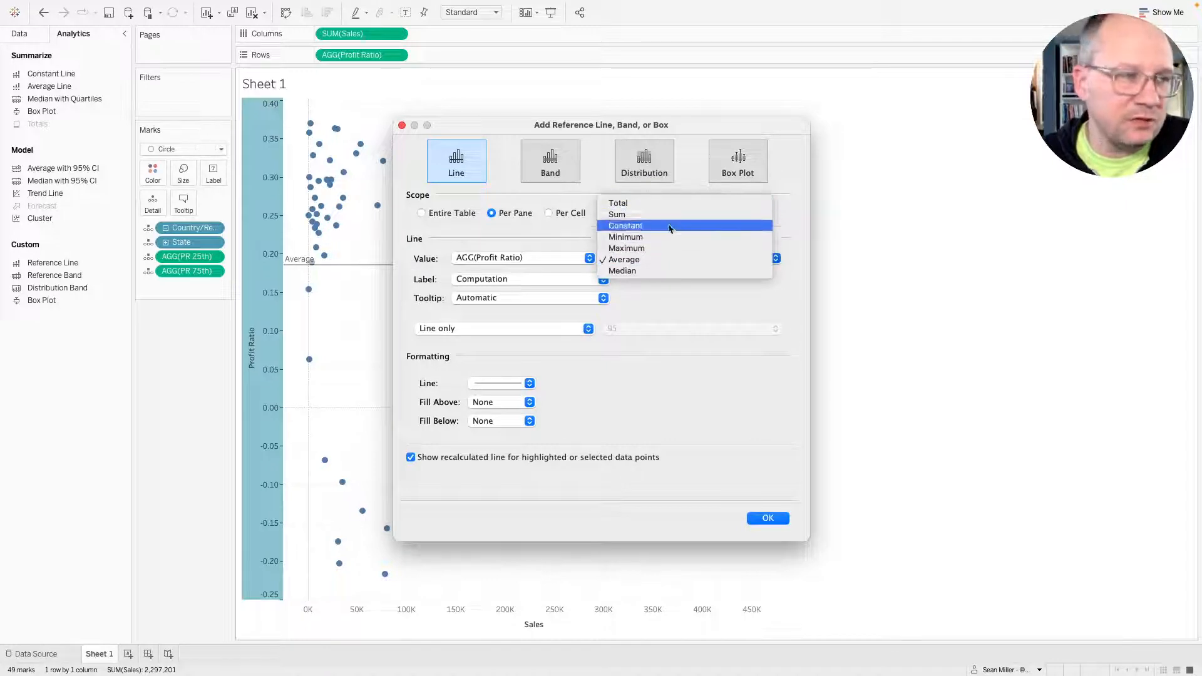
click(561, 234)
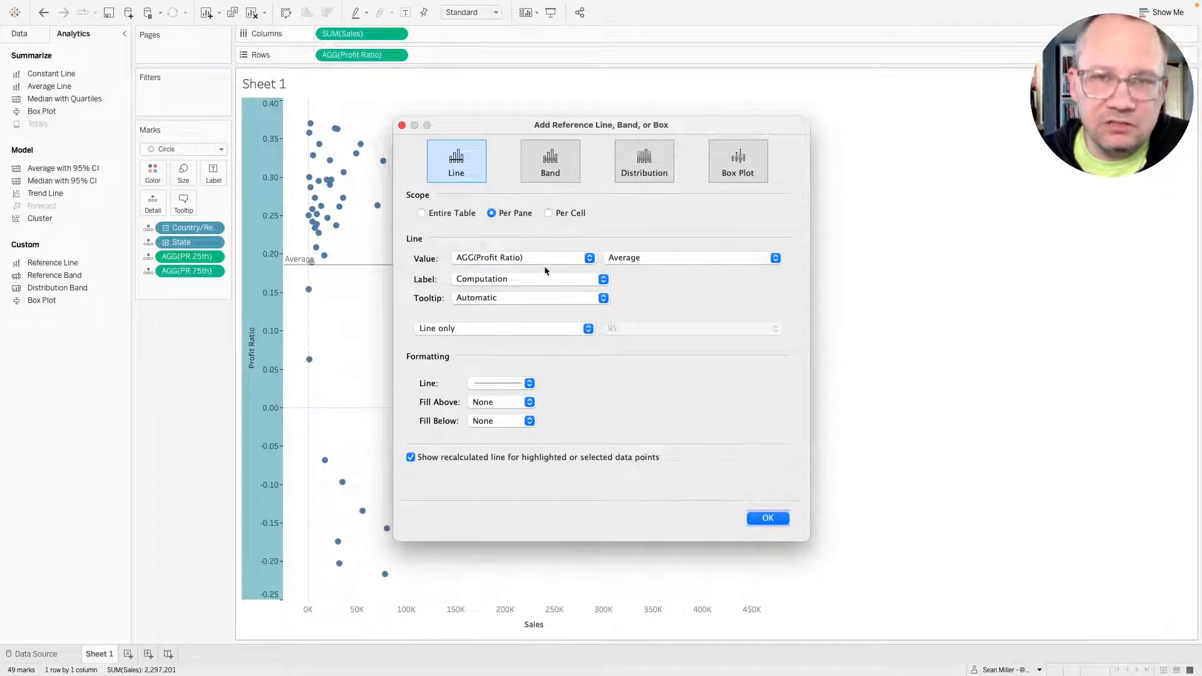
click(692, 259)
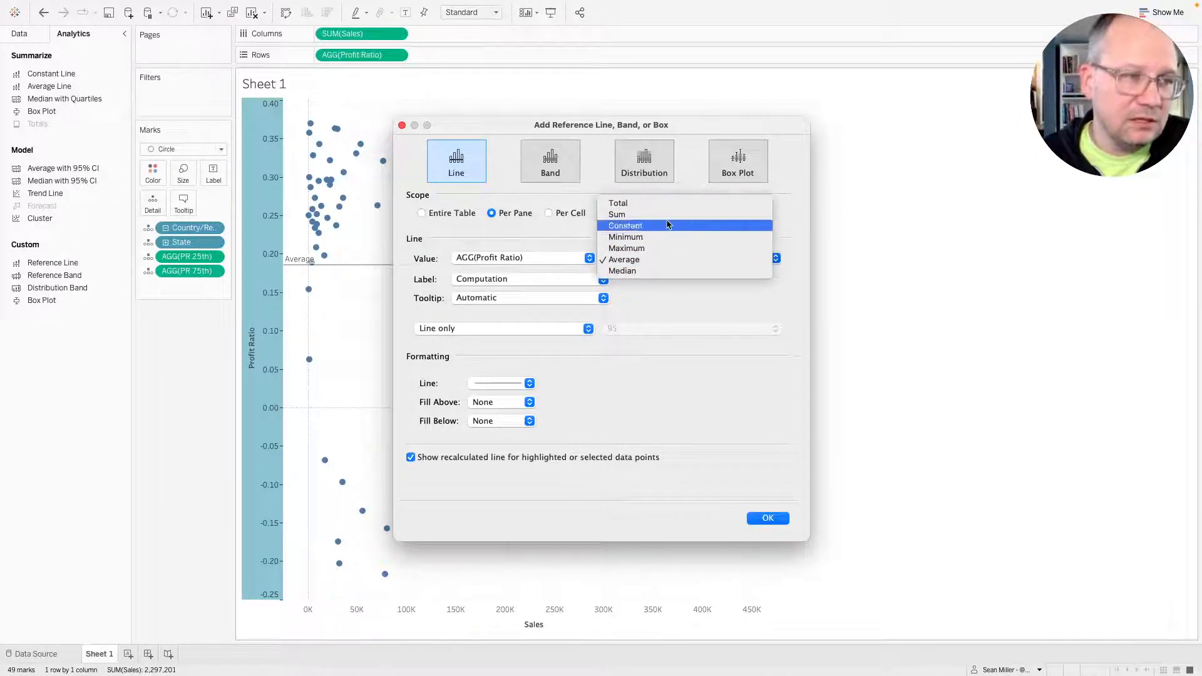
click(682, 302)
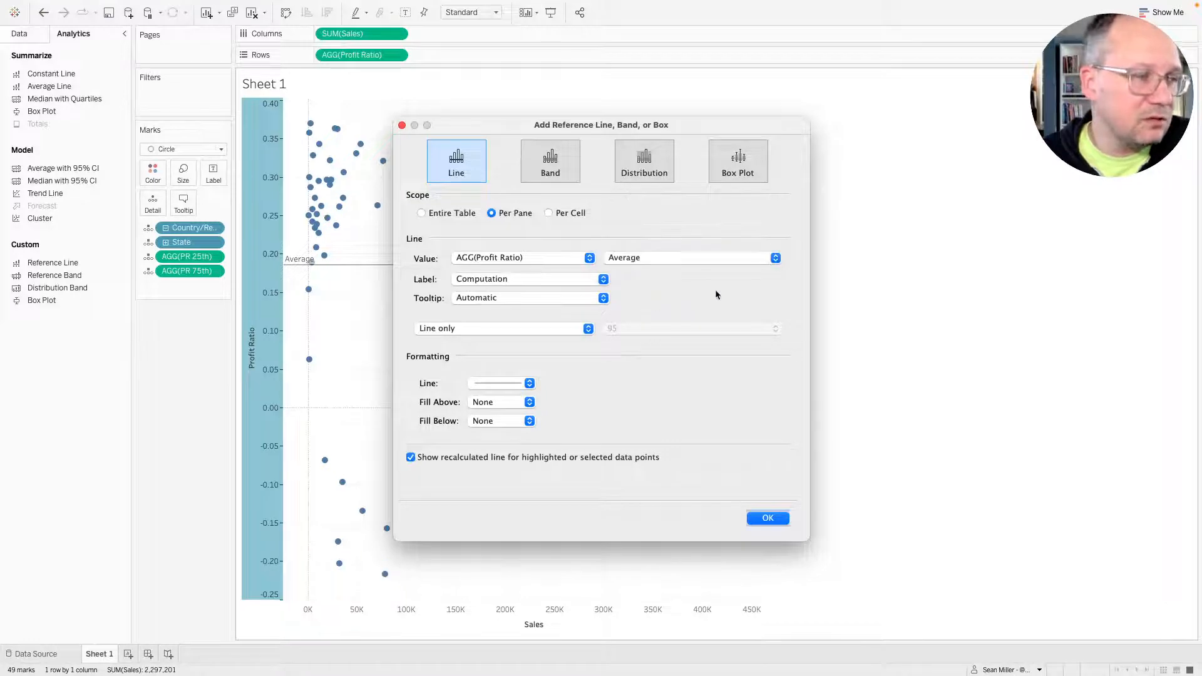
Switch to the published #WOW2022 W05 dashboard in the browser, examine the lower edge of its reference box, and return to the worksheet.
key(super+Tab)
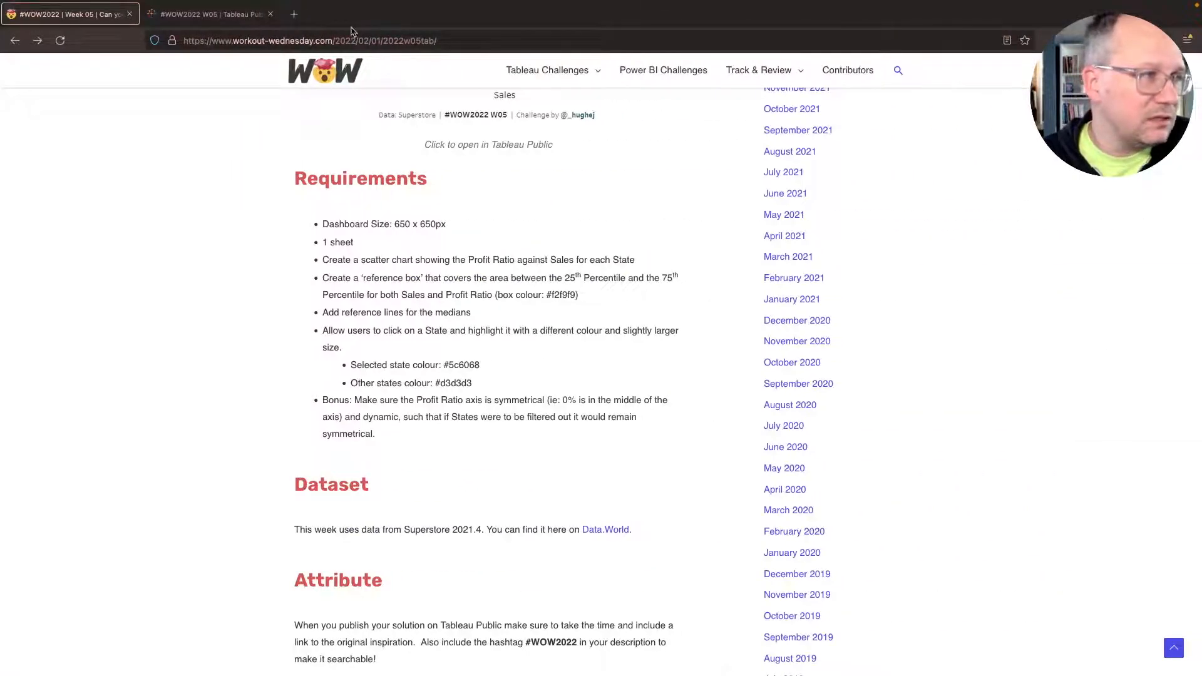
click(207, 14)
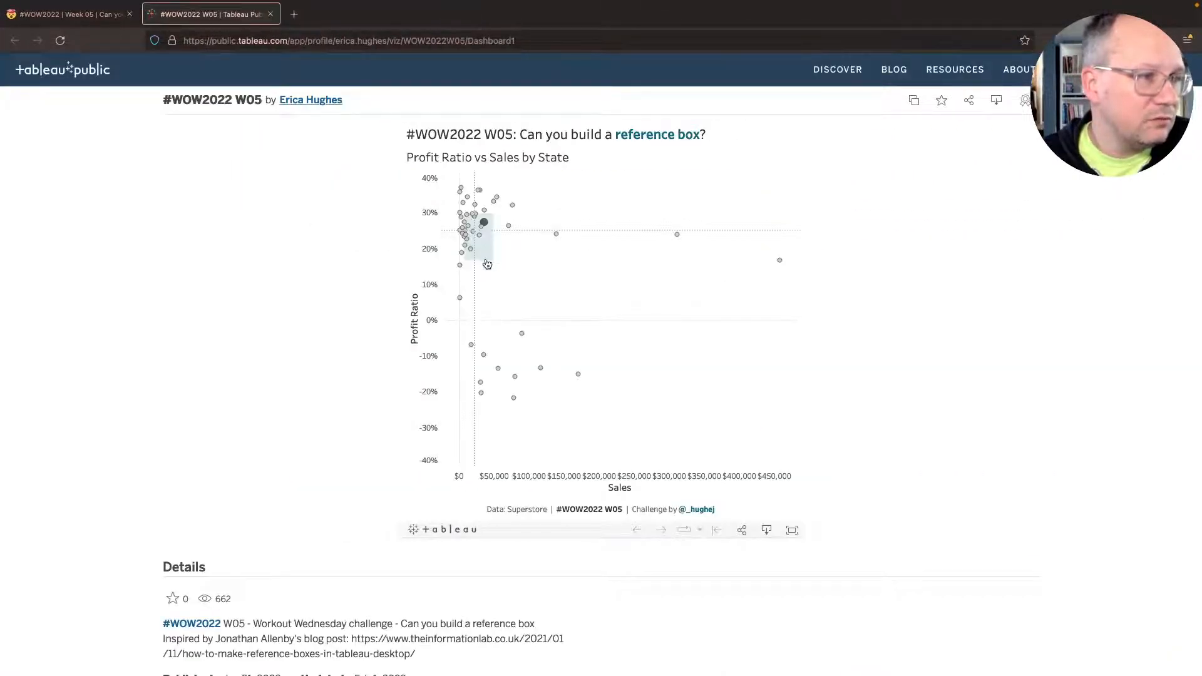
click(487, 263)
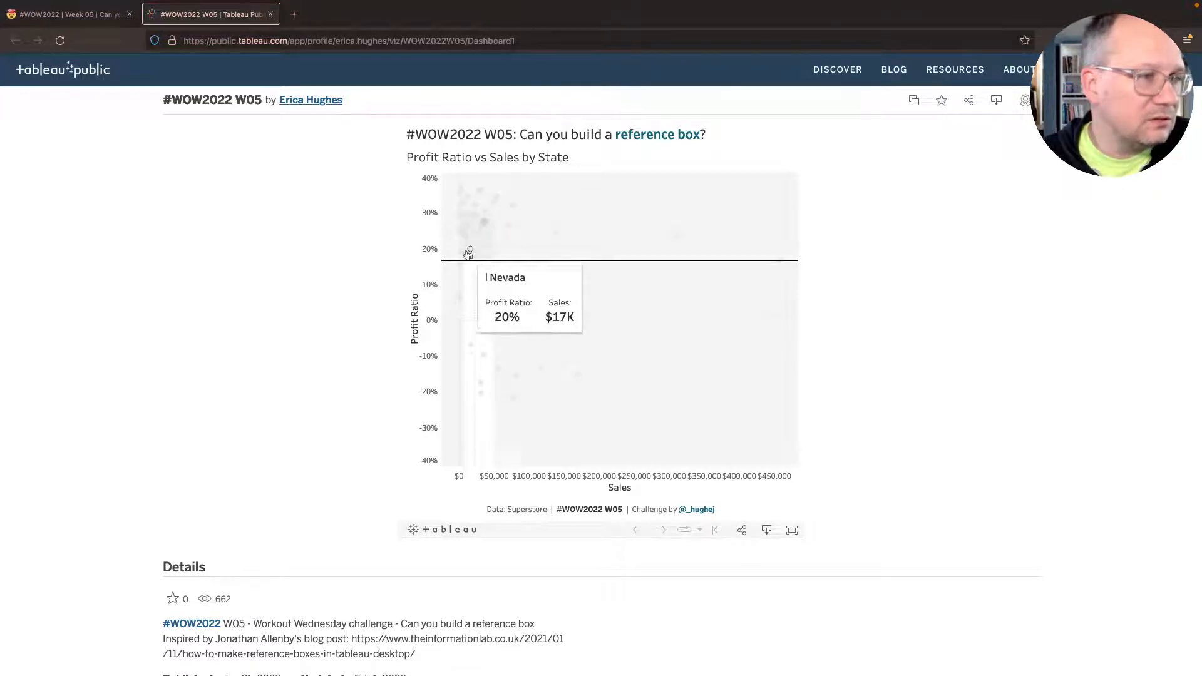
mouse_move(464, 267)
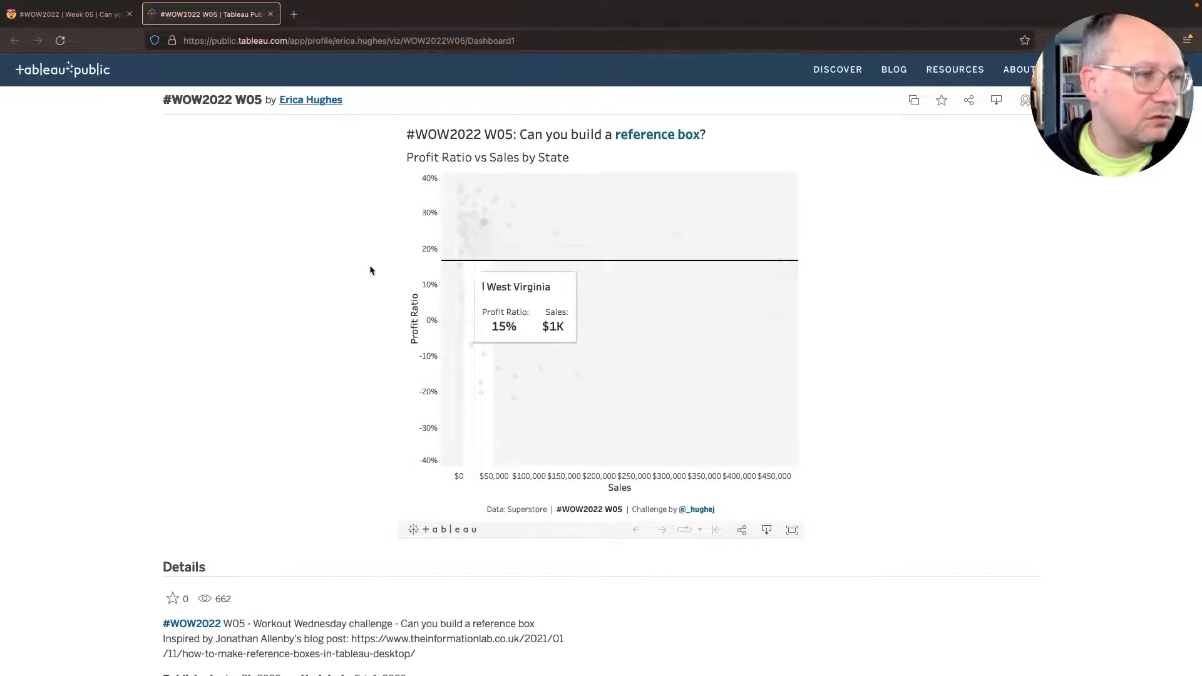
key(ctrl+Left)
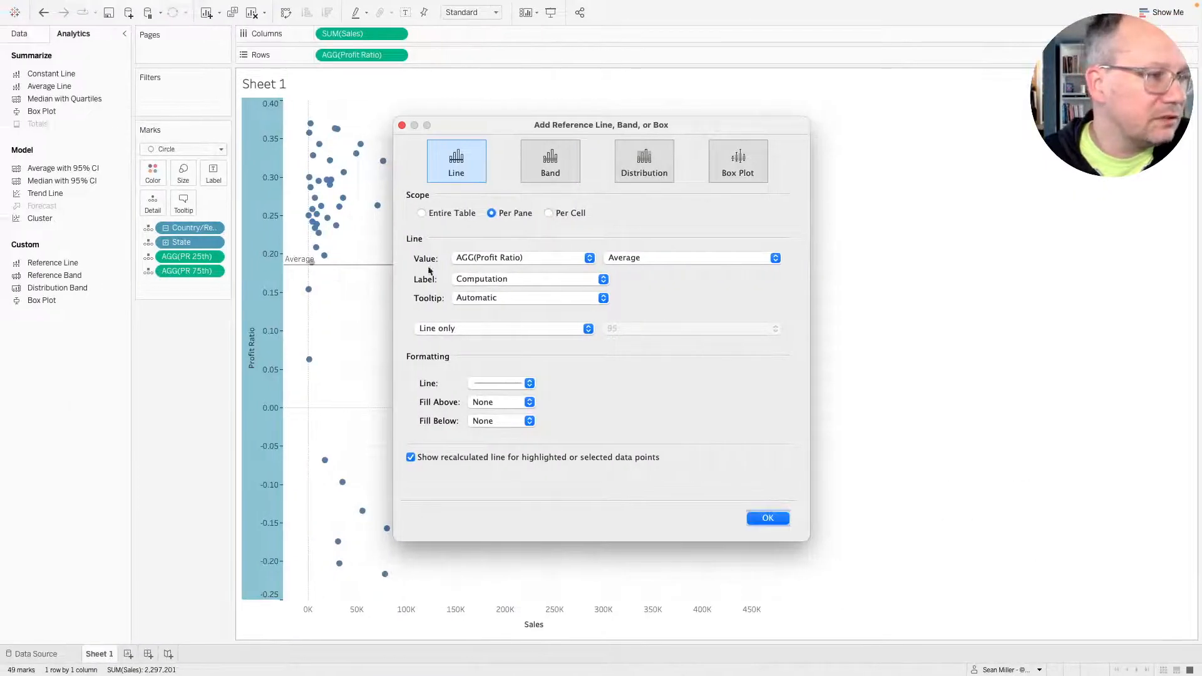
Set the reference line's label to Value and disable the recalculated line for highlighted or selected data points.
click(589, 258)
click(640, 246)
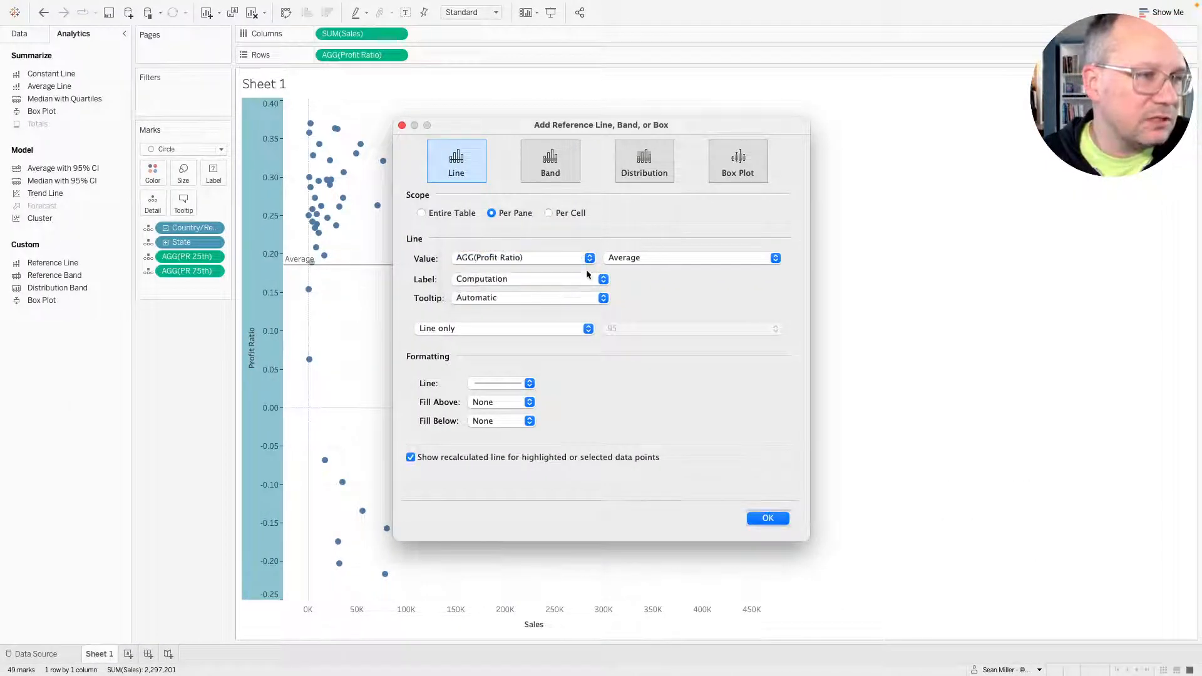
click(546, 279)
click(498, 268)
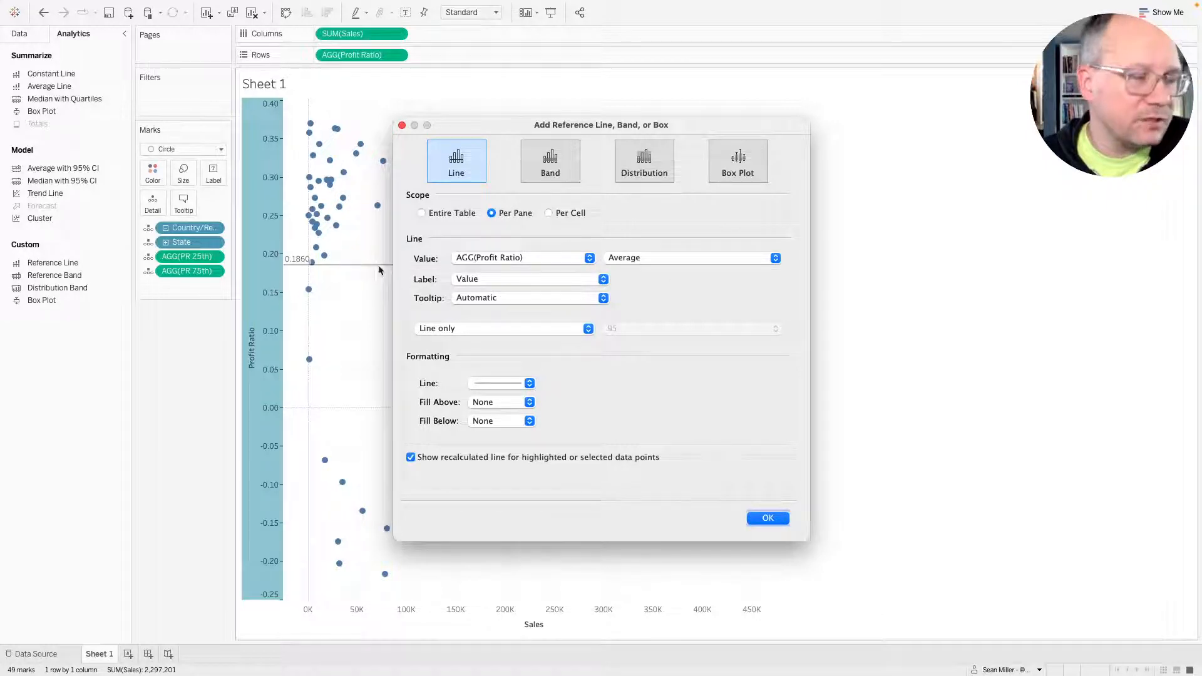
click(501, 384)
click(562, 376)
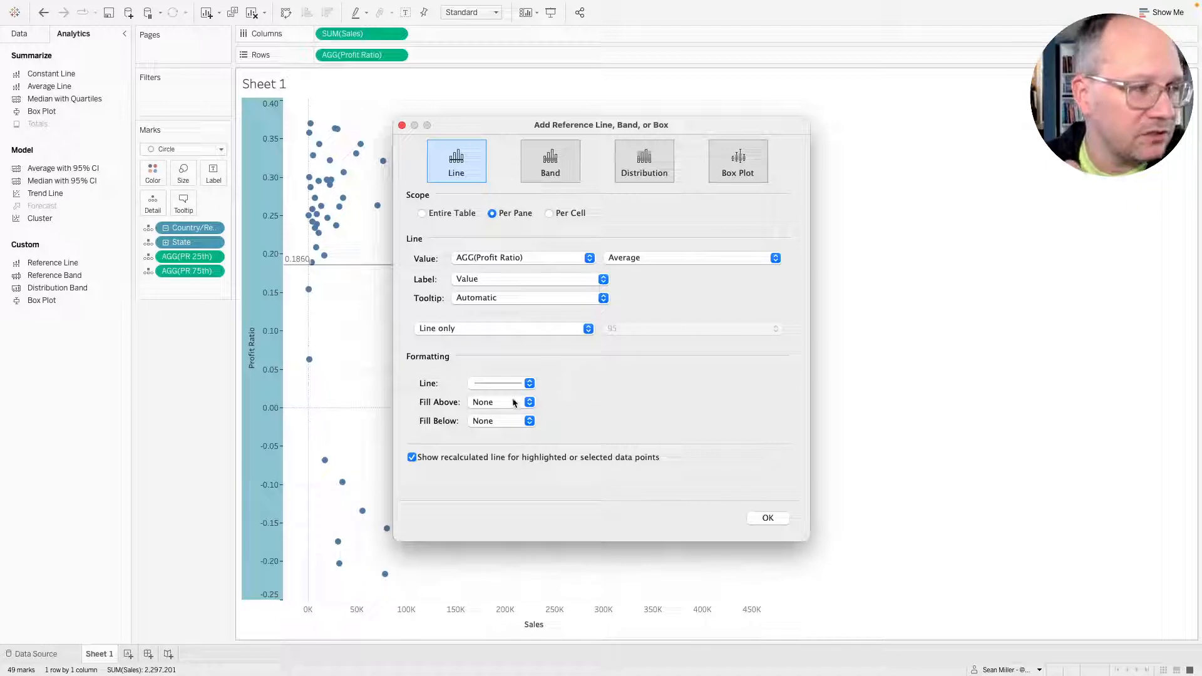
click(411, 458)
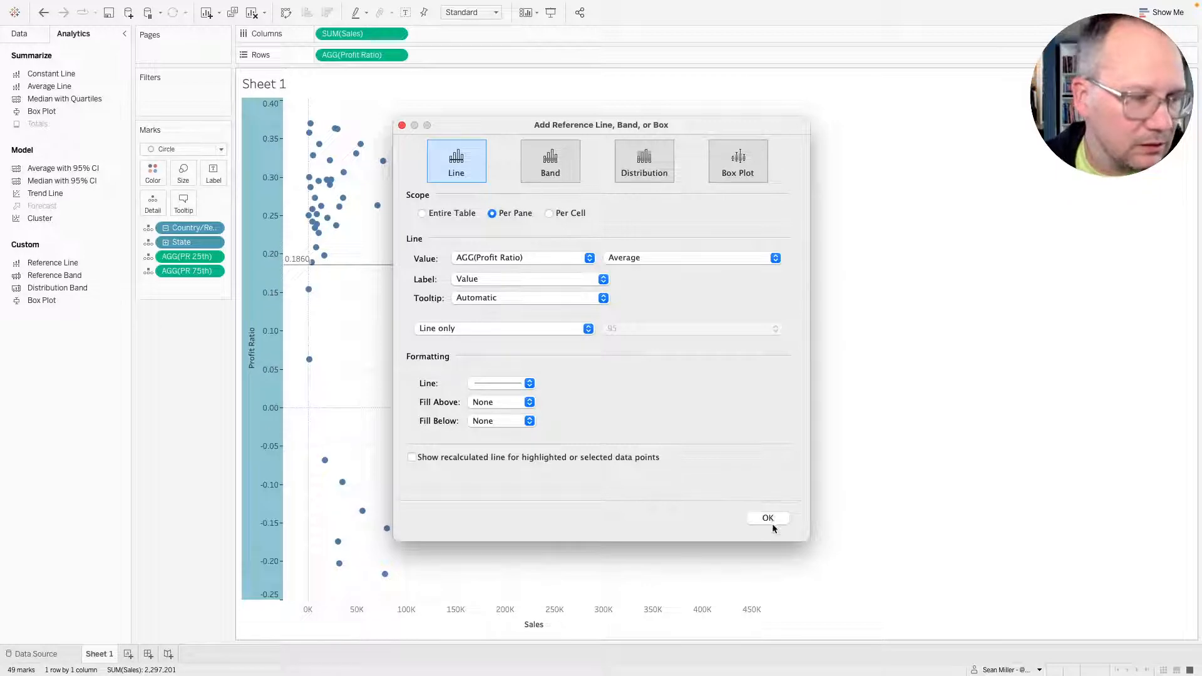
Check the reference box in the published dashboard, and set white fills above and below the Profit Ratio reference line.
key(ctrl+Right)
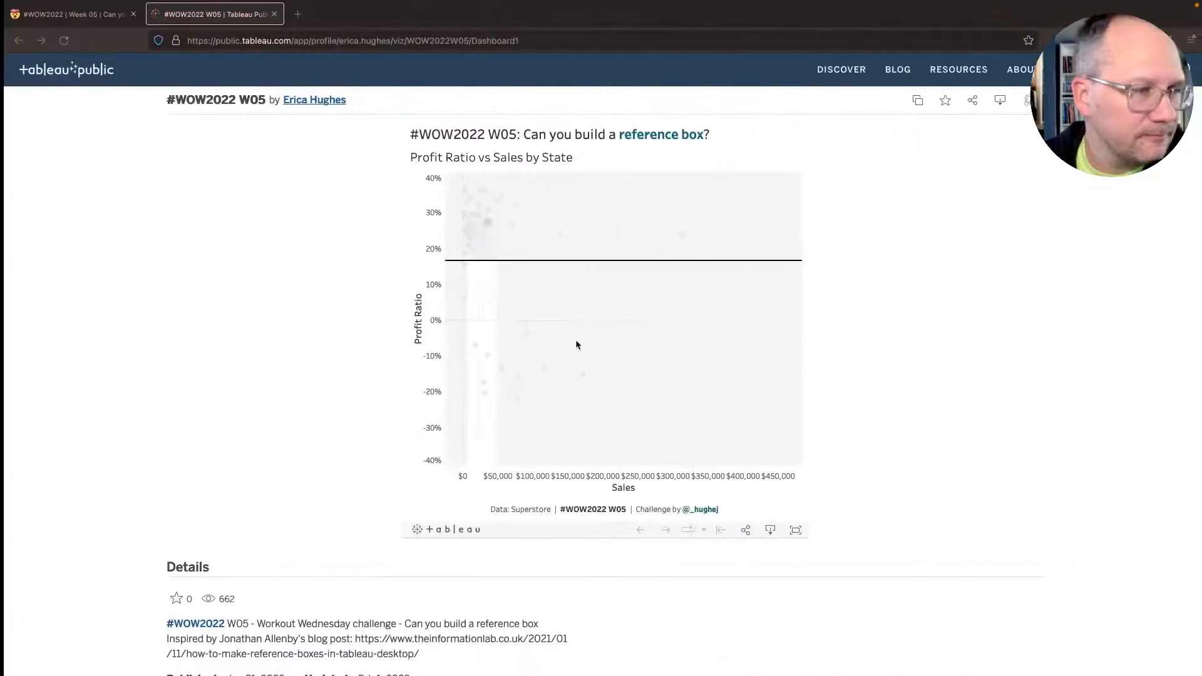
click(639, 311)
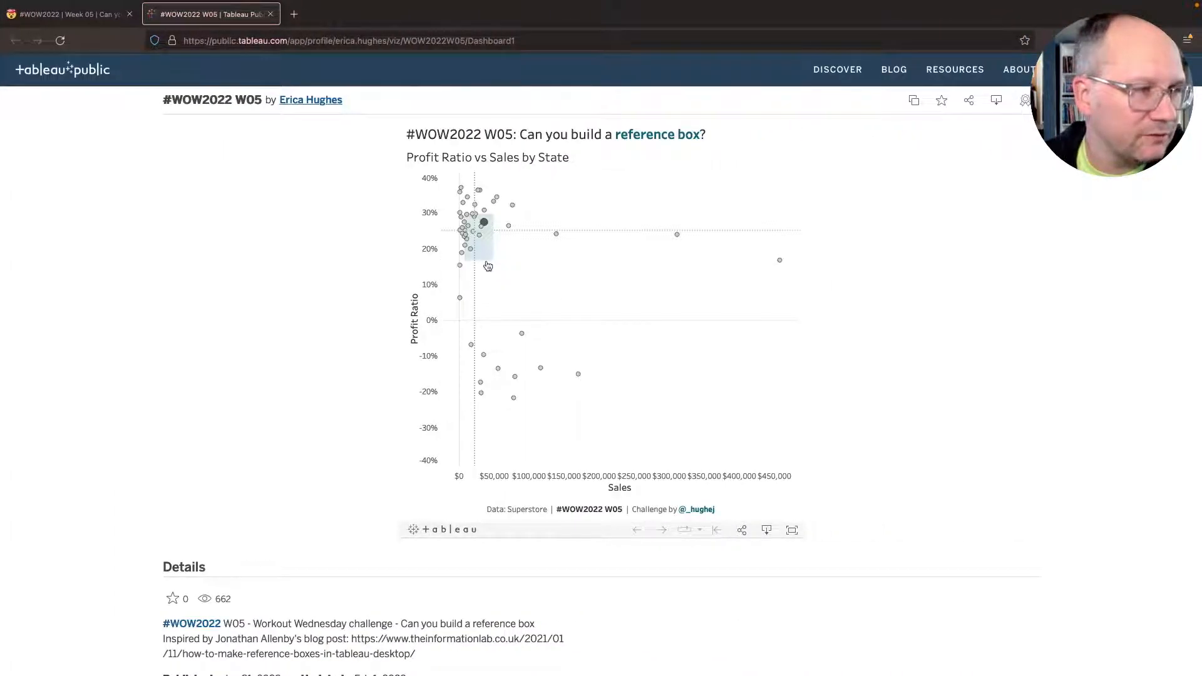
click(486, 263)
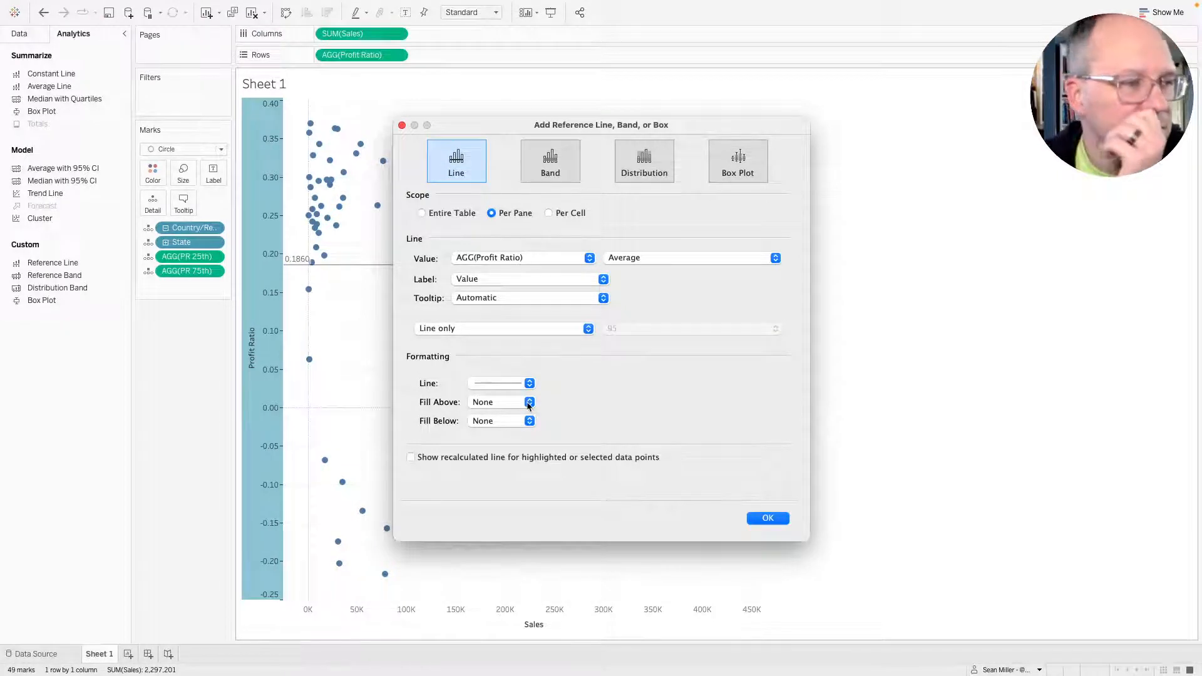
click(530, 402)
click(488, 440)
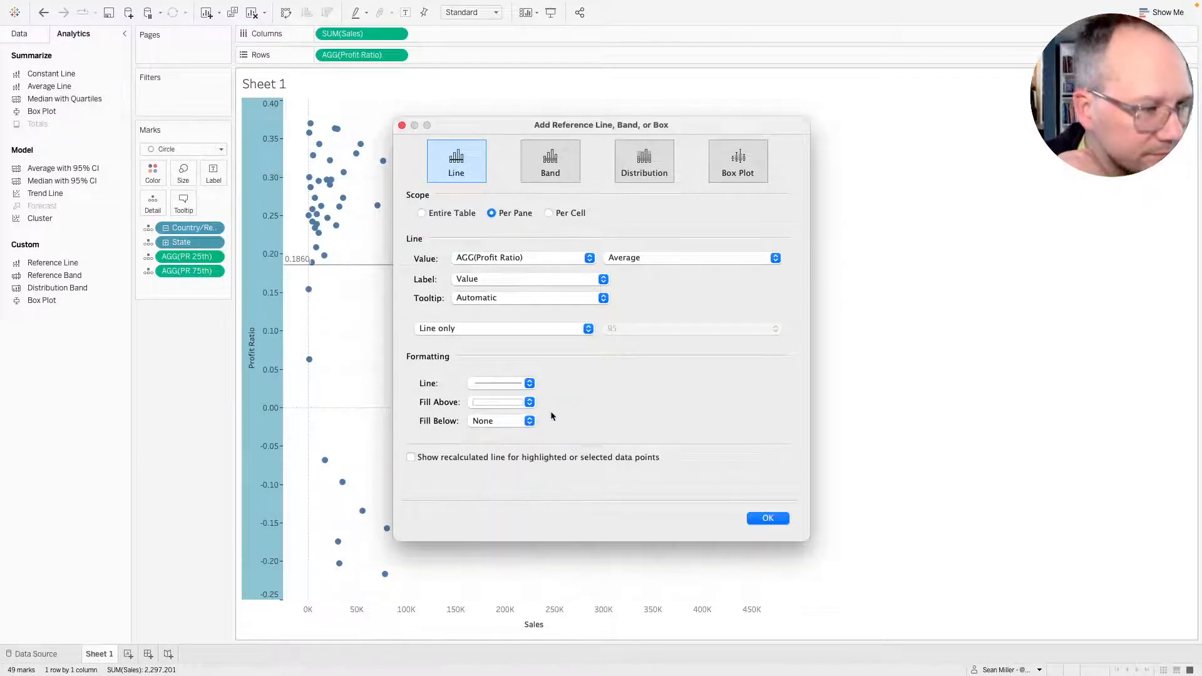
click(514, 419)
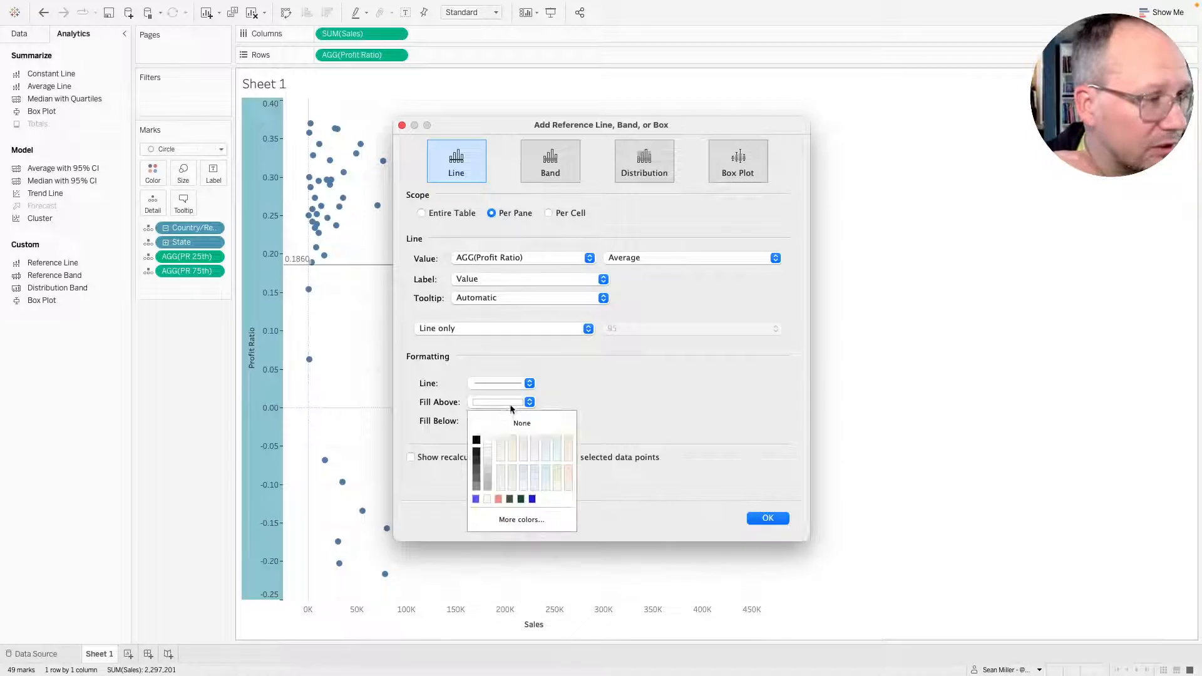
click(487, 440)
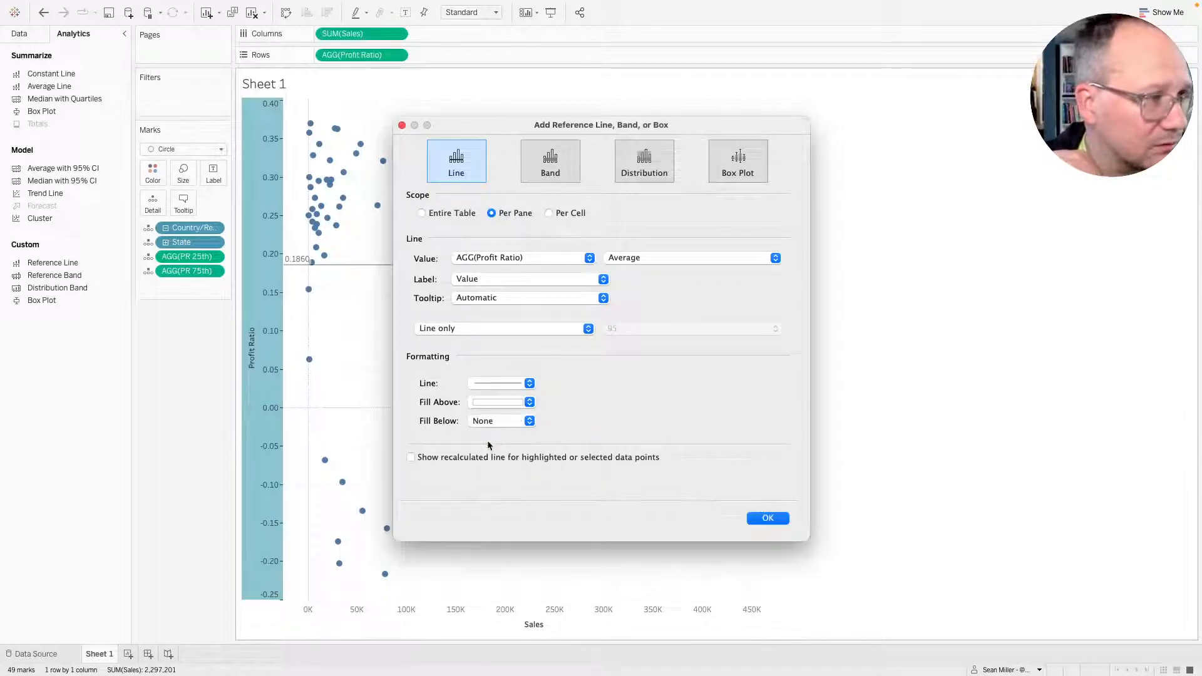
click(474, 425)
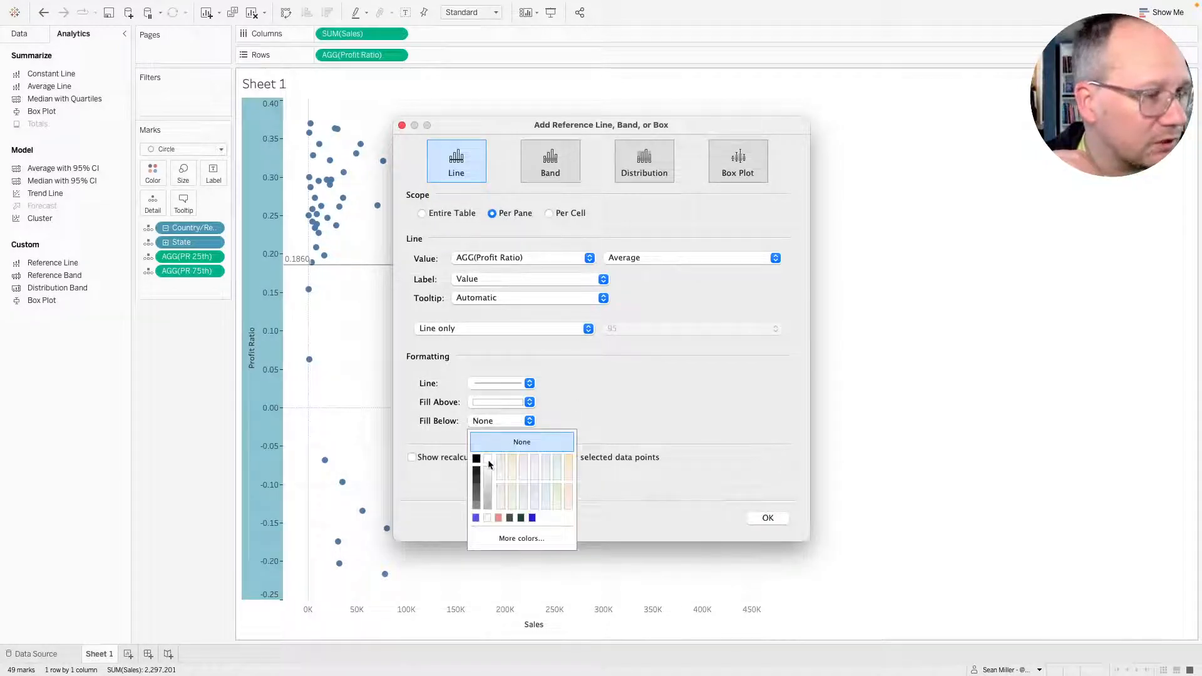
click(489, 462)
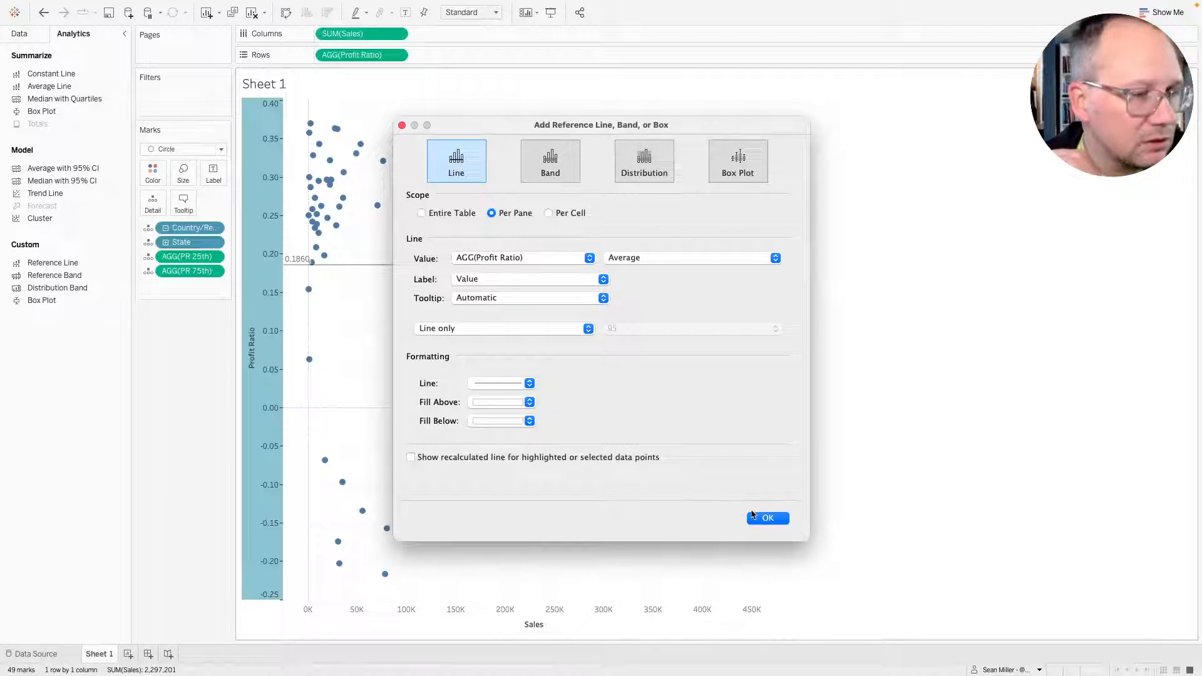
Give the reference line a dotted style matching the published dashboard and apply it to the chart.
click(501, 382)
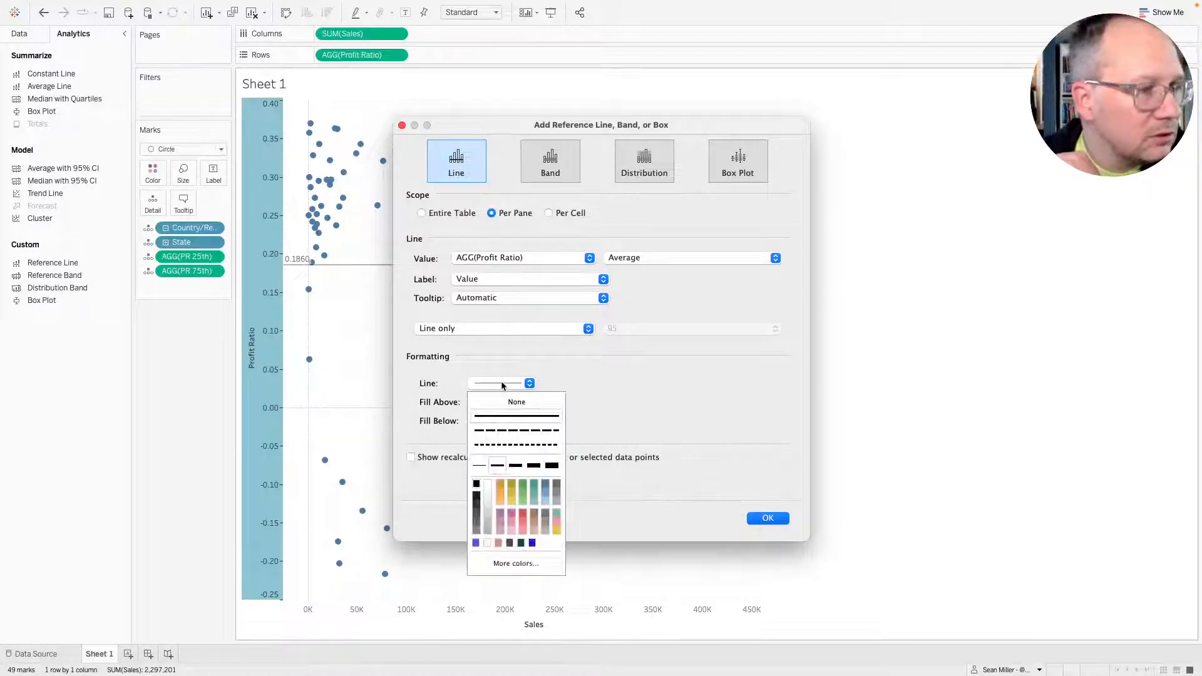
click(499, 431)
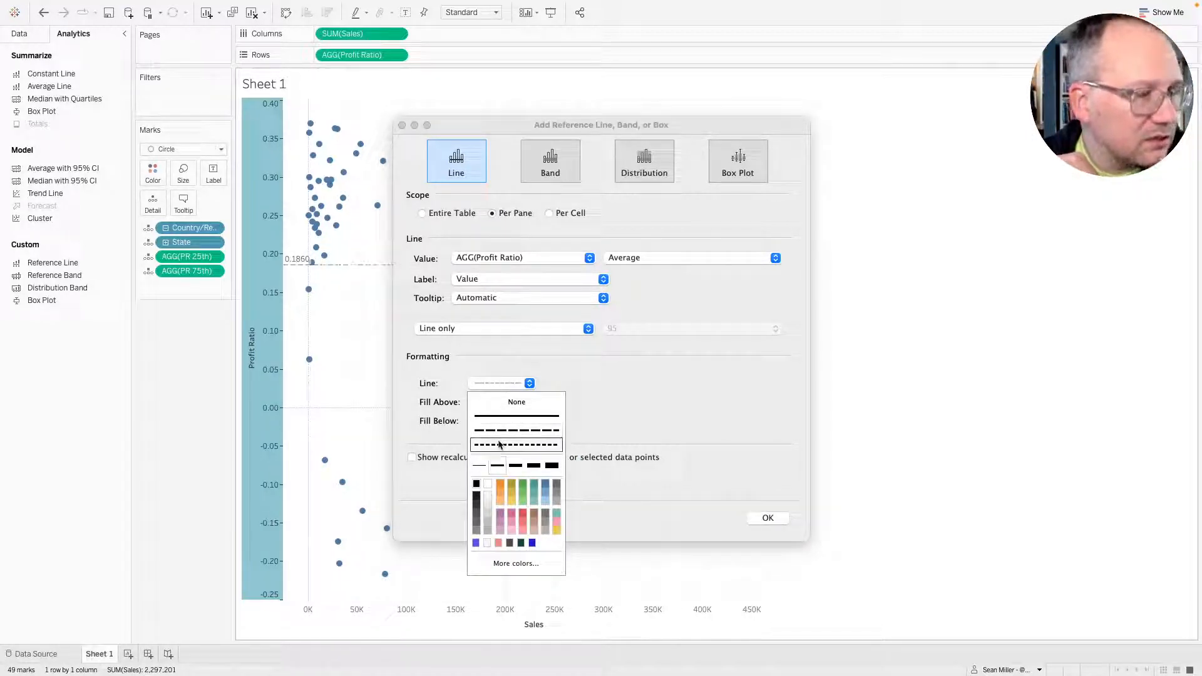
key(ctrl+Right)
key(ctrl+Left)
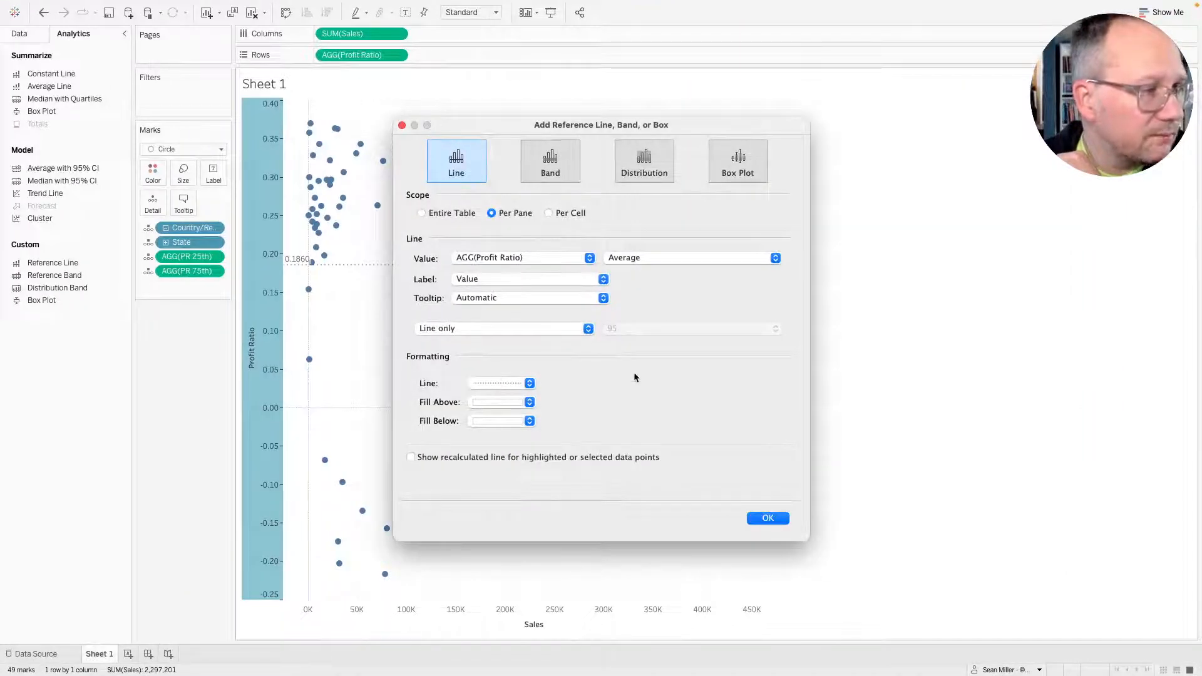
click(768, 519)
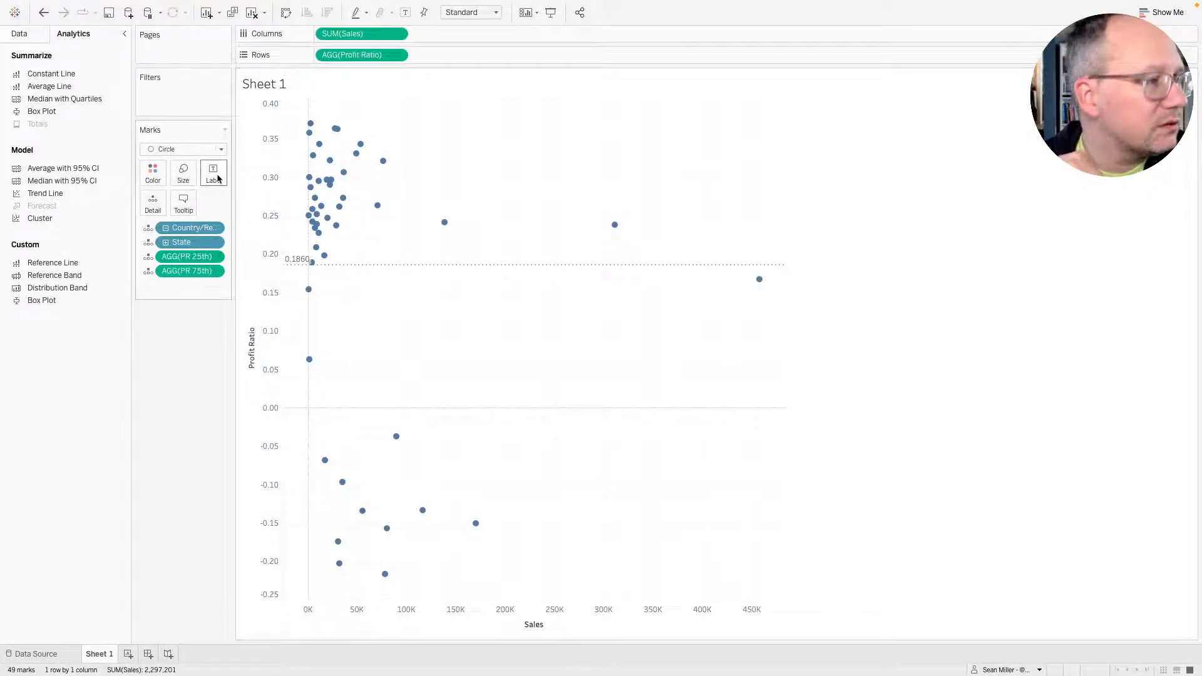
Open the Profit Ratio reference line for editing and look up the reference box colour in the Workout Wednesday requirements in the browser.
click(455, 264)
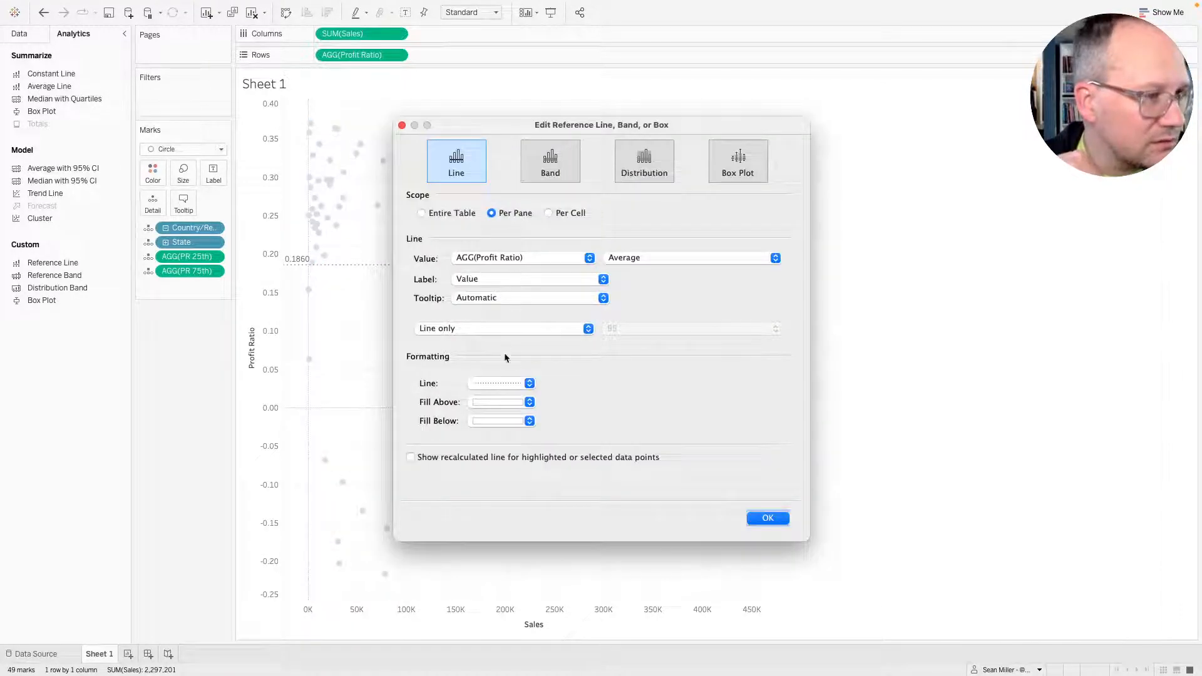
click(504, 402)
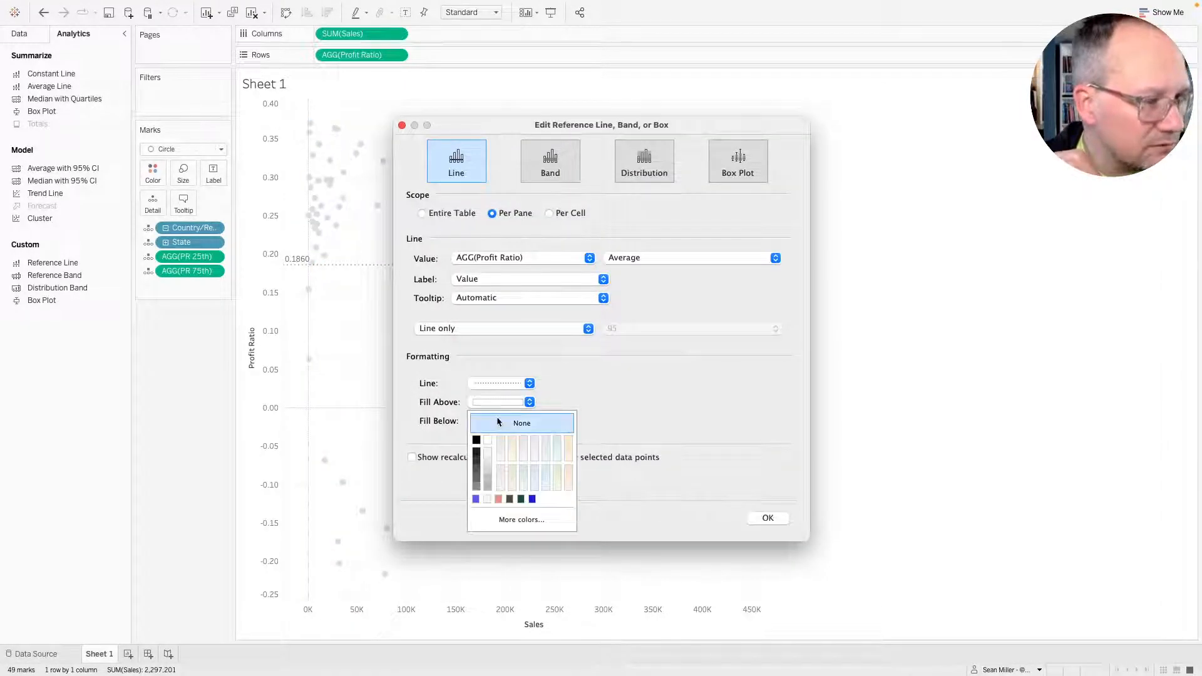
key(ctrl+Right)
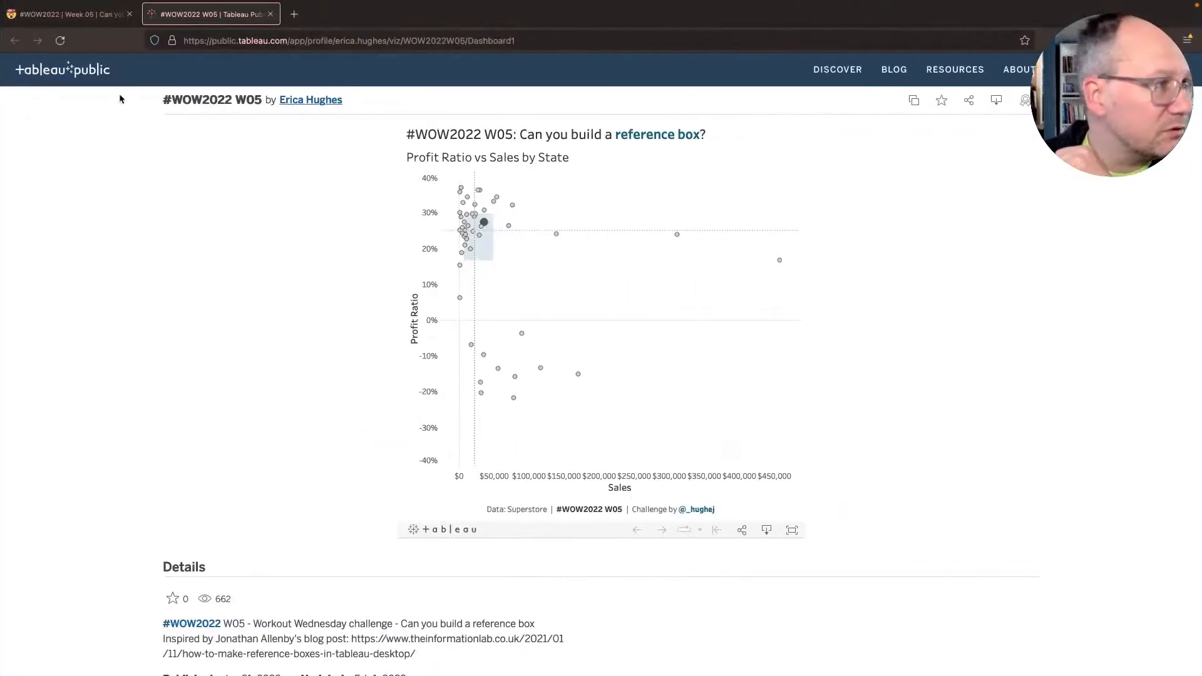
click(77, 13)
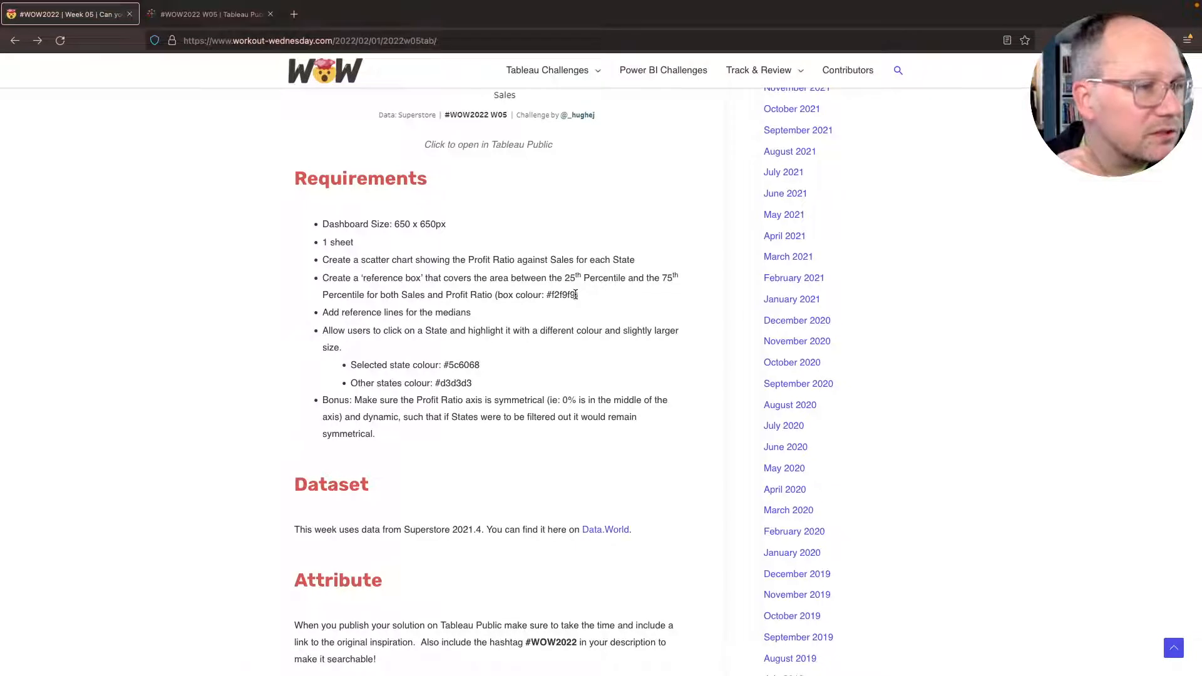
drag(575, 294, 552, 293)
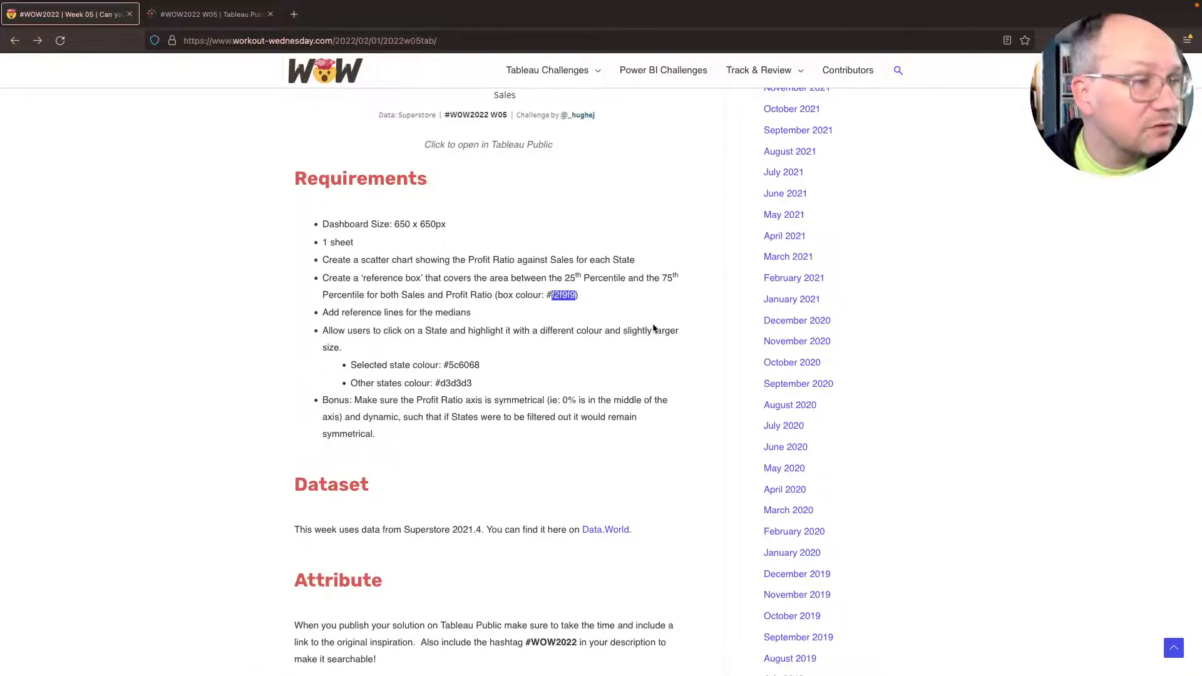
key(super+Tab)
Set the Profit Ratio reference line's fill above to the custom hex colour F2F9F9 and apply it to the chart.
click(505, 383)
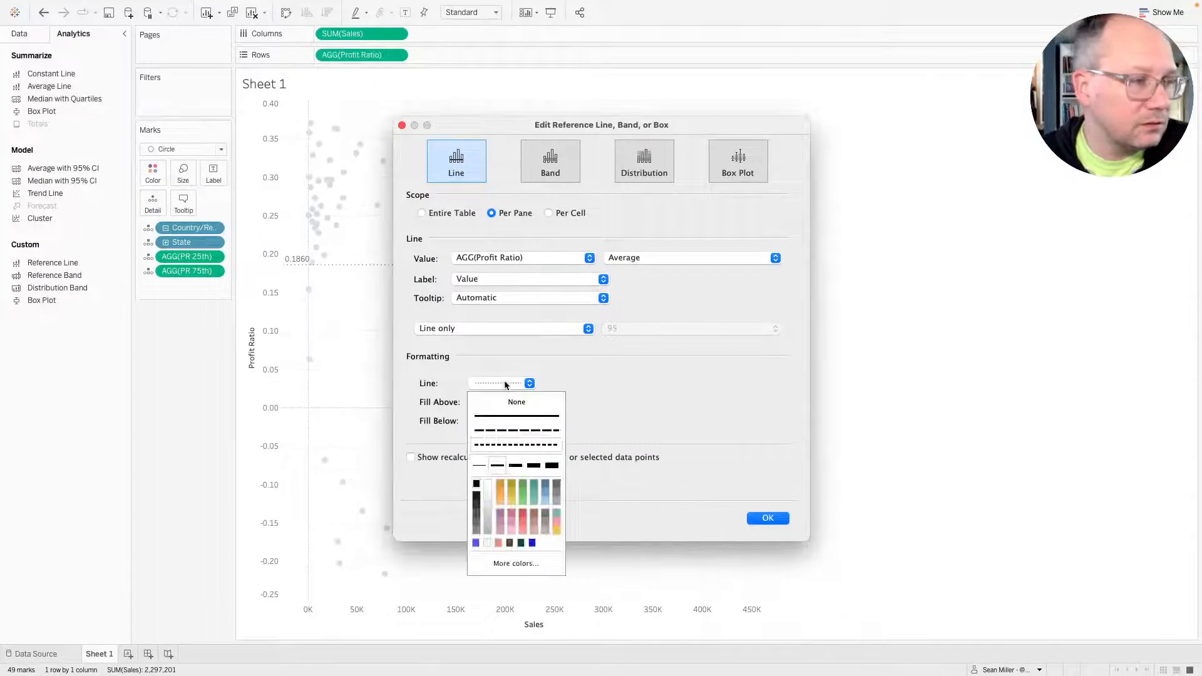
click(504, 382)
click(494, 402)
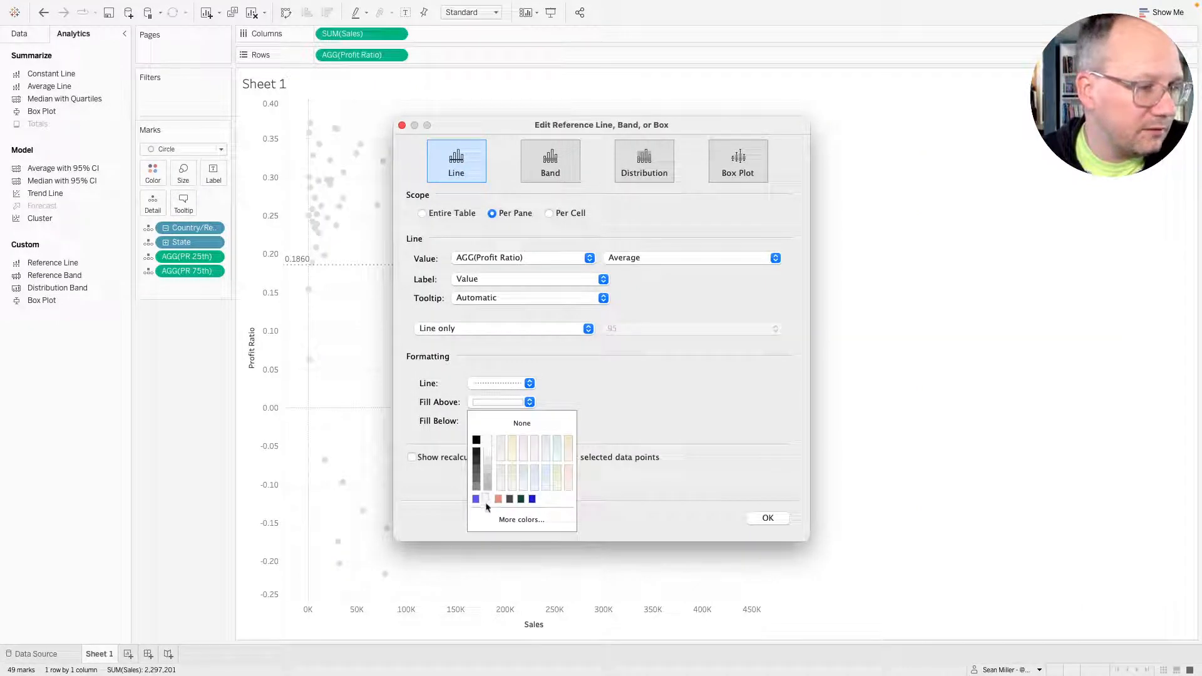
click(503, 518)
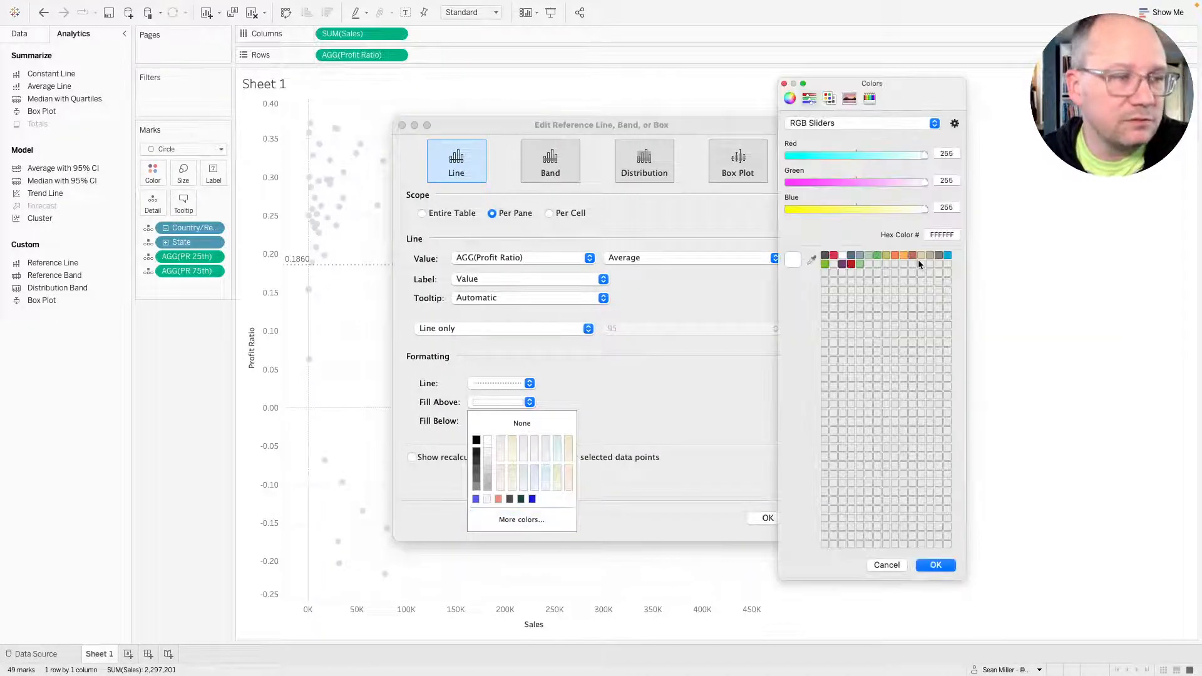
double_click(941, 234)
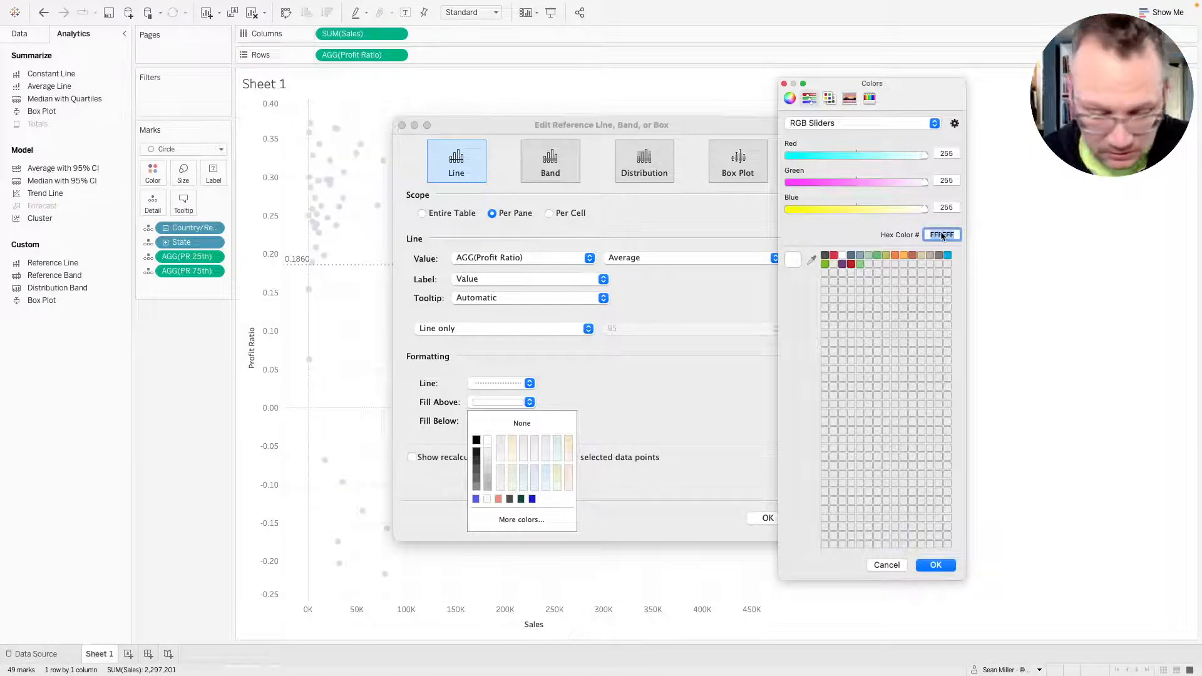
text(f2f9f9)
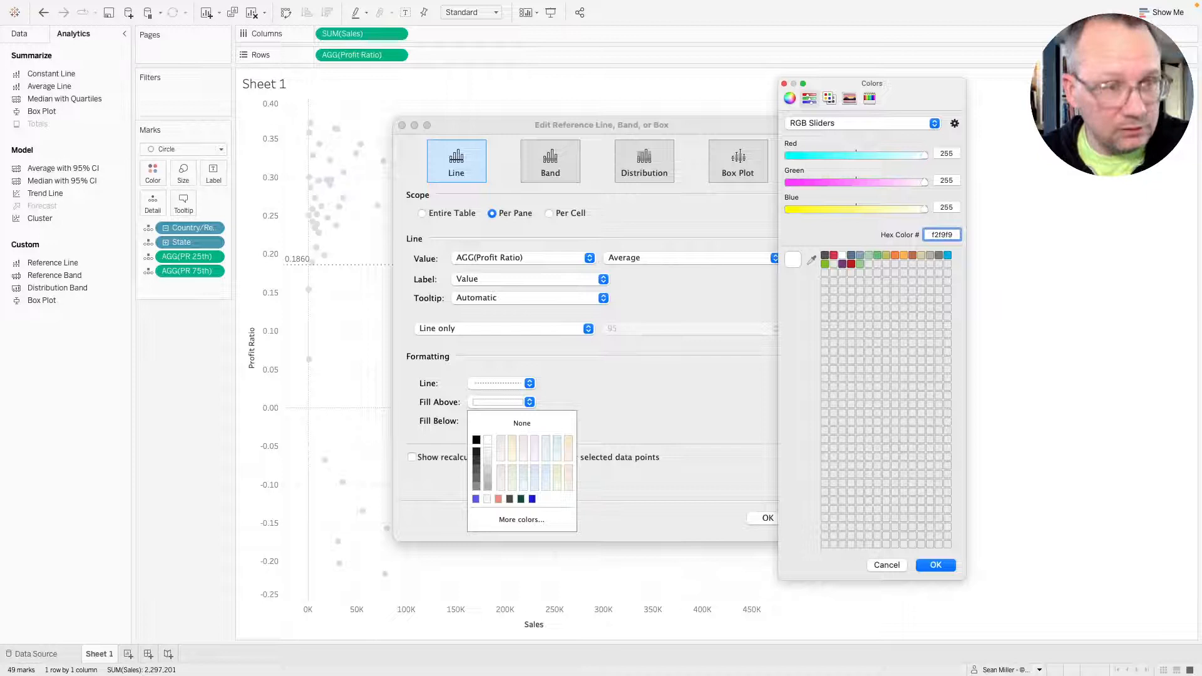
key(Return)
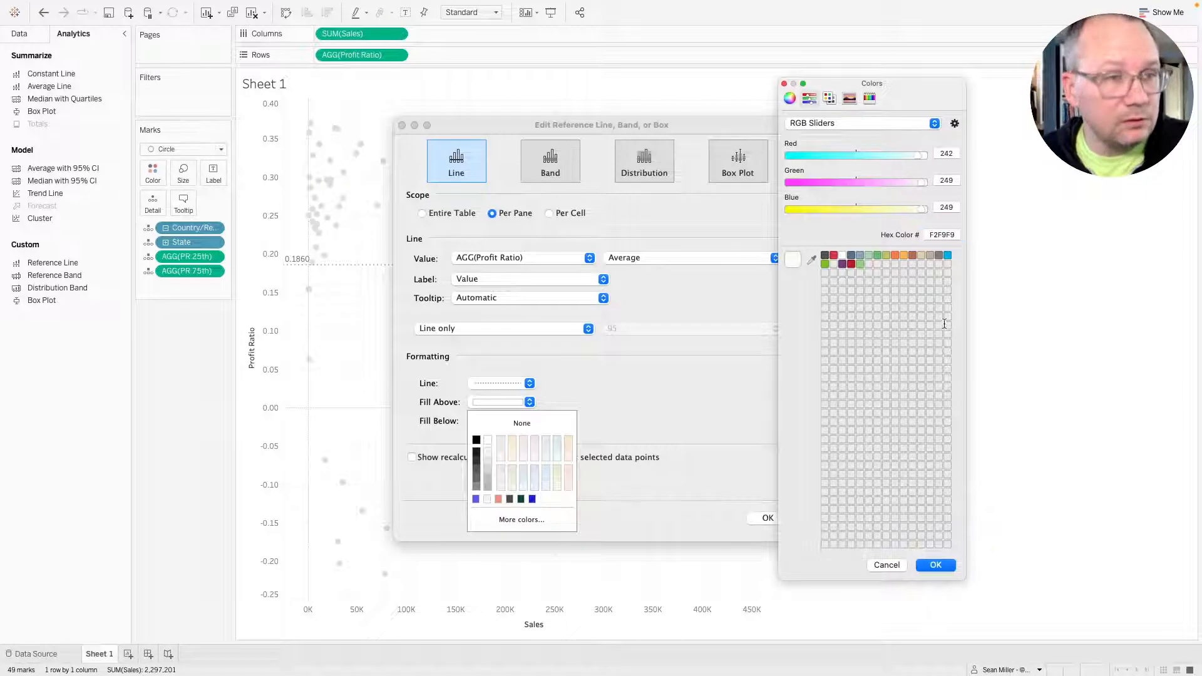
click(947, 234)
key(Return)
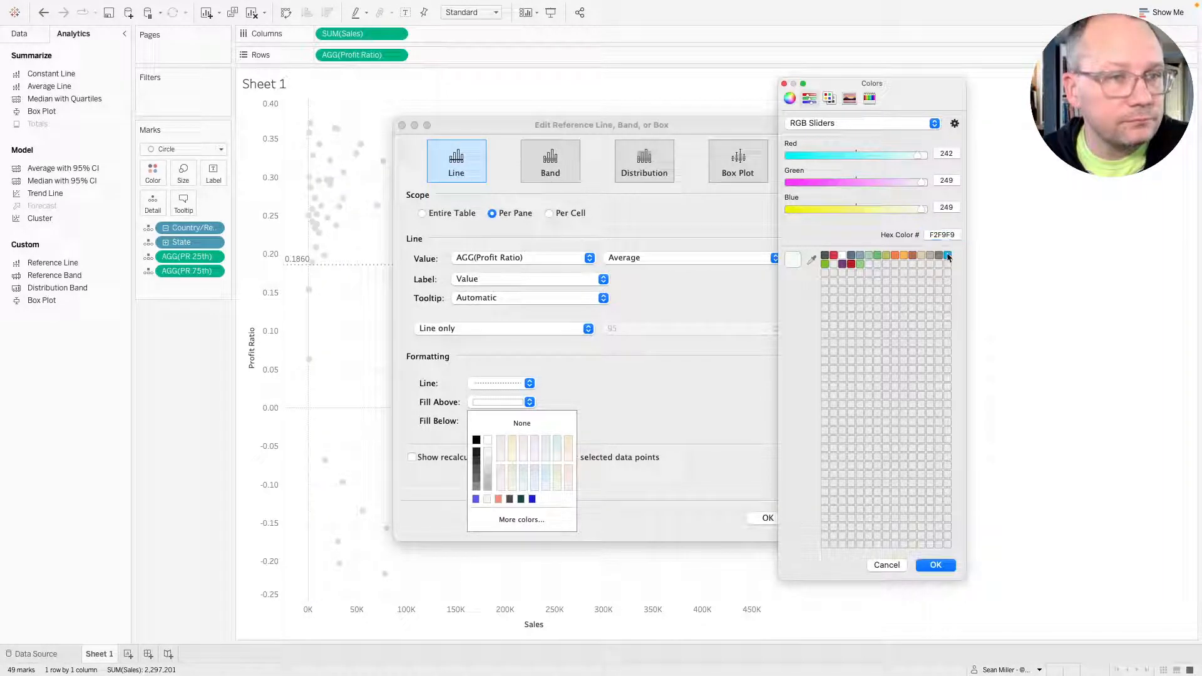
click(933, 566)
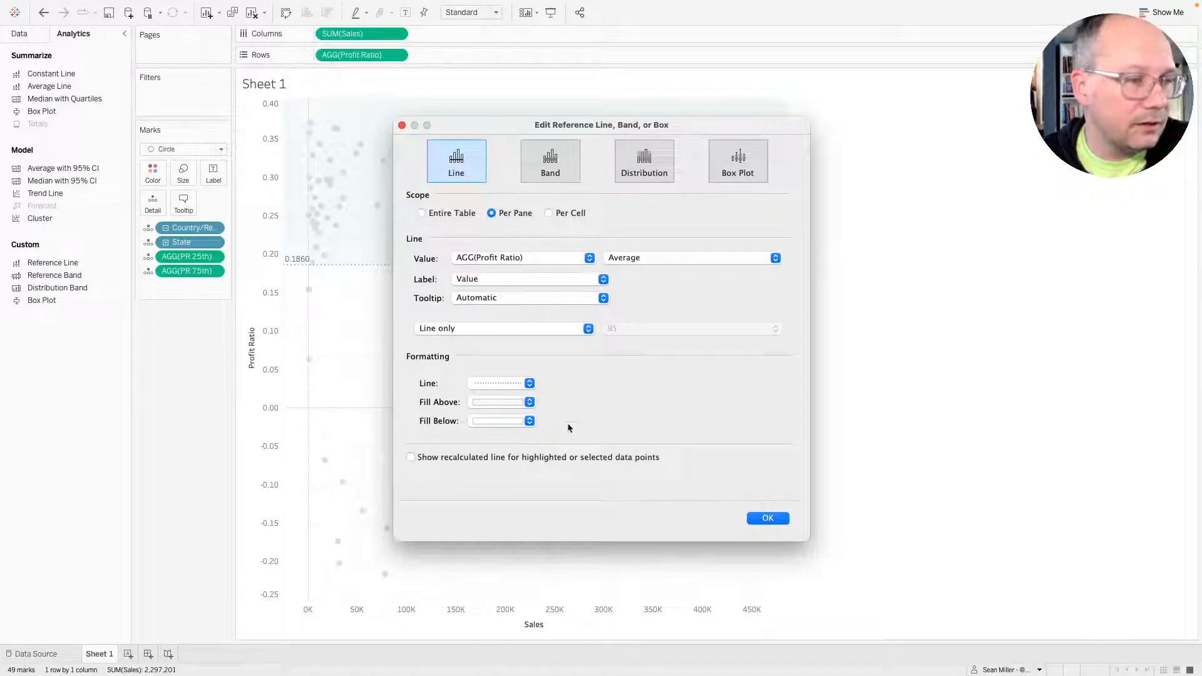
click(760, 520)
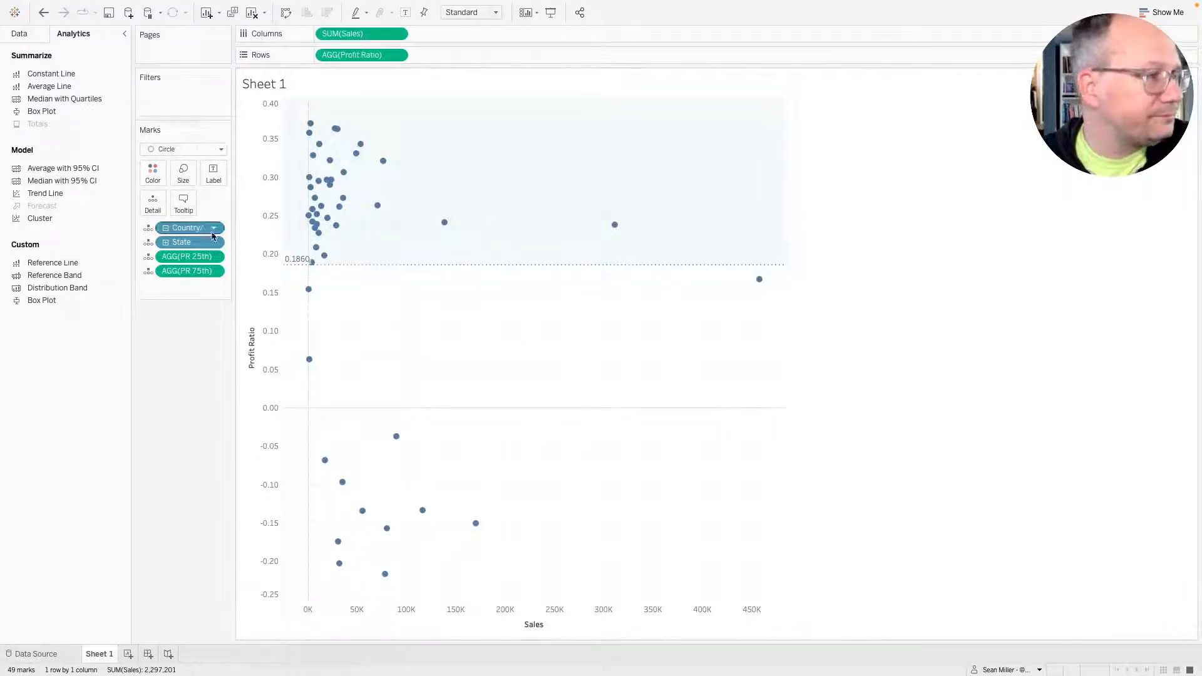
Start a second reference line on the Profit Ratio axis based on AGG(PR 75th) with the Maximum aggregation.
right_click(269, 176)
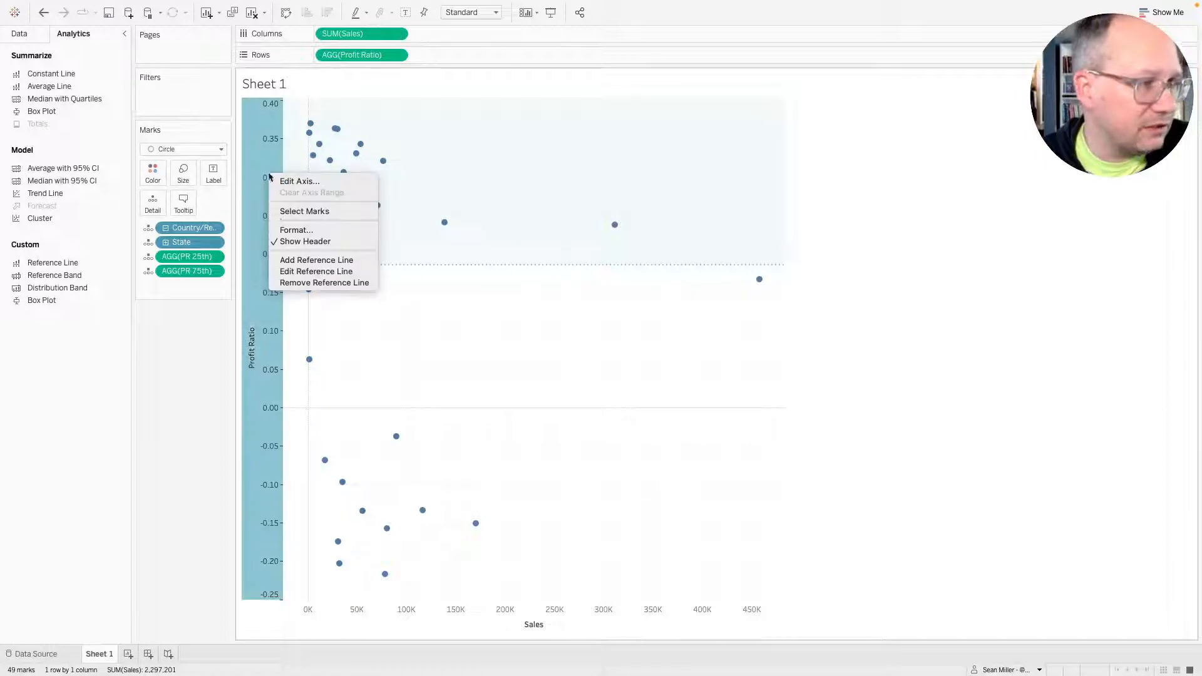
click(316, 260)
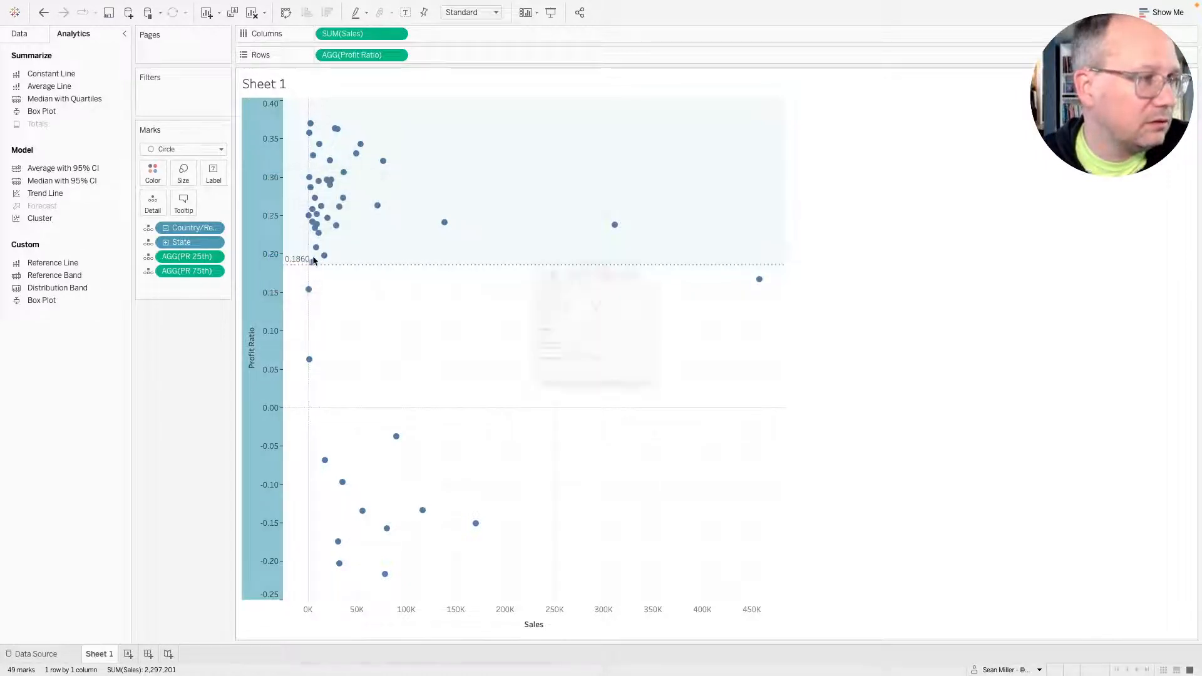
click(534, 259)
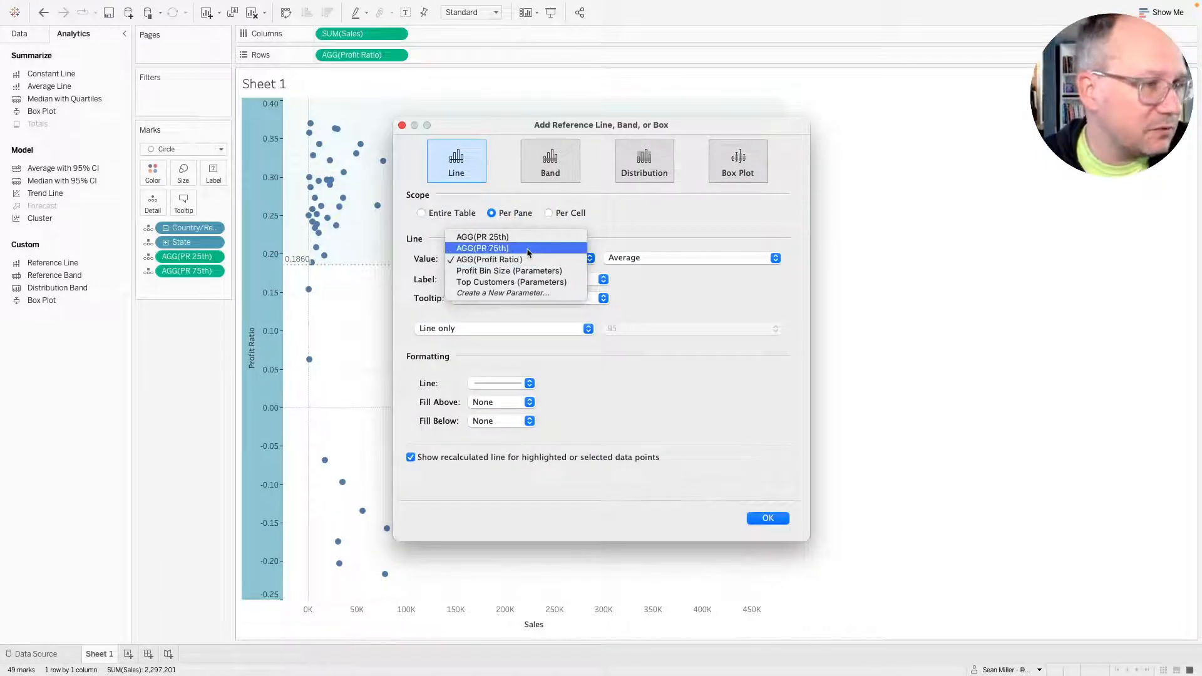
click(527, 249)
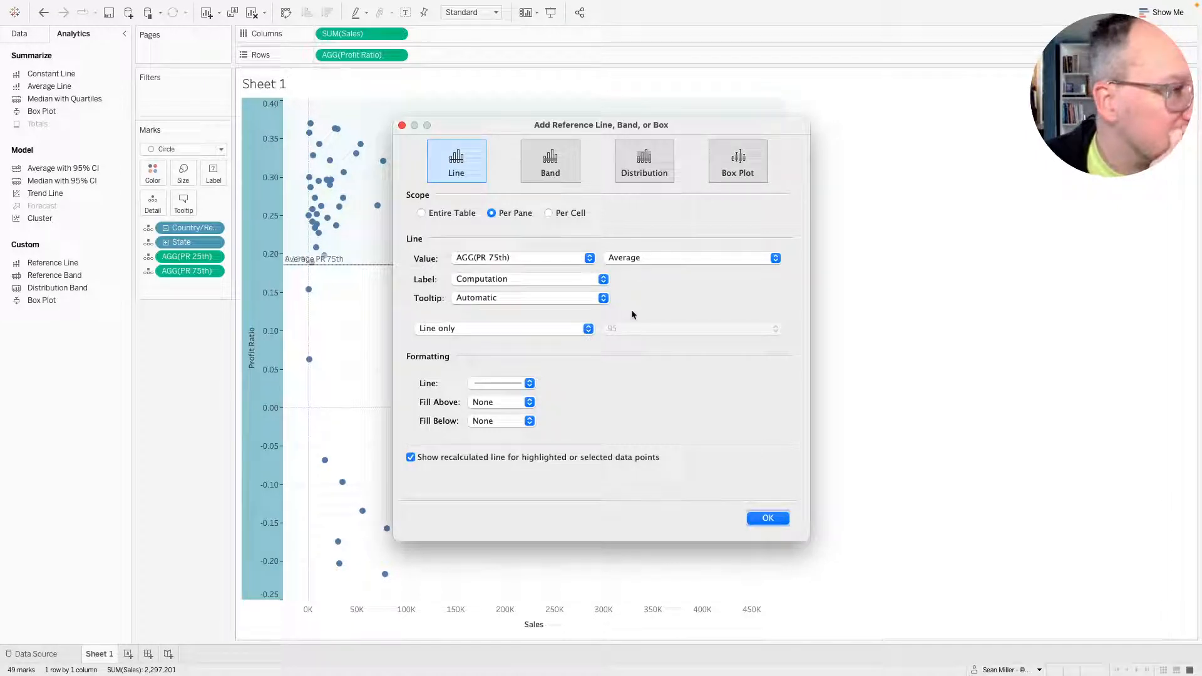
click(638, 257)
click(648, 249)
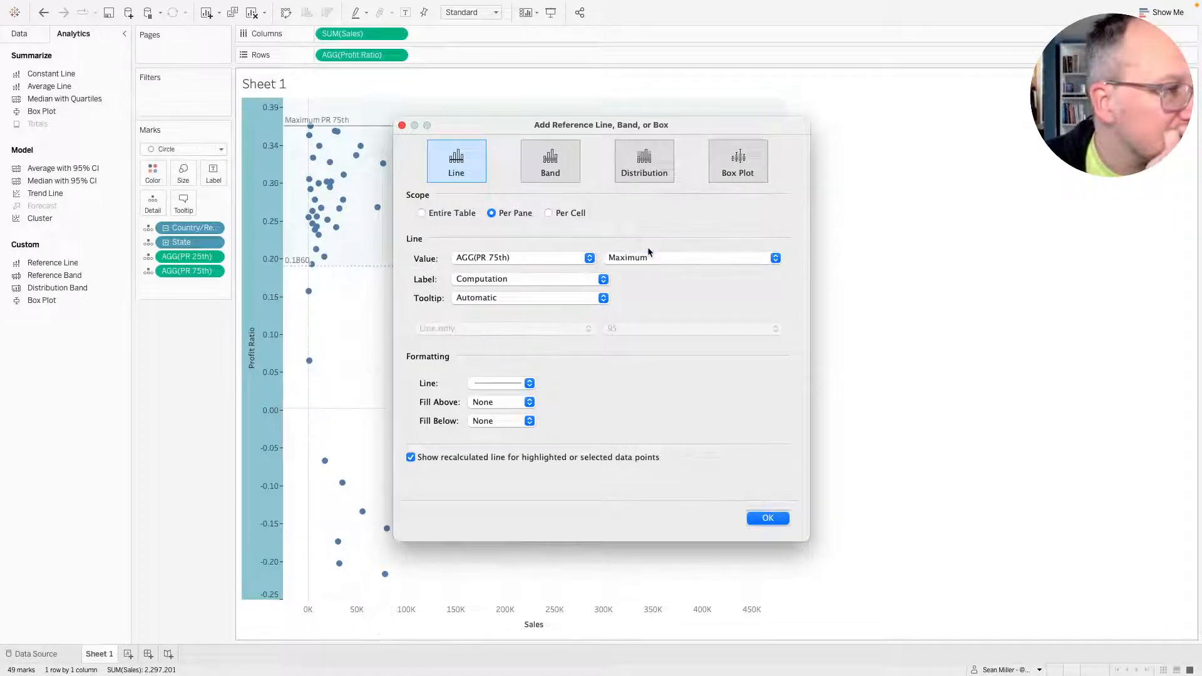
Switch to the published #WOW2022 W05 dashboard, examine the upper and outer edges of its reference box, and return to the worksheet.
key(ctrl+Right)
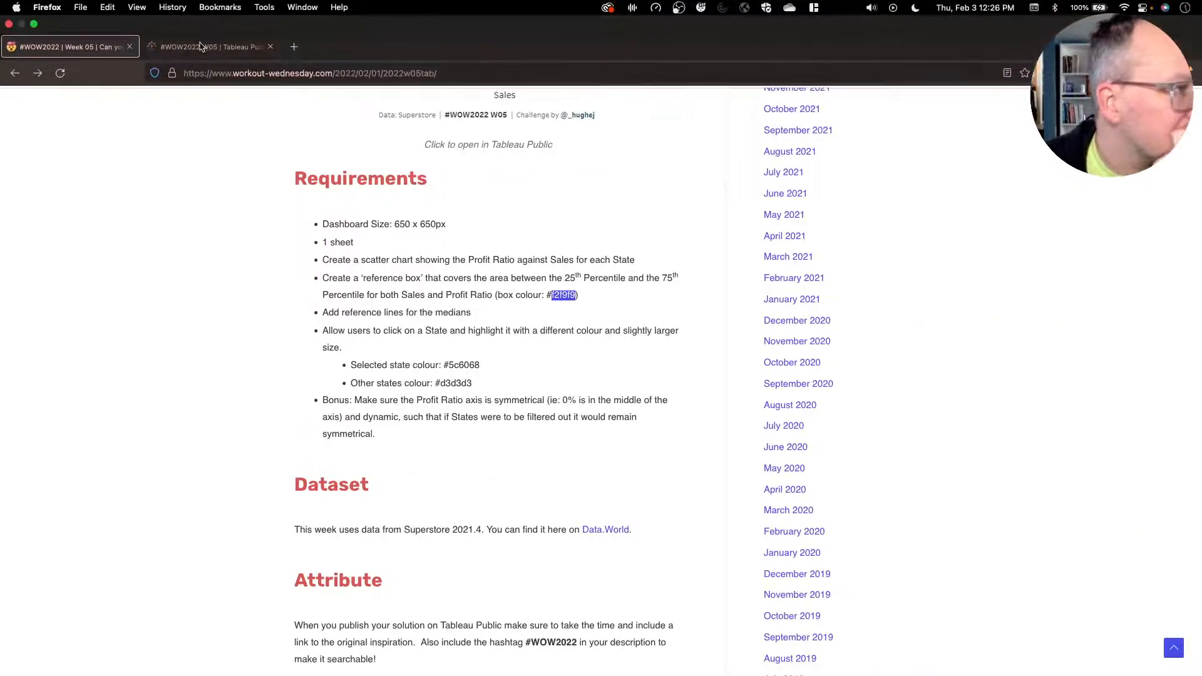
click(201, 47)
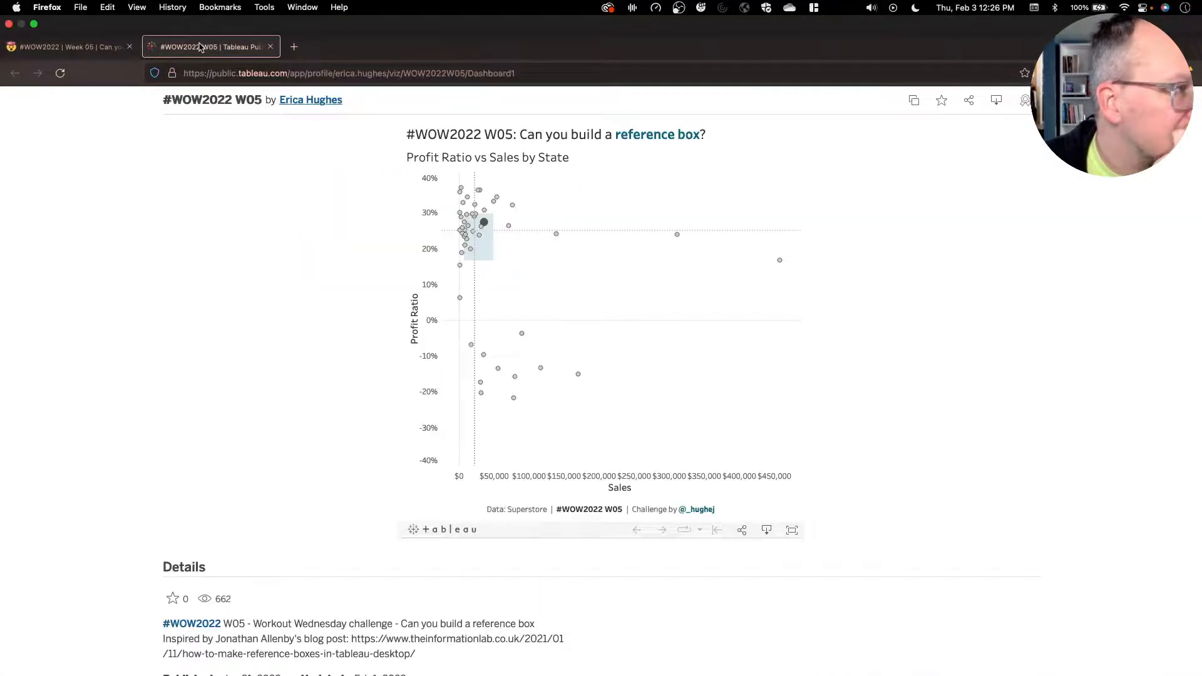
click(493, 215)
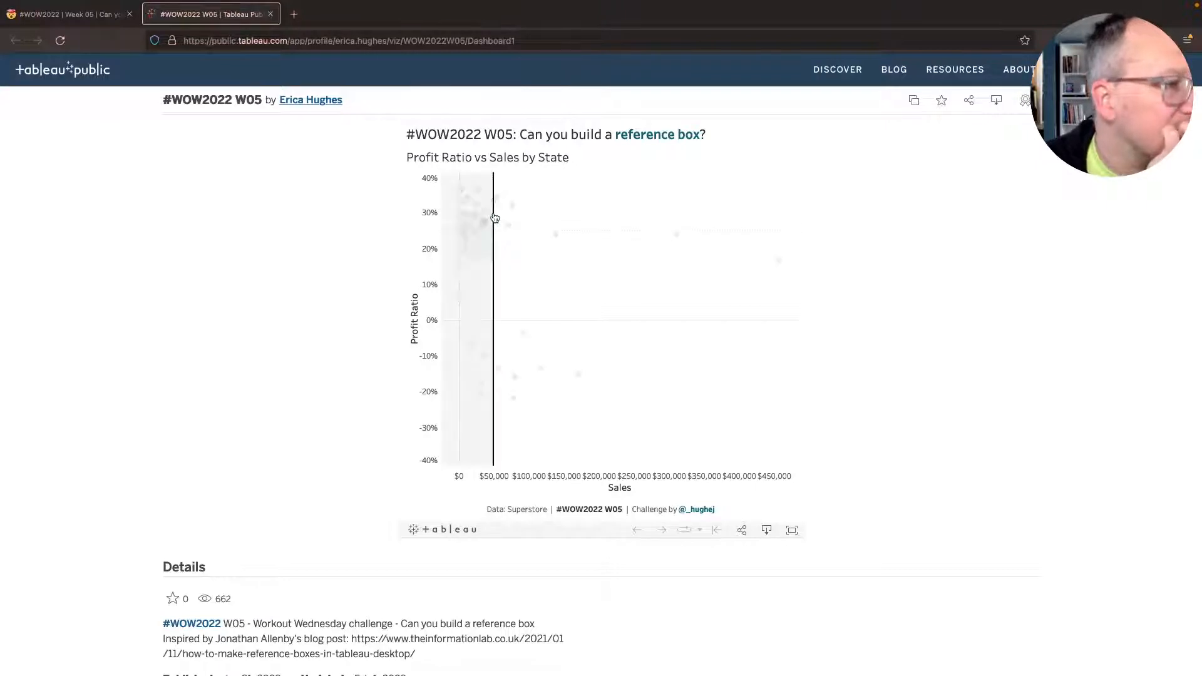
click(487, 215)
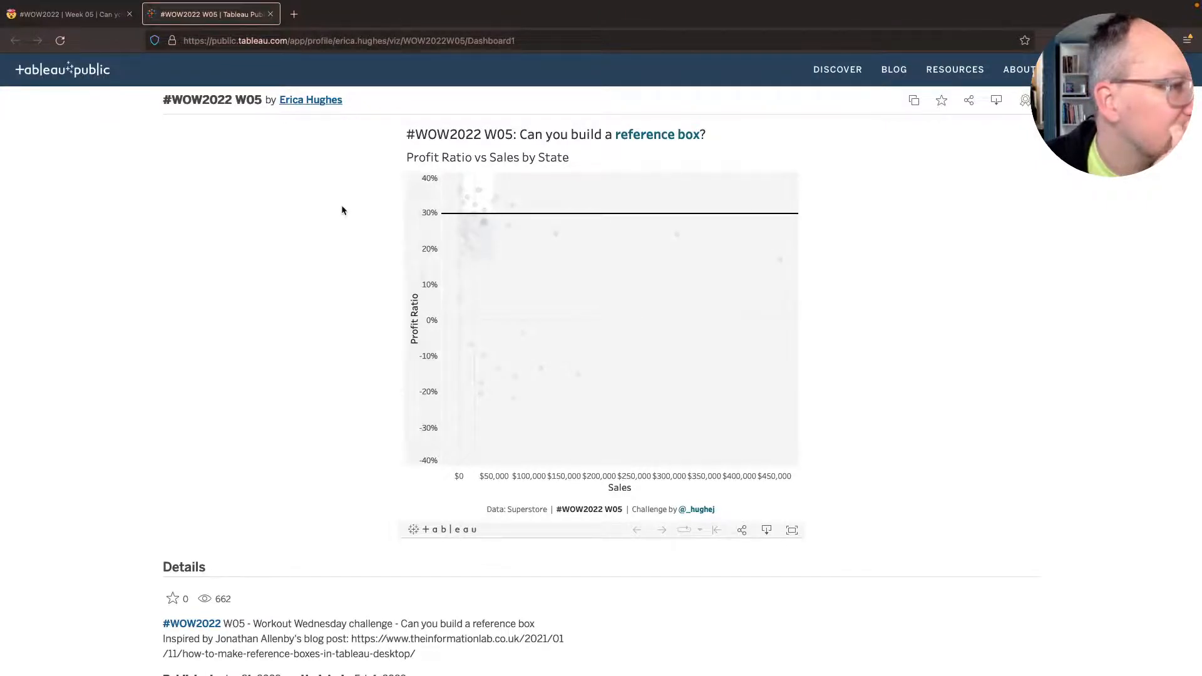
key(ctrl+Left)
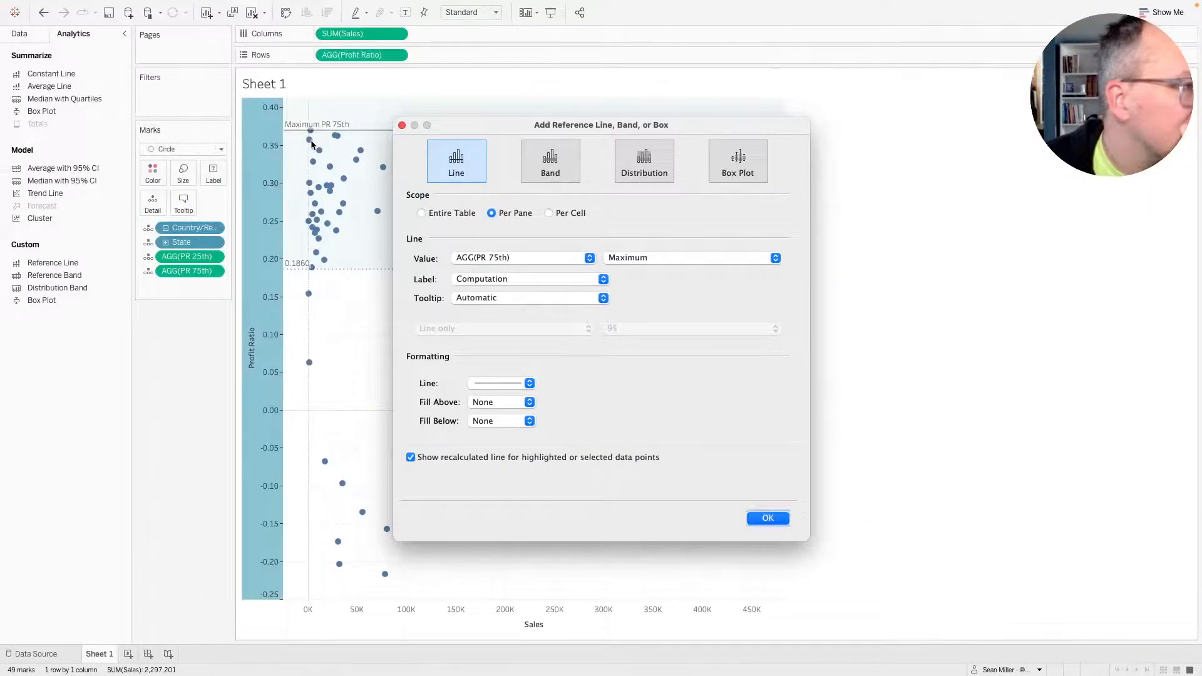
Try the Average aggregation for the PR 75th reference line, set it to Median, and add the line to the chart.
click(651, 259)
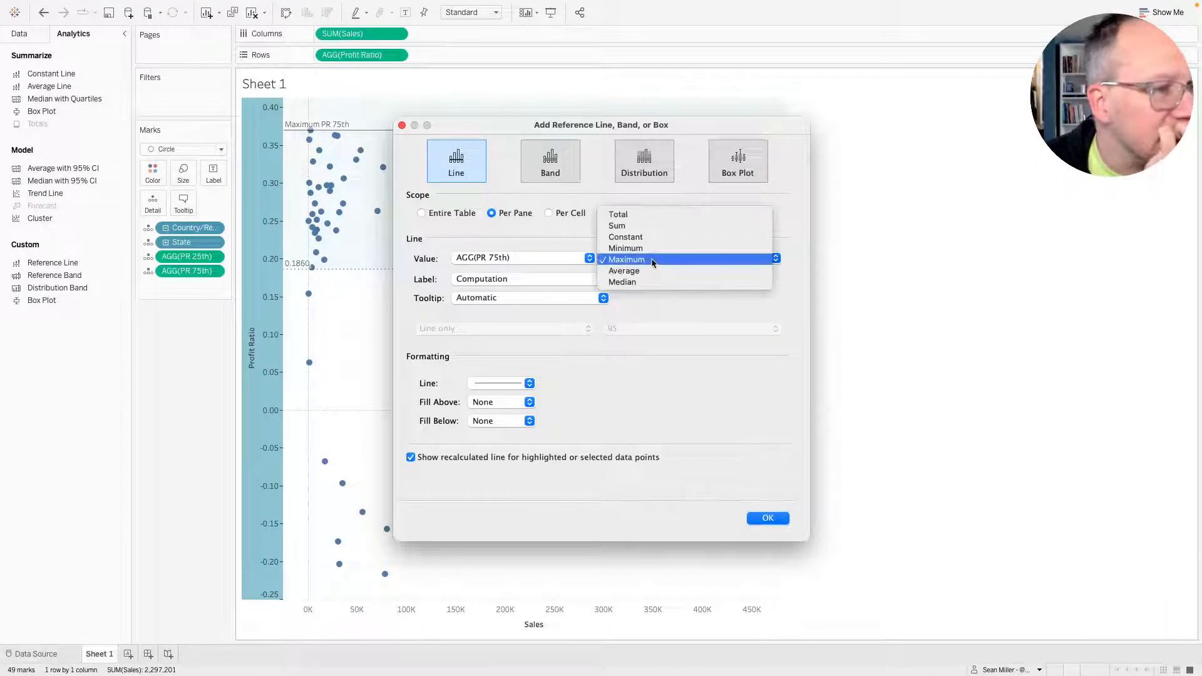
click(642, 271)
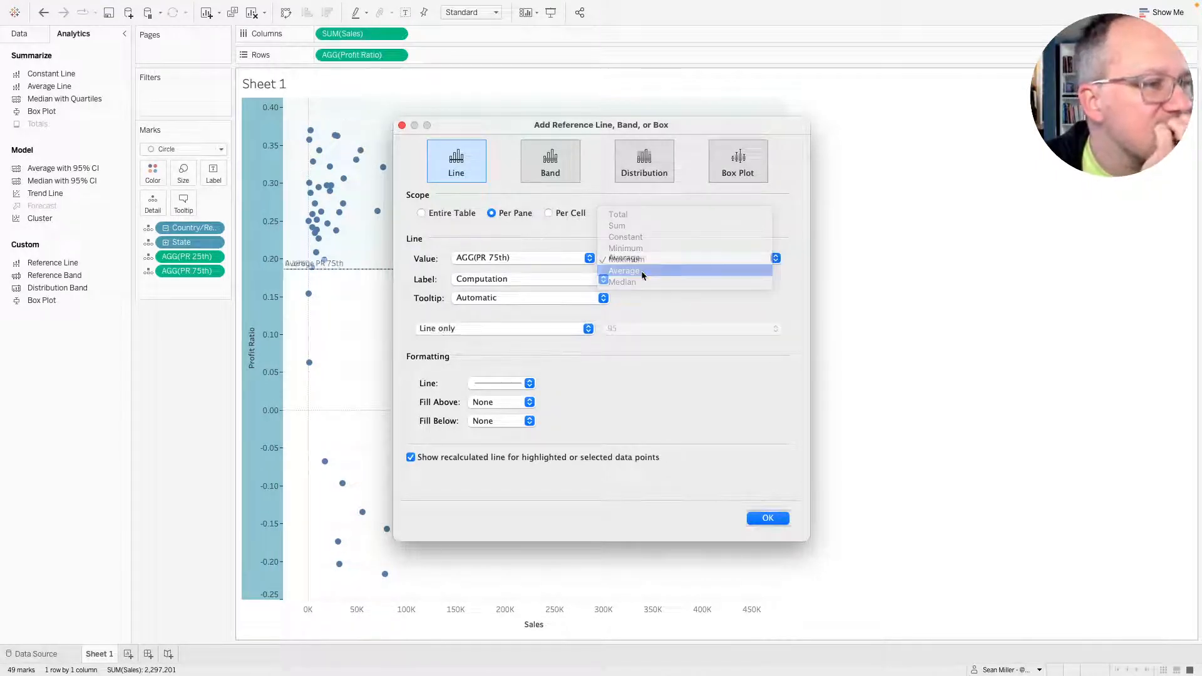
click(641, 271)
click(638, 271)
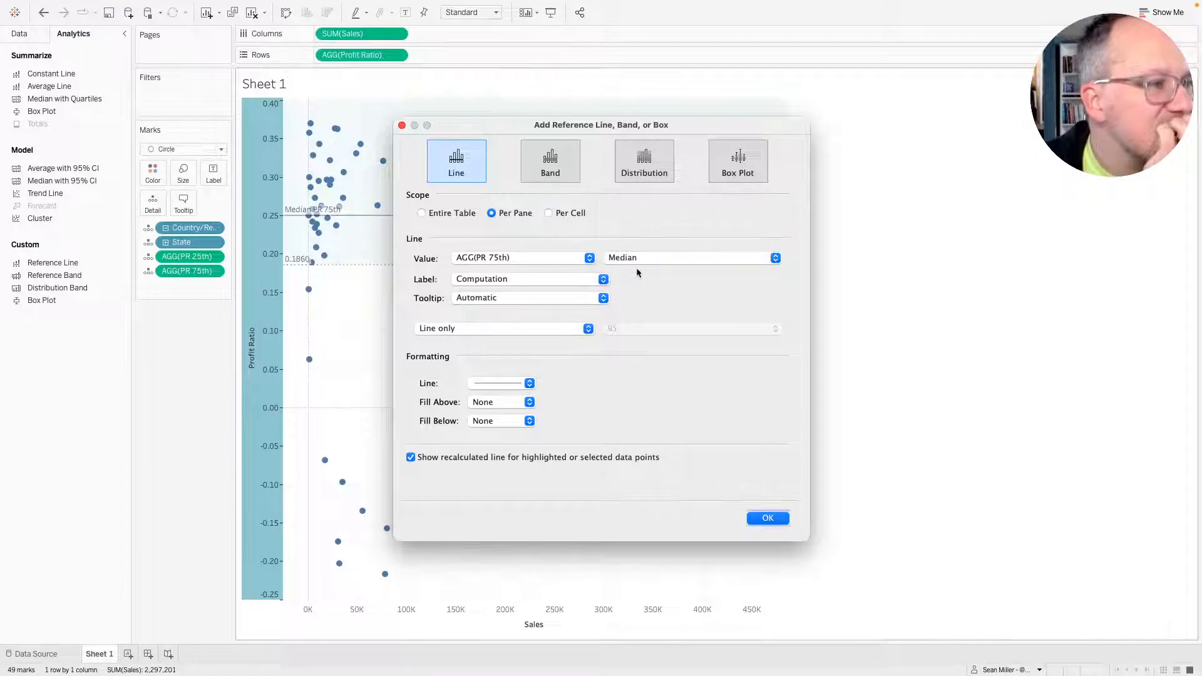
click(649, 254)
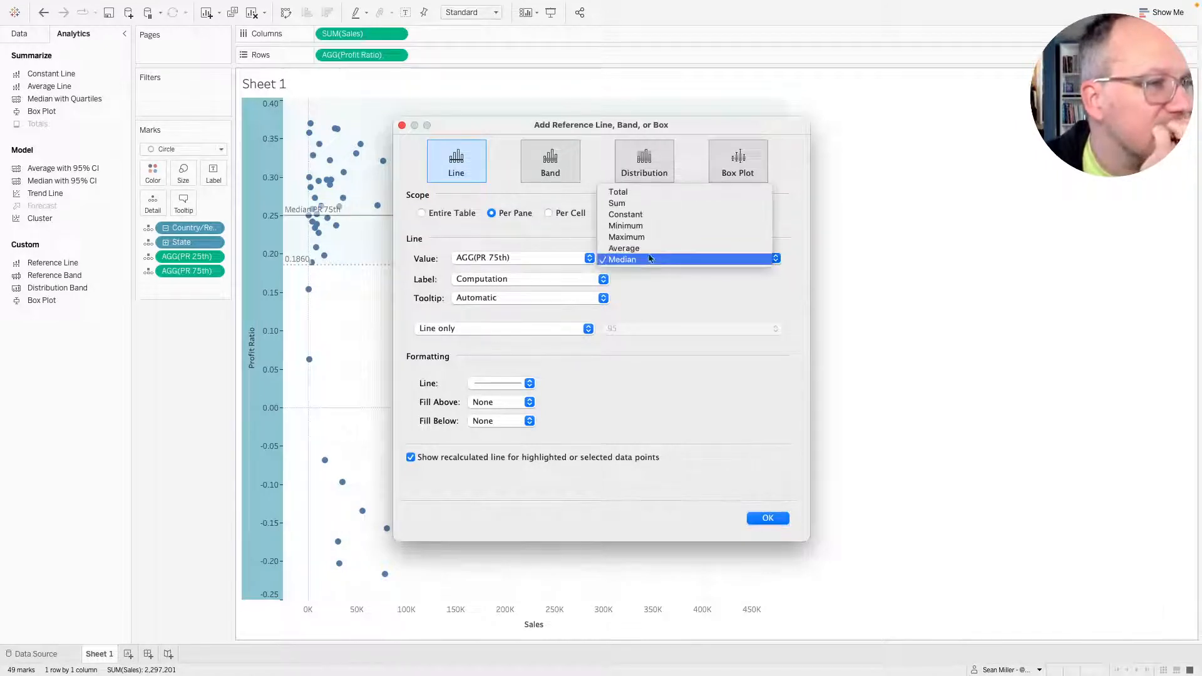
click(662, 308)
click(602, 281)
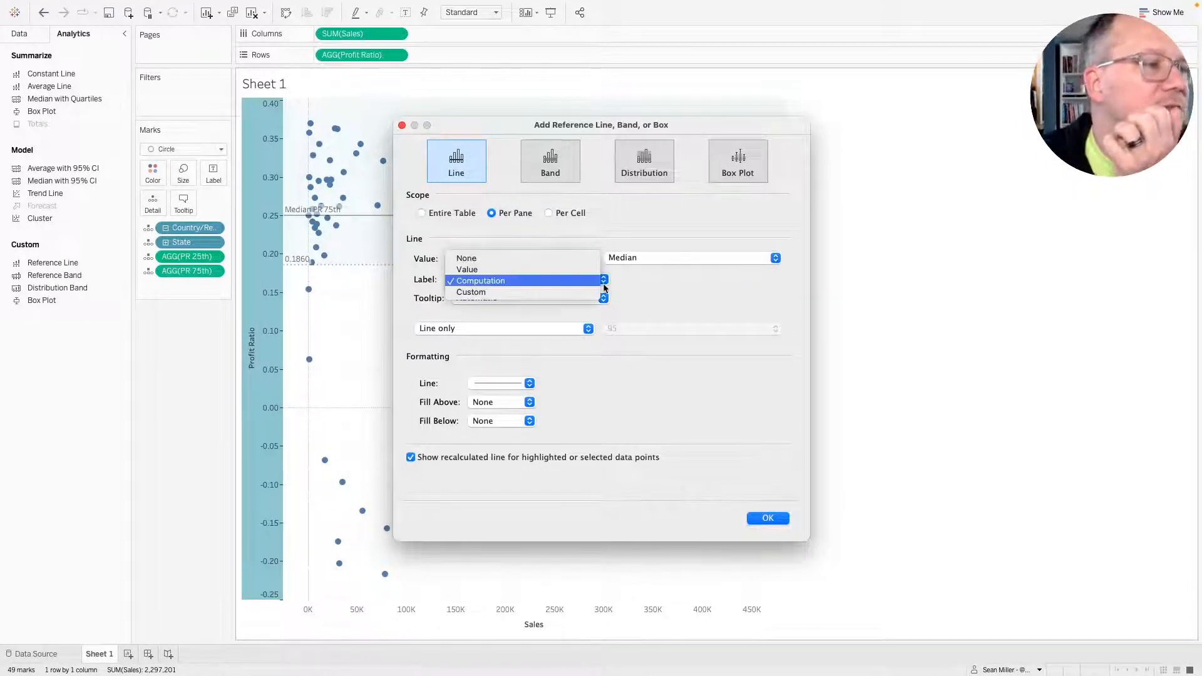
click(636, 288)
click(767, 518)
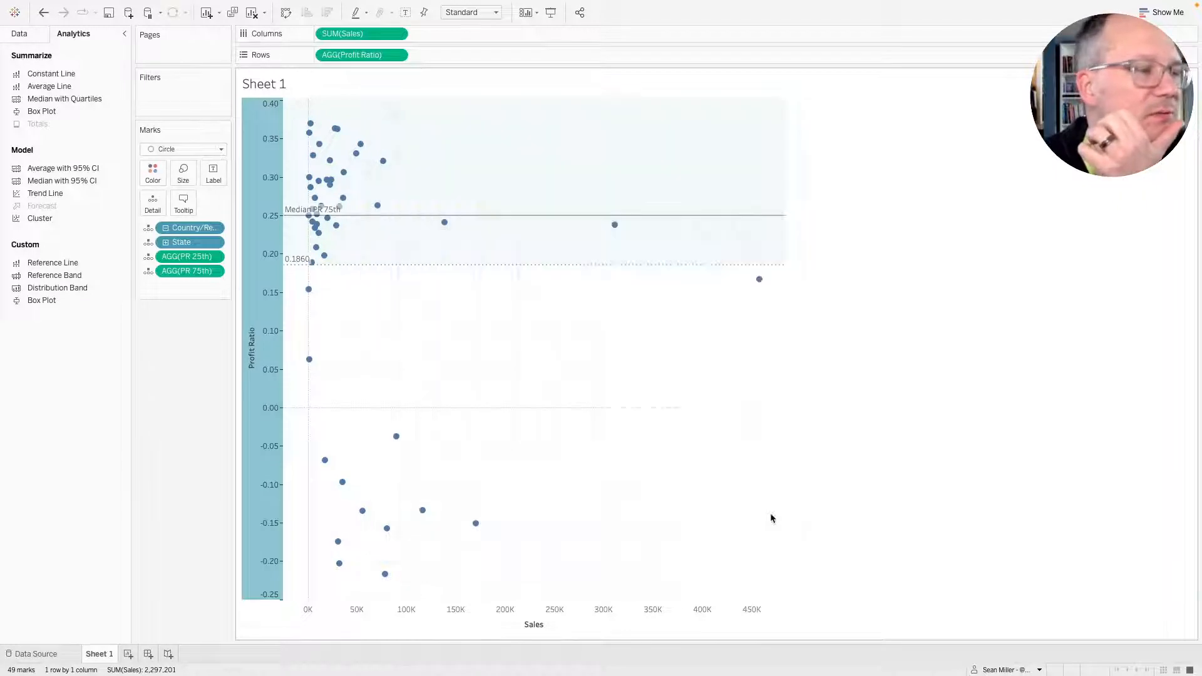
Open the PR 25th calculated field for editing and replace its formula with the WINDOW_PERCENTILE function.
click(18, 34)
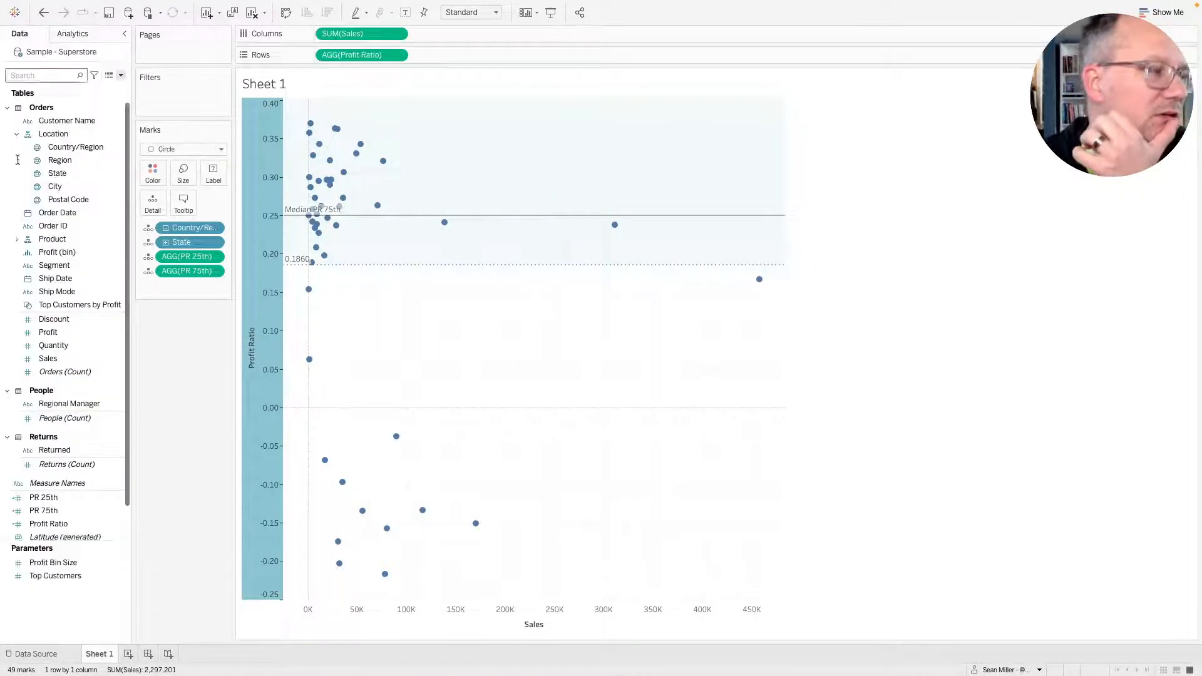
click(46, 524)
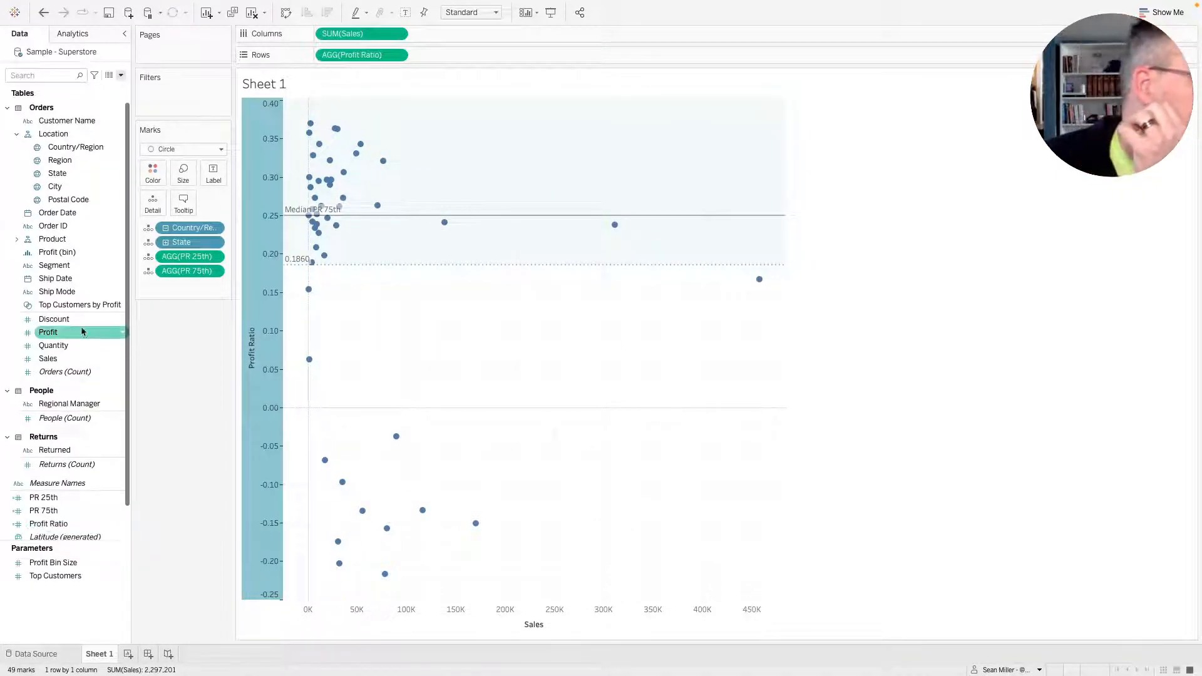
right_click(53, 501)
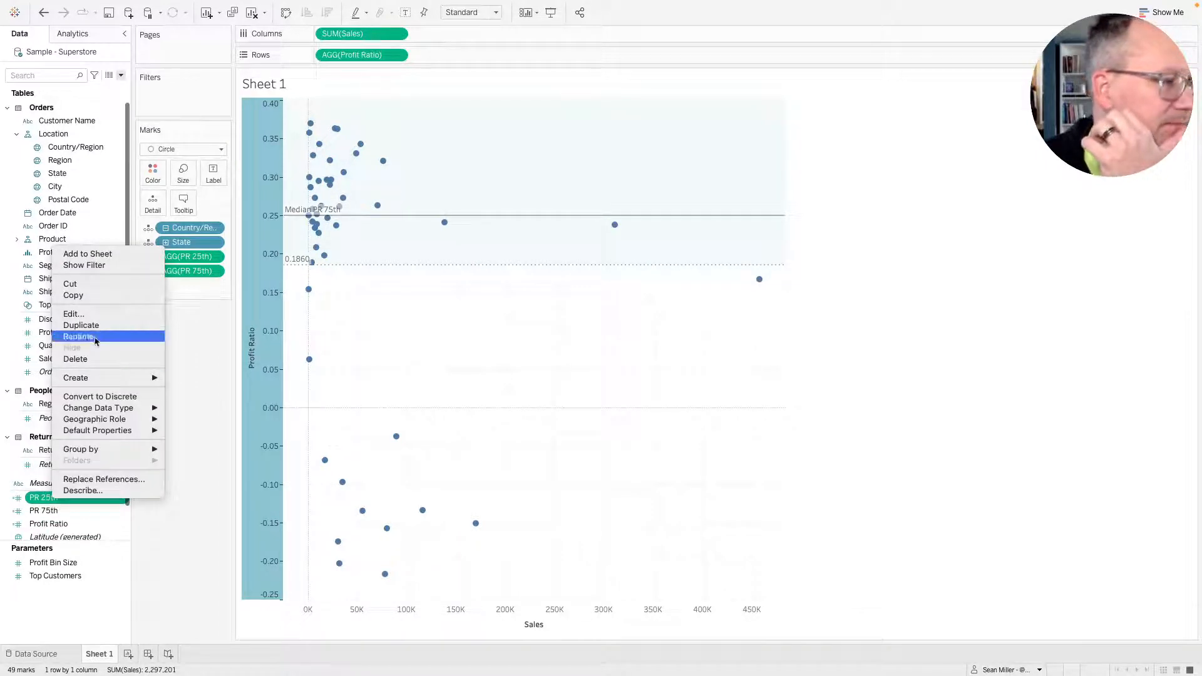
click(90, 317)
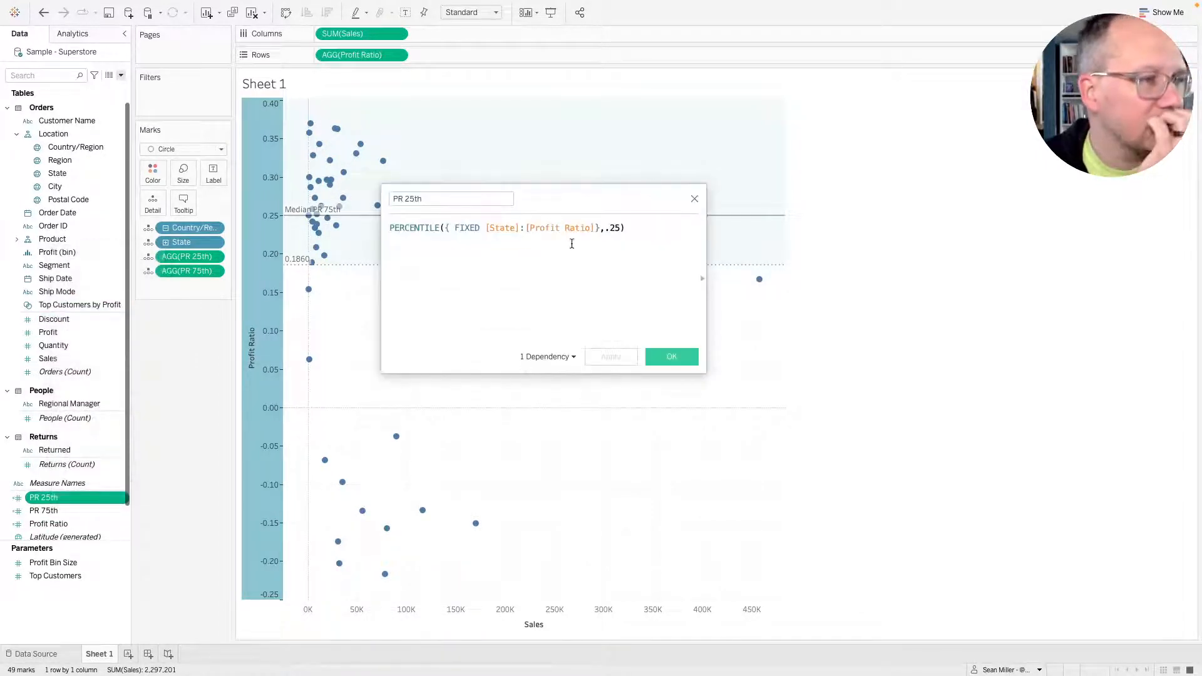
click(598, 228)
drag(626, 228, 378, 218)
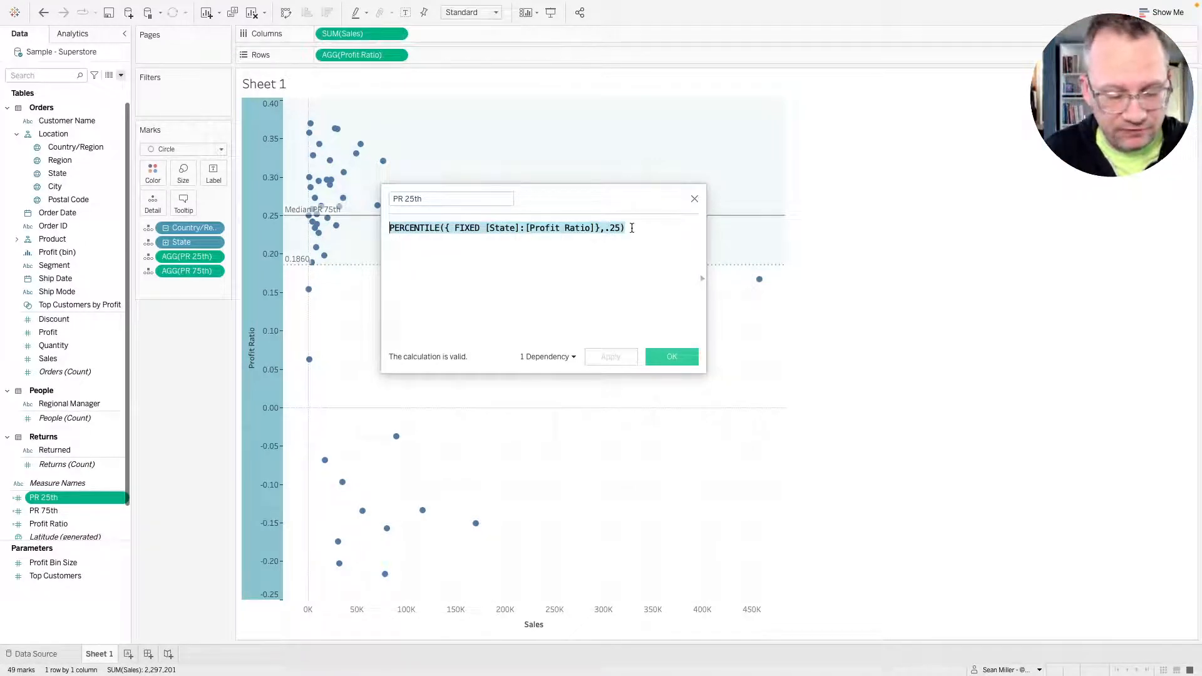
text(w)
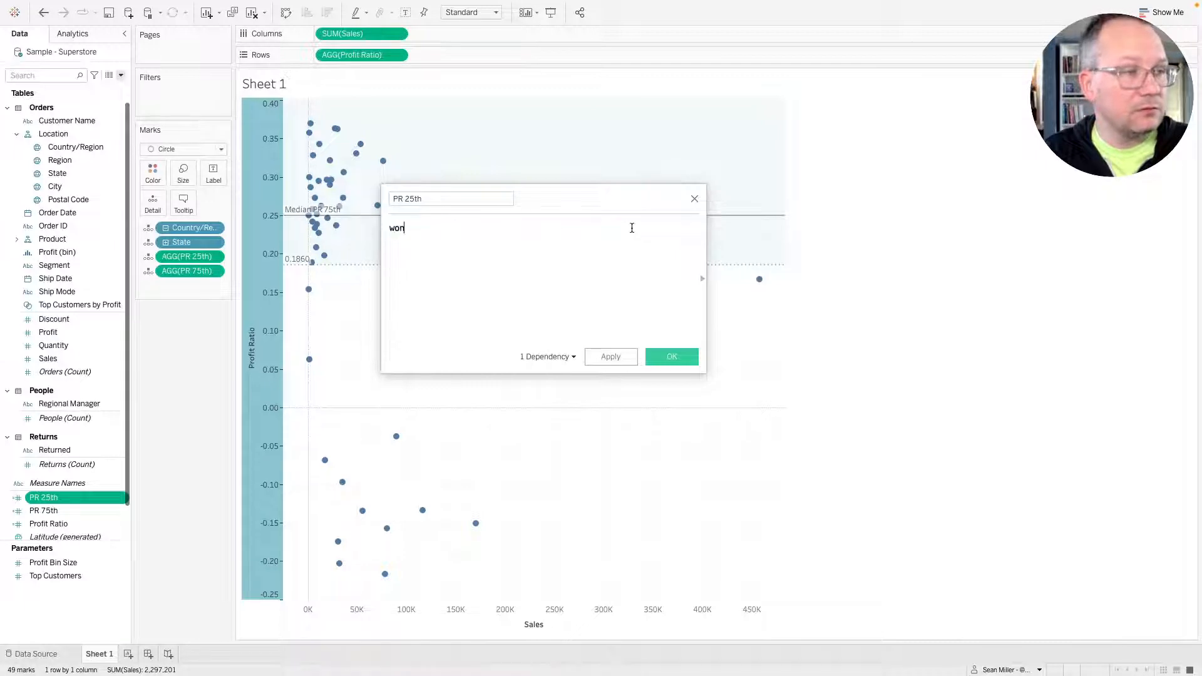
text(ind)
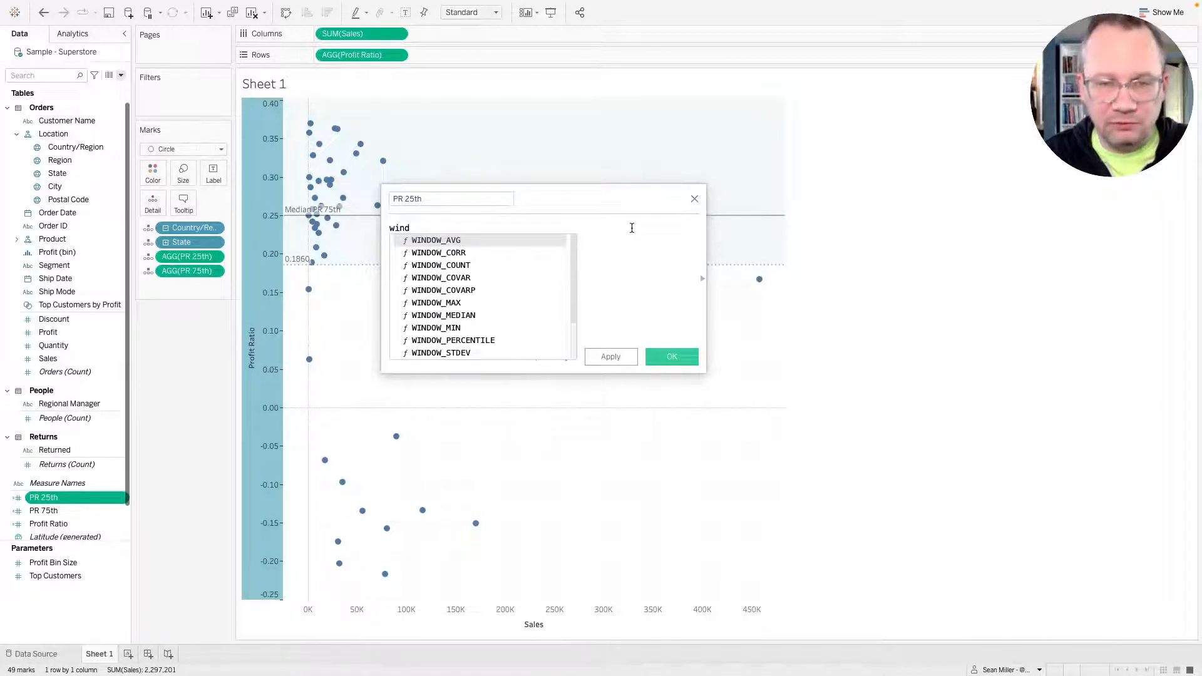
text(ow_)
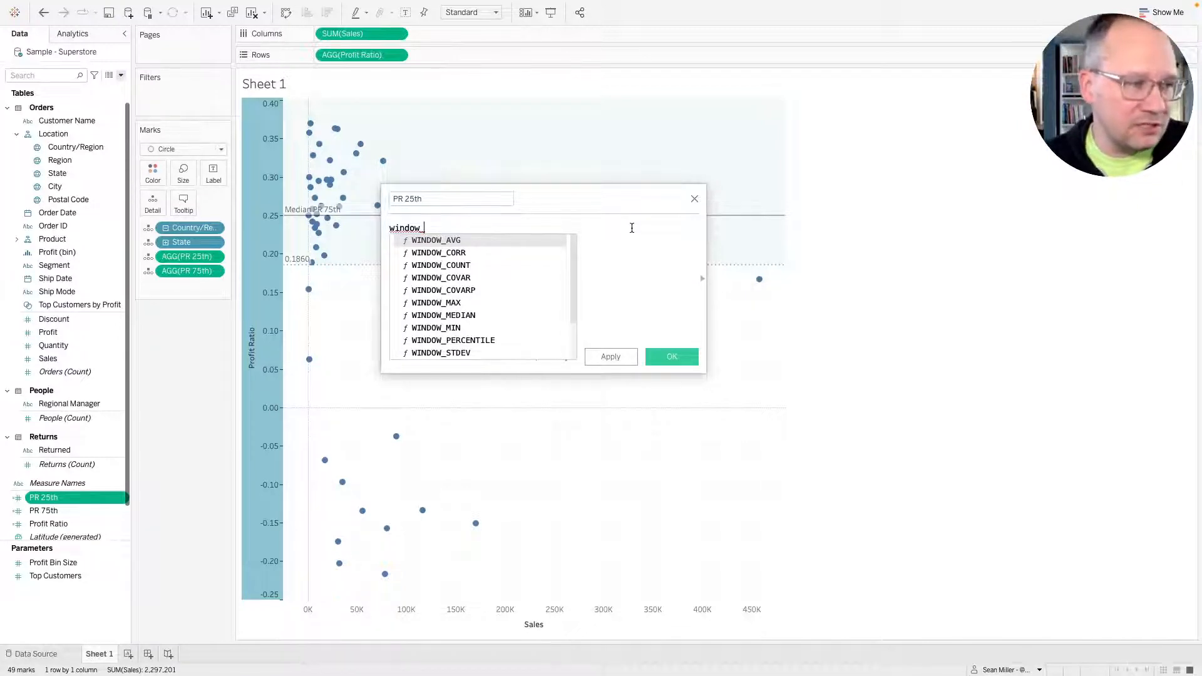
key(Down)
key(Down)
key(Down)
key(Down)
key(Down)
key(Down)
key(Down)
key(Down)
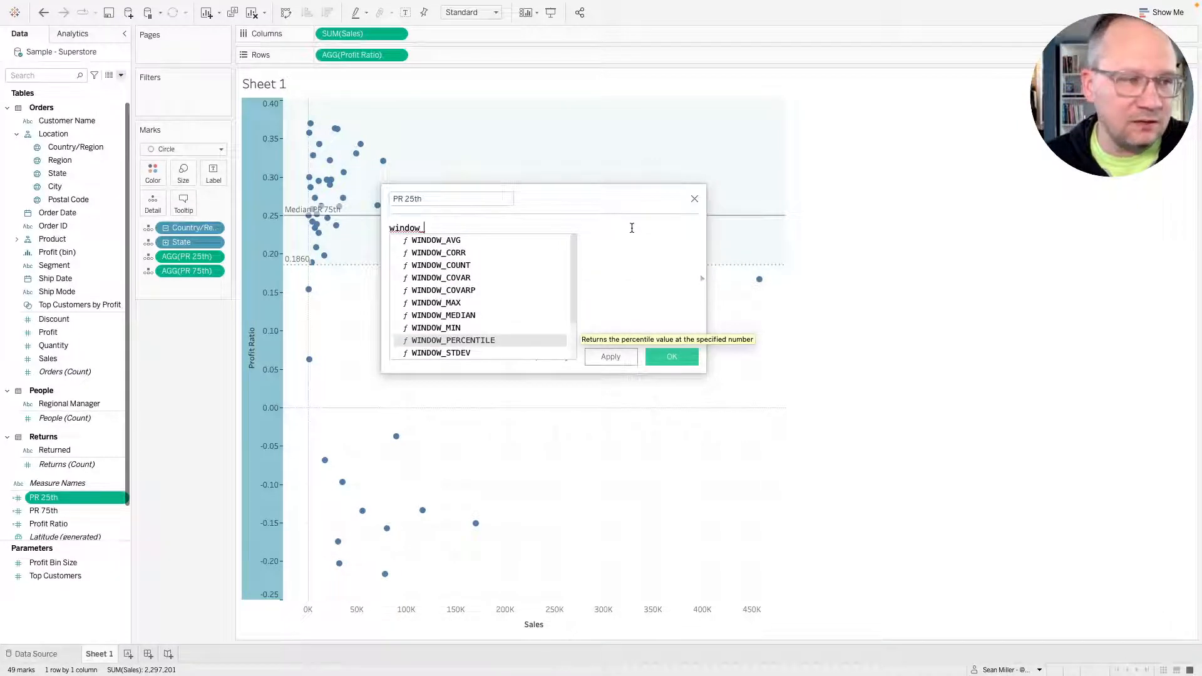
key(Return)
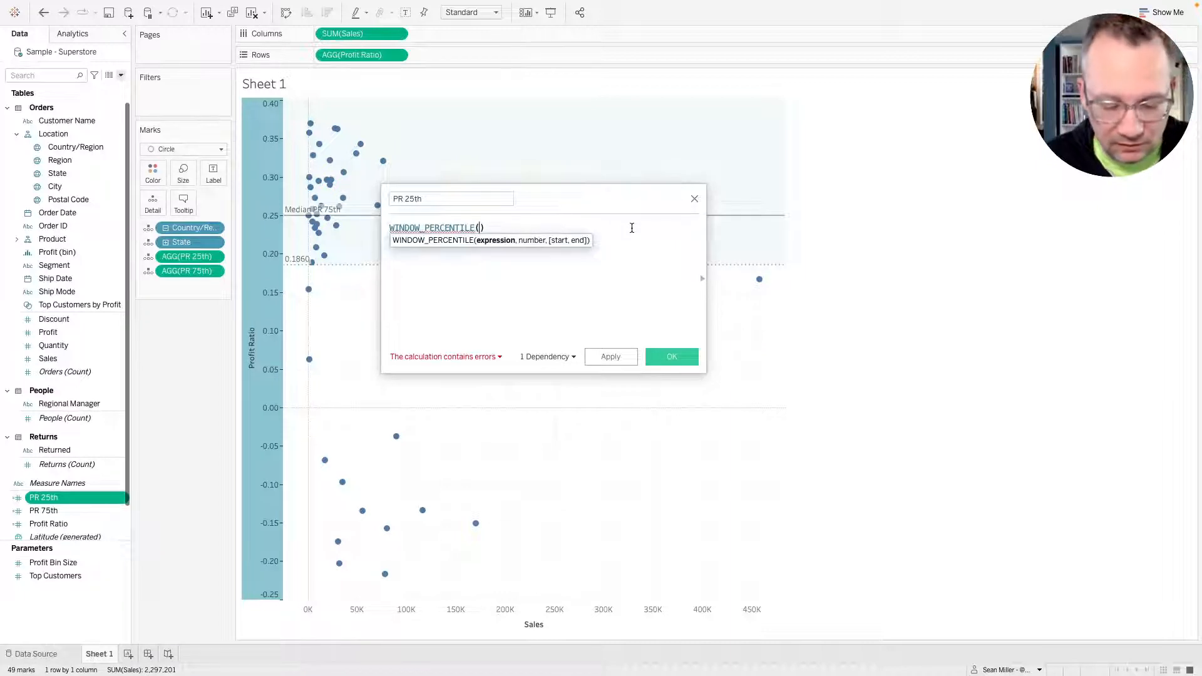
Complete the PR 25th formula as WINDOW_PERCENTILE([Profit Ratio],.25) and set its table calculation on the Marks card to compute using State.
text(prof)
key(Down)
key(Down)
key(Down)
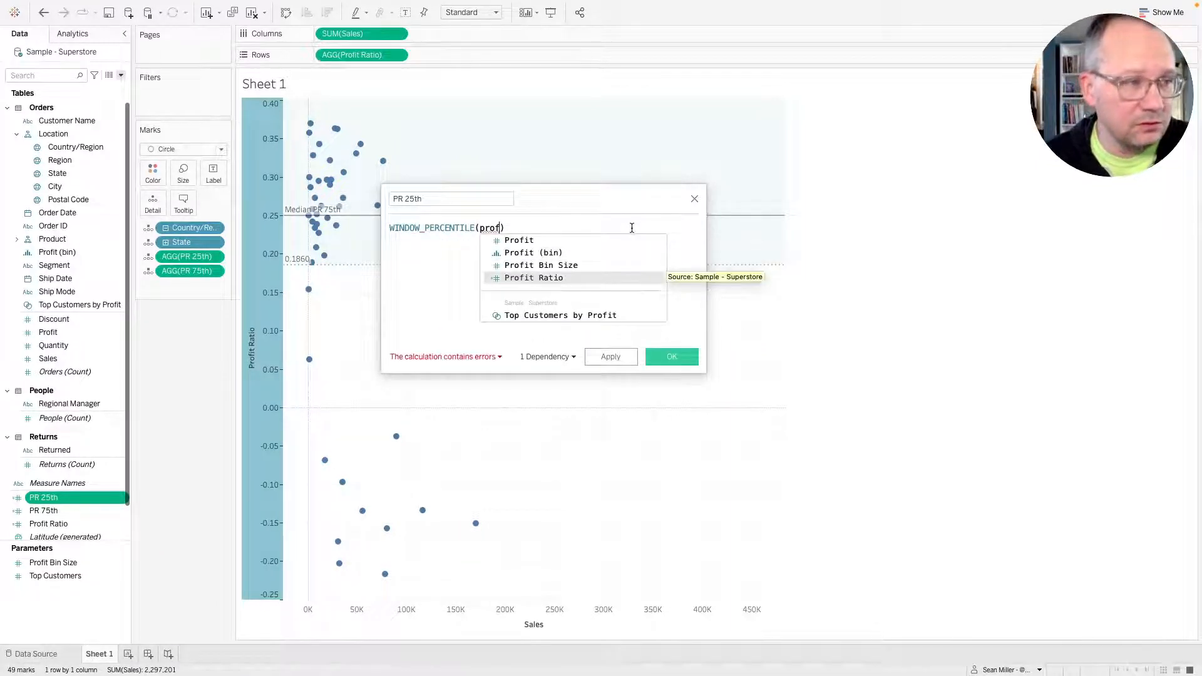
key(Return)
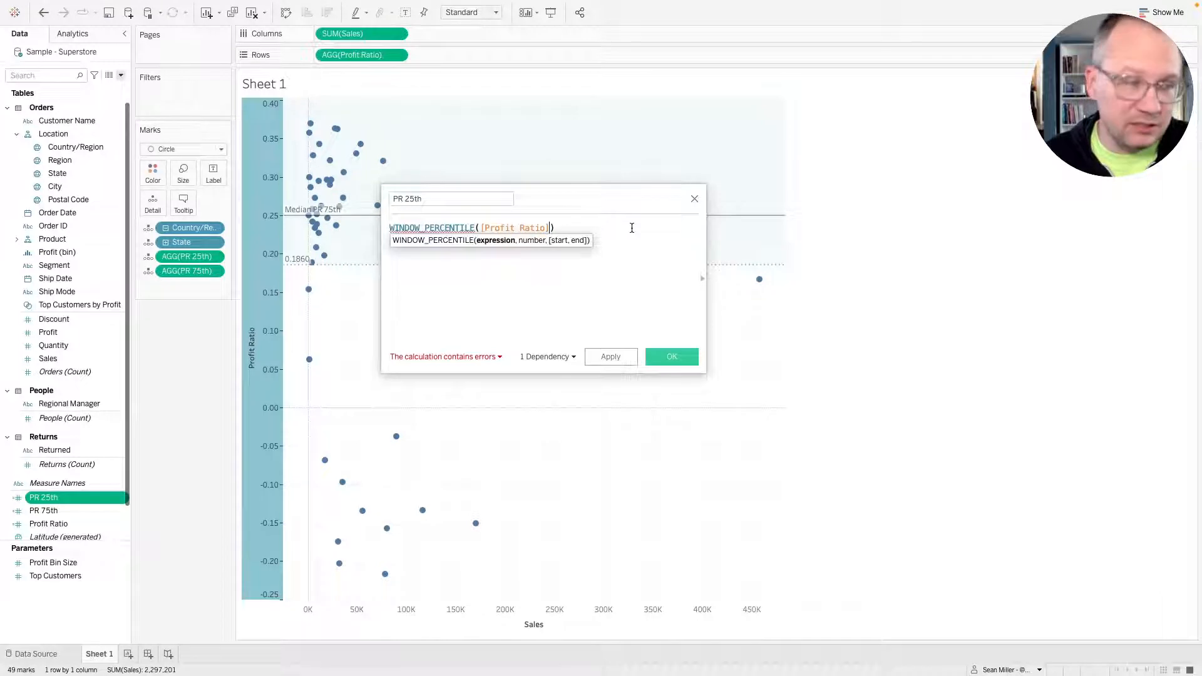
text(,)
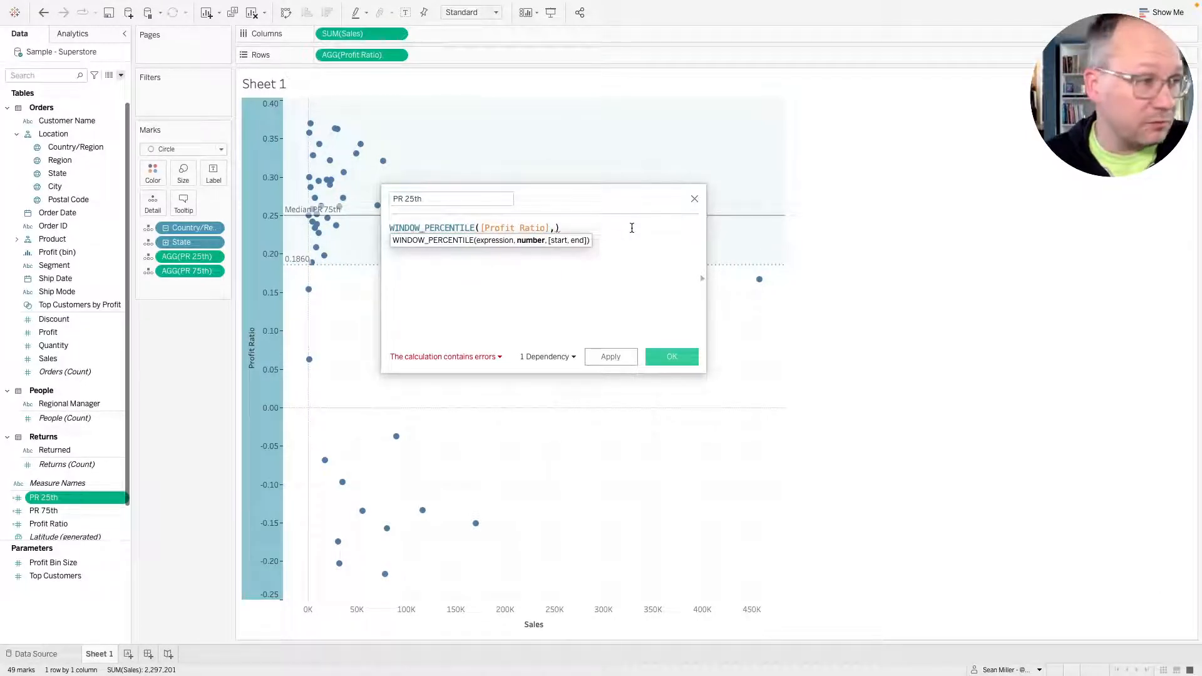
text(.25)
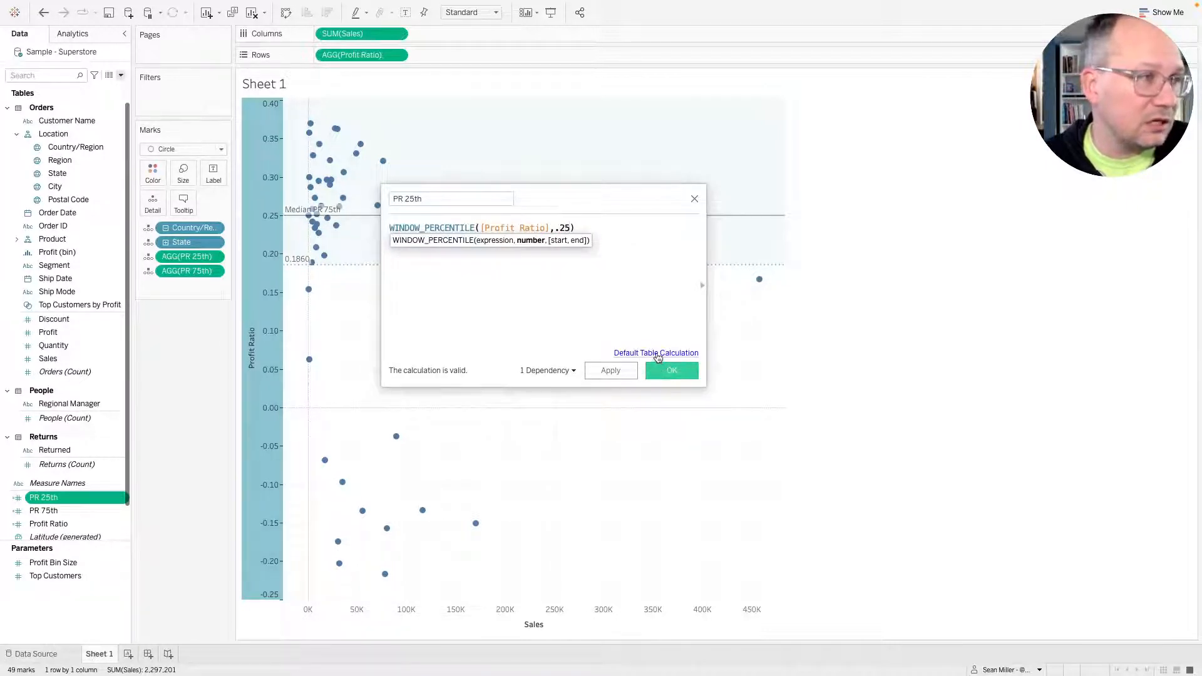
click(666, 374)
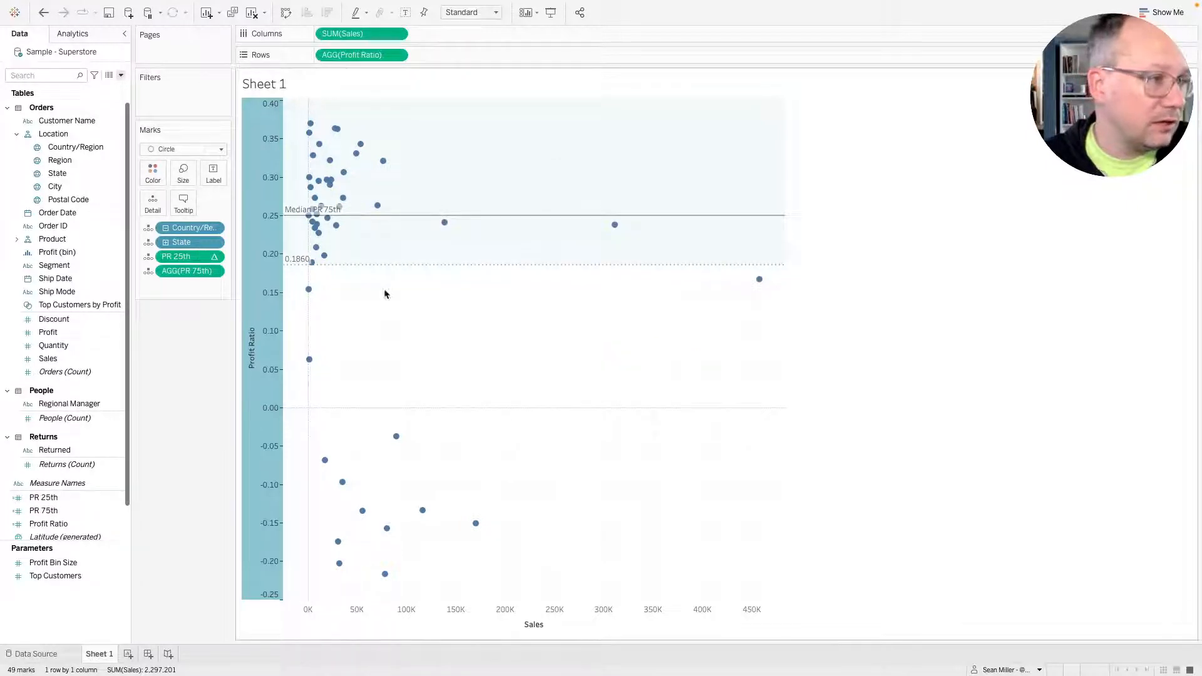
click(214, 256)
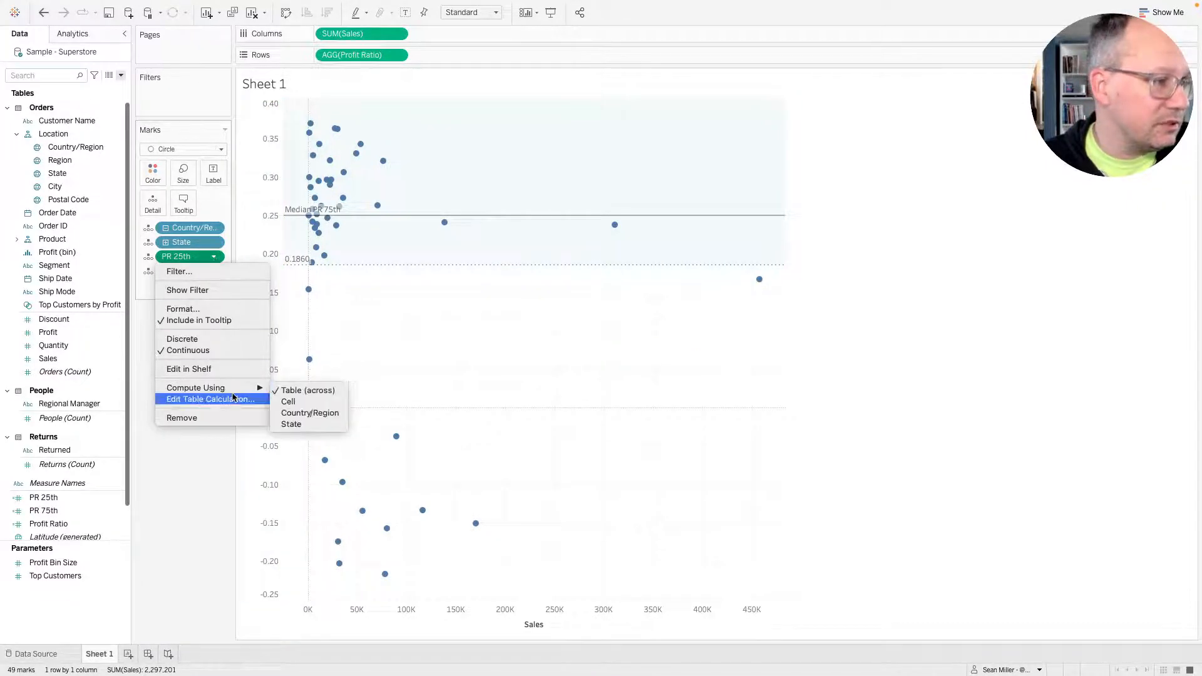
click(311, 426)
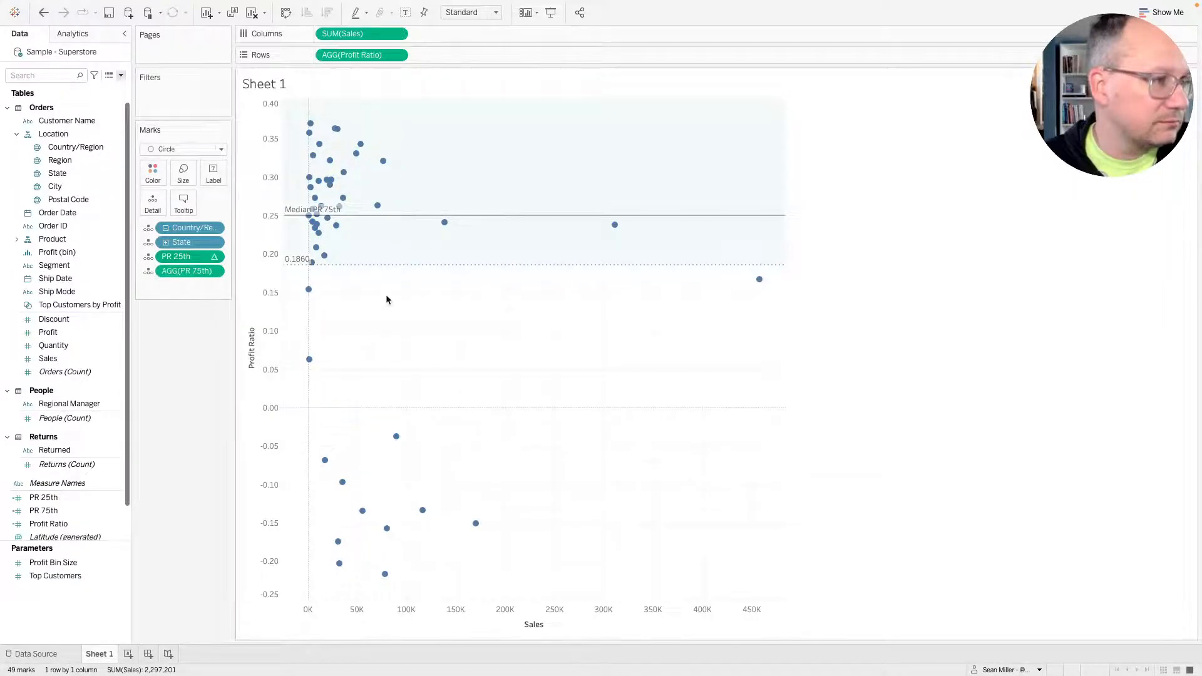
Open the PR 75th calculated field for editing and replace its formula with the WINDOW_PERCENTILE function.
right_click(55, 510)
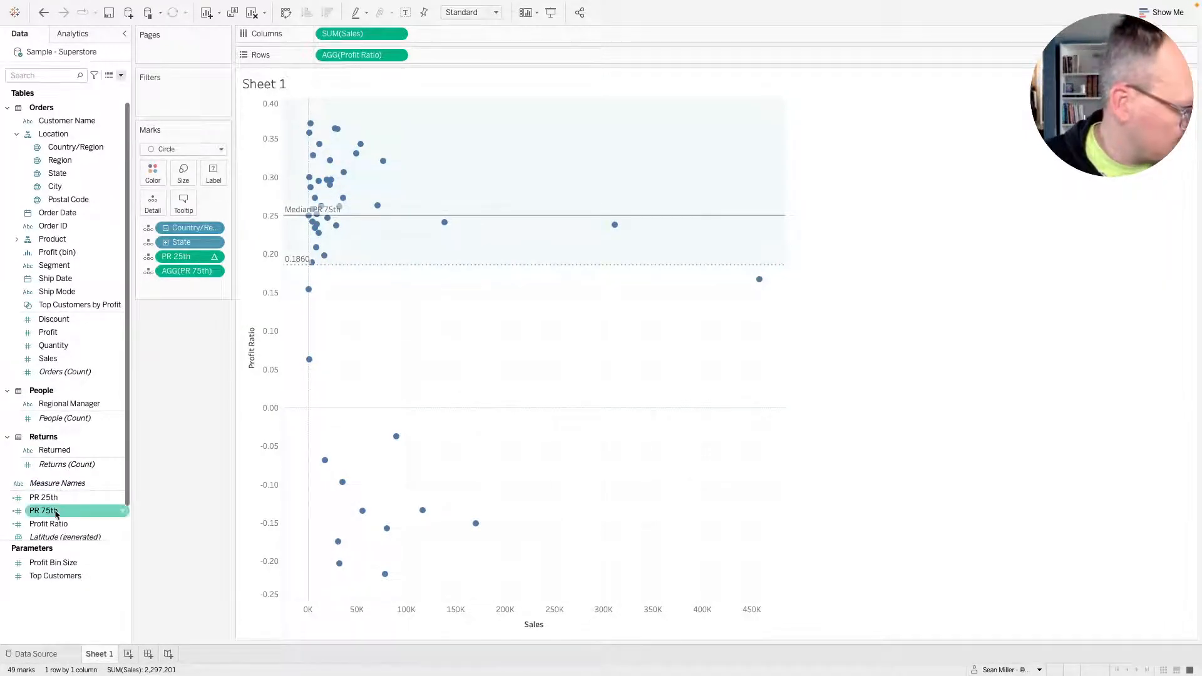
click(86, 327)
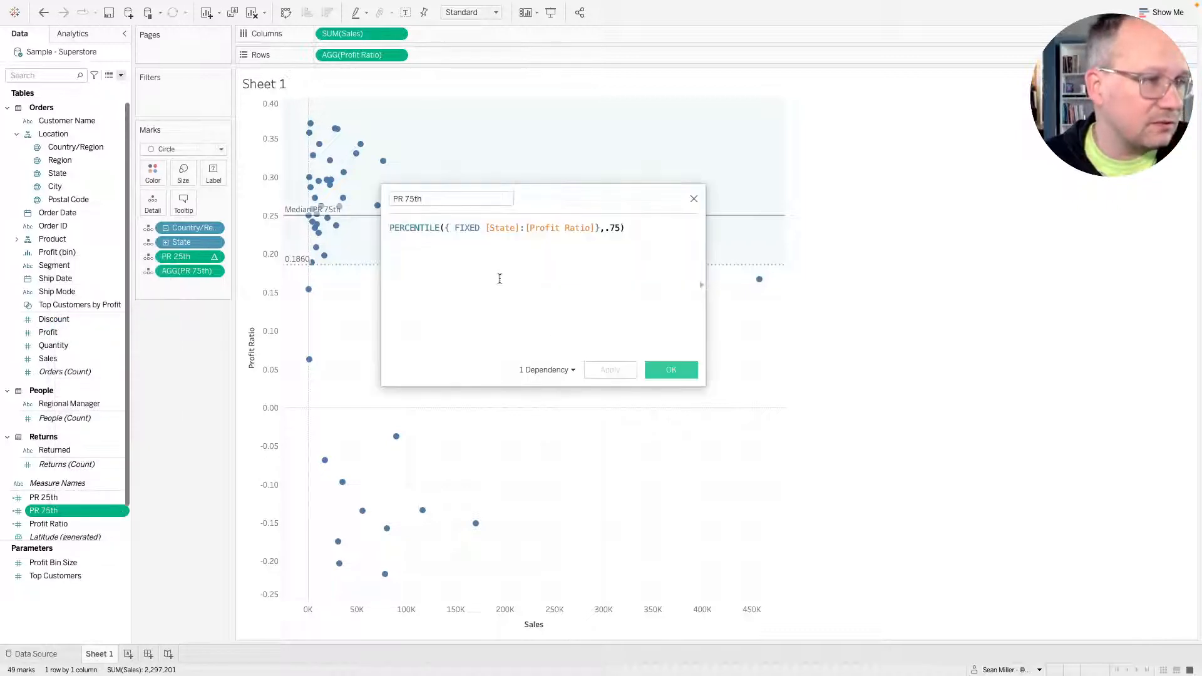
triple_click(438, 231)
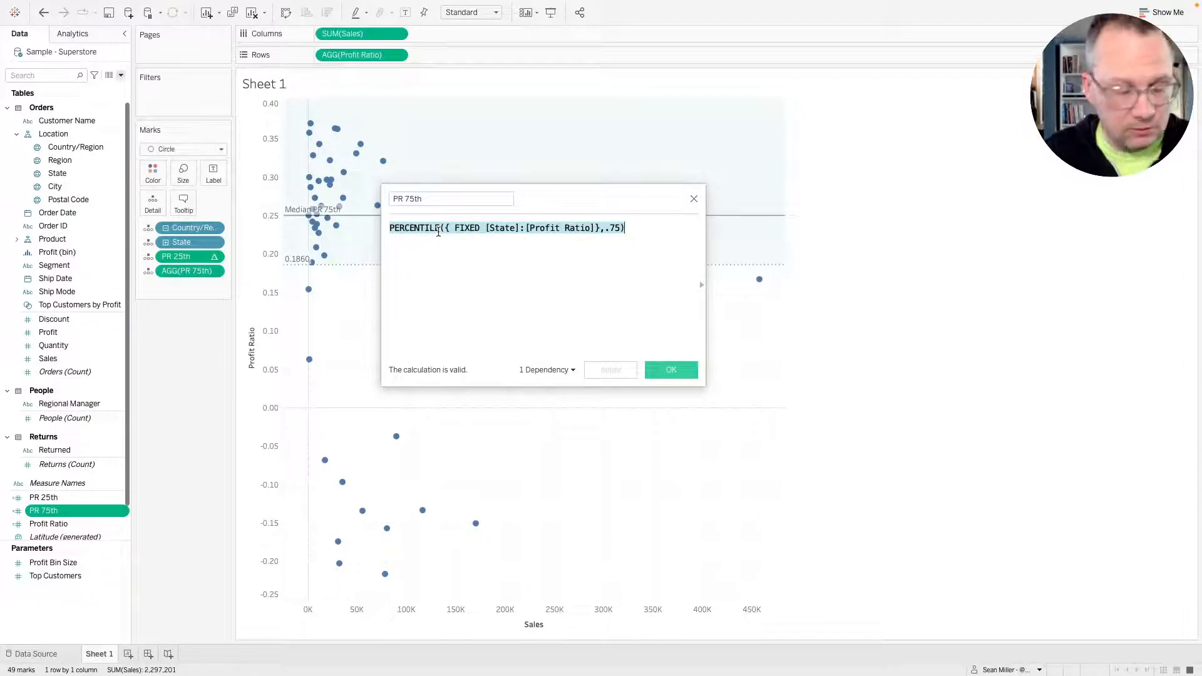
text(window)
key(Down)
key(Down)
key(Down)
key(Down)
key(Down)
key(Down)
key(Down)
key(Down)
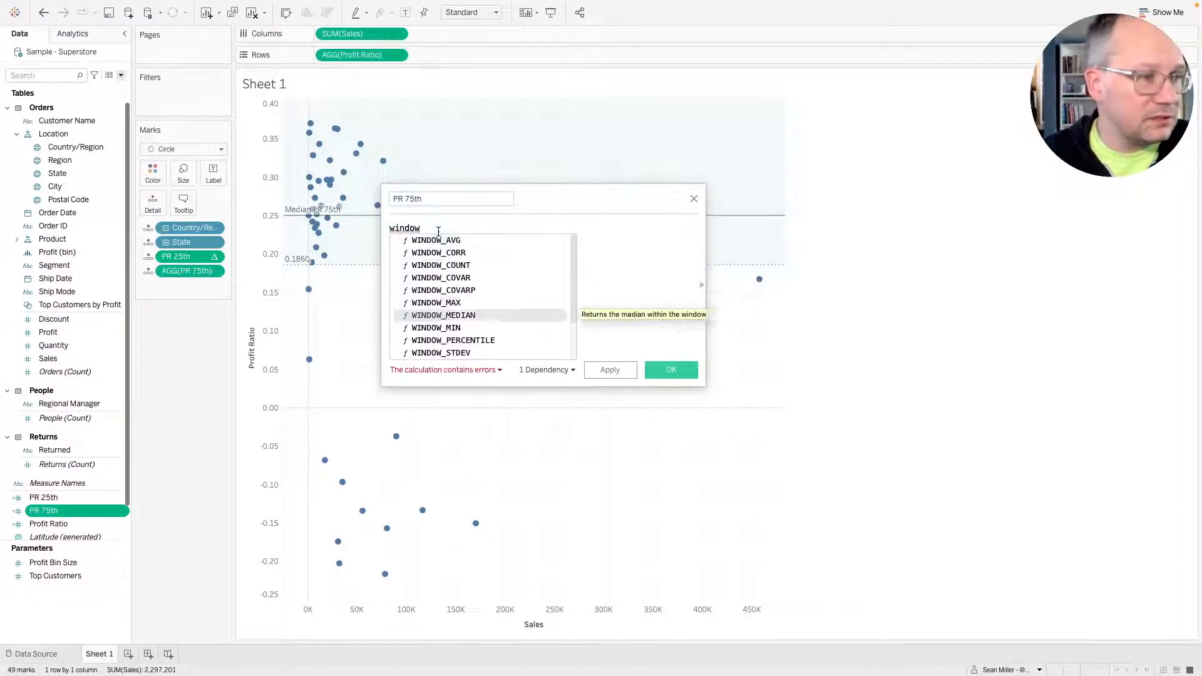
key(Return)
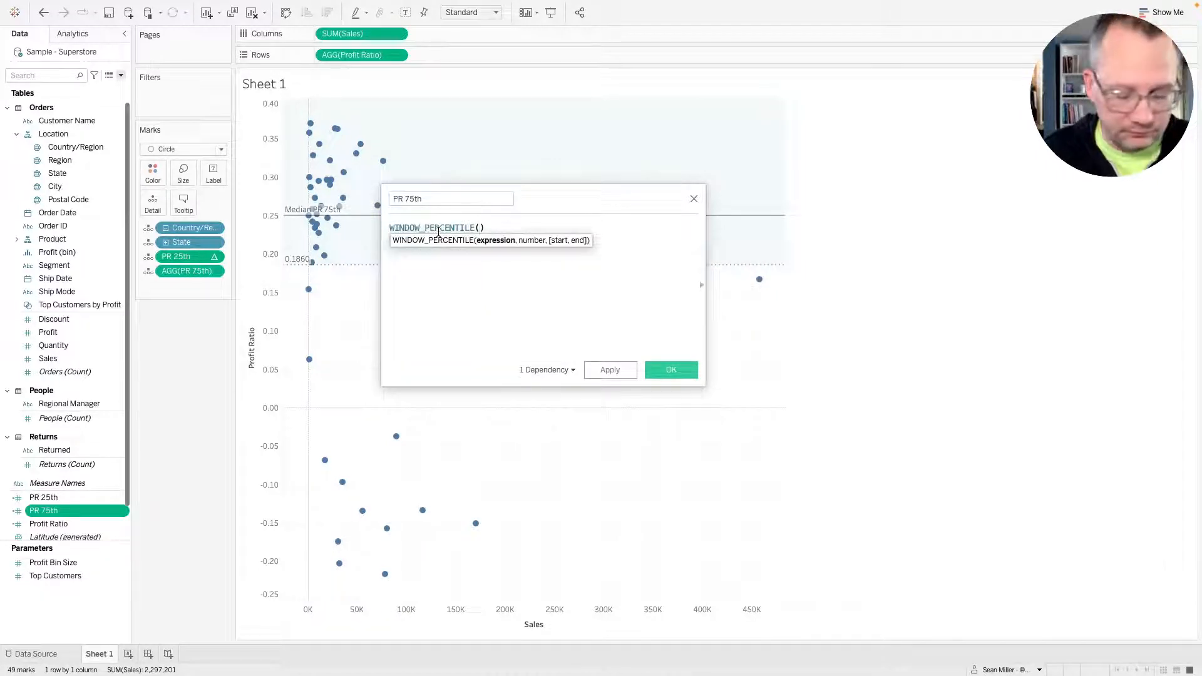
Complete the PR 75th formula as WINDOW_PERCENTILE([Profit Ratio],.75) and save the calculated field.
text(prof)
key(Down)
key(Down)
key(Down)
key(Return)
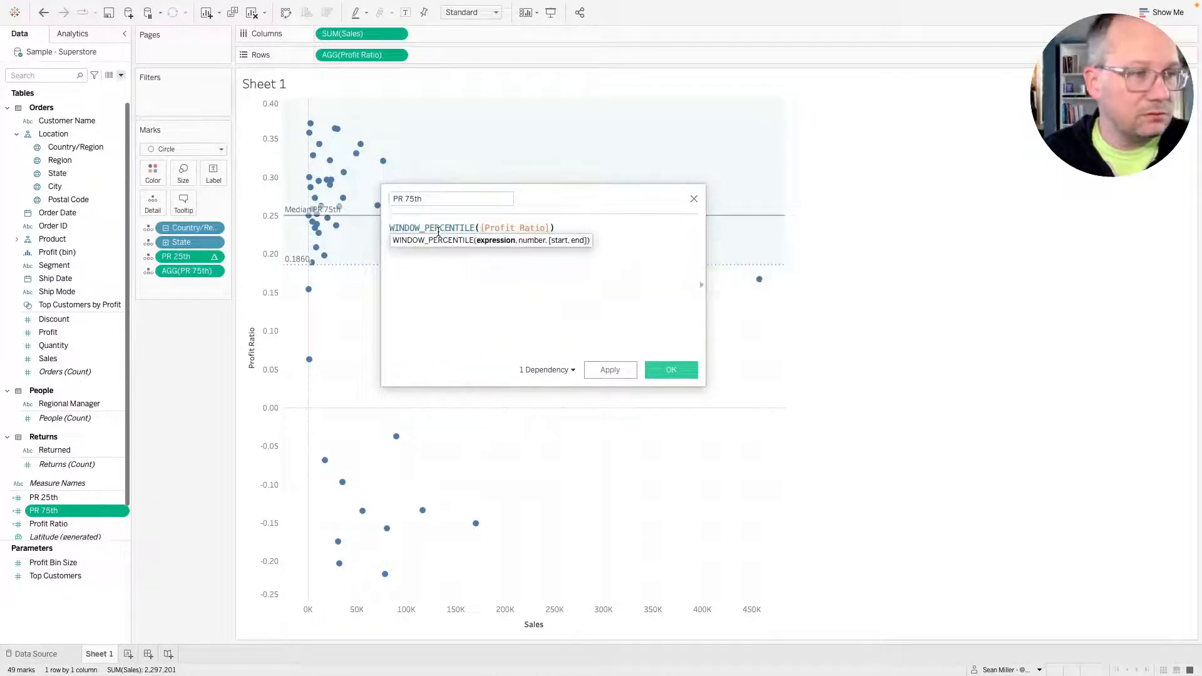
text(,.25)
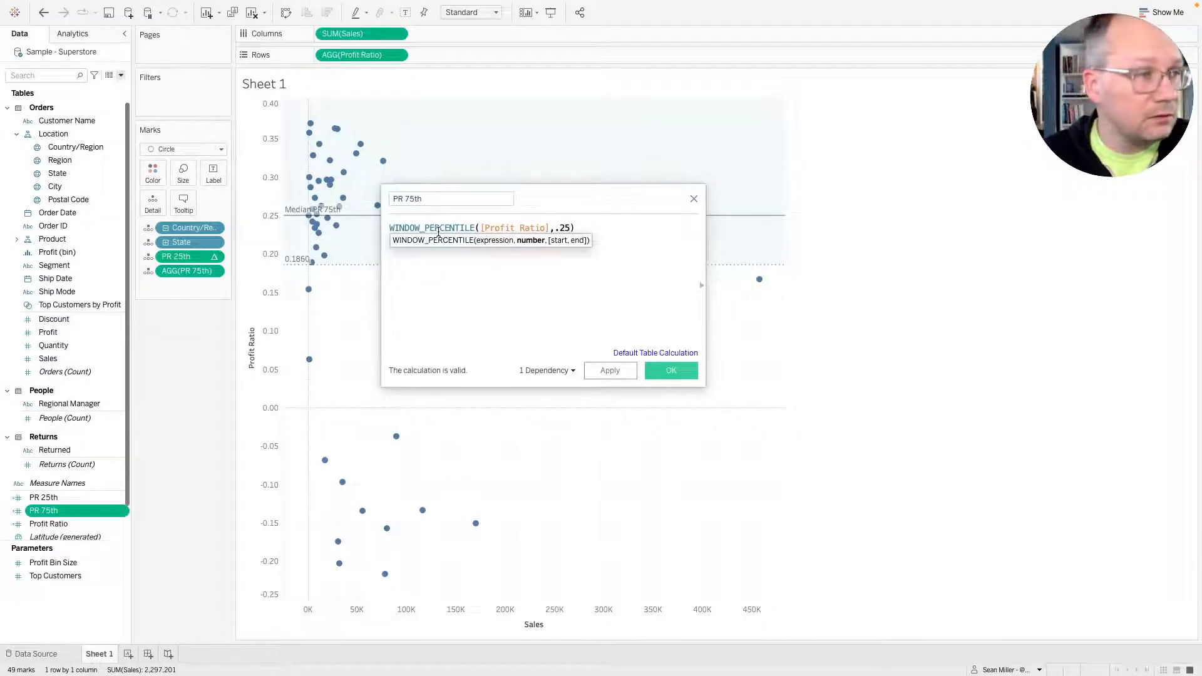
key(BackSpace)
key(BackSpace)
text(75)
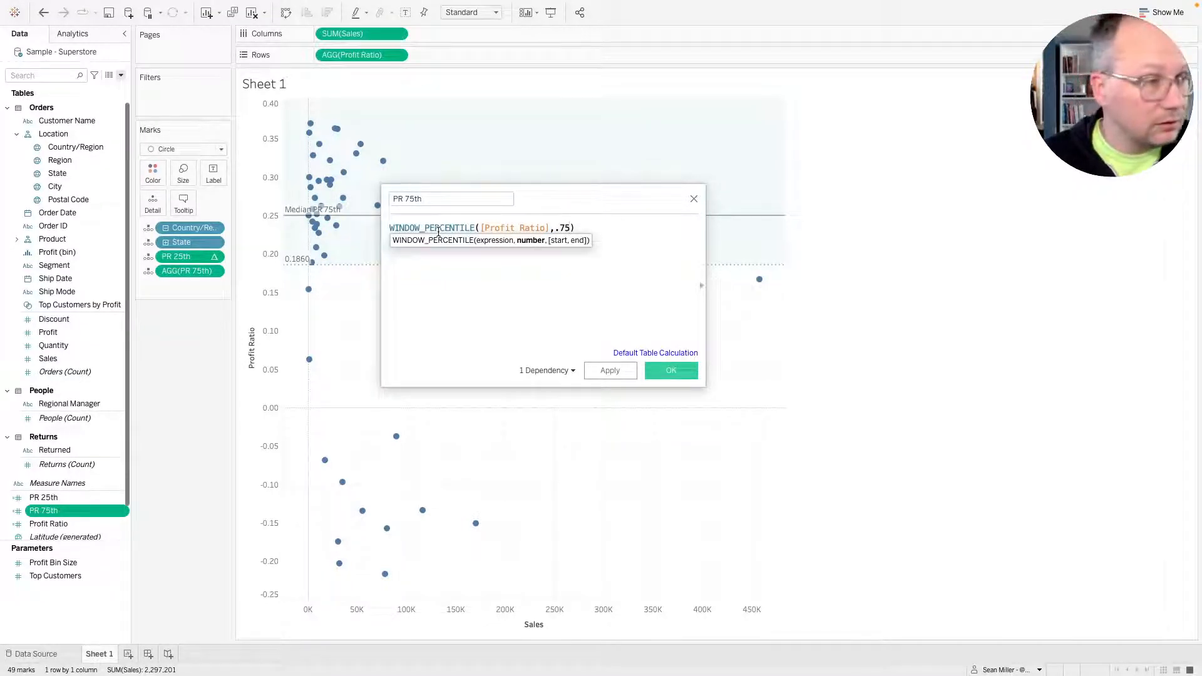
click(668, 373)
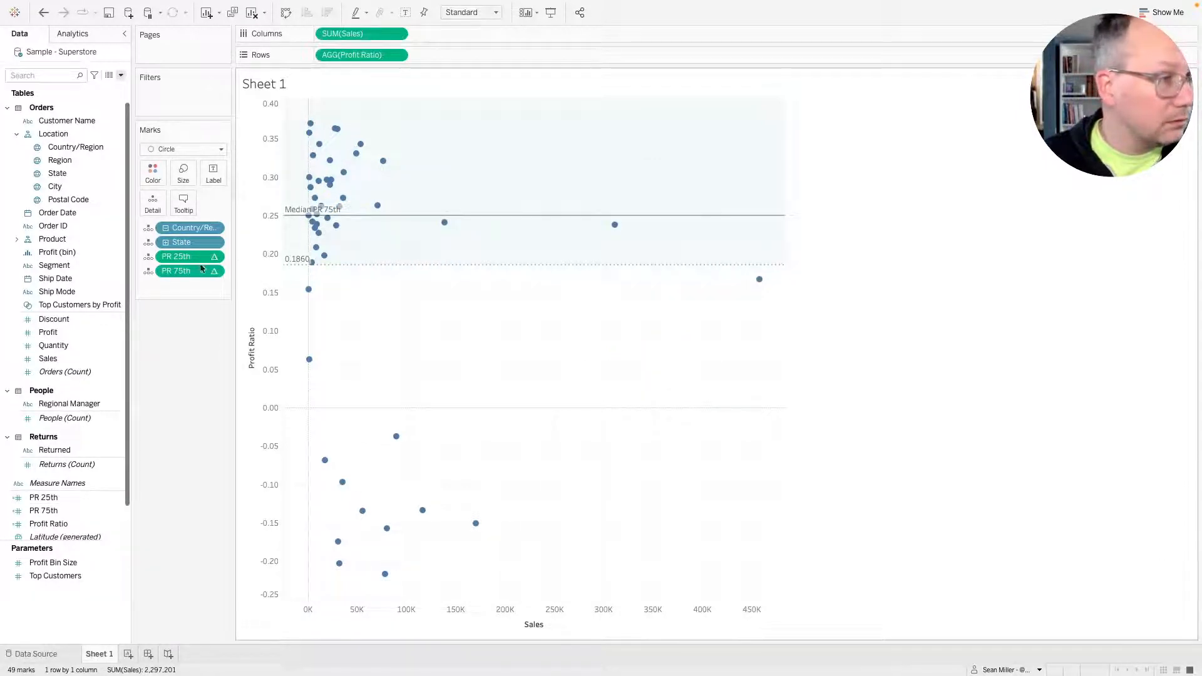
Set the PR 75th table calculation on the Marks card to compute using State.
mouse_move(378, 220)
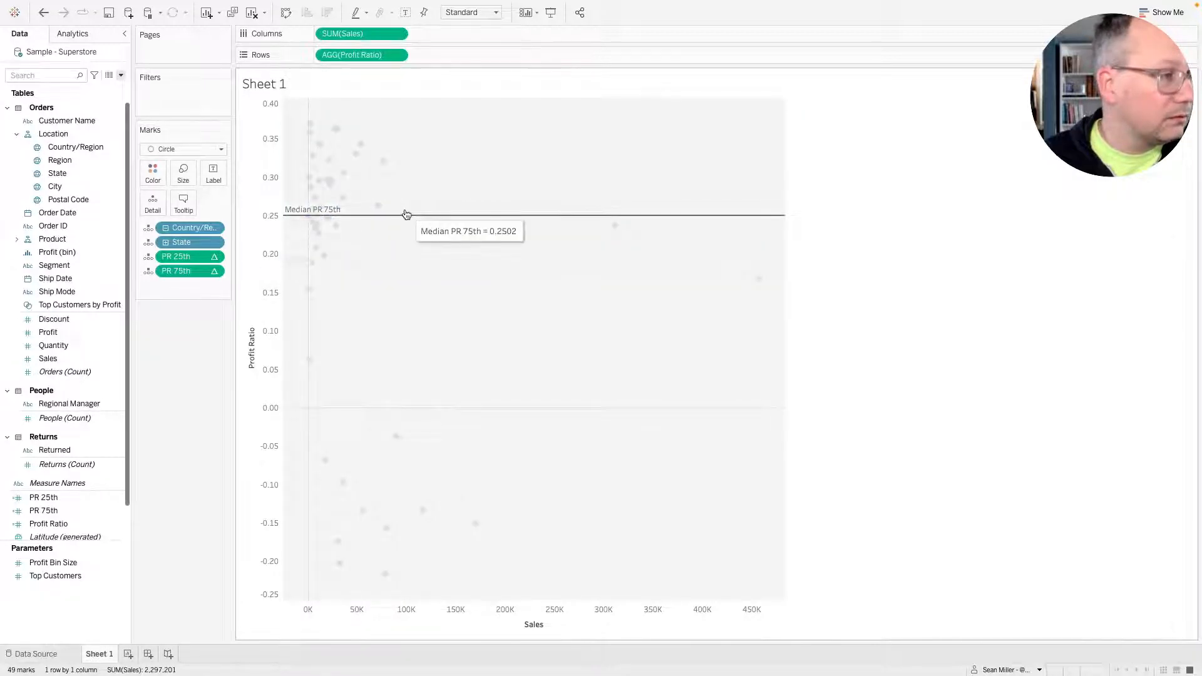
click(214, 256)
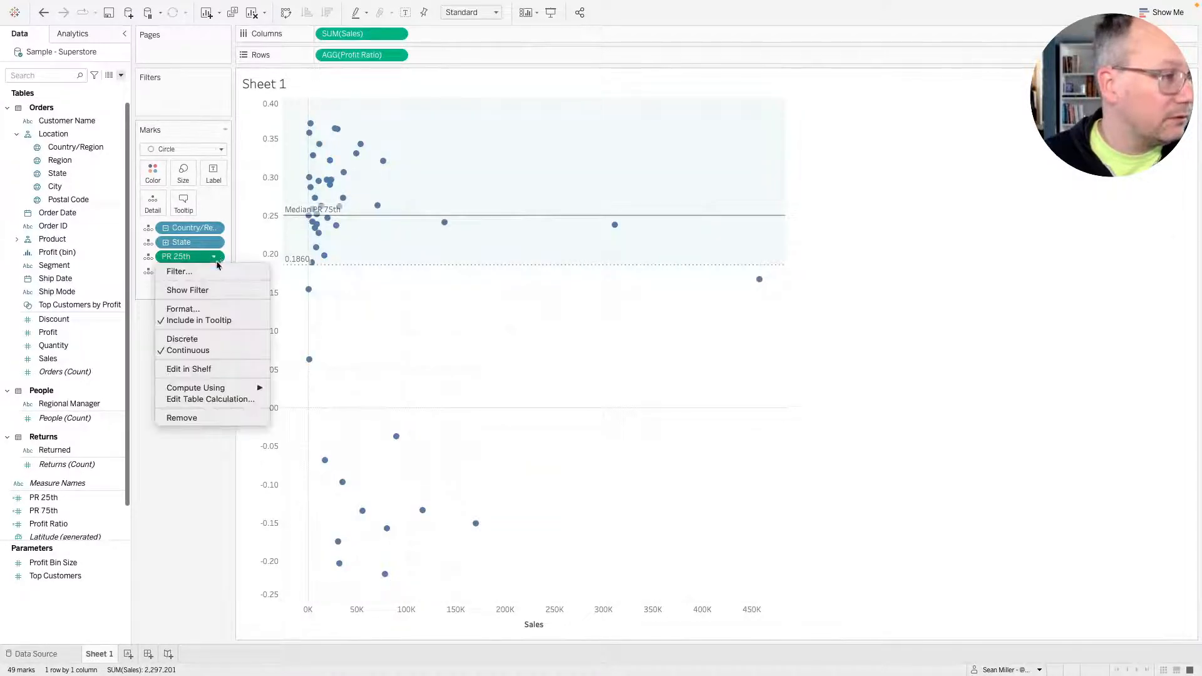
click(179, 256)
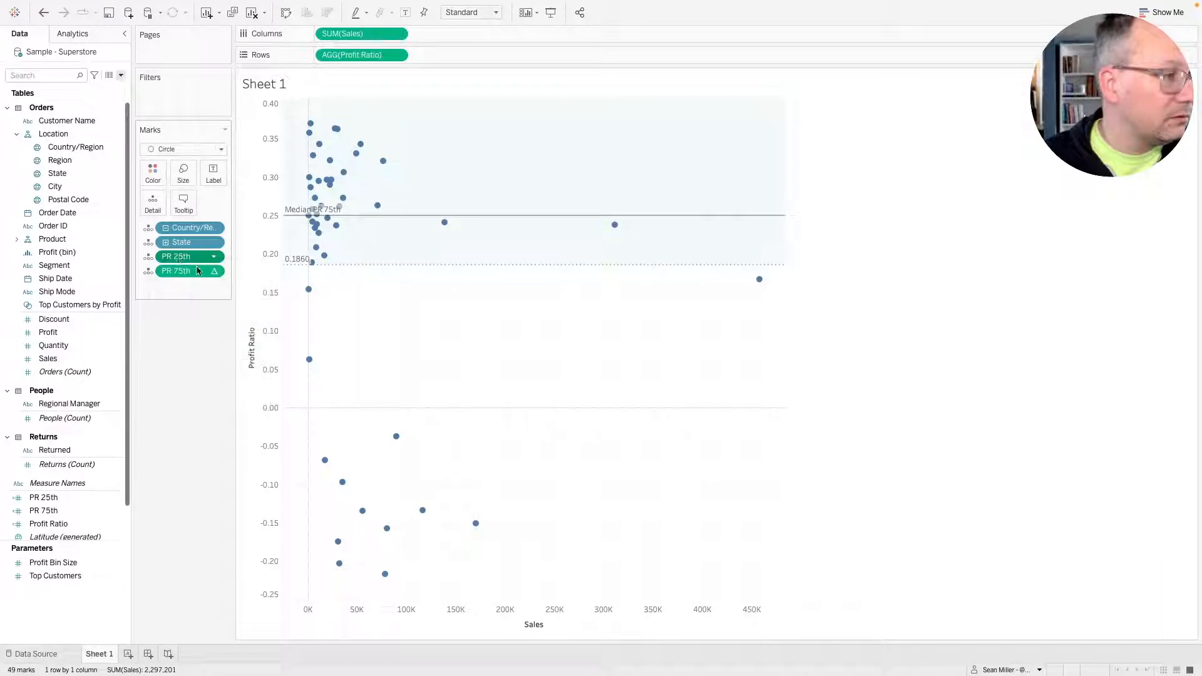
click(218, 274)
mouse_move(218, 404)
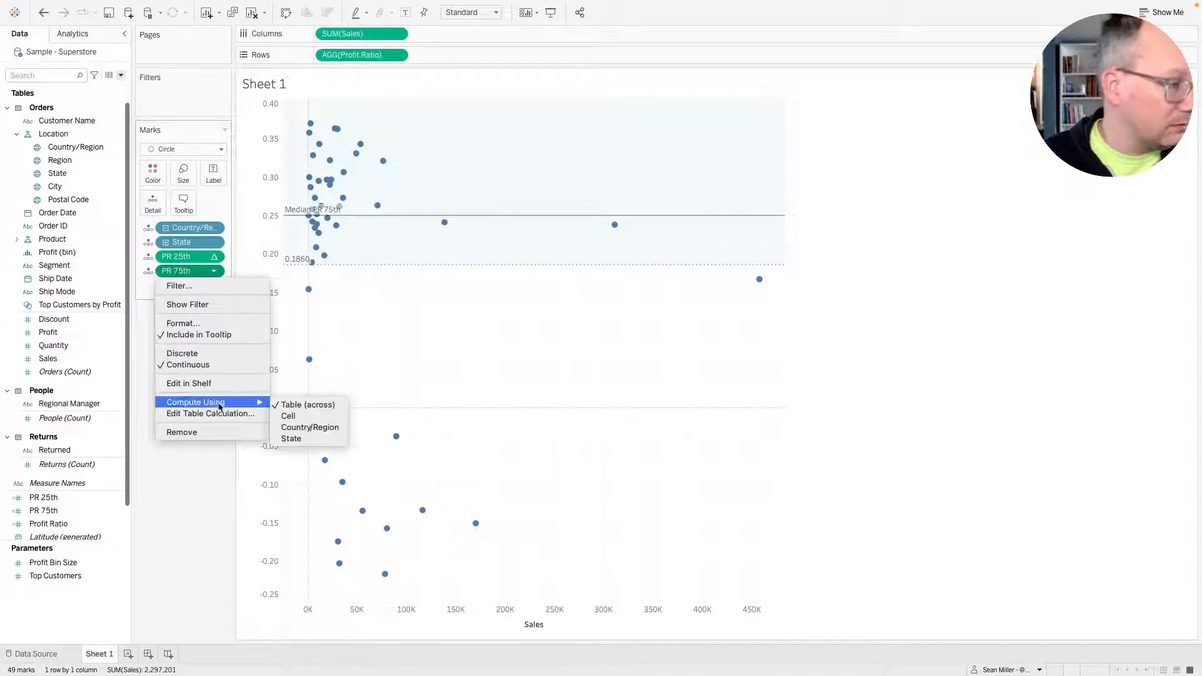
click(297, 438)
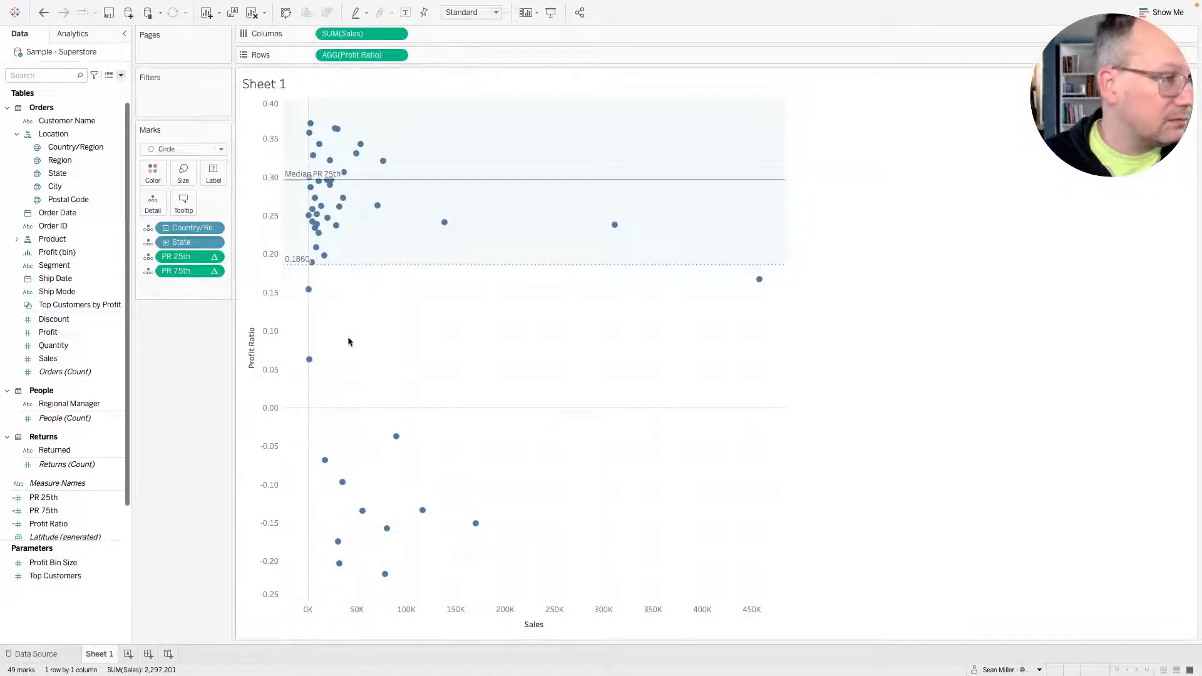
Edit the PR 75th reference line and set its aggregation to Average.
click(425, 181)
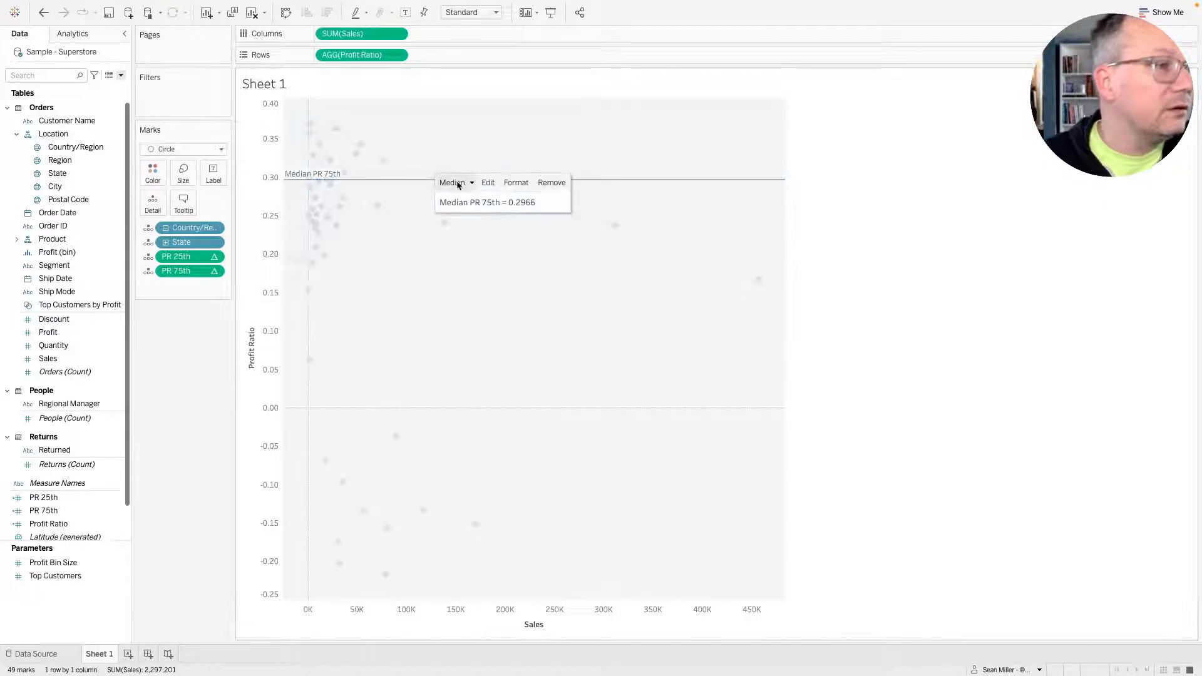
click(489, 187)
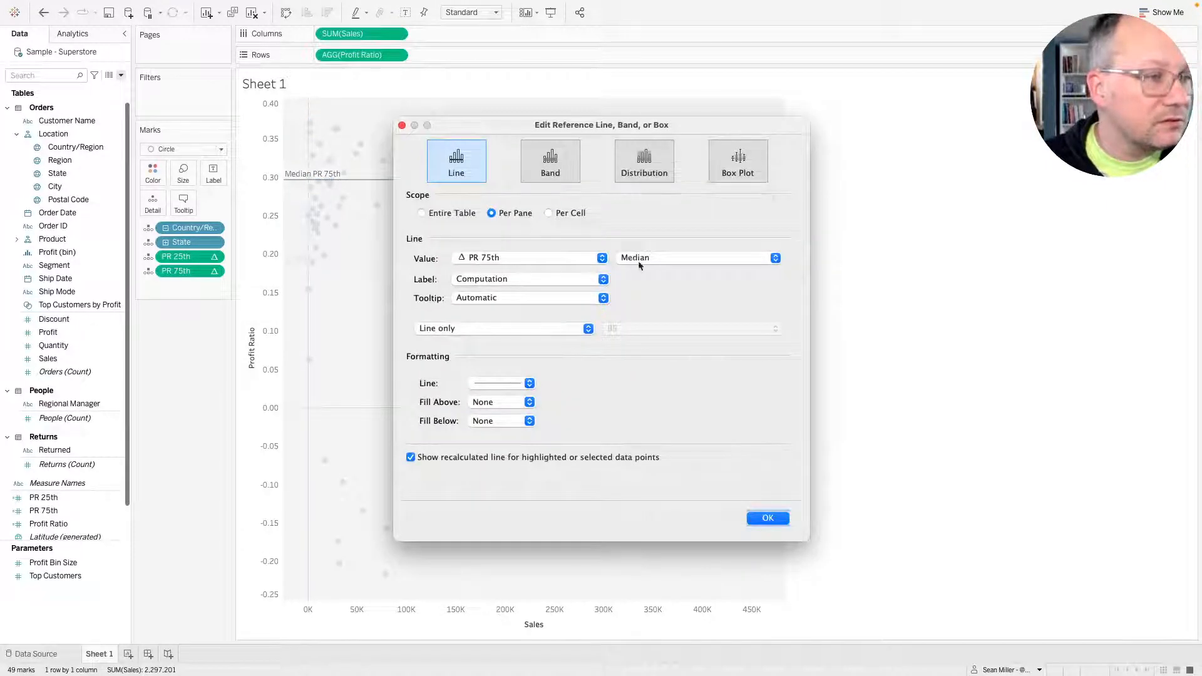
click(641, 260)
click(640, 249)
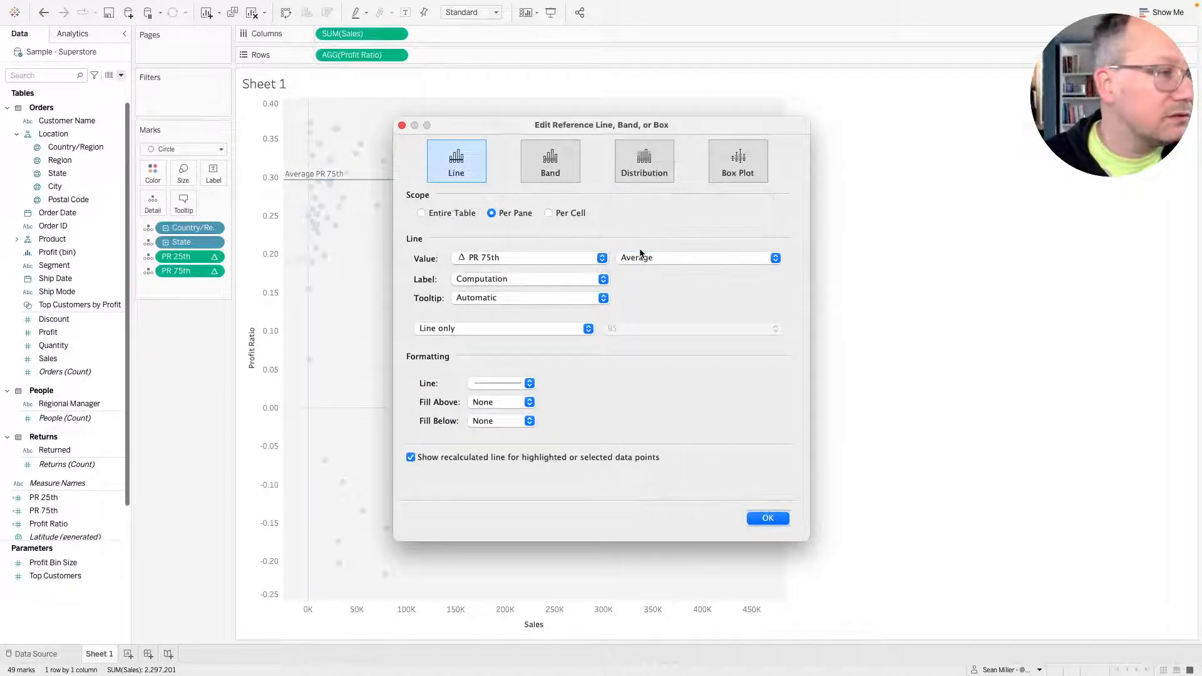
Try the Maximum, Minimum and Constant aggregations for the reference line, and restore it to the average of PR 75th.
click(647, 257)
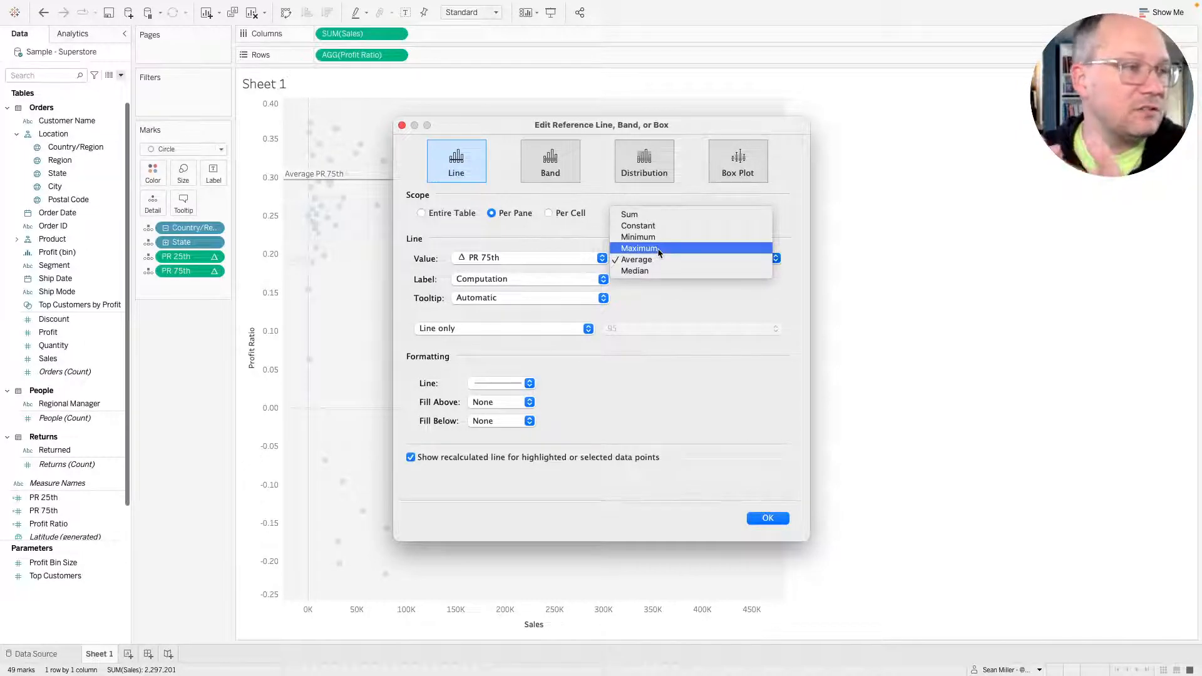
click(658, 249)
click(658, 258)
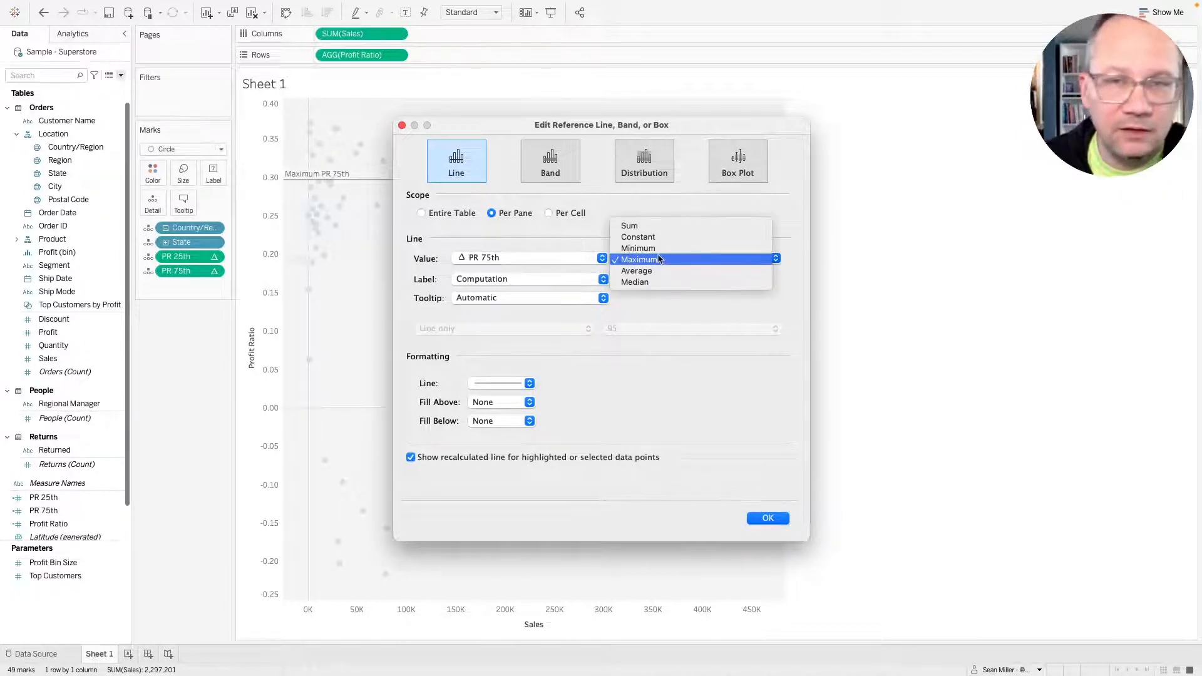
click(639, 248)
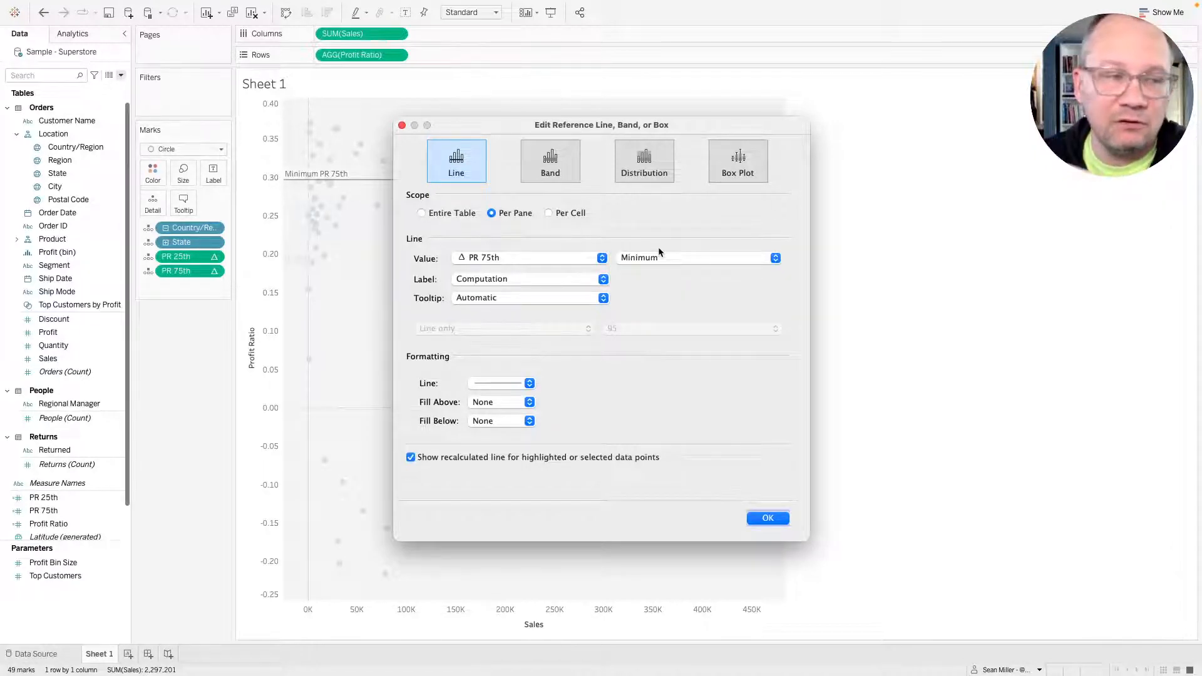
click(657, 259)
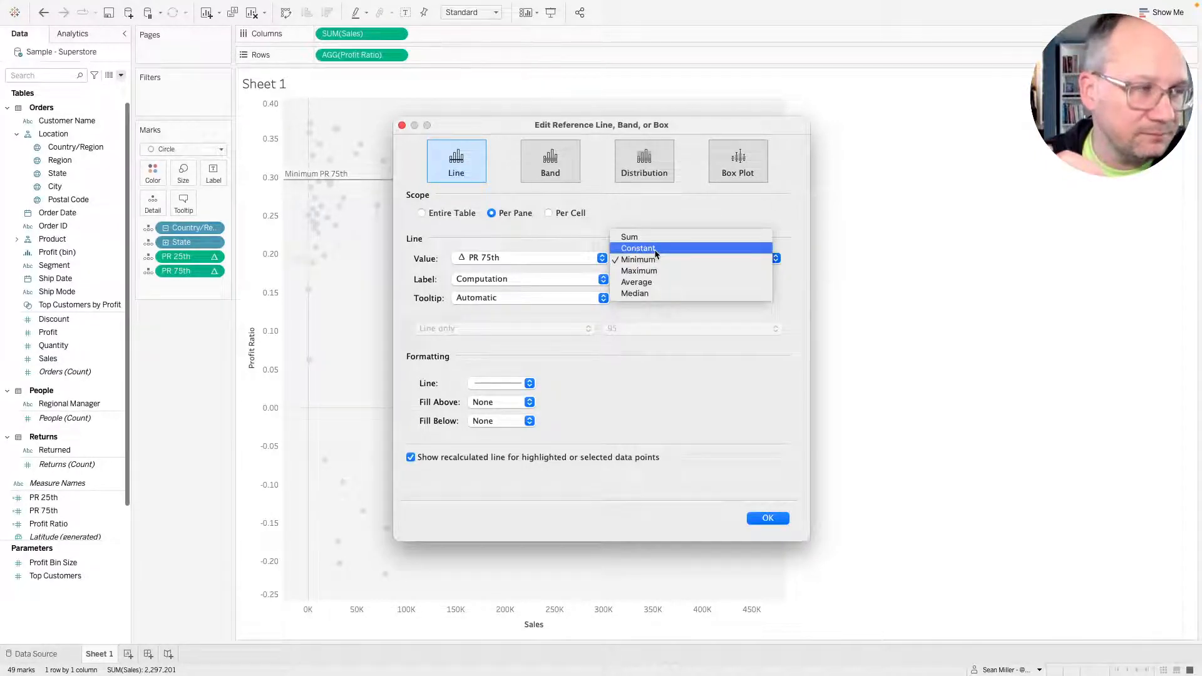
click(656, 249)
click(652, 260)
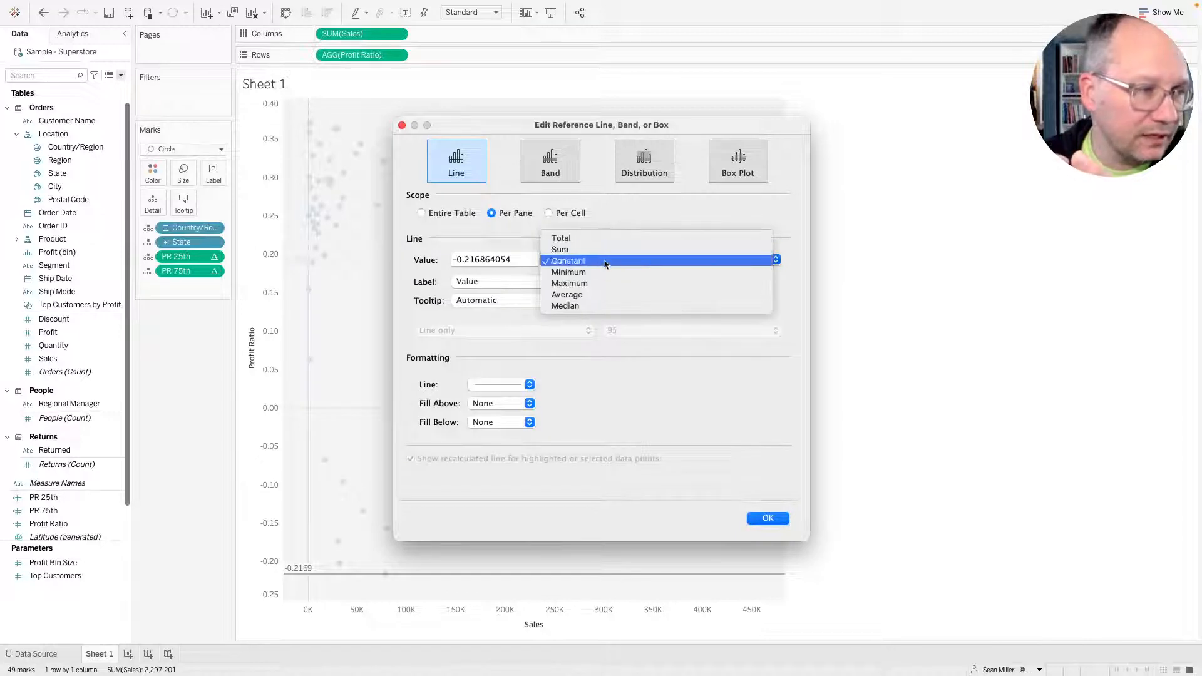
click(584, 296)
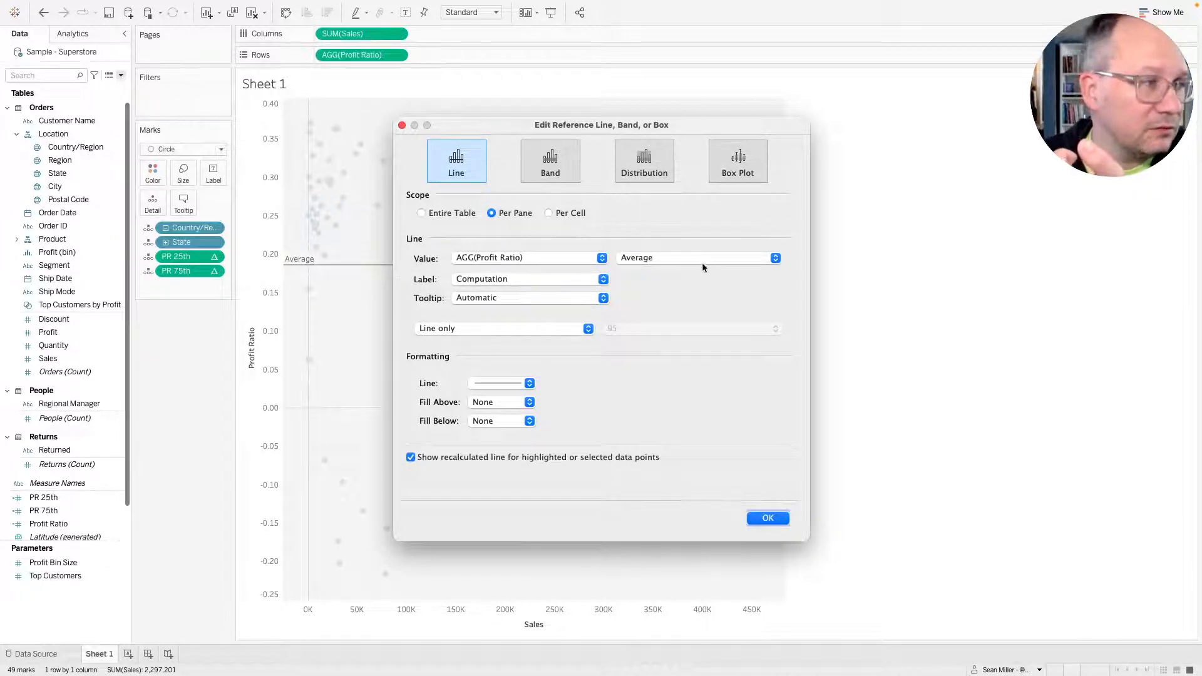
click(558, 257)
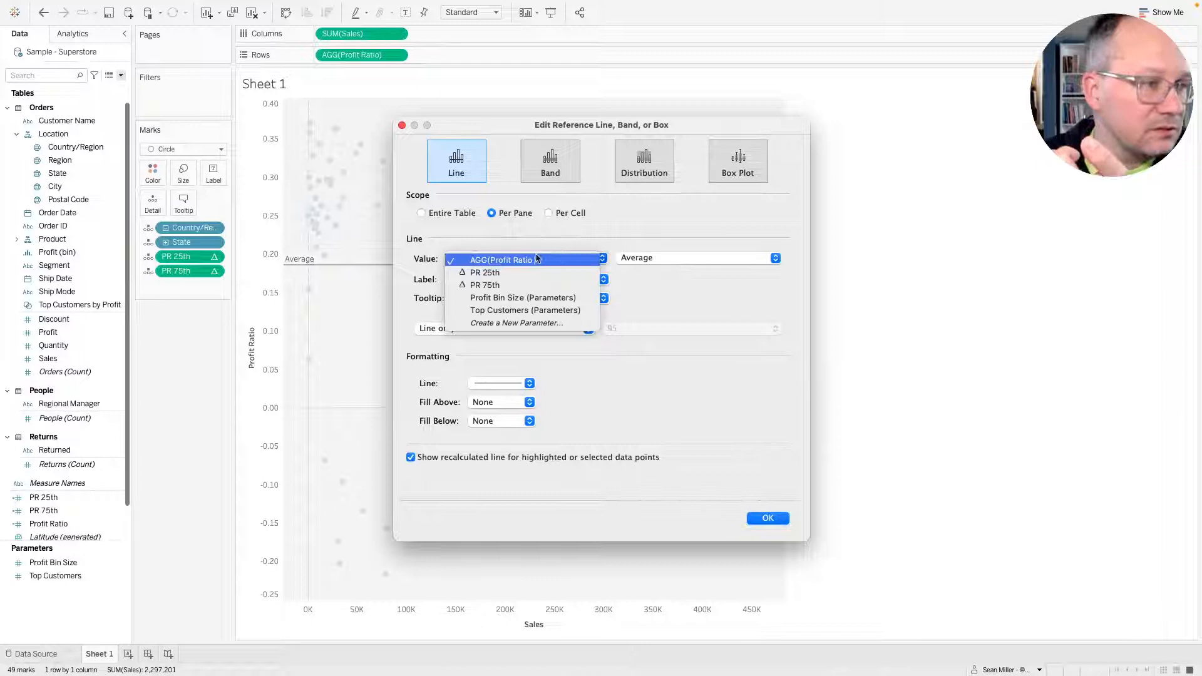
click(496, 284)
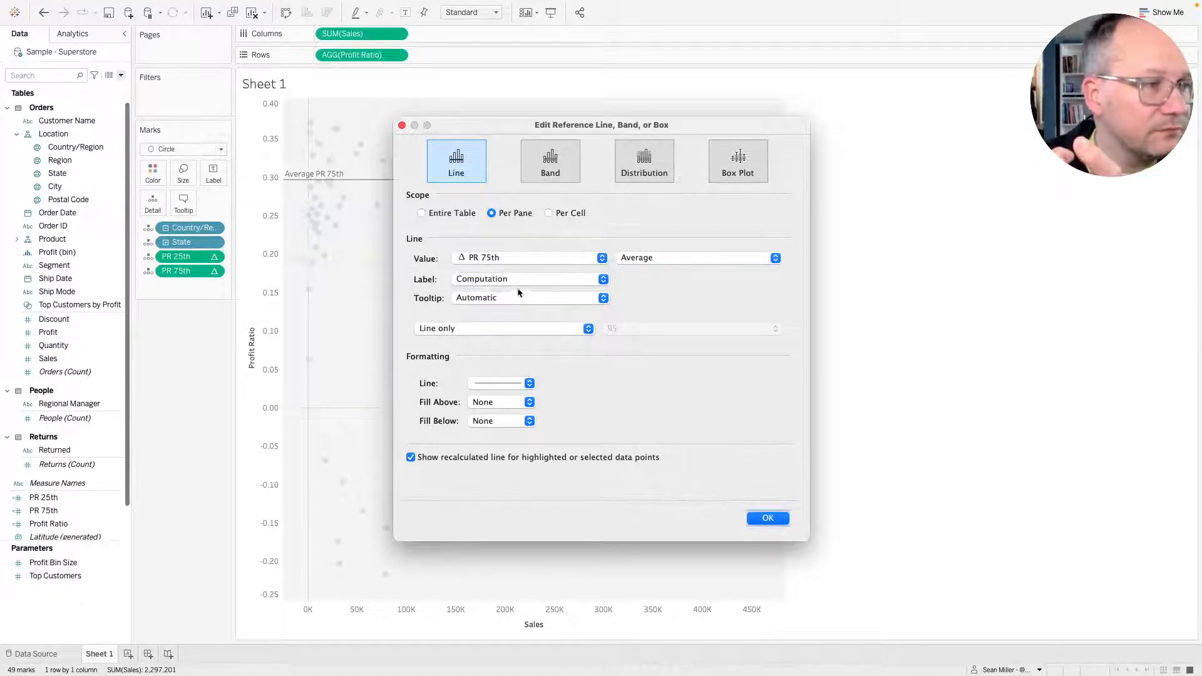
Set the label, tooltip and line style of the PR 75th reference line to None.
click(502, 279)
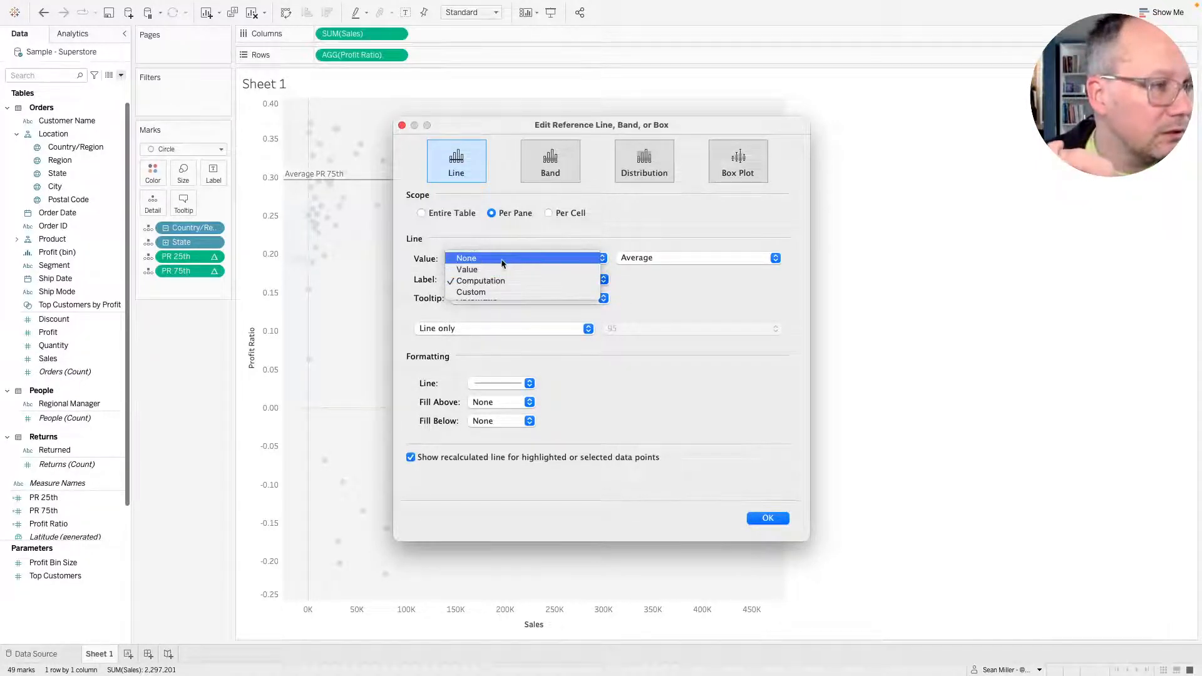
click(502, 264)
click(485, 298)
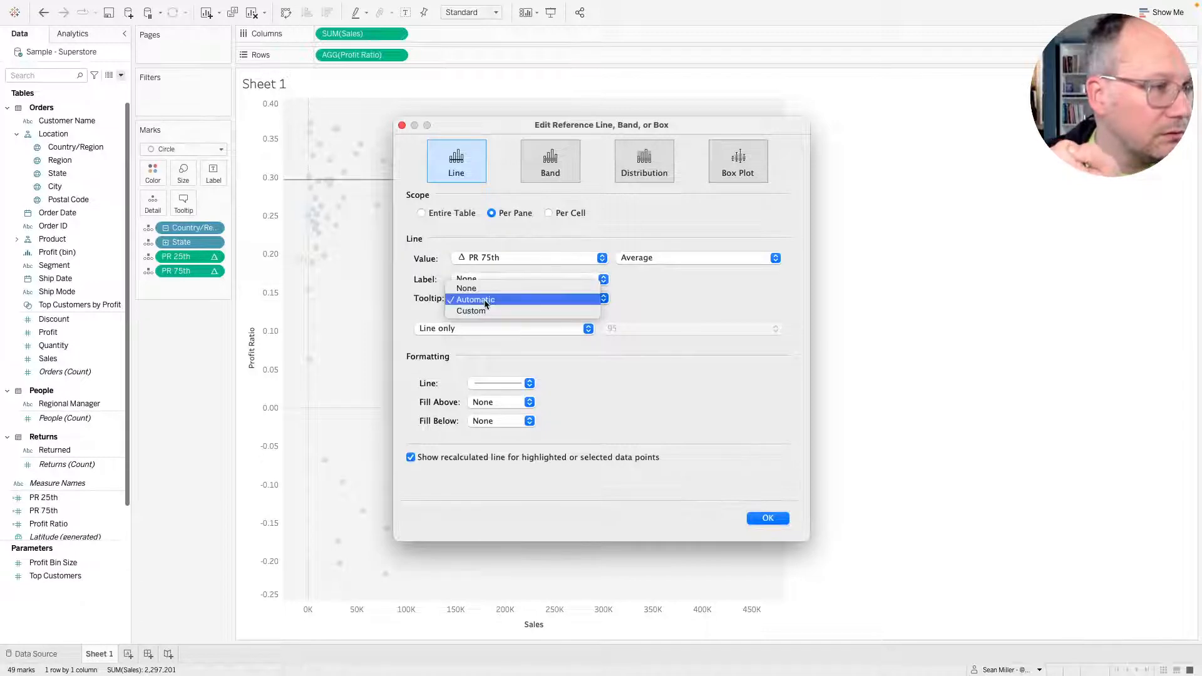
click(525, 288)
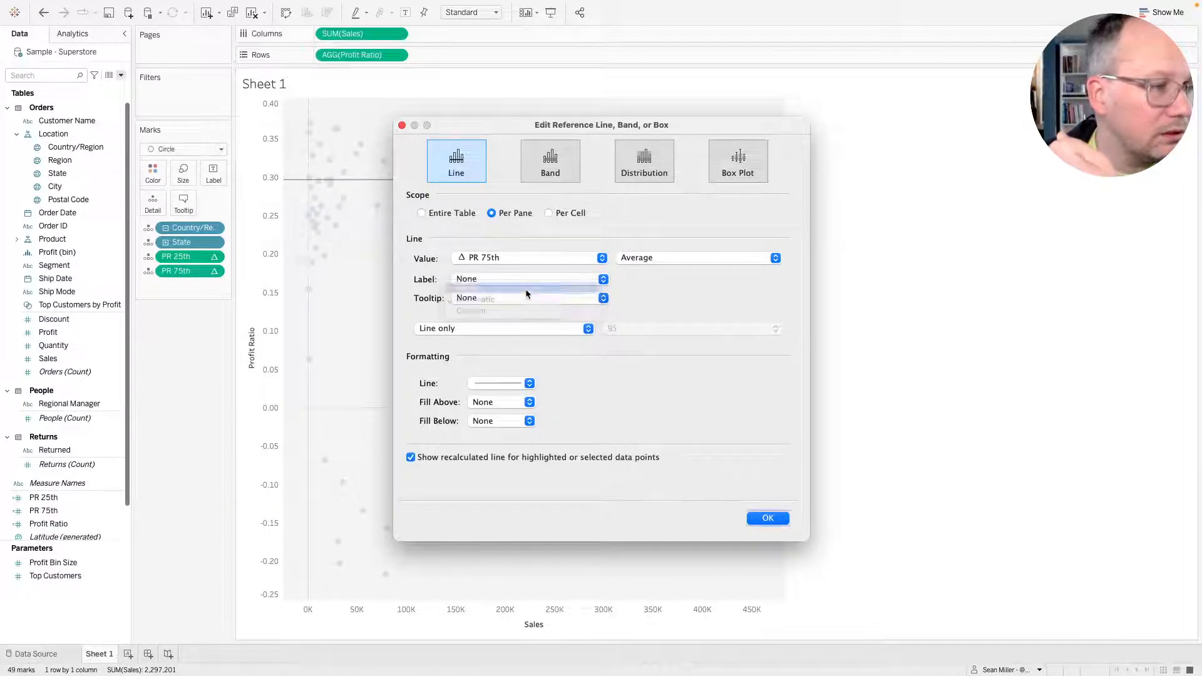
click(511, 383)
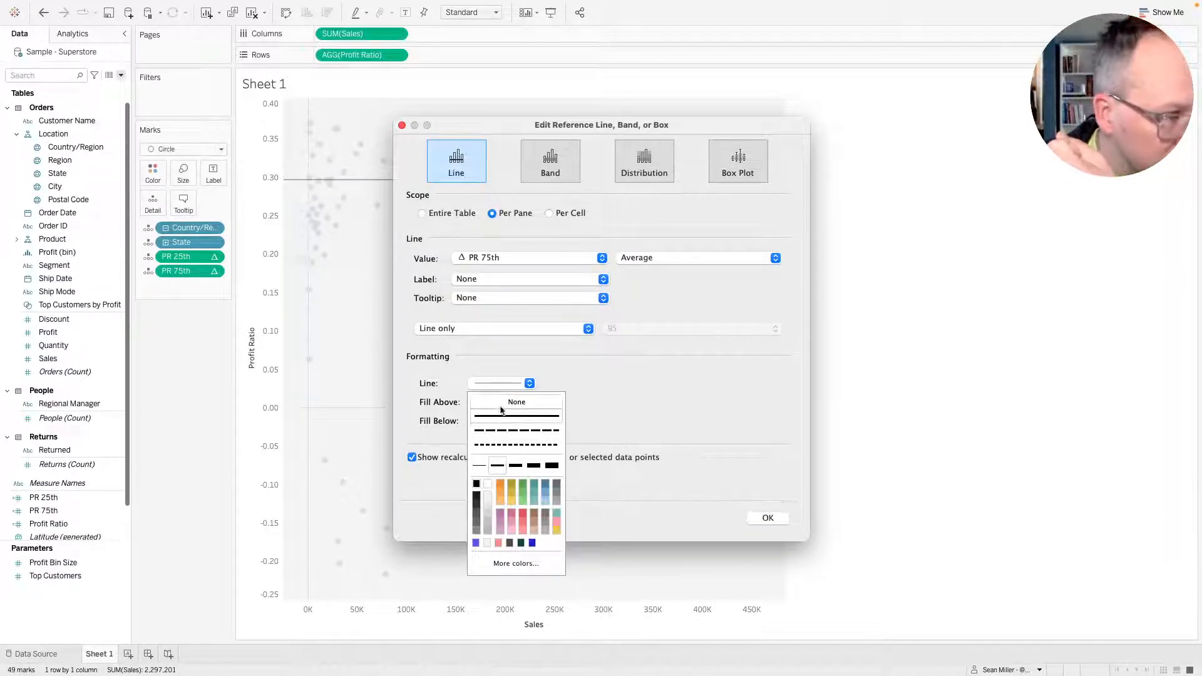
click(500, 404)
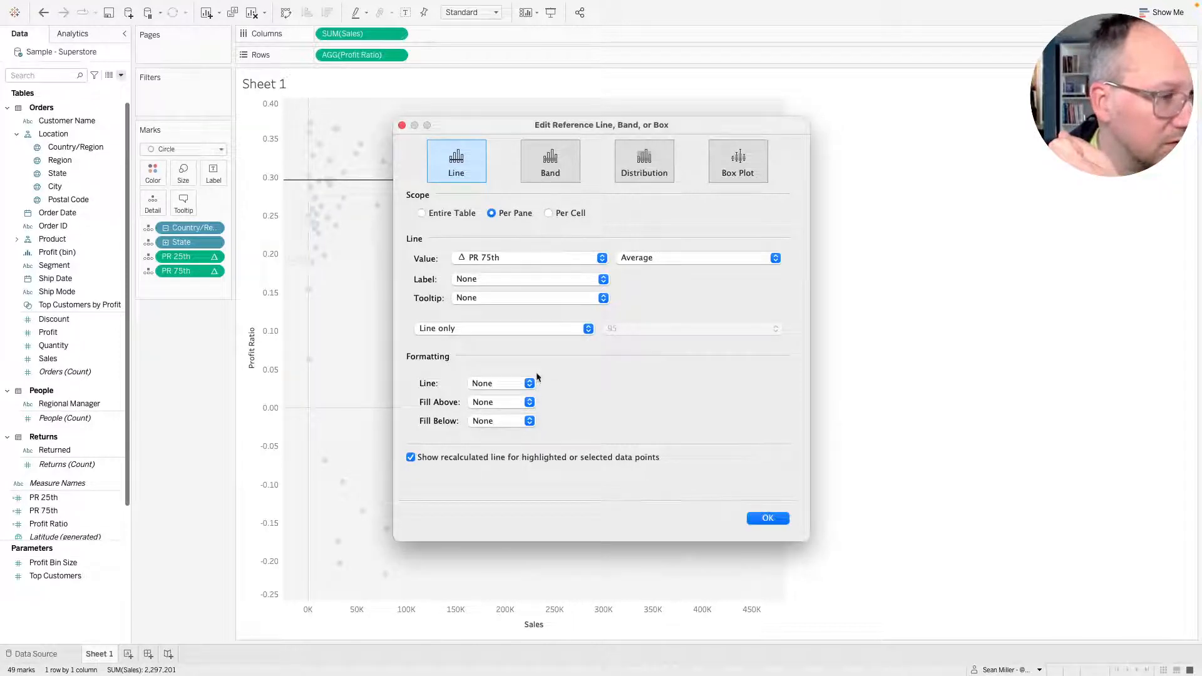
Fill the area above the PR 75th line with white and turn off the recalculated line for highlighted or selected data points.
click(495, 404)
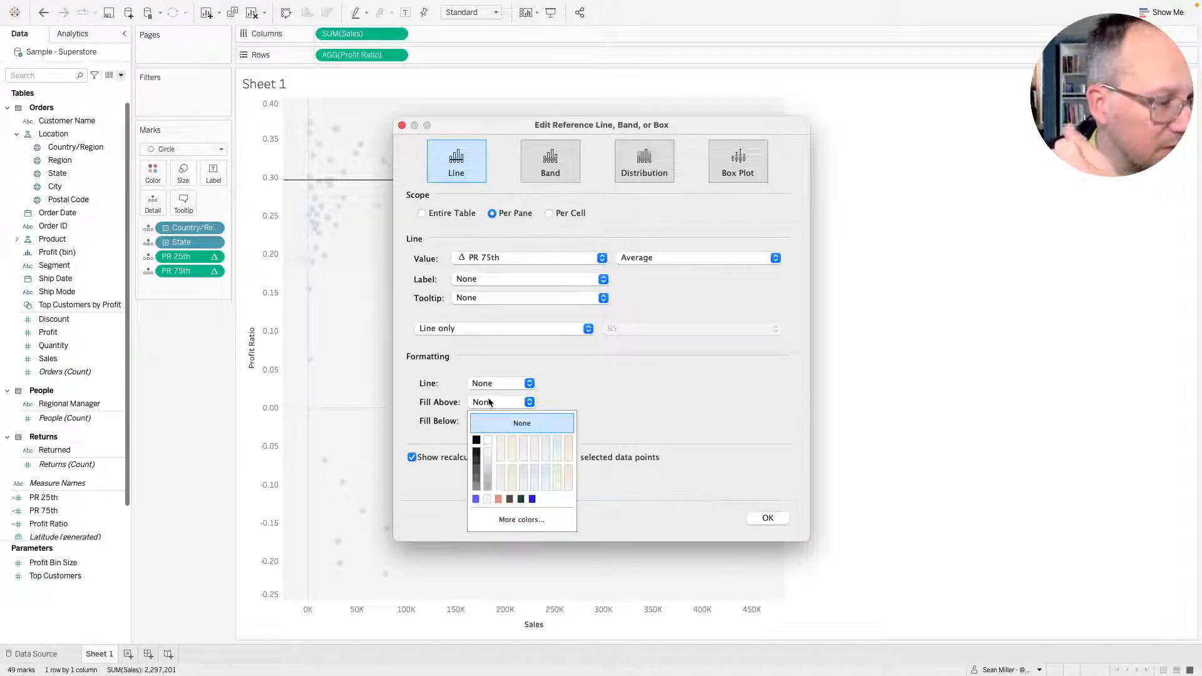
click(488, 441)
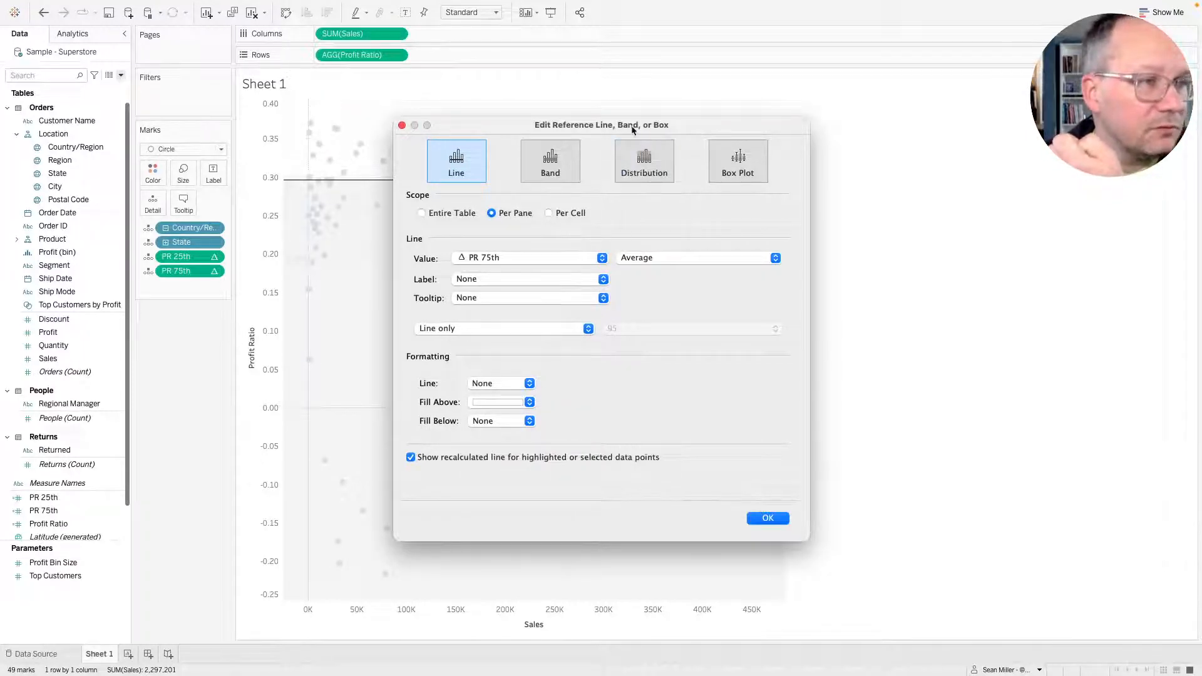
drag(633, 130, 970, 125)
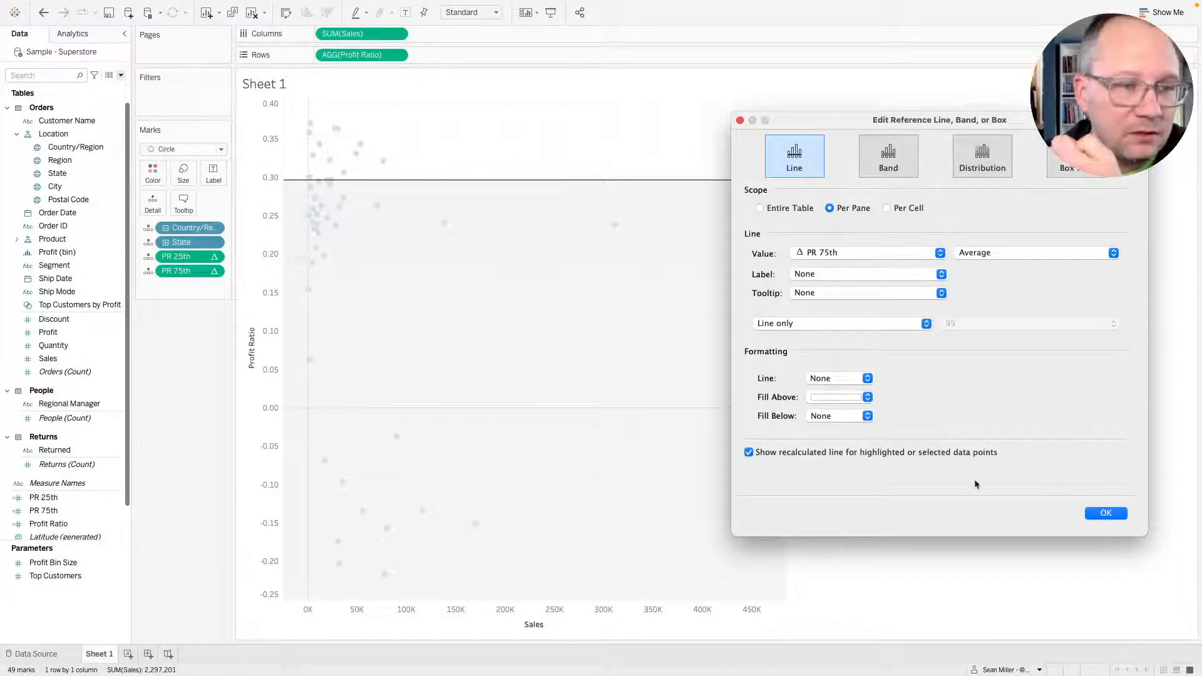
click(787, 457)
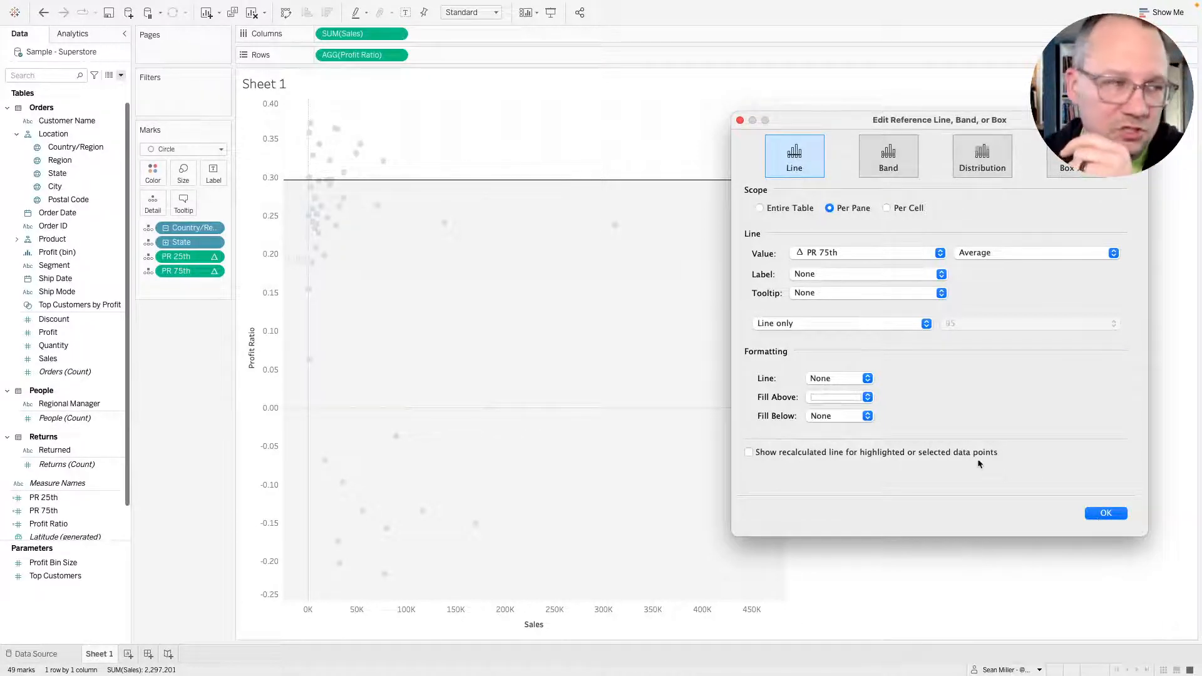
Try the PR 75th line without a fill above it, and reapply the white fill.
click(867, 399)
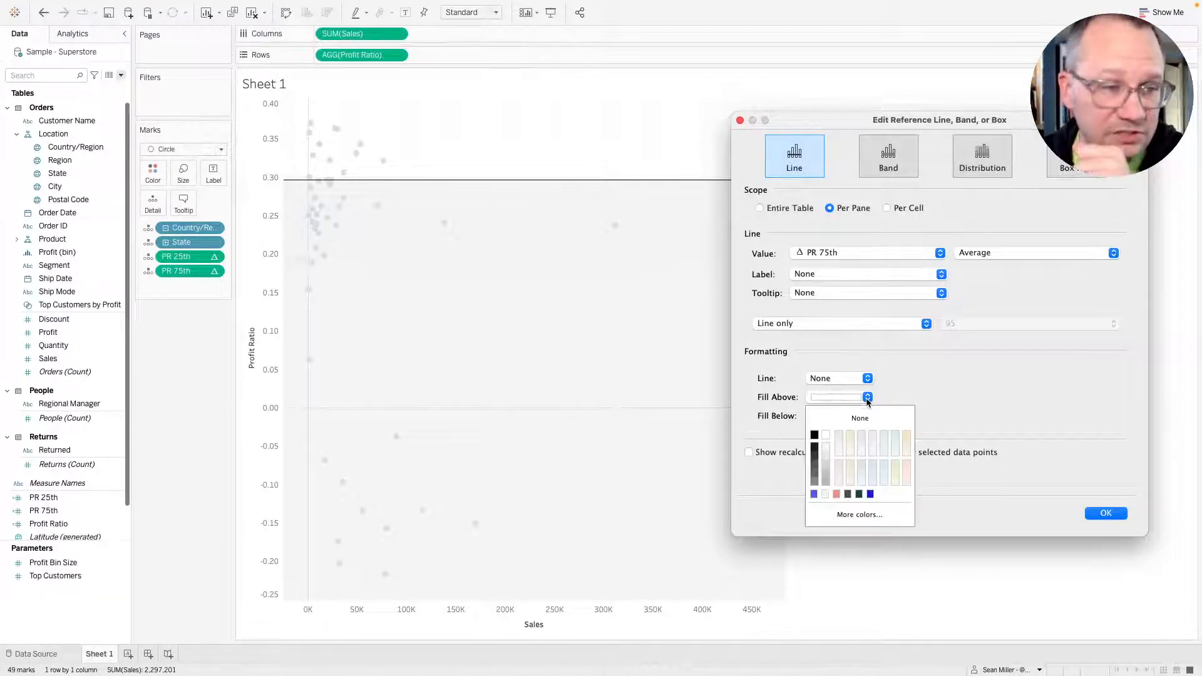
click(863, 416)
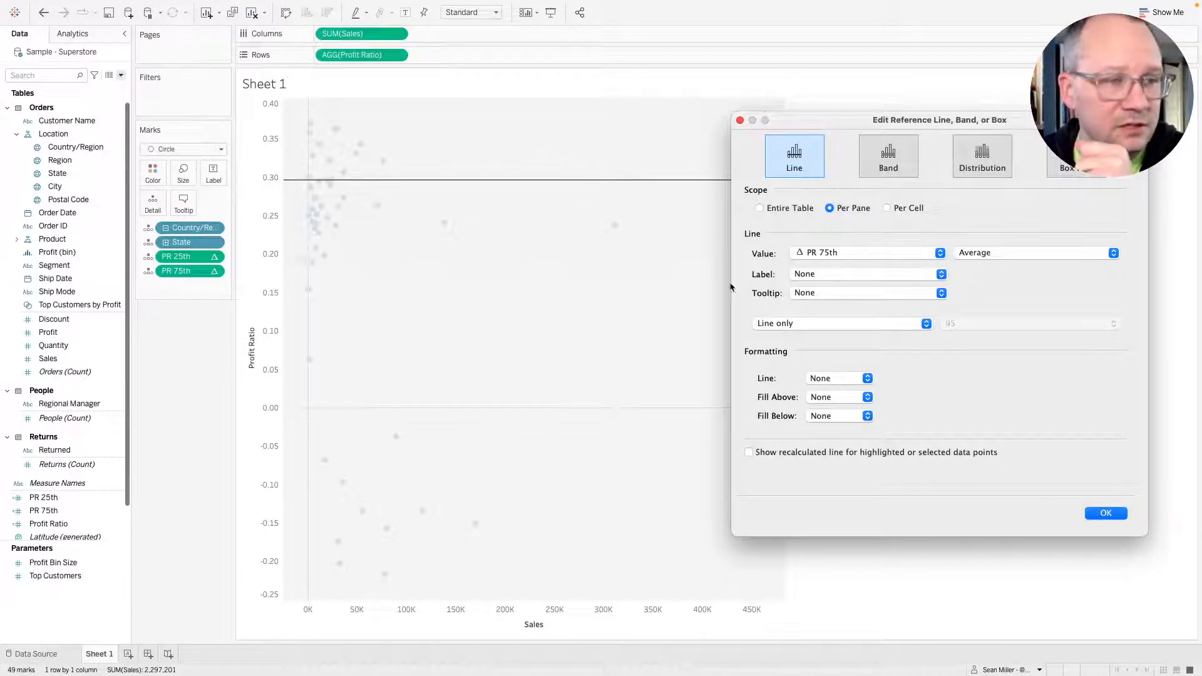
click(852, 398)
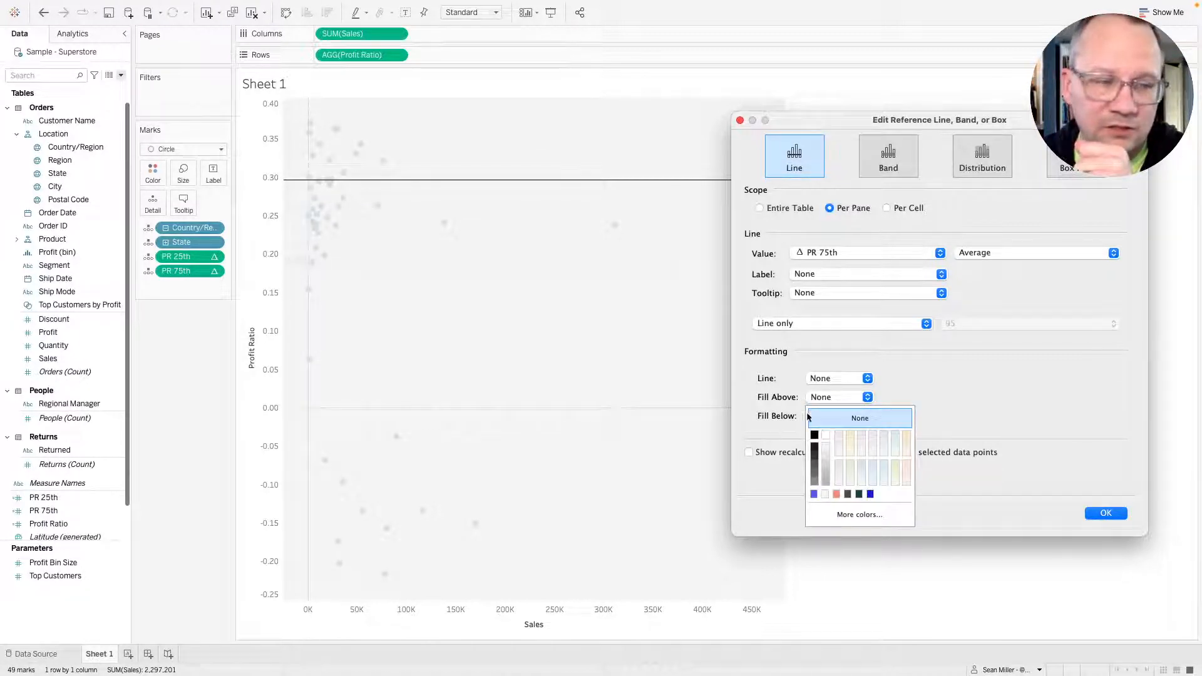
click(826, 437)
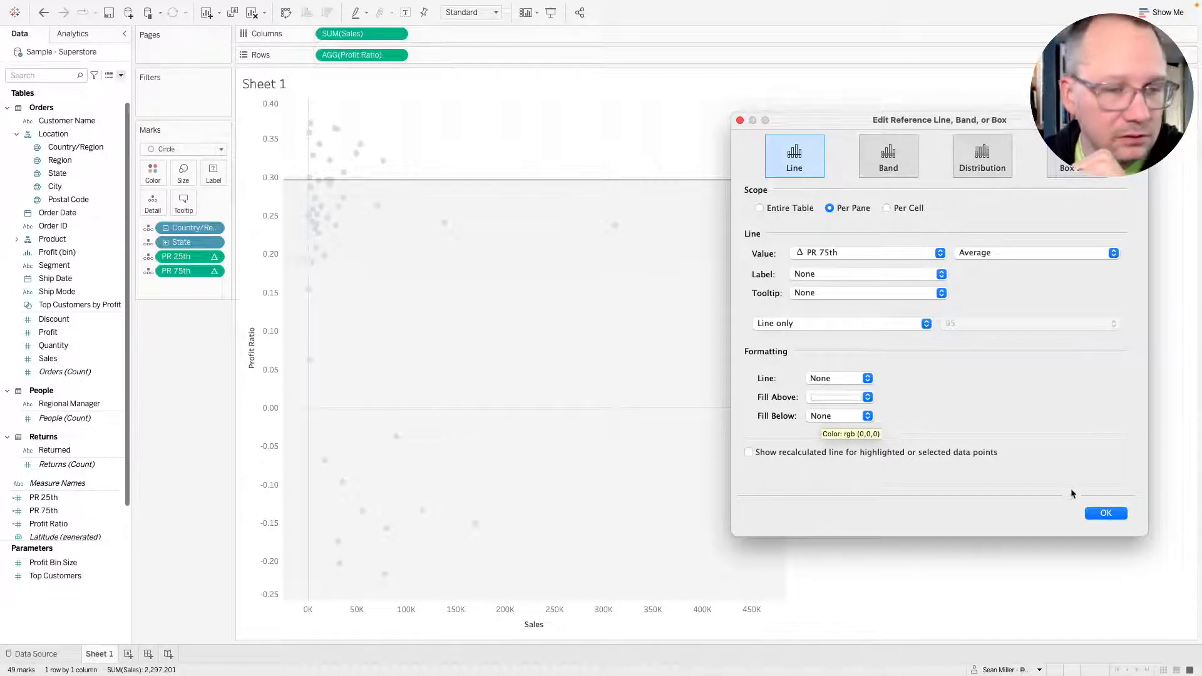
Fill the area below the PR 75th line with the custom hex color F2F9F9 and apply the reference line settings.
click(842, 414)
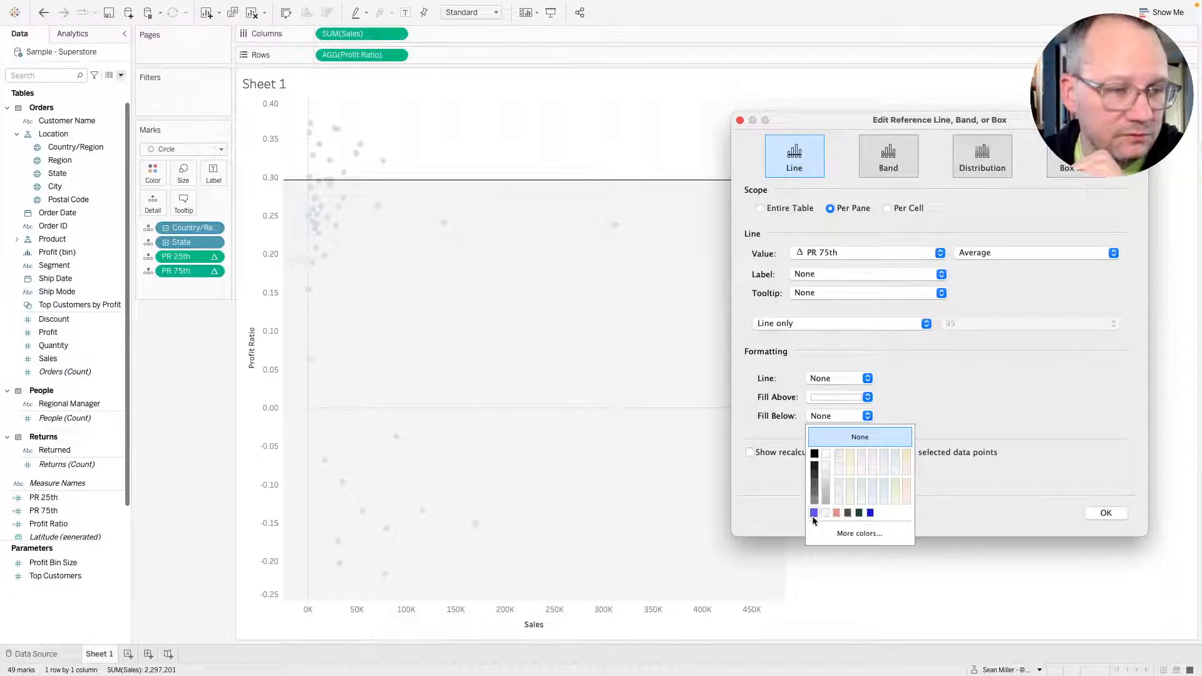
click(860, 533)
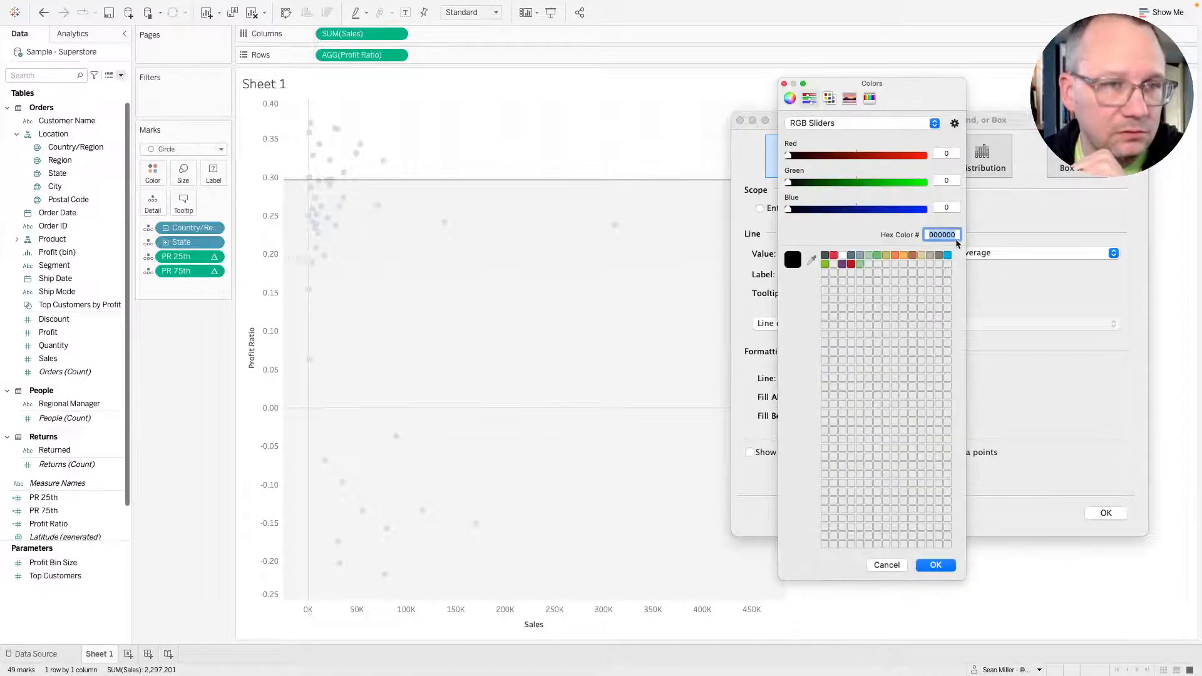
text(f2)
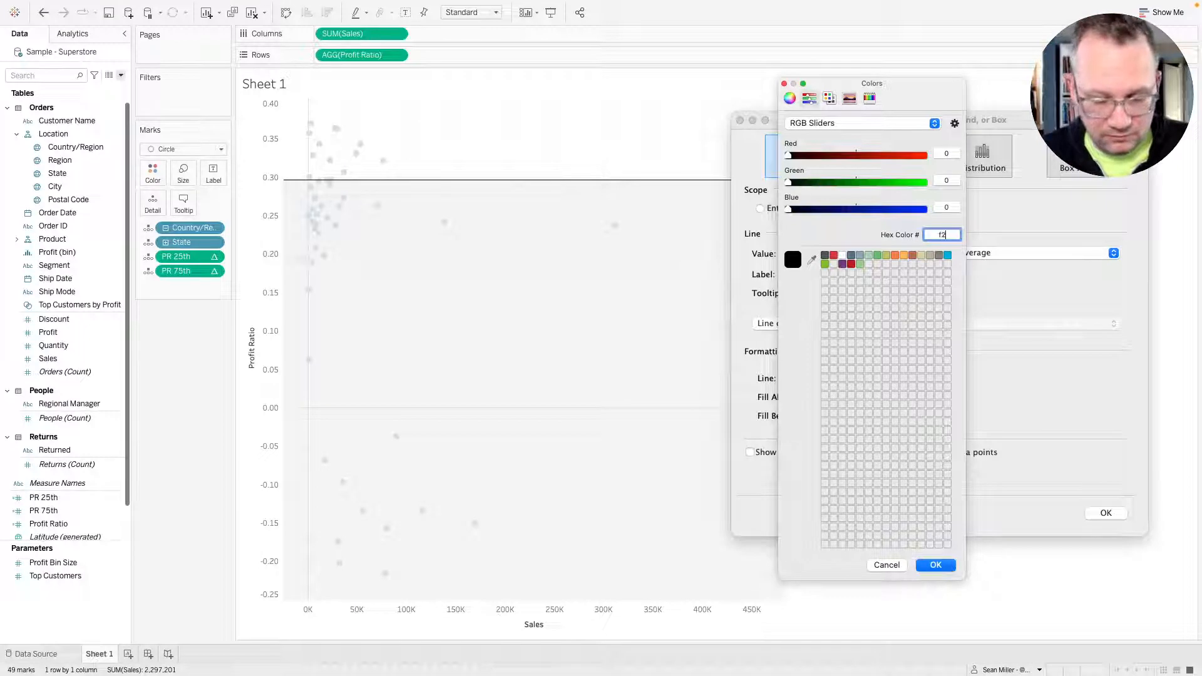
text(f9f9)
key(Return)
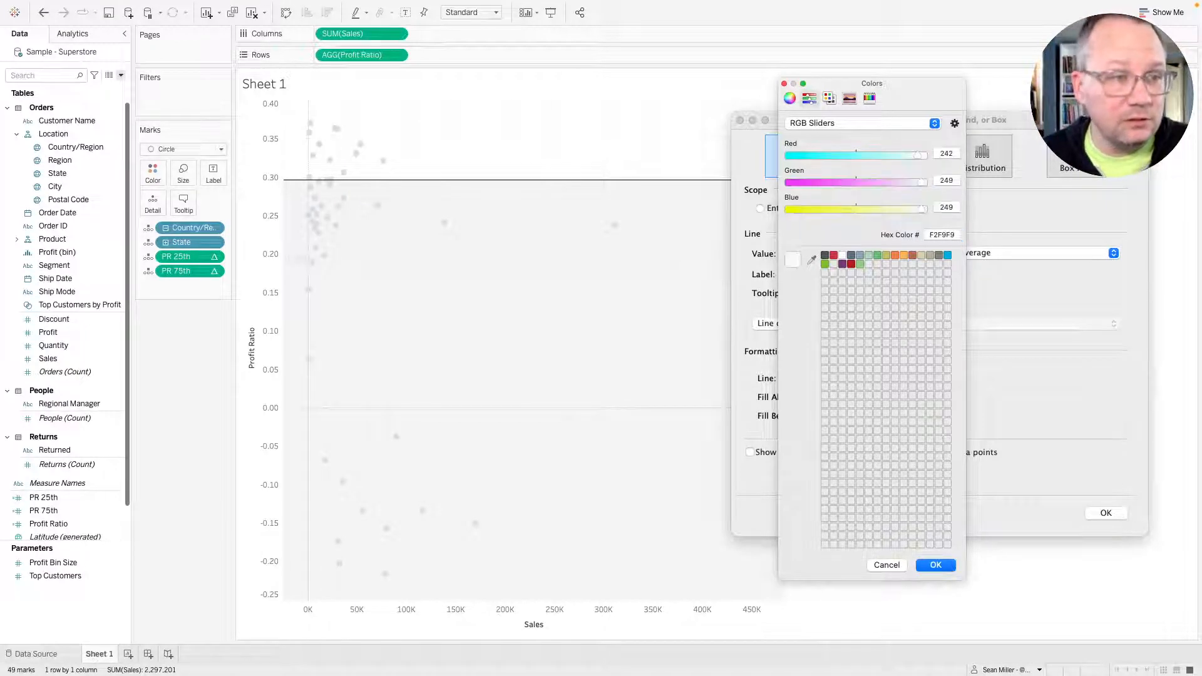
click(936, 565)
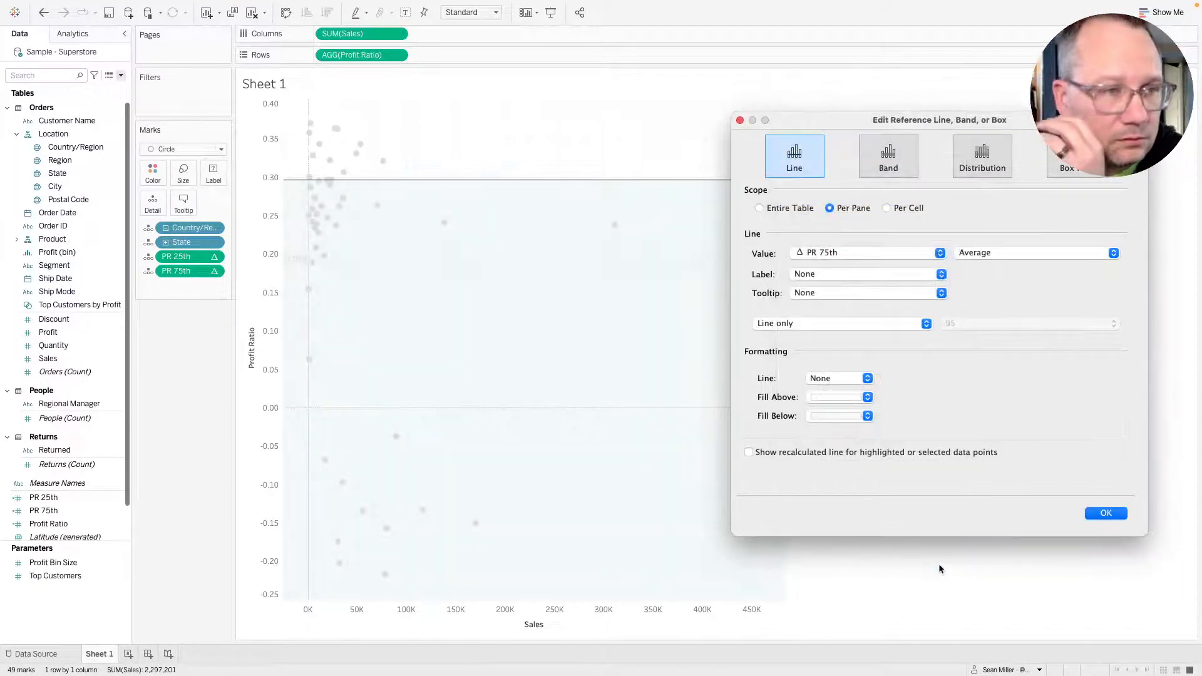
click(1112, 515)
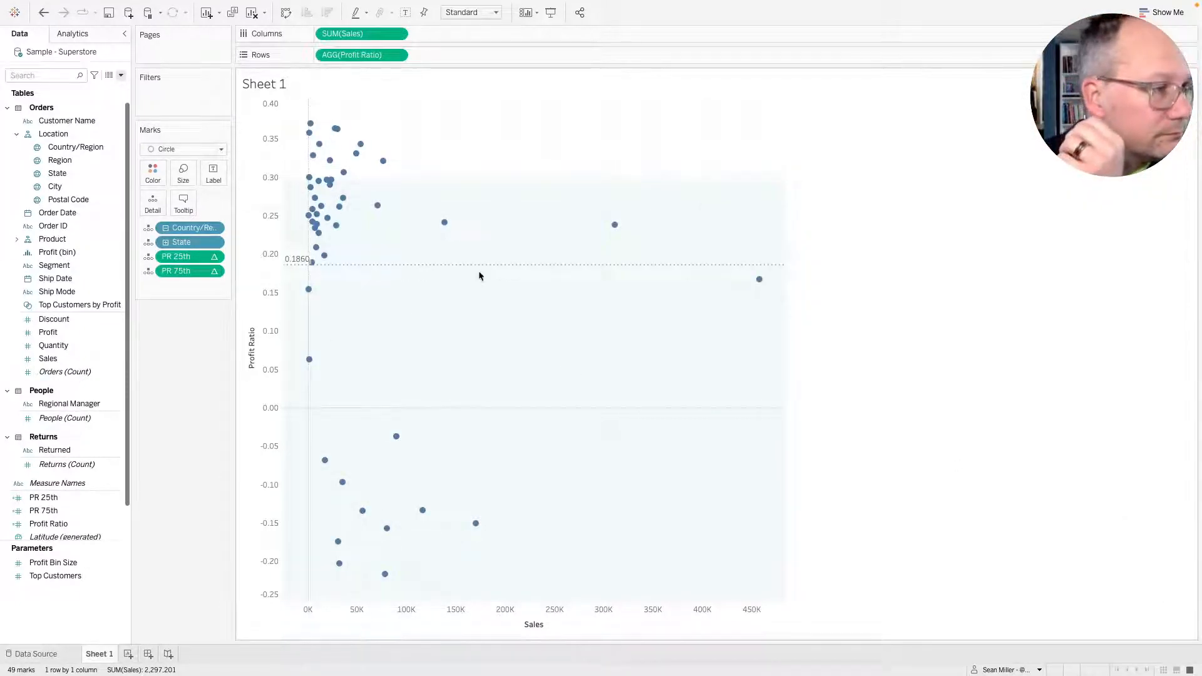
Fill the area below the average Profit Ratio reference line with white and base the line on PR 25th.
click(482, 269)
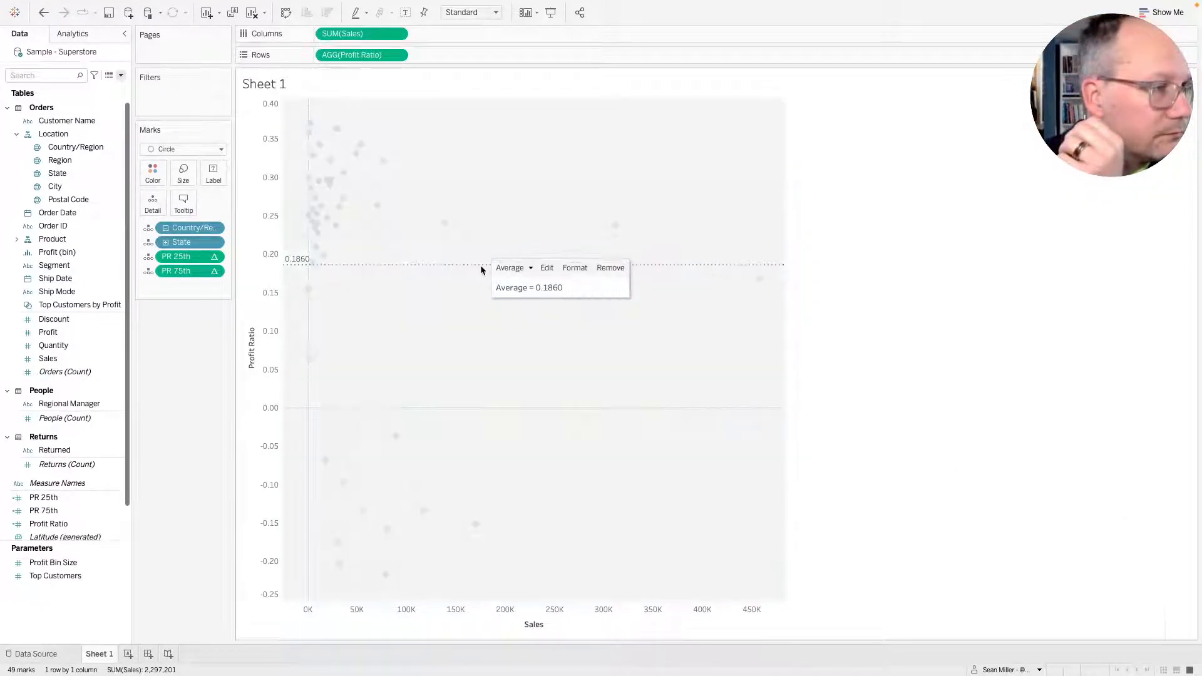
click(547, 270)
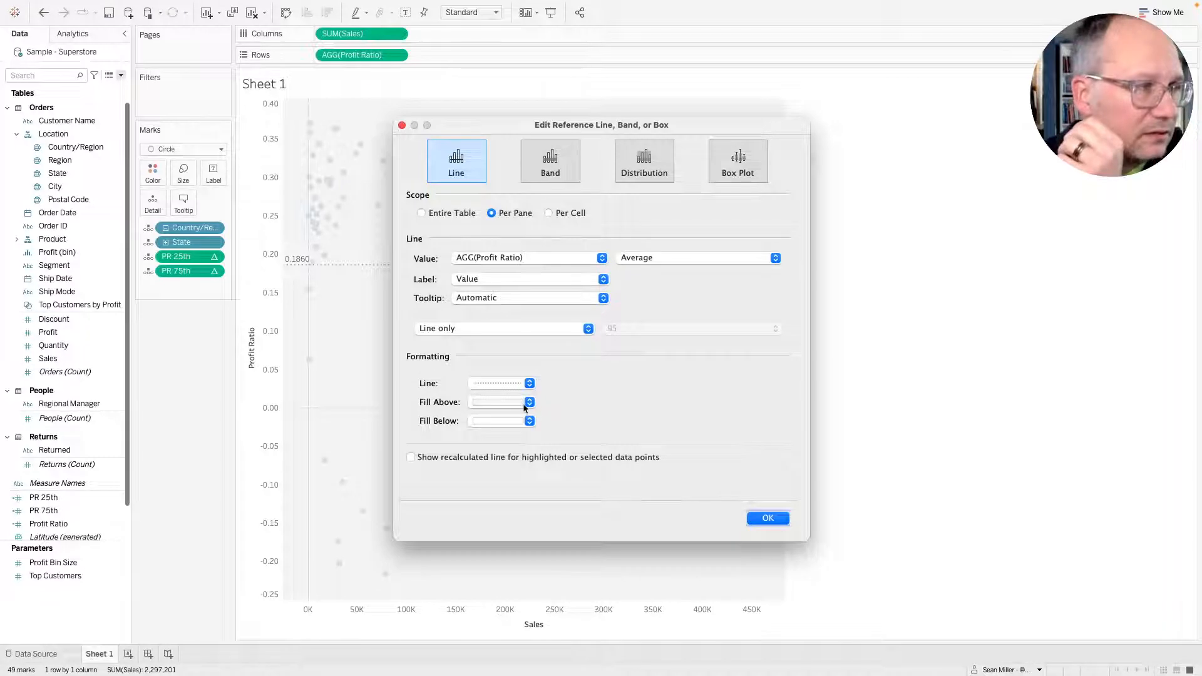
click(491, 423)
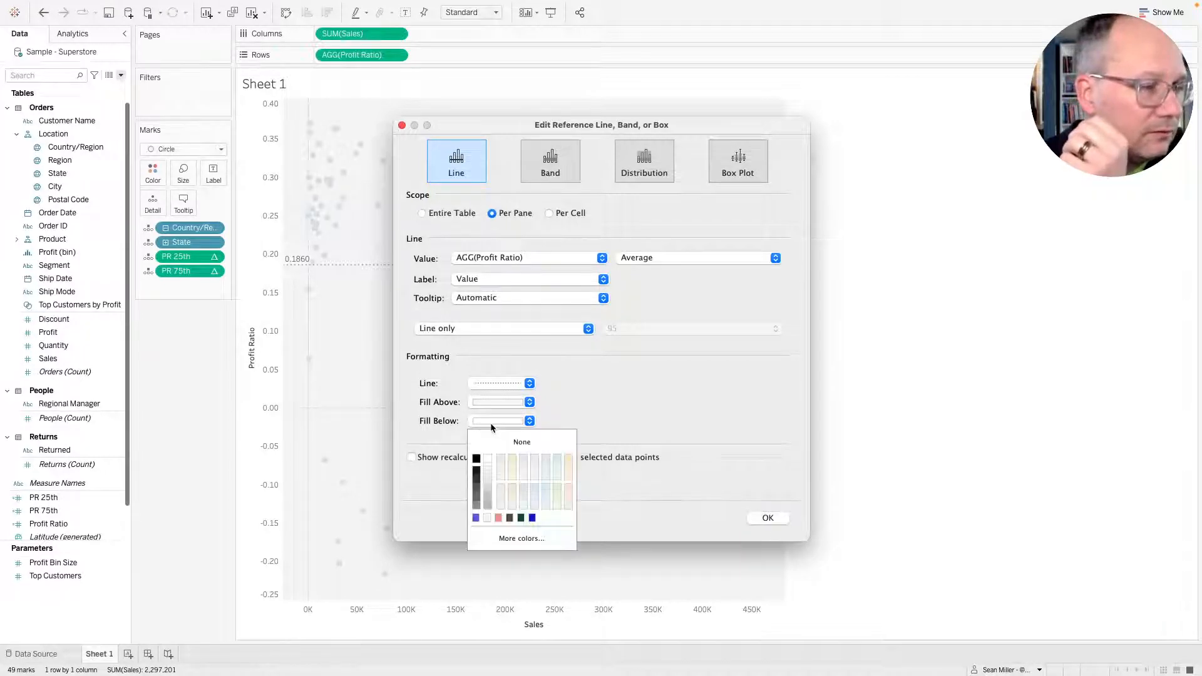
click(488, 458)
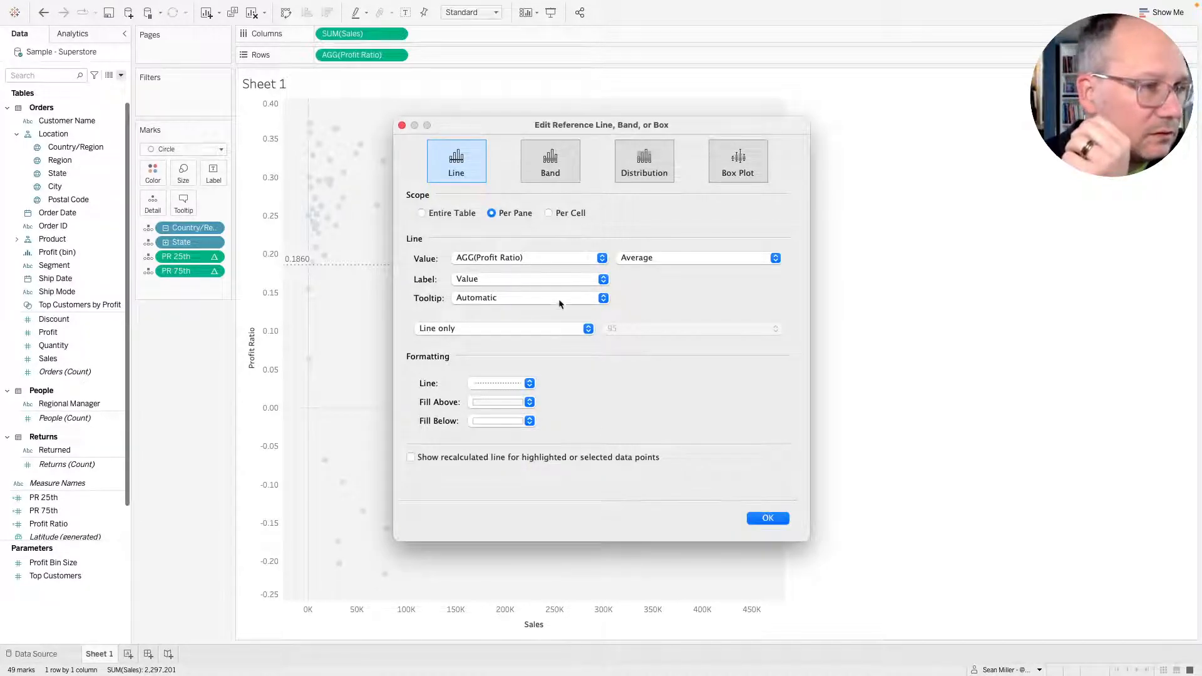
click(602, 258)
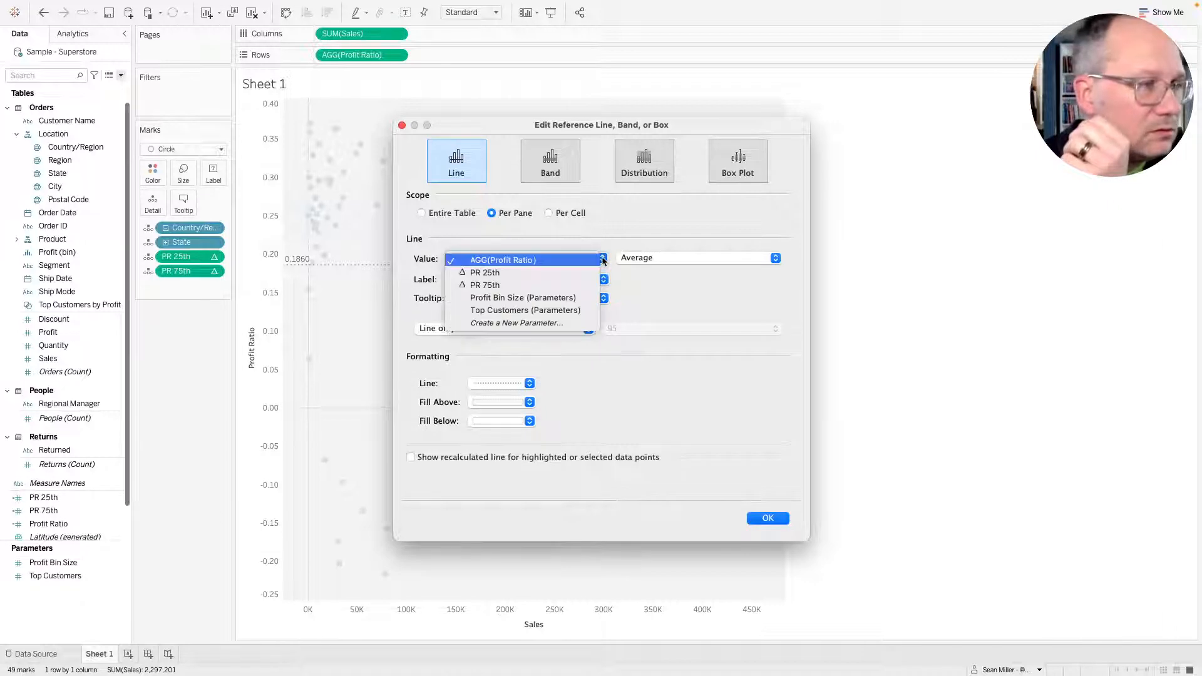
click(494, 273)
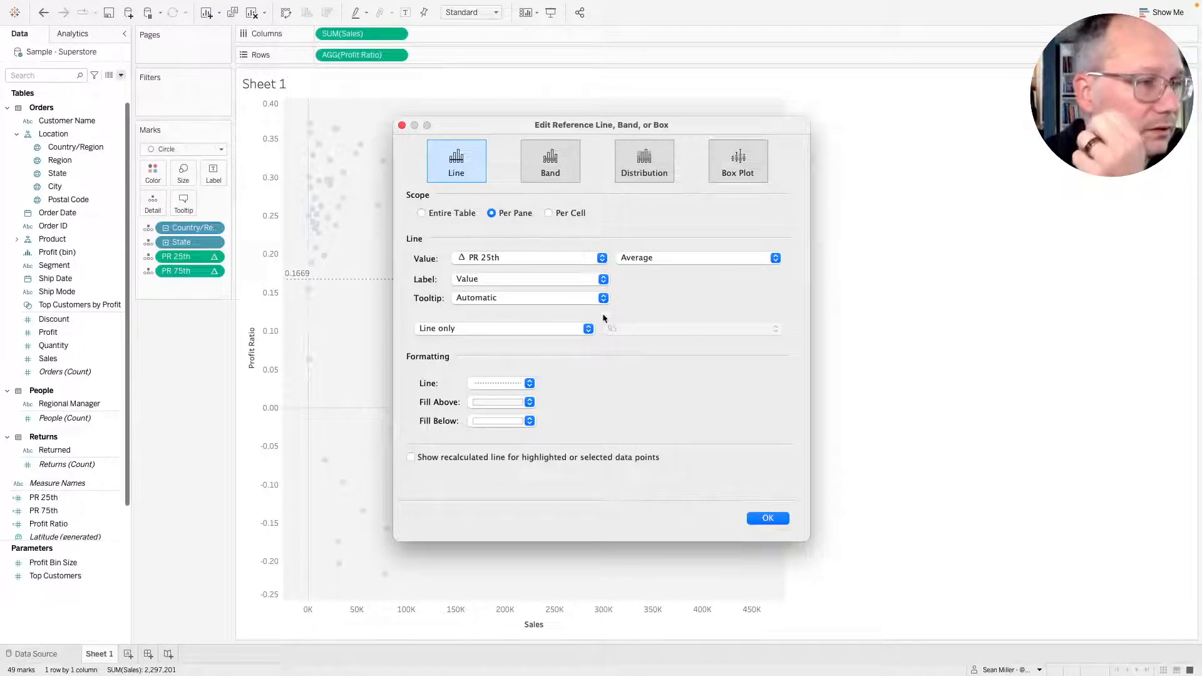
Set the label, tooltip and line style of the PR 25th reference line to None and apply the settings.
click(510, 279)
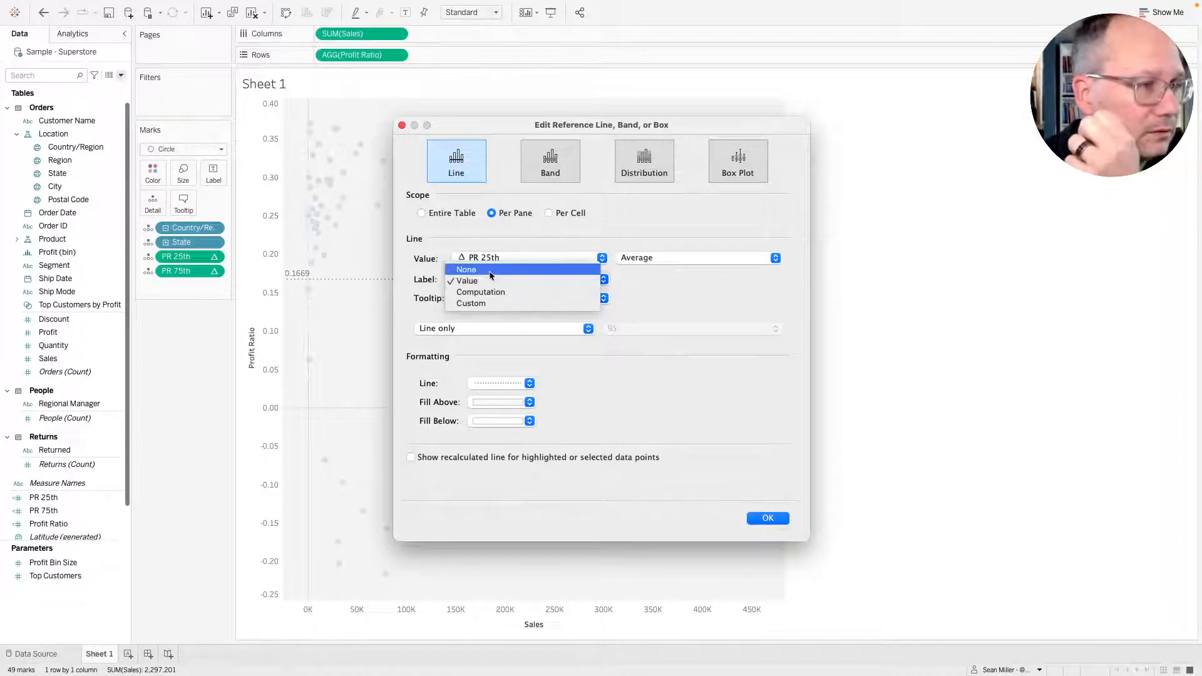
click(495, 269)
click(487, 298)
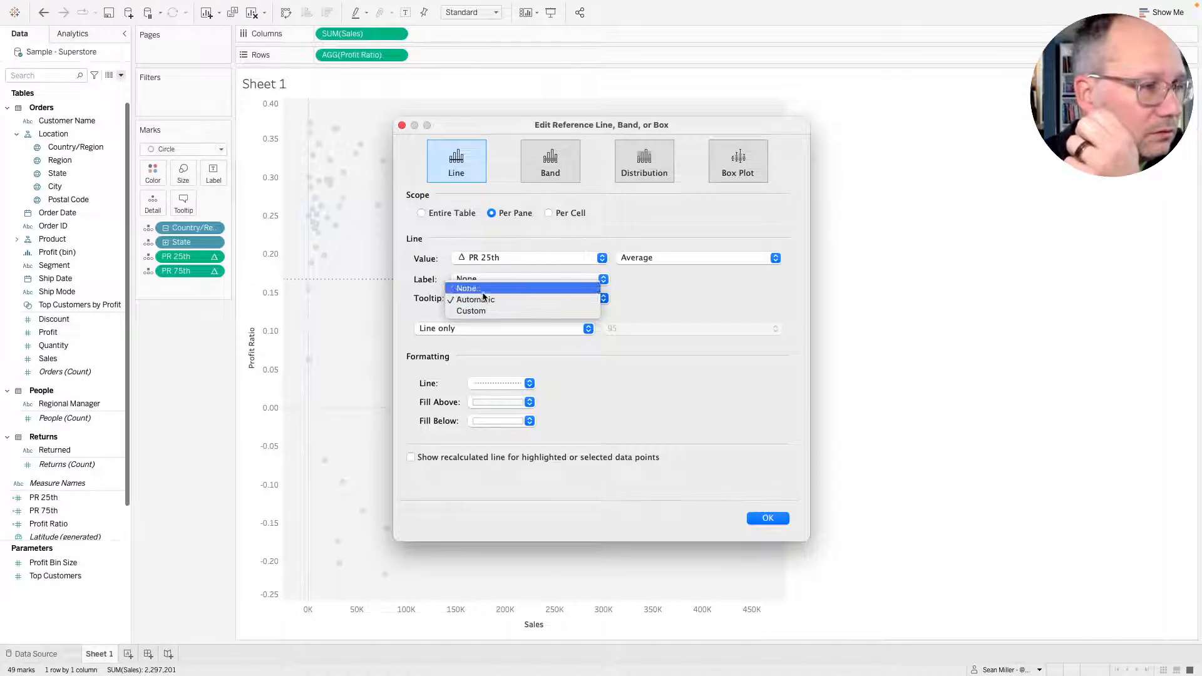
click(482, 290)
click(500, 384)
click(517, 402)
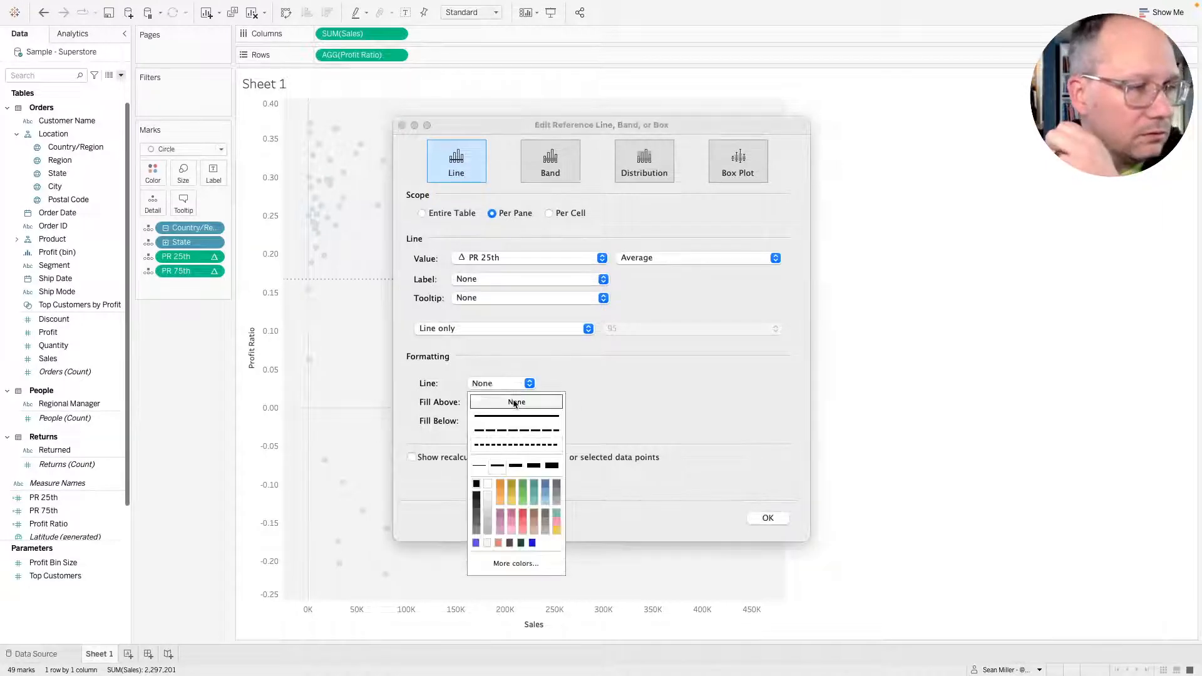
click(674, 382)
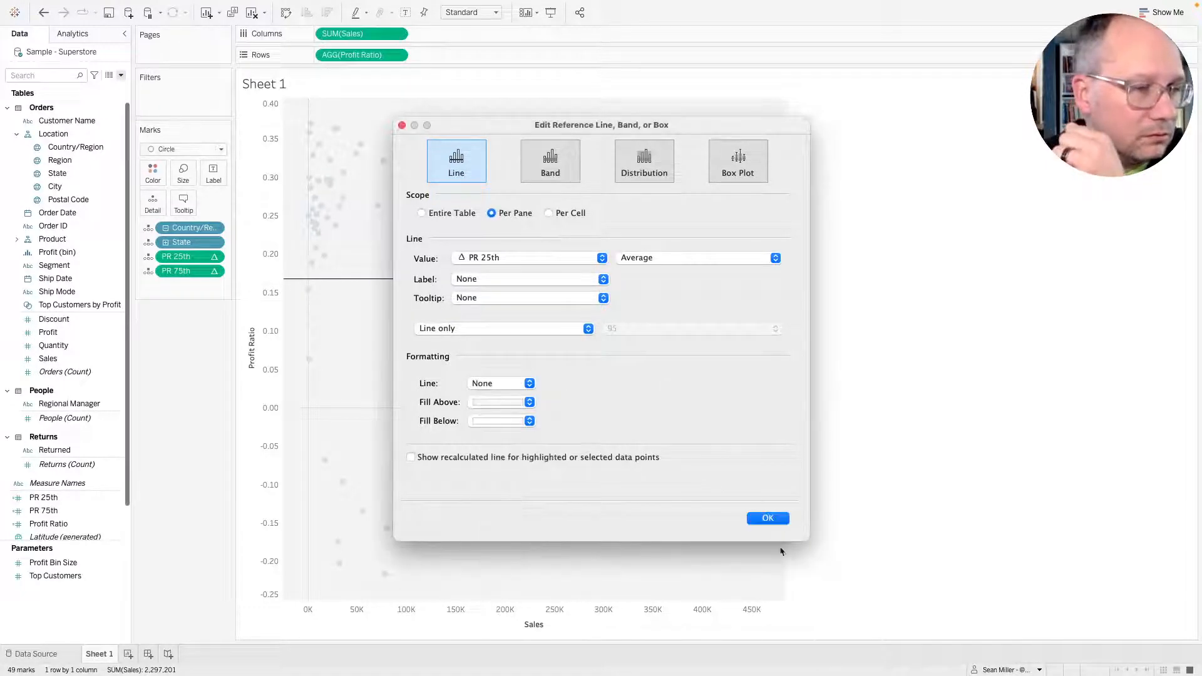
click(760, 520)
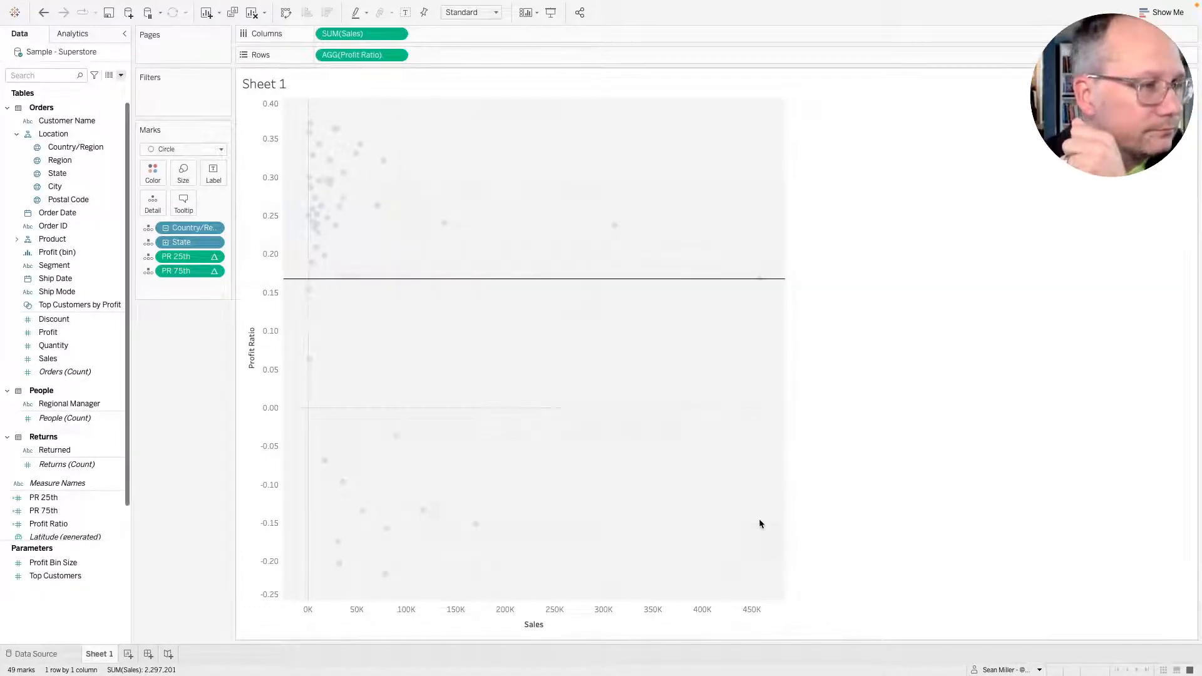
Try moving the PR 25th reference line to the front, and undo the reordering.
click(542, 280)
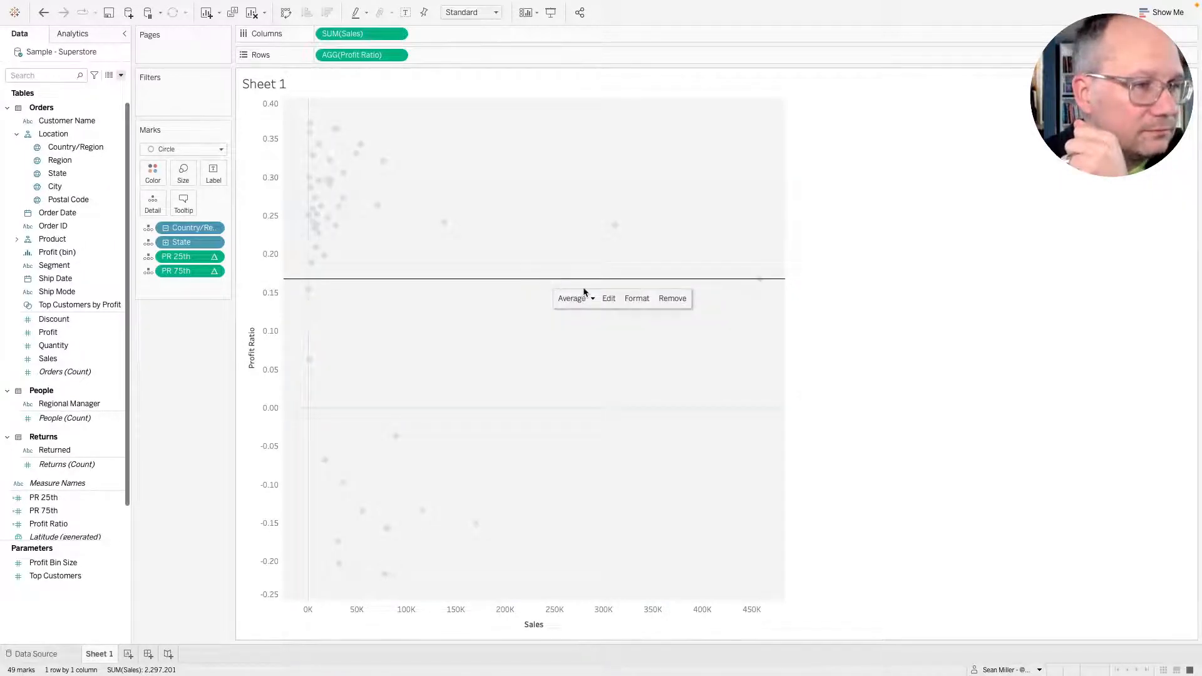
click(496, 298)
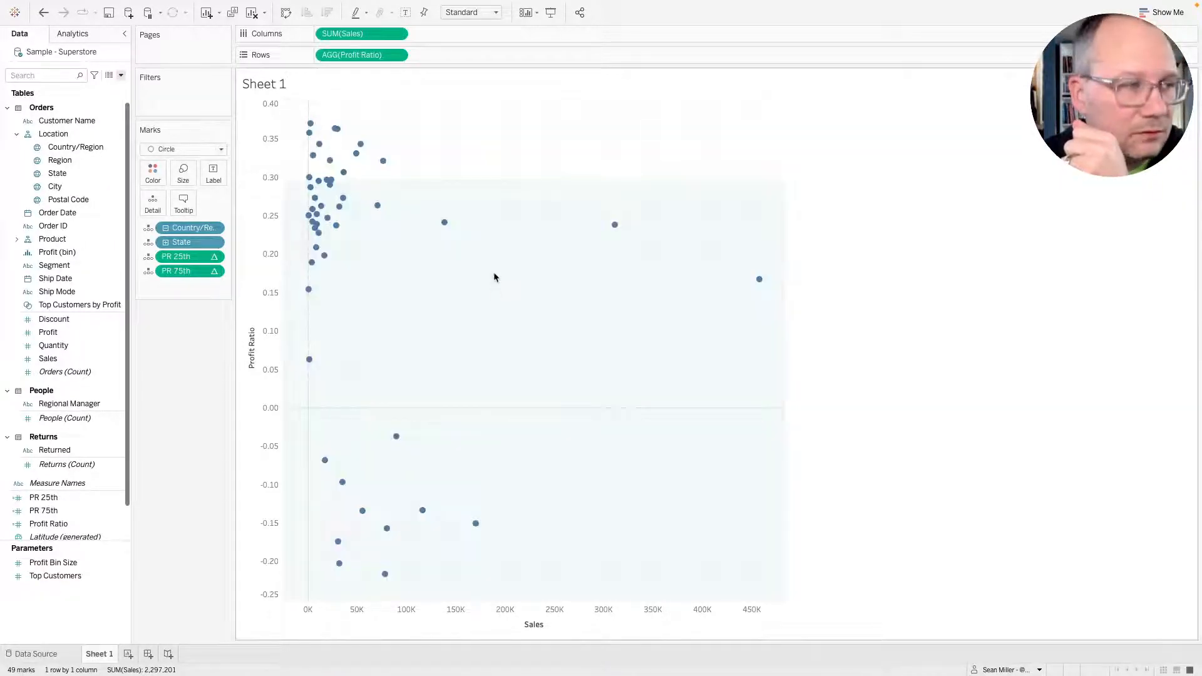
right_click(490, 283)
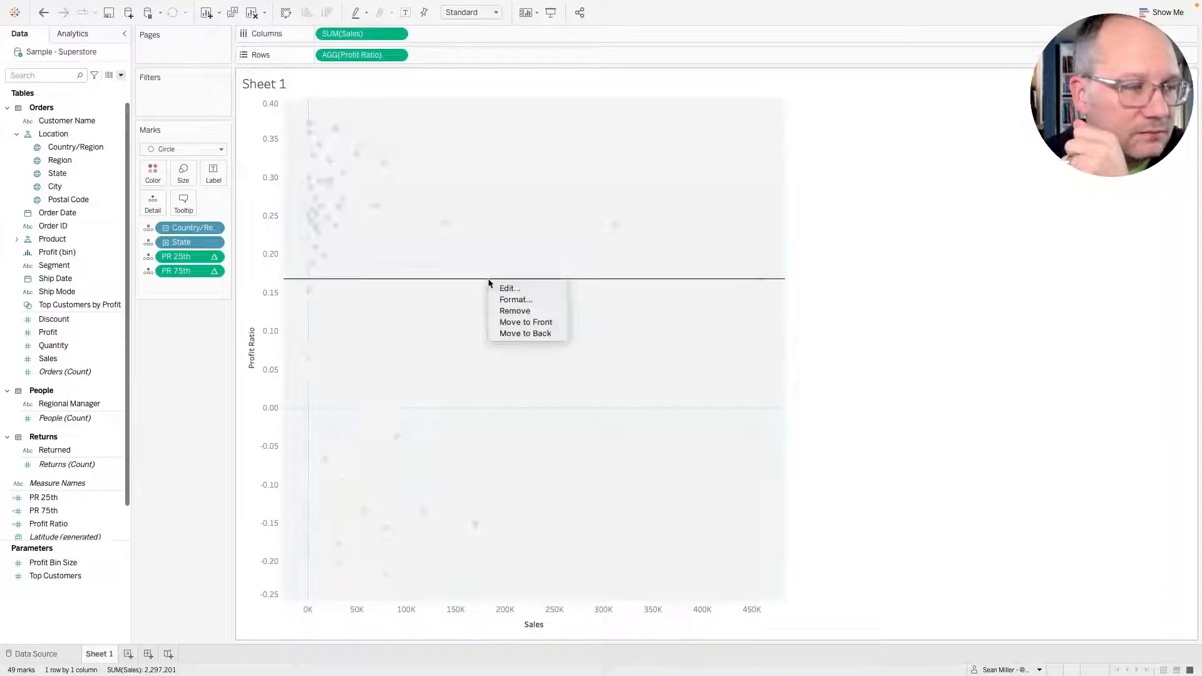
click(551, 323)
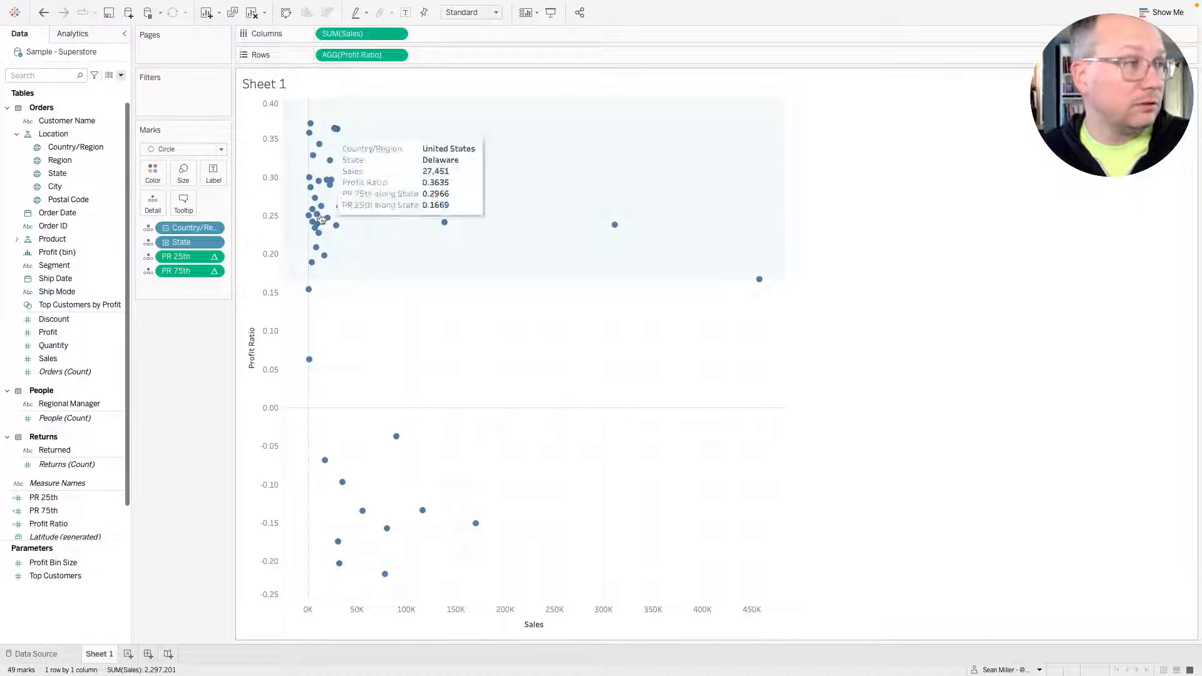
key(super+z)
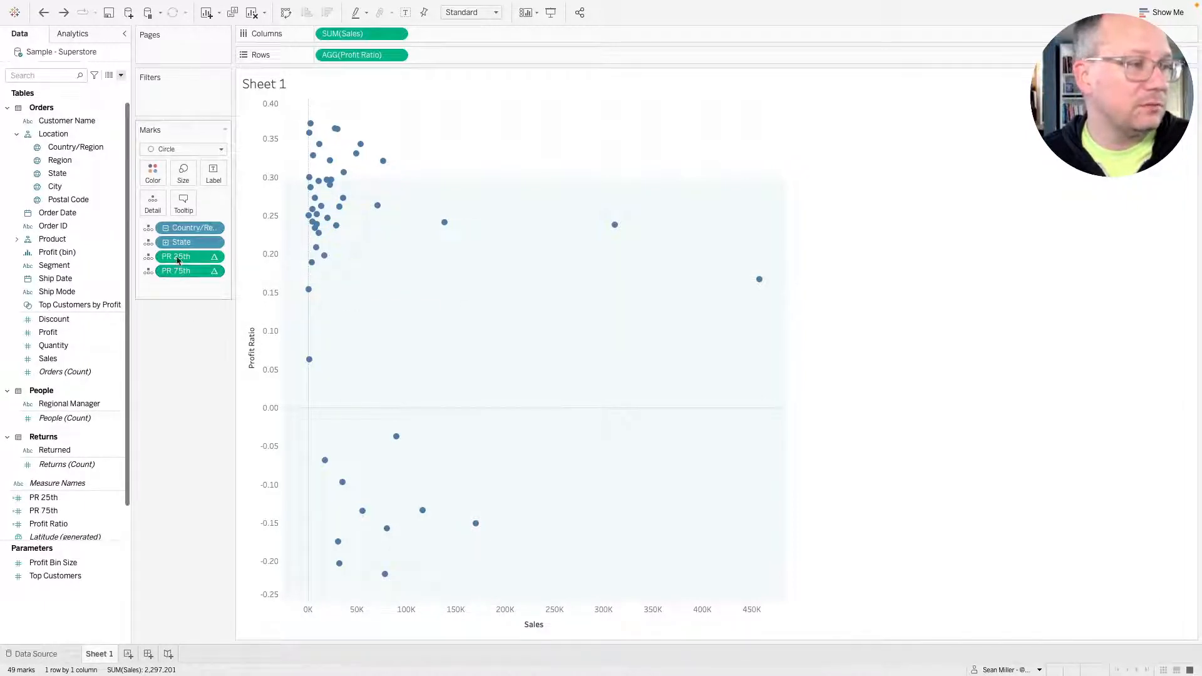
Remove both the PR 75th and PR 25th reference lines from the scatter plot.
drag(558, 188, 503, 203)
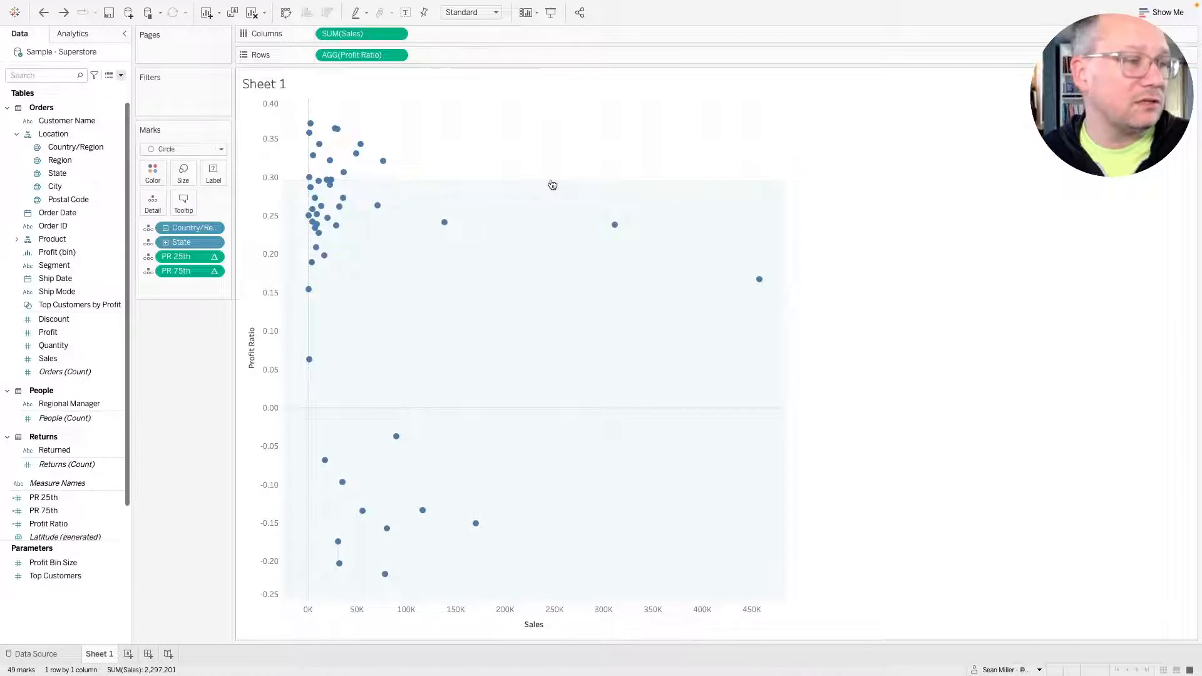
drag(550, 186, 286, 389)
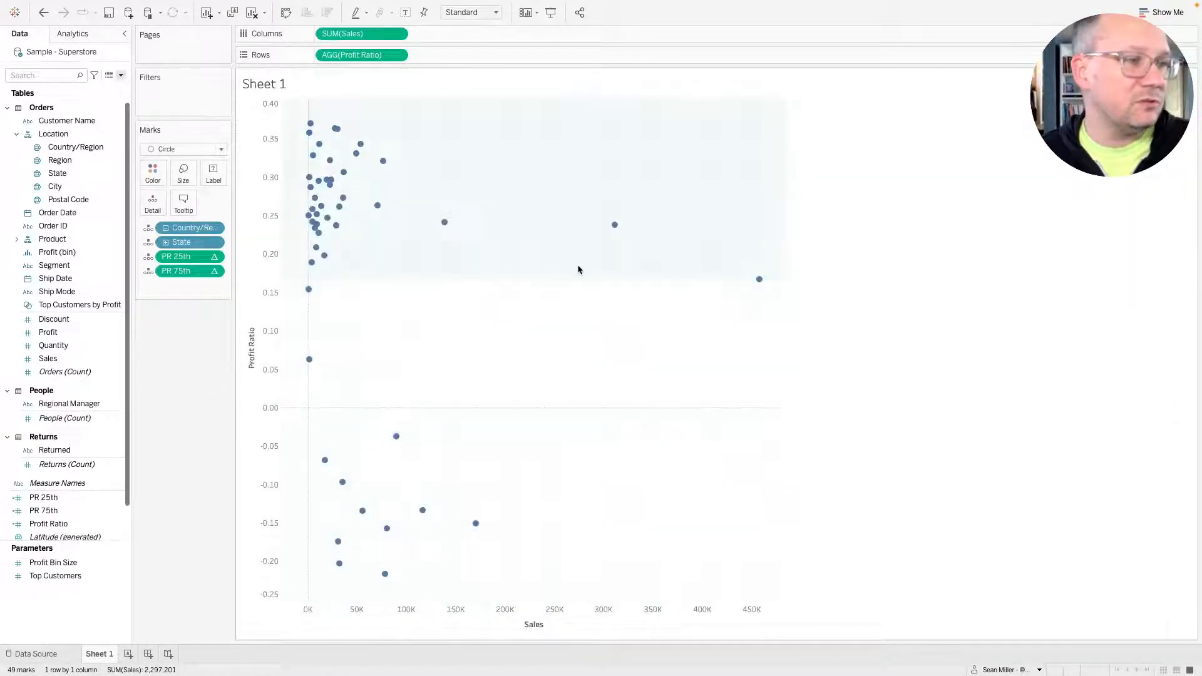
drag(563, 280, 162, 410)
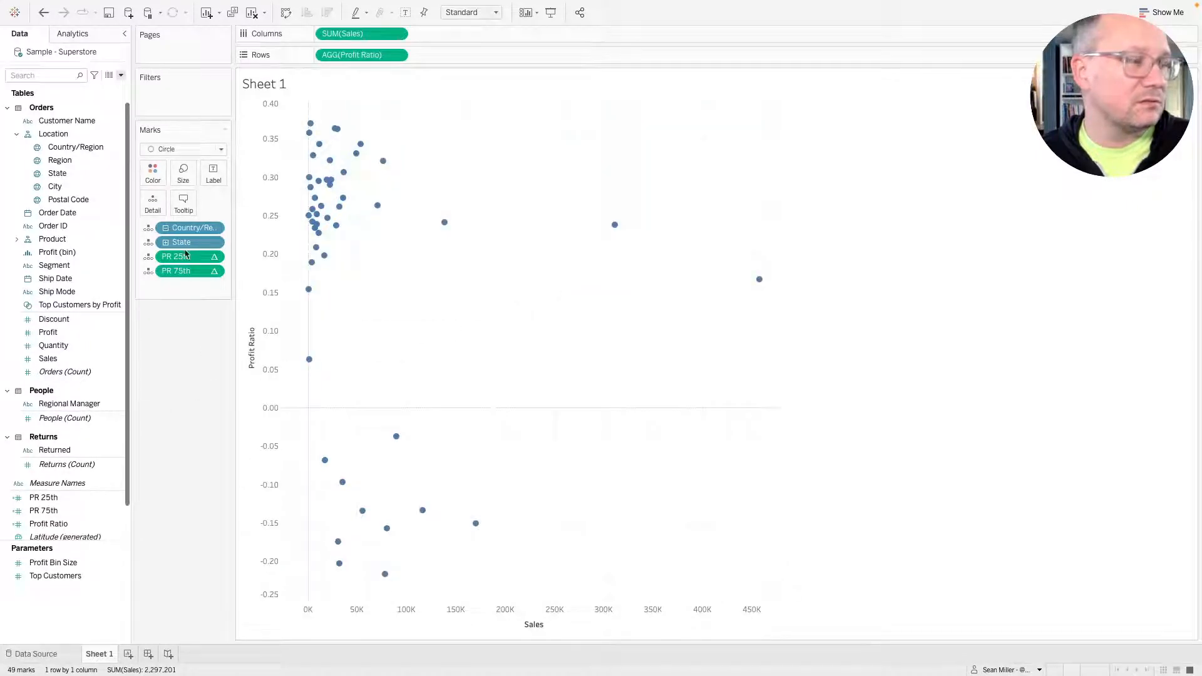
Add a reference band to the Profit Ratio axis from the minimum of PR 25th to the maximum of PR 75th.
click(72, 35)
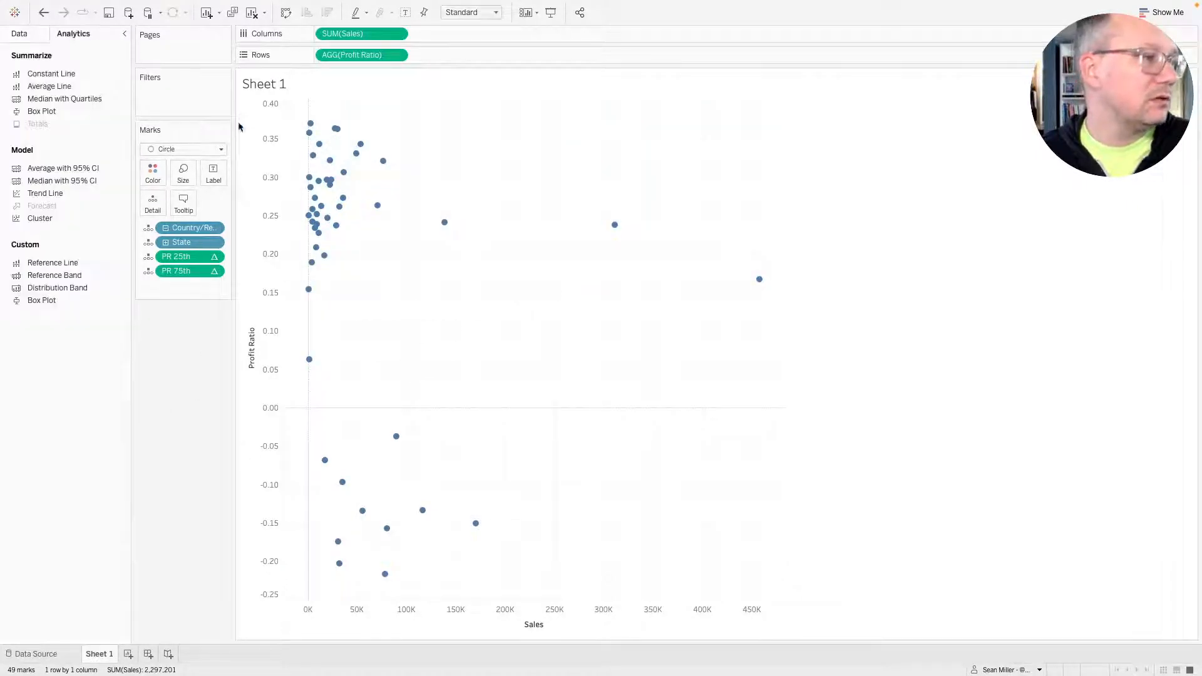
right_click(266, 184)
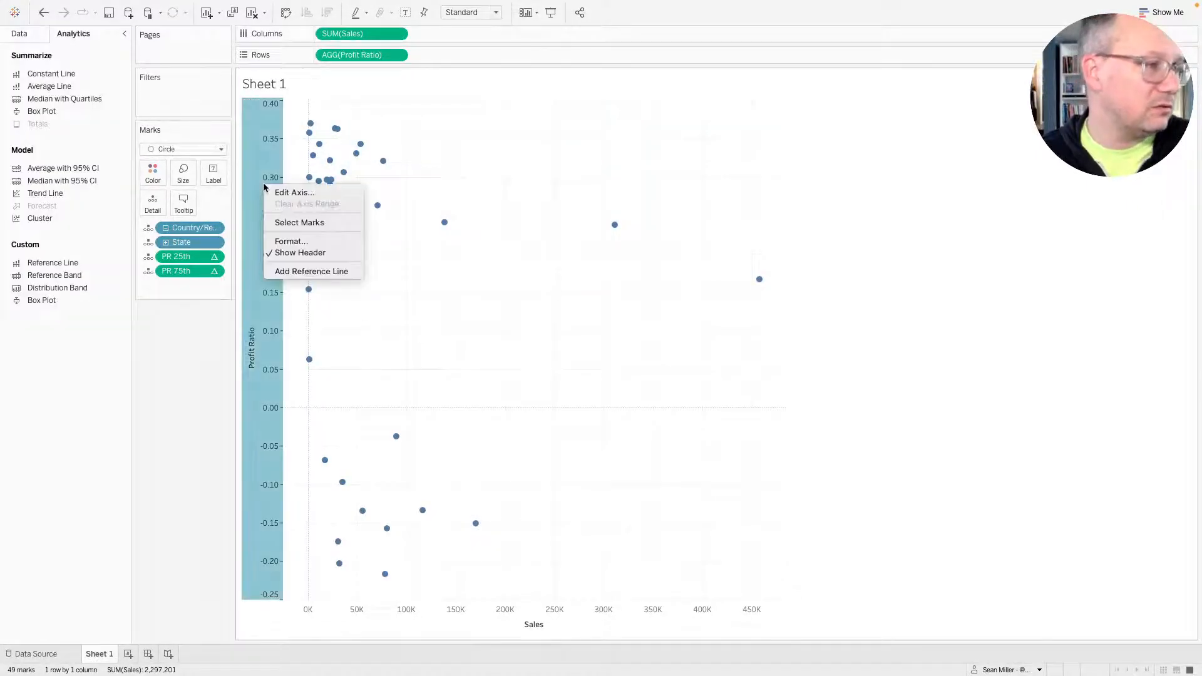
click(301, 272)
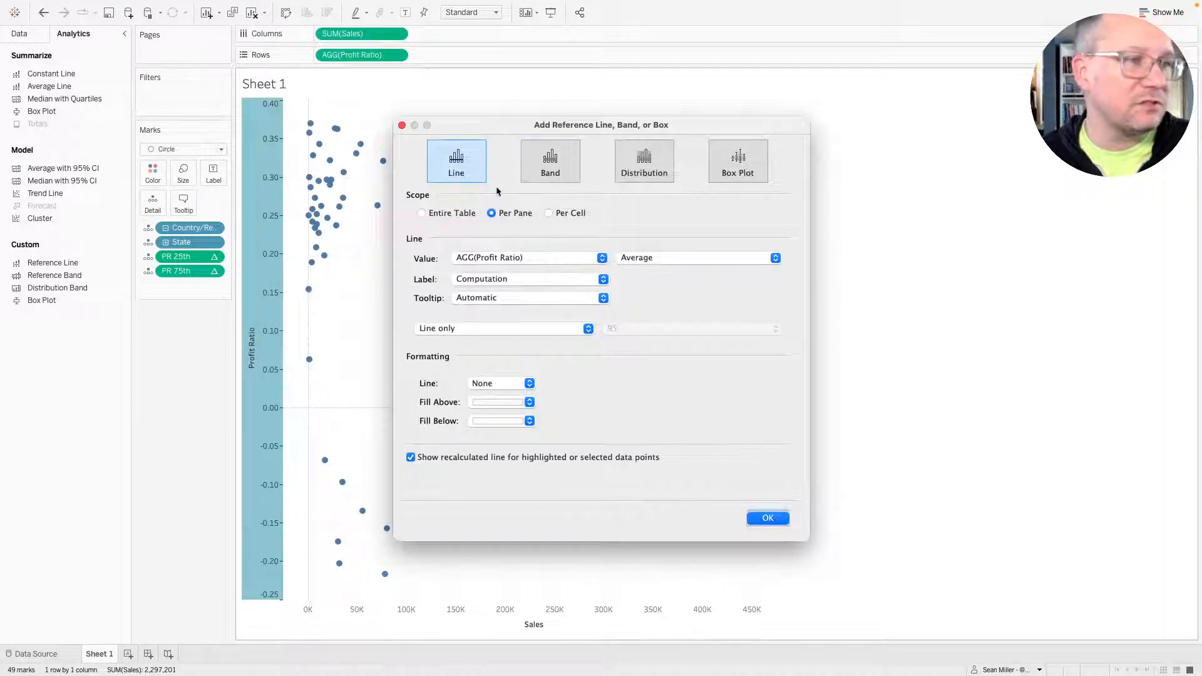
click(551, 174)
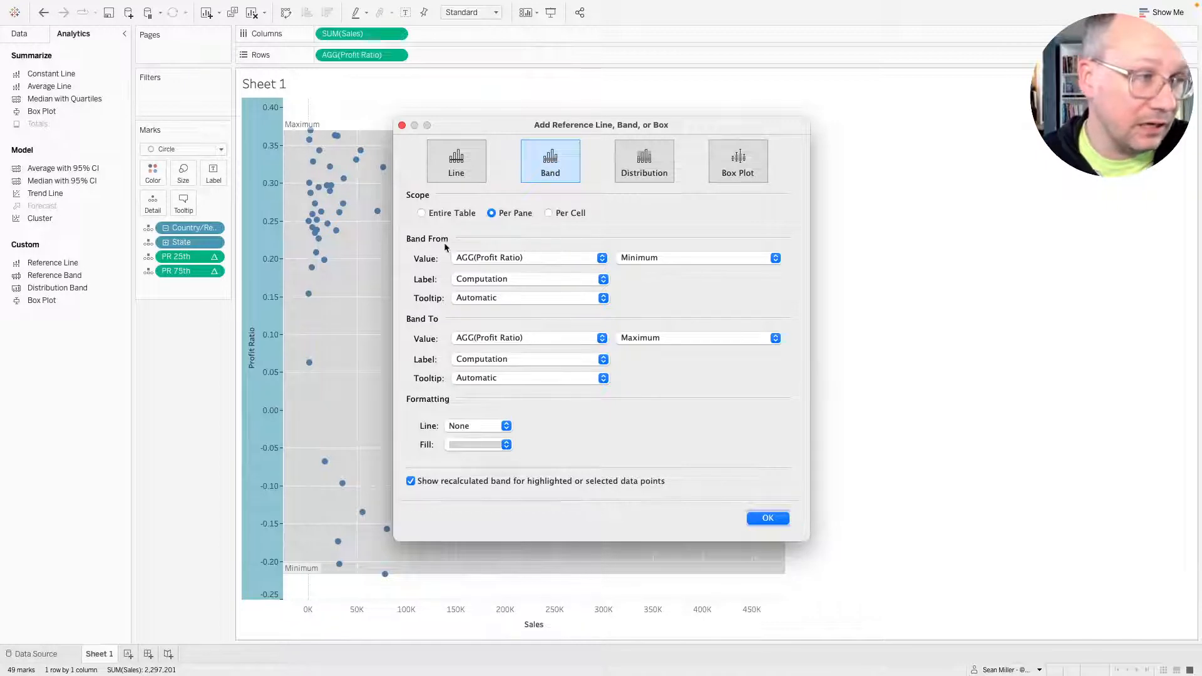
click(551, 257)
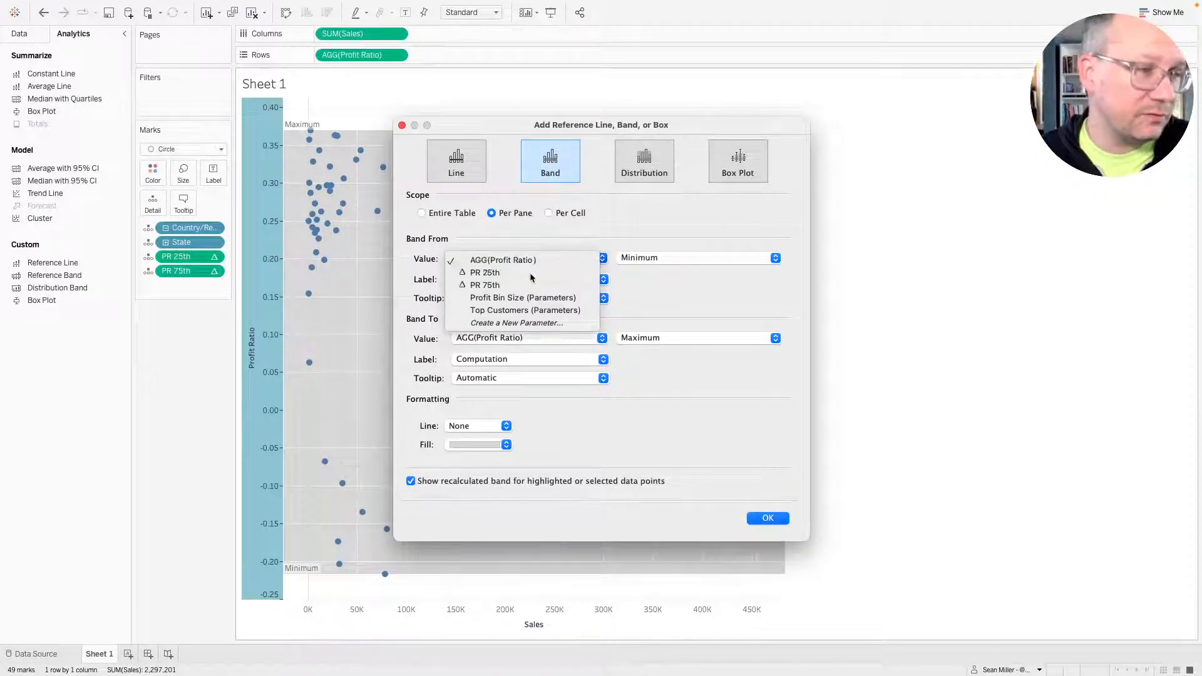
click(530, 273)
click(513, 339)
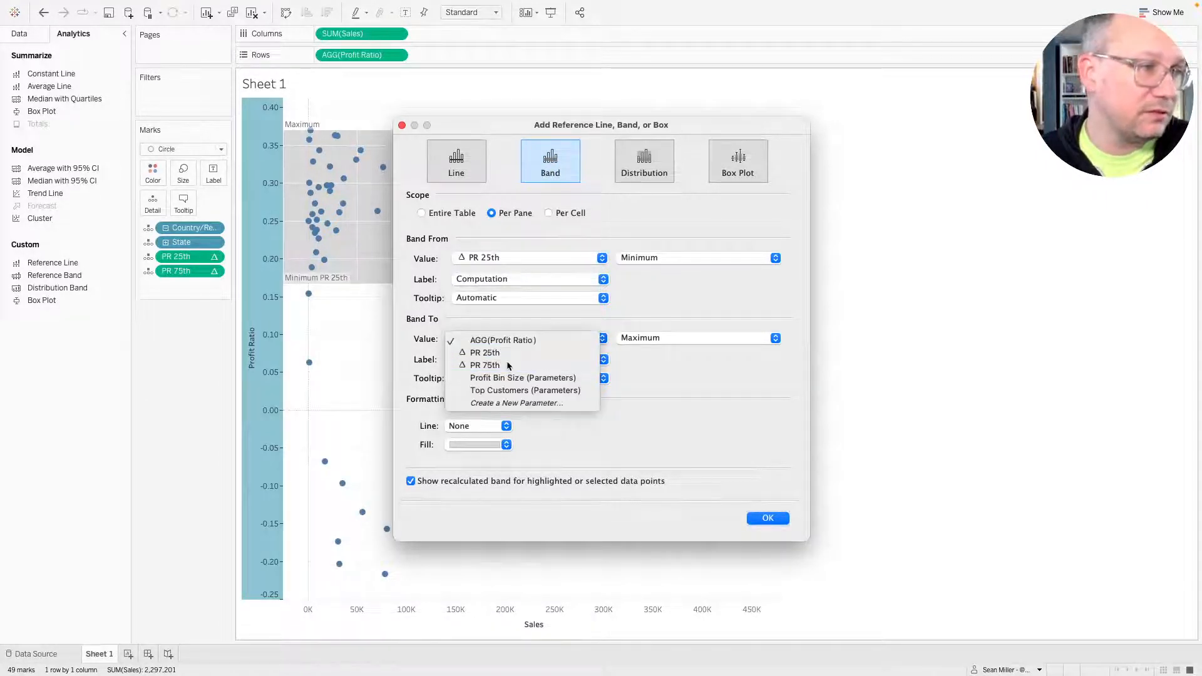
click(508, 365)
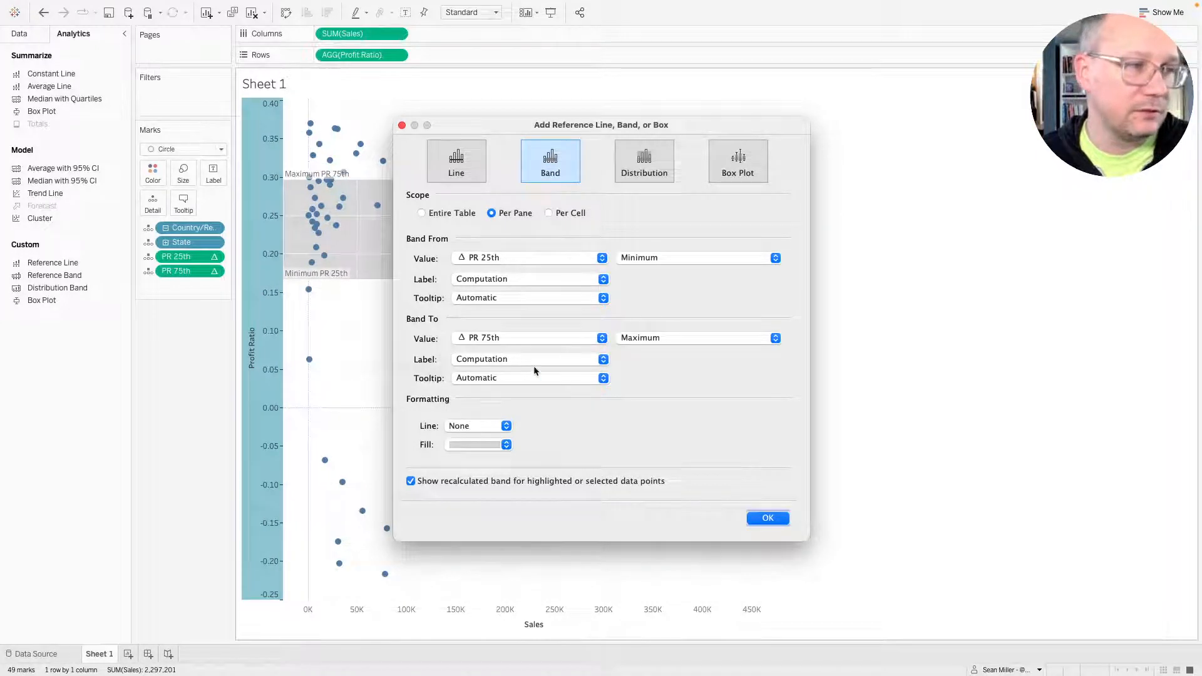
Fill the reference band with the custom hex color F2F9F9.
click(476, 446)
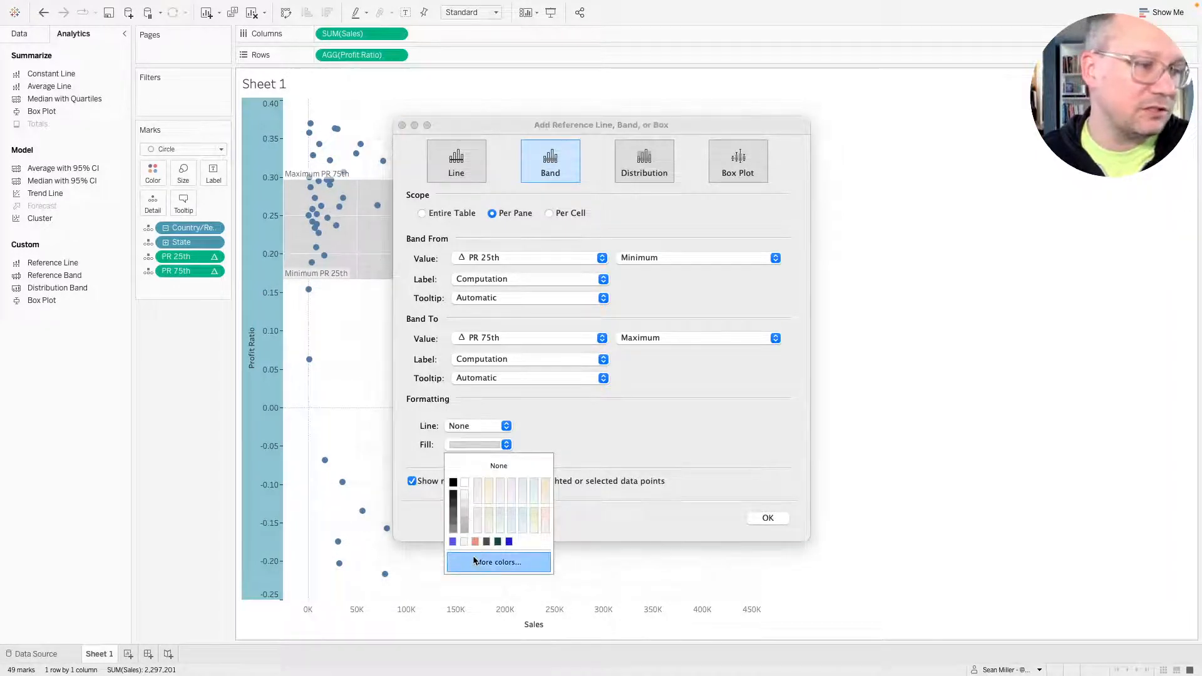
click(479, 562)
double_click(937, 234)
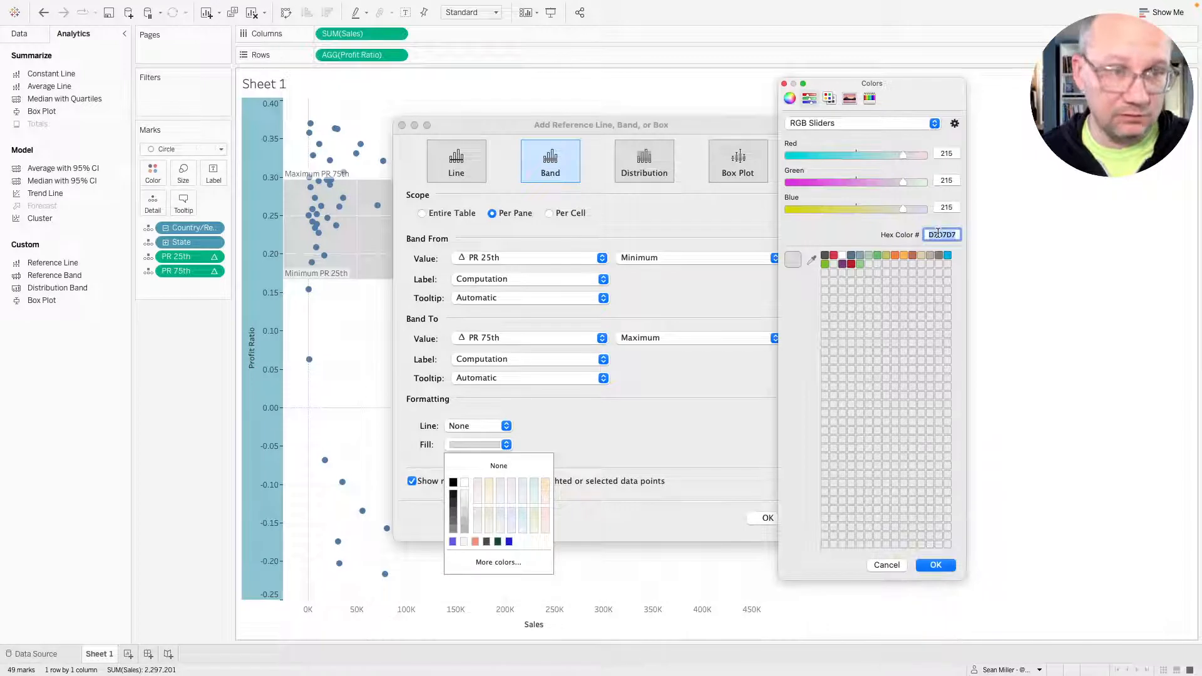
text(f2f)
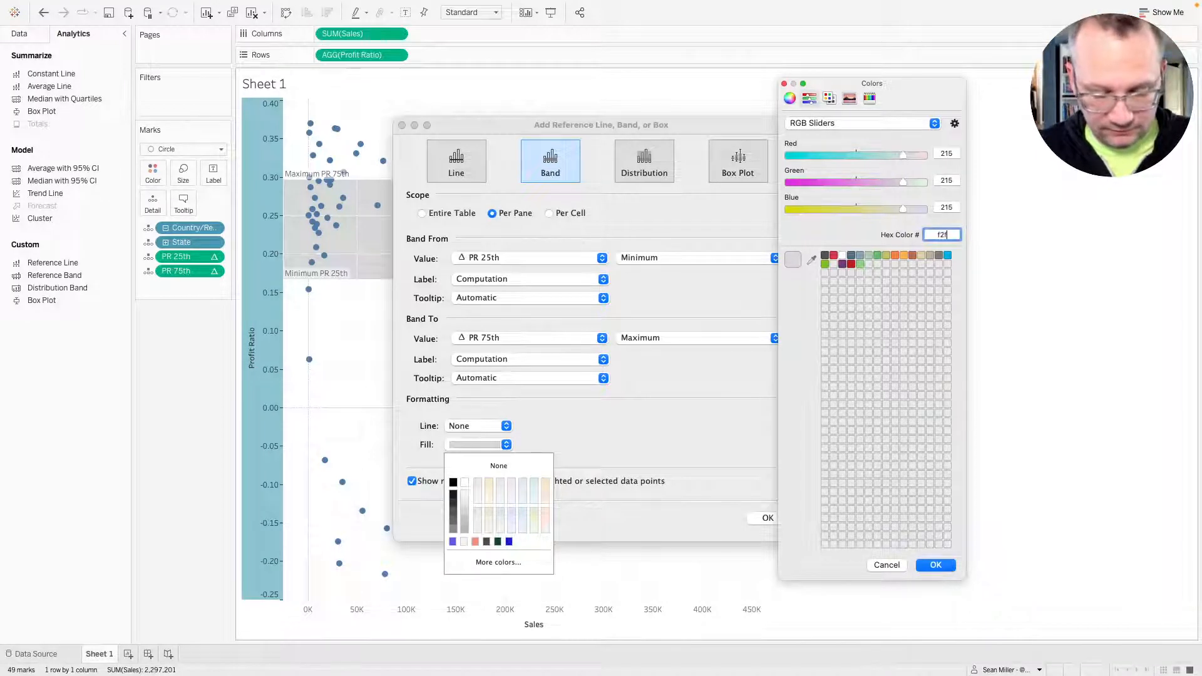
text(9)
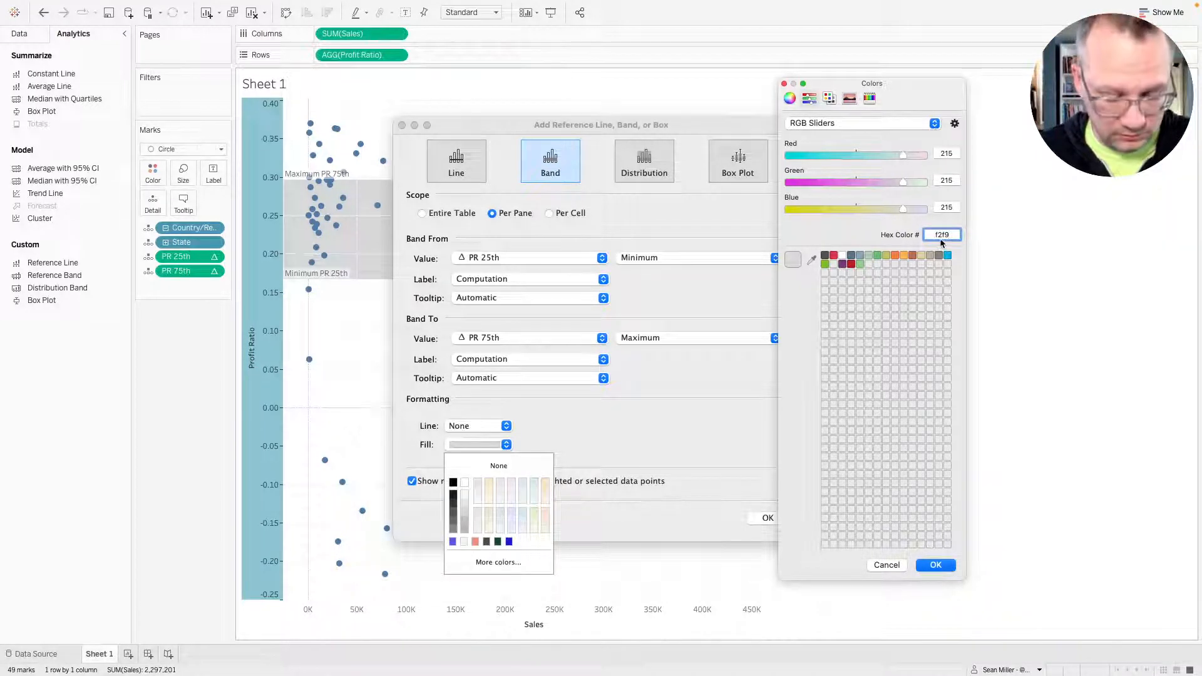
text(f9)
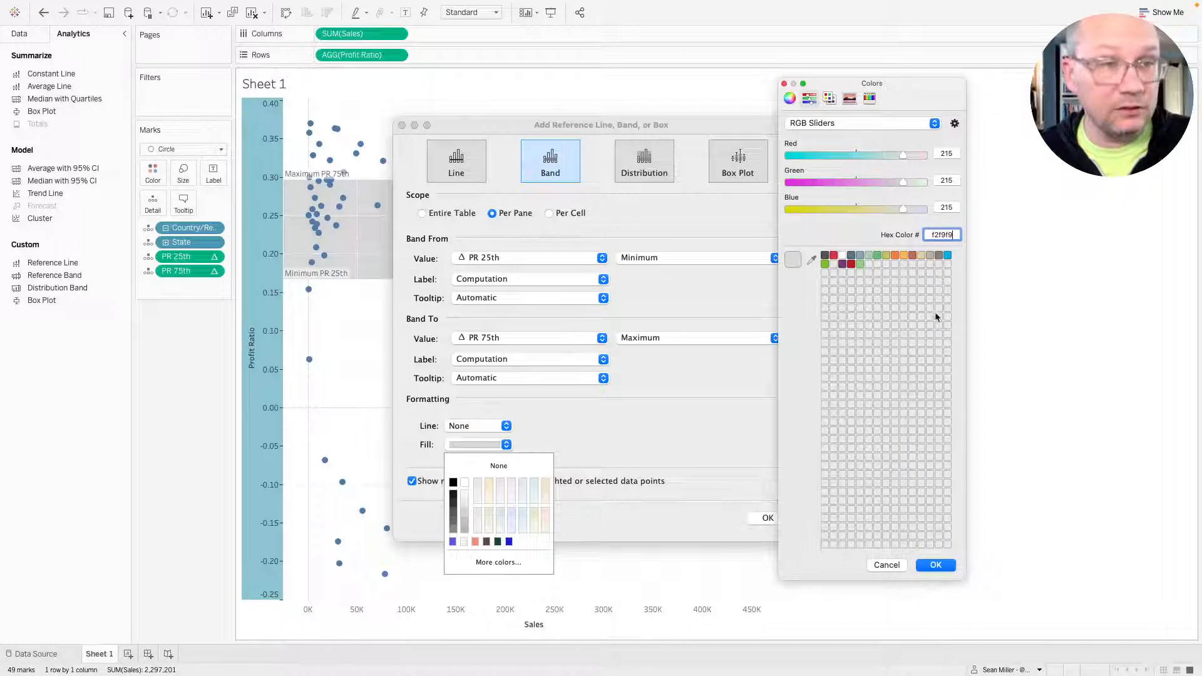
click(939, 568)
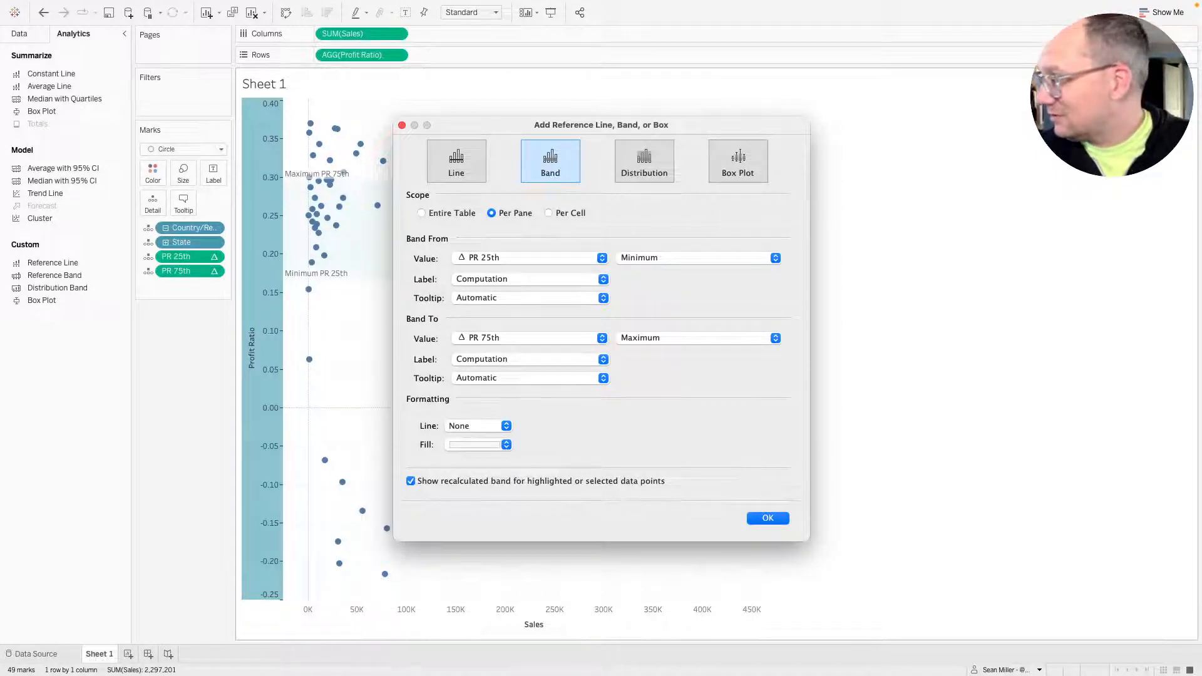
Turn off the recalculated band for highlighted or selected data points.
key(super+Tab)
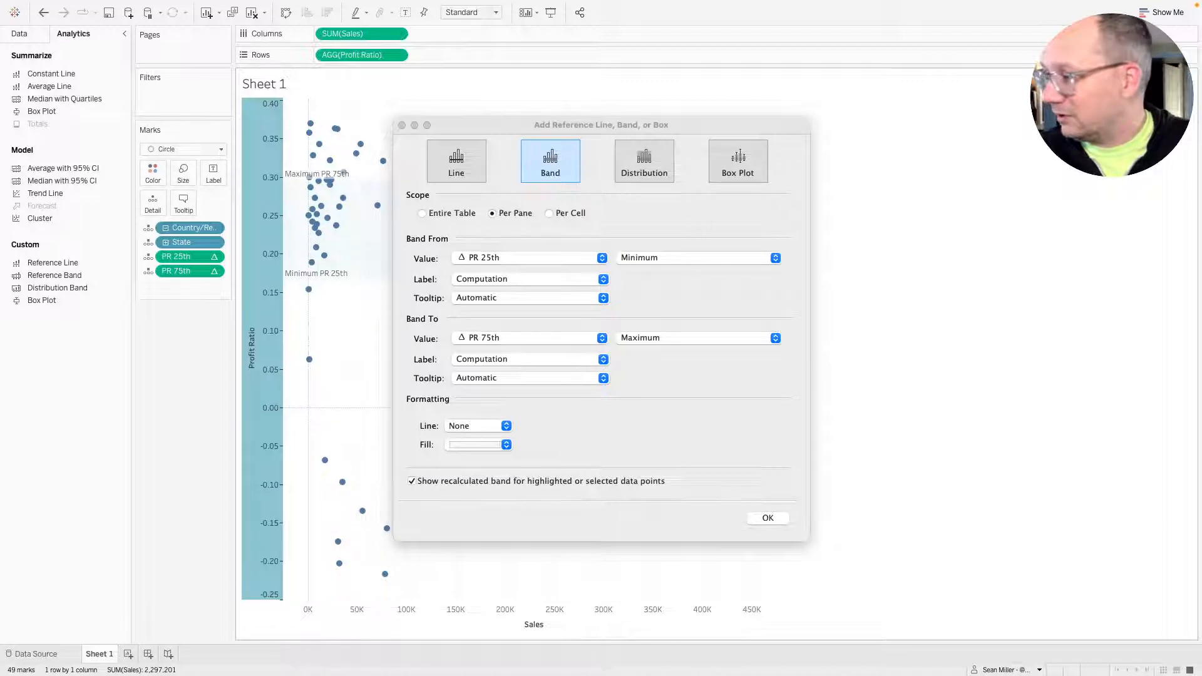
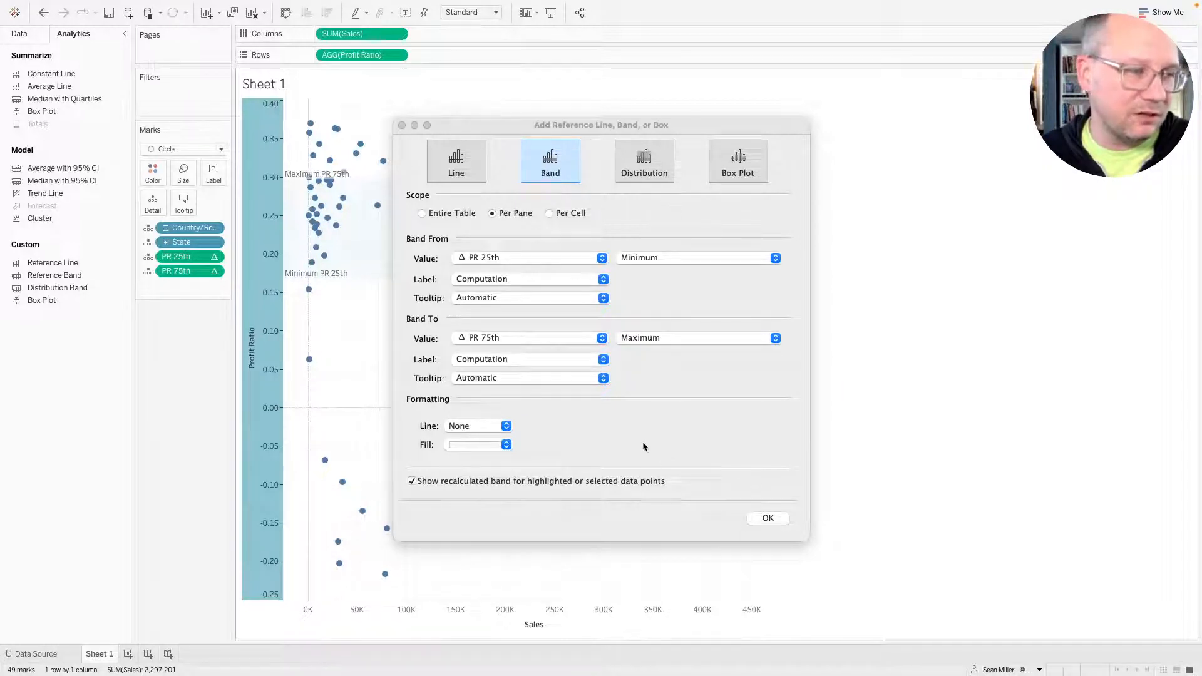
click(482, 483)
click(412, 480)
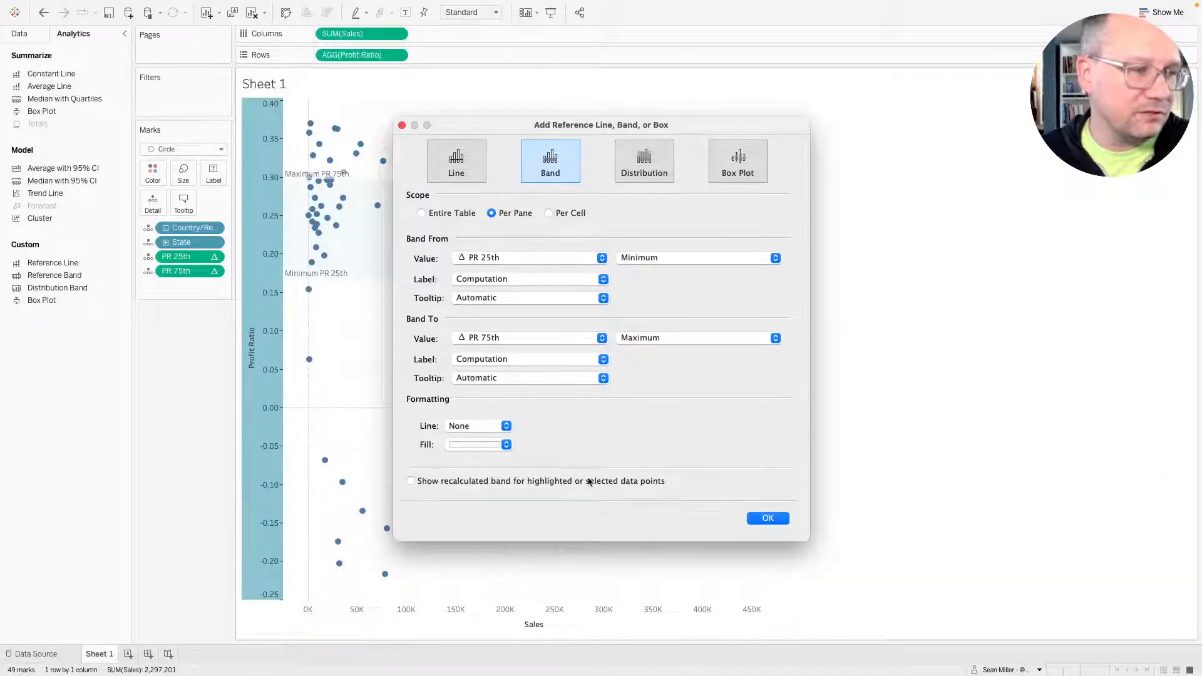
Apply the Profit Ratio reference band settings and inspect the band's upper and lower edges.
click(768, 519)
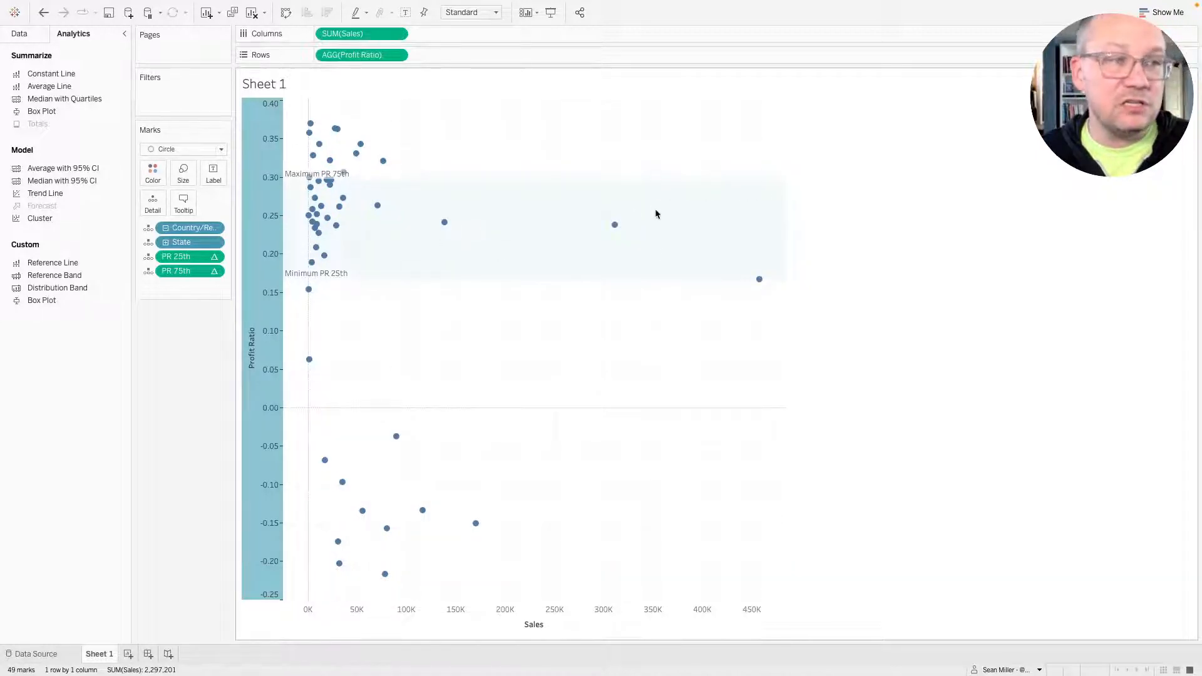
mouse_move(652, 284)
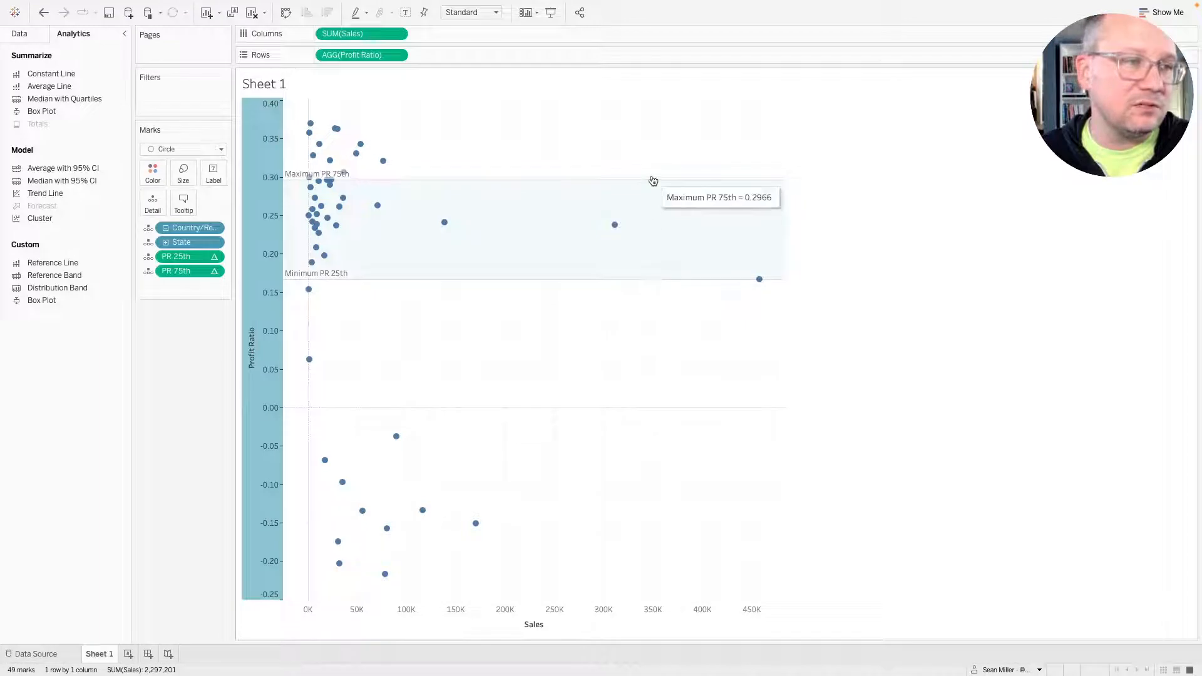
mouse_move(654, 178)
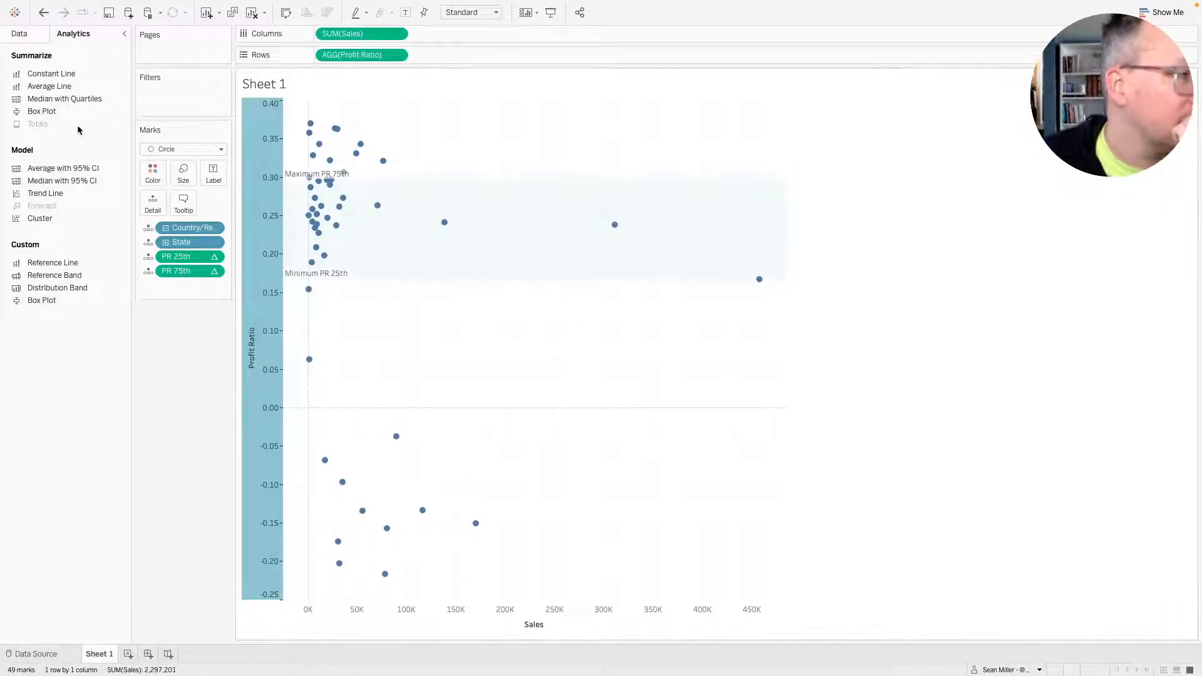
Duplicate the PR 25th and PR 75th calculated fields together.
click(17, 36)
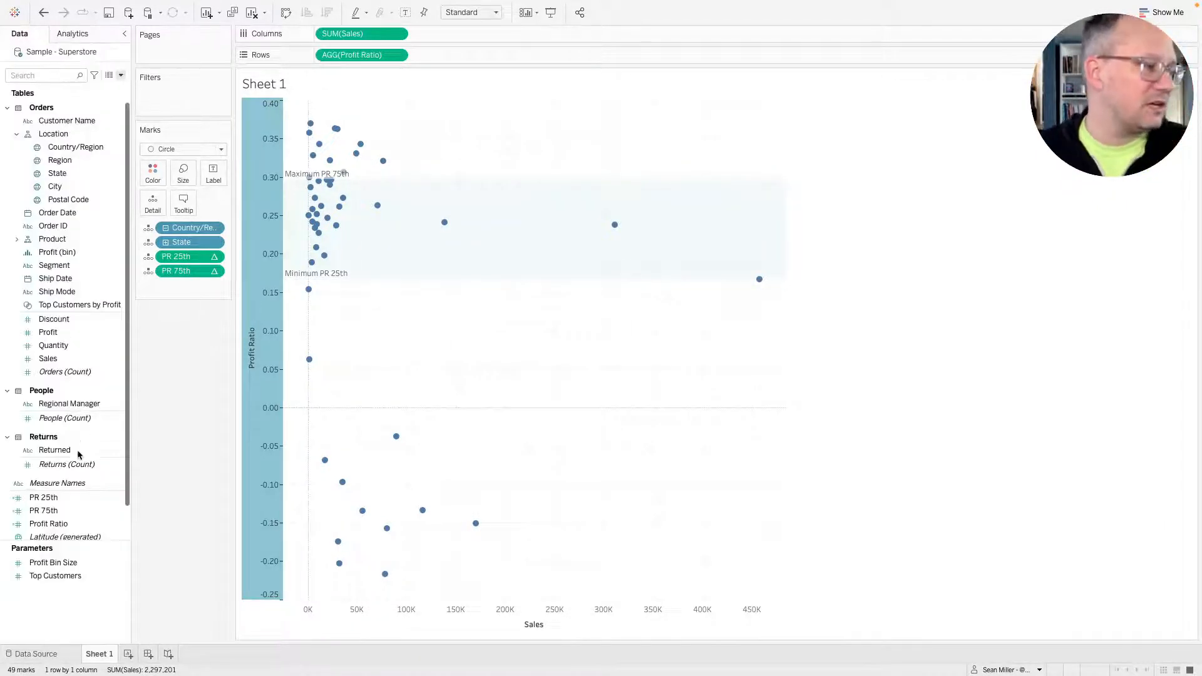
shift+click(44, 511)
right_click(54, 510)
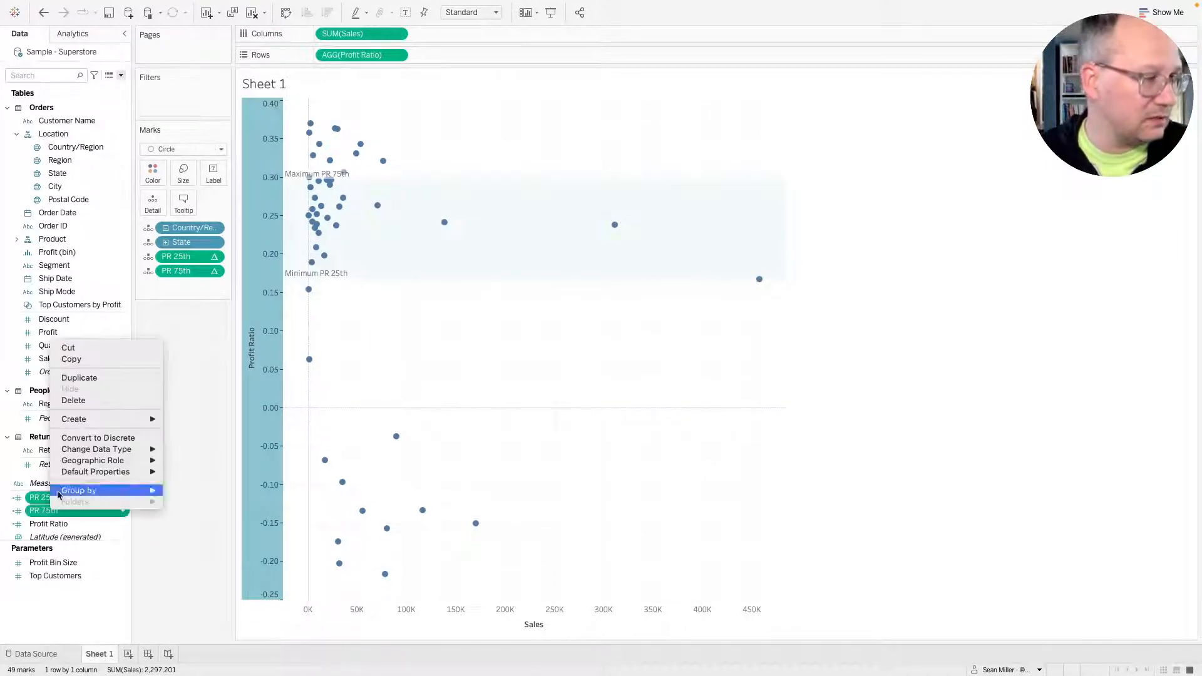
click(88, 378)
Open the PR 25th copy for editing and rename the calculation Sales 25th.
right_click(67, 513)
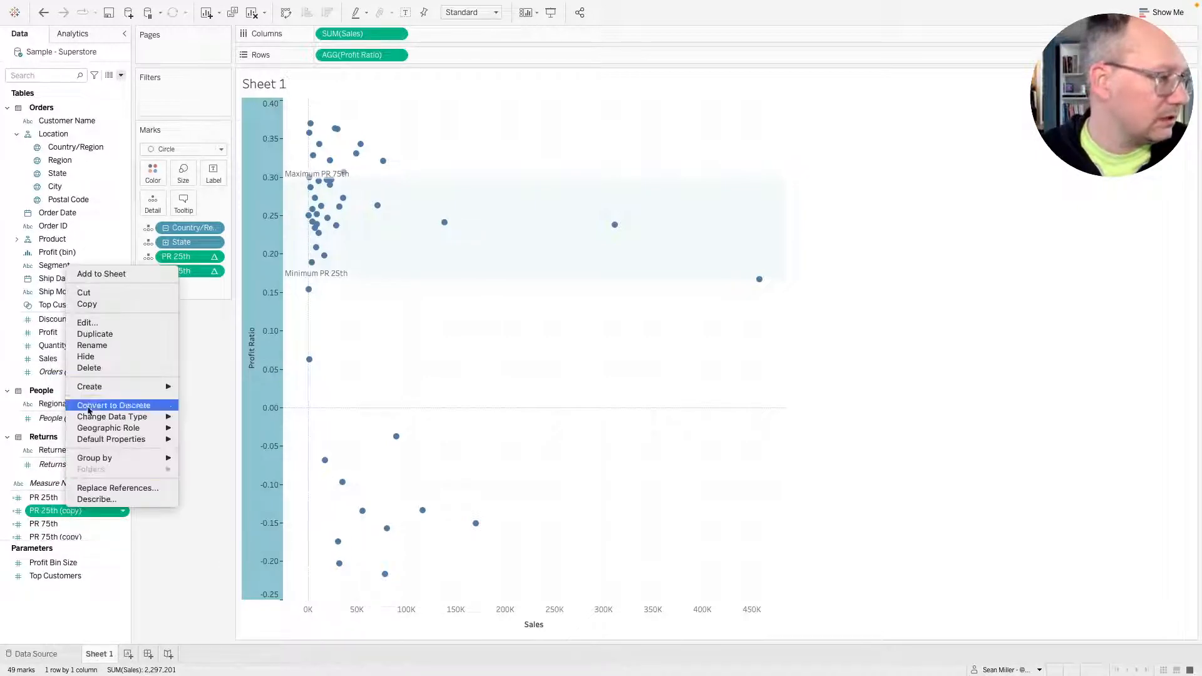
click(87, 325)
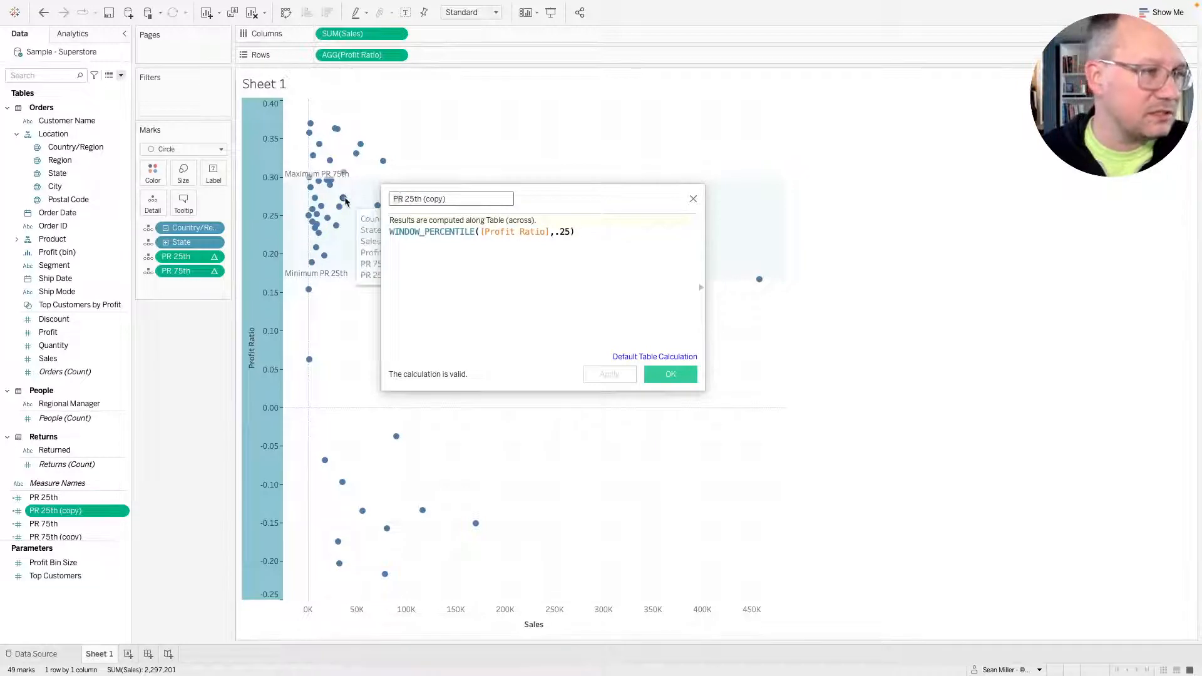
text(Sales)
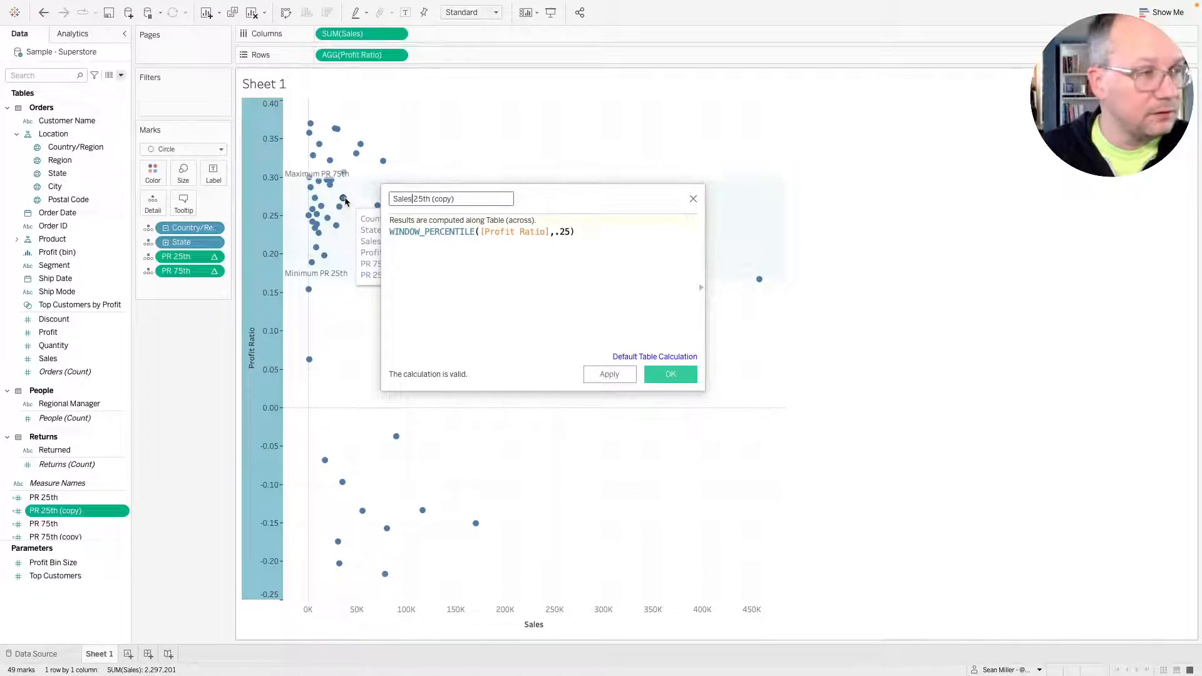
drag(430, 199, 456, 199)
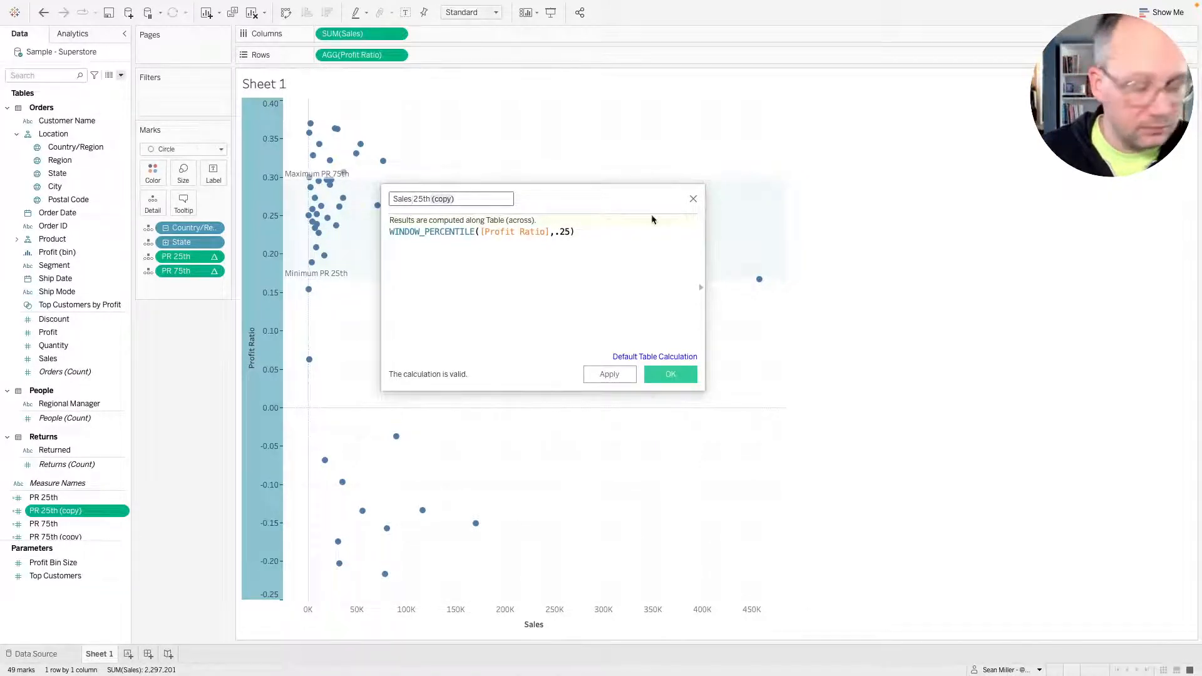
key(BackSpace)
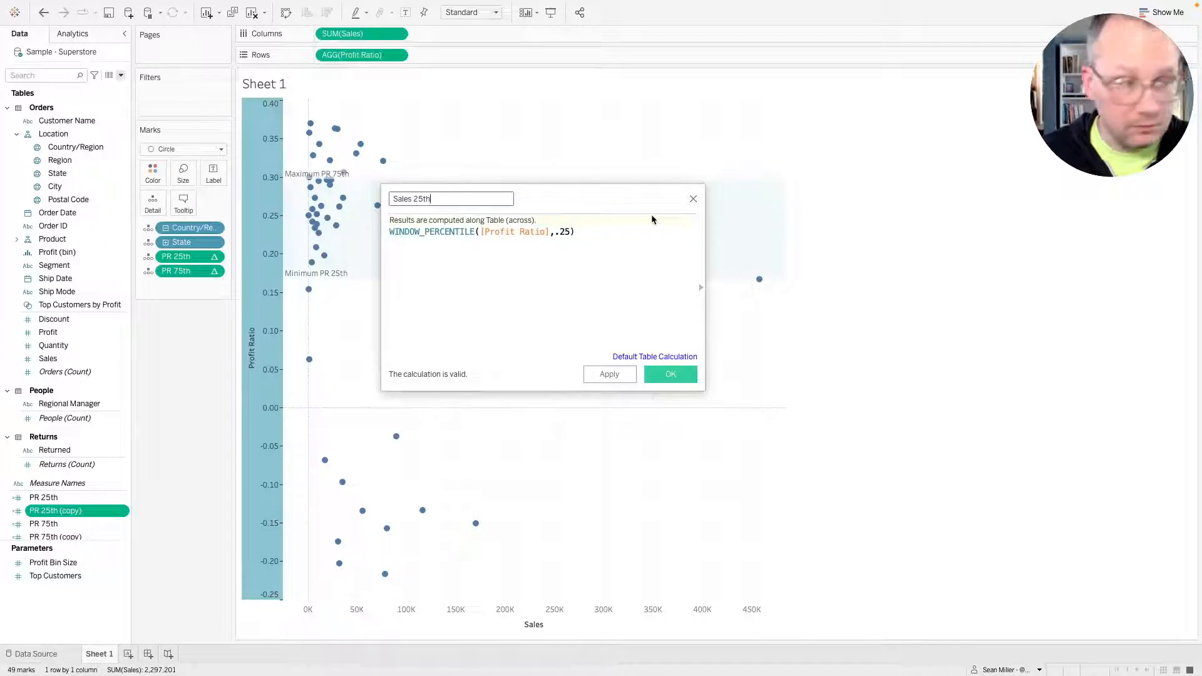
Change the Sales 25th formula to WINDOW_PERCENTILE(sum([Sales]),.25) and save the calculation.
click(478, 232)
text(sum()
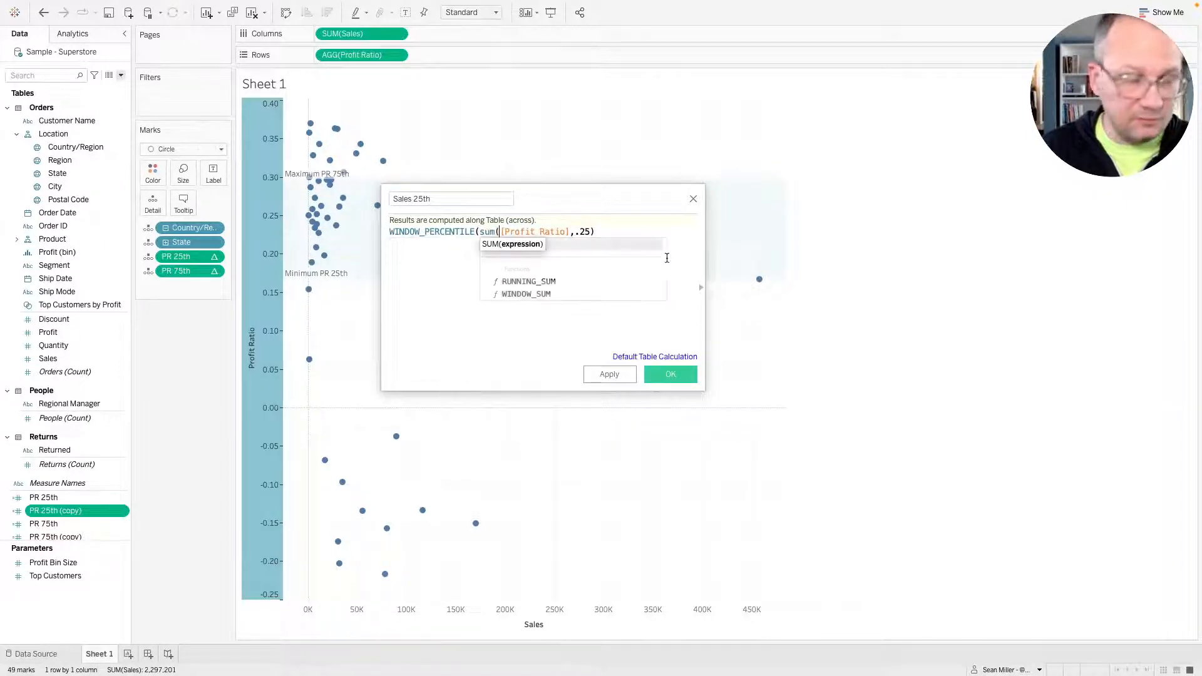
double_click(549, 233)
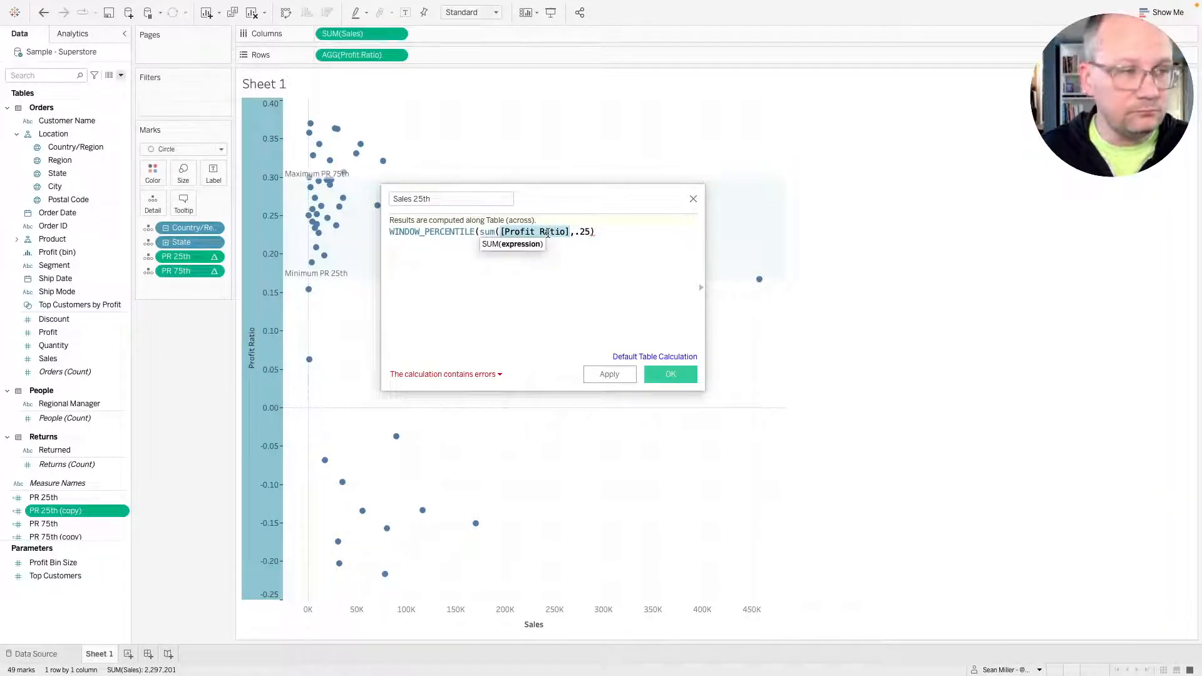
text([Sales]))
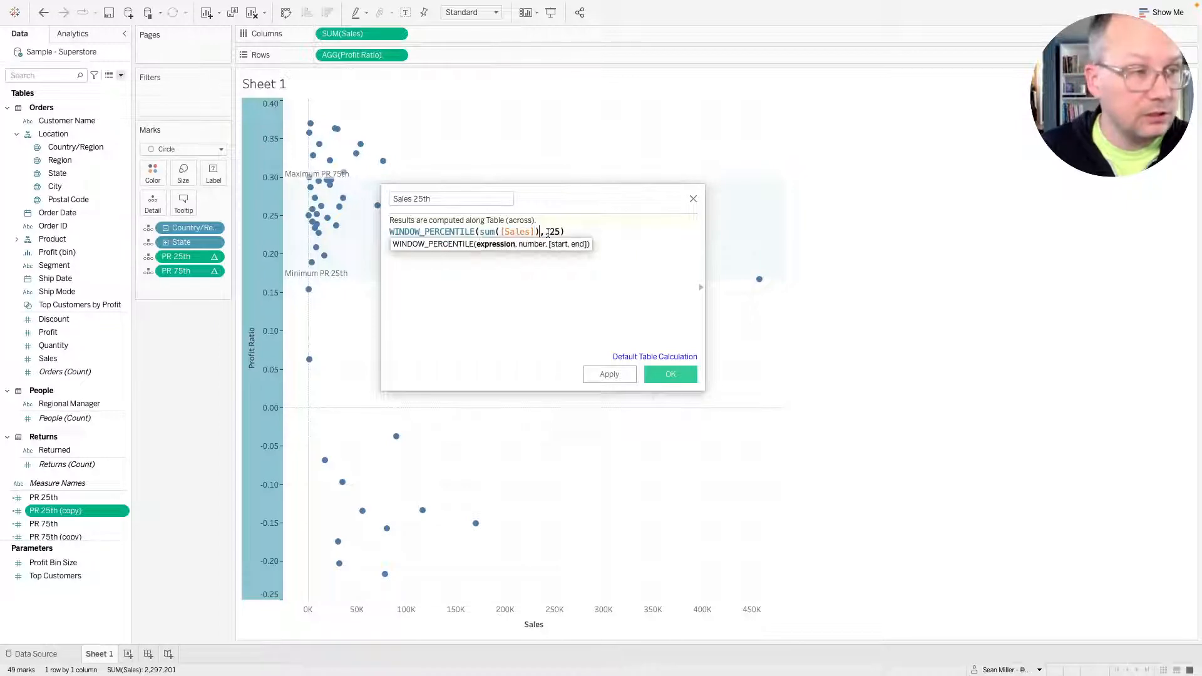
click(671, 374)
Open the PR 75th copy for editing and rename the calculation Sales 75th.
click(60, 524)
right_click(61, 525)
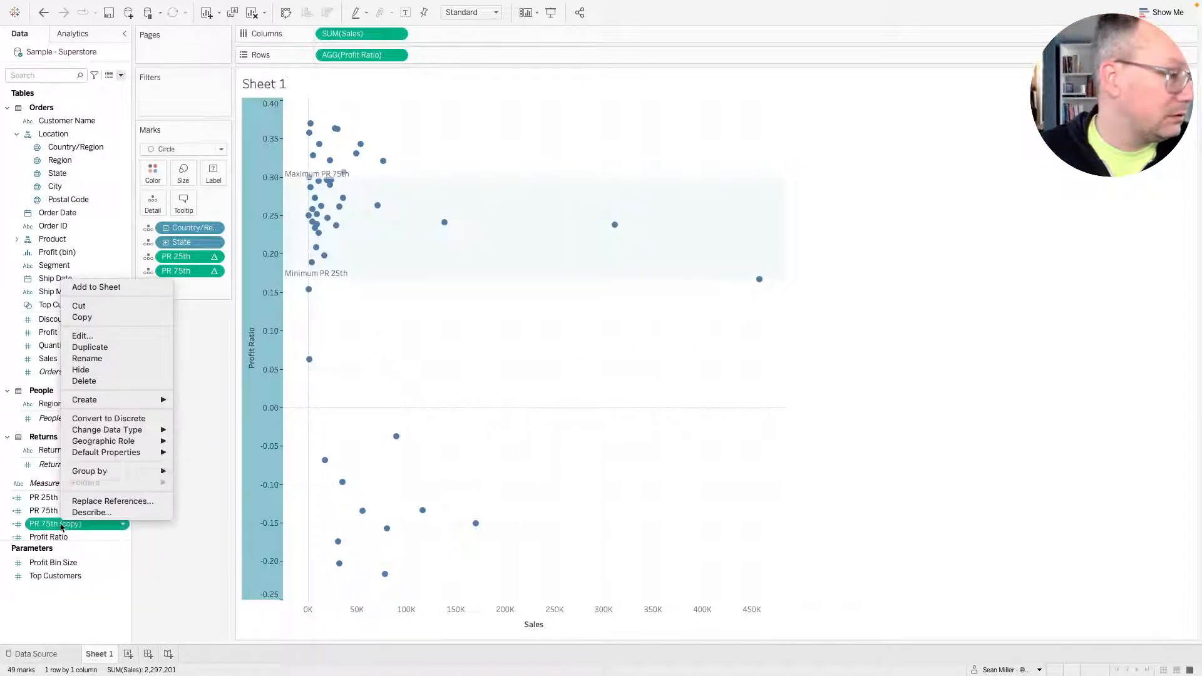
click(90, 342)
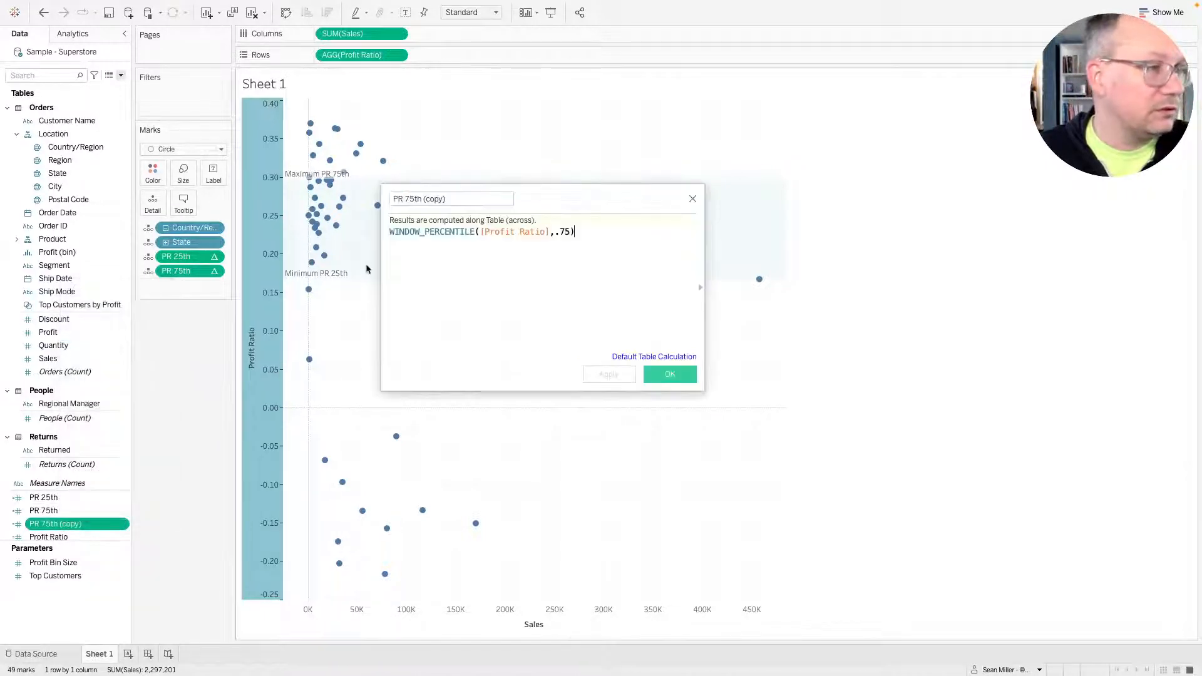
click(411, 194)
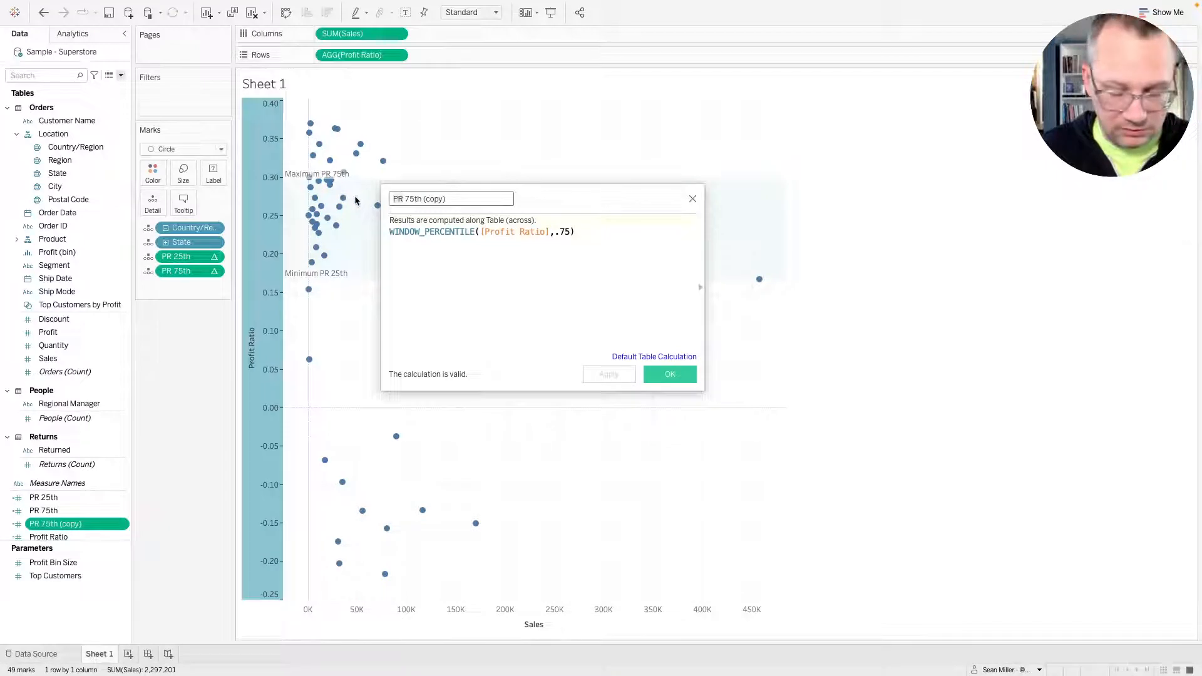
key(BackSpace)
key(BackSpace)
text(Sales)
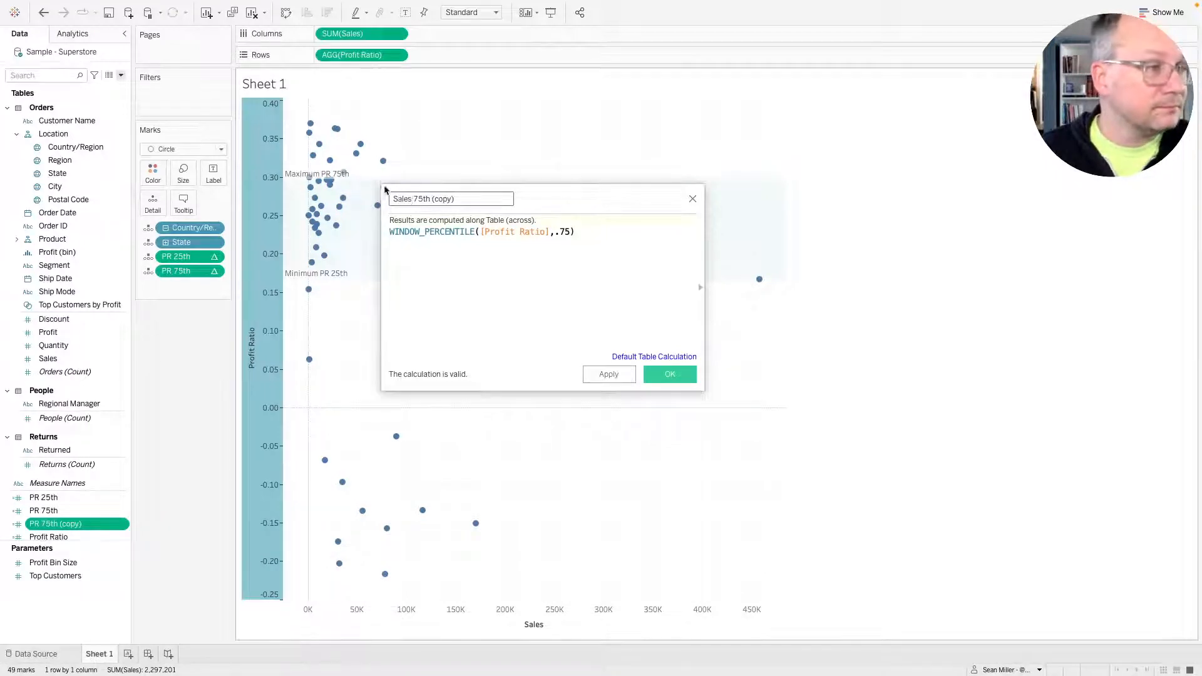
key(BackSpace)
key(BackSpace)
key(BackSpace)
key(BackSpace)
key(BackSpace)
key(BackSpace)
key(BackSpace)
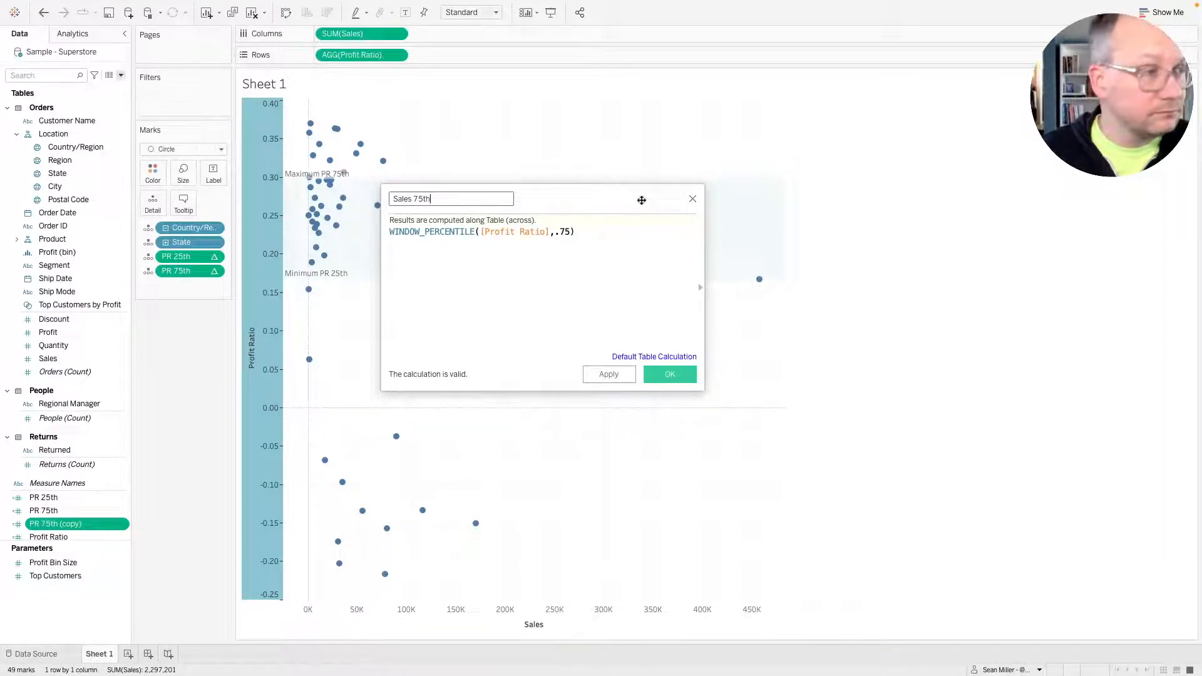
Change the Sales 75th formula to WINDOW_PERCENTILE(sum([Sales]),.75) and save the calculation.
click(480, 232)
text(sum()
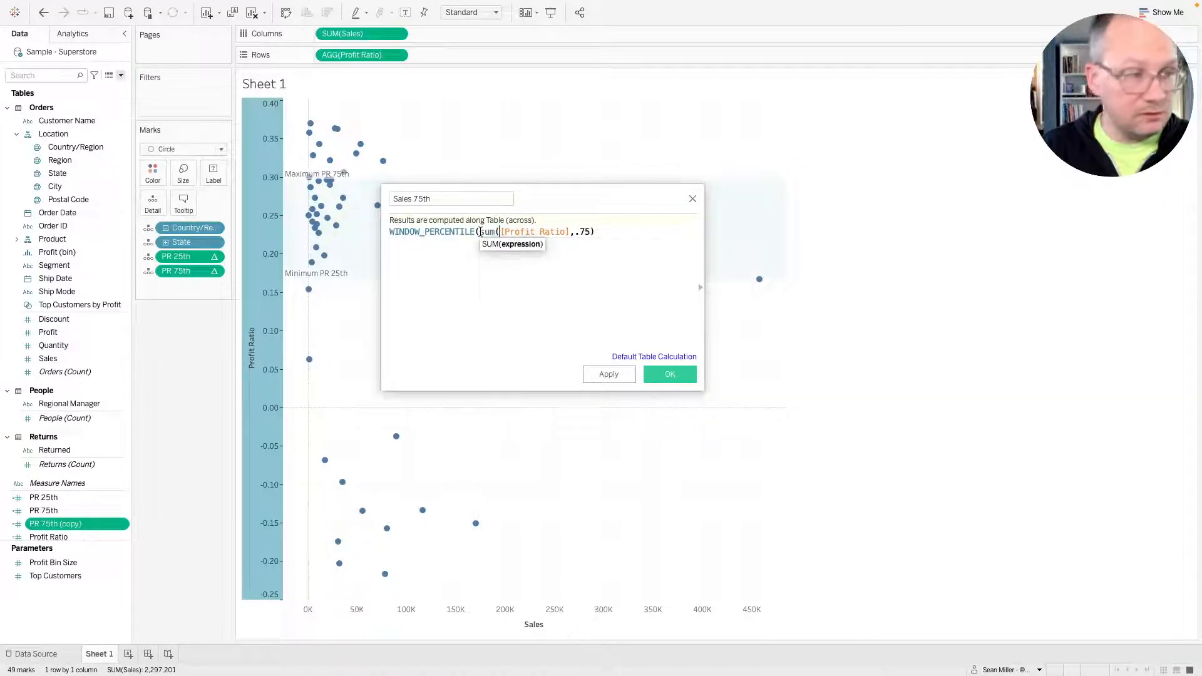
key(shift+Right)
key(shift+Right)
key(shift+Right)
key(shift+Right)
key(shift+Right)
key(shift+Right)
key(shift+Right)
key(shift+Right)
key(shift+Right)
key(shift+Right)
key(shift+Right)
key(shift+Right)
key(shift+Right)
key(shift+Right)
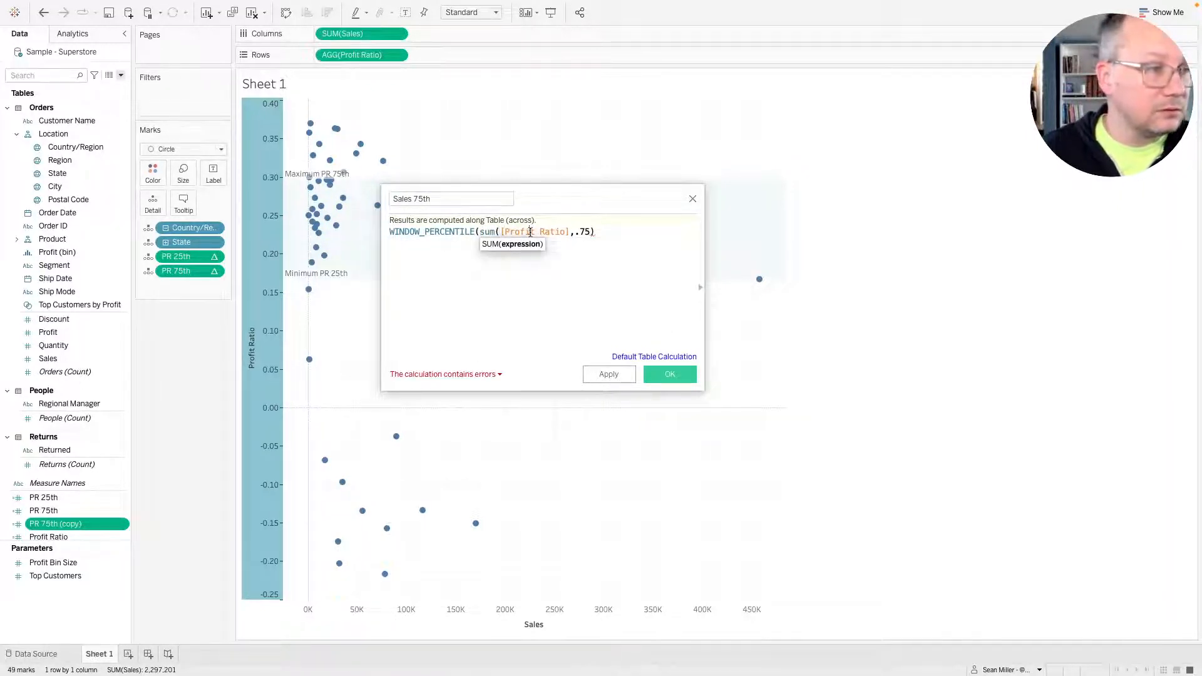
text(sale)
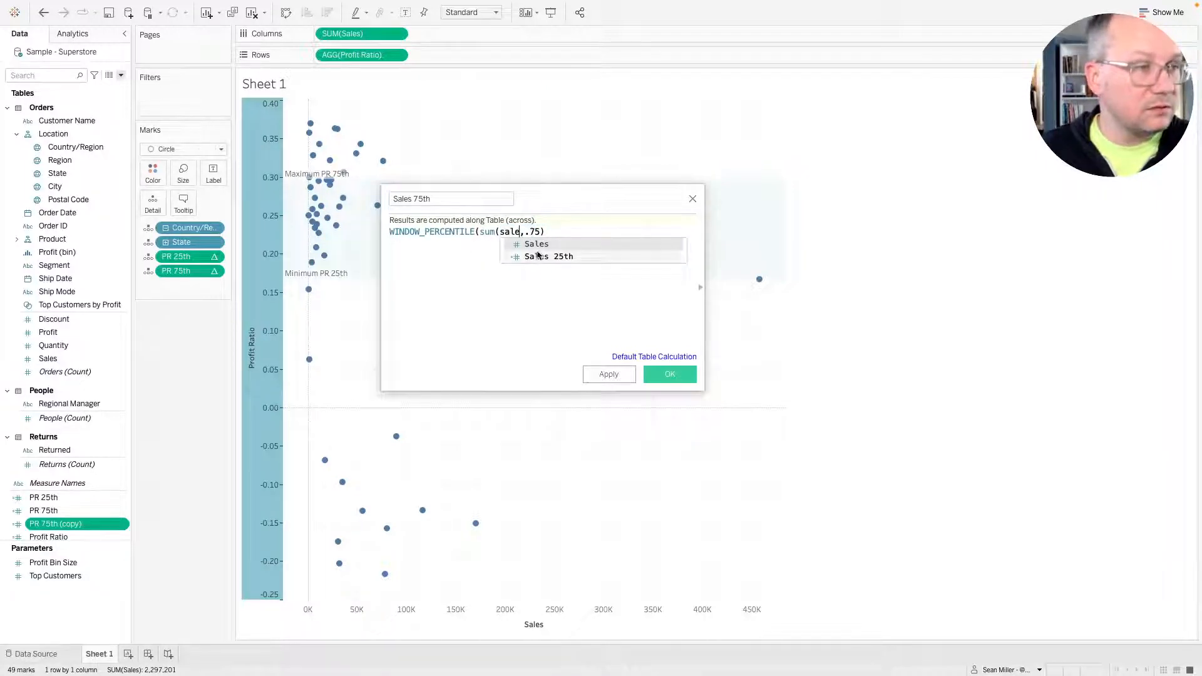
key(Return)
text())
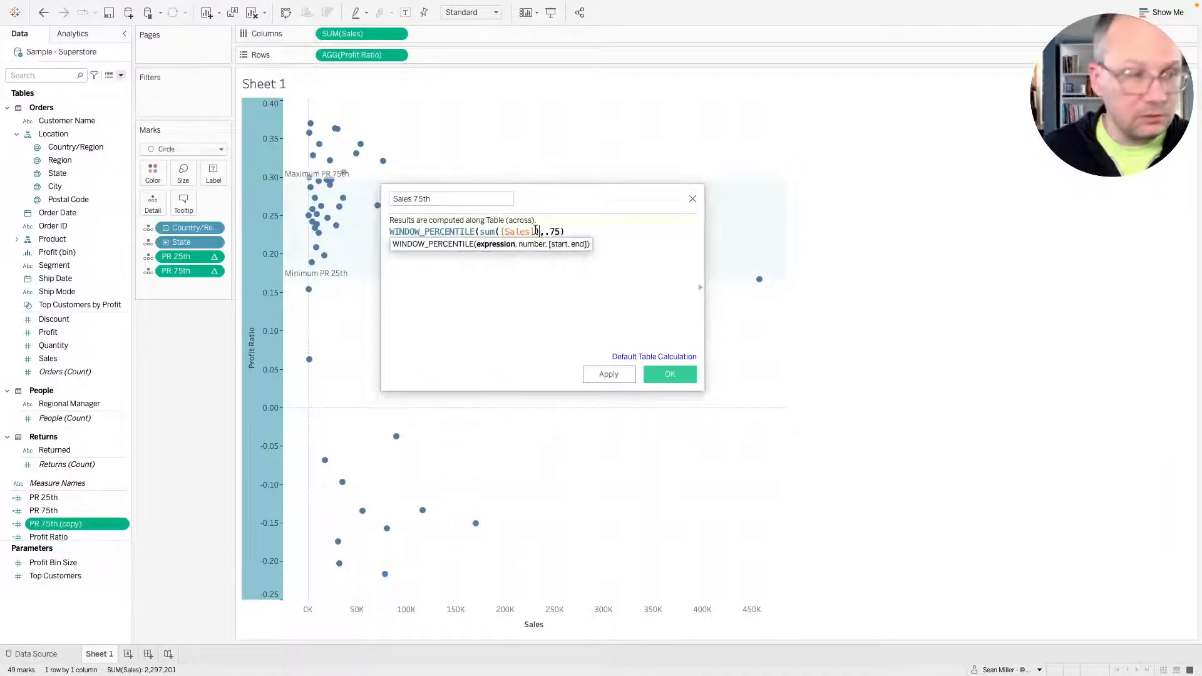
click(655, 378)
Add the Sales 25th and Sales 75th fields to the scatter plot's marks as detail.
scroll(67, 479, down, 2)
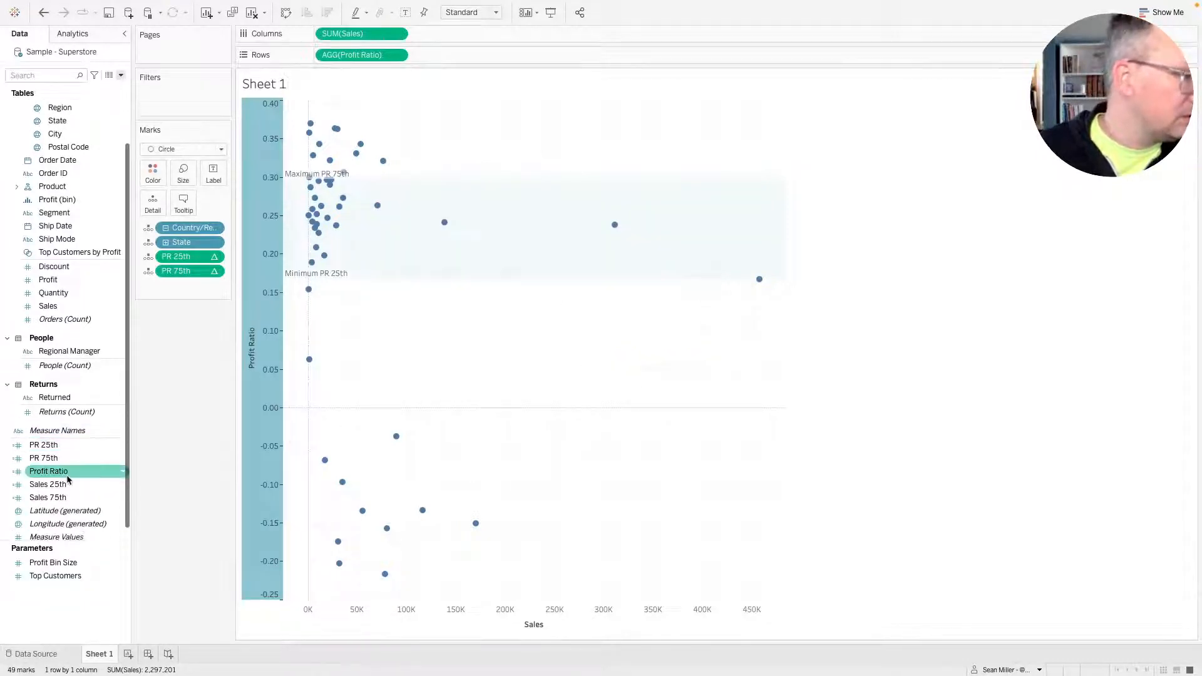
ctrl+click(59, 497)
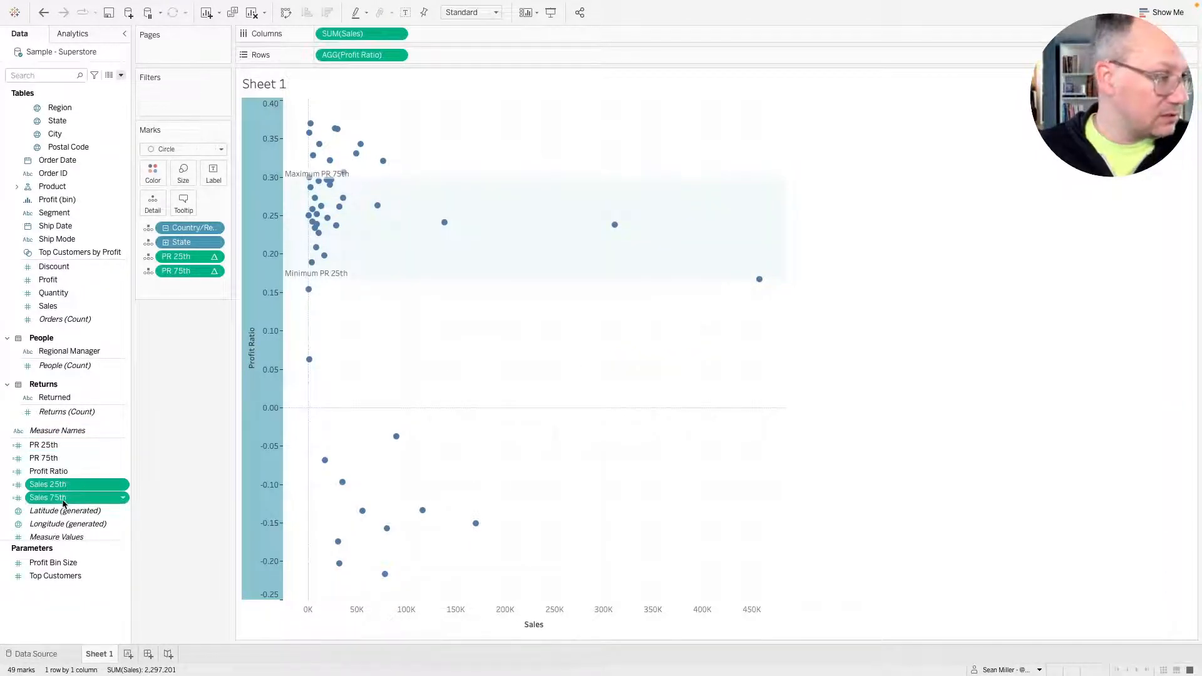
drag(67, 490, 152, 213)
Compute the Sales 25th and Sales 75th table calculations using State.
click(214, 285)
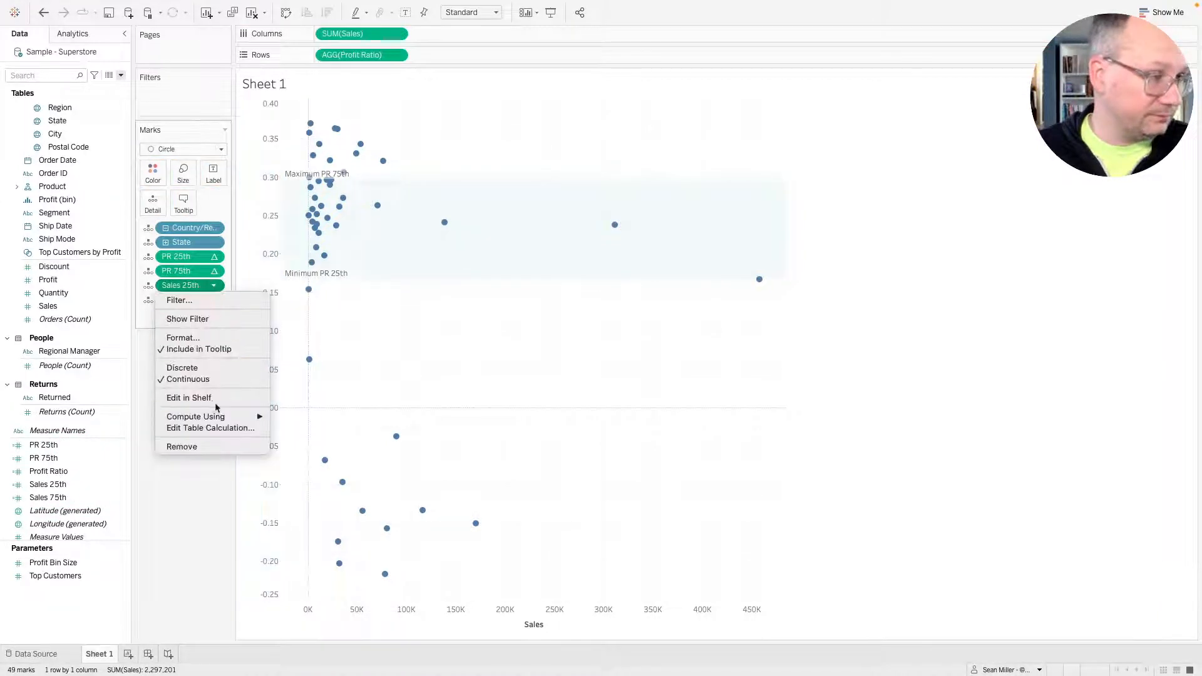
mouse_move(249, 419)
click(294, 452)
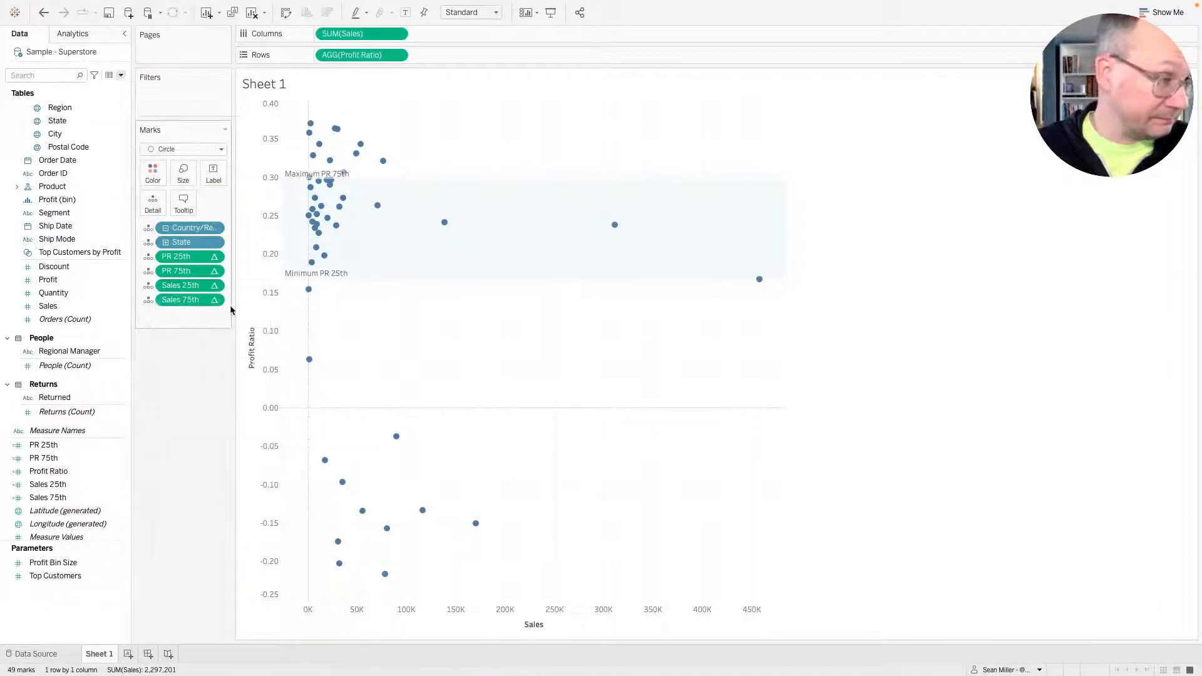
click(214, 300)
mouse_move(238, 431)
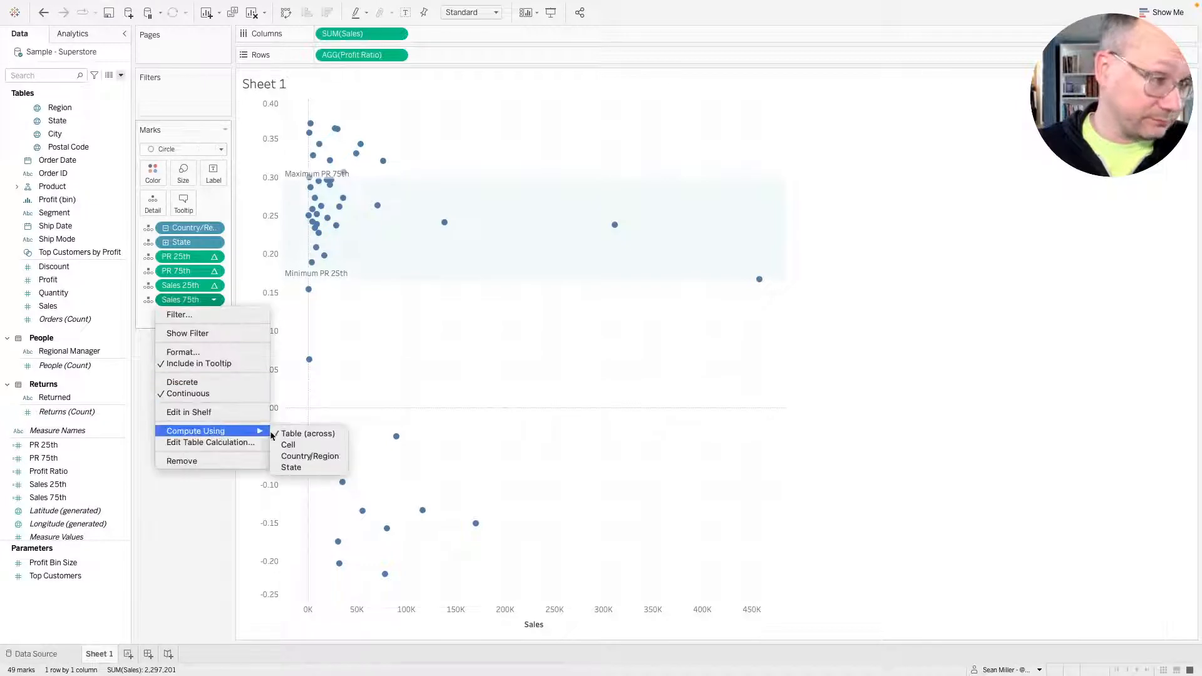
click(291, 468)
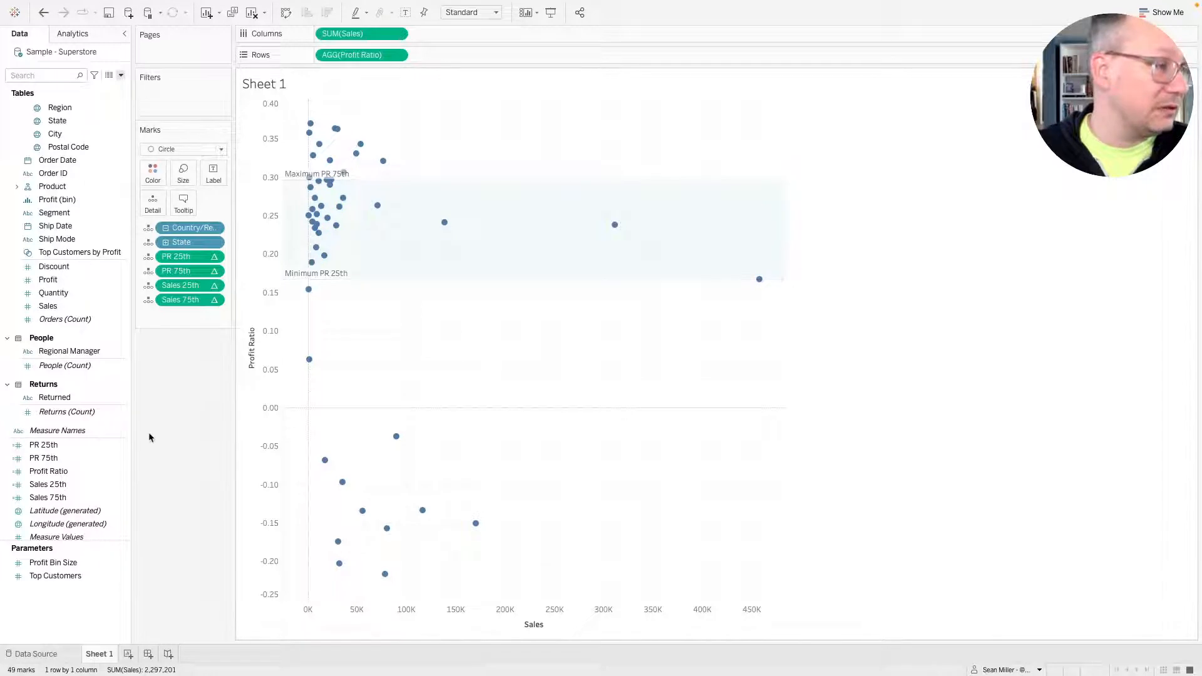
Add a reference band to the Sales axis for the entire table, from the minimum of Sales 25th to the maximum of Sales 75th.
click(89, 34)
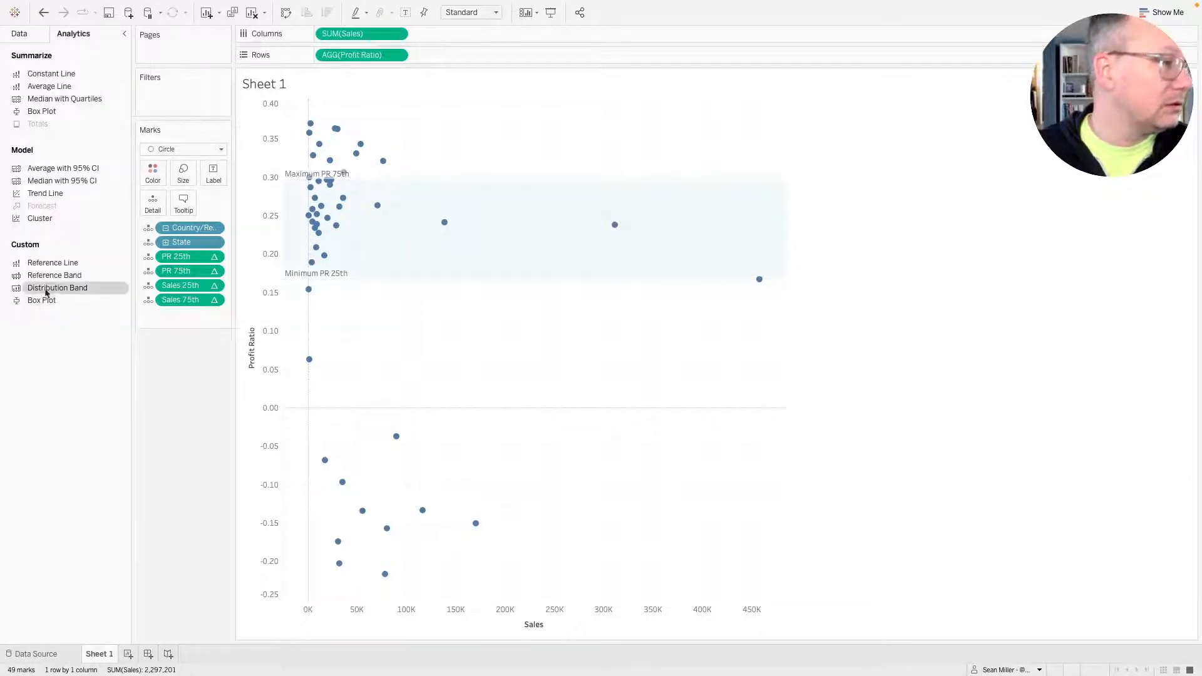
drag(54, 278, 353, 160)
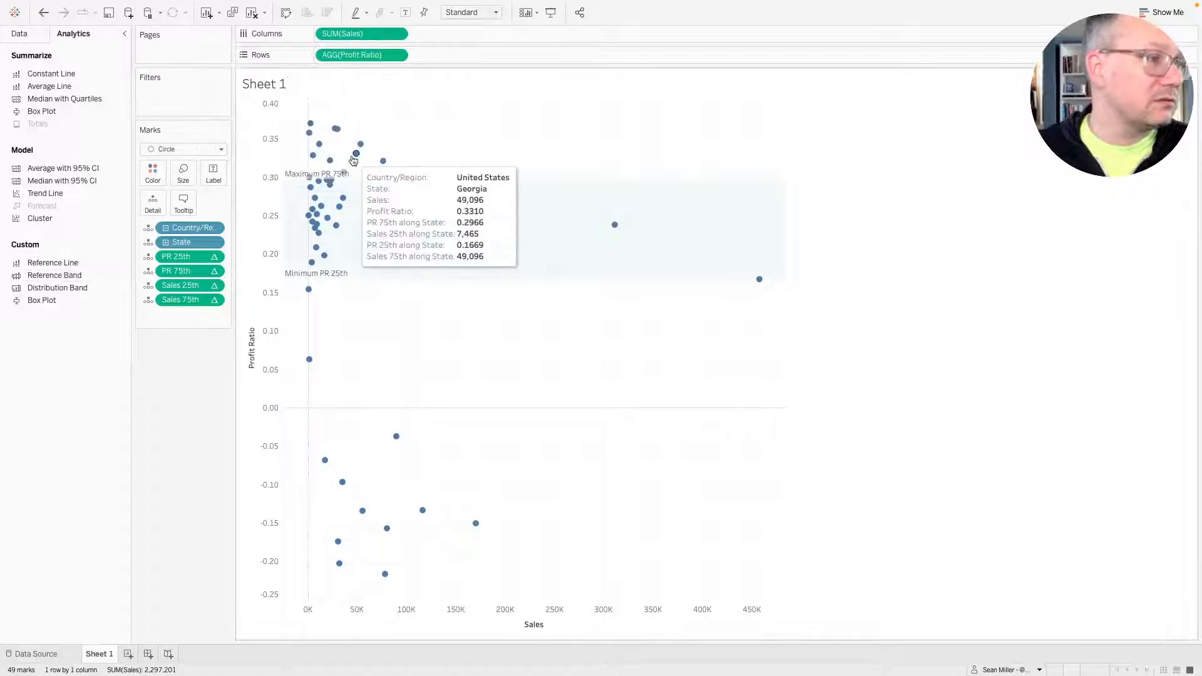
click(500, 257)
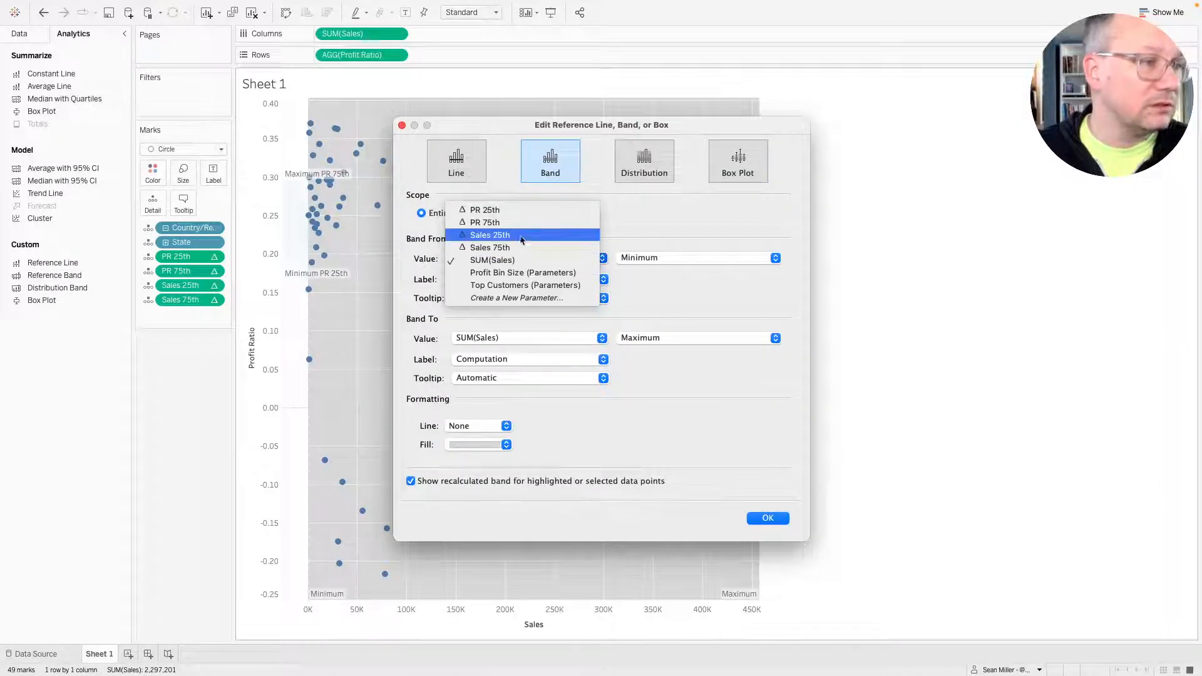
click(495, 235)
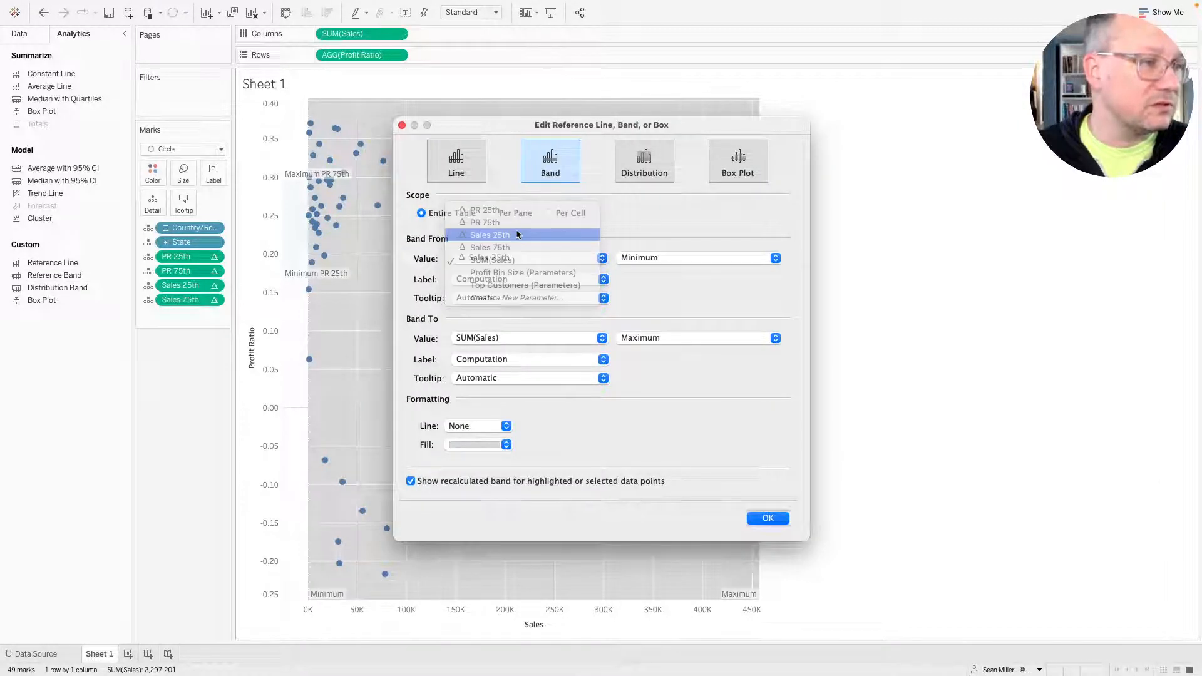
click(502, 337)
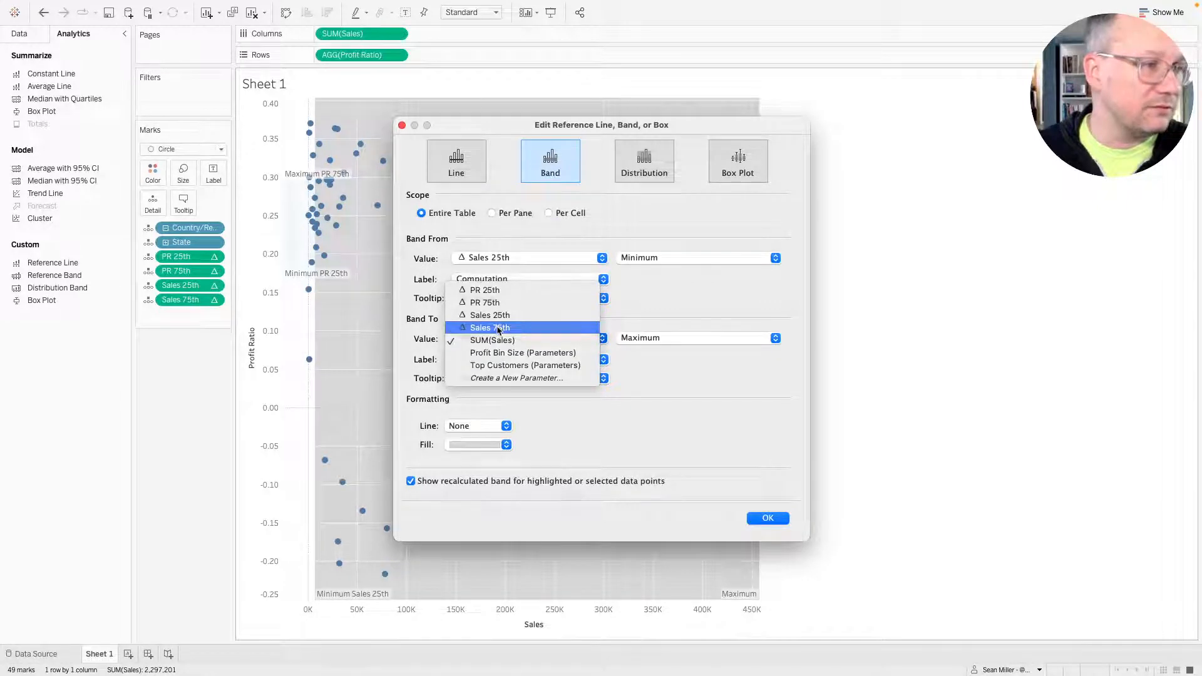
click(498, 327)
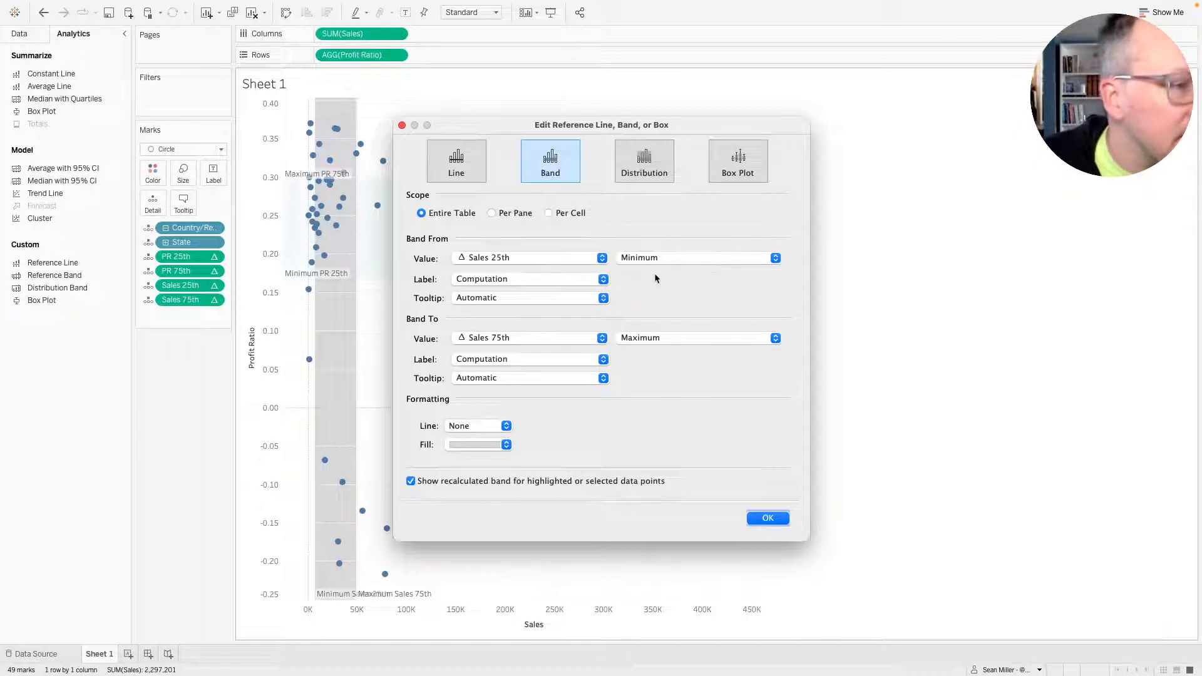
Set the Sales reference band's fill to None and apply it.
click(482, 444)
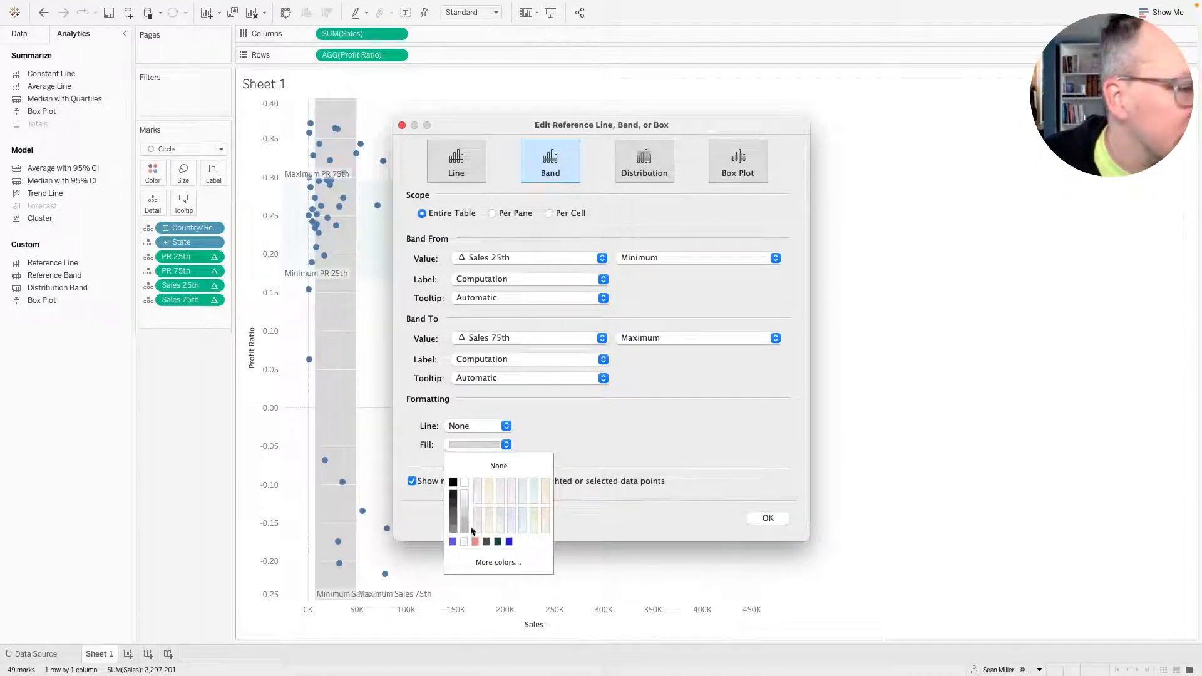
click(470, 563)
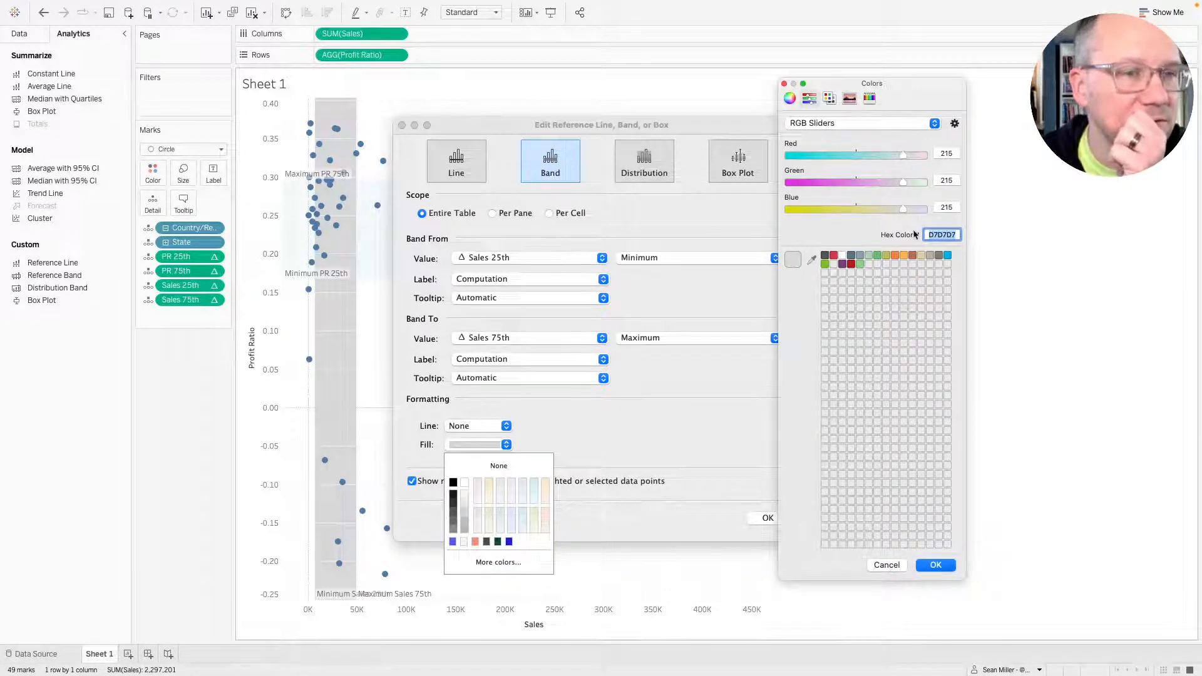
click(886, 565)
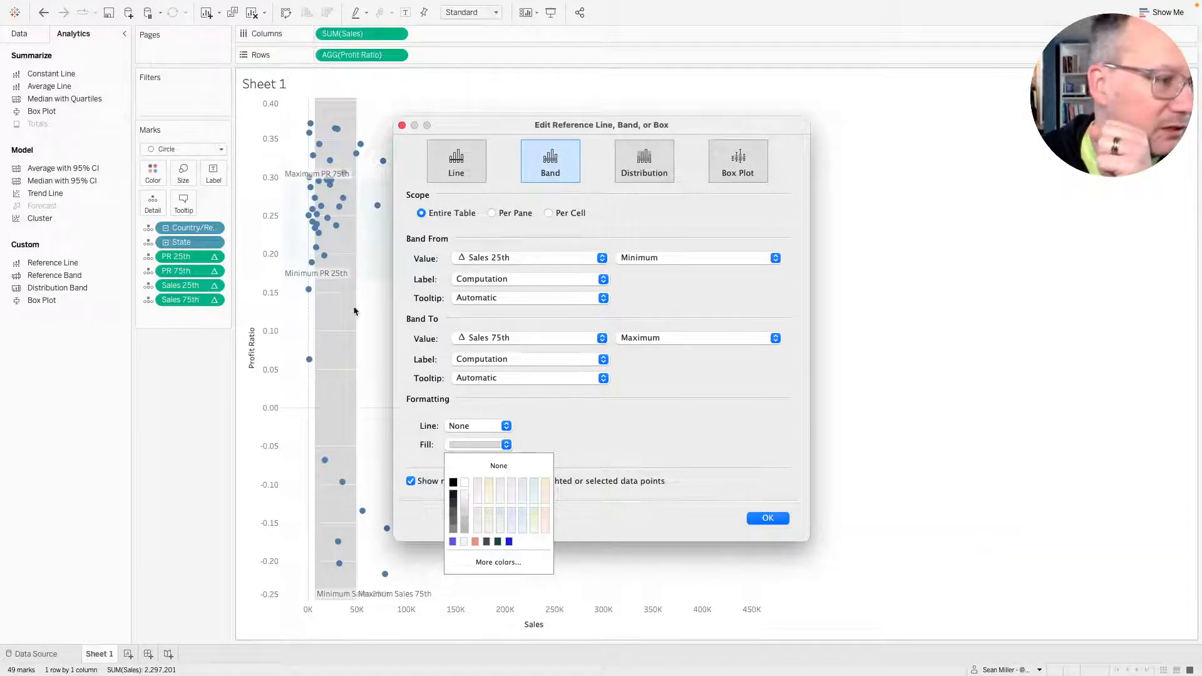
click(492, 467)
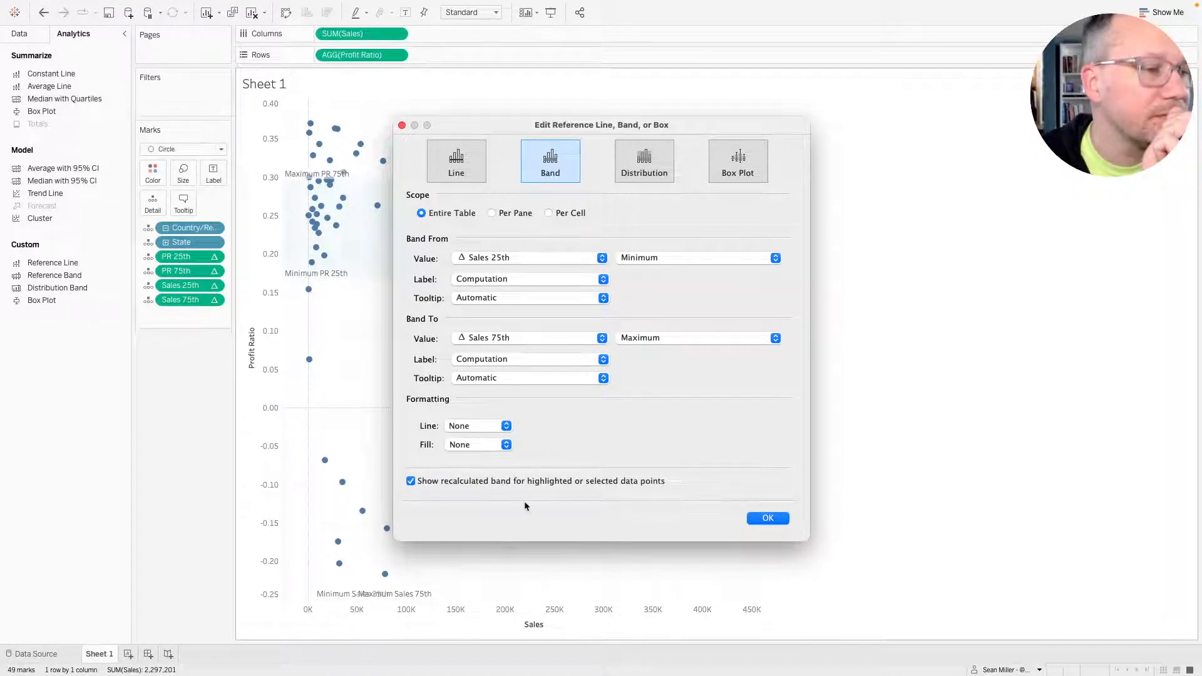
click(766, 521)
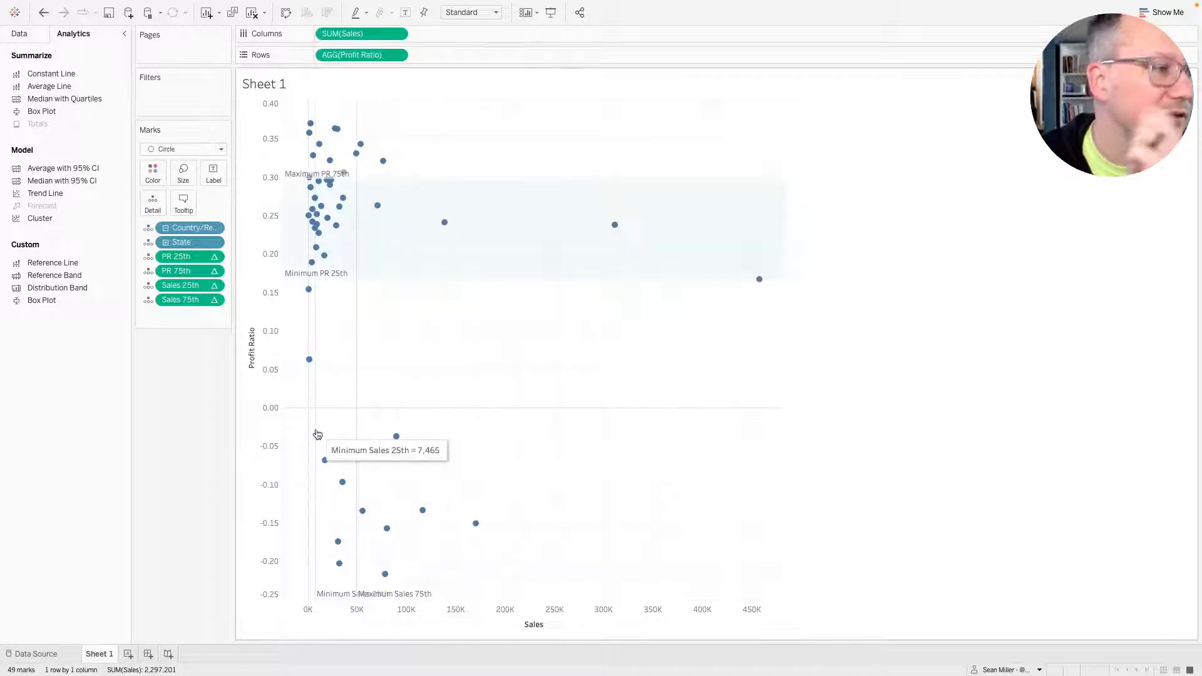
Convert the Sales reference band into a line at the minimum of Sales 25th, with label and tooltip set to None.
click(357, 304)
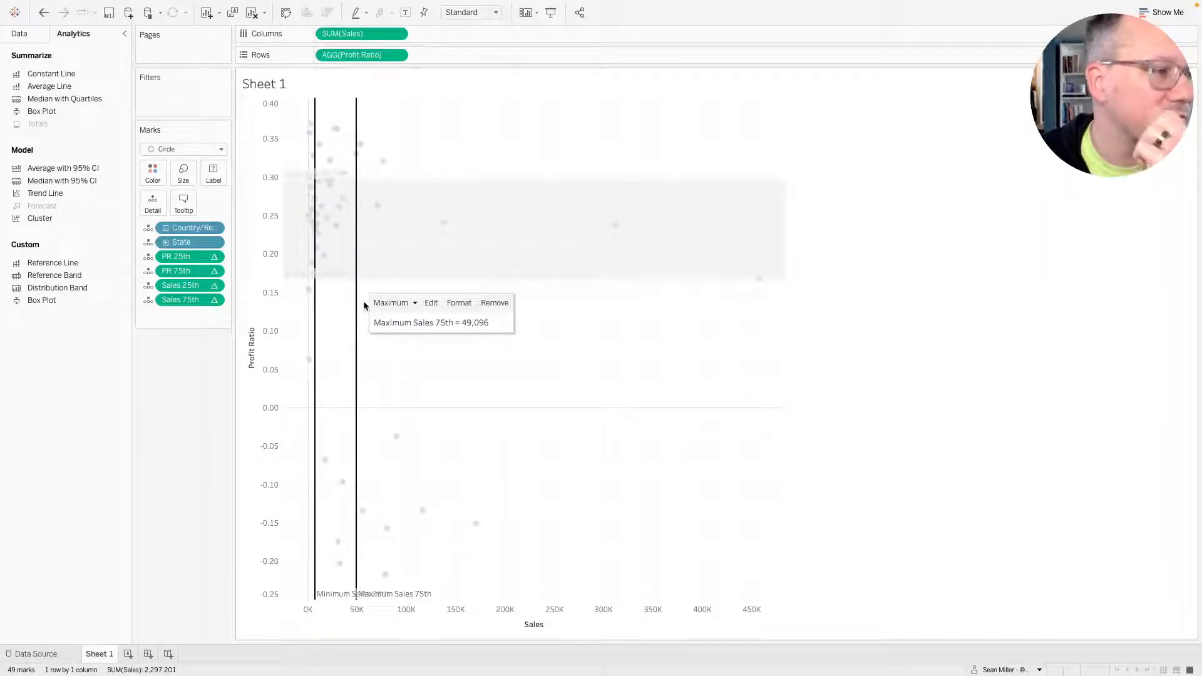
click(433, 303)
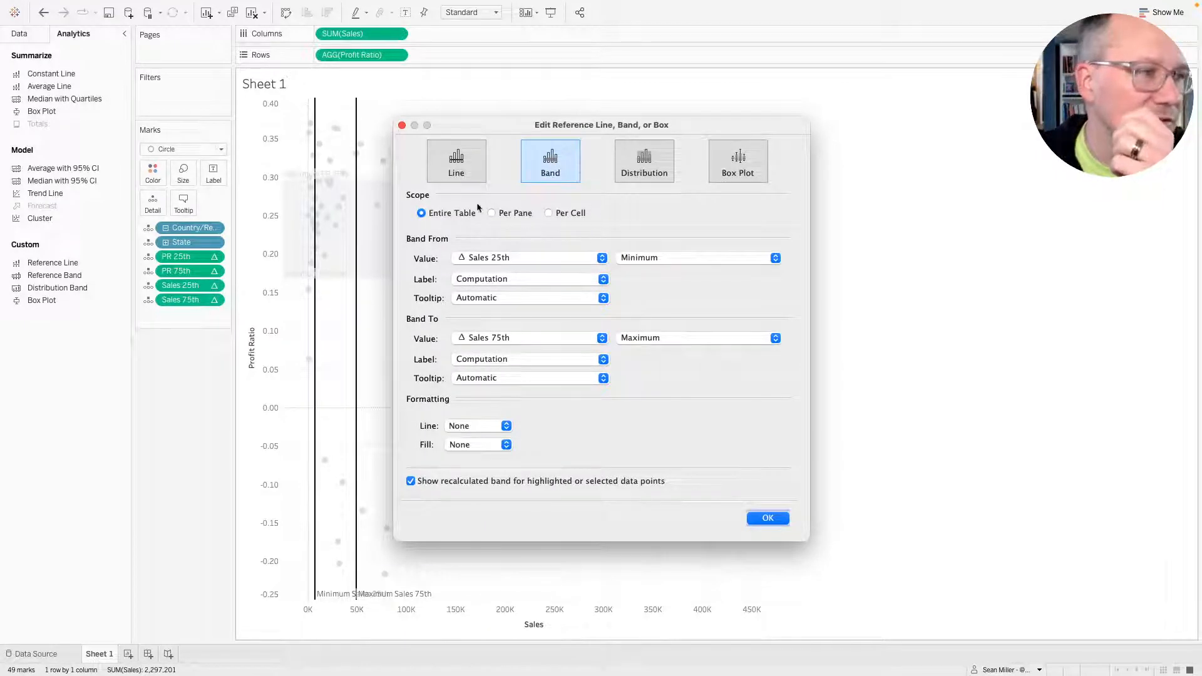
click(464, 173)
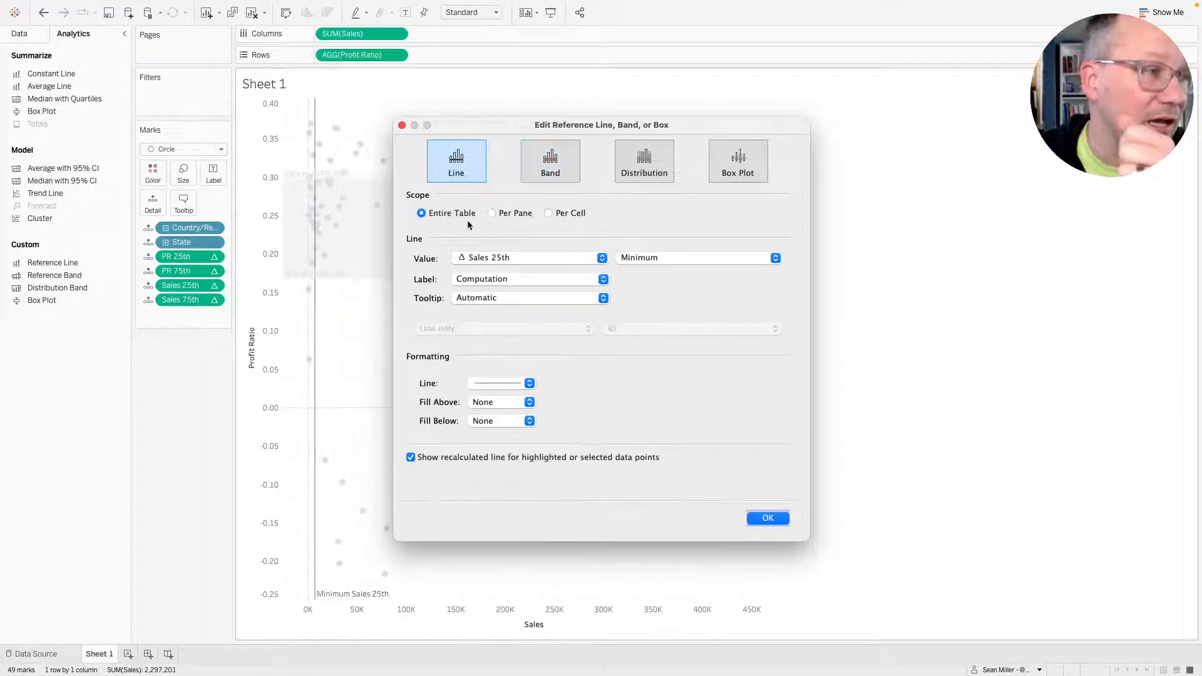
click(489, 384)
click(479, 280)
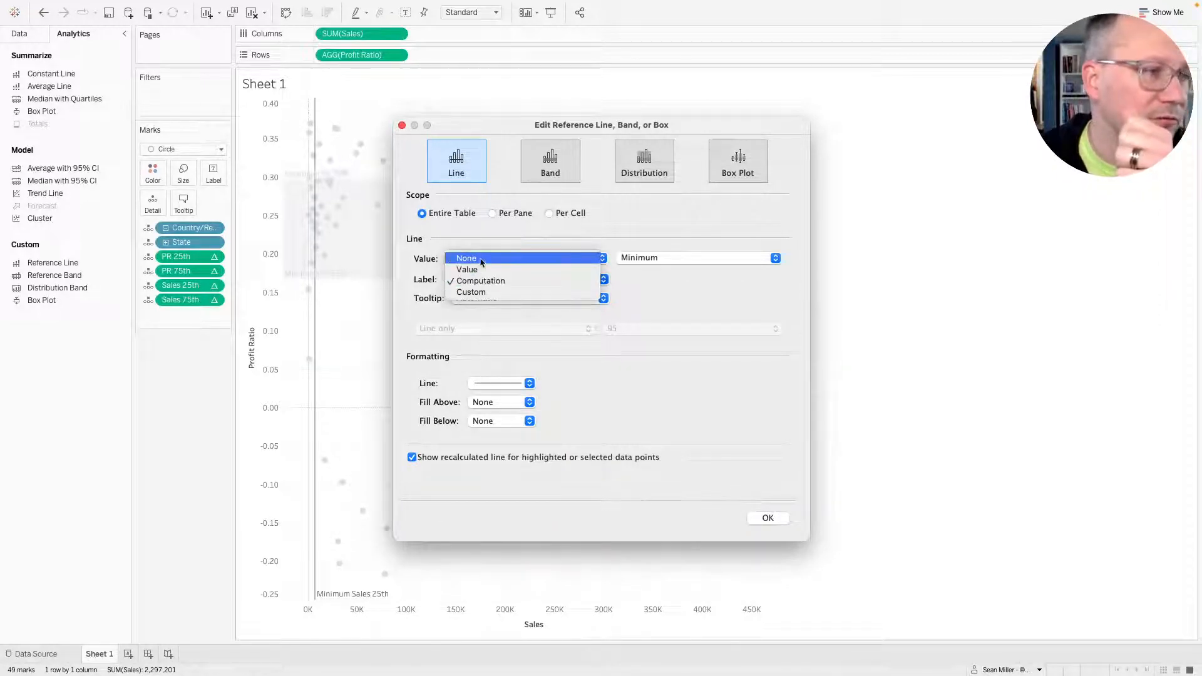
click(481, 262)
click(500, 298)
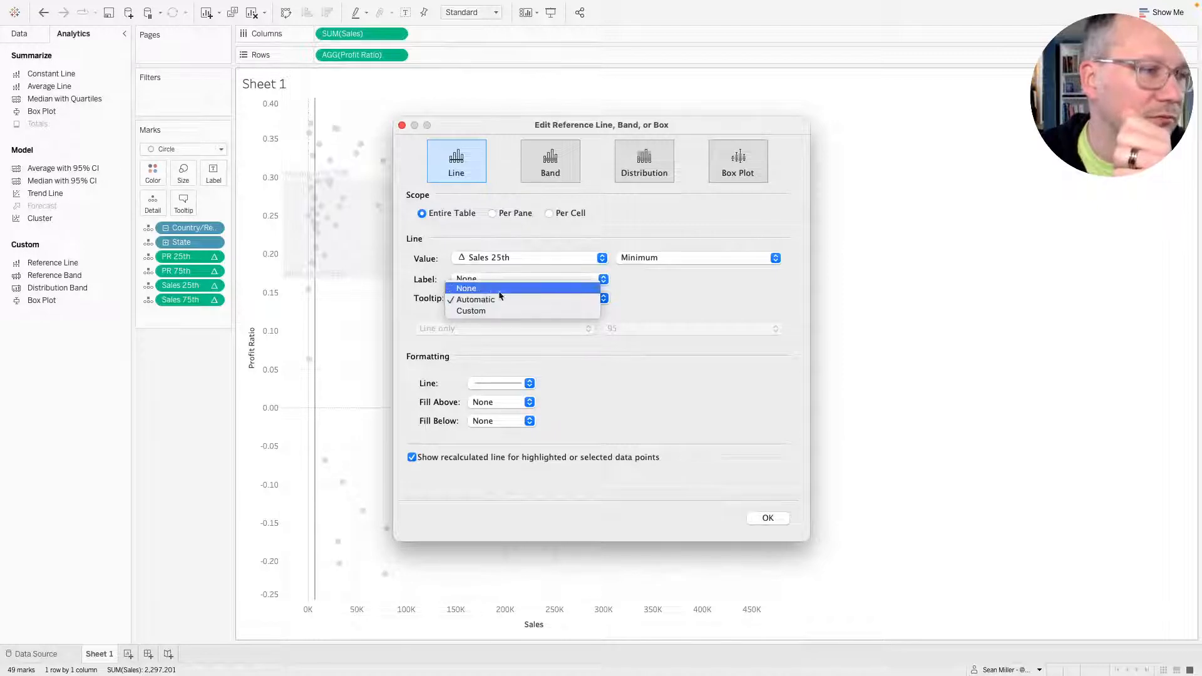
click(464, 288)
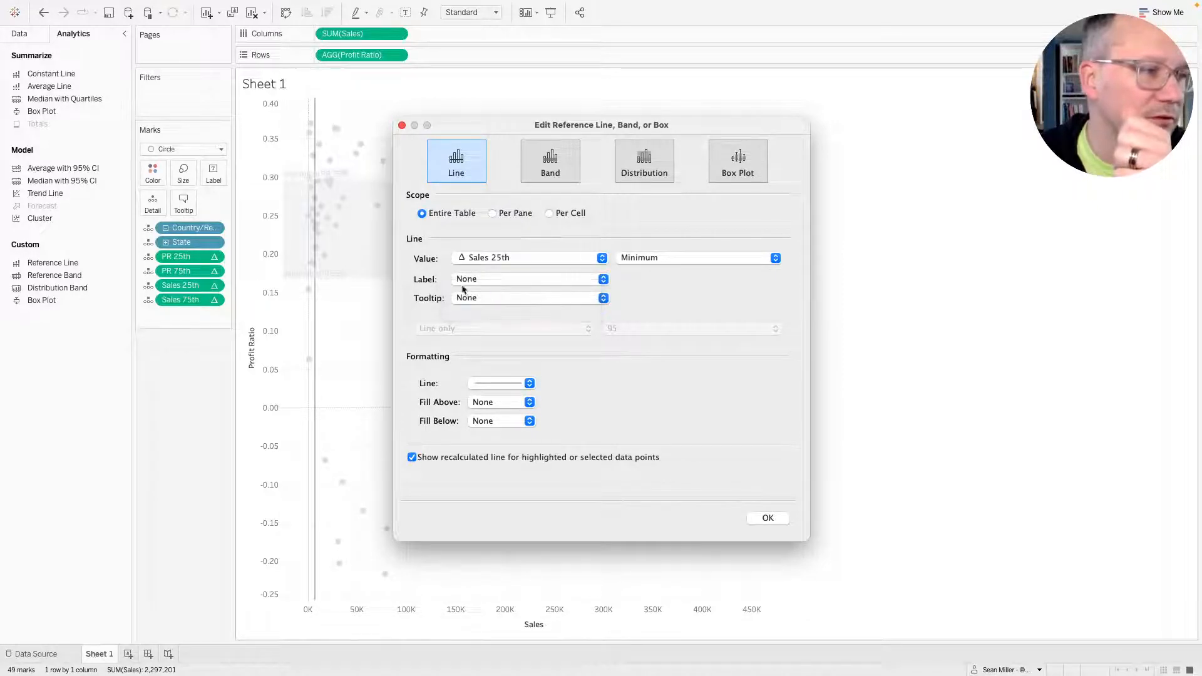
Format the Sales 25th reference line with no line and a white fill below, and apply it.
click(492, 383)
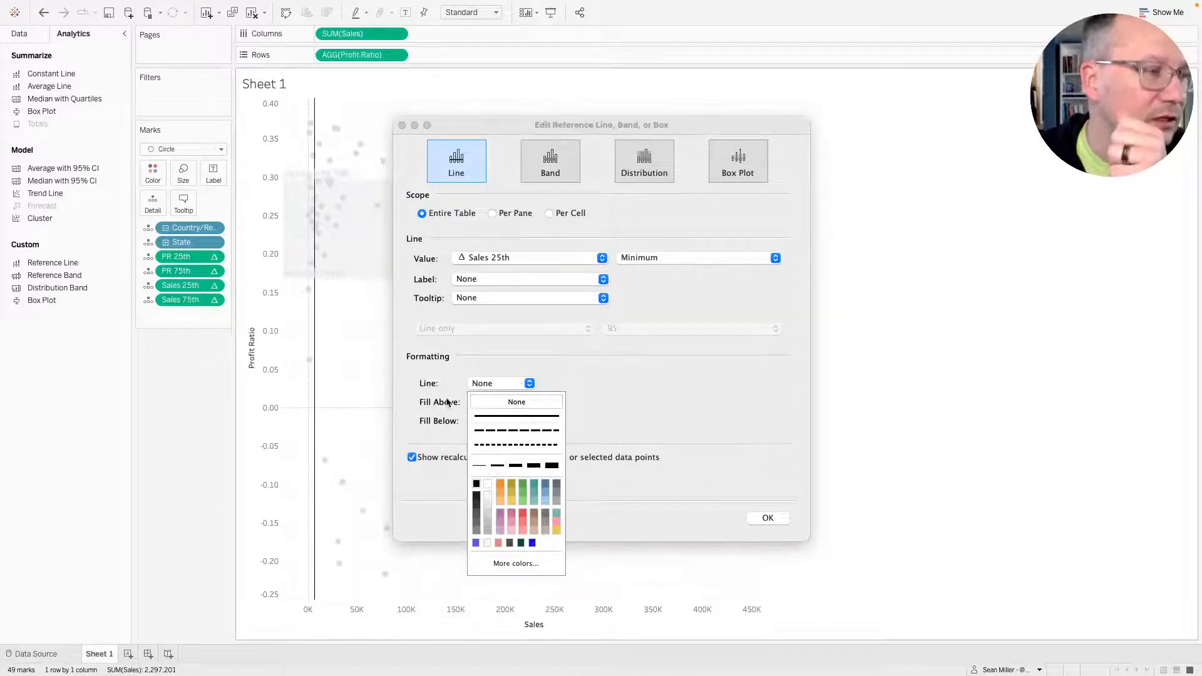
click(483, 379)
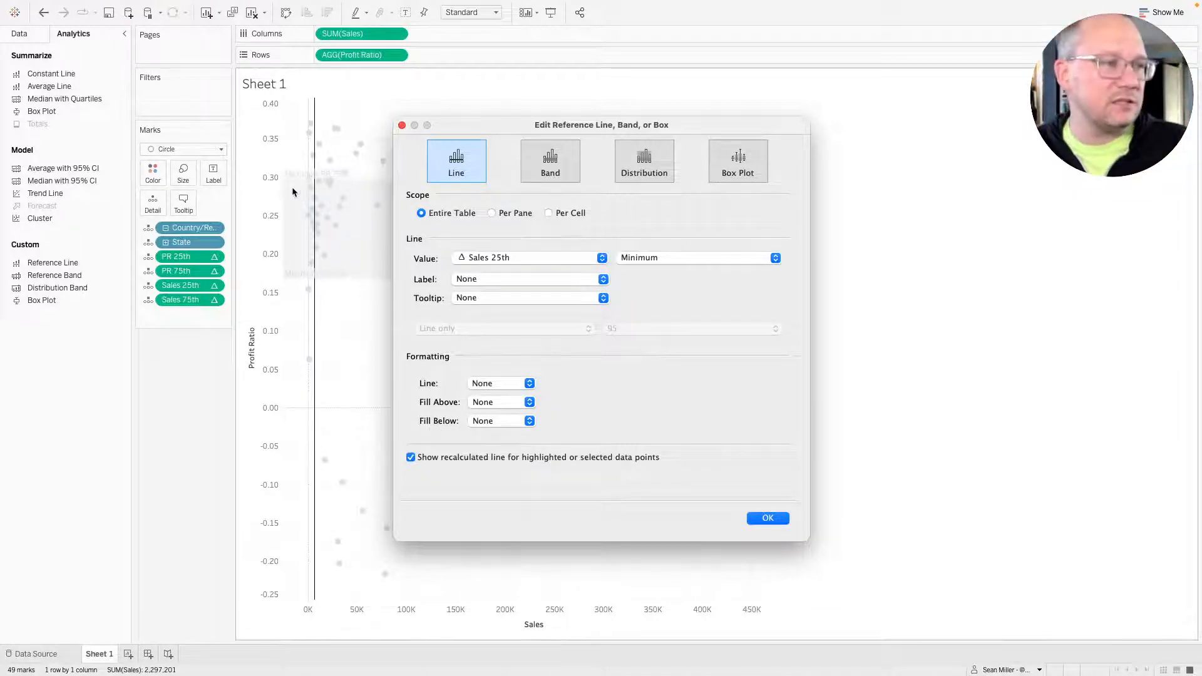
click(492, 426)
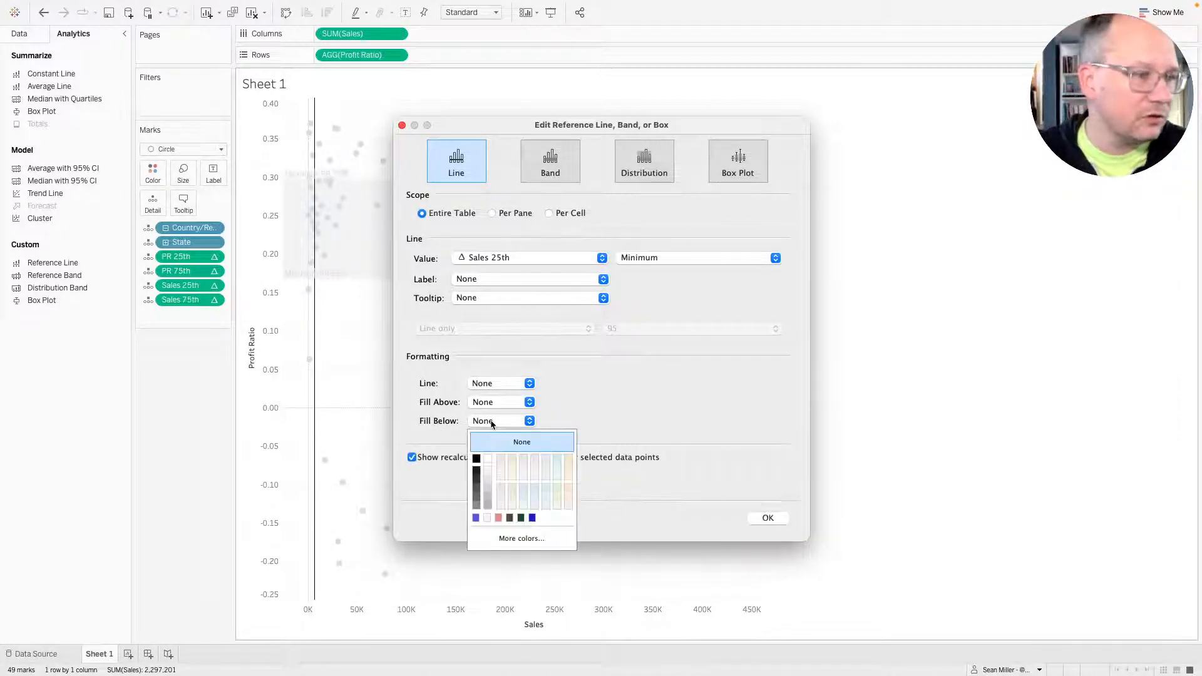
click(487, 459)
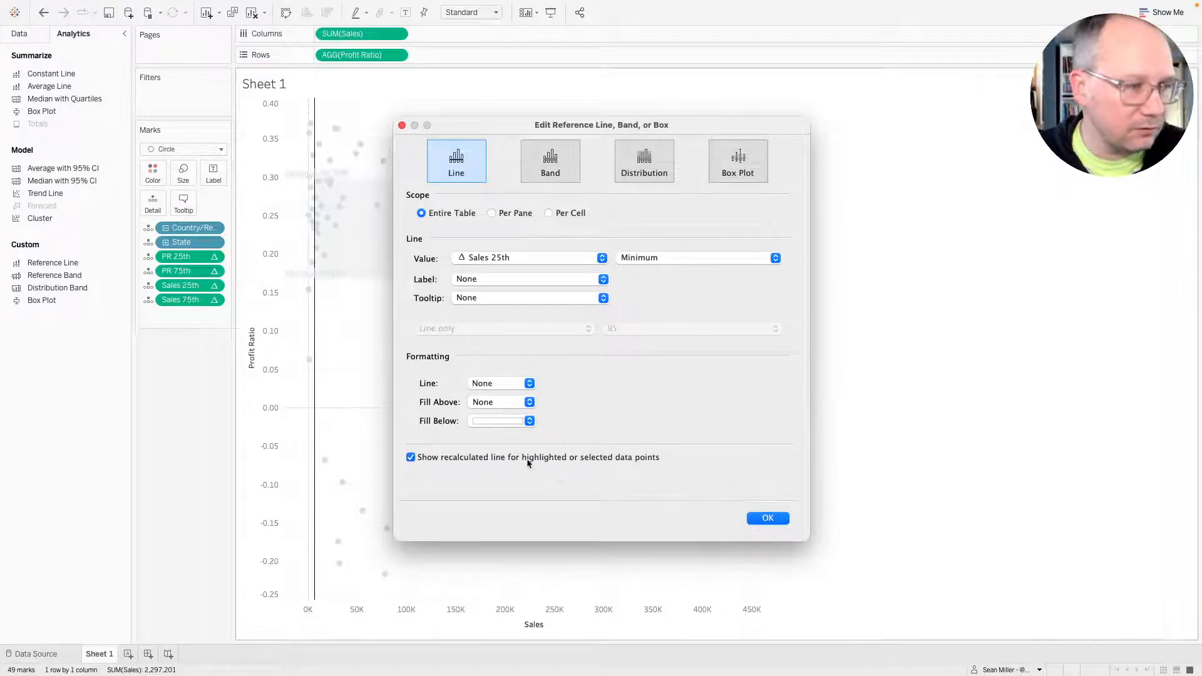
click(768, 519)
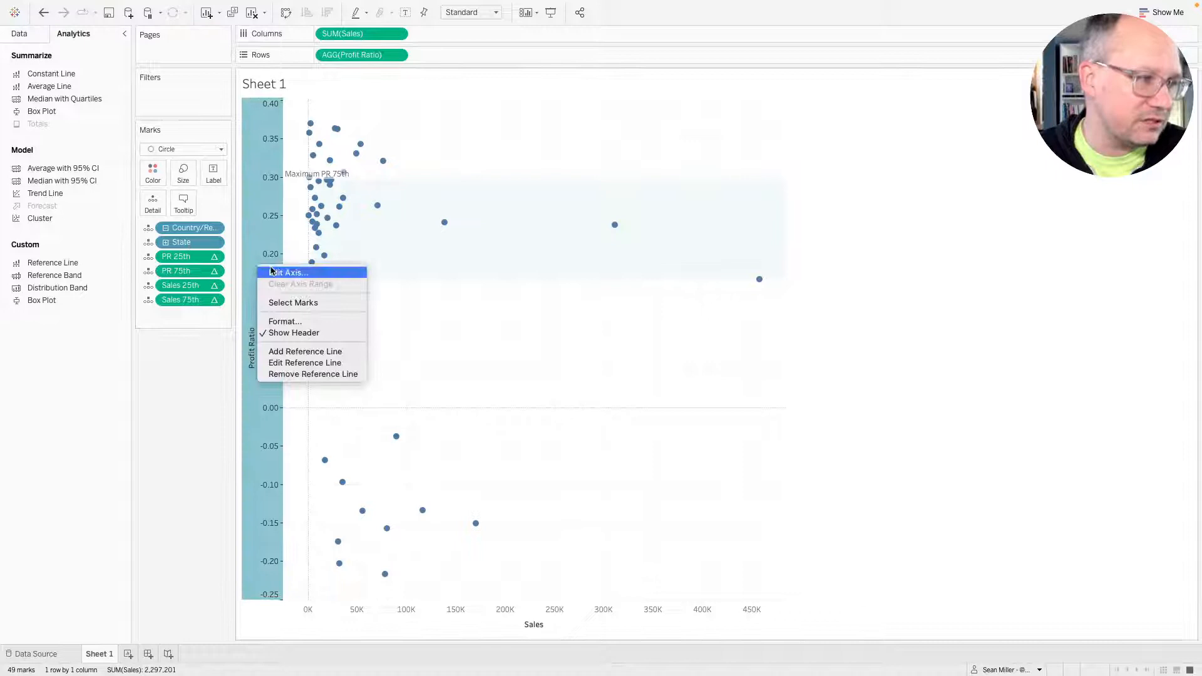
click(307, 351)
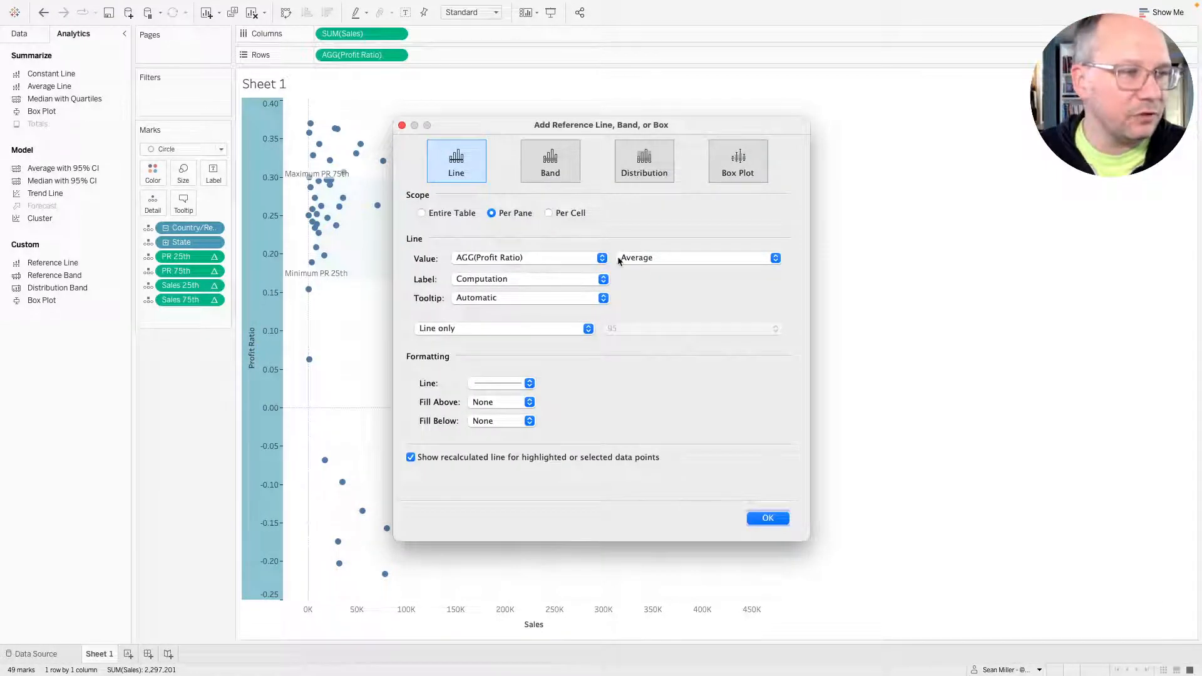
click(522, 258)
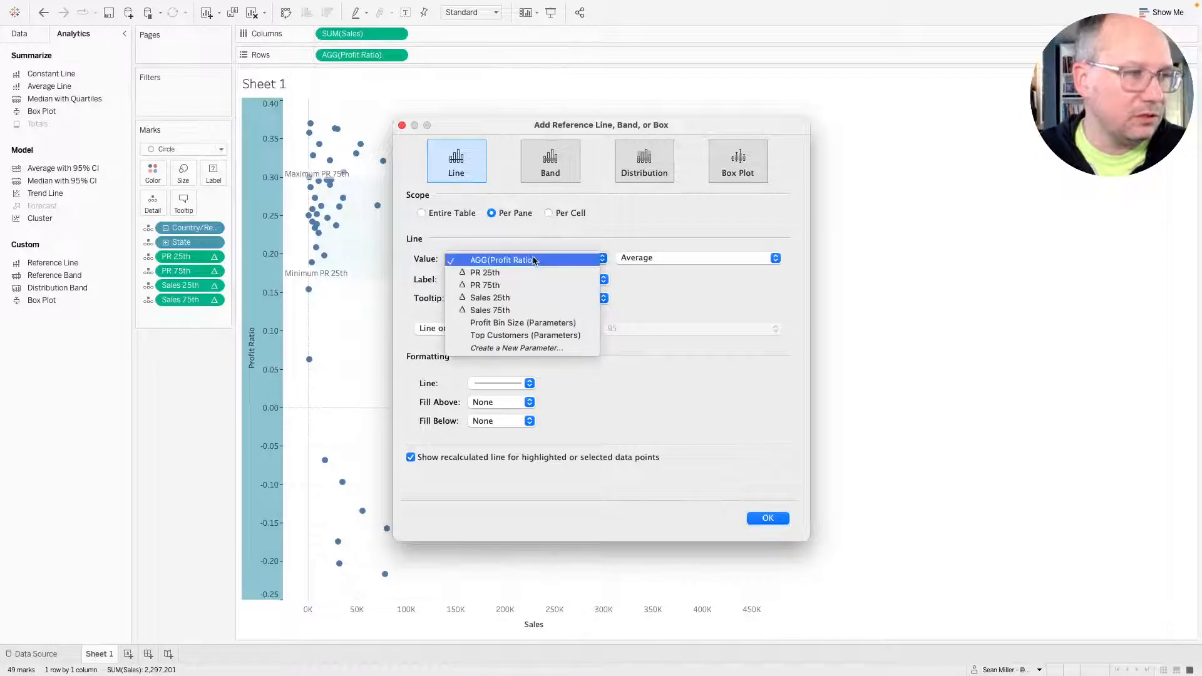
click(503, 310)
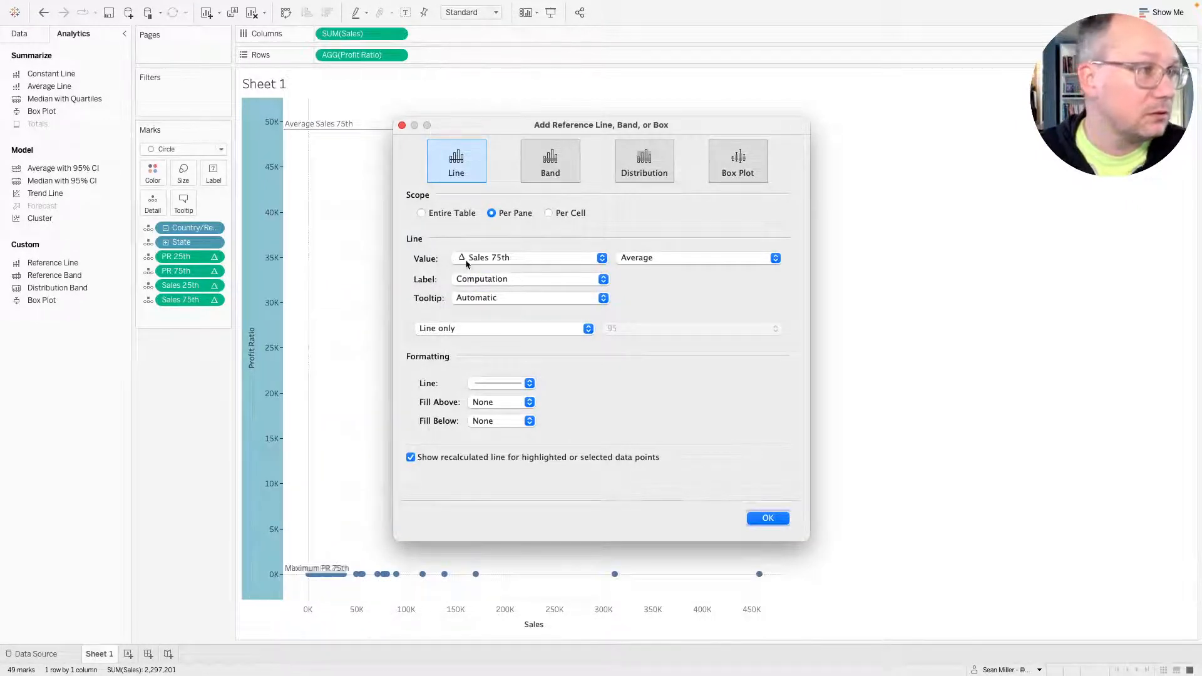
click(526, 259)
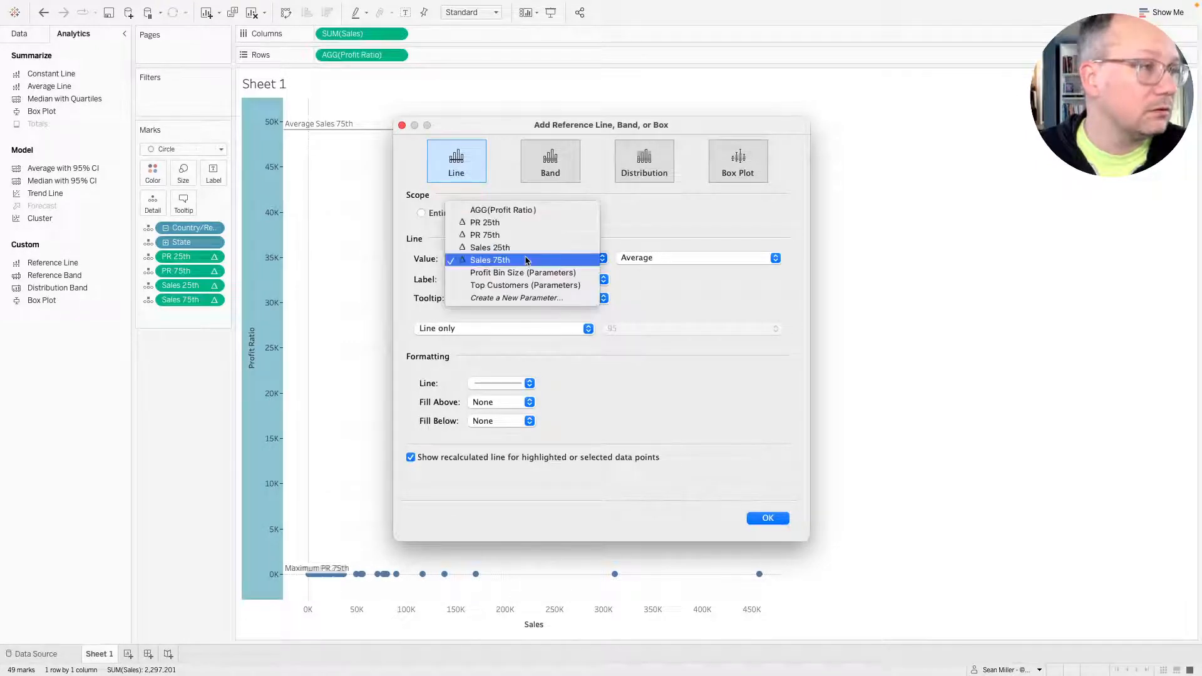
click(526, 260)
click(626, 259)
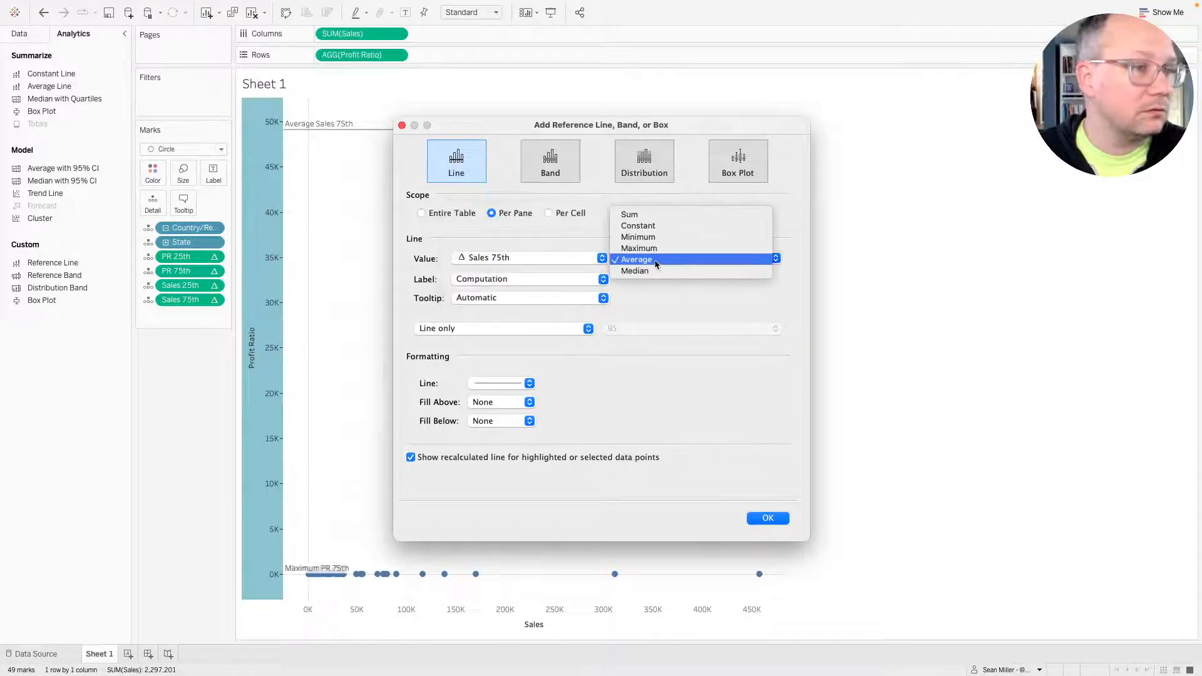
click(642, 239)
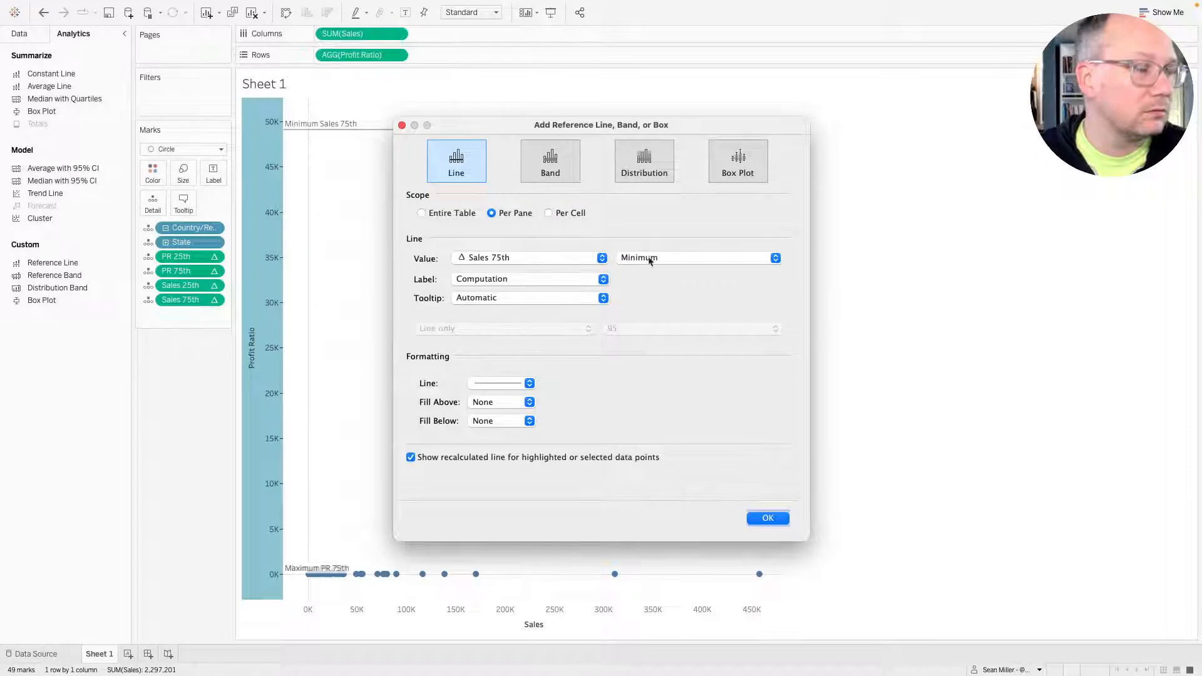
click(402, 126)
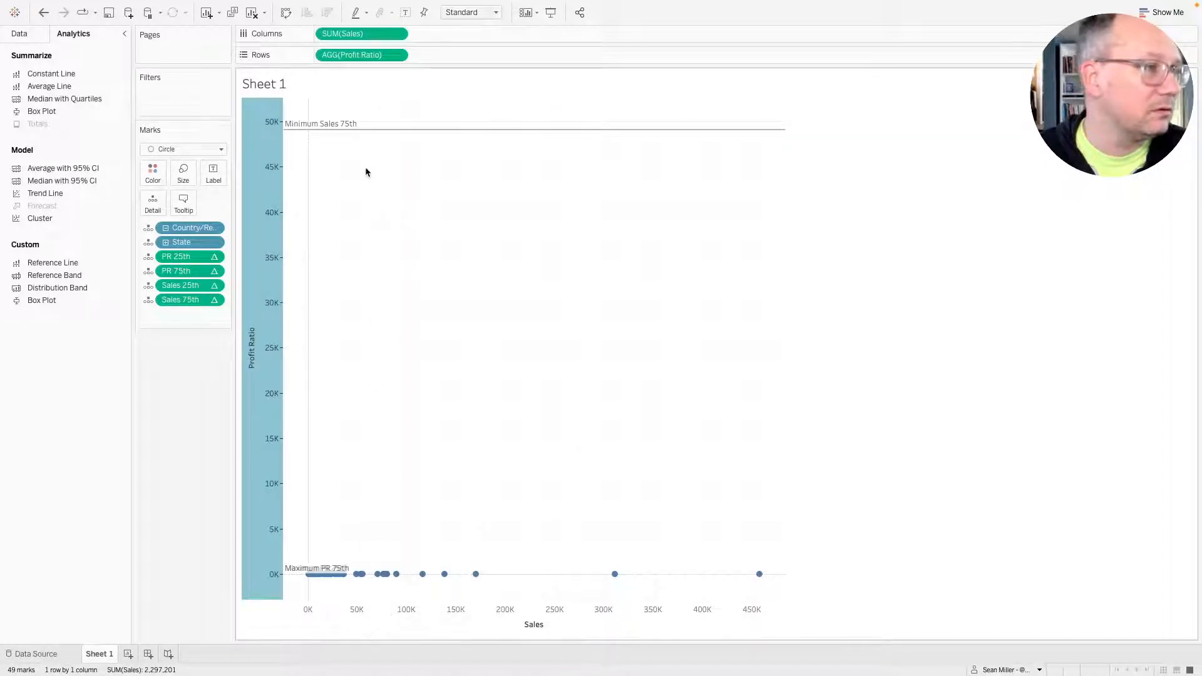
key(ctrl+z)
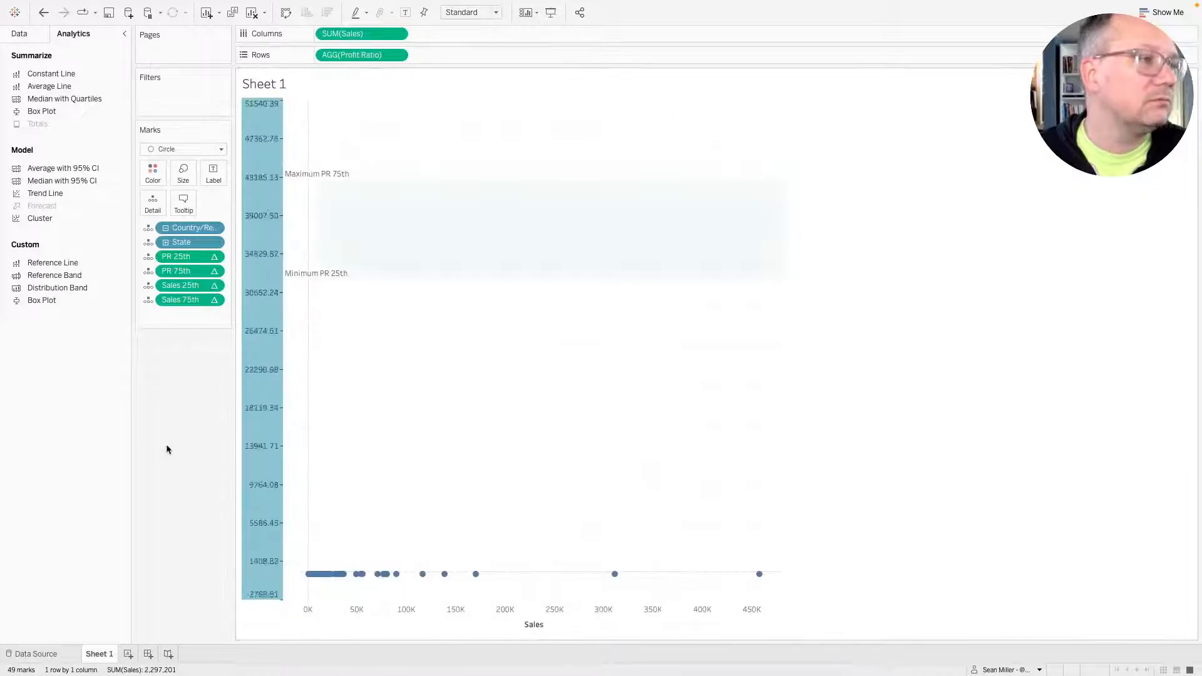
Add a reference line to the Sales axis at the average of Sales 75th, with label and tooltip set to None.
right_click(407, 632)
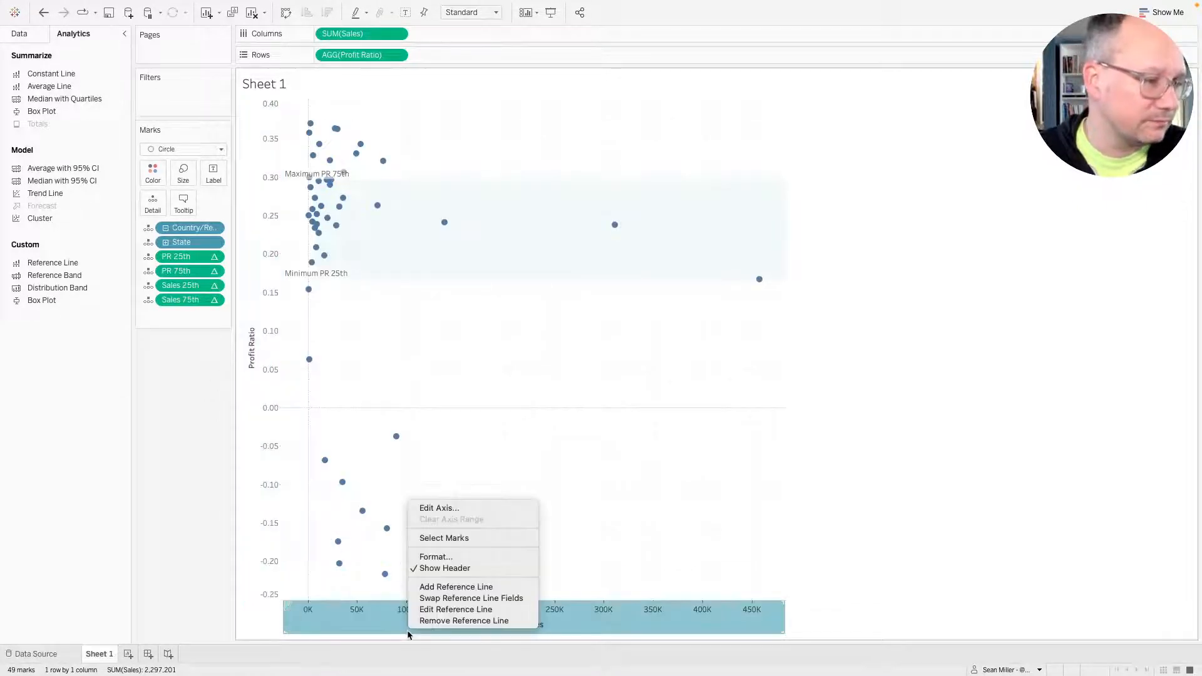
click(467, 587)
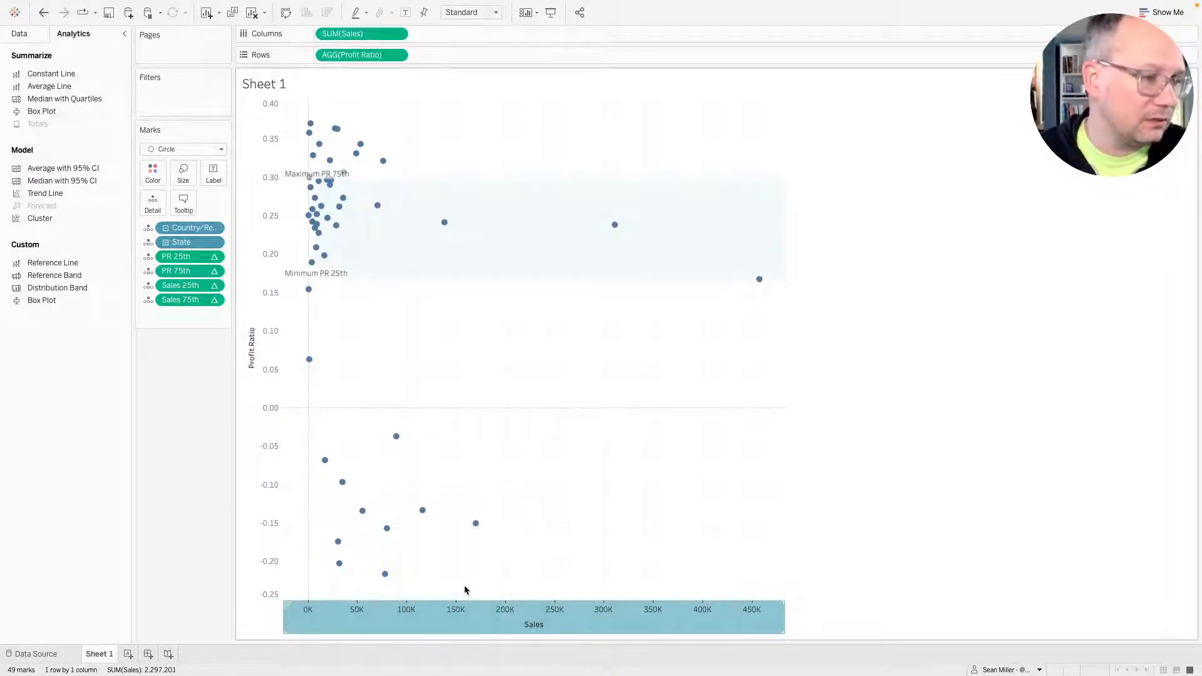
click(540, 257)
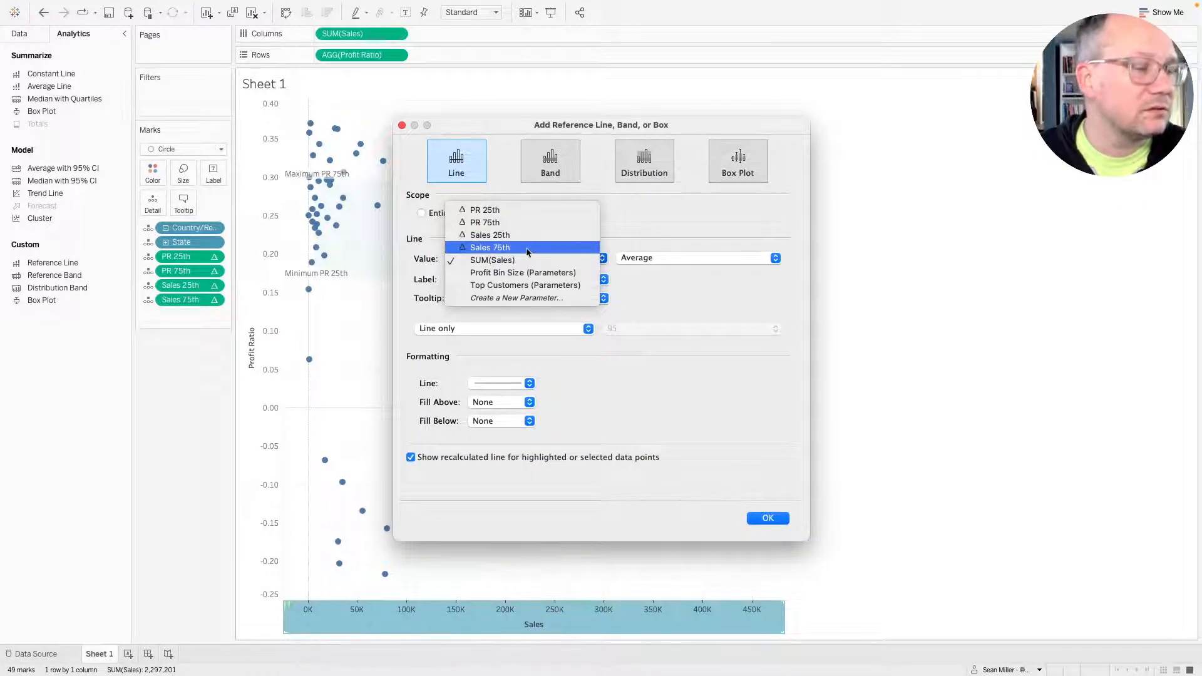
click(527, 249)
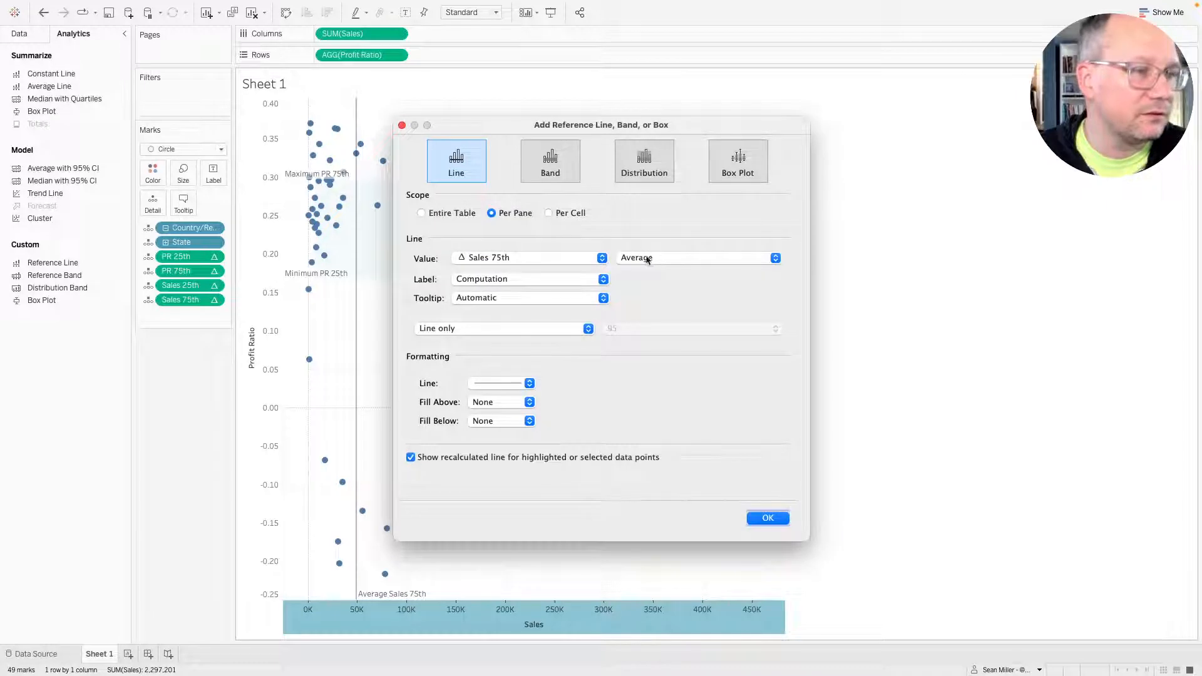
click(511, 282)
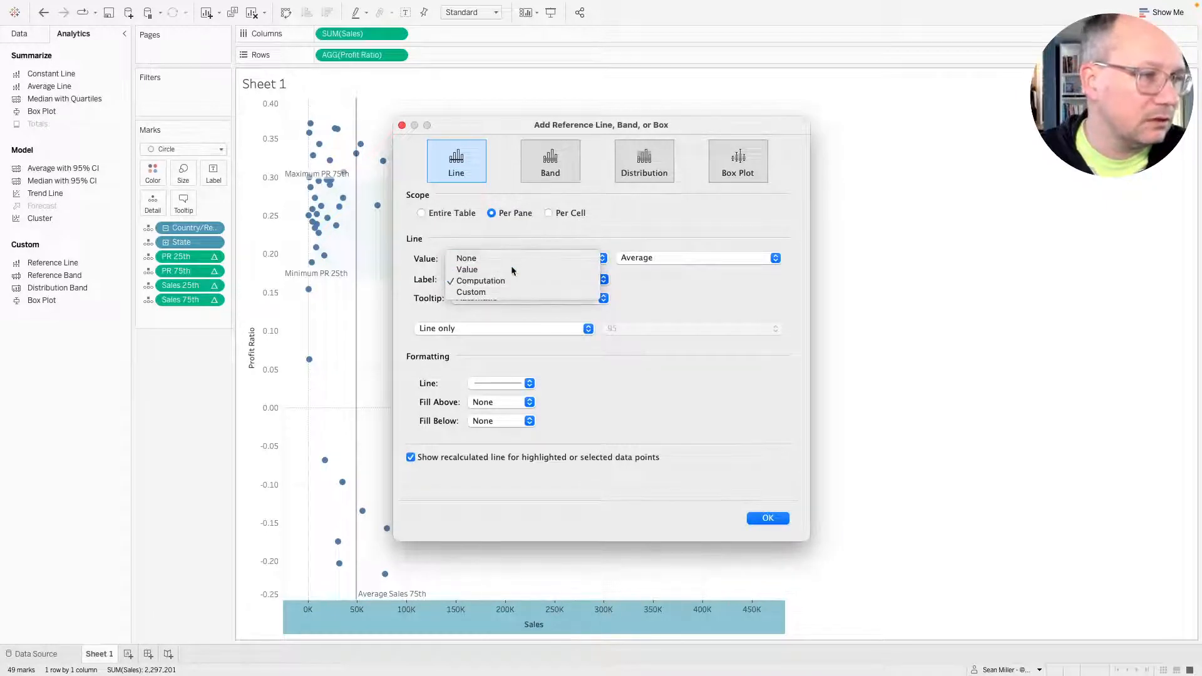
click(504, 259)
click(495, 298)
click(485, 288)
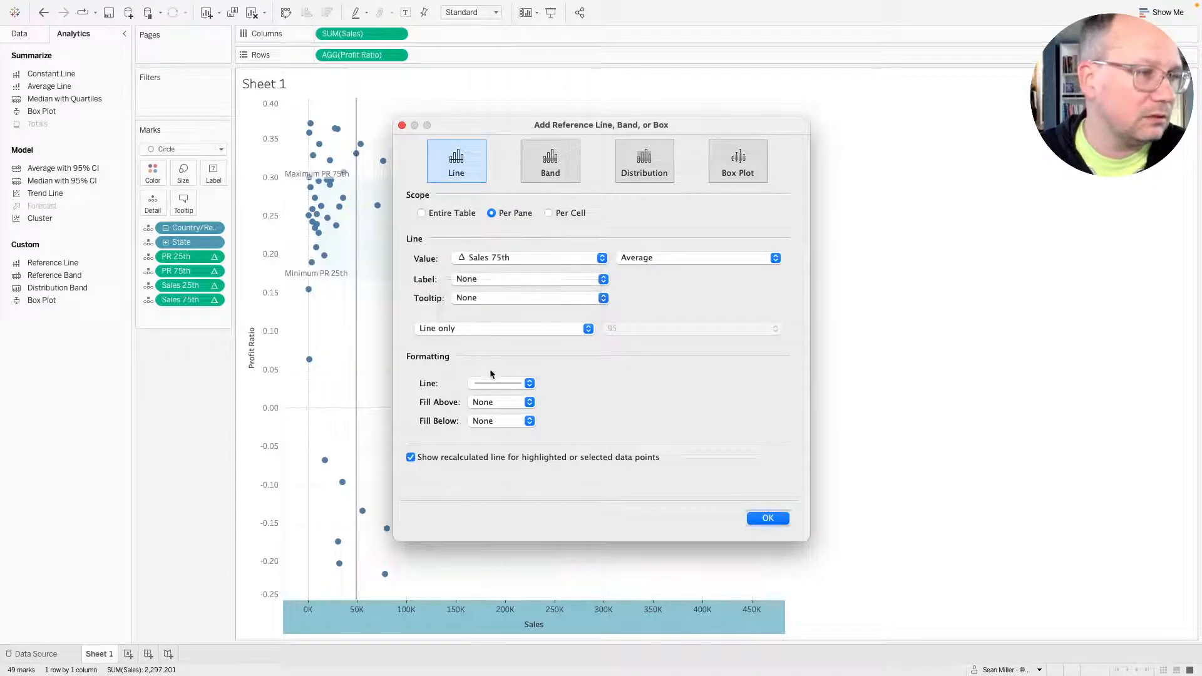
Format the Sales 75th reference line with no line and a white fill above, disable its recalculated line, and apply it.
click(493, 383)
click(502, 402)
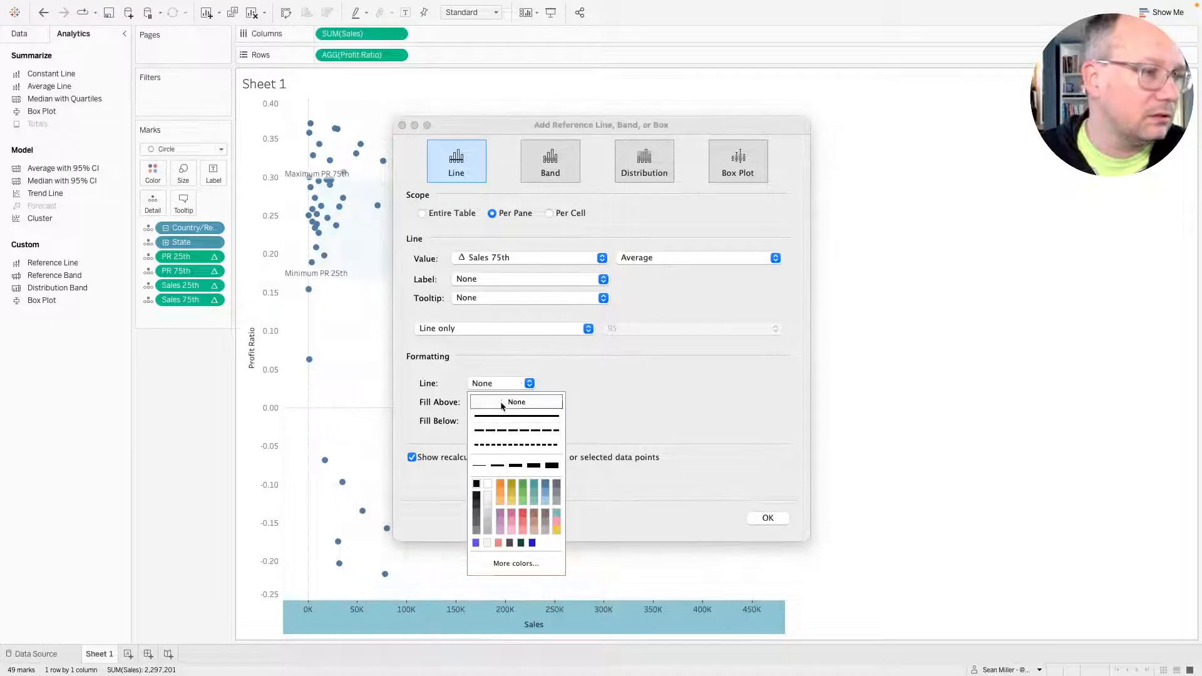
click(441, 405)
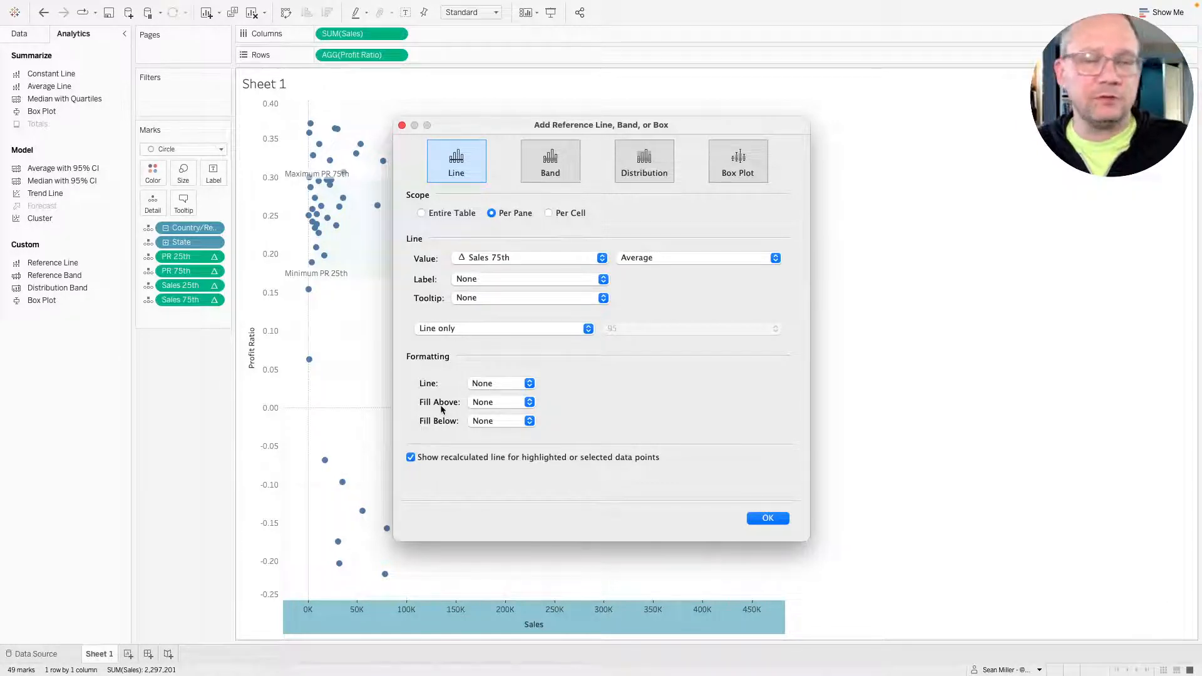
click(488, 421)
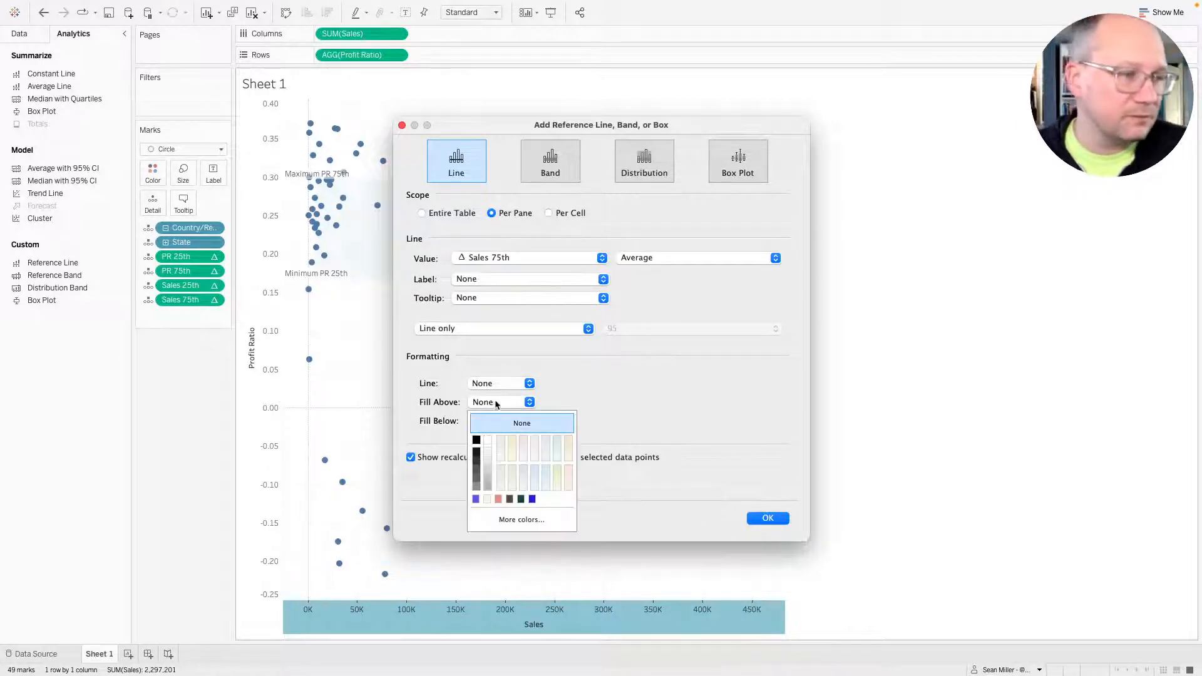
click(488, 441)
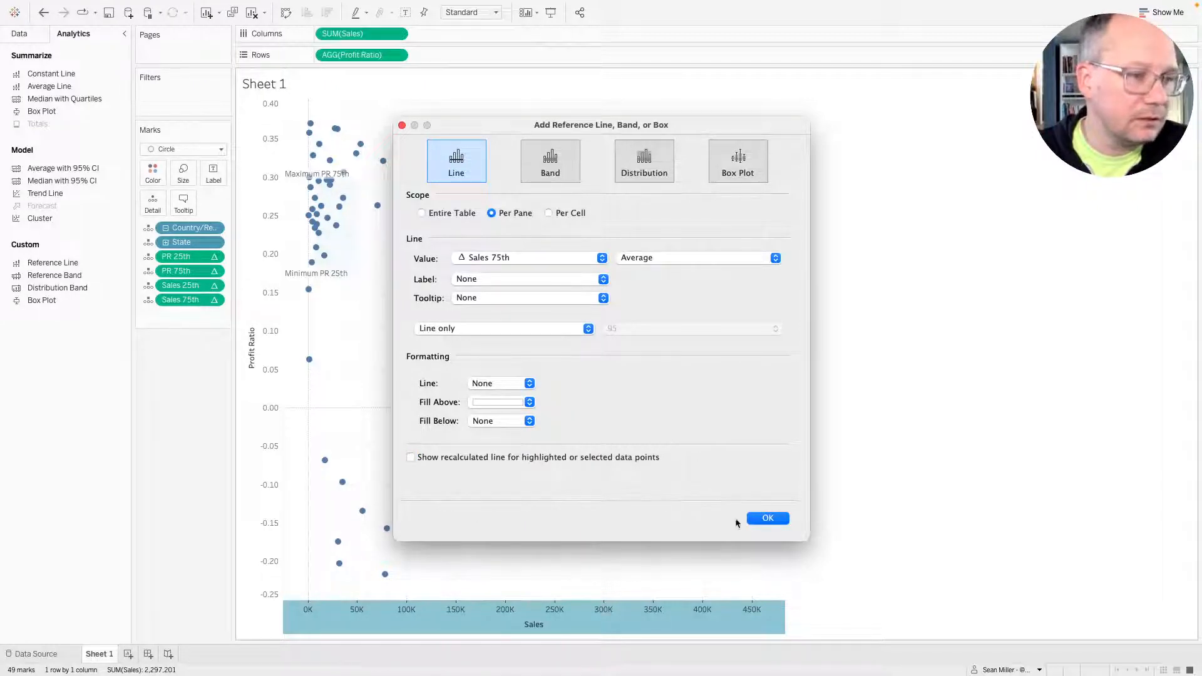
click(769, 518)
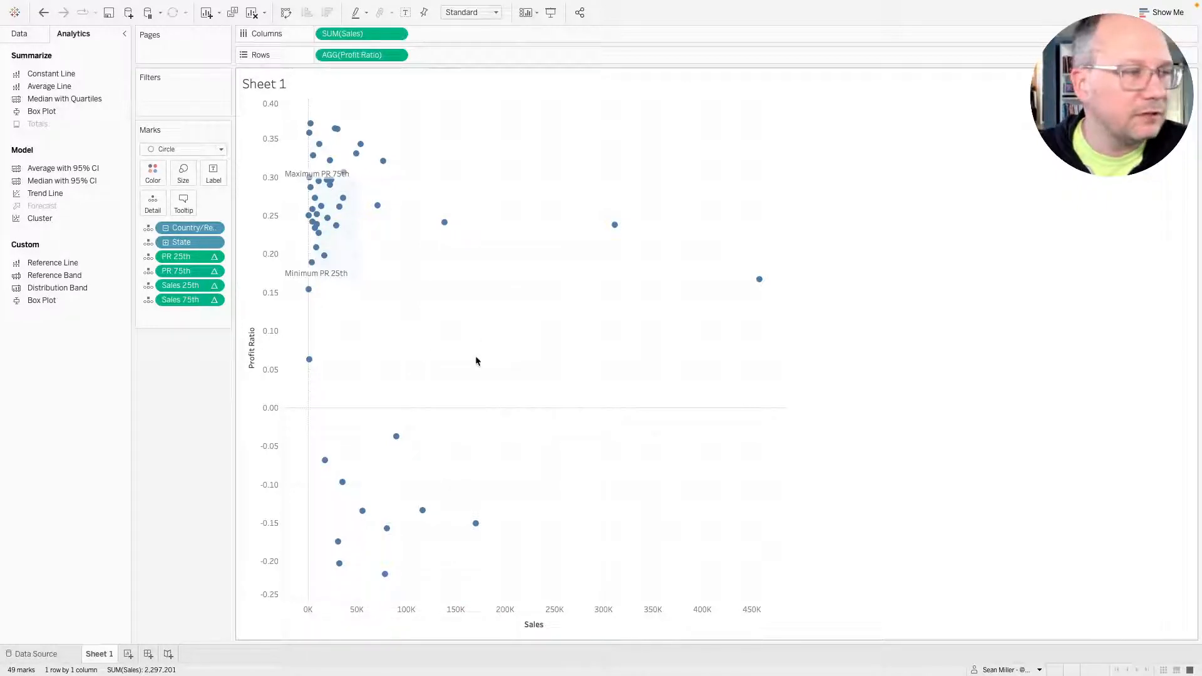
Open the line formatting for the scatter plot and set the sheet's grid lines to None.
right_click(526, 353)
mouse_move(563, 441)
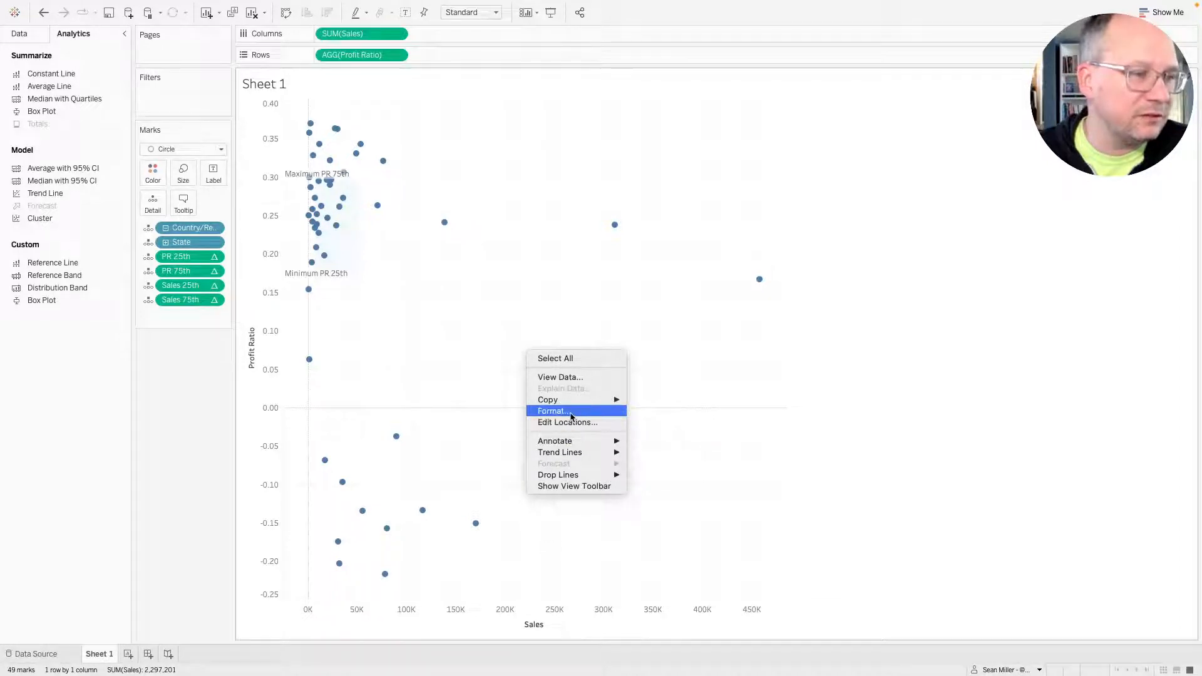
click(567, 410)
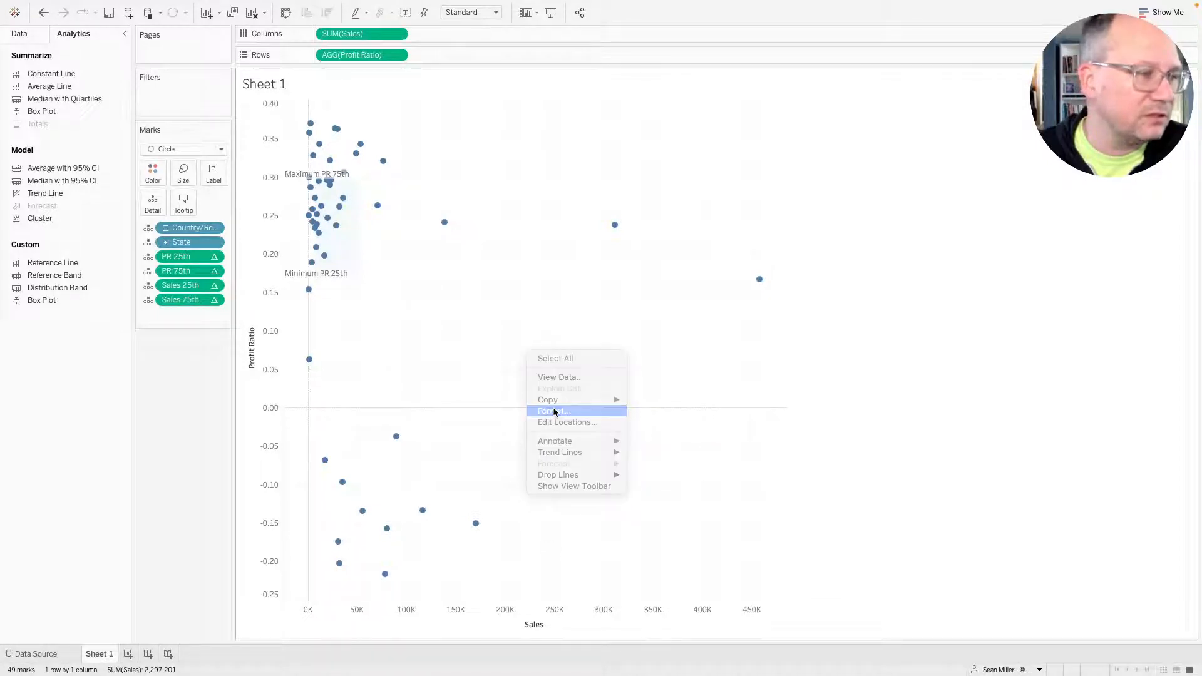
click(76, 55)
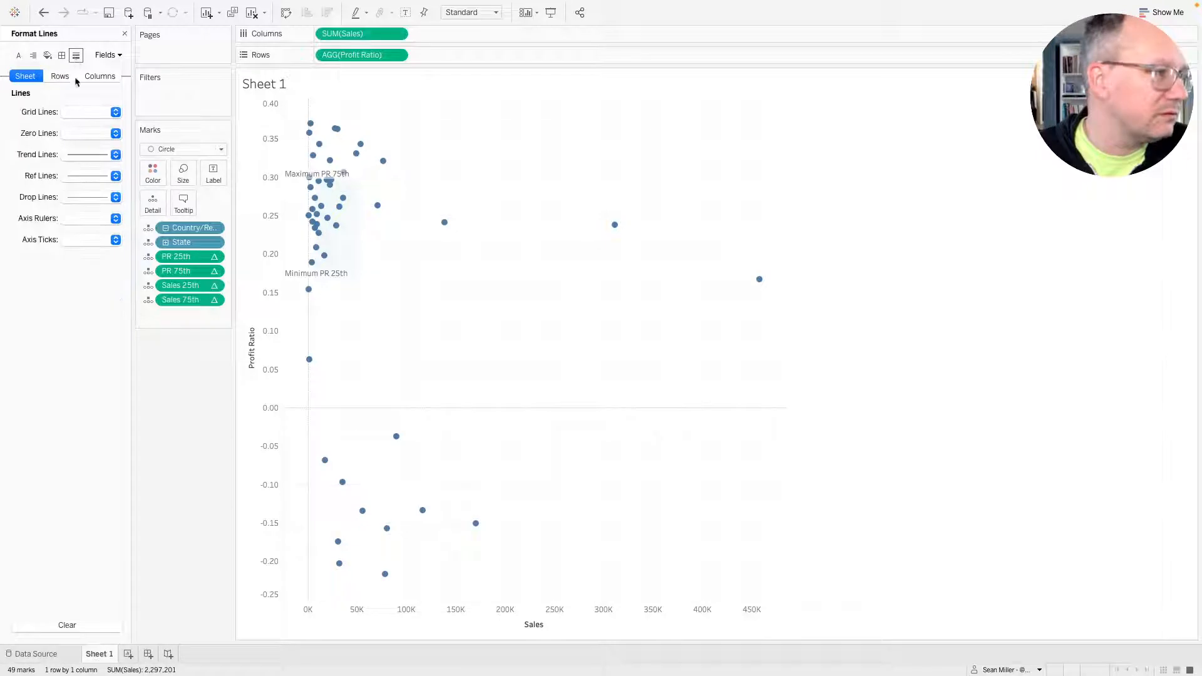
click(80, 113)
click(79, 130)
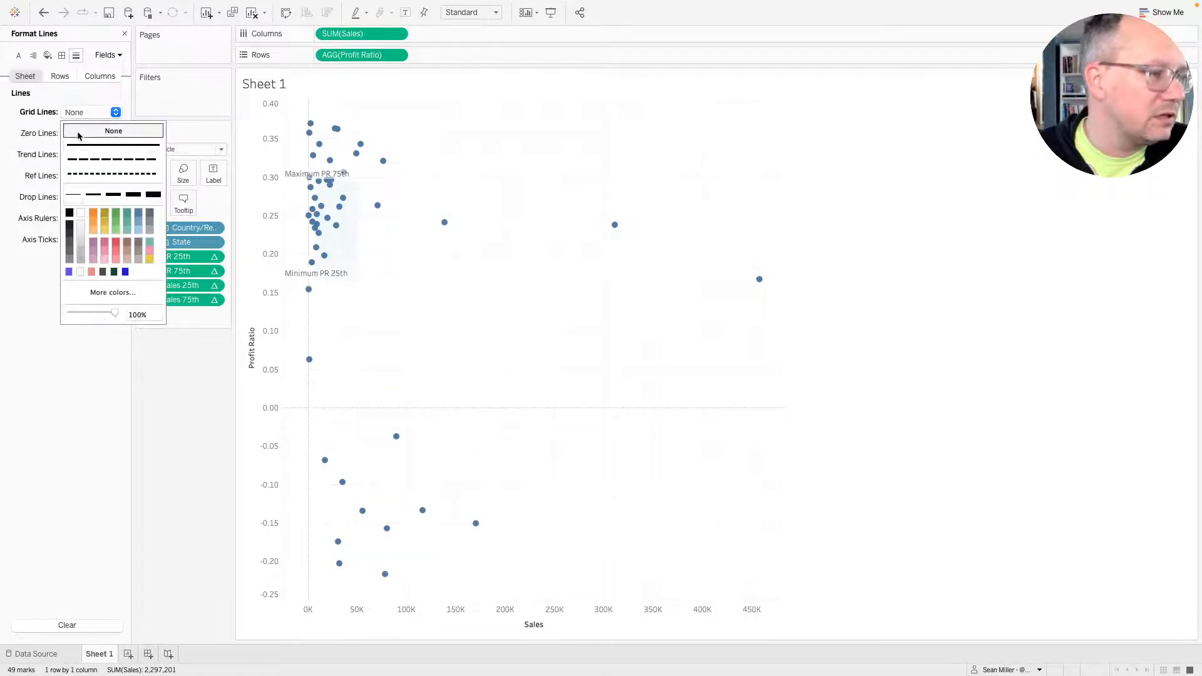
Check the line styling in the published reference dashboard, set the sheet's zero lines to solid, and close the formatting.
key(ctrl+Right)
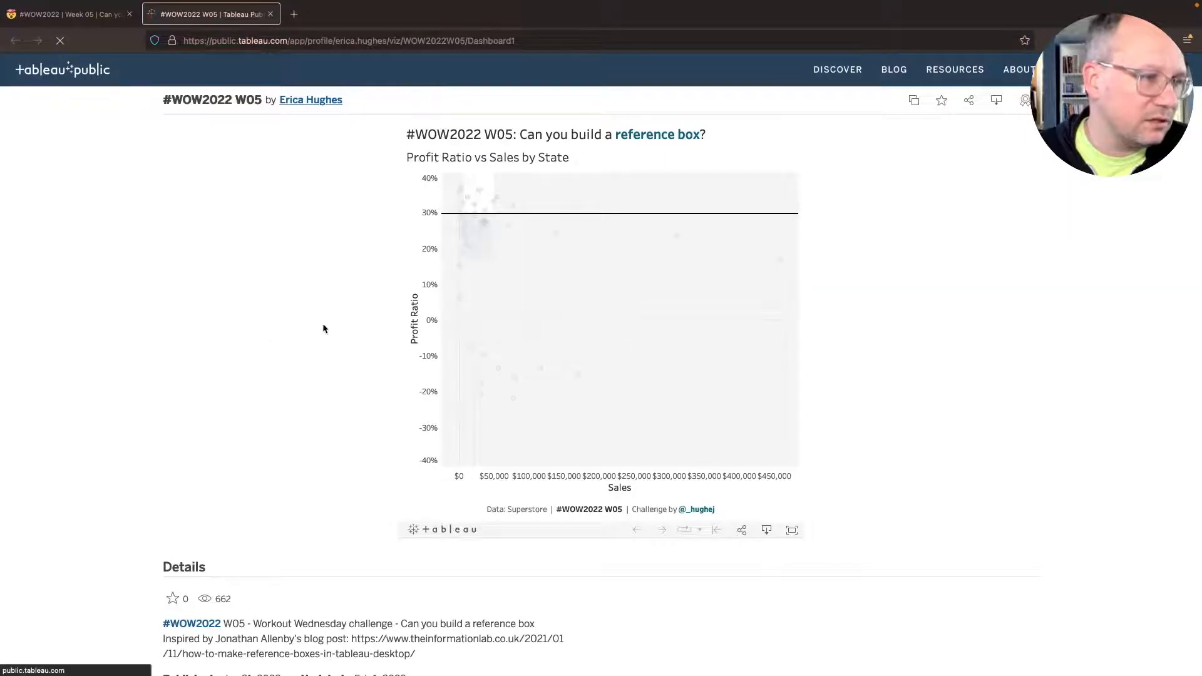
key(ctrl+Left)
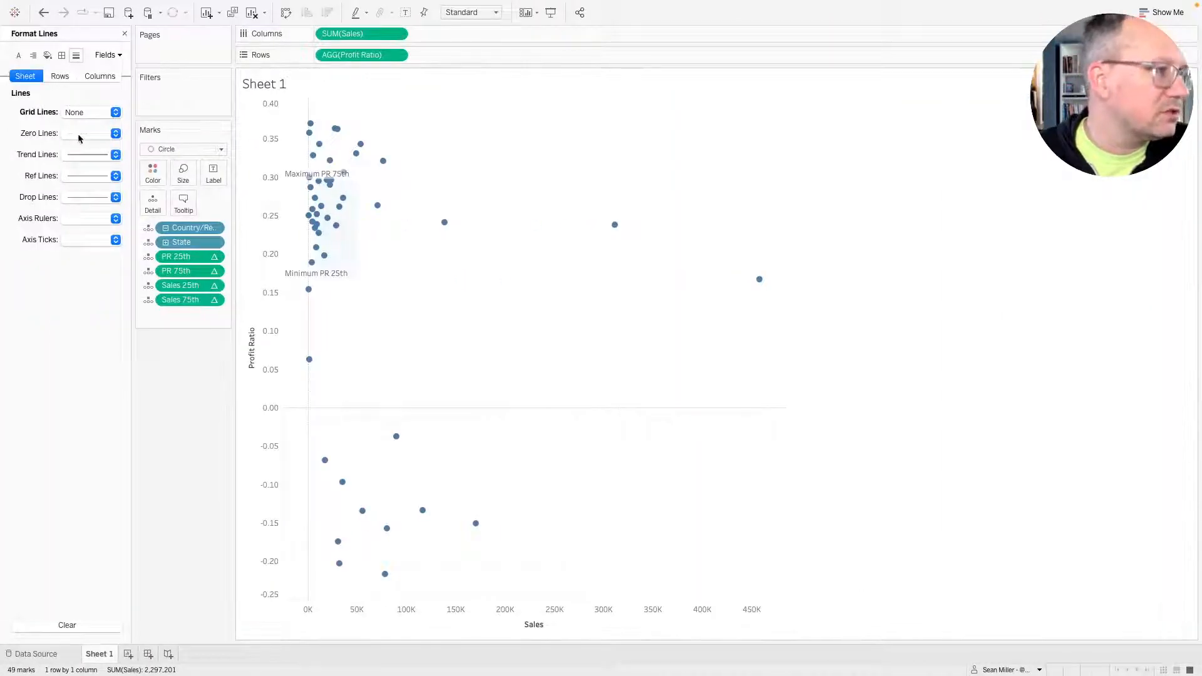
click(81, 134)
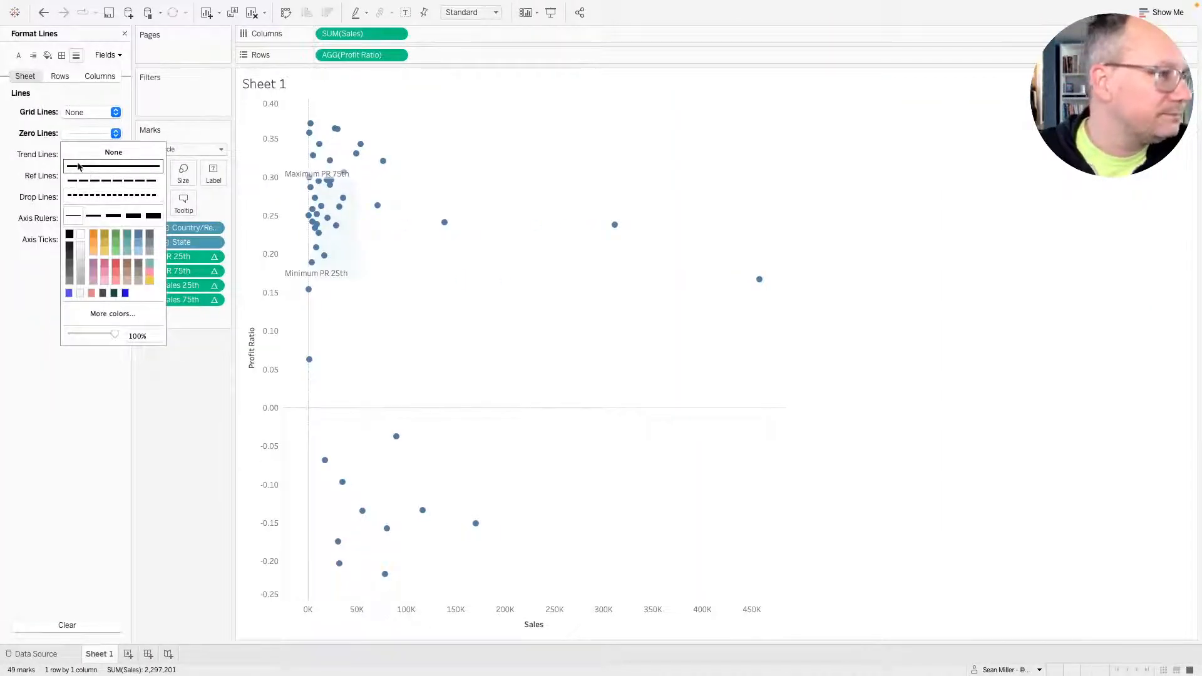
click(184, 462)
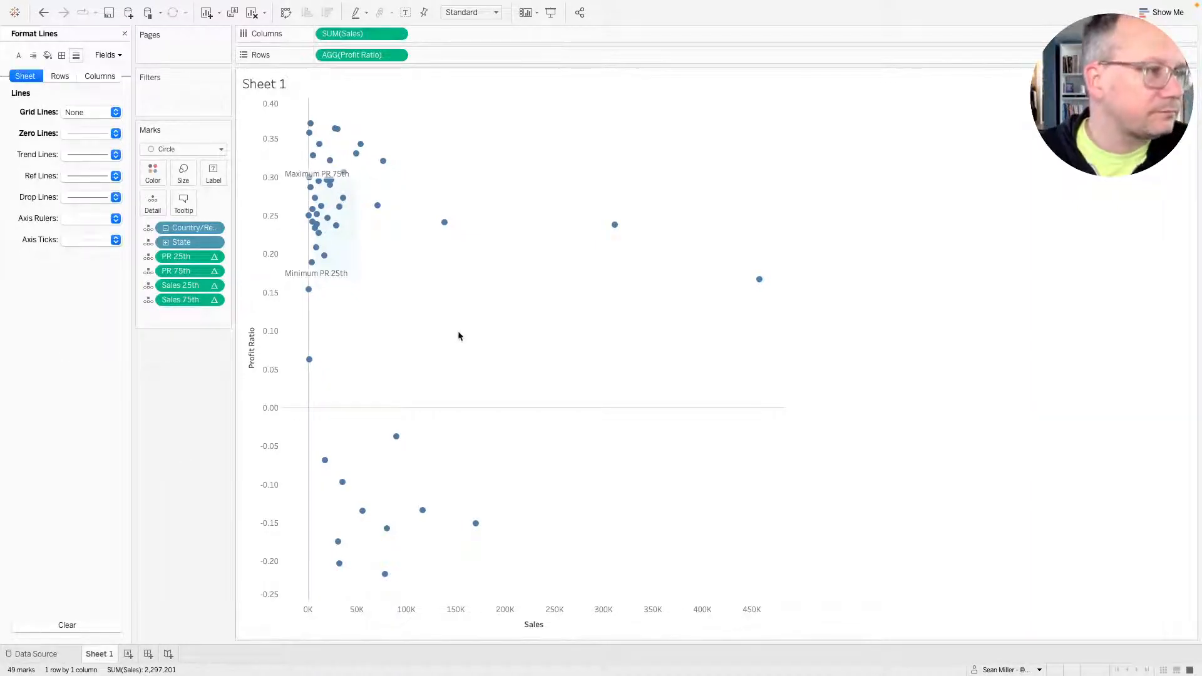
click(124, 35)
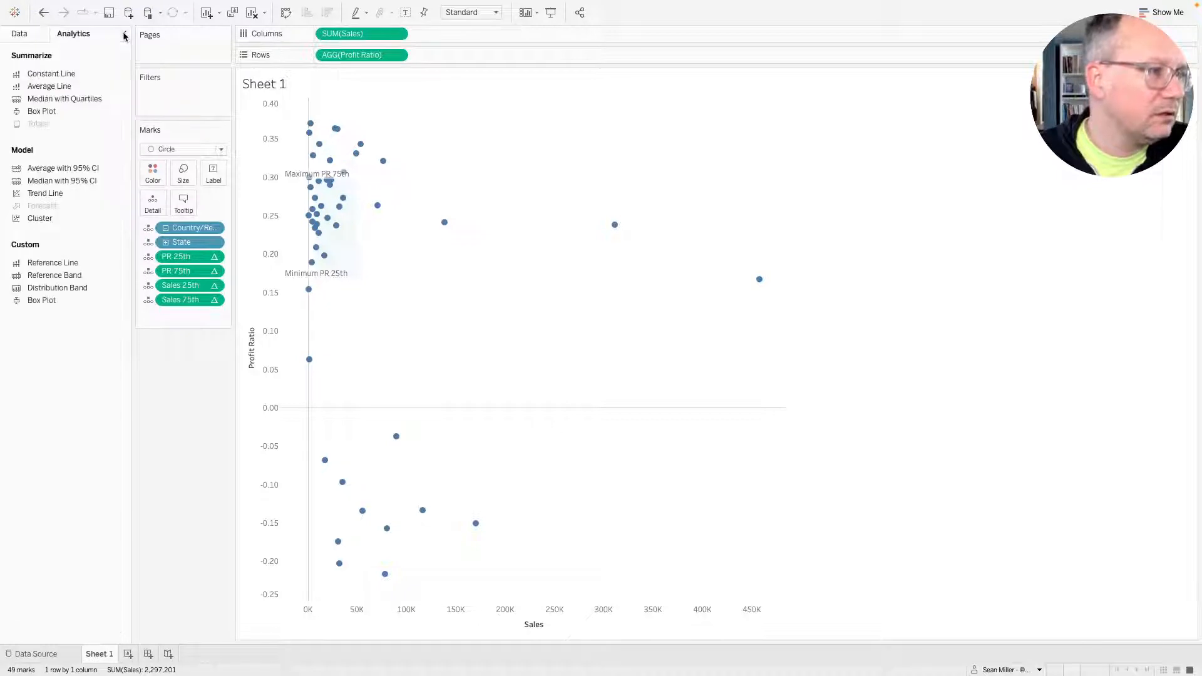
Check the median lines in the published reference dashboard and create a new calculated field named PR Median.
key(ctrl+Right)
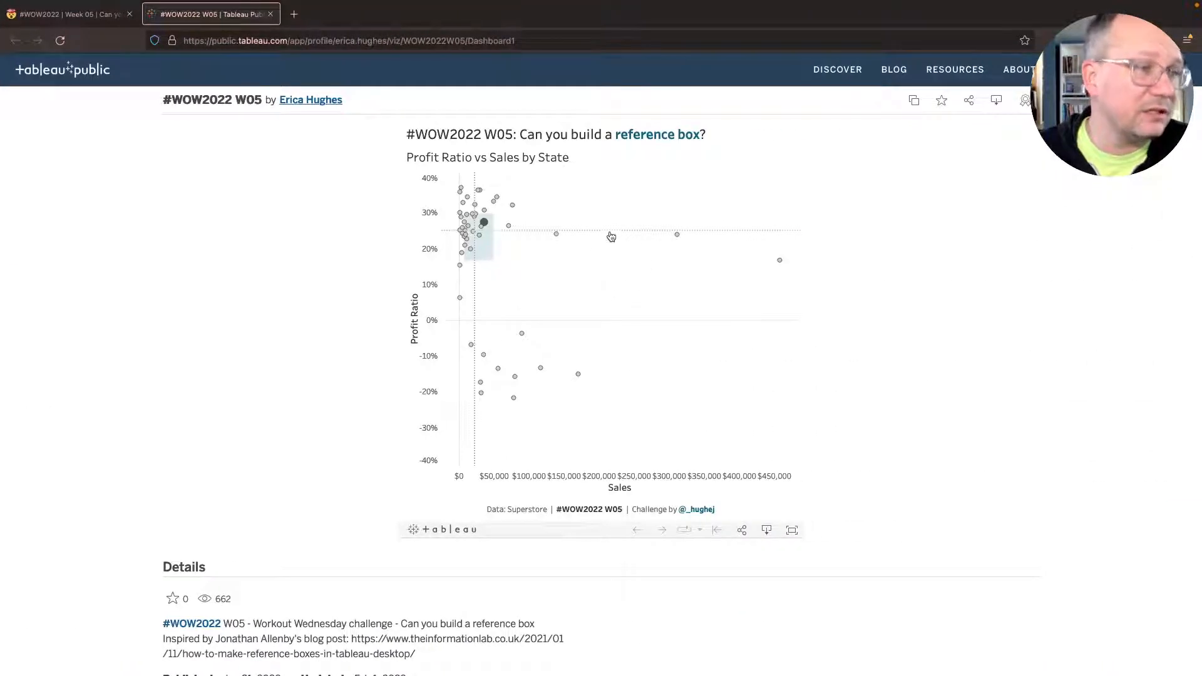
key(ctrl+Left)
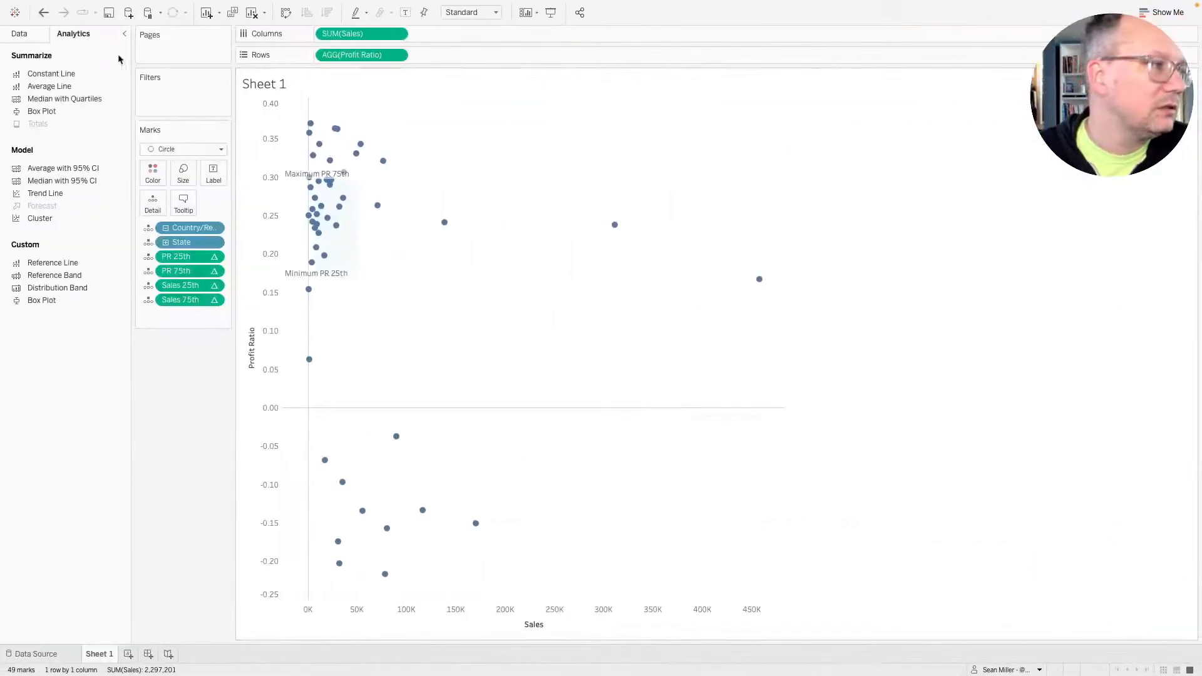
click(20, 34)
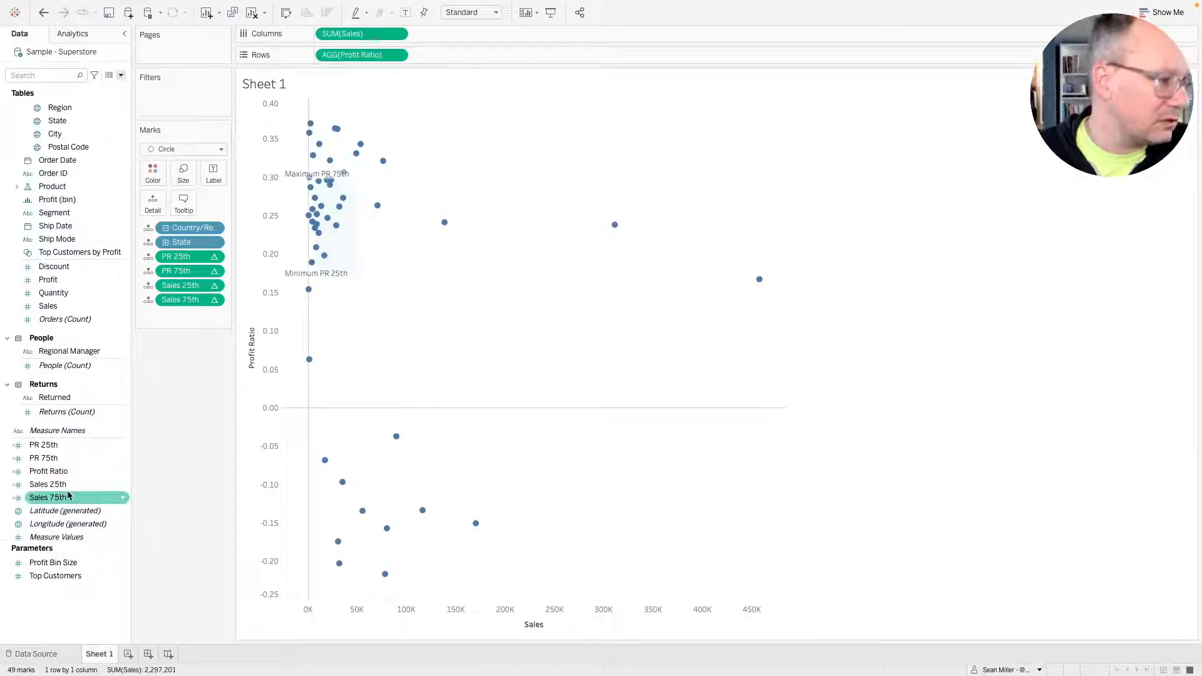
click(121, 75)
click(63, 87)
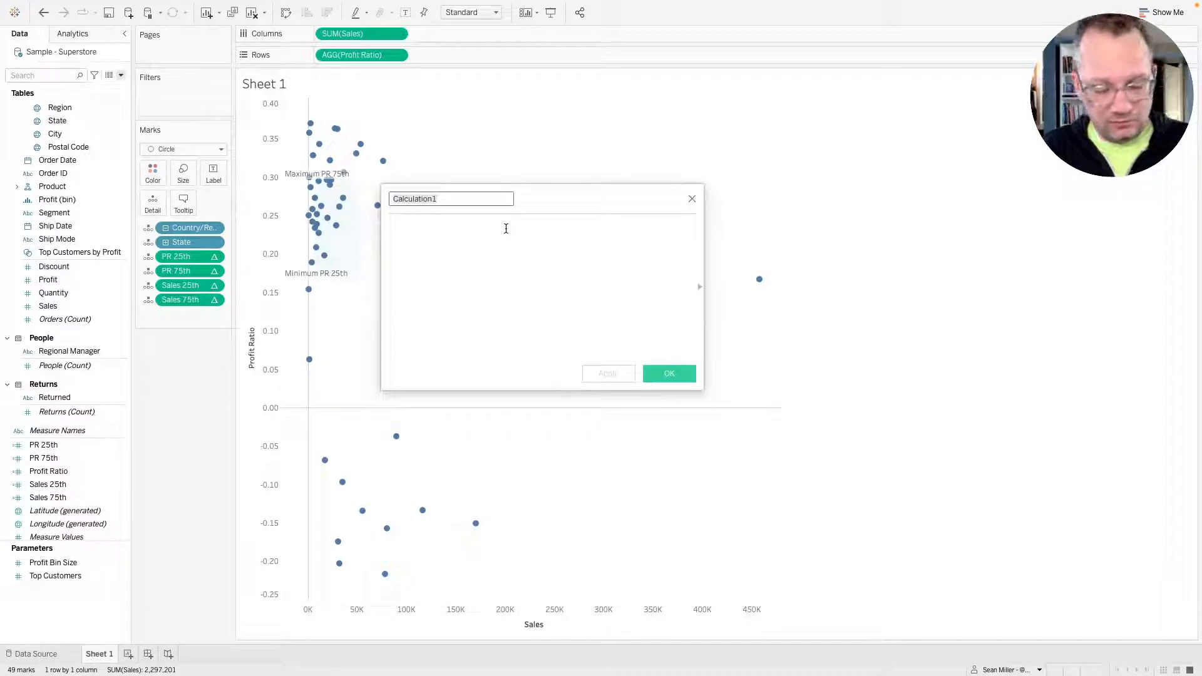
text(PR Median)
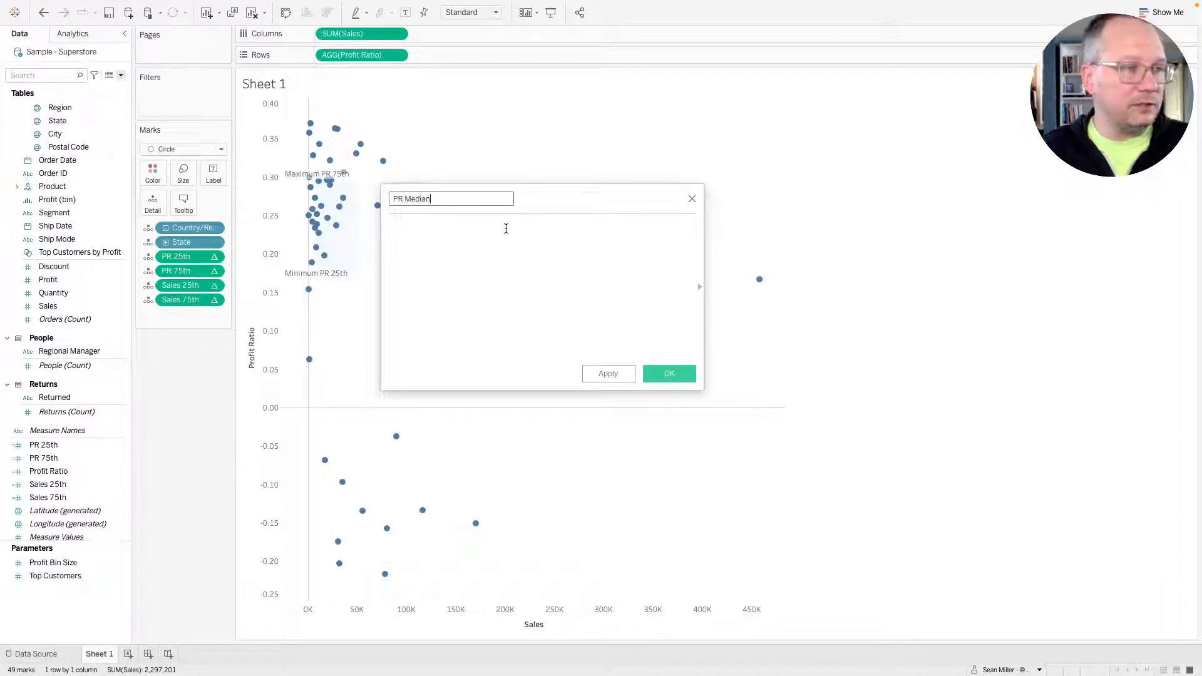
Define PR Median as WINDOW_MEDIAN([Profit Ratio]) and save the calculation.
click(506, 229)
text(window)
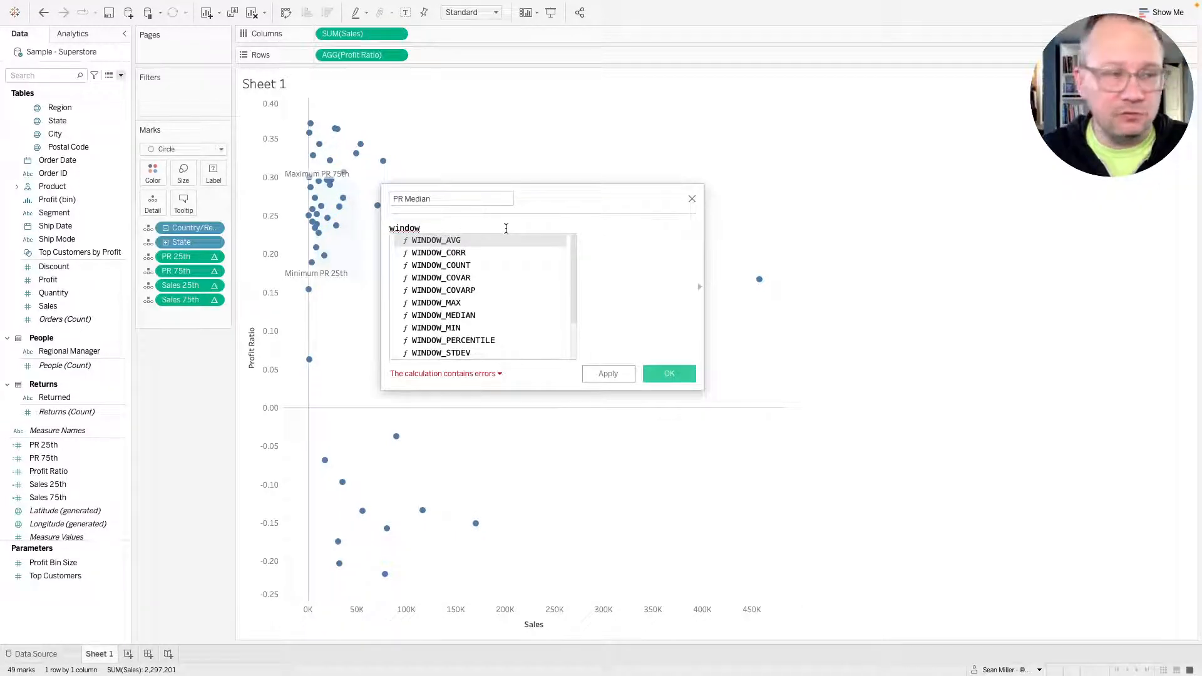
key(Down)
key(Down)
key(Down)
key(Down)
key(Down)
key(Down)
key(Down)
key(Down)
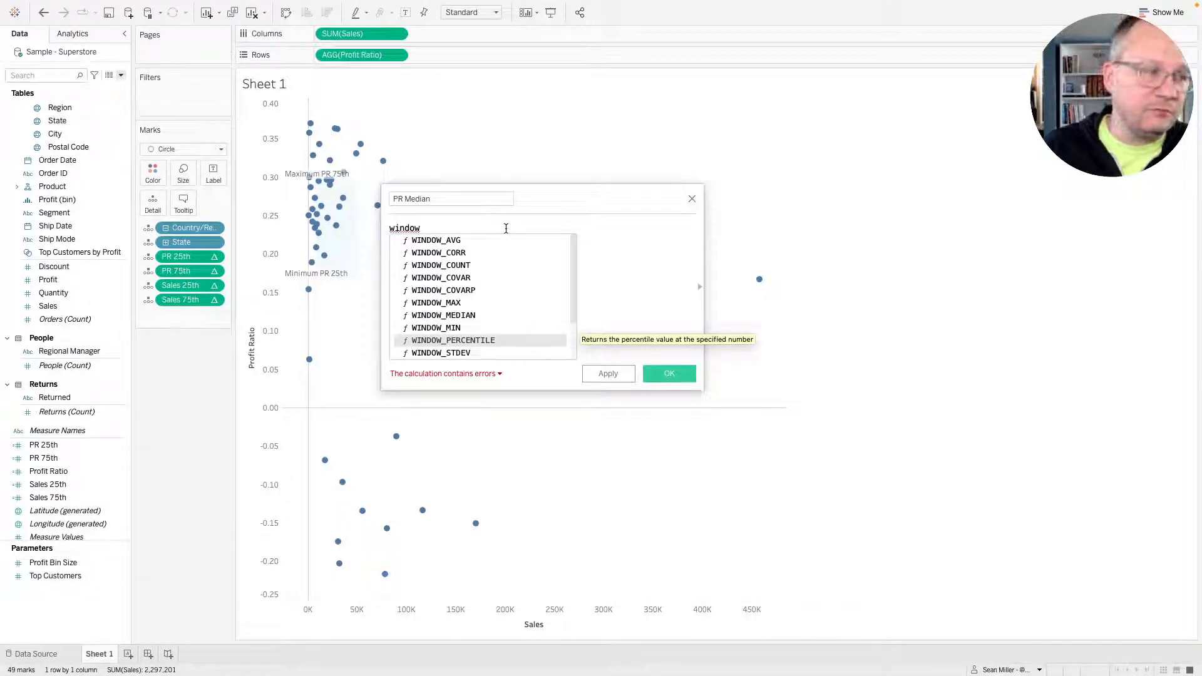
key(Up)
key(Up)
key(Return)
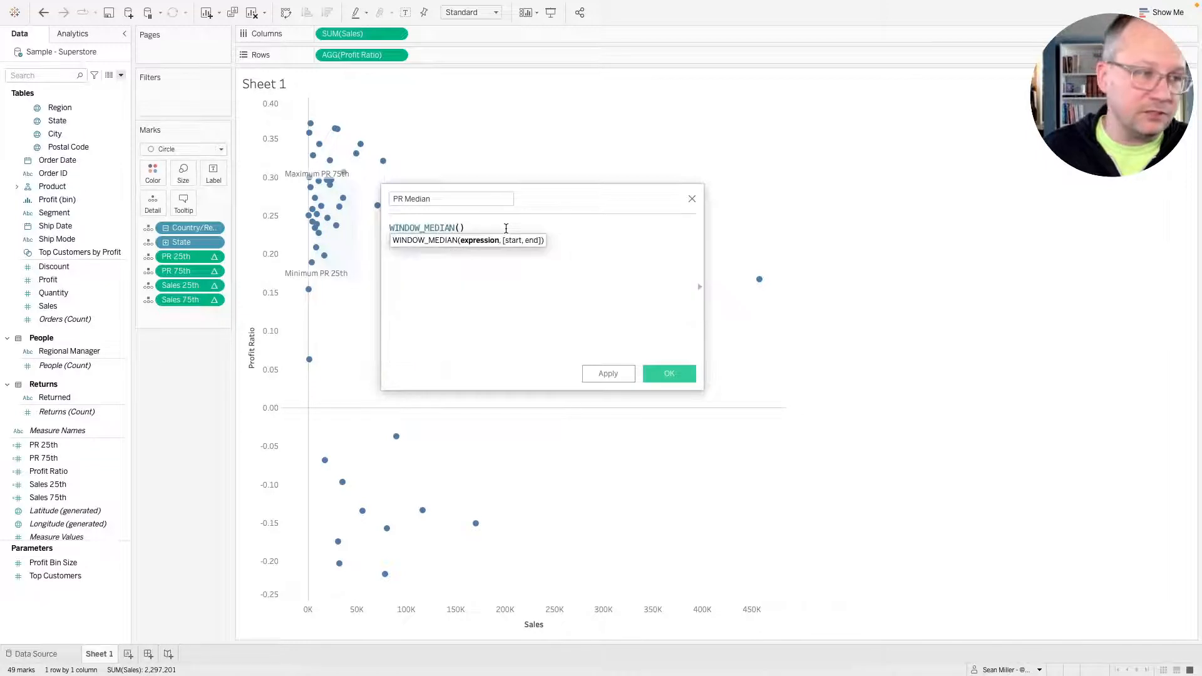
text(prof)
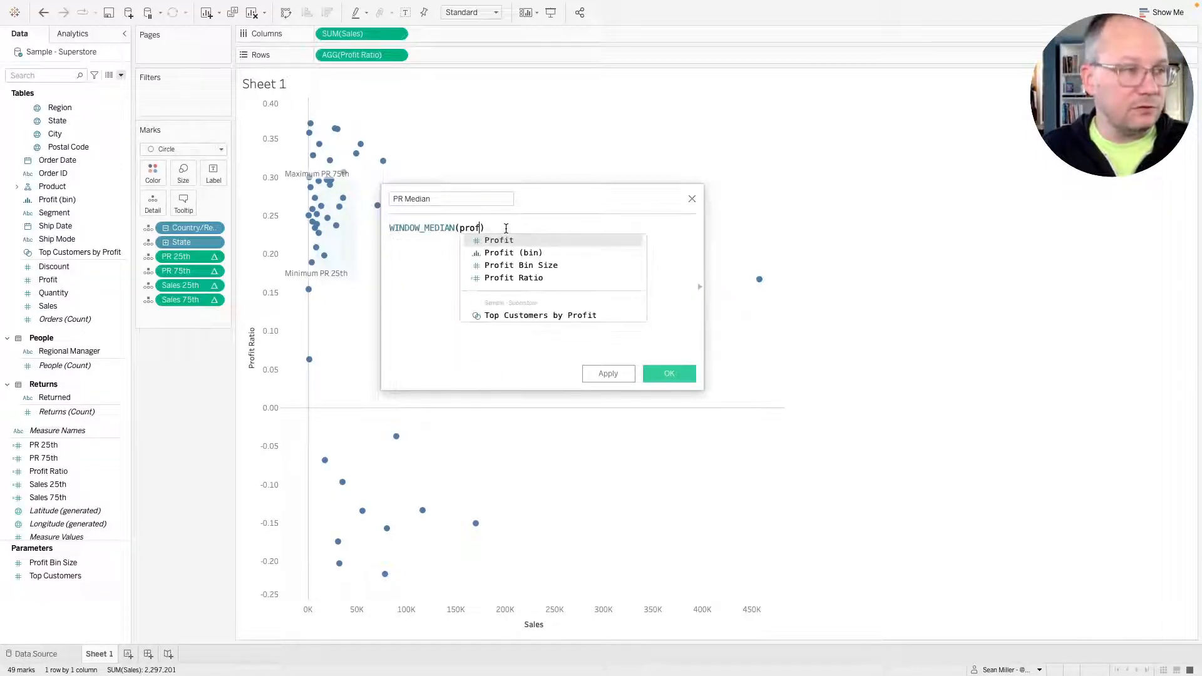
key(Down)
key(Down)
key(Down)
key(Return)
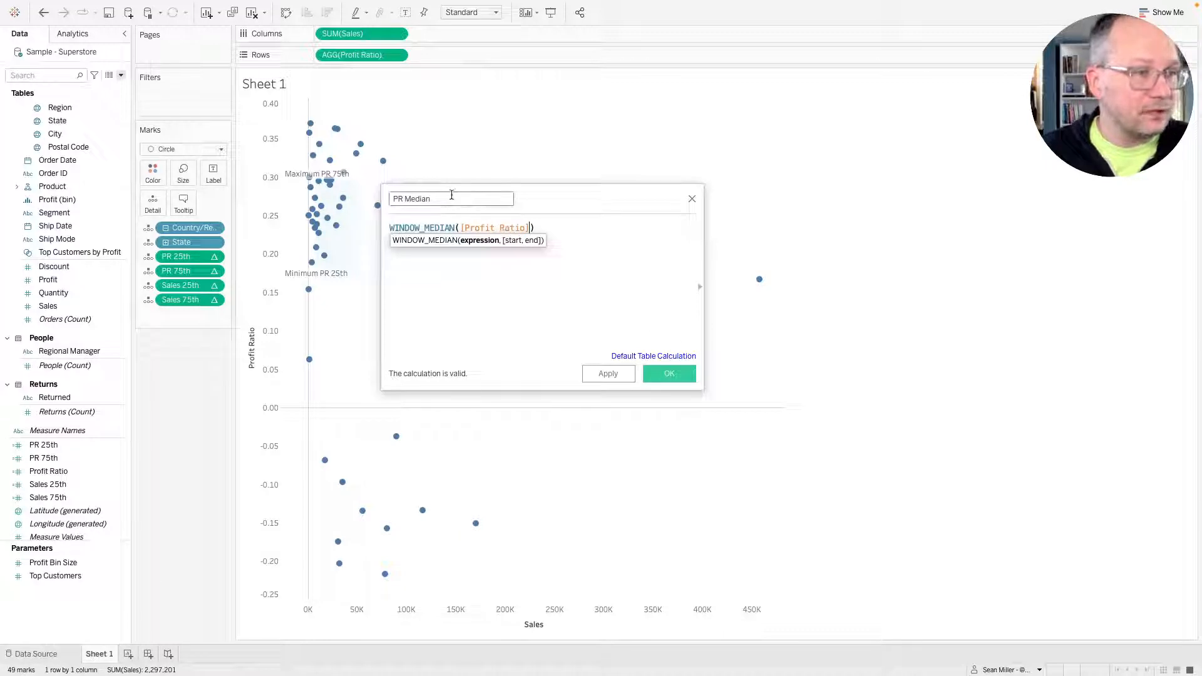
click(683, 375)
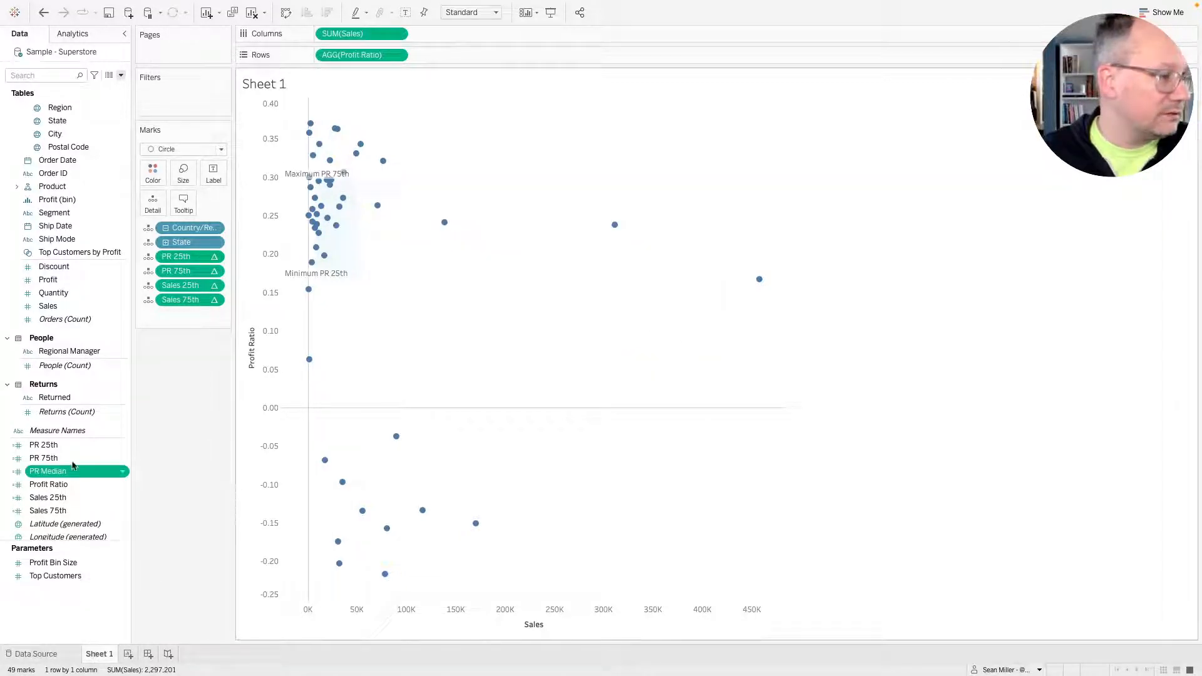
Duplicate the PR Median field and change the copy's formula to WINDOW_MEDIAN(SUM([Sales])).
right_click(58, 471)
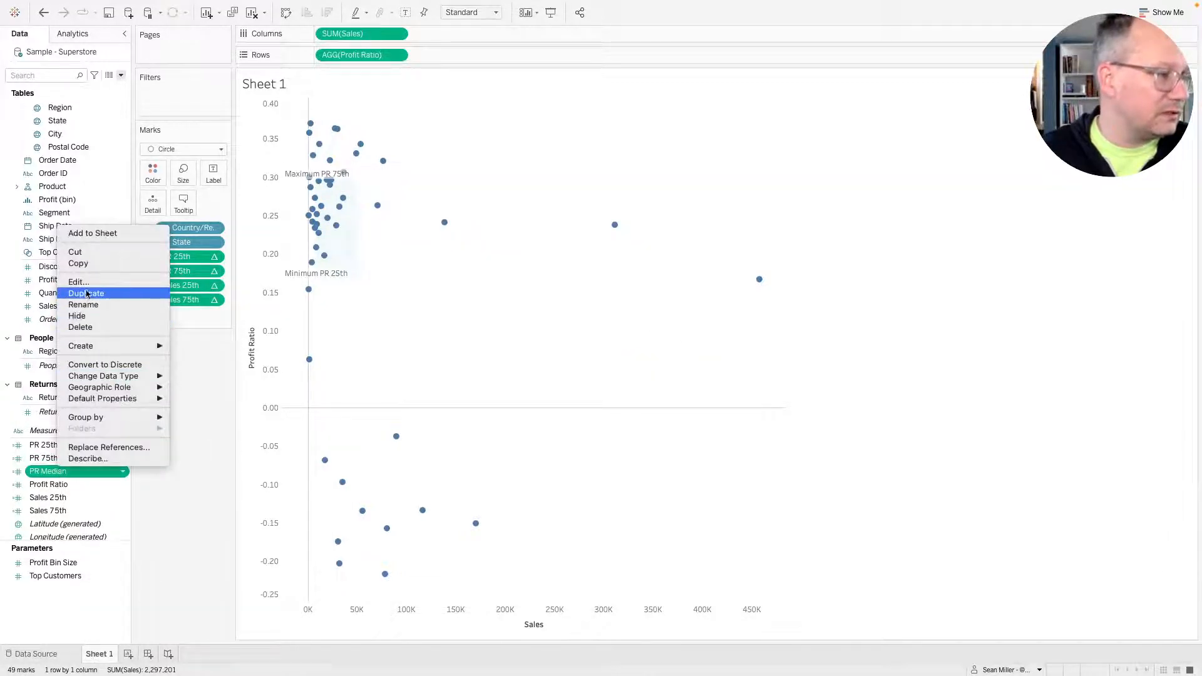
click(87, 293)
right_click(59, 484)
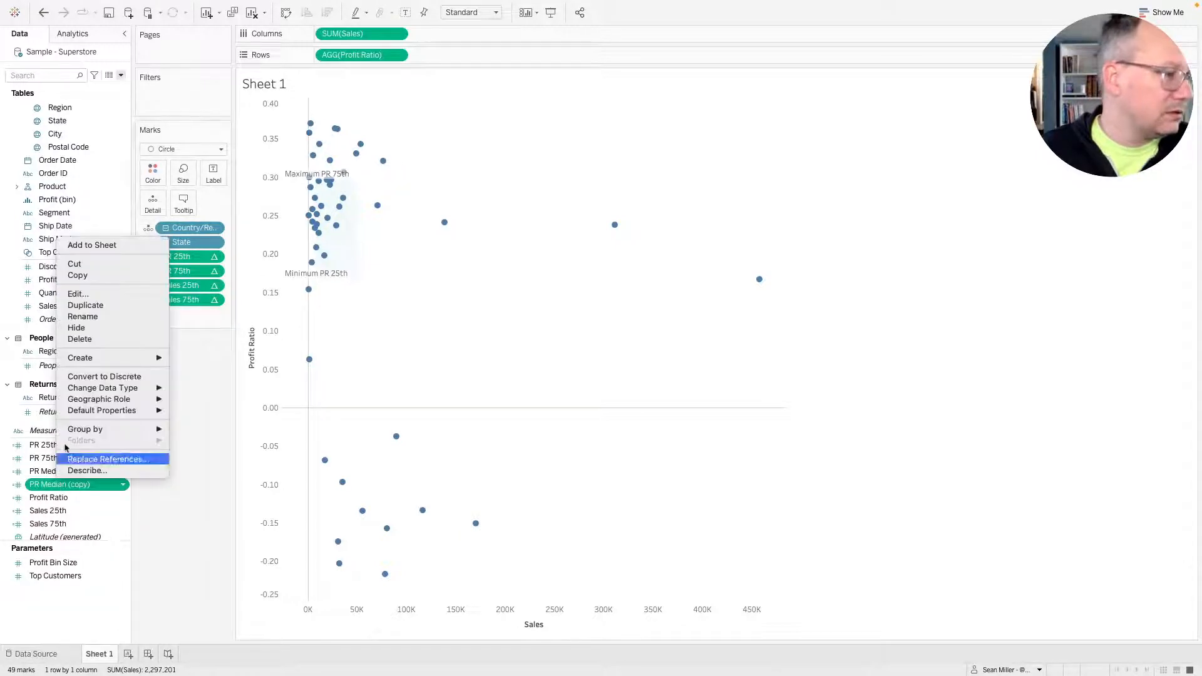
click(115, 297)
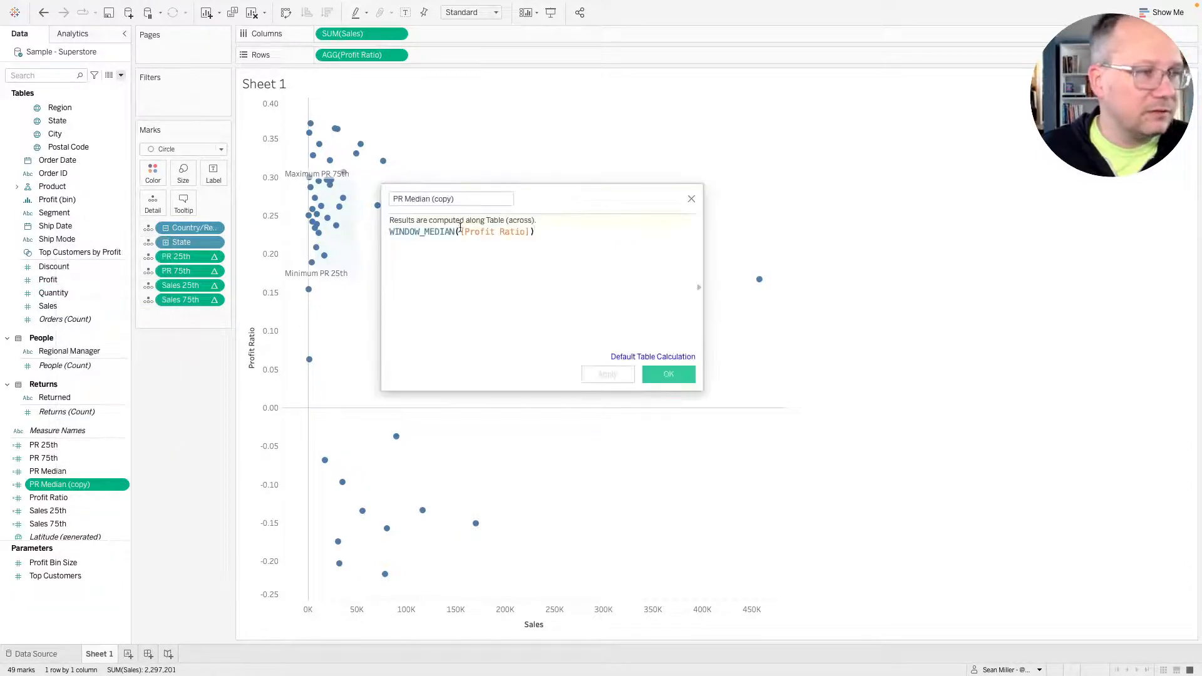
double_click(479, 232)
text(sum)
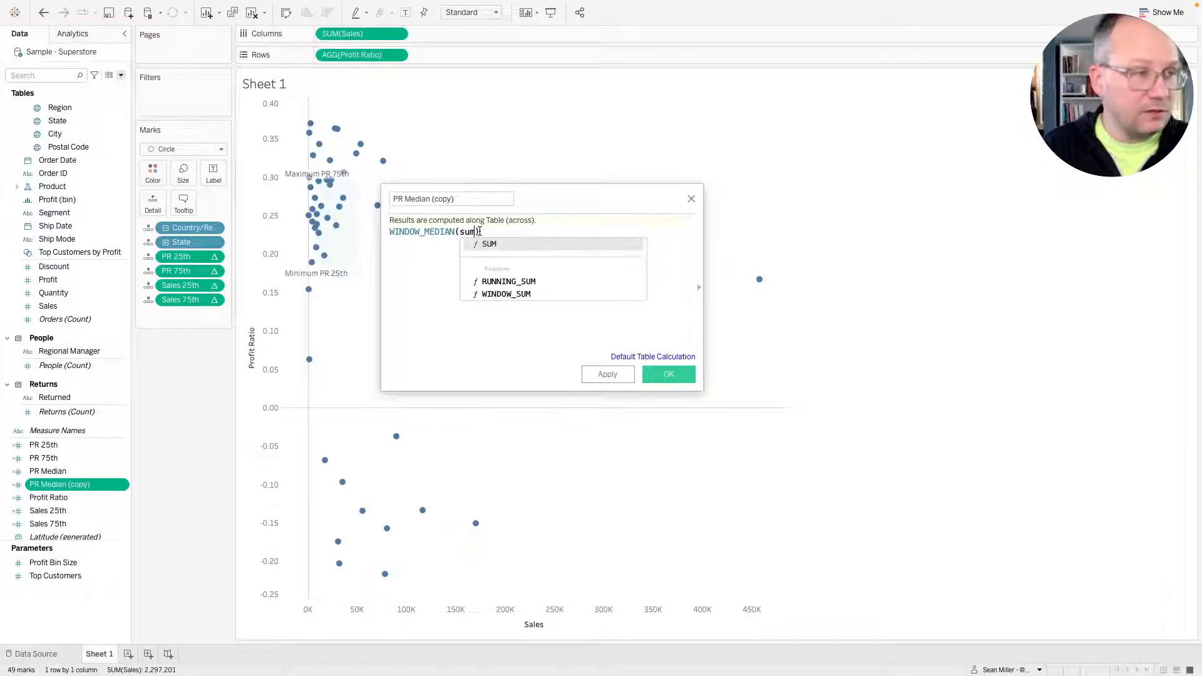
key(Return)
text(sale)
key(Return)
text())
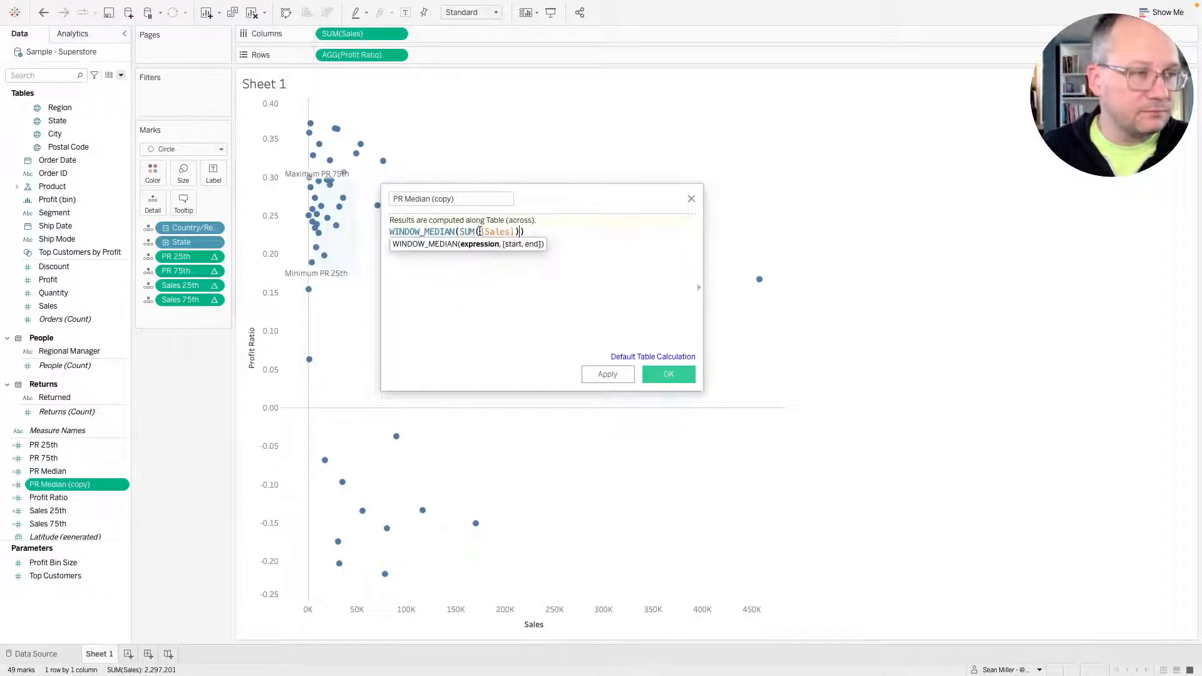
Rename the copied median calculation to Sales Median and save it.
click(401, 198)
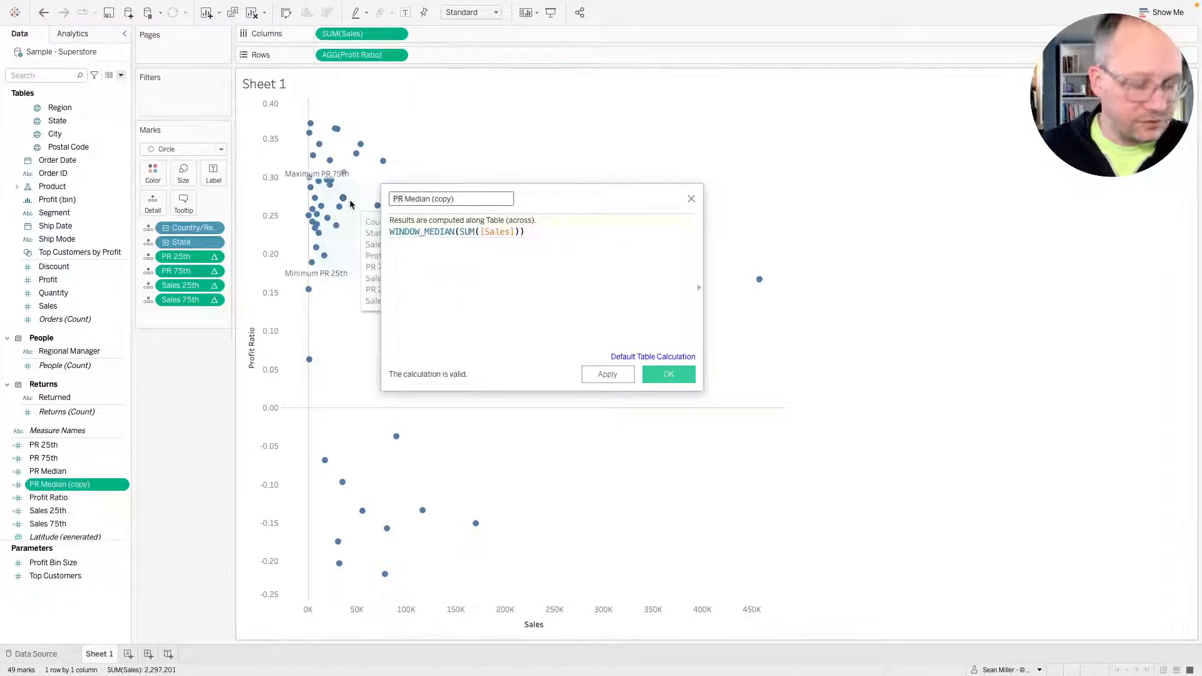
double_click(397, 198)
text(Sales)
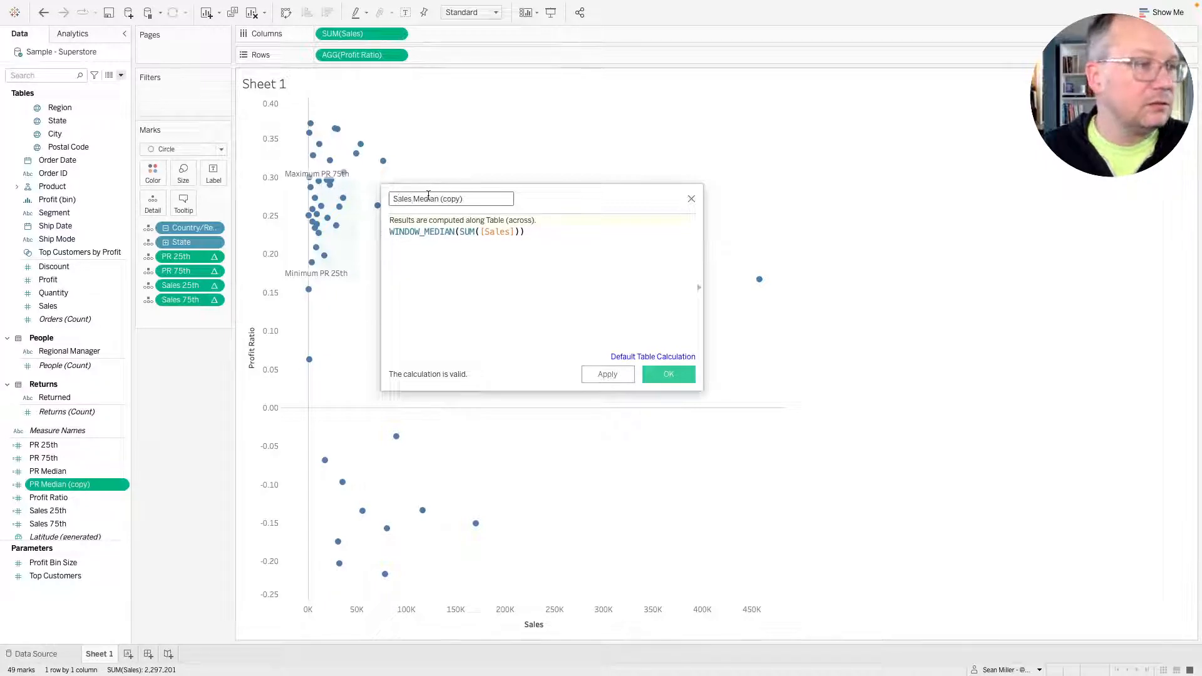
key(End)
key(BackSpace)
key(BackSpace)
key(BackSpace)
key(BackSpace)
key(BackSpace)
key(BackSpace)
key(BackSpace)
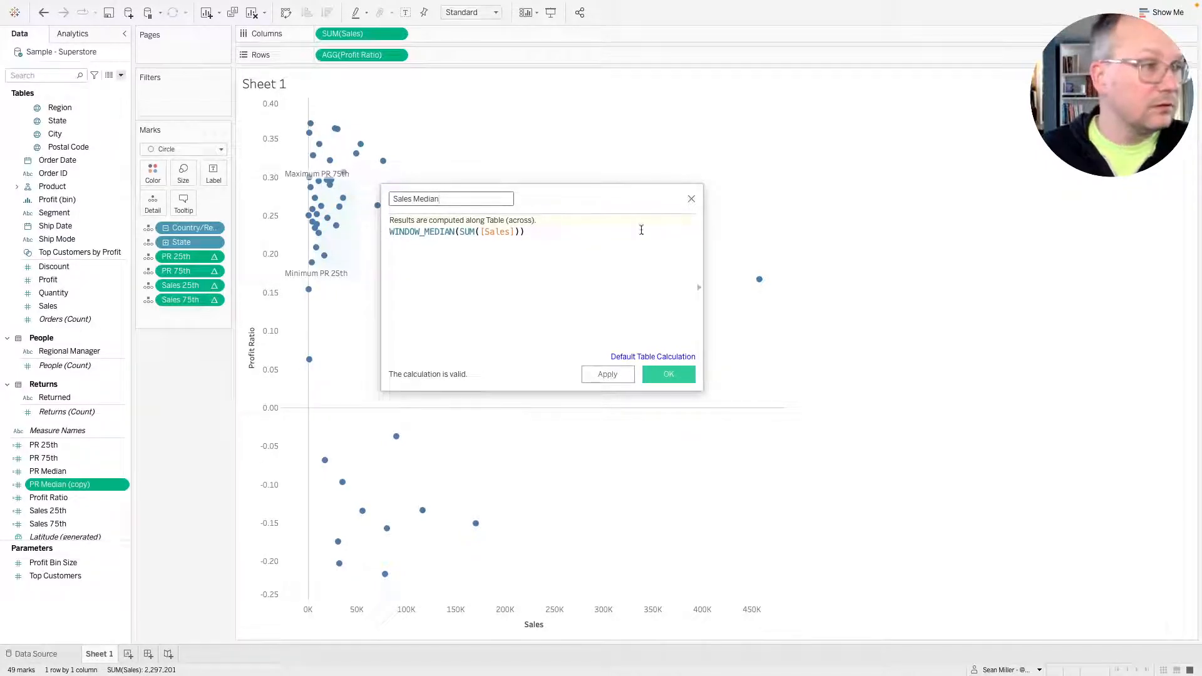
click(668, 374)
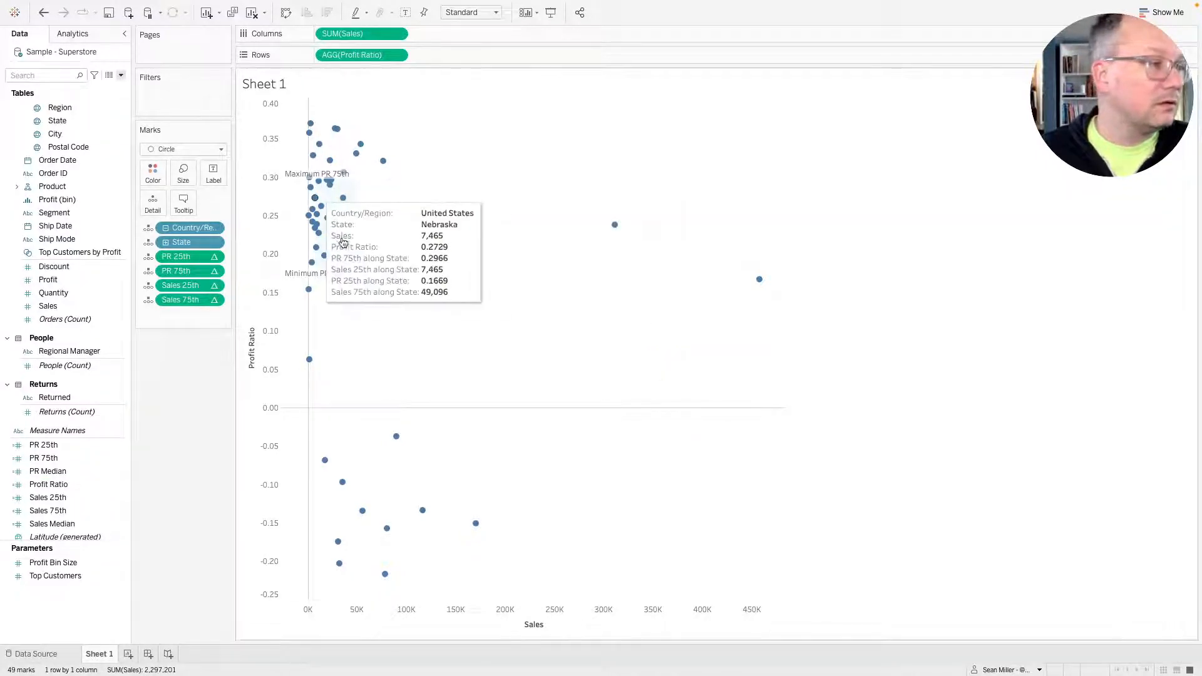
Compare with the published reference dashboard, and set the Profit Ratio band's lower-bound (PR 25th) label and tooltip to None.
key(ctrl+Right)
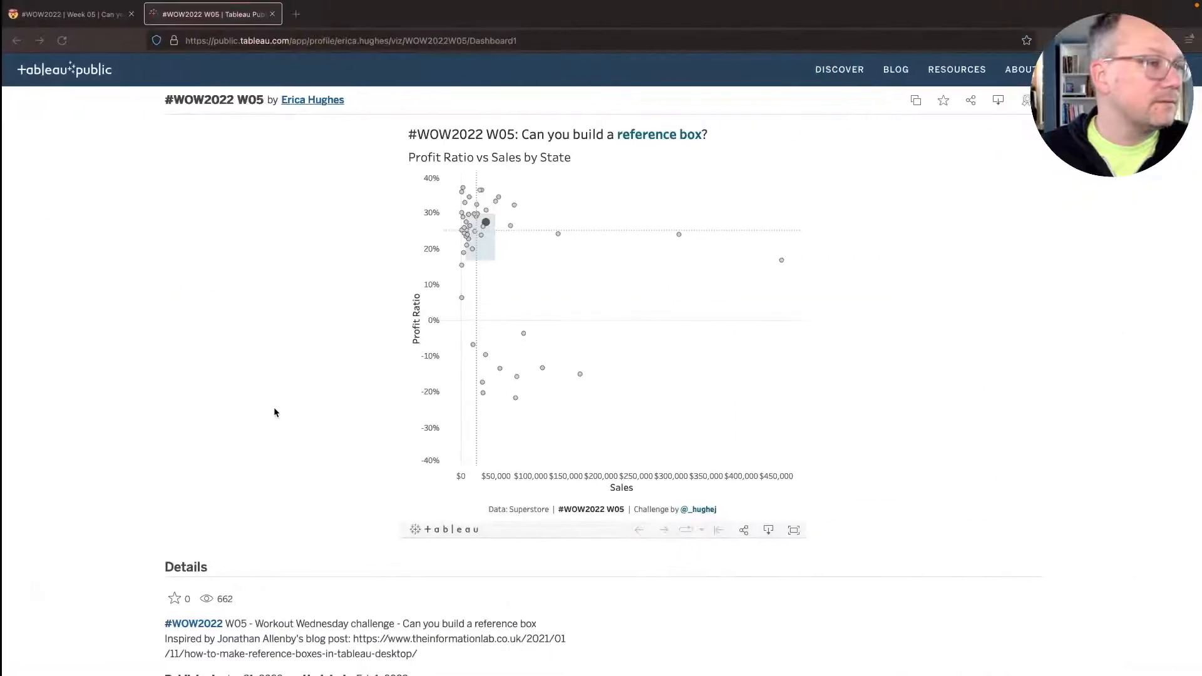
key(ctrl+Left)
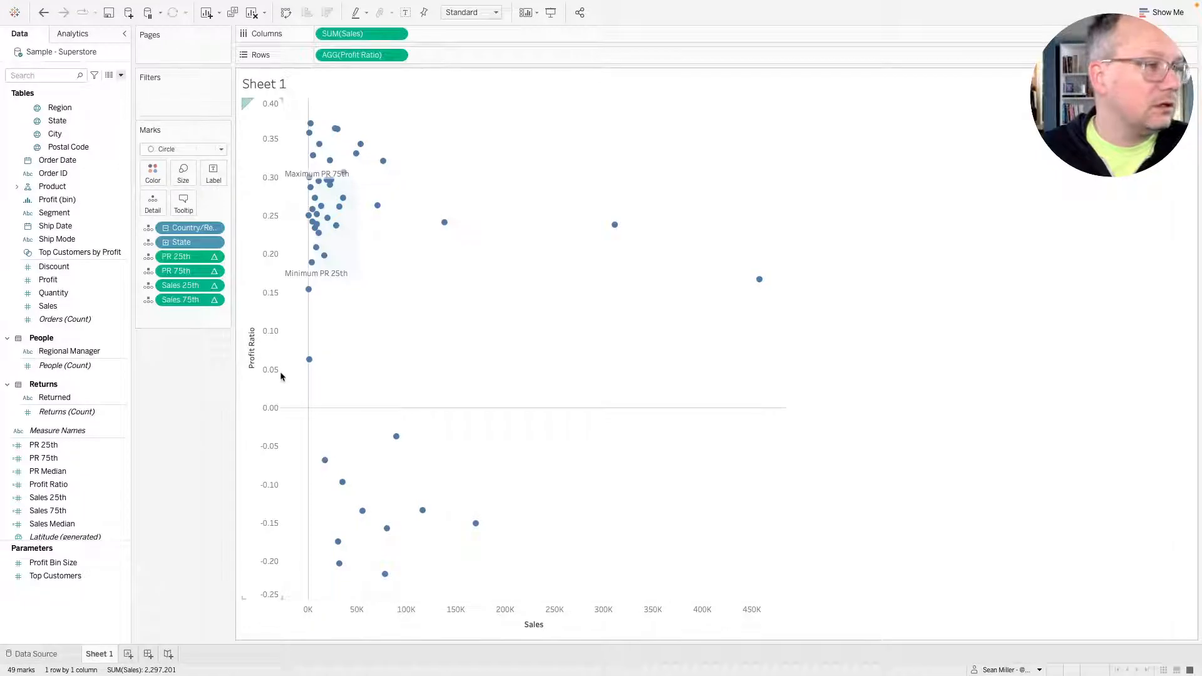
mouse_move(328, 176)
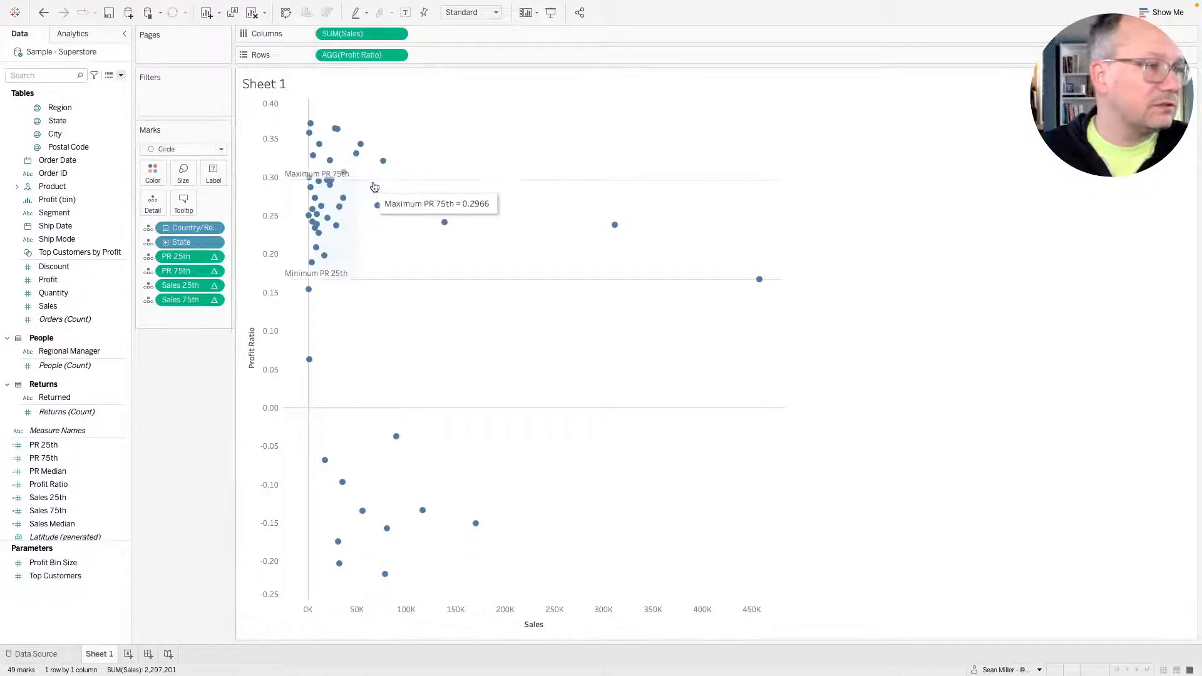
click(379, 181)
double_click(447, 188)
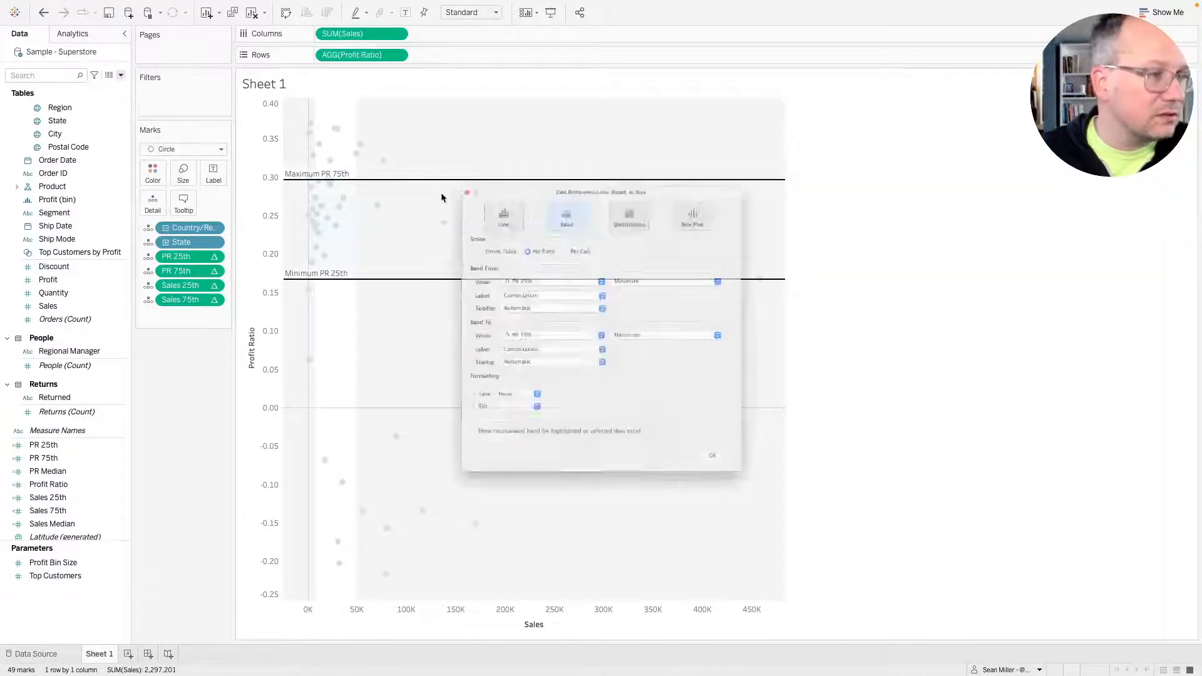
click(495, 280)
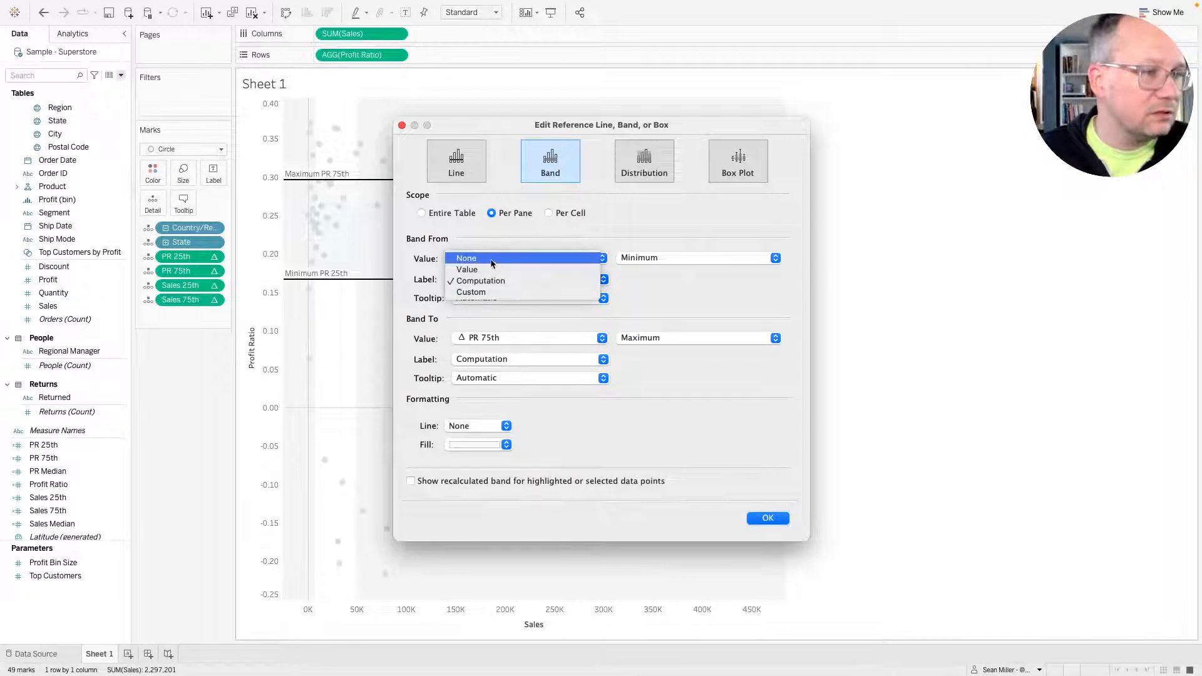
click(495, 258)
click(493, 301)
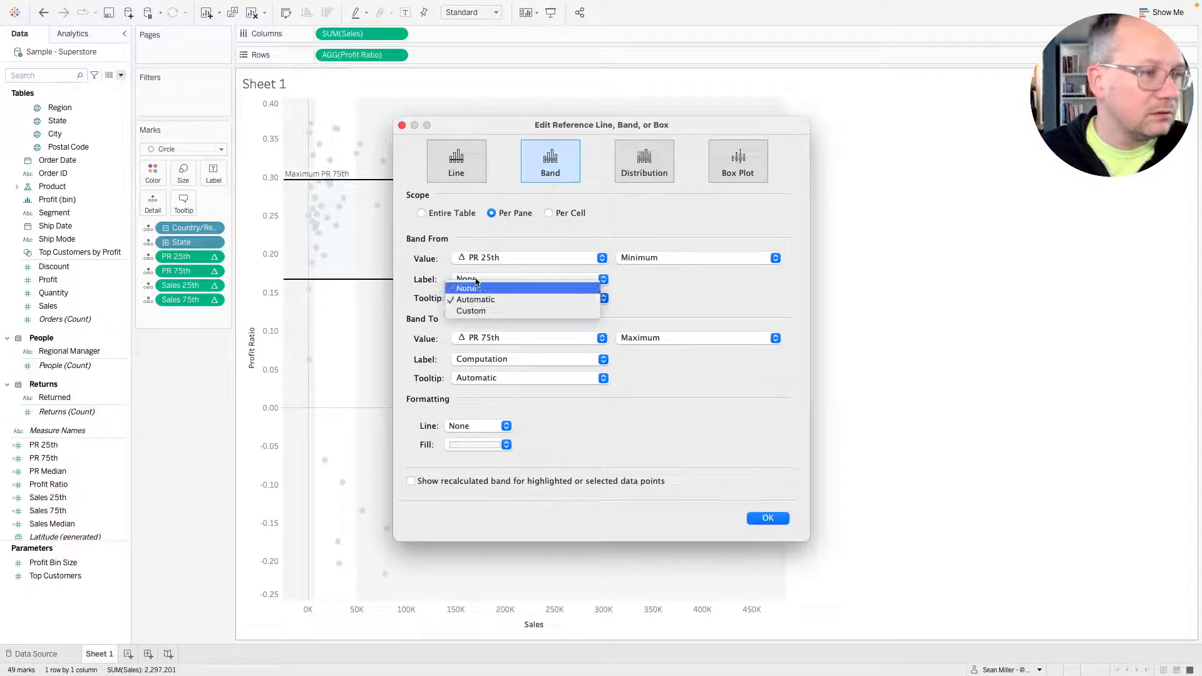
click(478, 298)
click(478, 297)
click(476, 289)
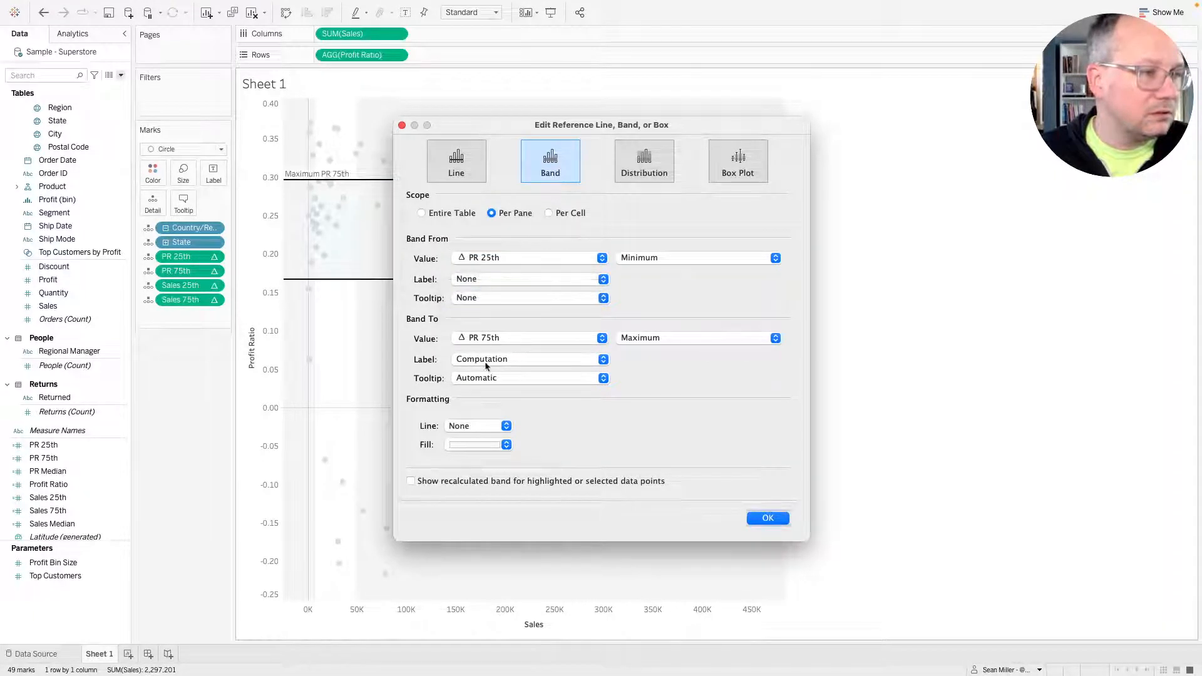
Set the label and tooltip of the Profit Ratio band's upper bound (PR 75th) to None and apply the band settings.
click(488, 361)
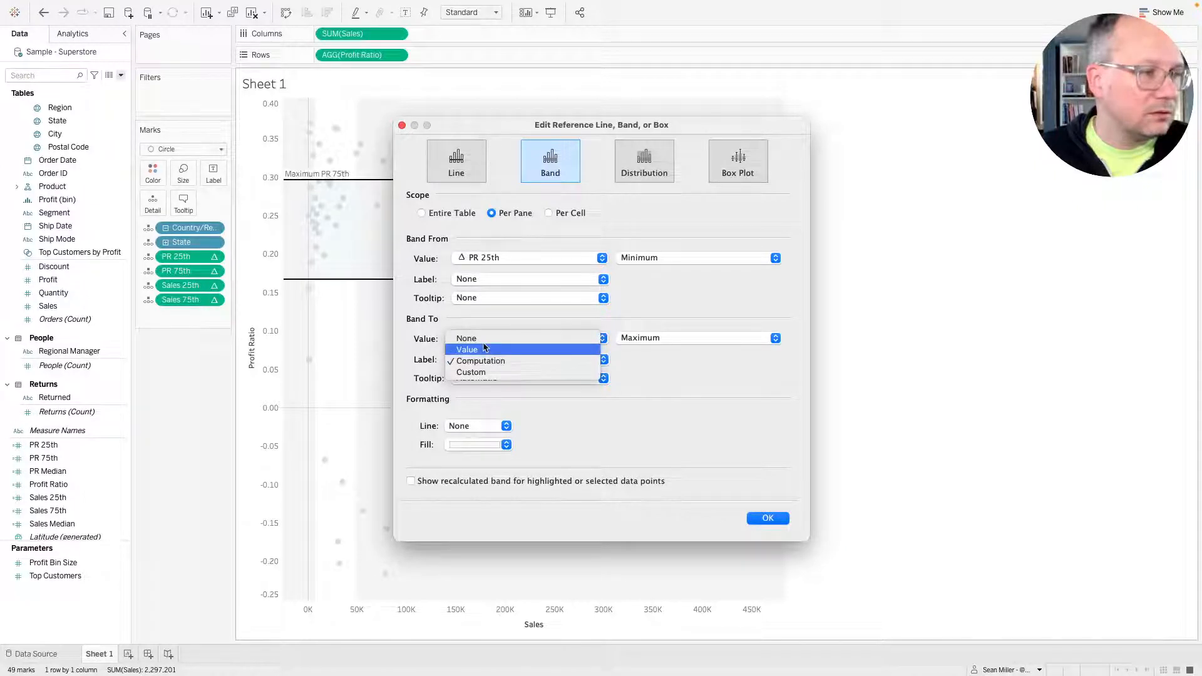
click(486, 349)
click(486, 354)
click(487, 351)
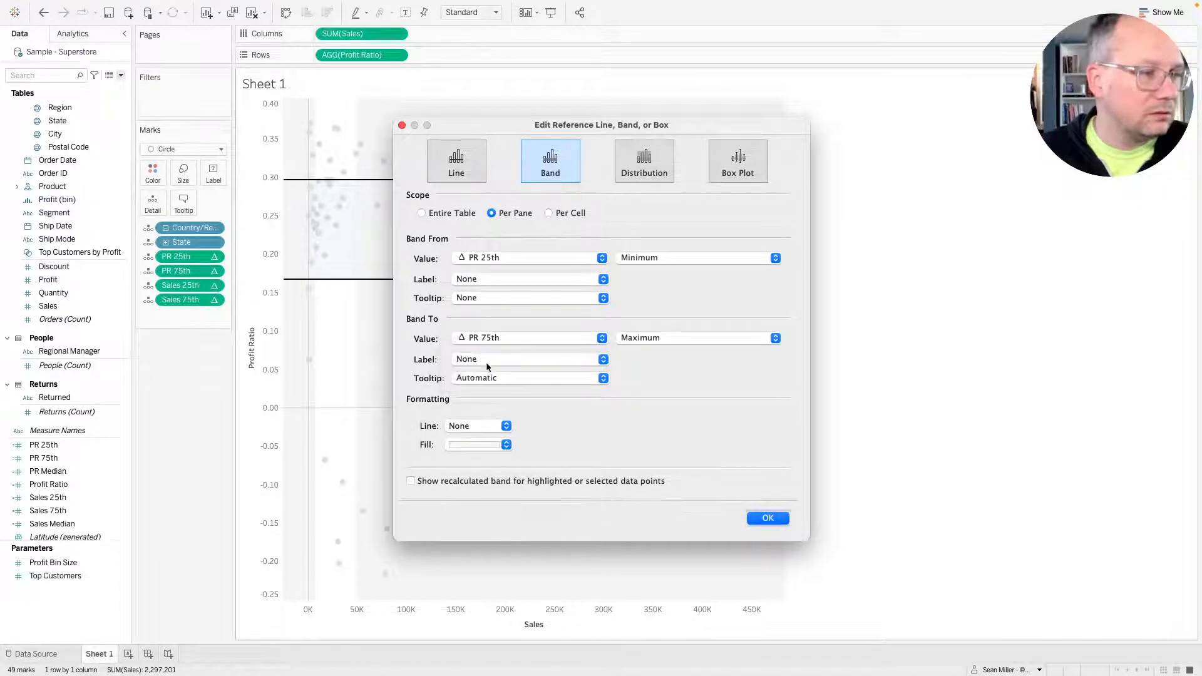
click(501, 378)
click(482, 369)
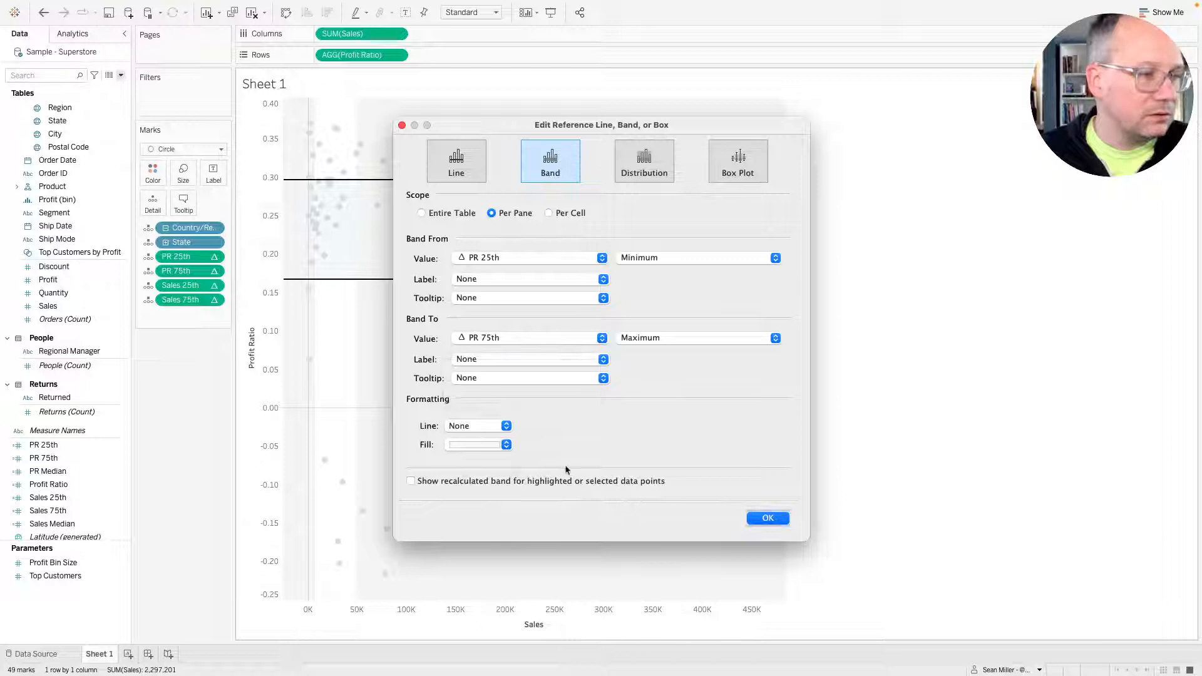
click(767, 518)
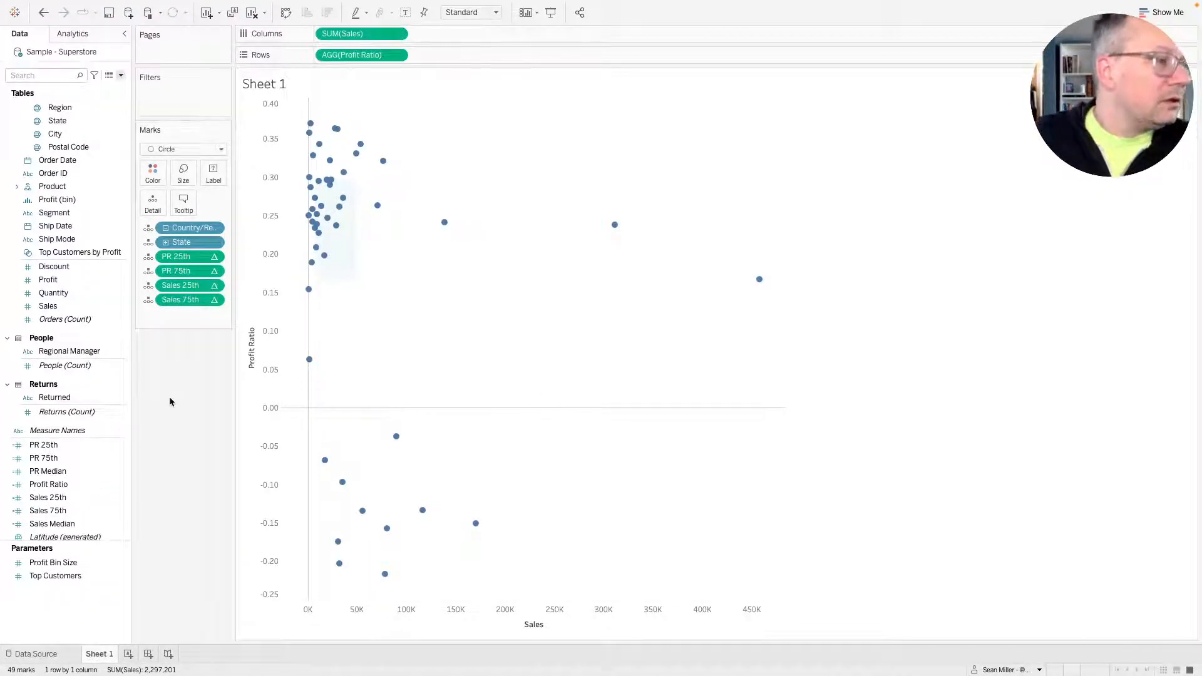
Add the PR Median and Sales Median fields together to Detail on the marks card.
click(88, 476)
scroll(88, 475, down, 1)
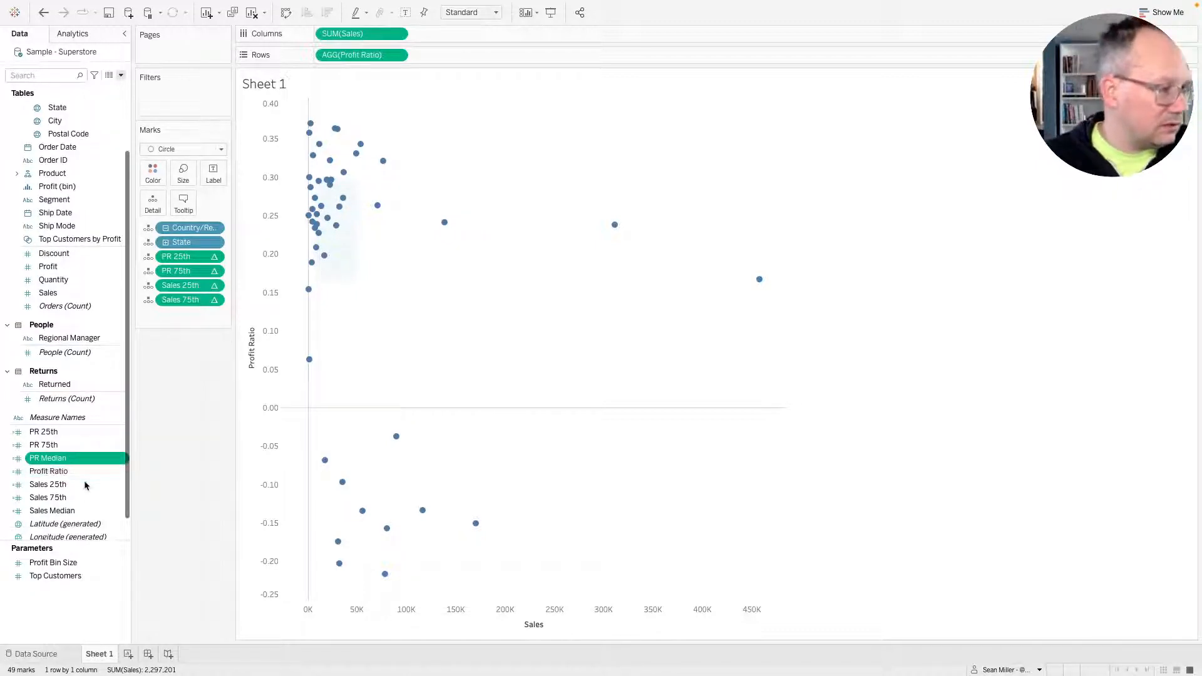
ctrl+click(79, 513)
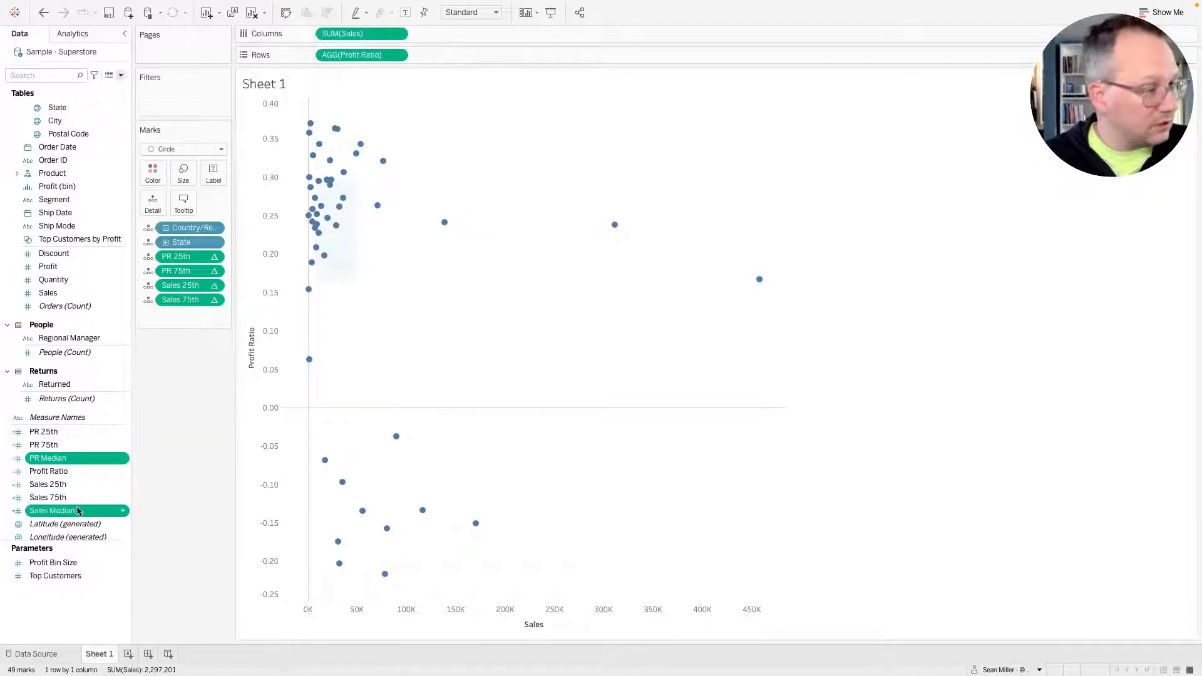
drag(79, 462, 154, 205)
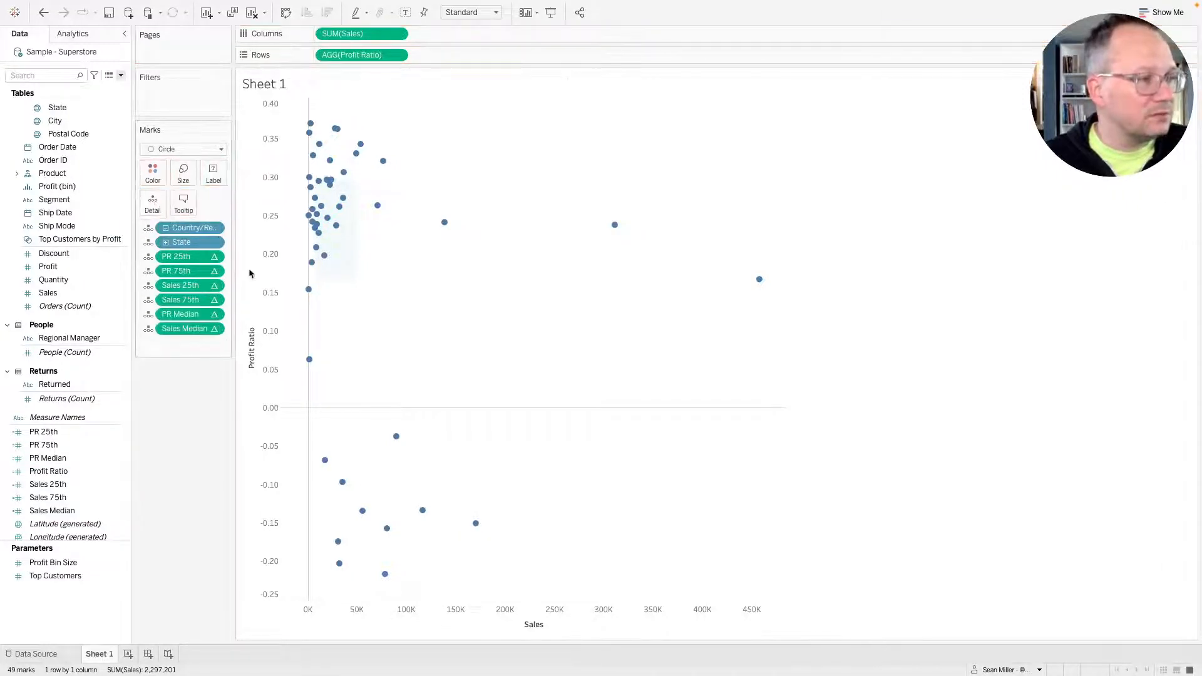
Add a per-pane reference line on the Profit Ratio axis using PR Median, and check the line style in the published dashboard.
right_click(262, 230)
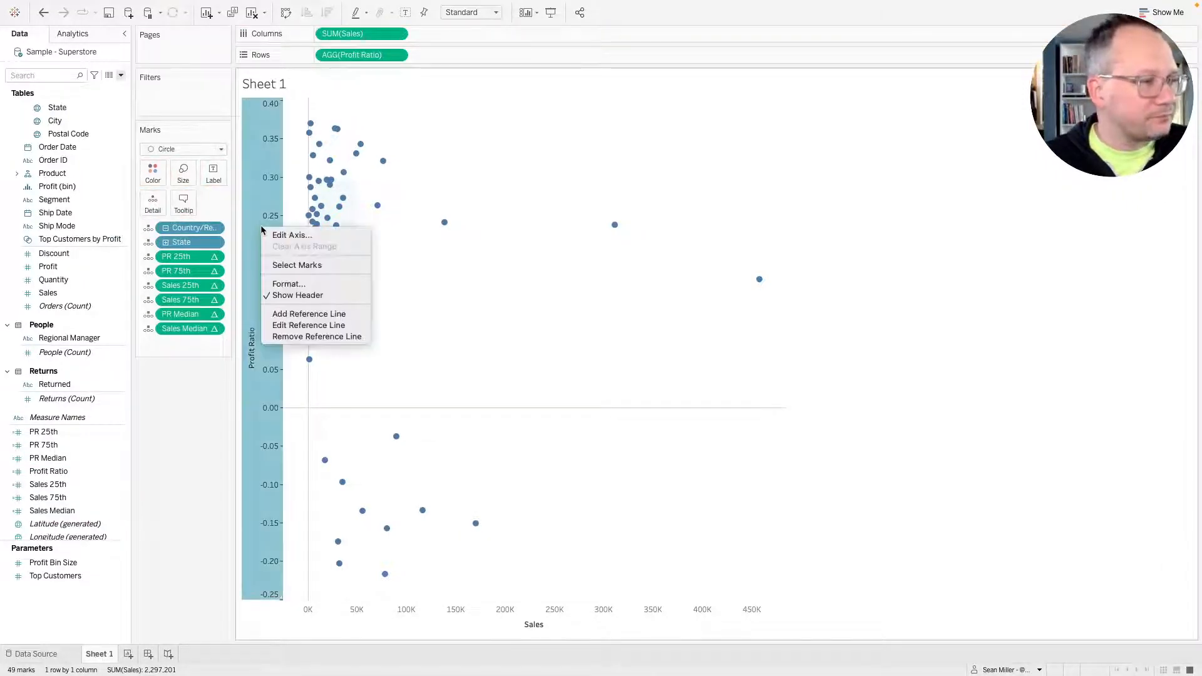
click(307, 314)
click(549, 259)
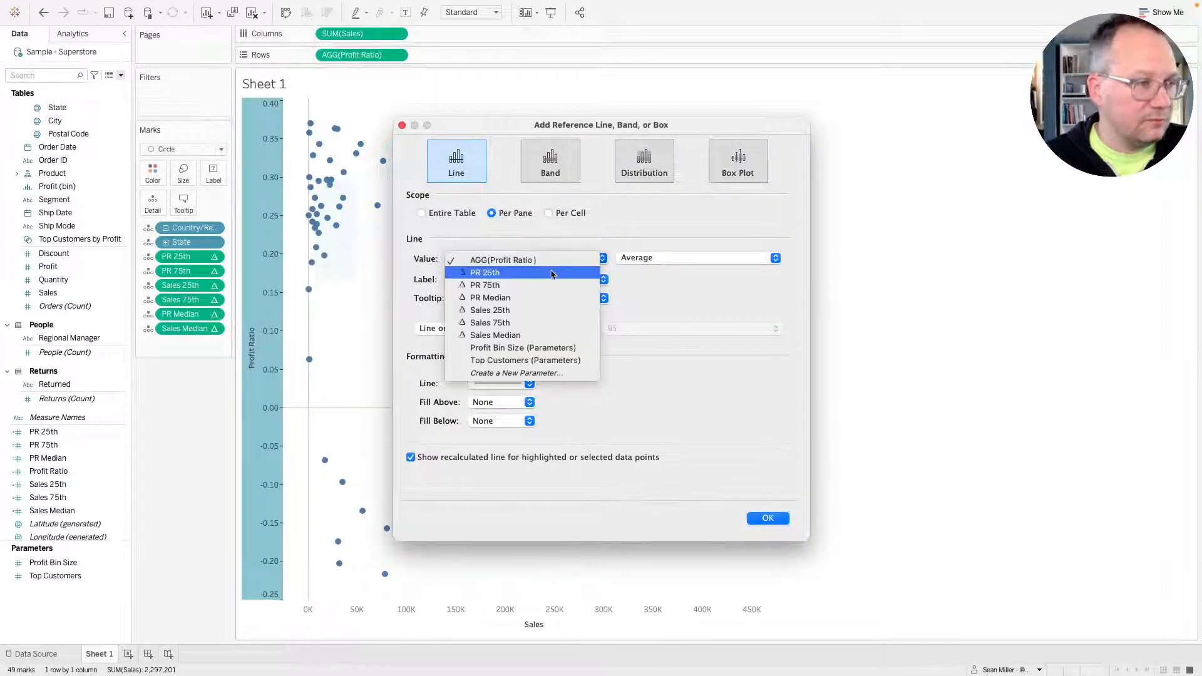
click(545, 297)
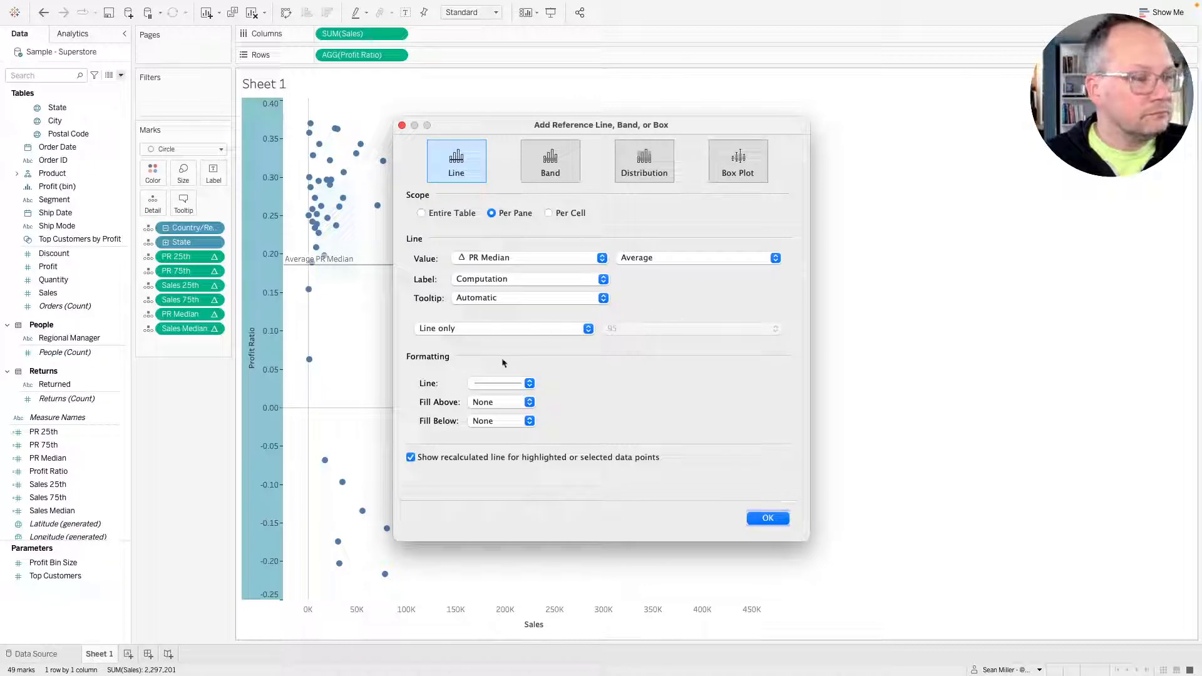
click(508, 383)
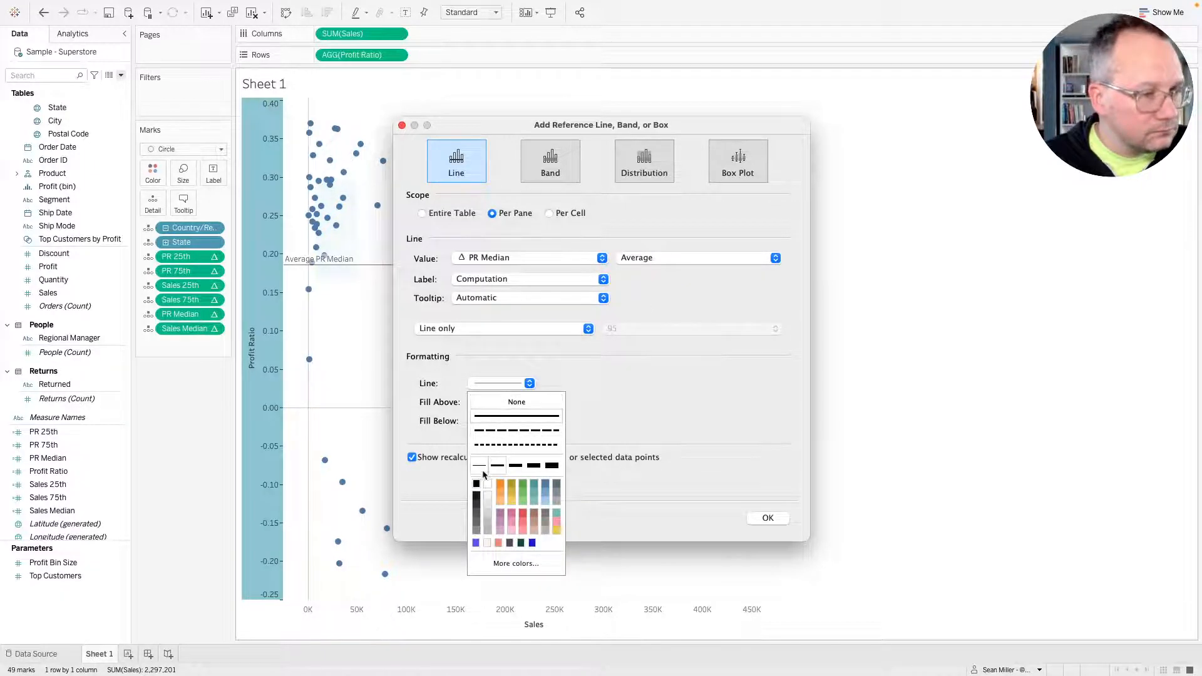
key(ctrl+Right)
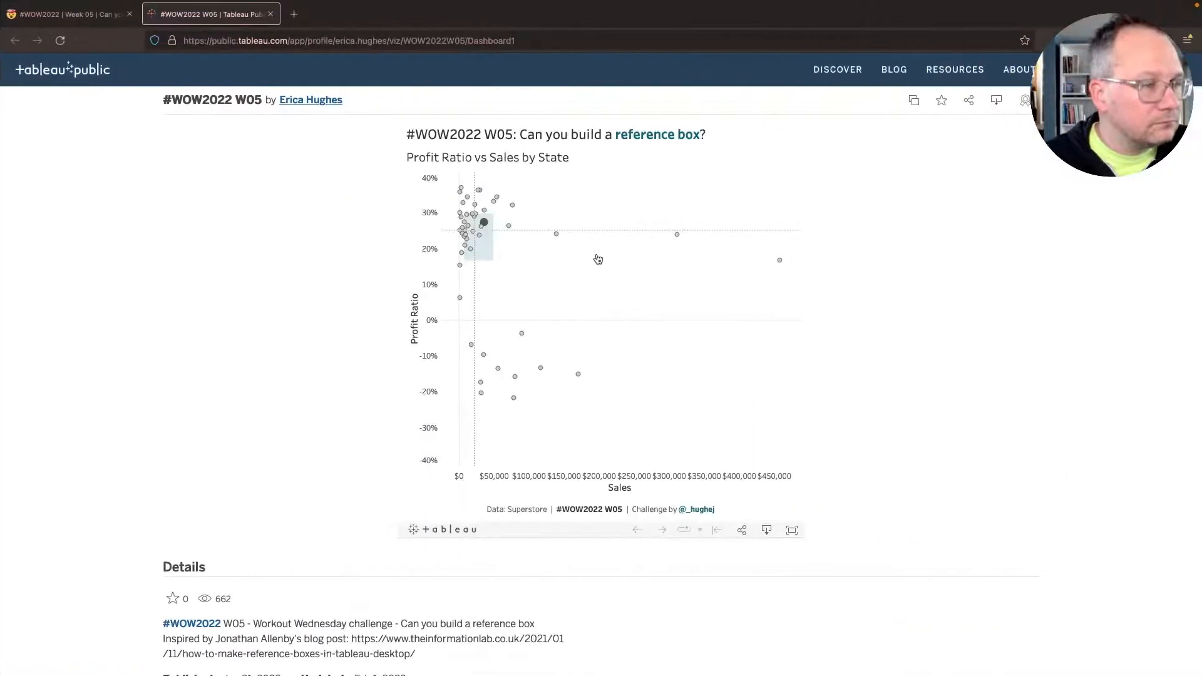
key(ctrl+Left)
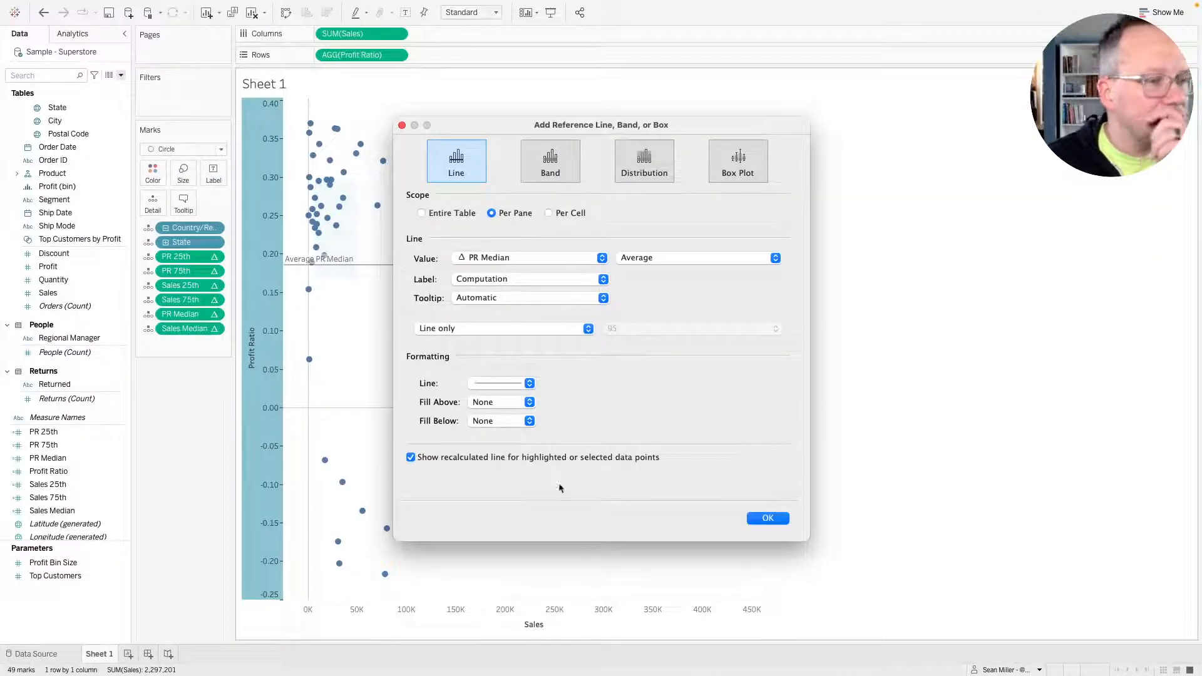
Set the PR Median reference line's label and tooltip to None.
click(507, 281)
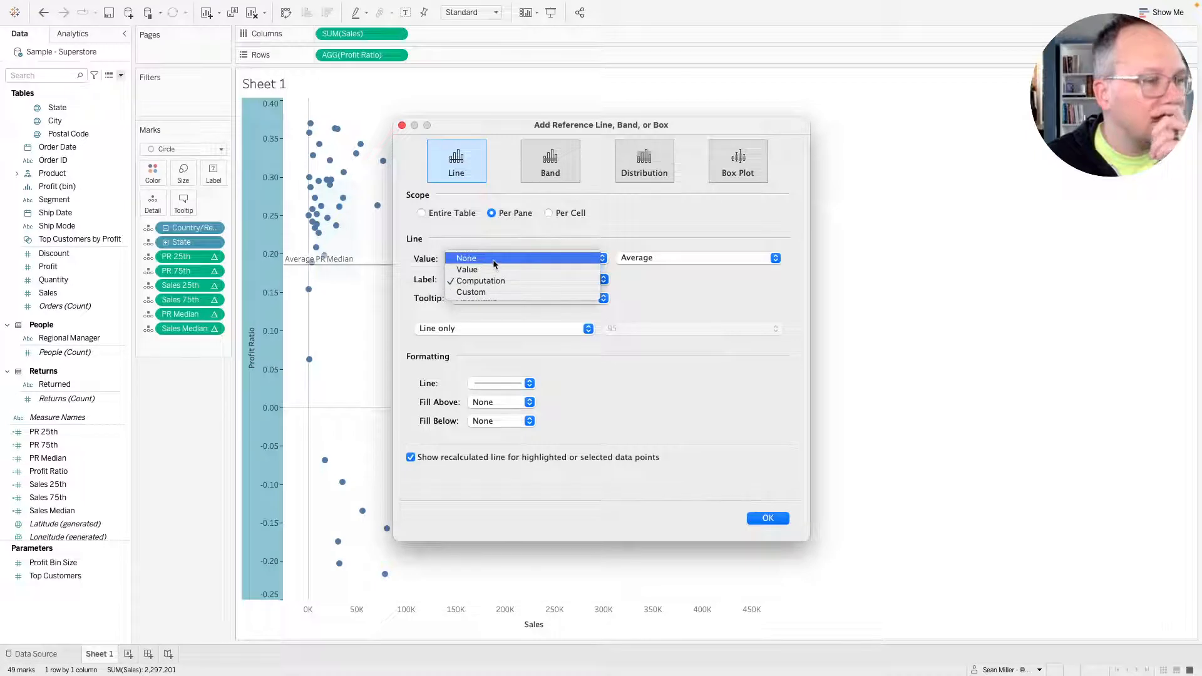
key(Return)
click(495, 298)
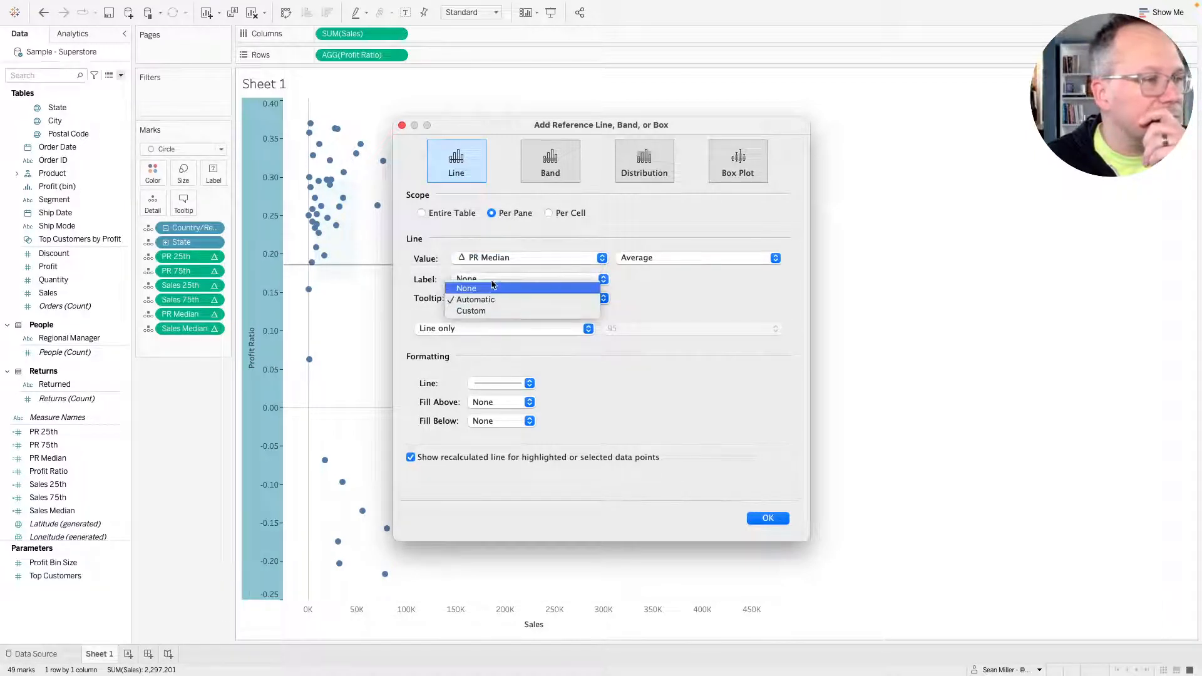
click(491, 289)
Format the PR Median line as dotted in the second-thinnest weight, disable the recalculated line for selected data points, and apply.
click(498, 378)
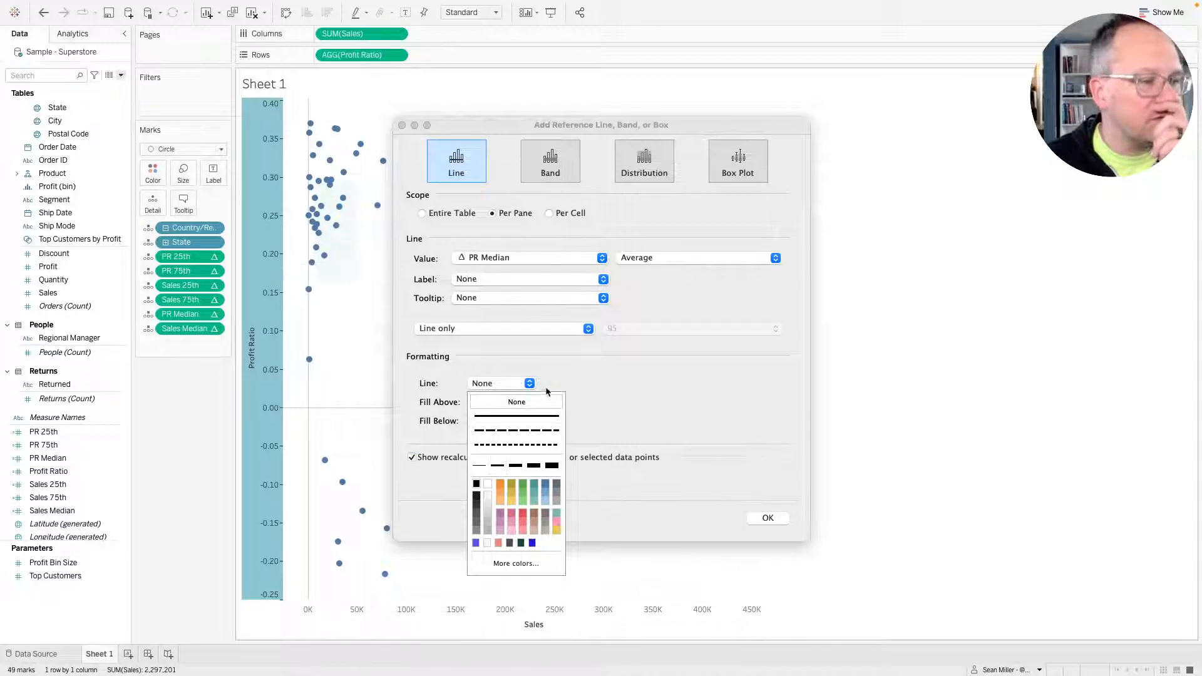
click(498, 401)
click(527, 384)
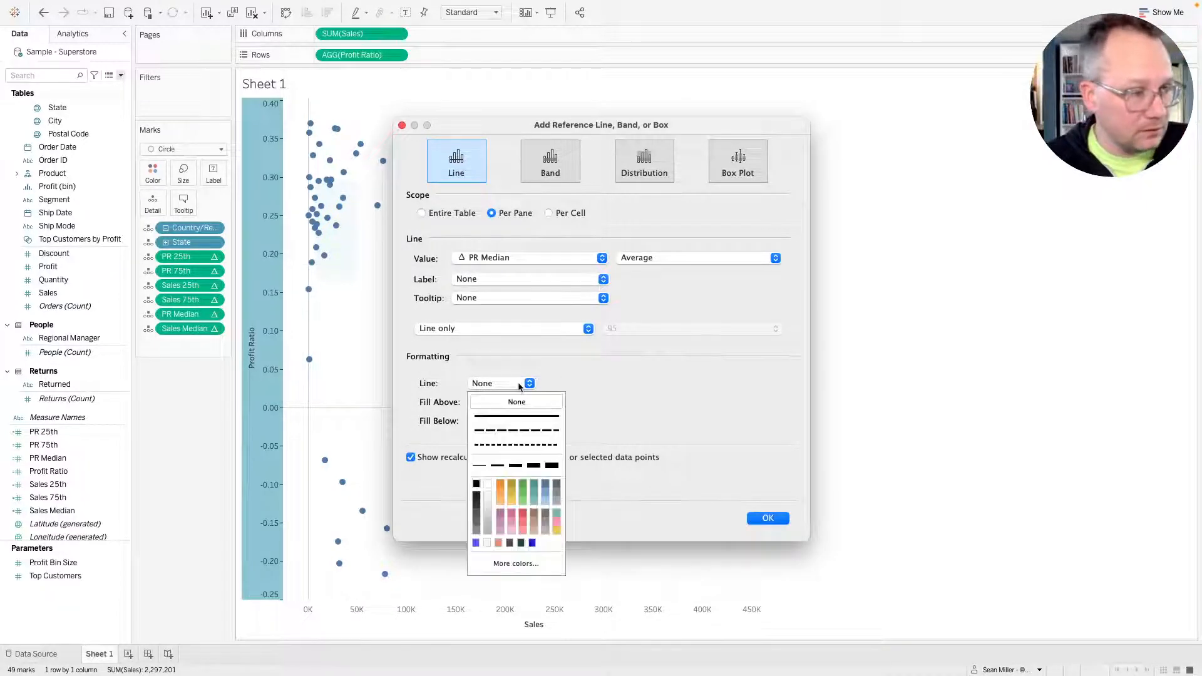
click(501, 444)
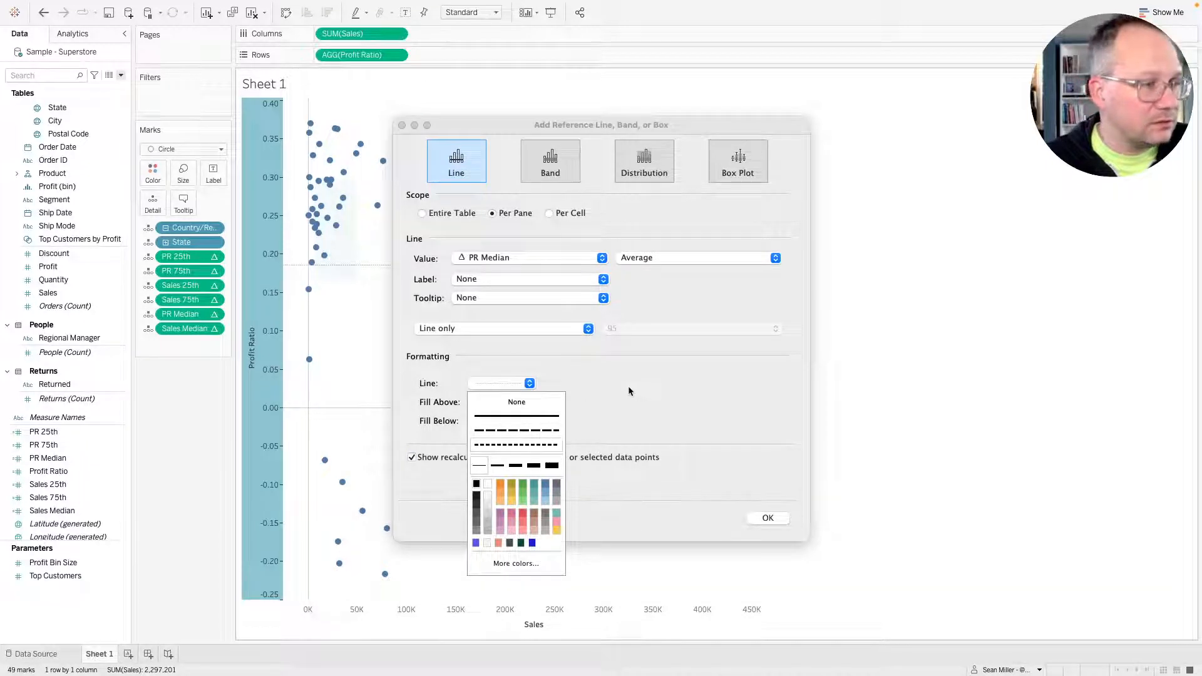
key(ctrl+Right)
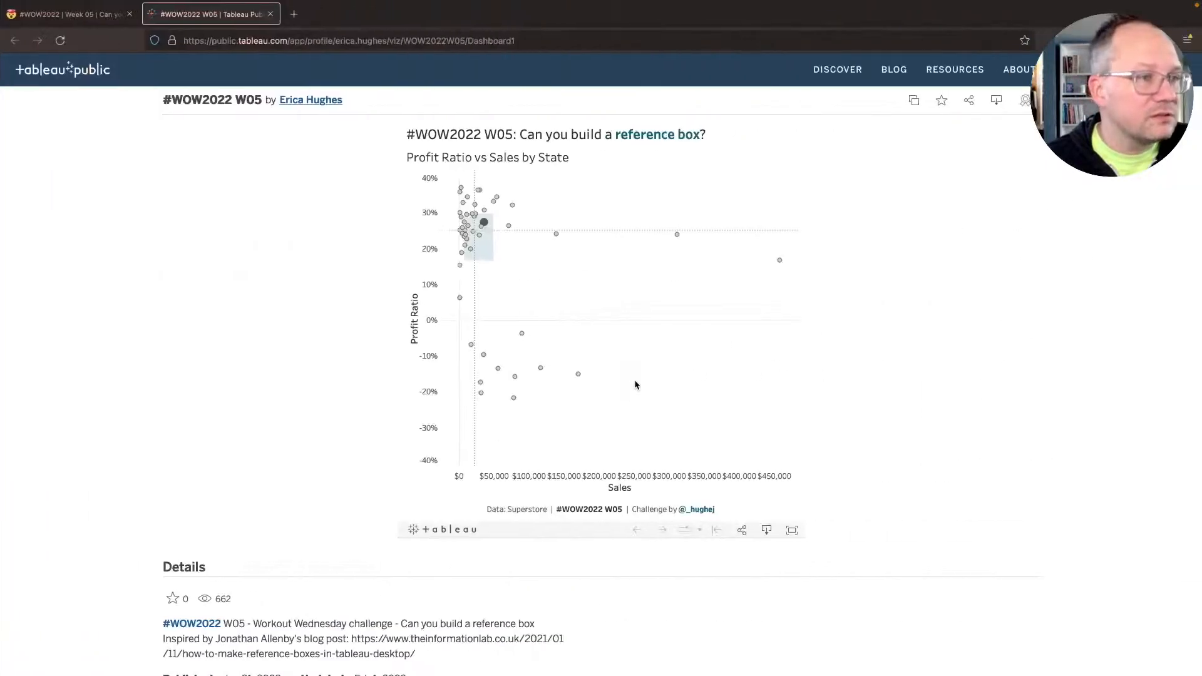
key(ctrl+Left)
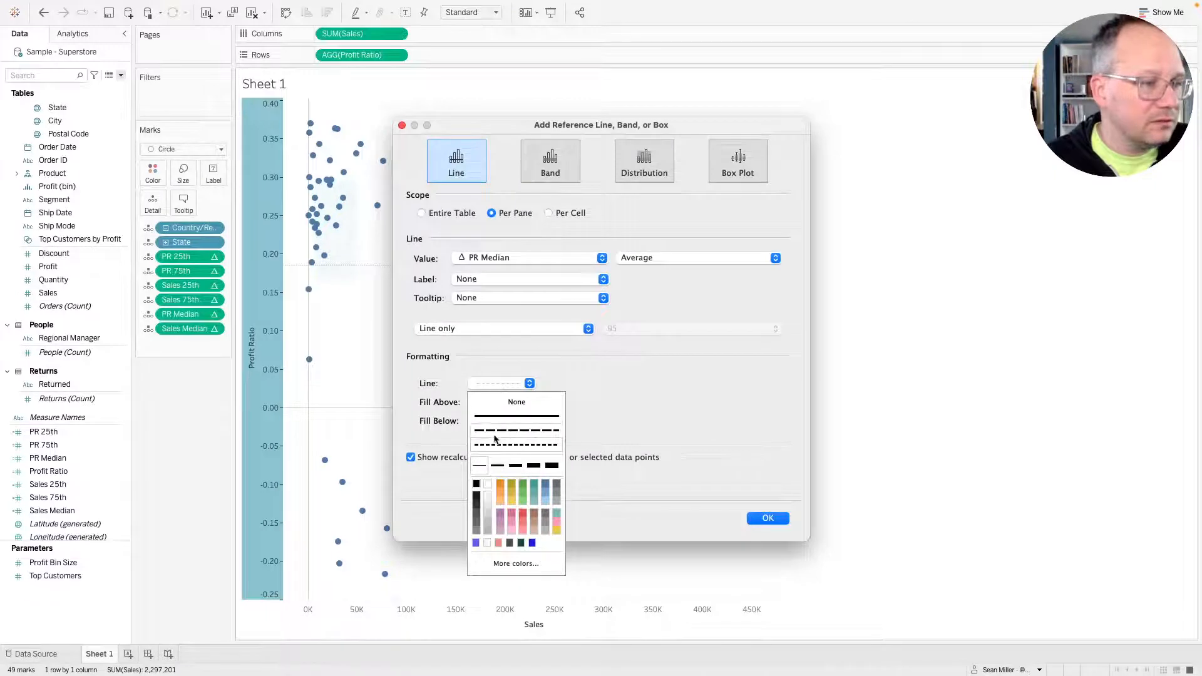
click(501, 466)
click(688, 422)
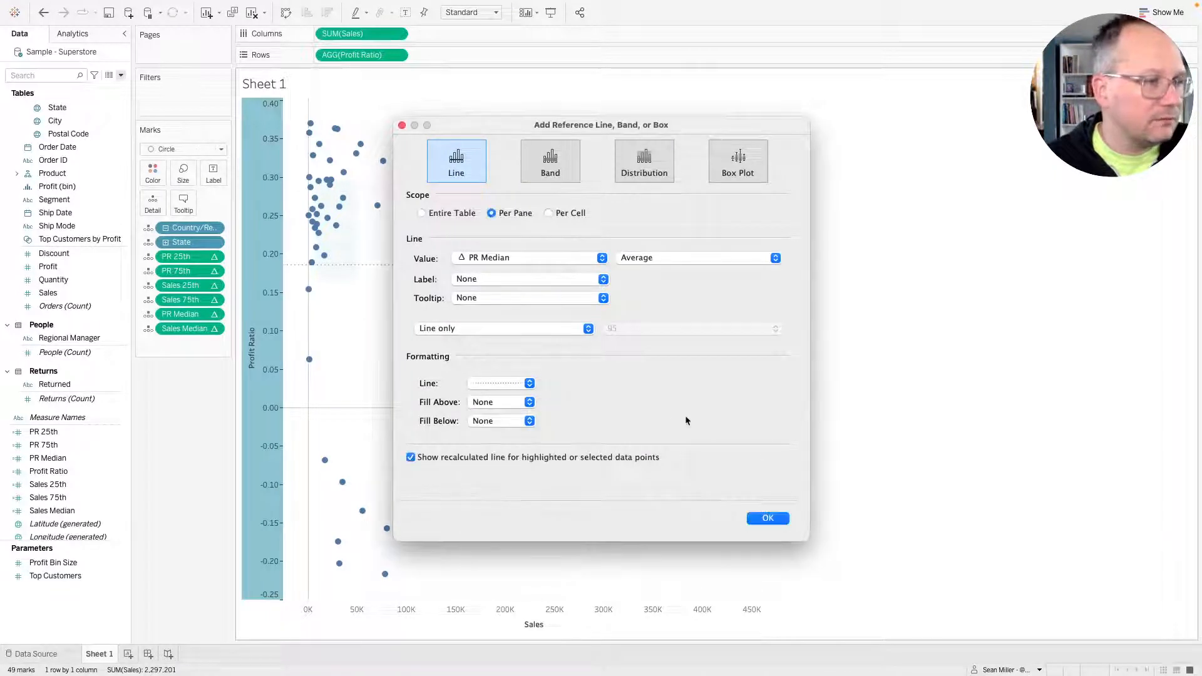
click(498, 458)
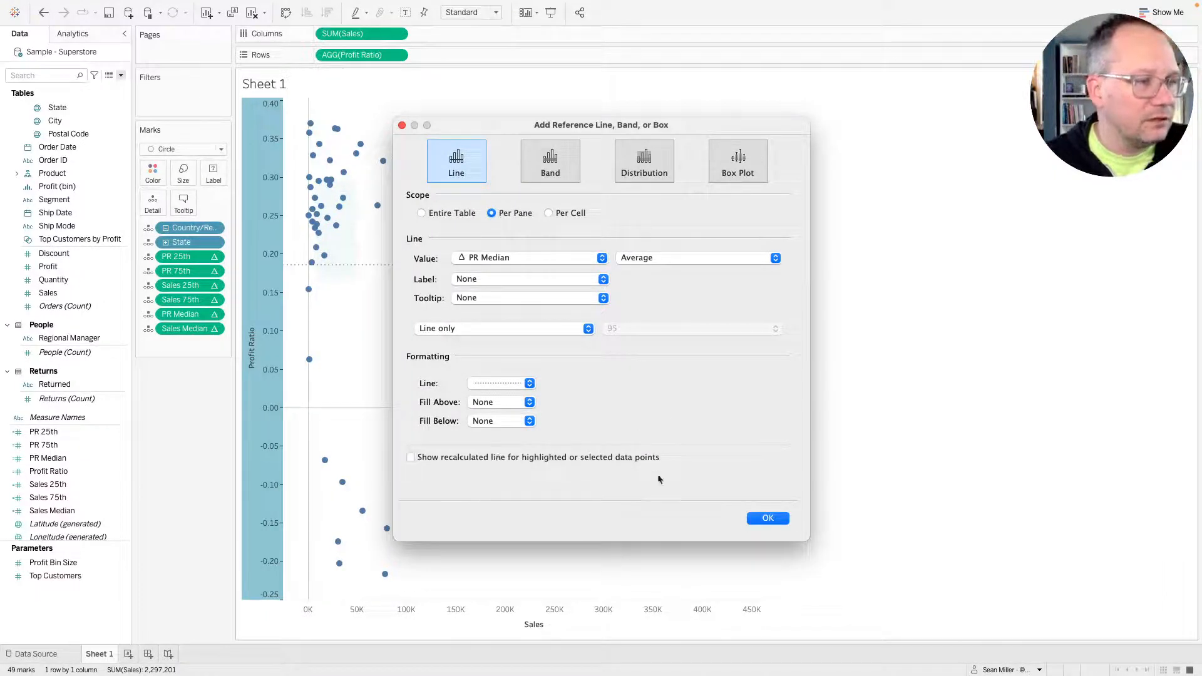
click(772, 520)
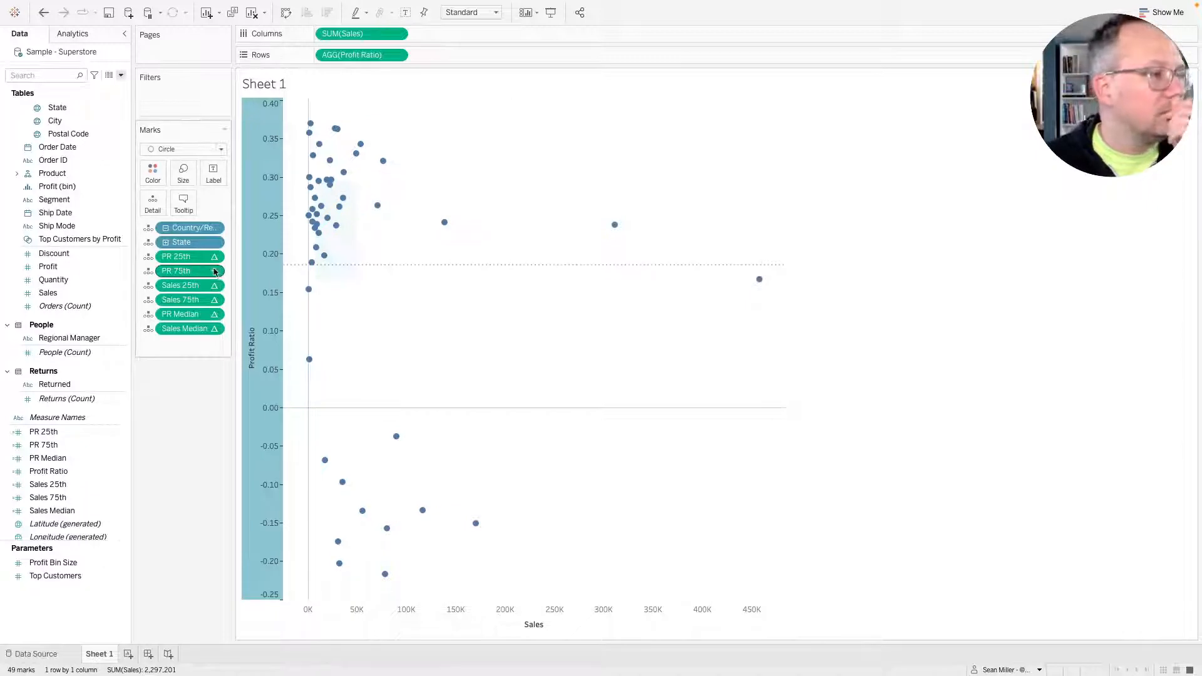
Set the PR Median table calculation to compute using State and check its Compute Using setting.
click(216, 315)
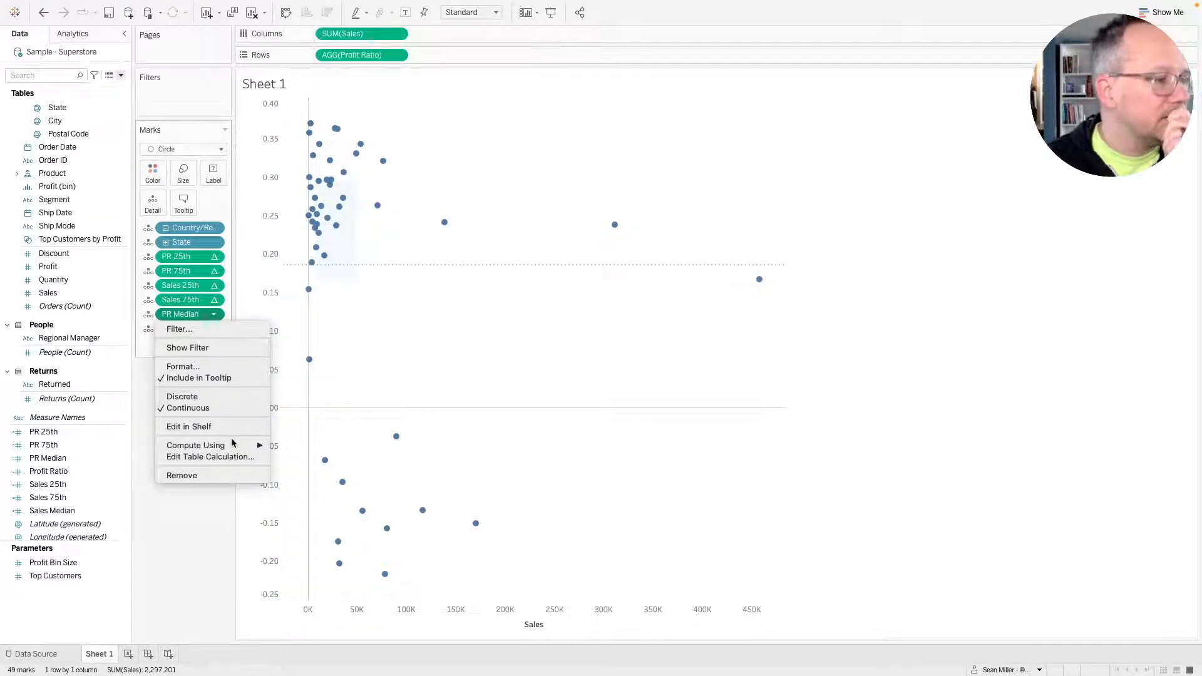
mouse_move(236, 444)
click(318, 486)
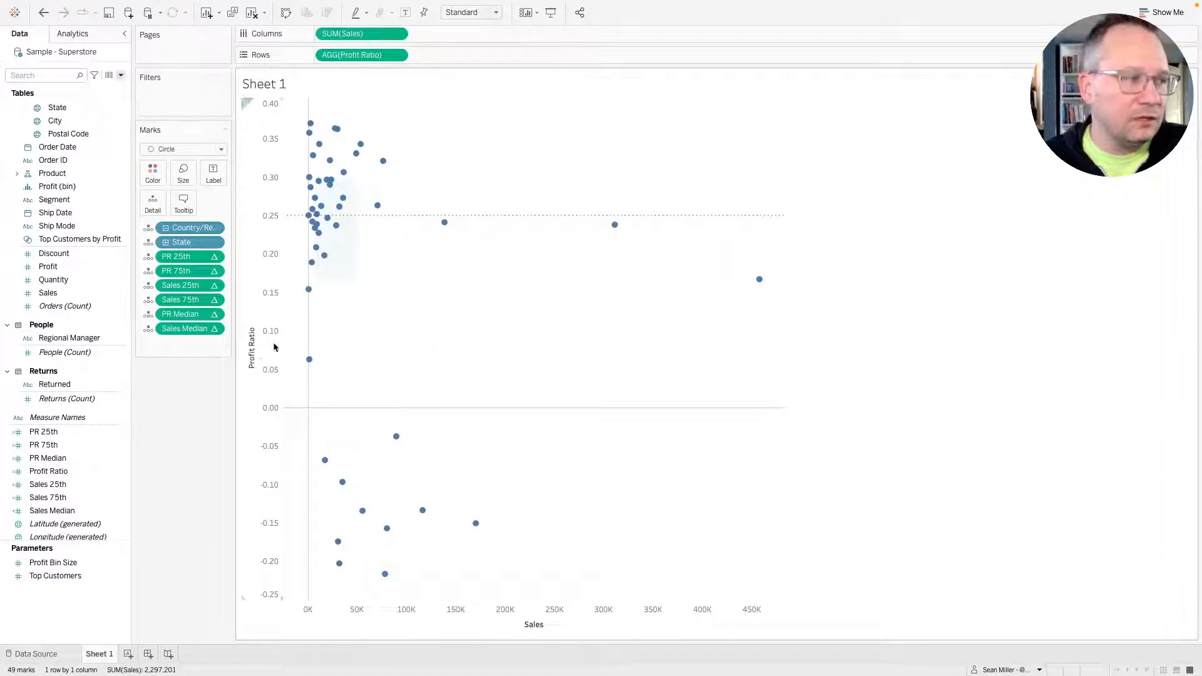
click(213, 314)
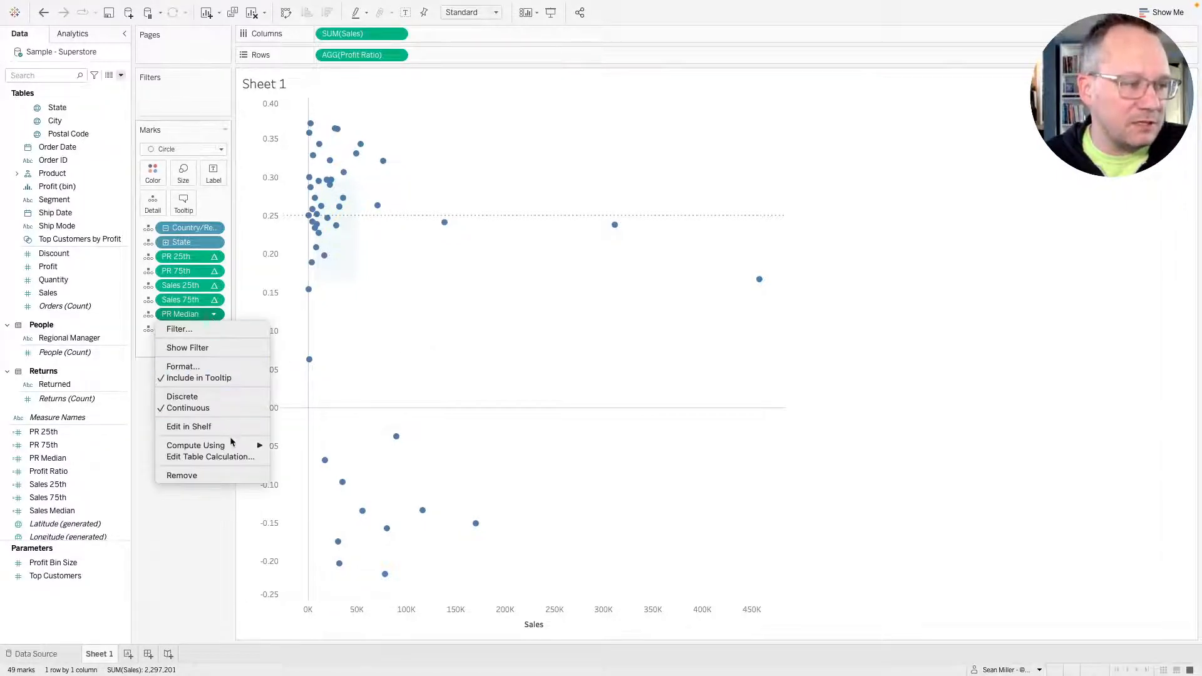
mouse_move(231, 446)
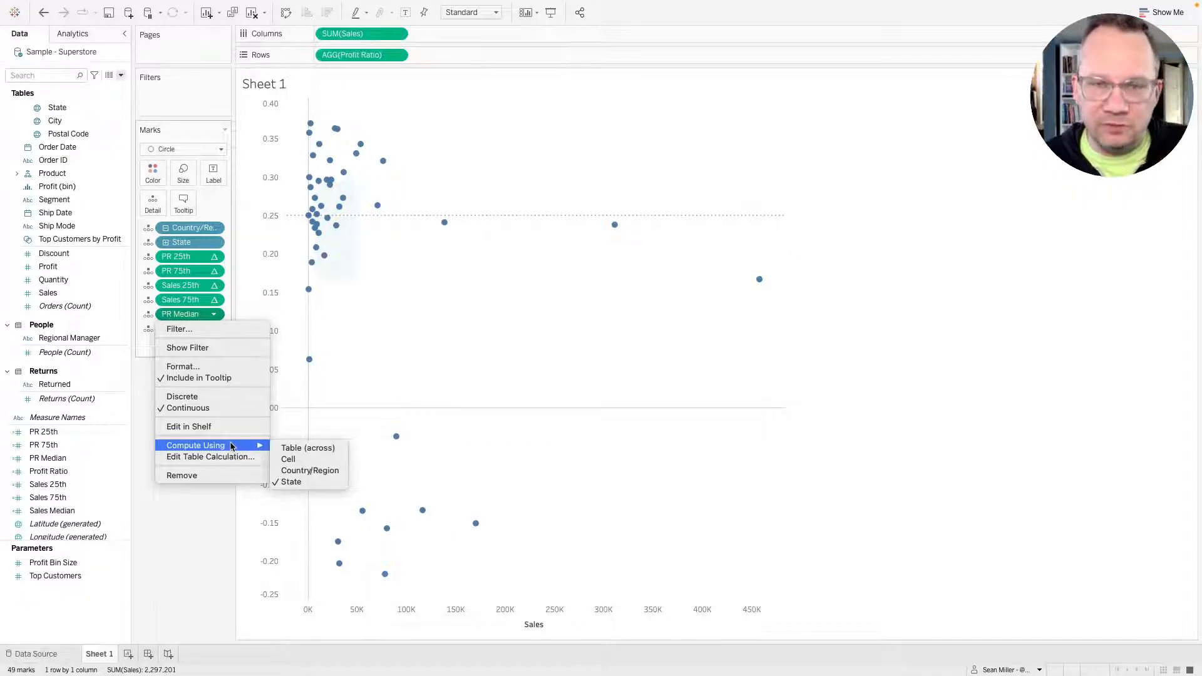
Make sure the PR Median and Sales Median table calculations are computed using State.
click(209, 529)
click(214, 329)
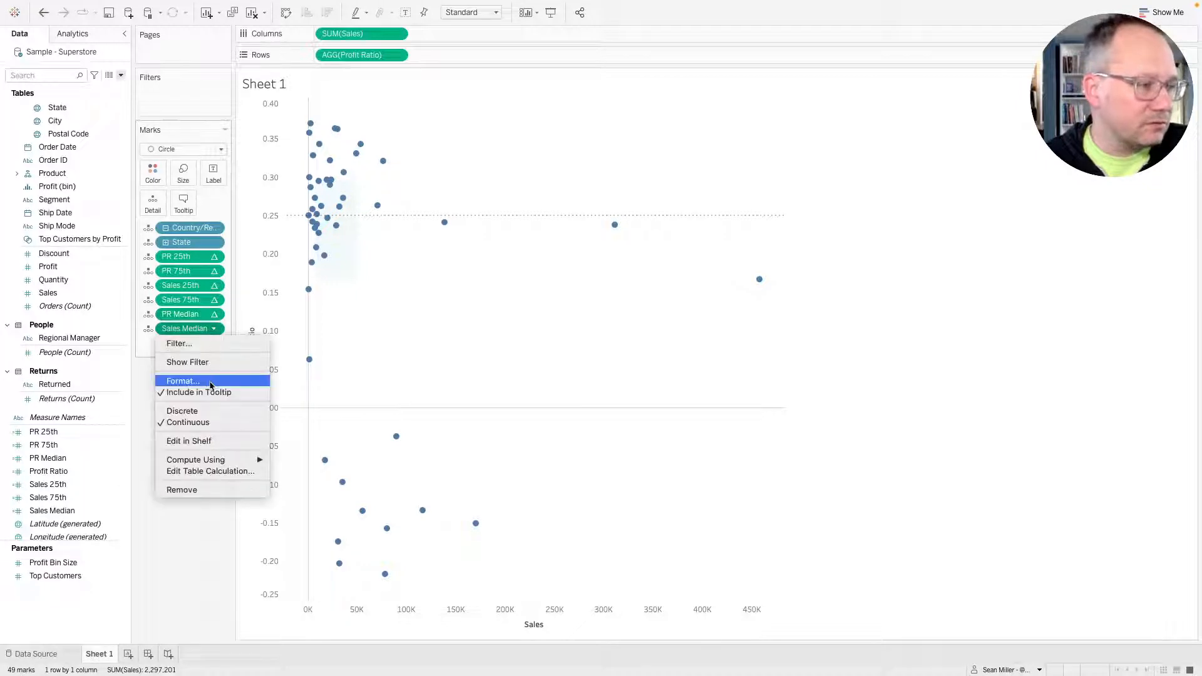
click(299, 497)
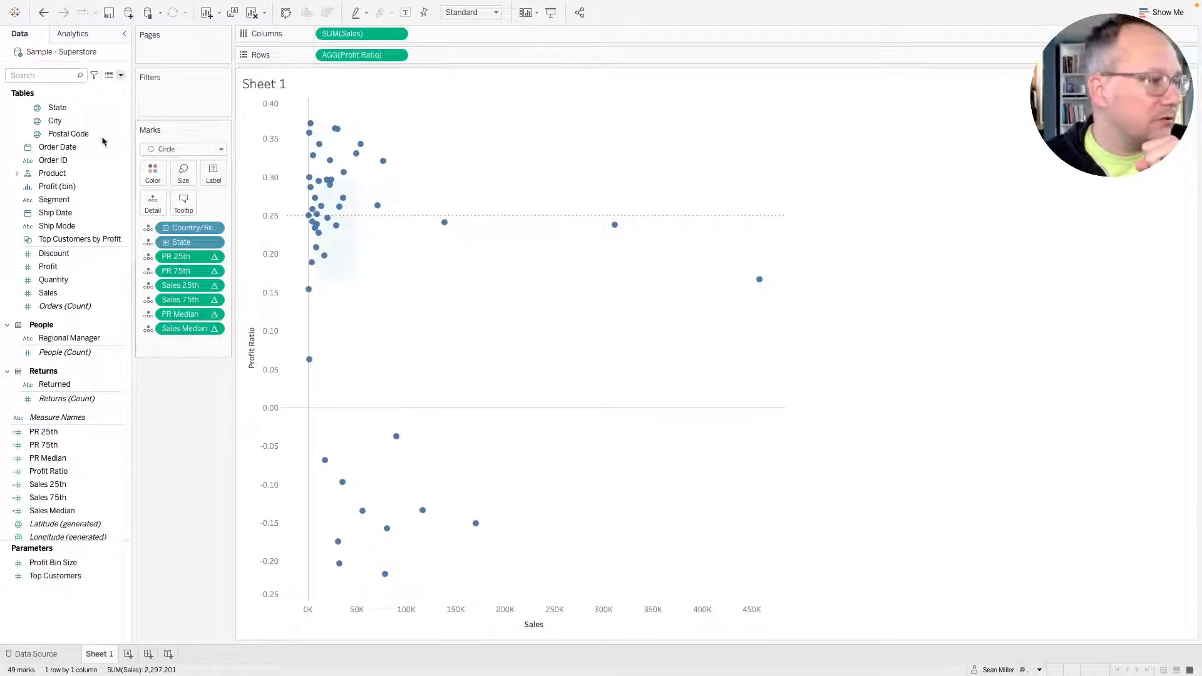
Add a per-pane reference line to the Sales axis based on Sales Median, drawn as a dotted line.
right_click(389, 615)
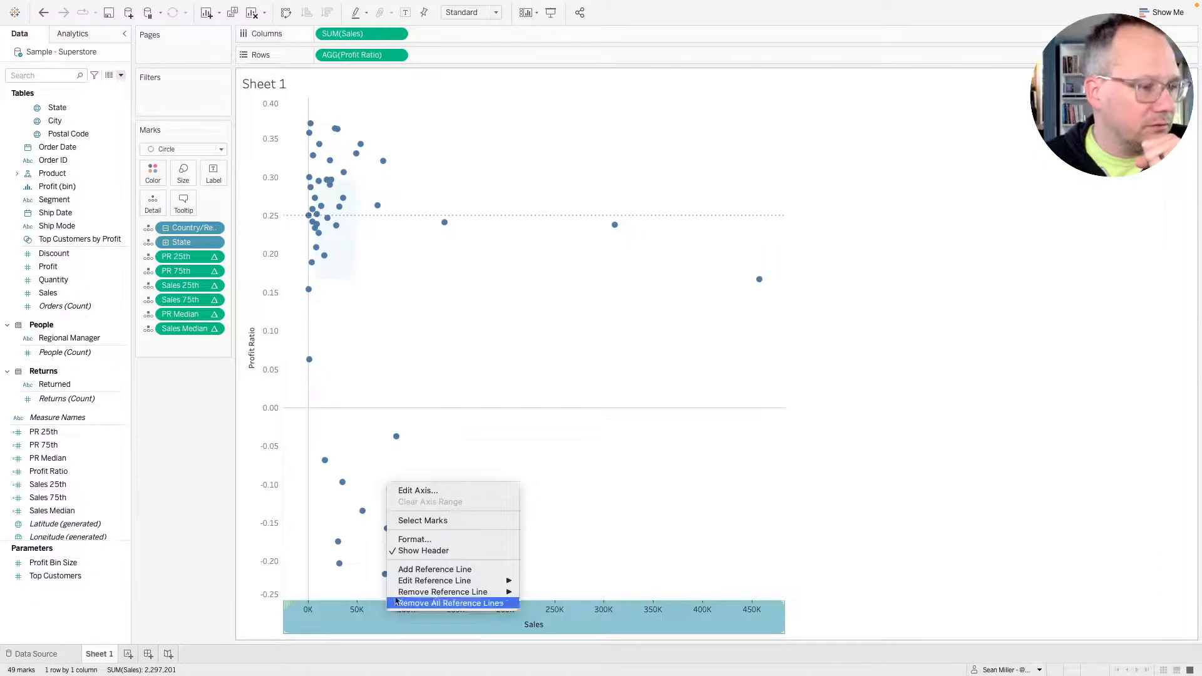
click(427, 568)
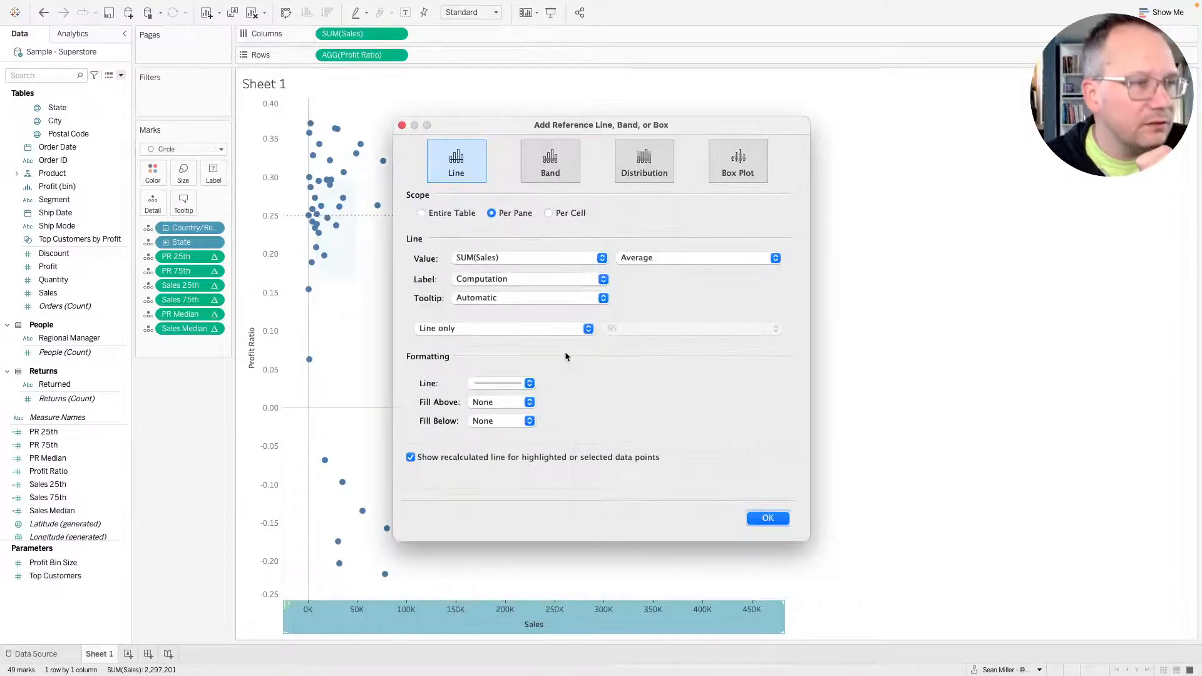
click(521, 259)
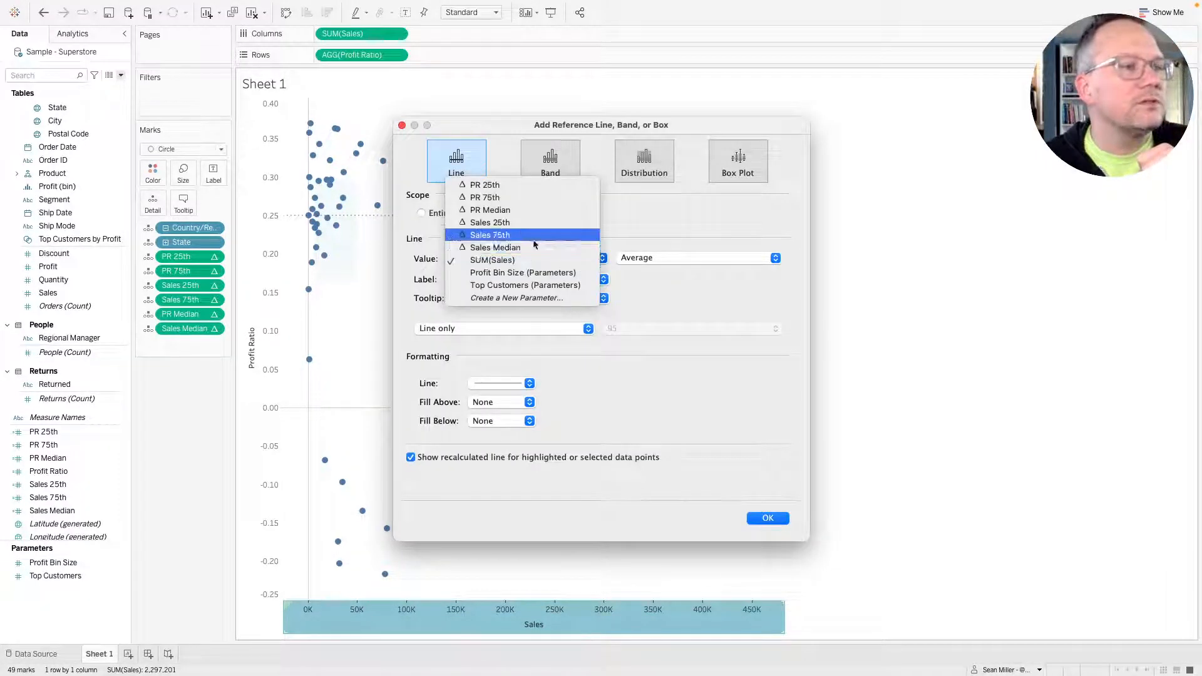
click(533, 247)
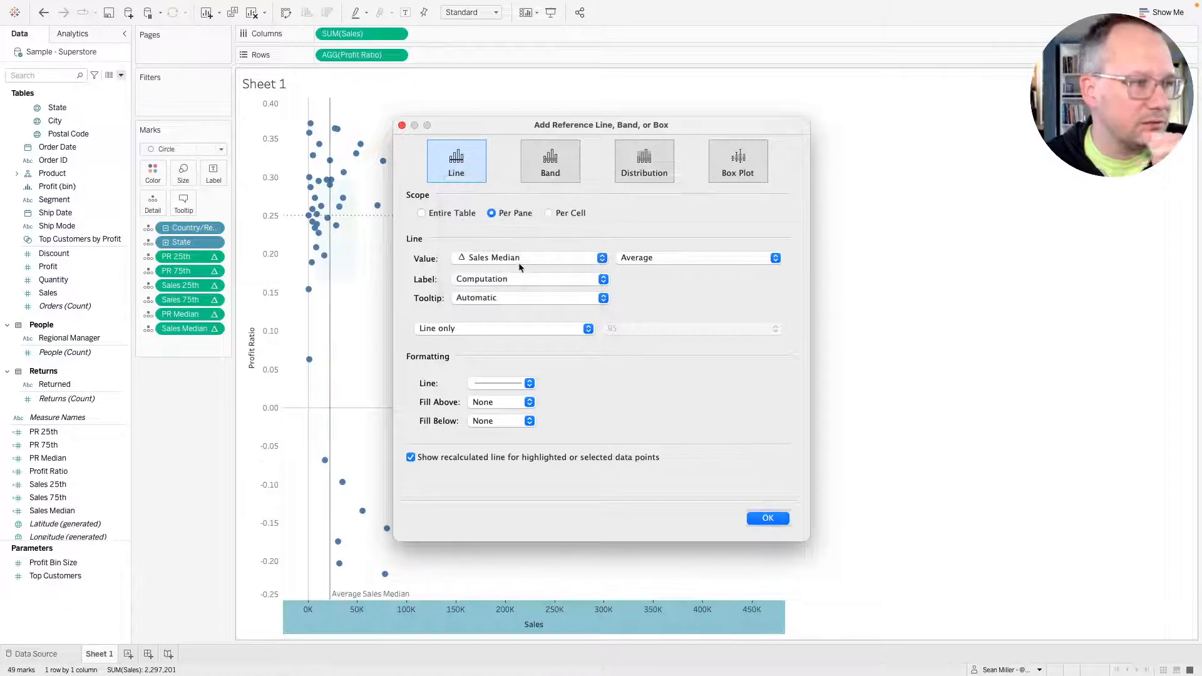
click(479, 388)
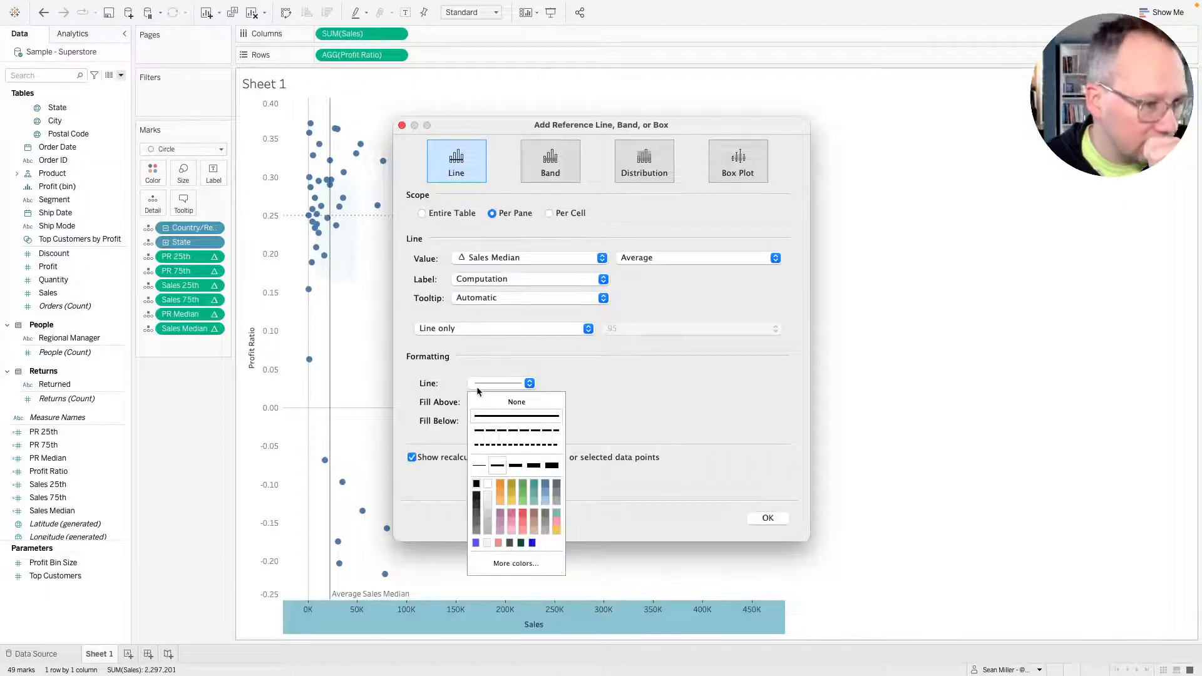
click(494, 445)
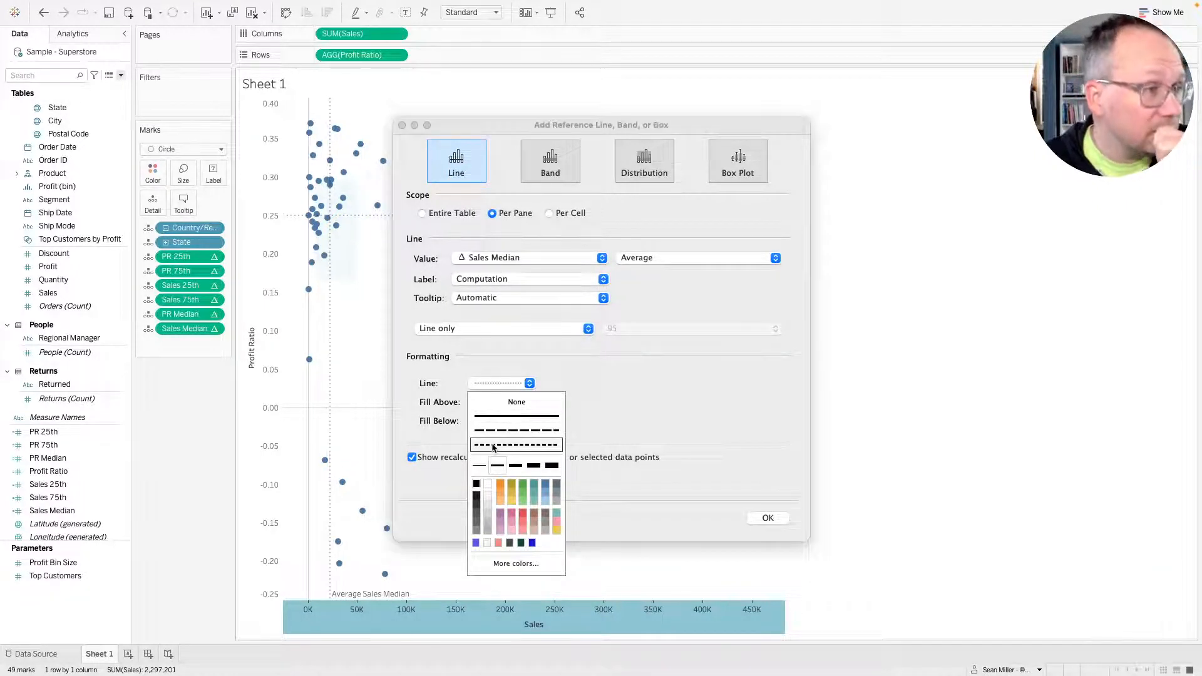
click(636, 357)
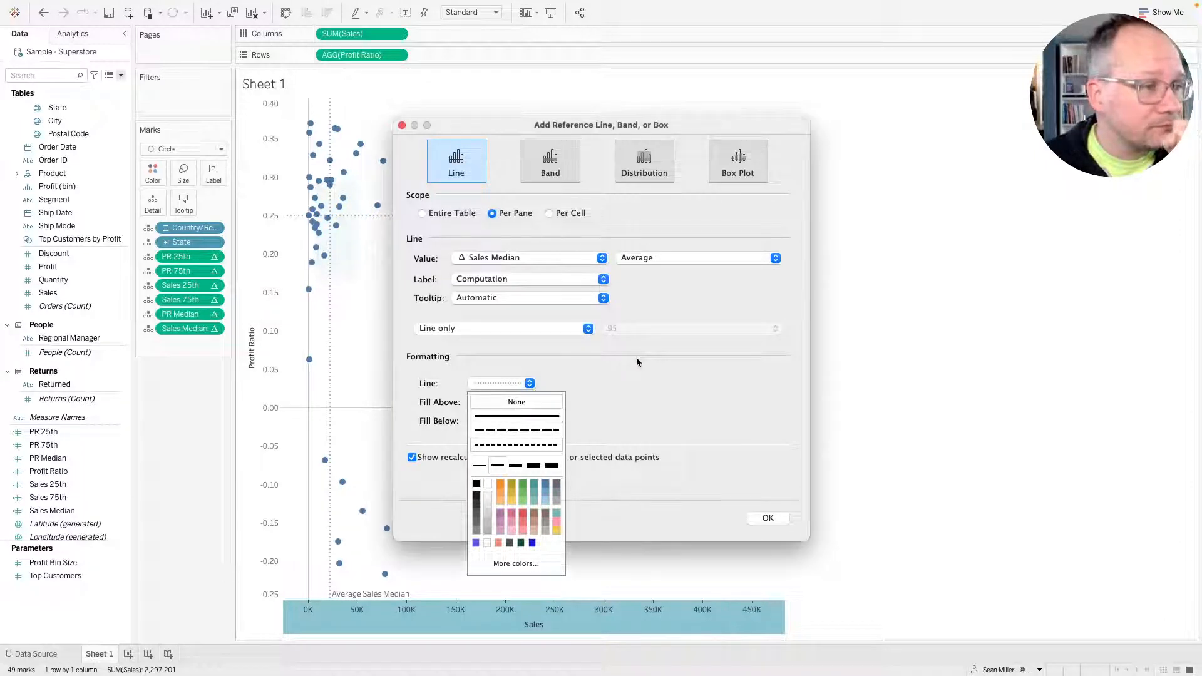
Set the reference line's label and tooltip to None, turn off its recalculated line for selected data points, and confirm.
click(492, 283)
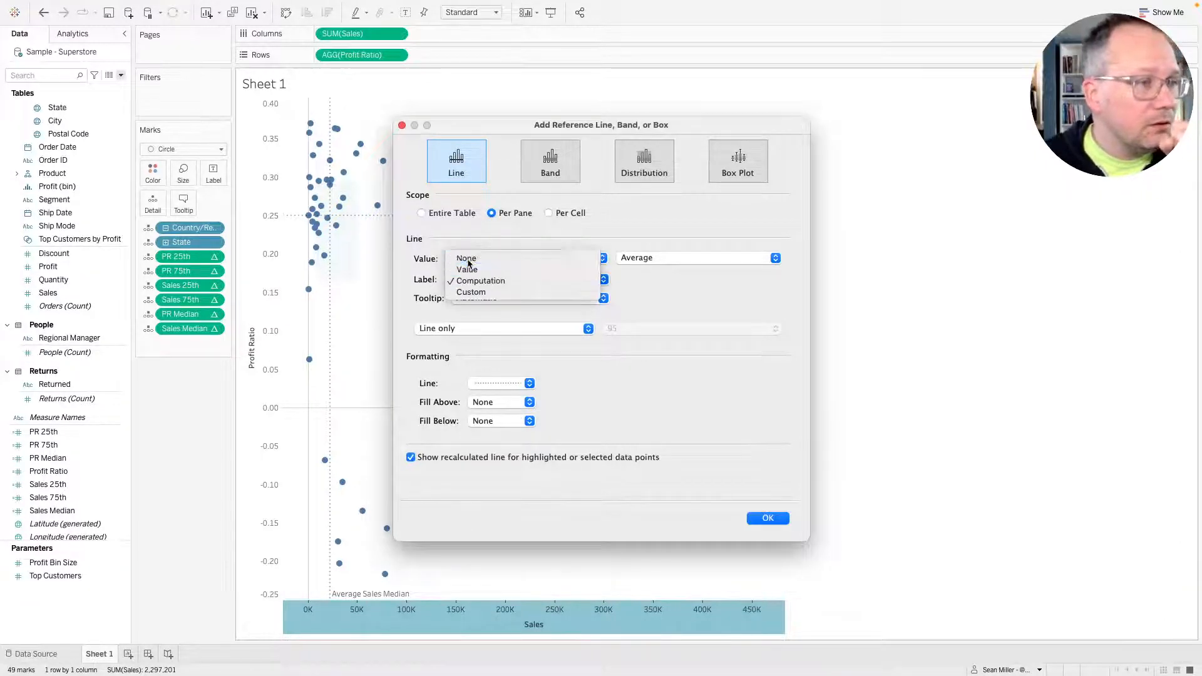
click(472, 259)
click(478, 300)
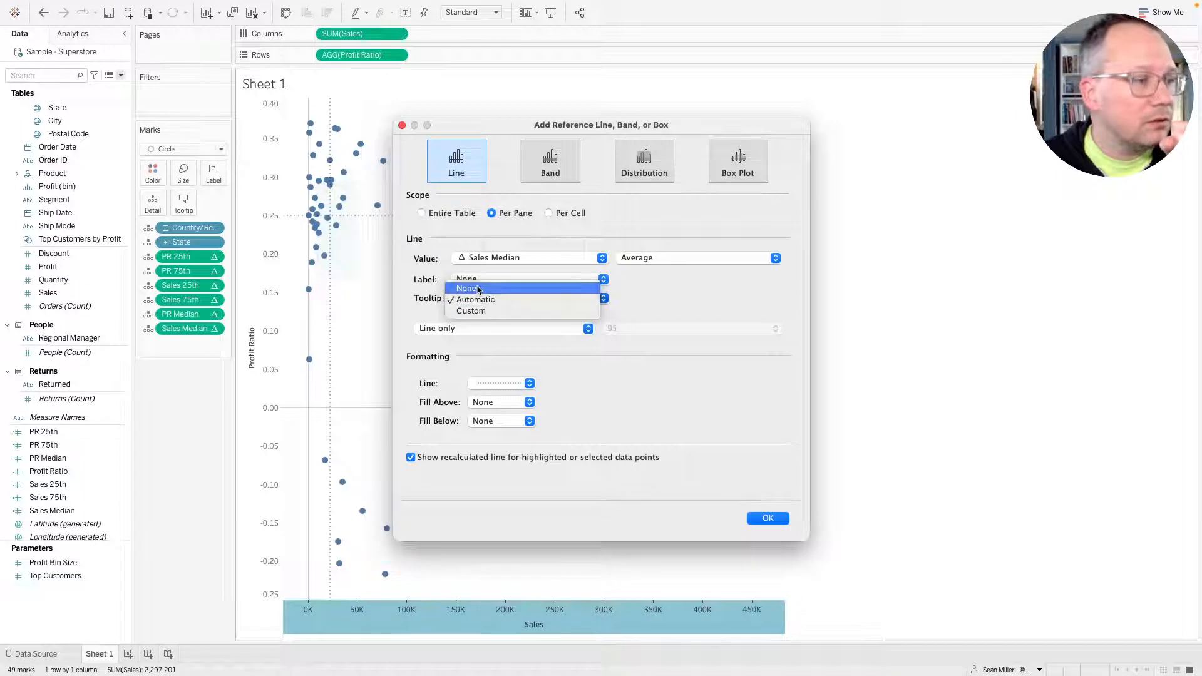
click(475, 284)
click(477, 459)
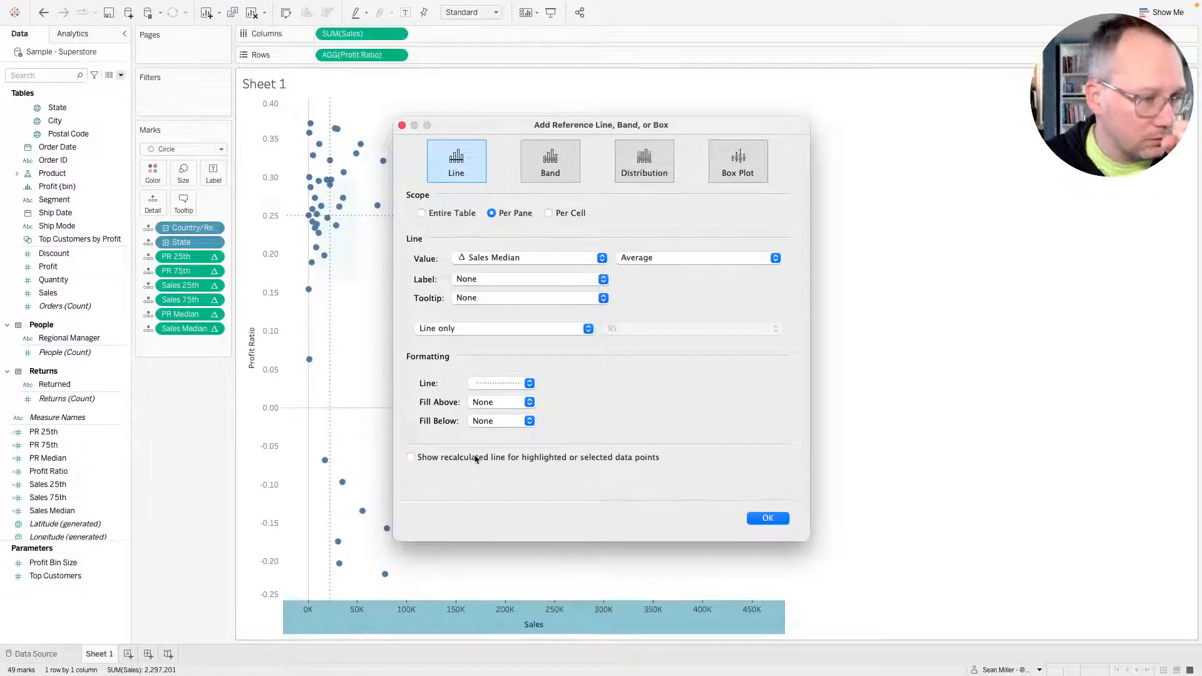
click(763, 521)
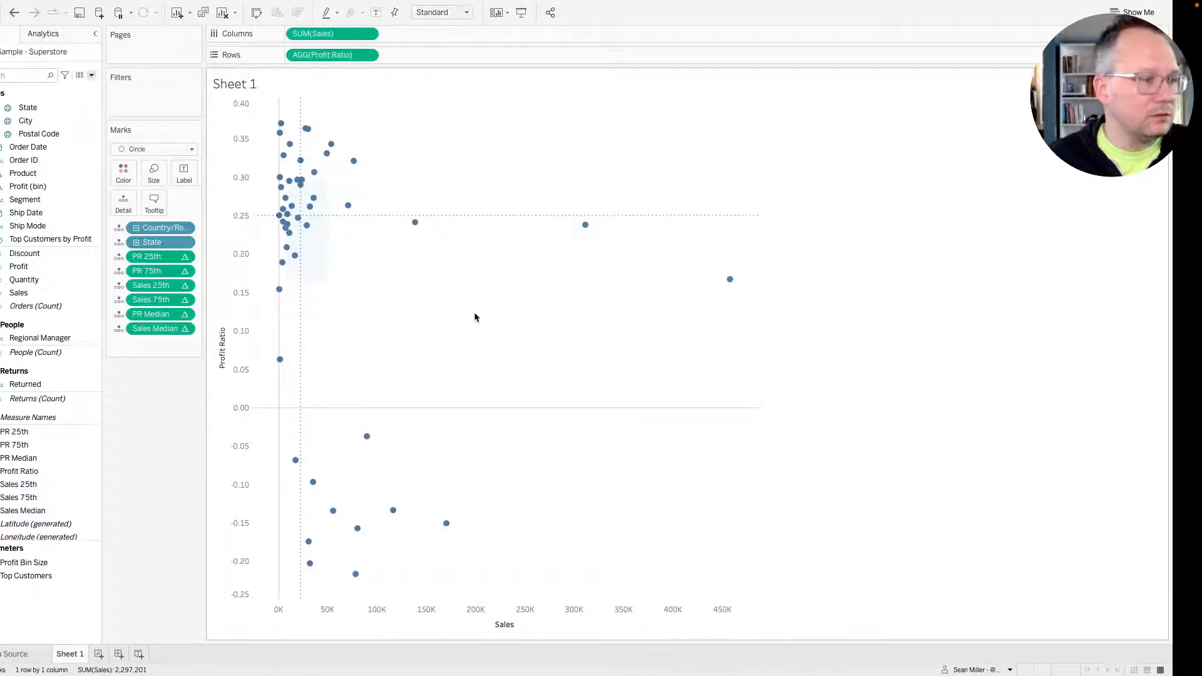
Switch to the Tableau Public challenge dashboard in the browser and examine the content and layout of the state tooltips.
key(alt+Tab)
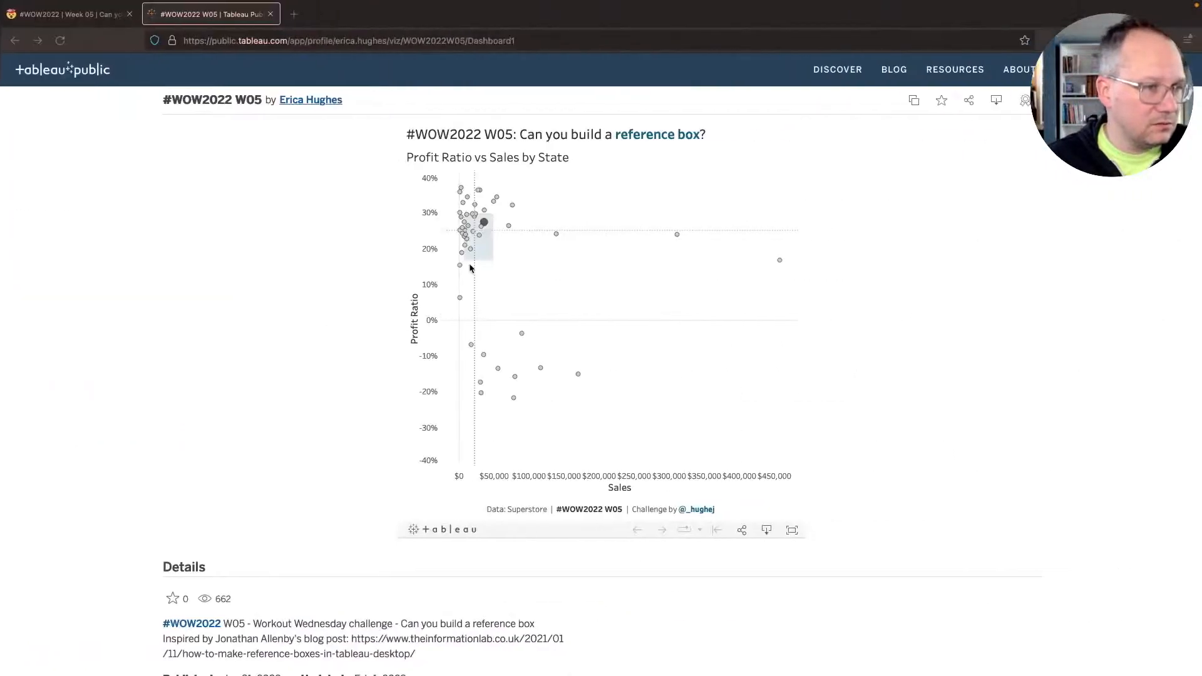
mouse_move(557, 237)
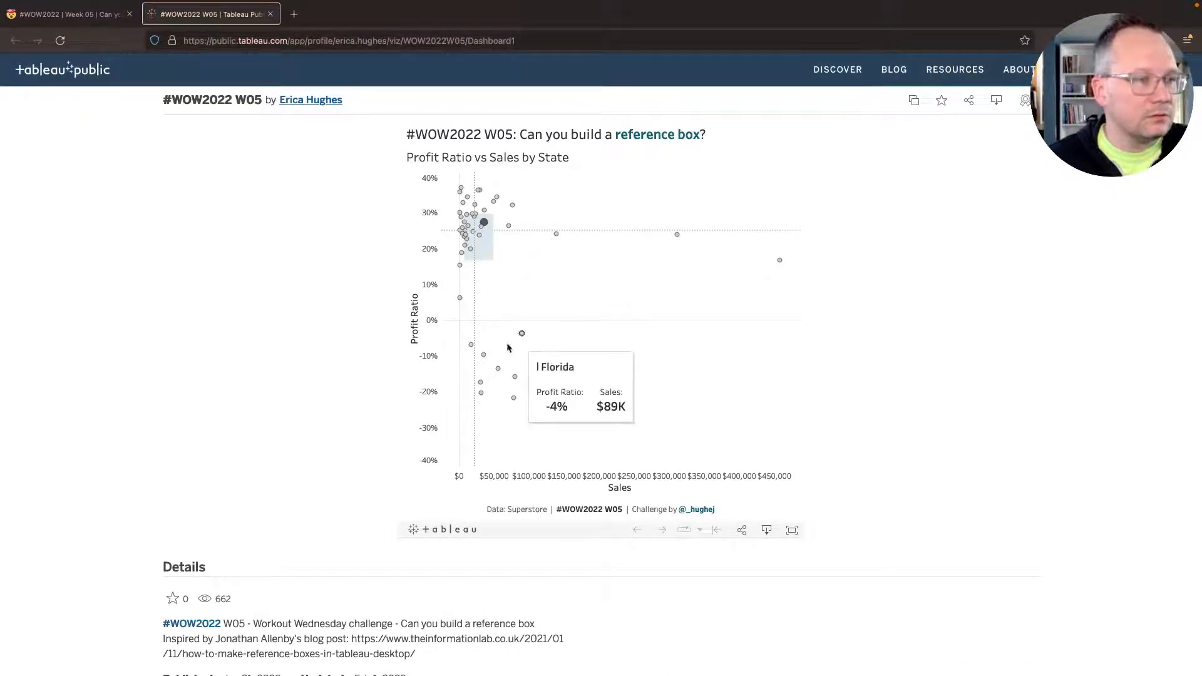
mouse_move(487, 366)
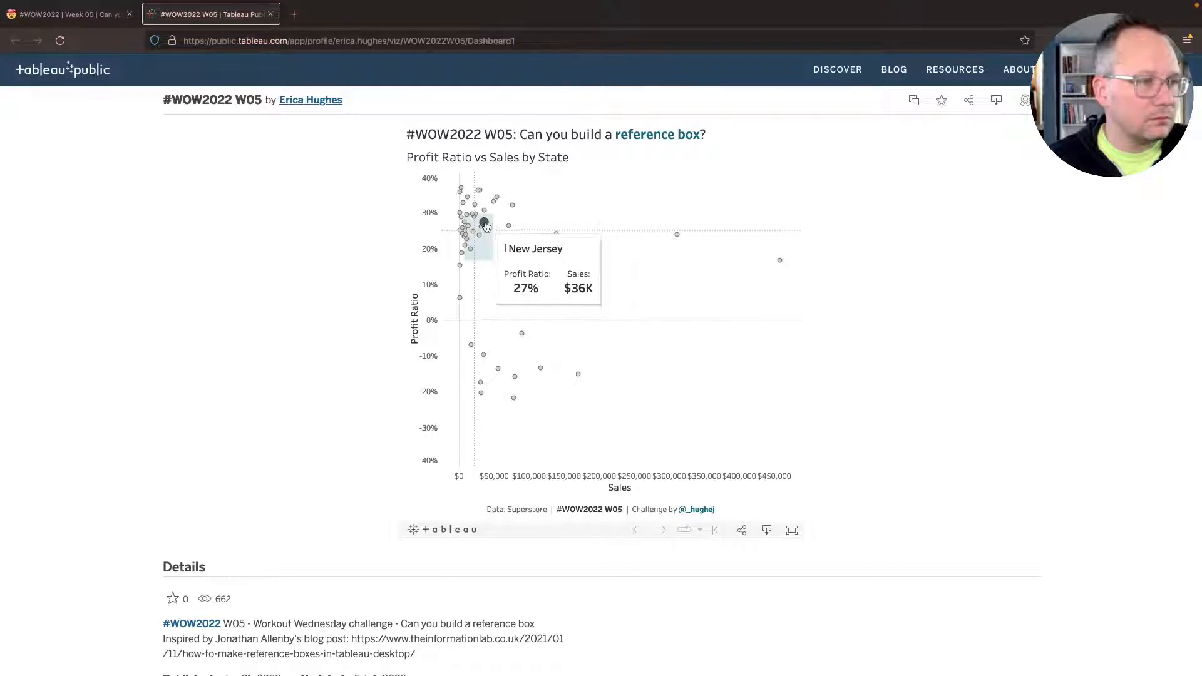
mouse_move(470, 238)
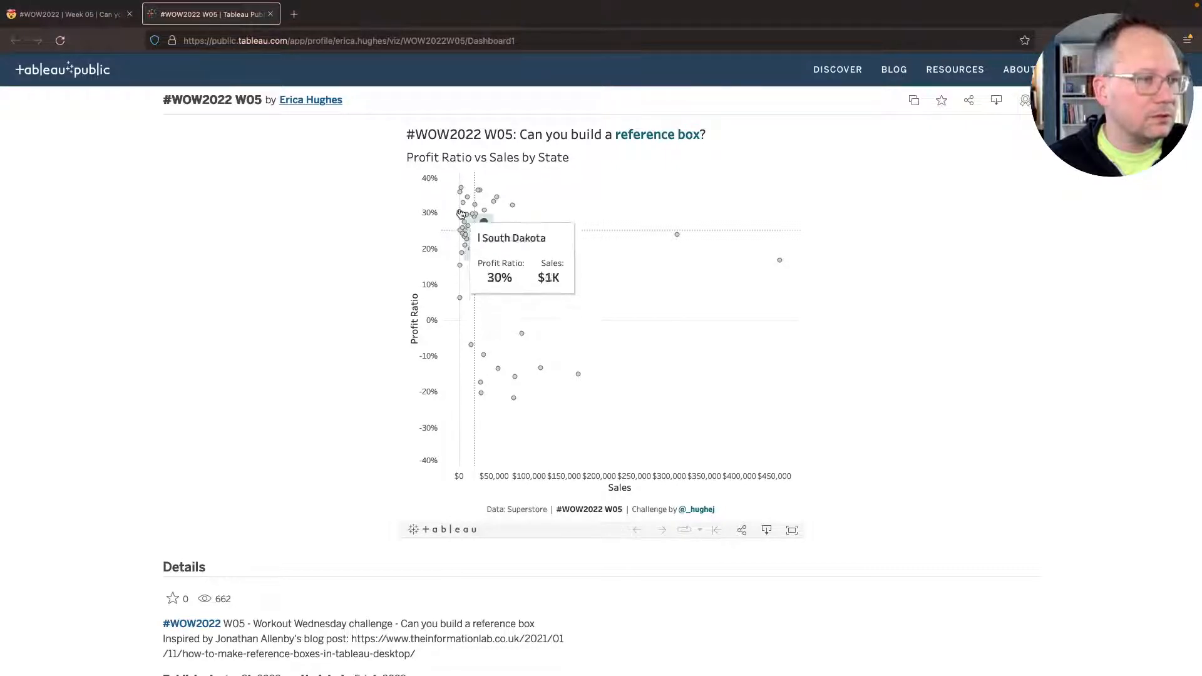
mouse_move(462, 190)
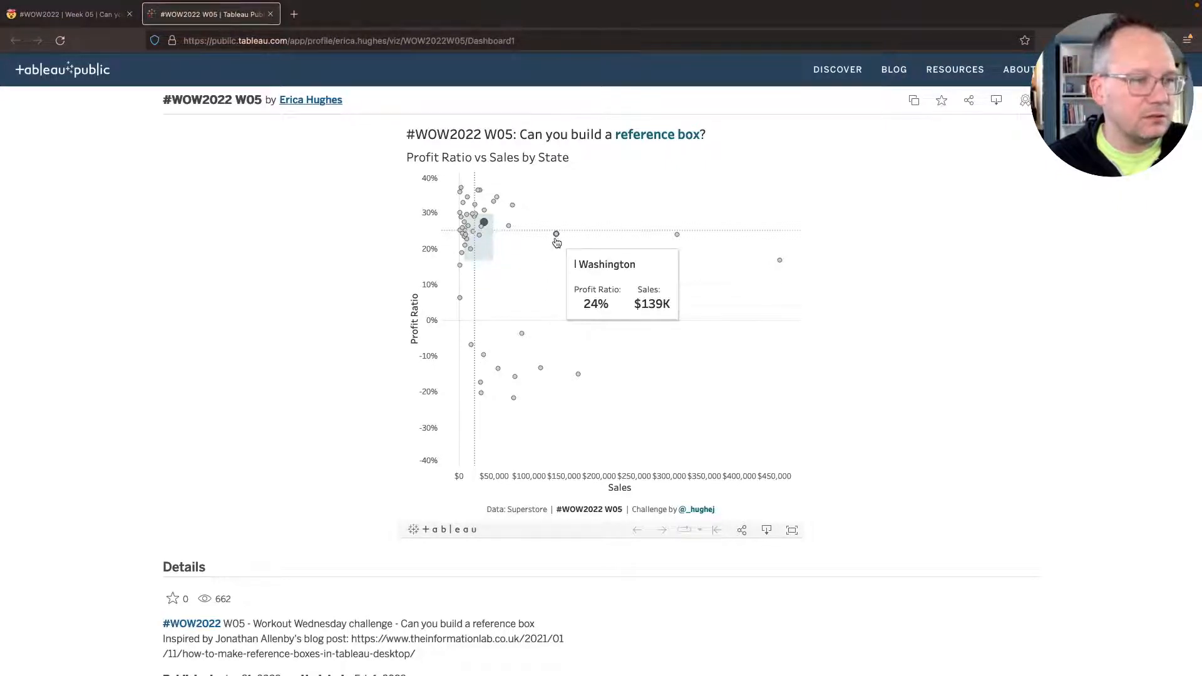
Return to Tableau Desktop, open the marks' tooltip for editing and replace its whole text with the State field at font size 12.
key(ctrl+Left)
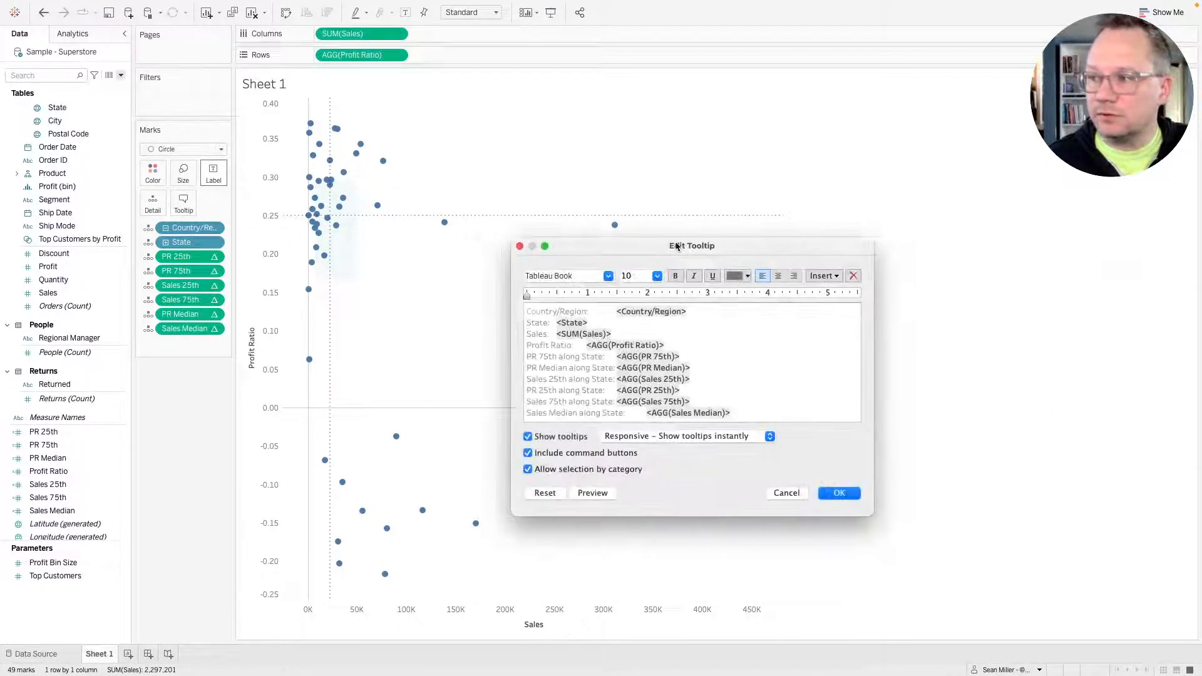
drag(678, 245, 568, 115)
click(582, 194)
key(super+a)
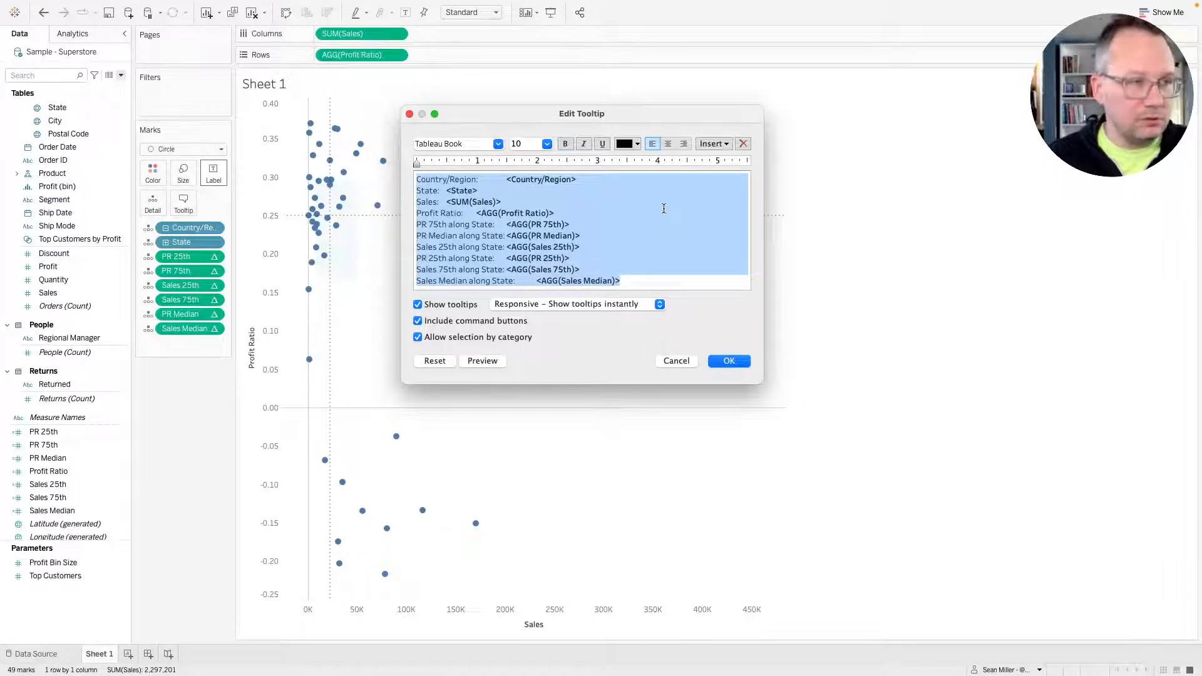
click(547, 144)
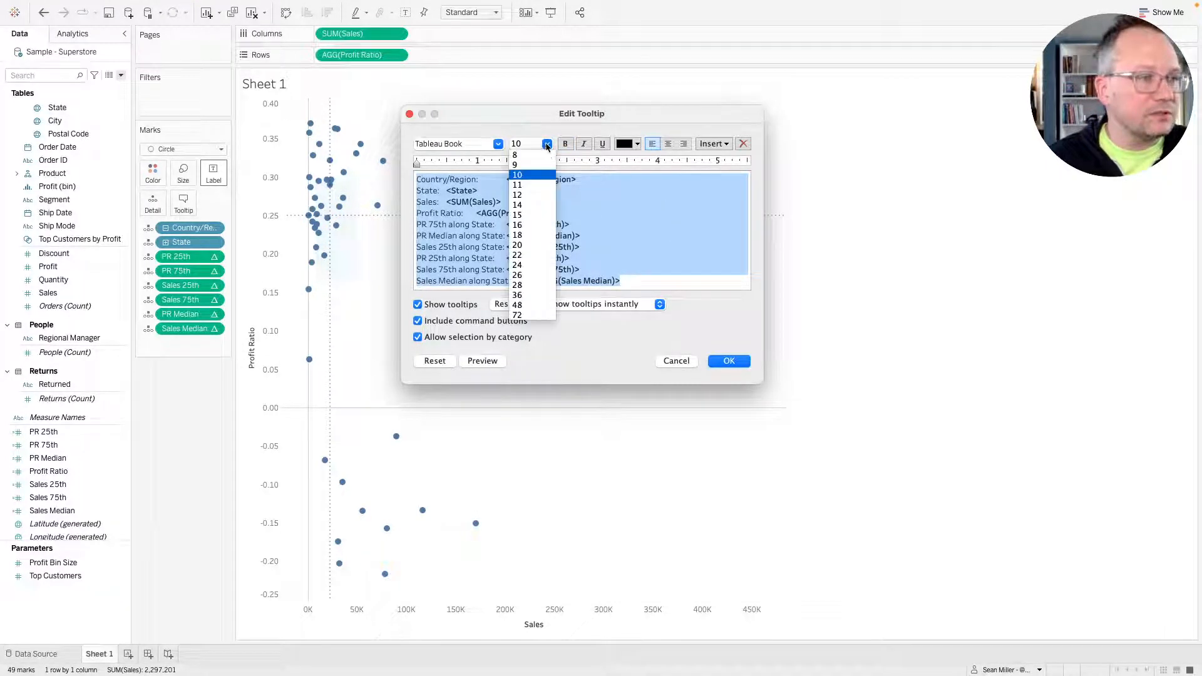
click(547, 196)
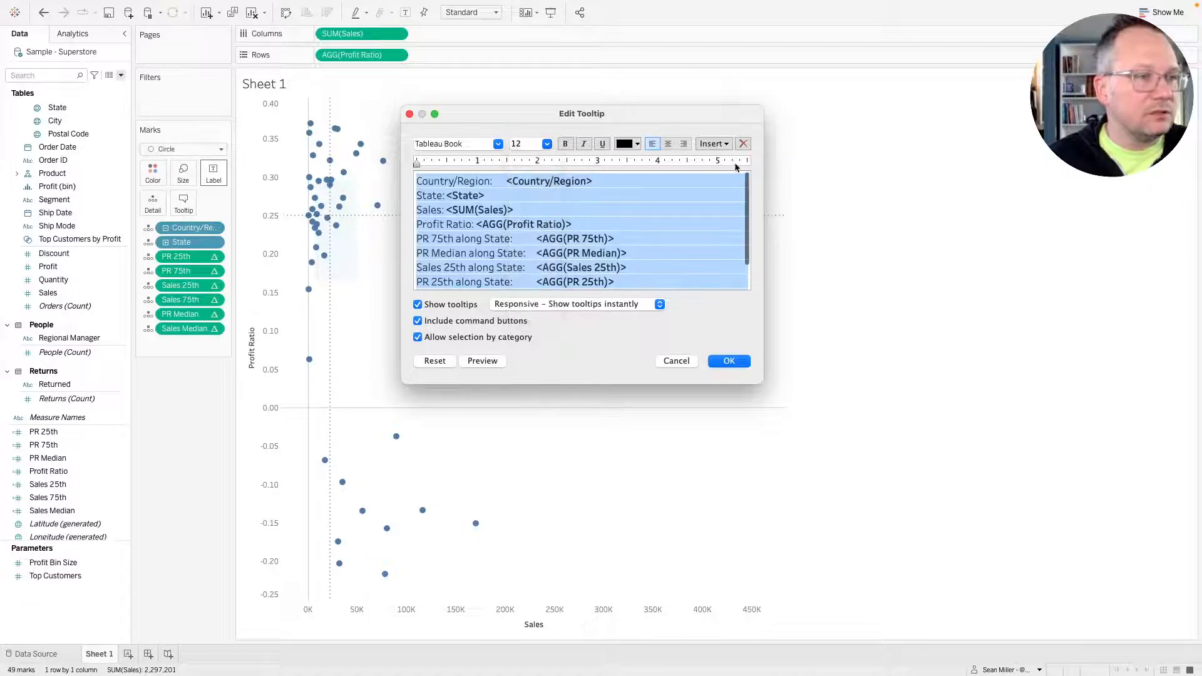
click(714, 145)
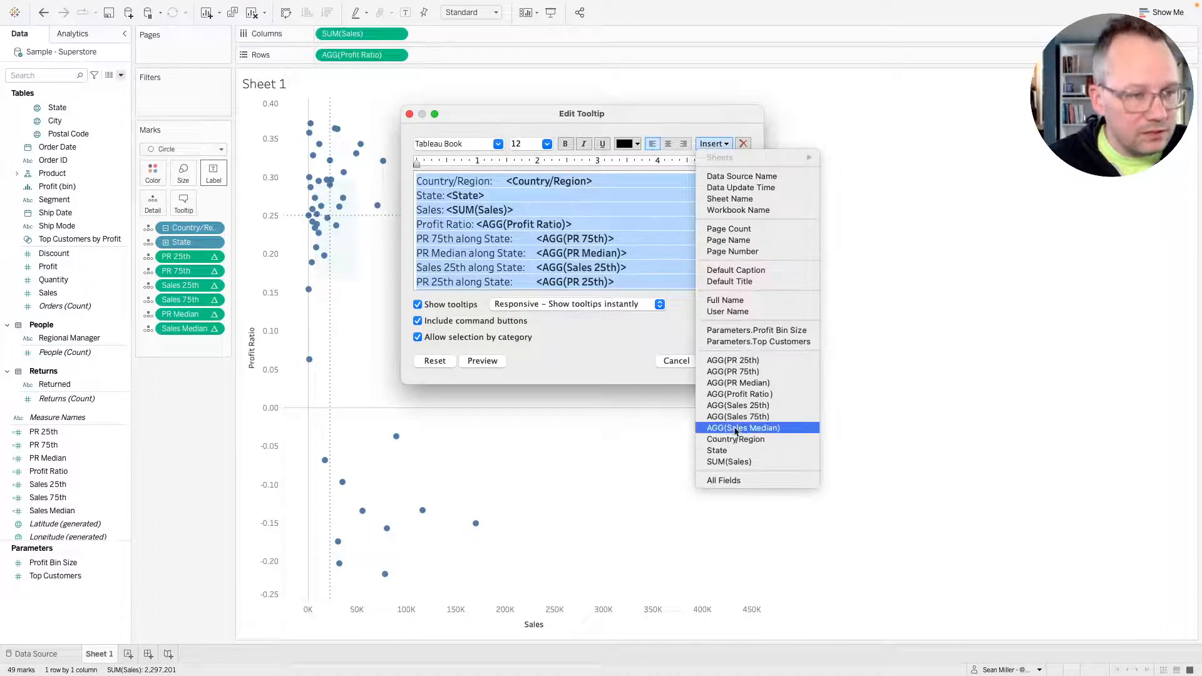
click(732, 451)
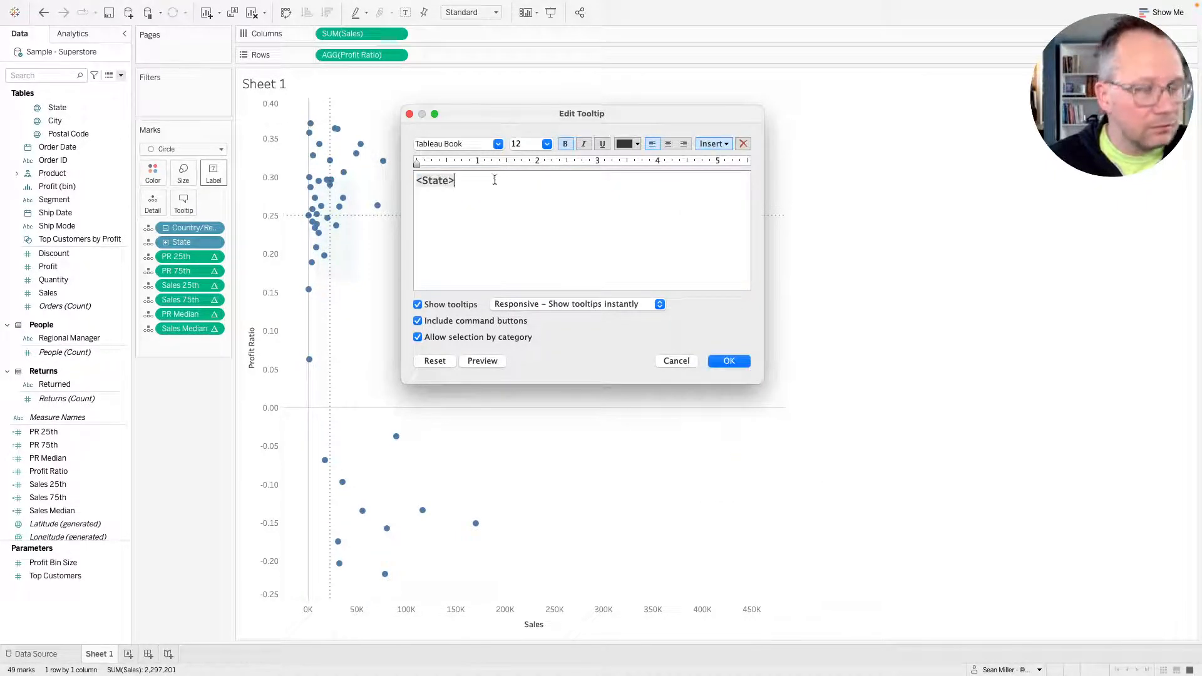
Leave a blank line under the State field in the tooltip and add the label "Profit Ratio:".
key(Return)
key(Return)
text(Profit Ratio)
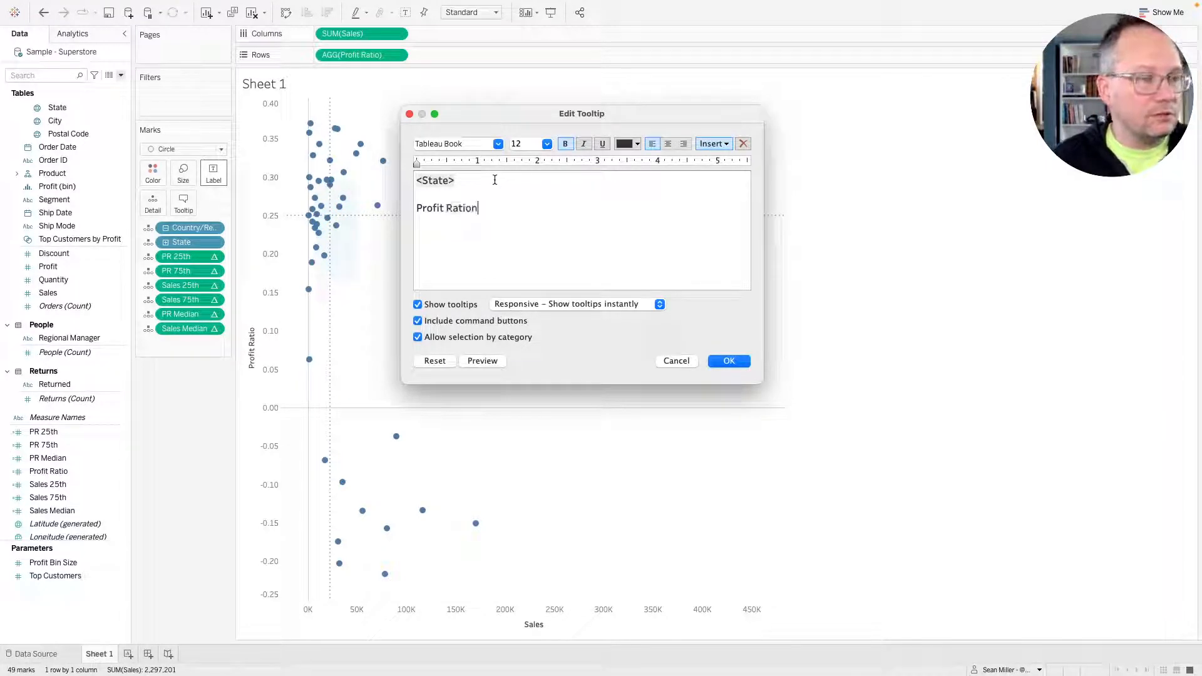
text(:)
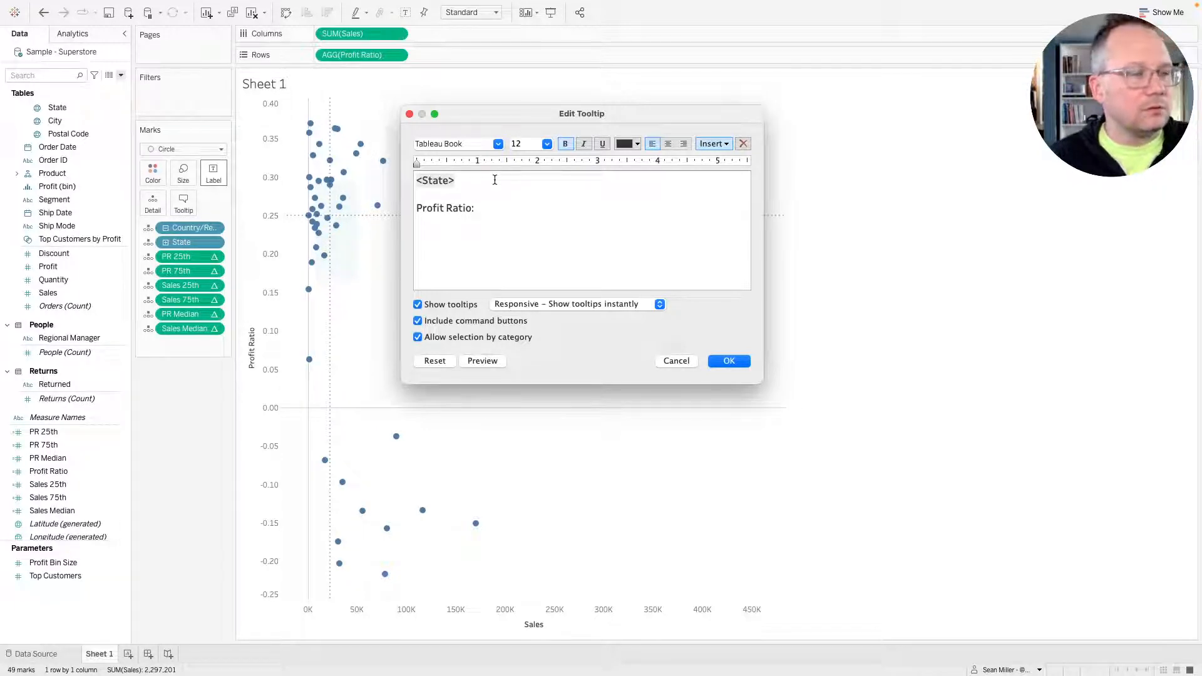
key(ctrl+Right)
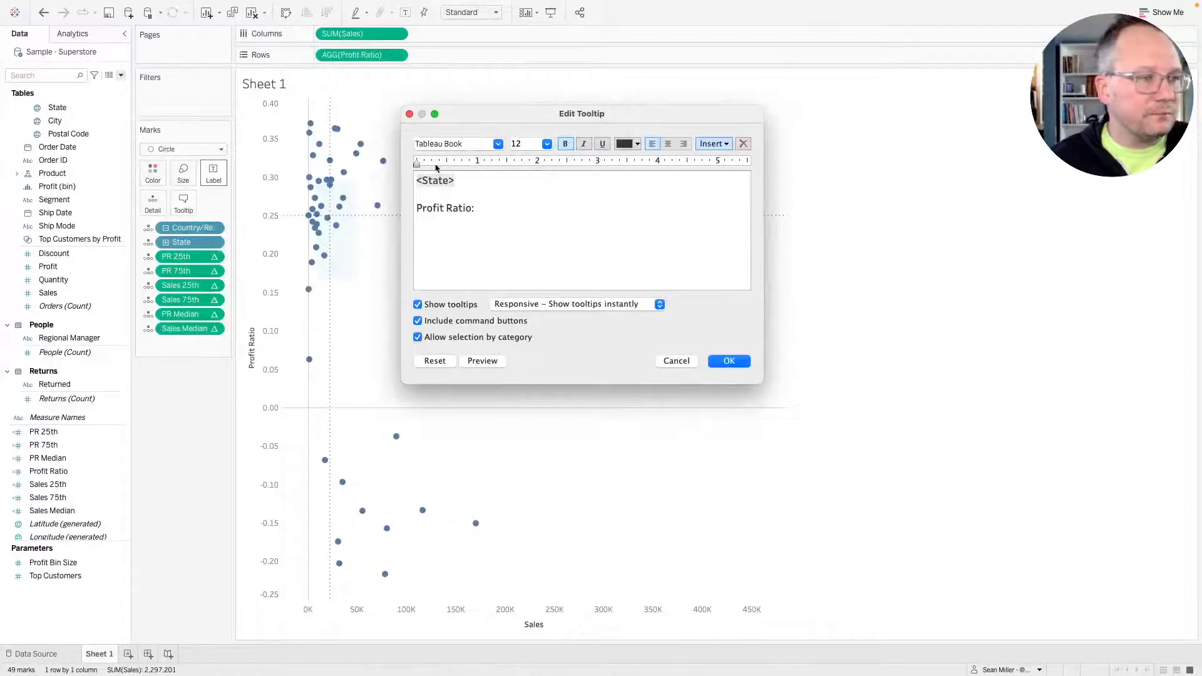
key(BackSpace)
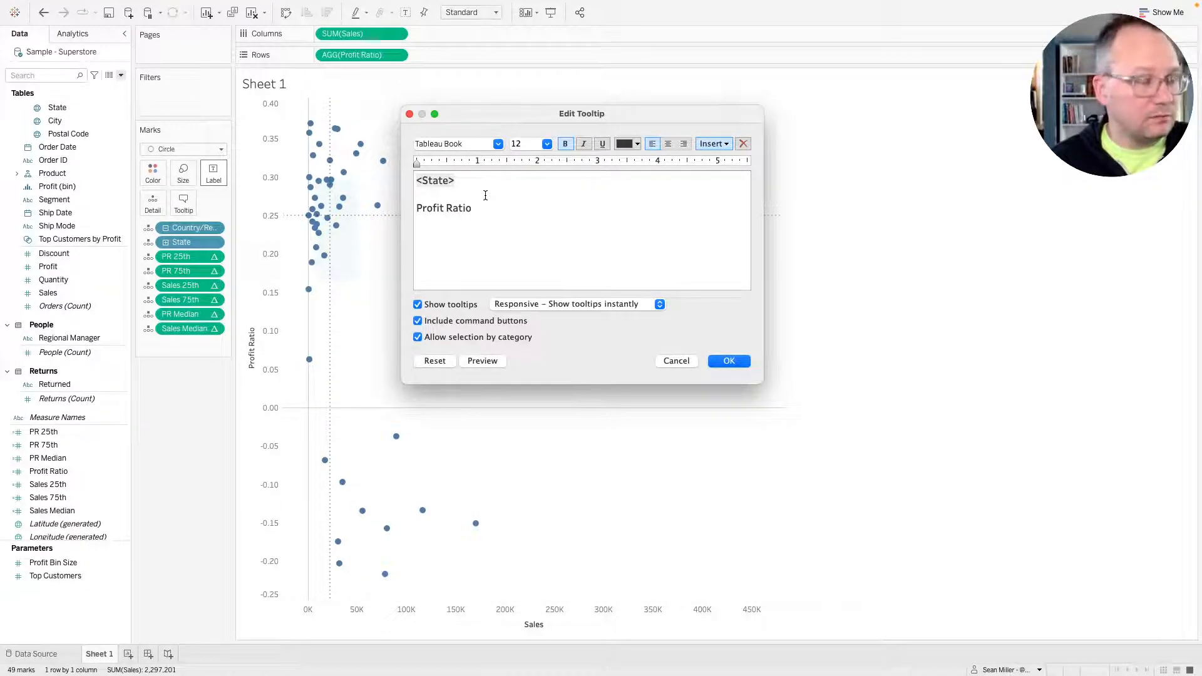
key(Return)
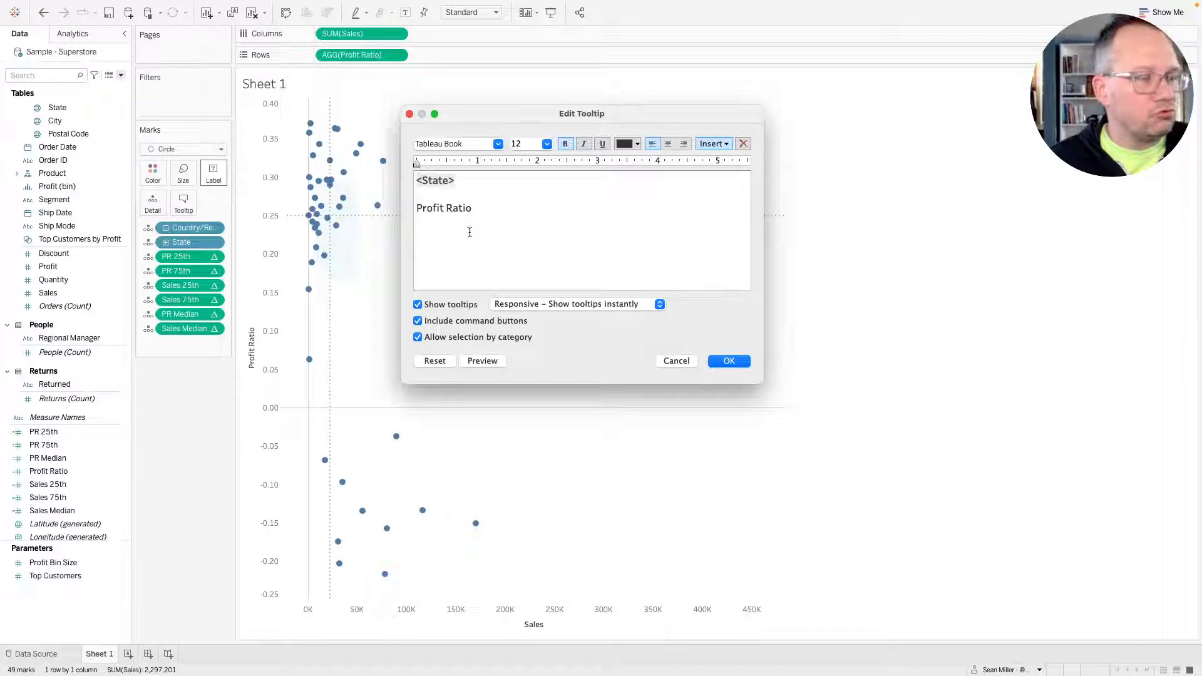
key(ctrl+Right)
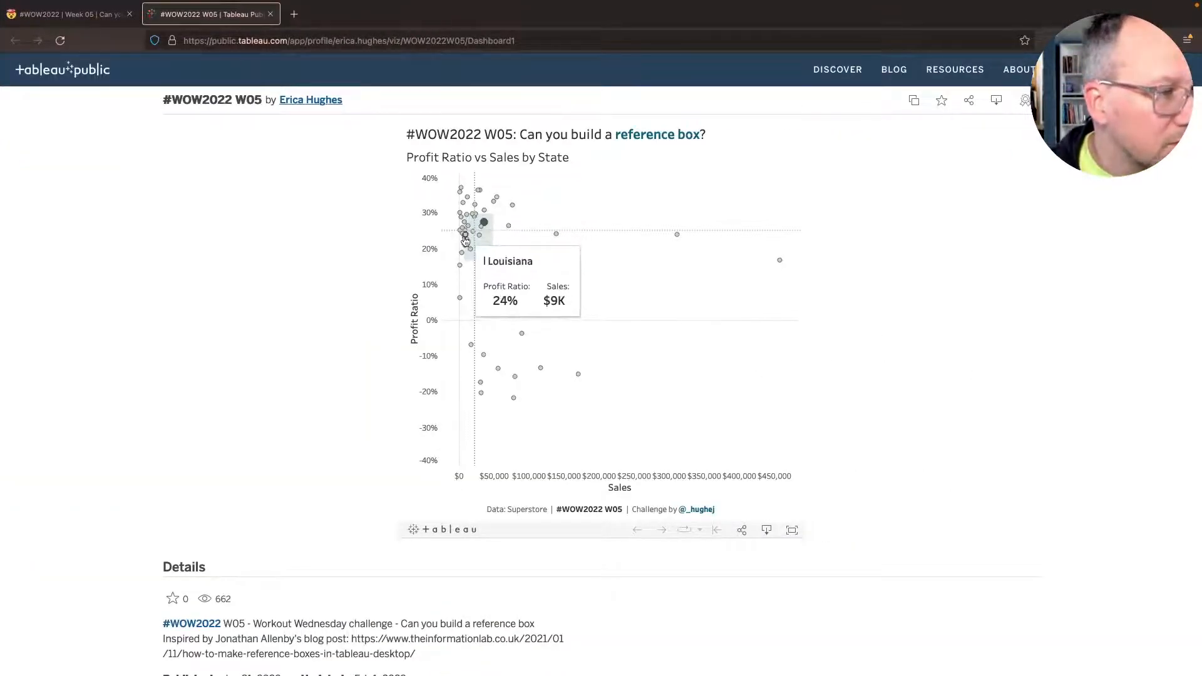
key(ctrl+Left)
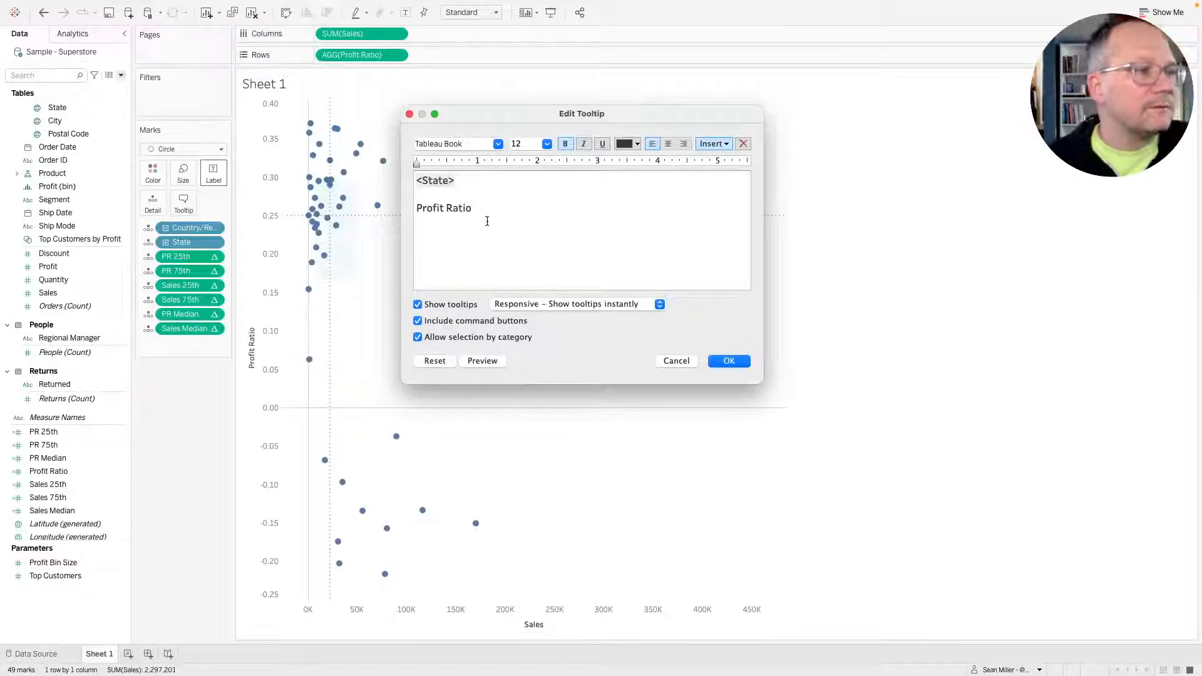
text(:)
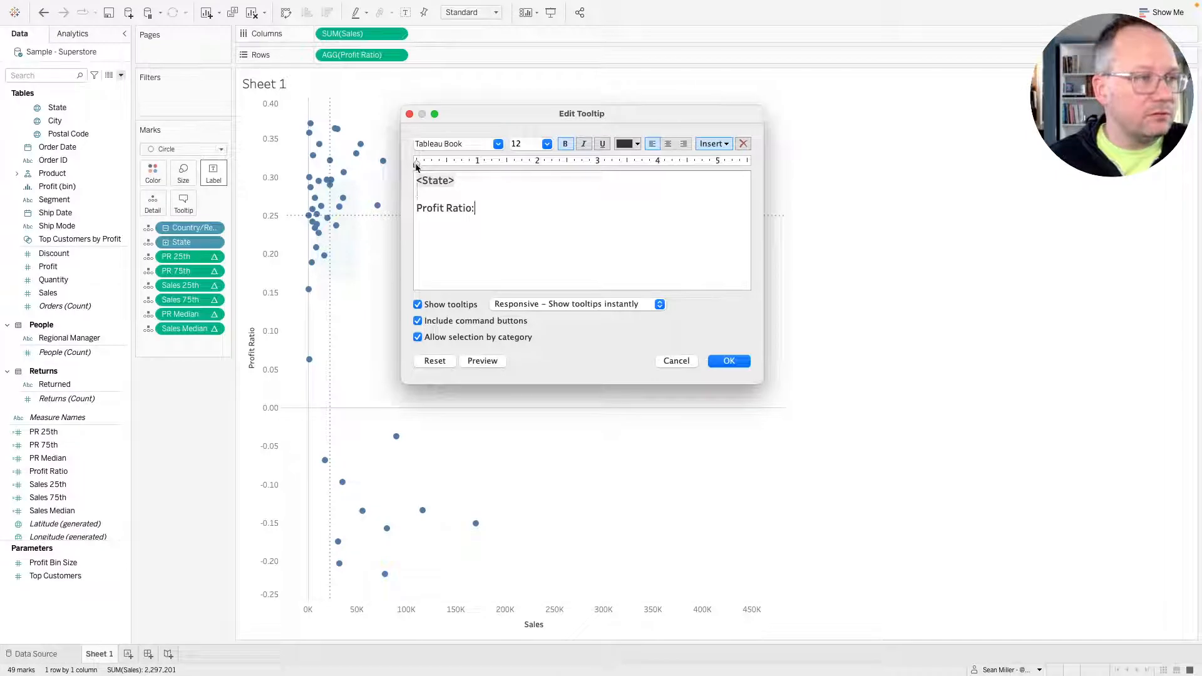
Set the tooltip's tab stop to about 1.5 on the ruler and indent to it after the "Profit Ratio:" label.
drag(416, 163, 564, 170)
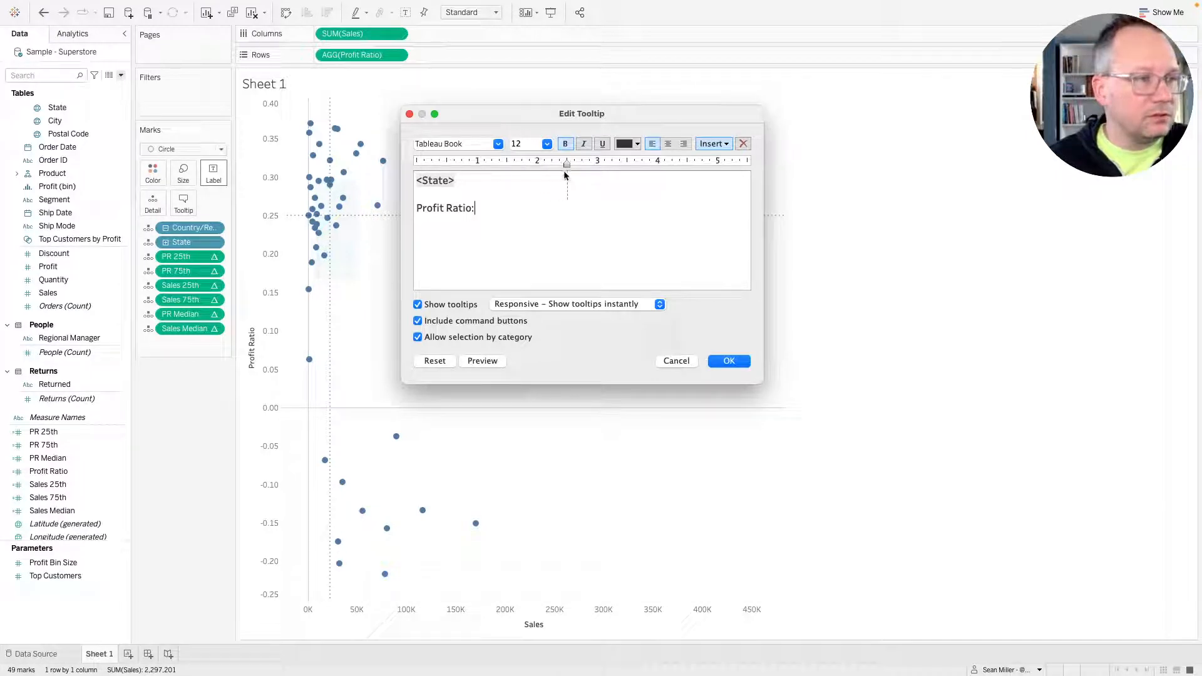
click(528, 207)
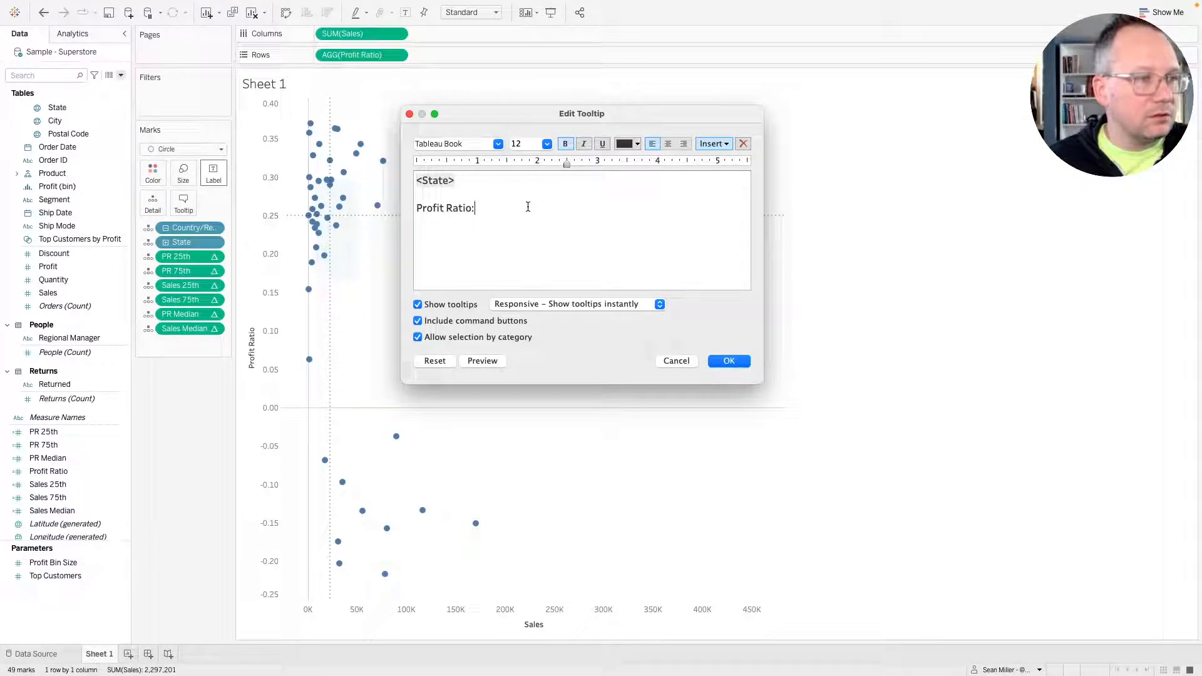
drag(567, 163, 507, 165)
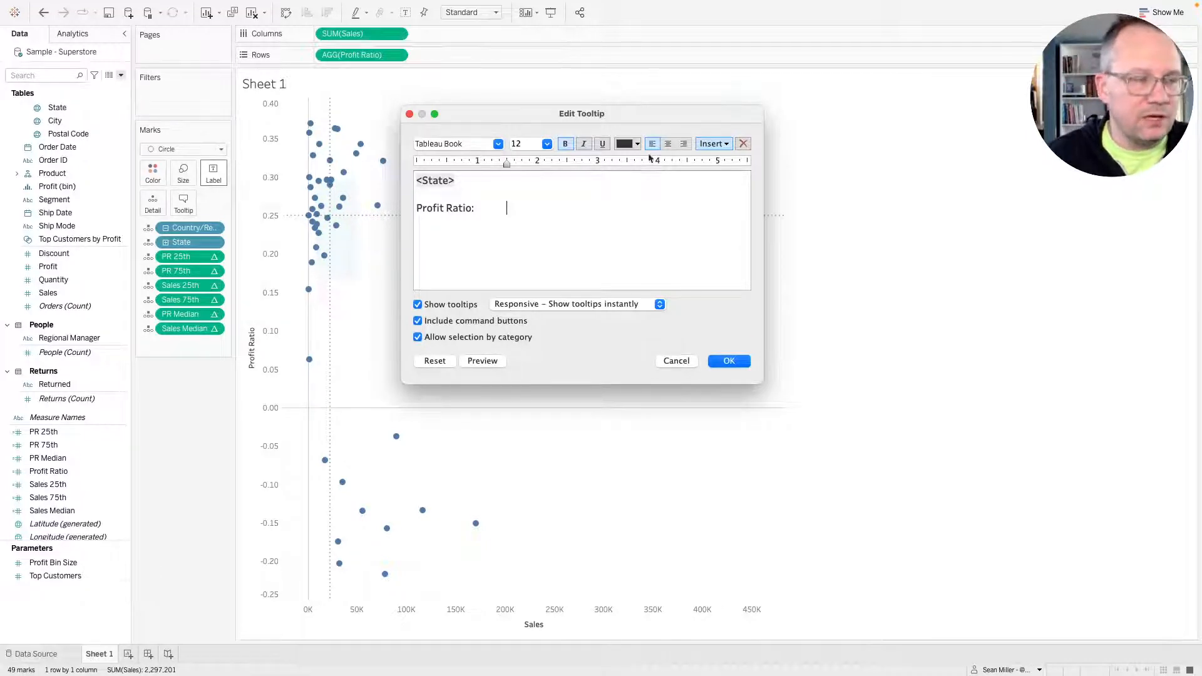
Add the label "Sales:" at the tab stop after "Profit Ratio:" and insert the AGG(Profit Ratio) field on the line below.
click(720, 145)
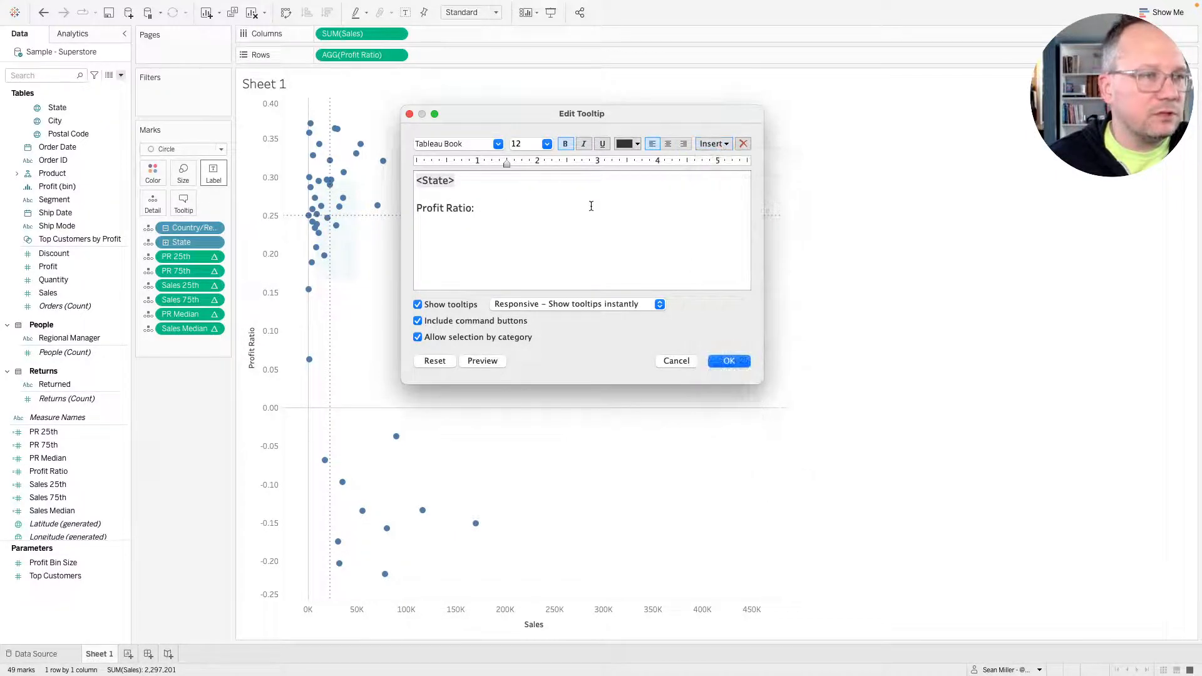
text(Sales:)
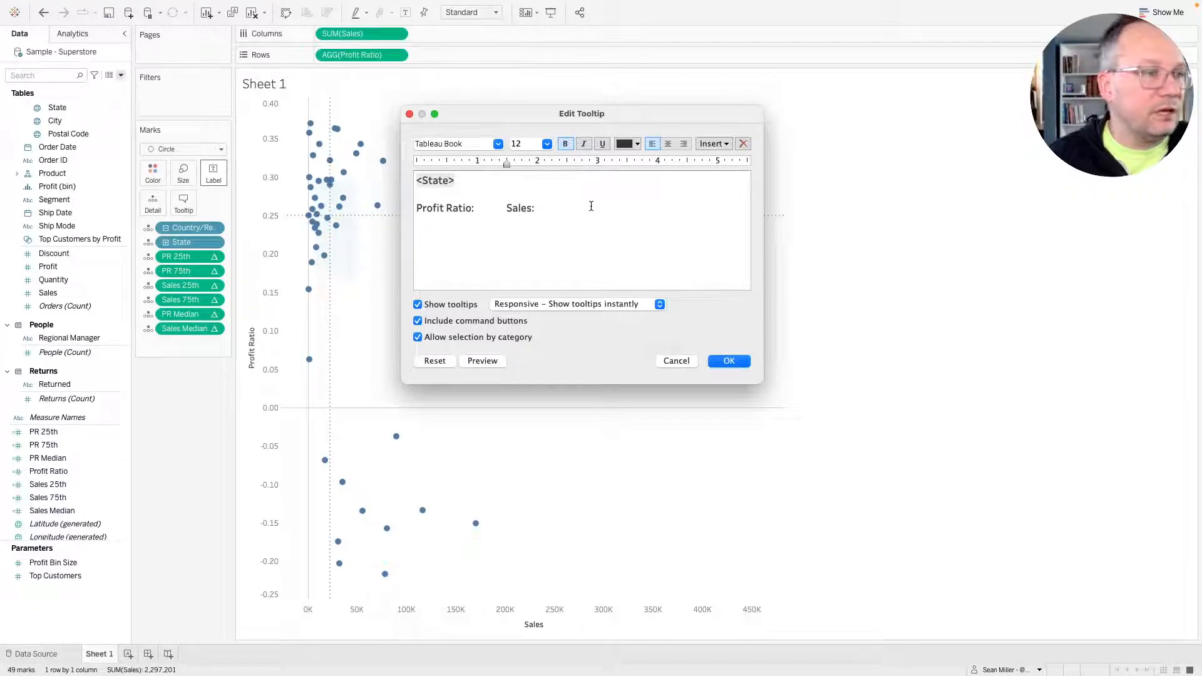
click(720, 144)
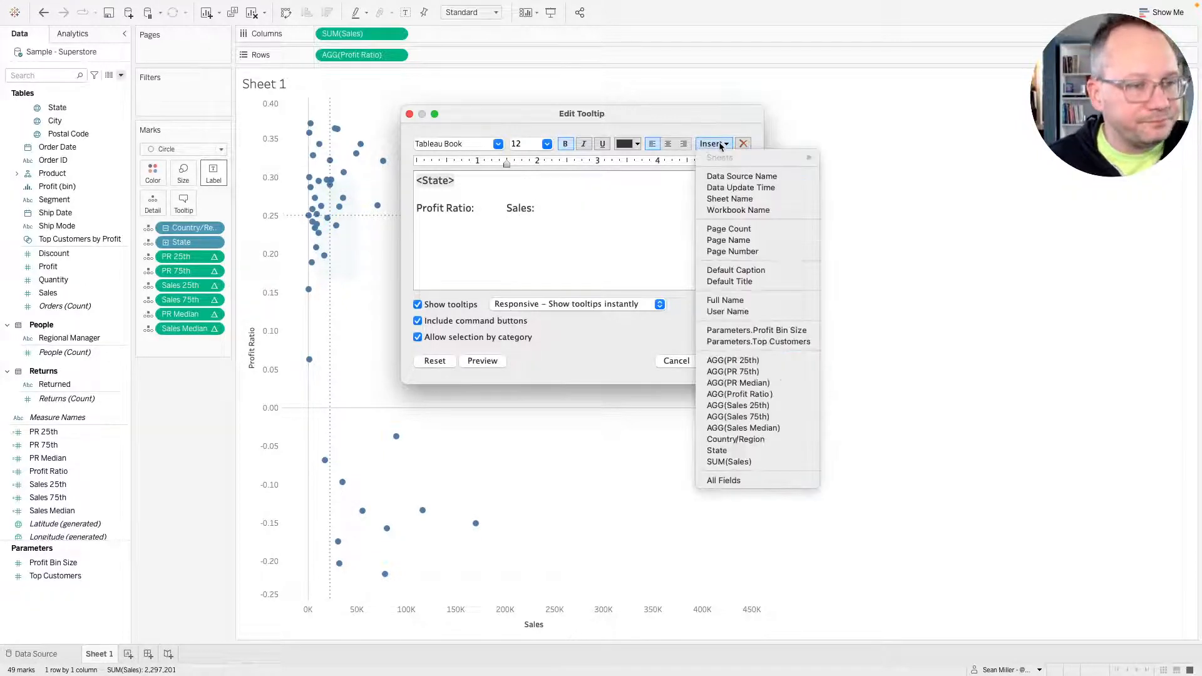
click(713, 146)
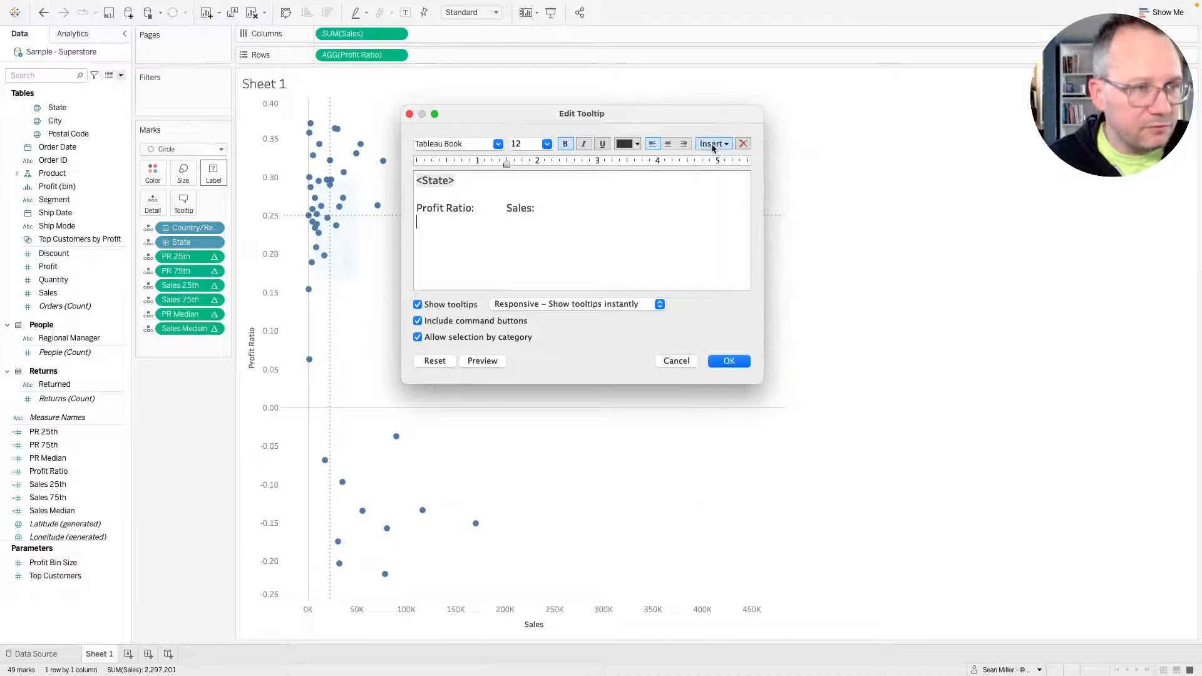
click(712, 145)
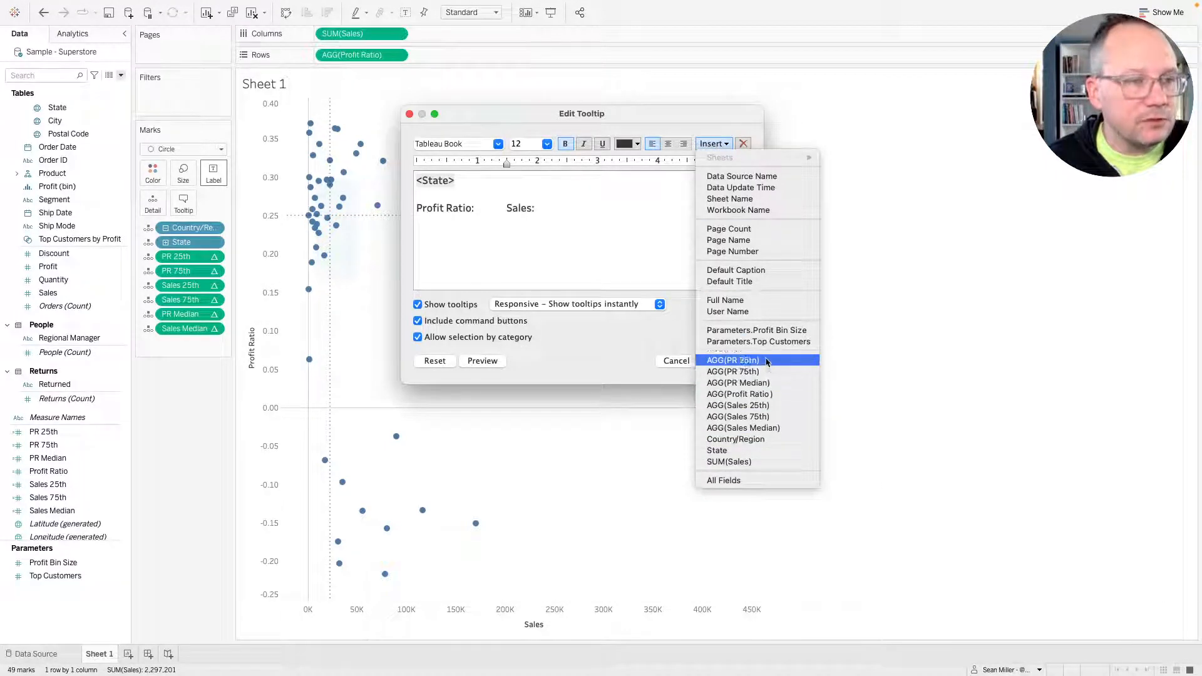
click(765, 394)
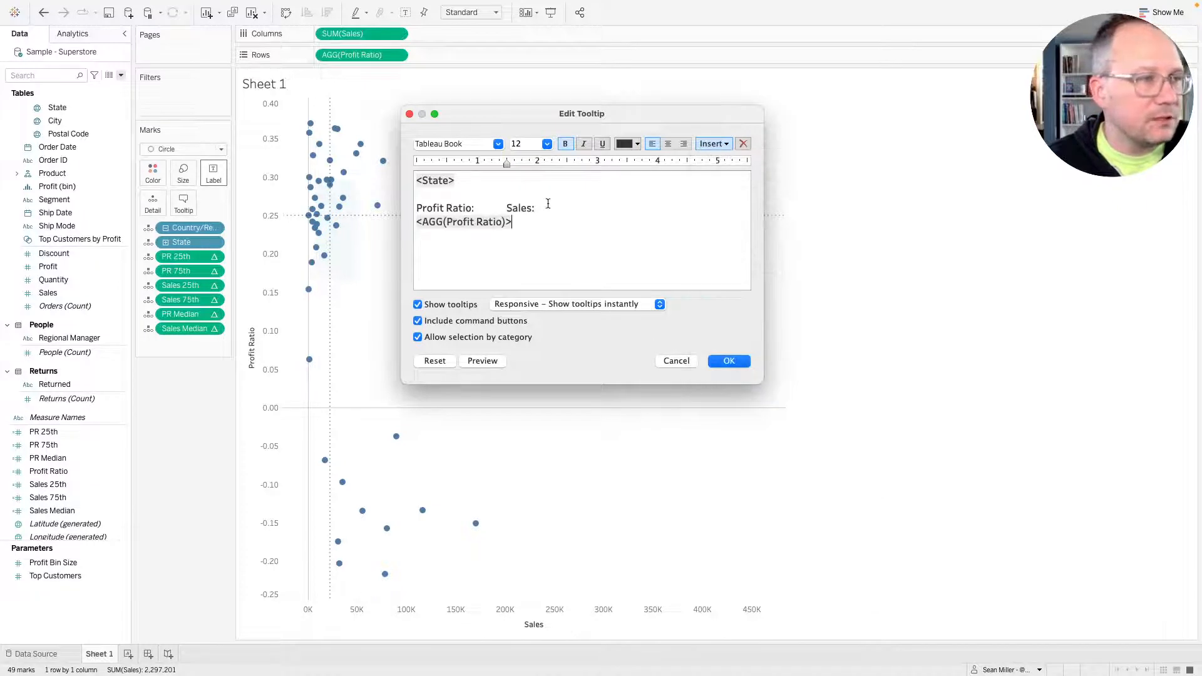
Keep the field line left-aligned, insert SUM(Sales) one tab after the AGG(Profit Ratio) field, and preview the tooltip.
click(668, 144)
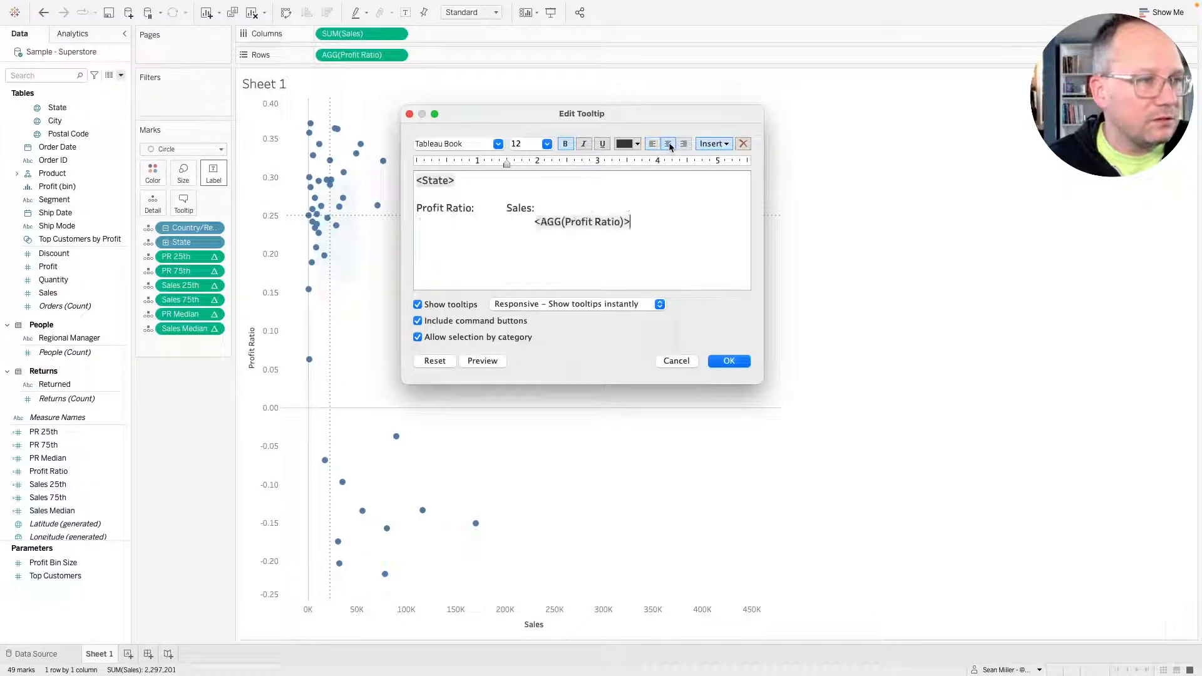
click(652, 146)
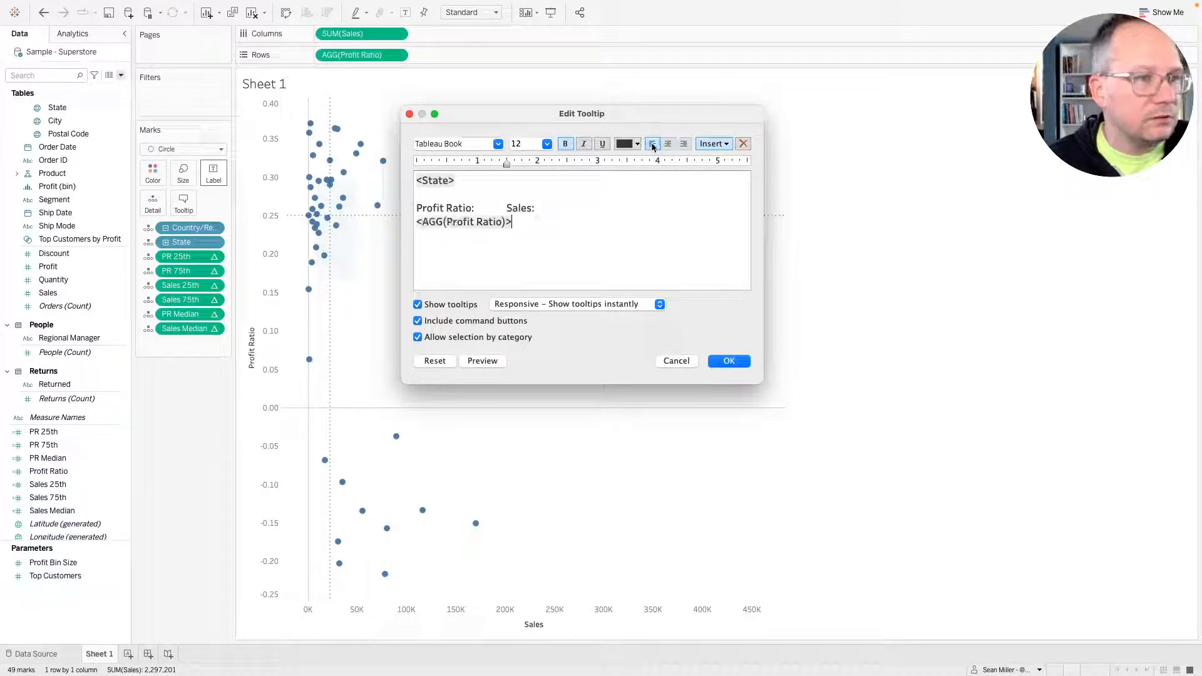
click(518, 230)
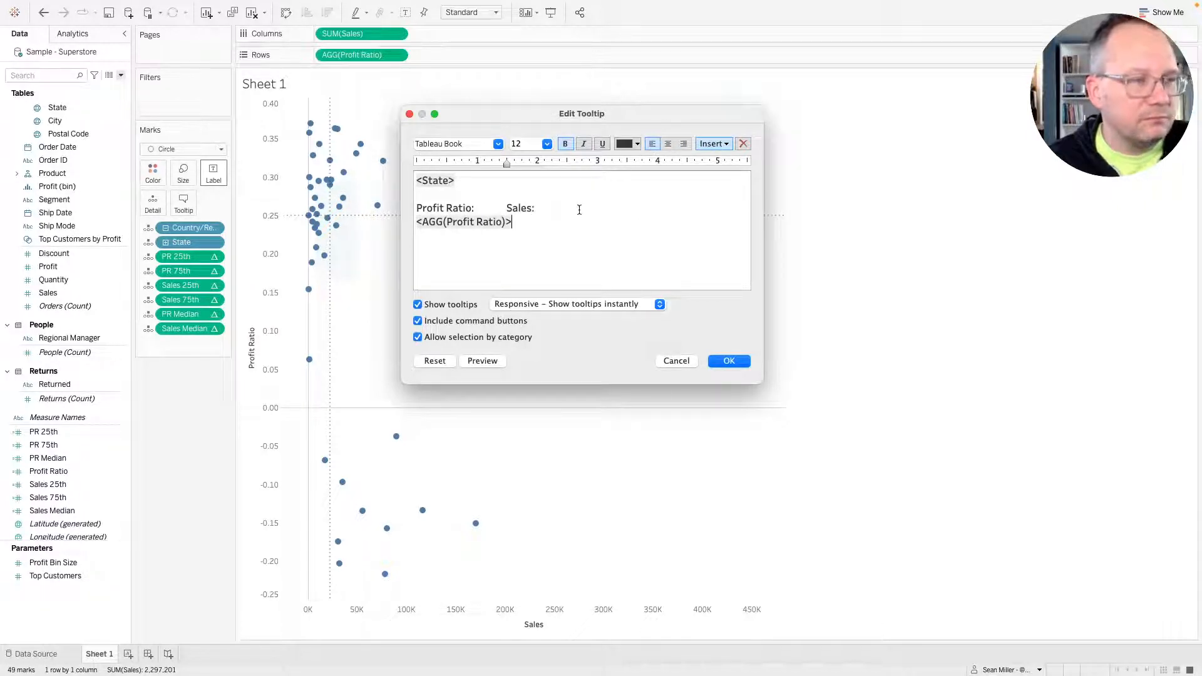
key(Tab)
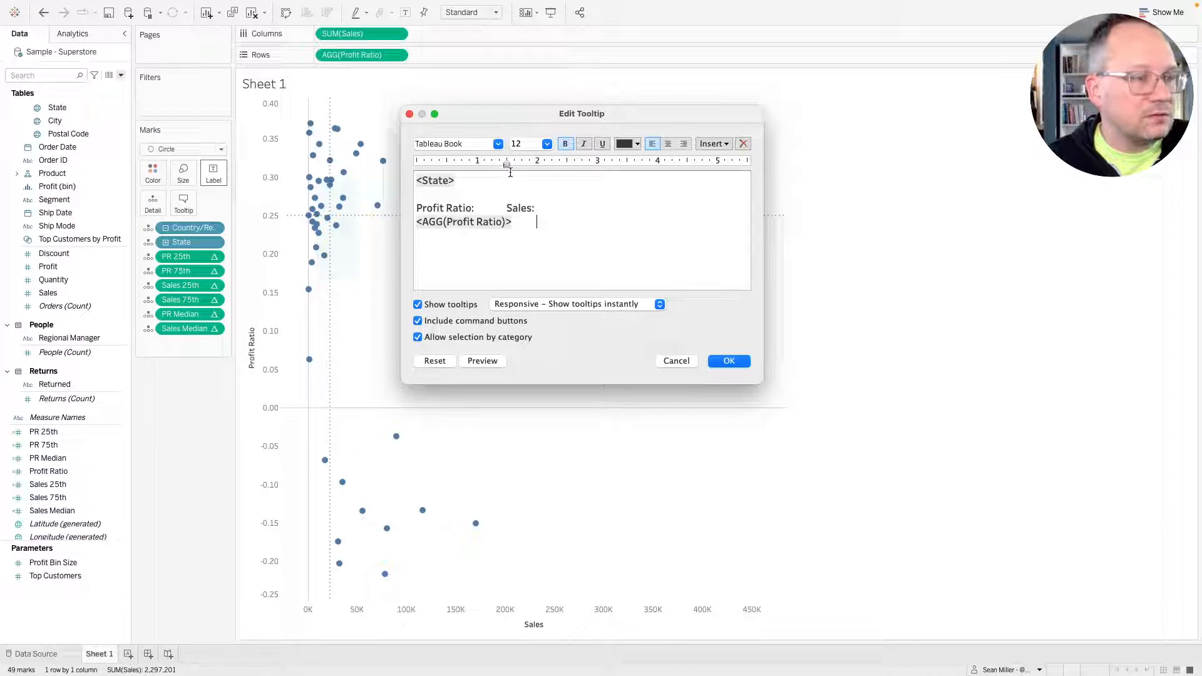
click(714, 144)
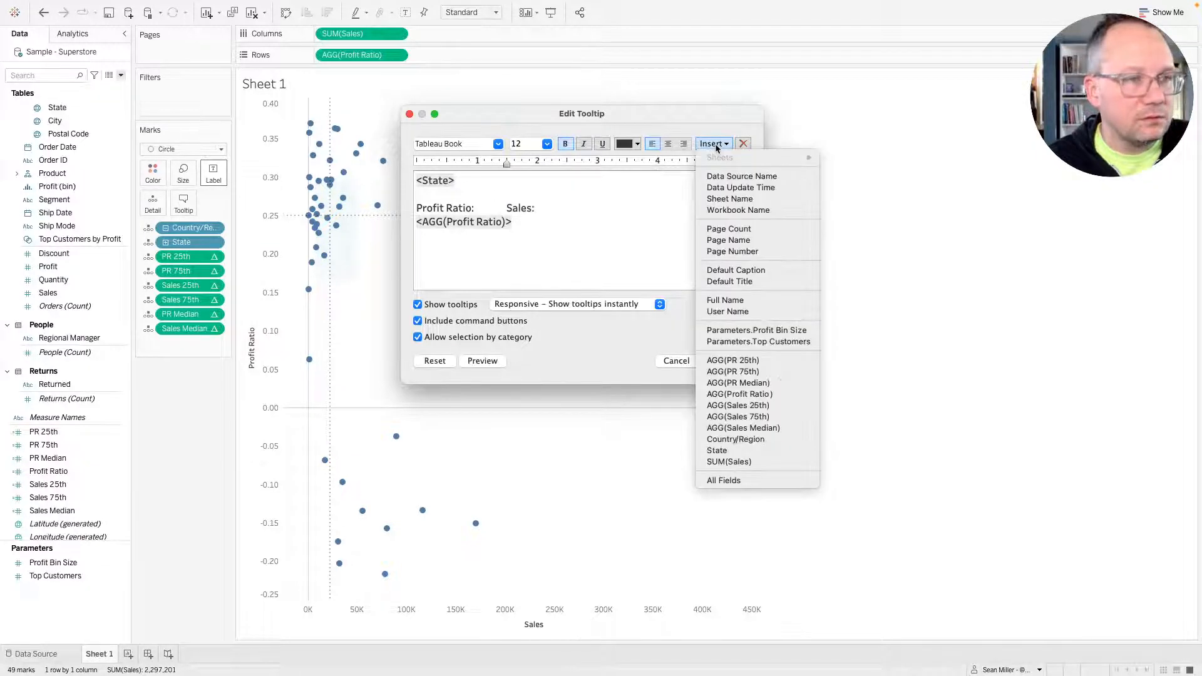
click(730, 462)
click(474, 368)
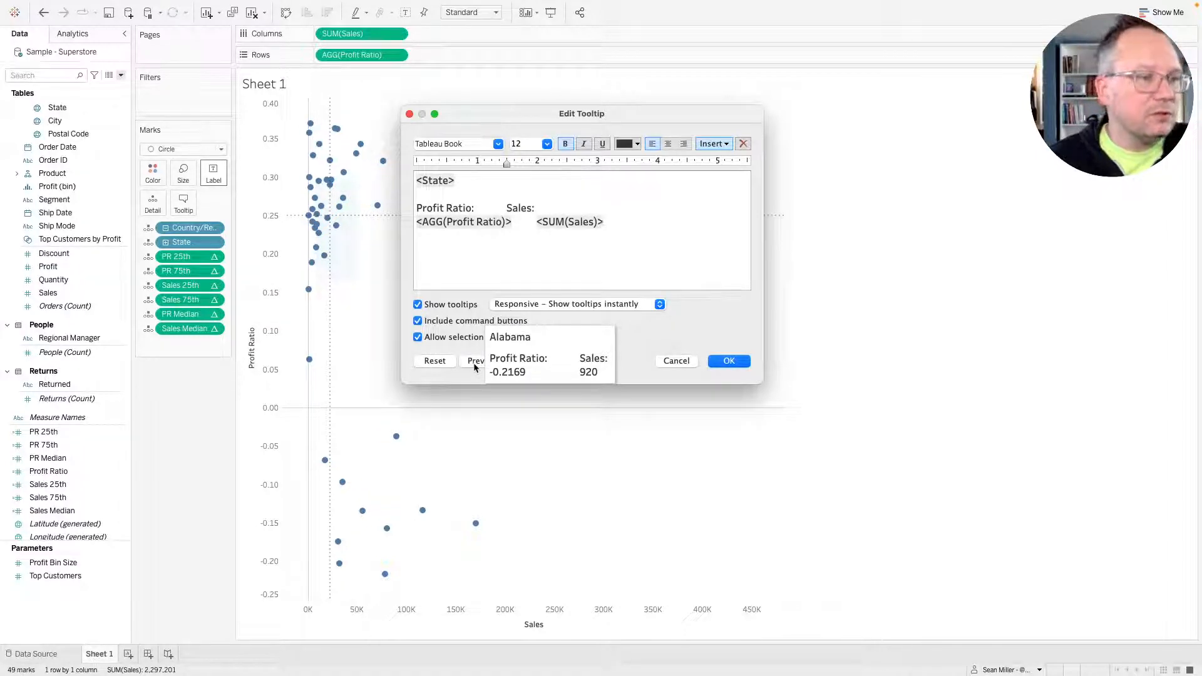
Switch to the Tableau Public challenge dashboard in the browser, check the state tooltip's text formatting, and return to Tableau Desktop.
key(ctrl+Right)
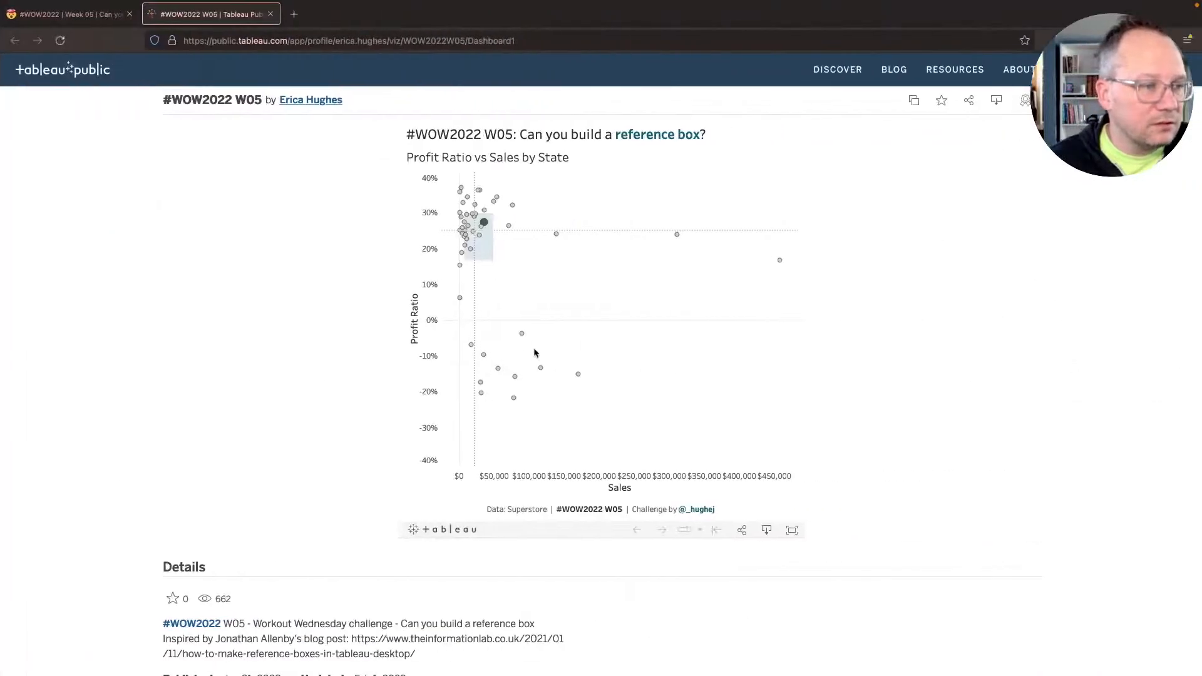
mouse_move(523, 339)
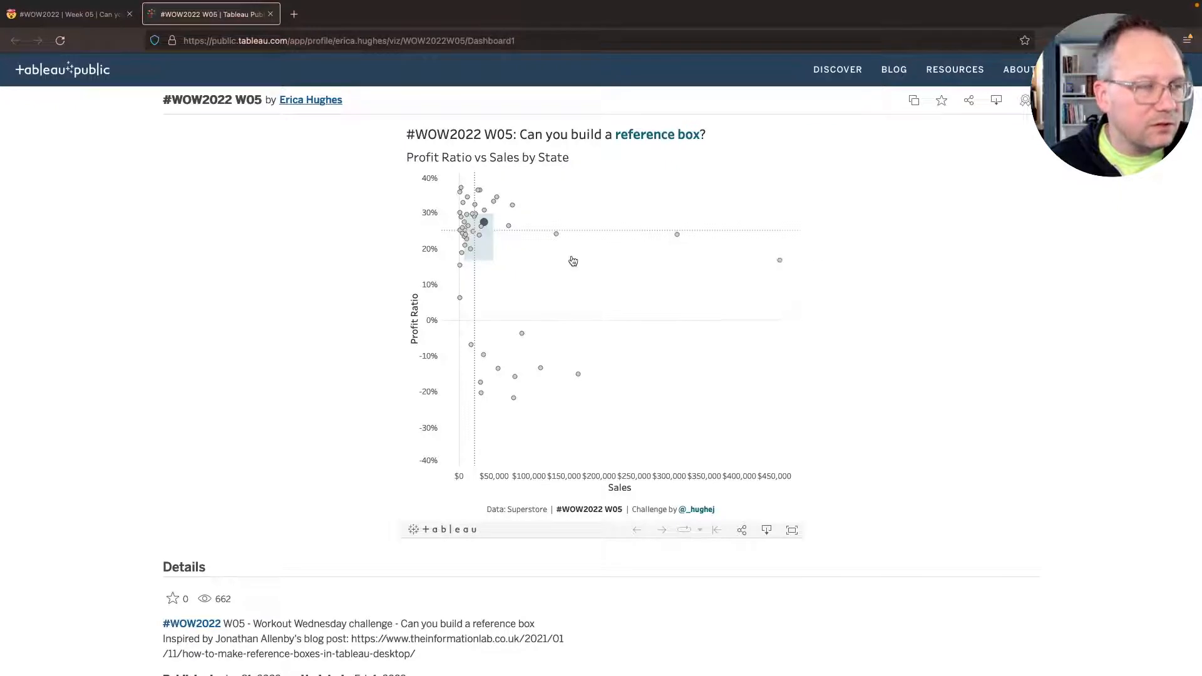
key(ctrl+Left)
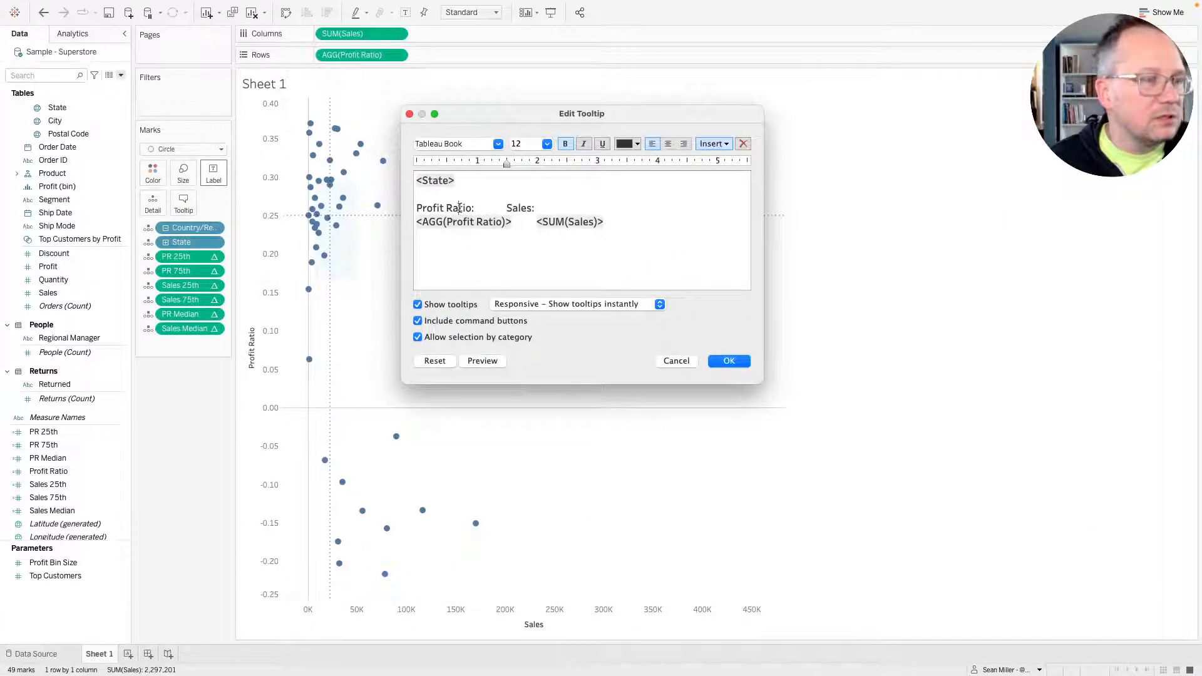
Format the tooltip's "Profit Ratio:" label at font size 10 without bold.
click(547, 144)
click(539, 175)
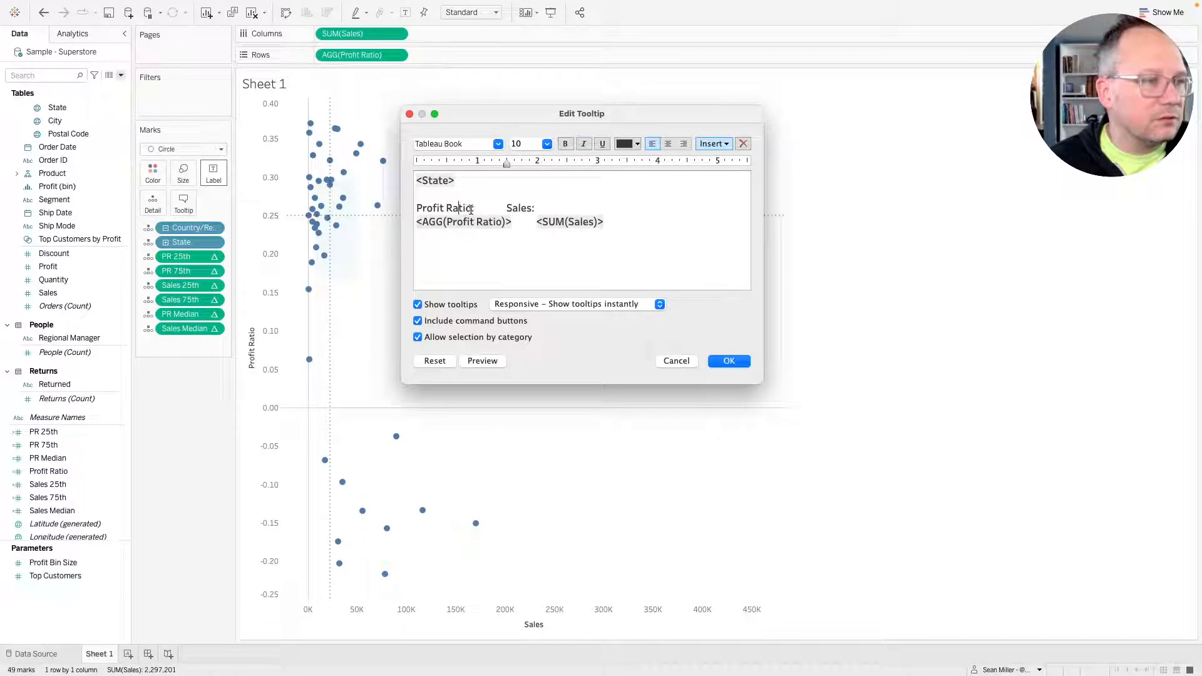
drag(474, 208, 416, 208)
click(565, 143)
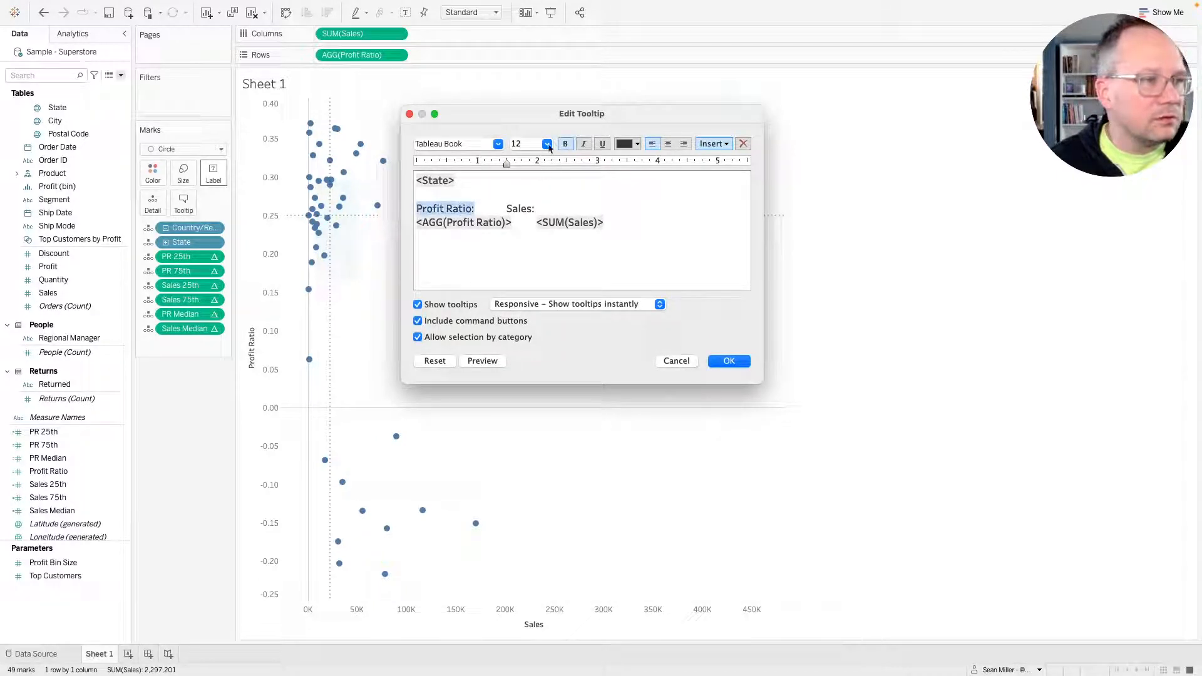
click(546, 144)
click(547, 146)
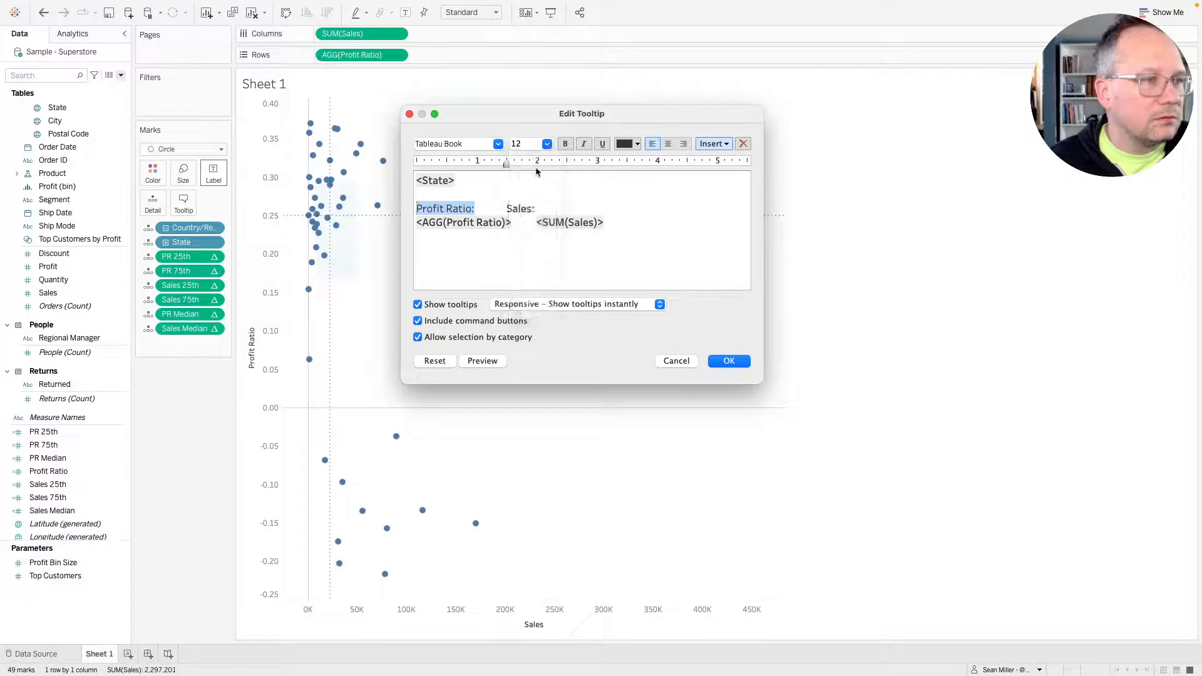
click(547, 145)
click(531, 170)
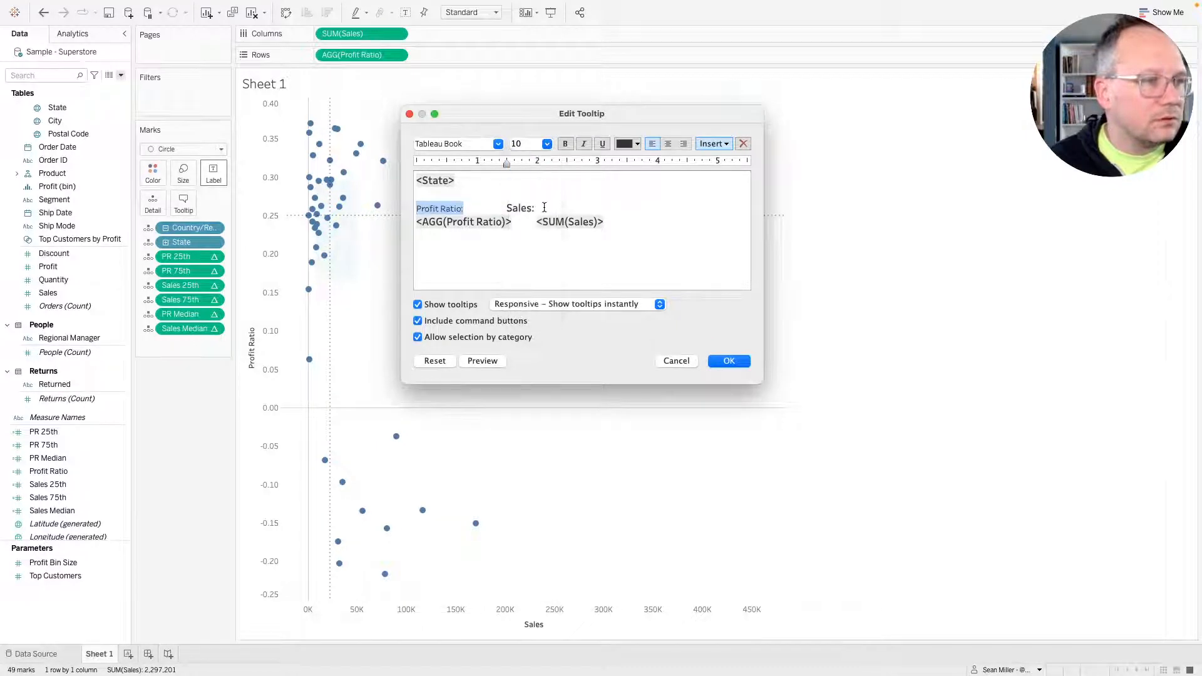
Format the tooltip's "Sales:" label at font size 10 without bold and preview the tooltip.
drag(537, 208, 505, 208)
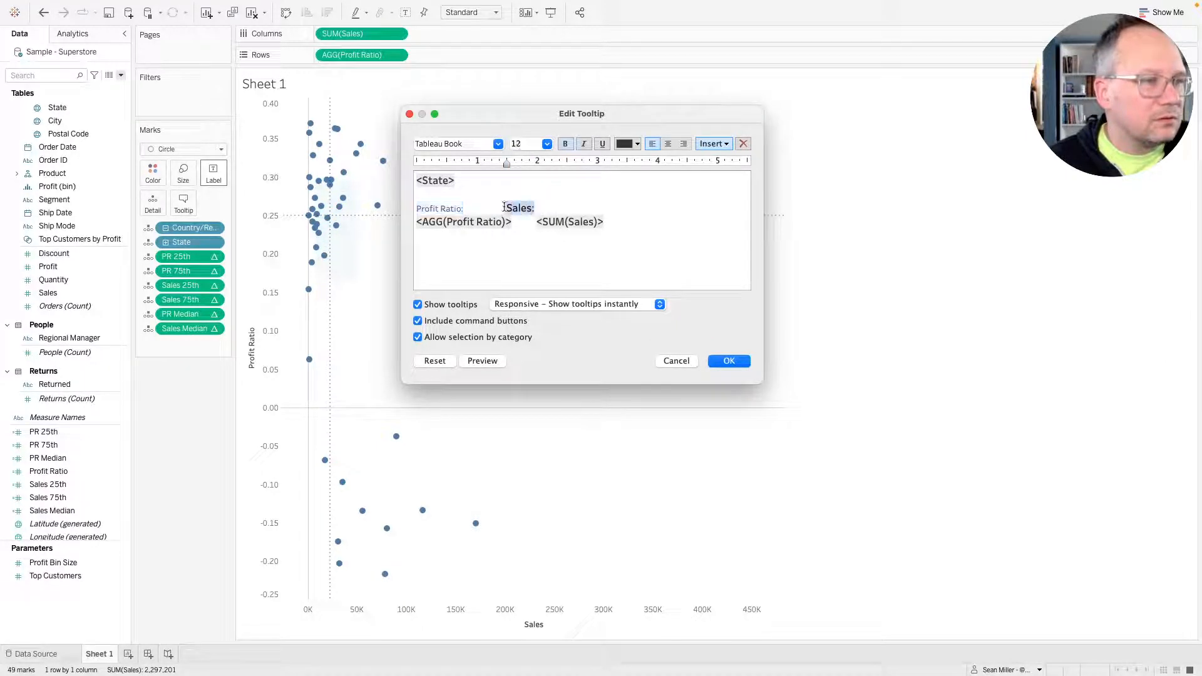
click(546, 145)
click(531, 171)
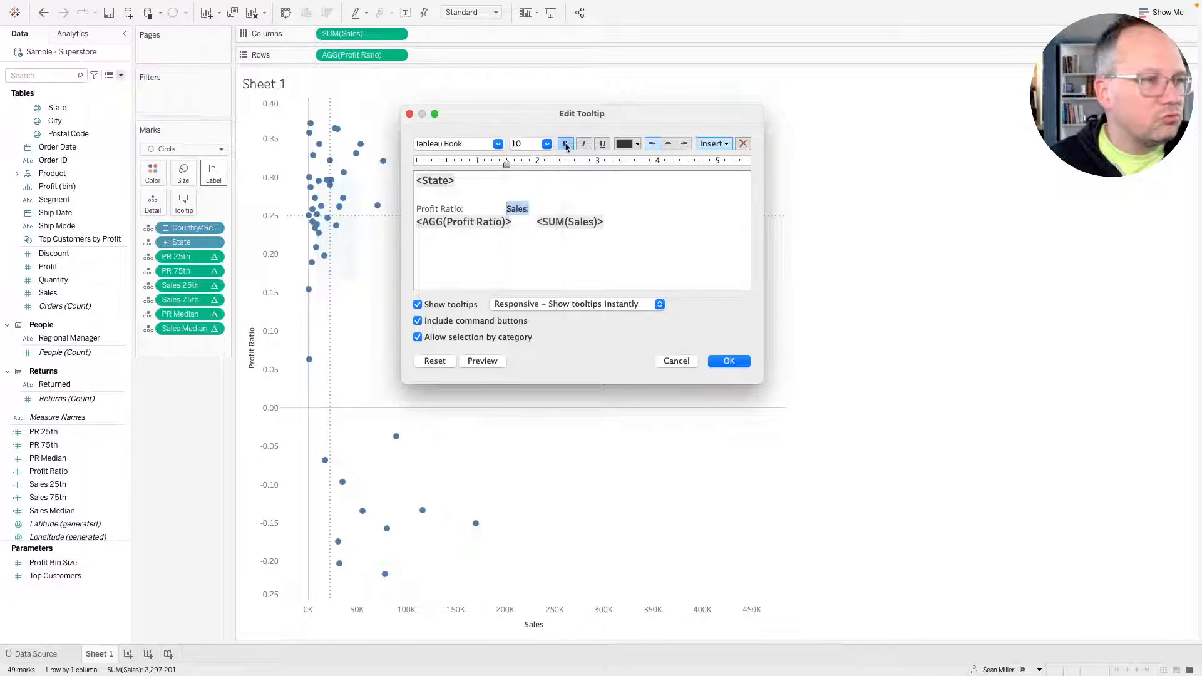
click(566, 146)
click(662, 232)
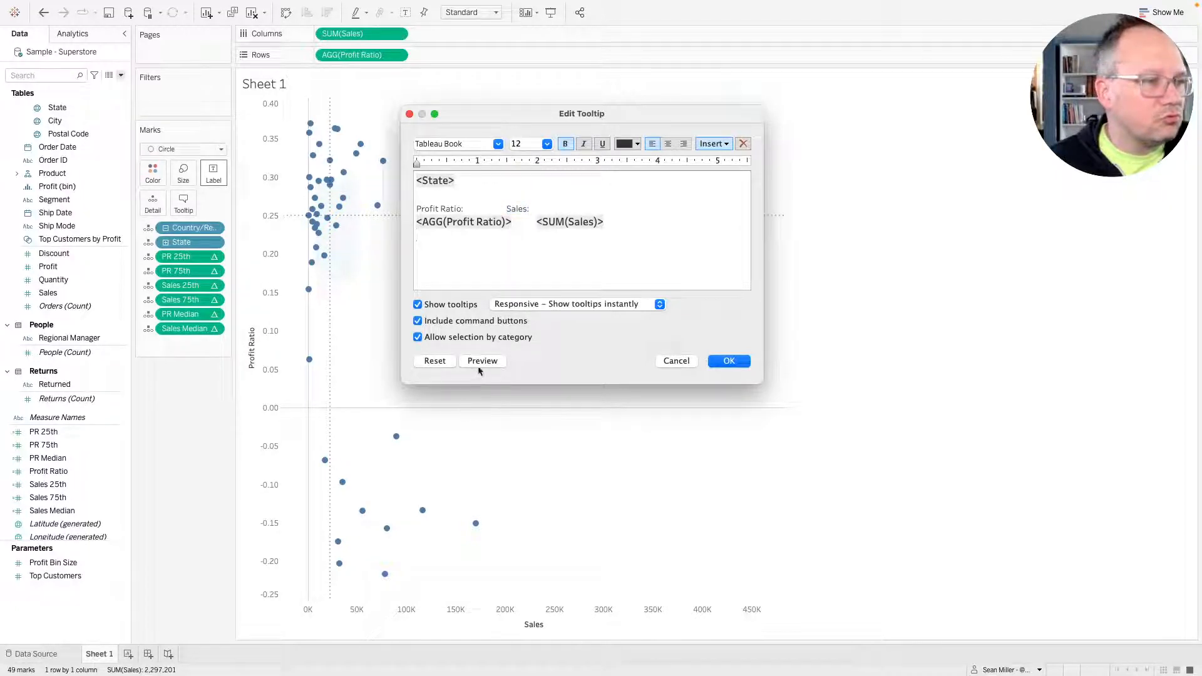
mouse_move(480, 365)
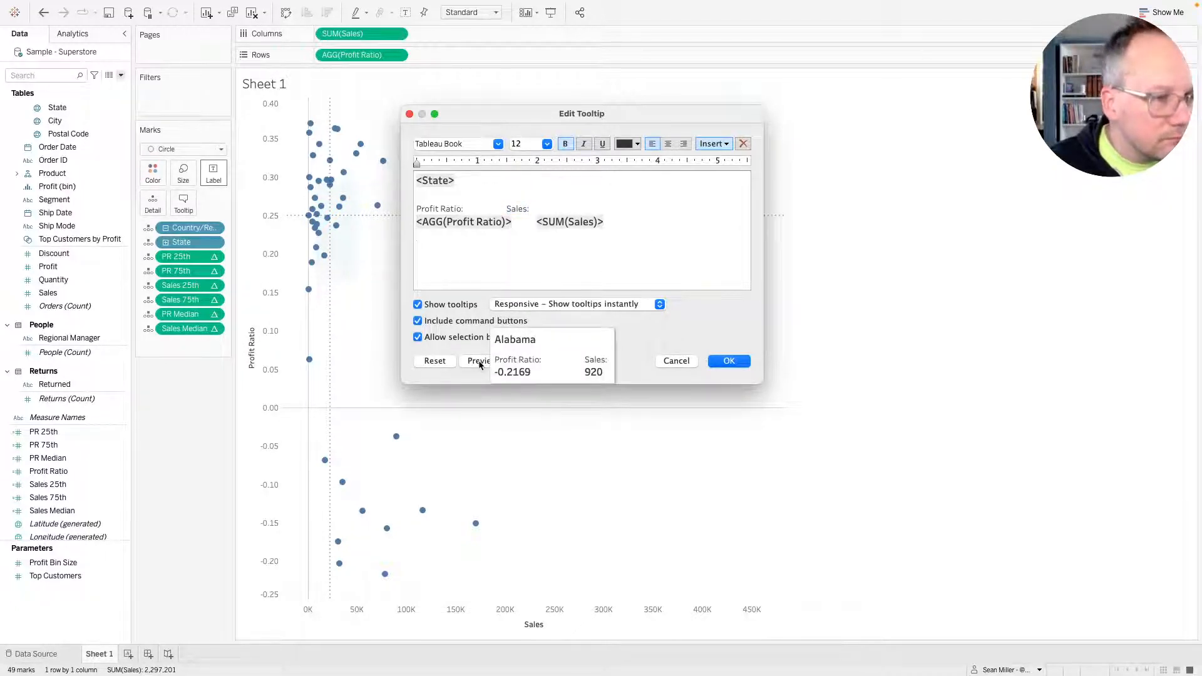
Center the tooltip's field line and its label line, and preview the tooltip.
double_click(479, 221)
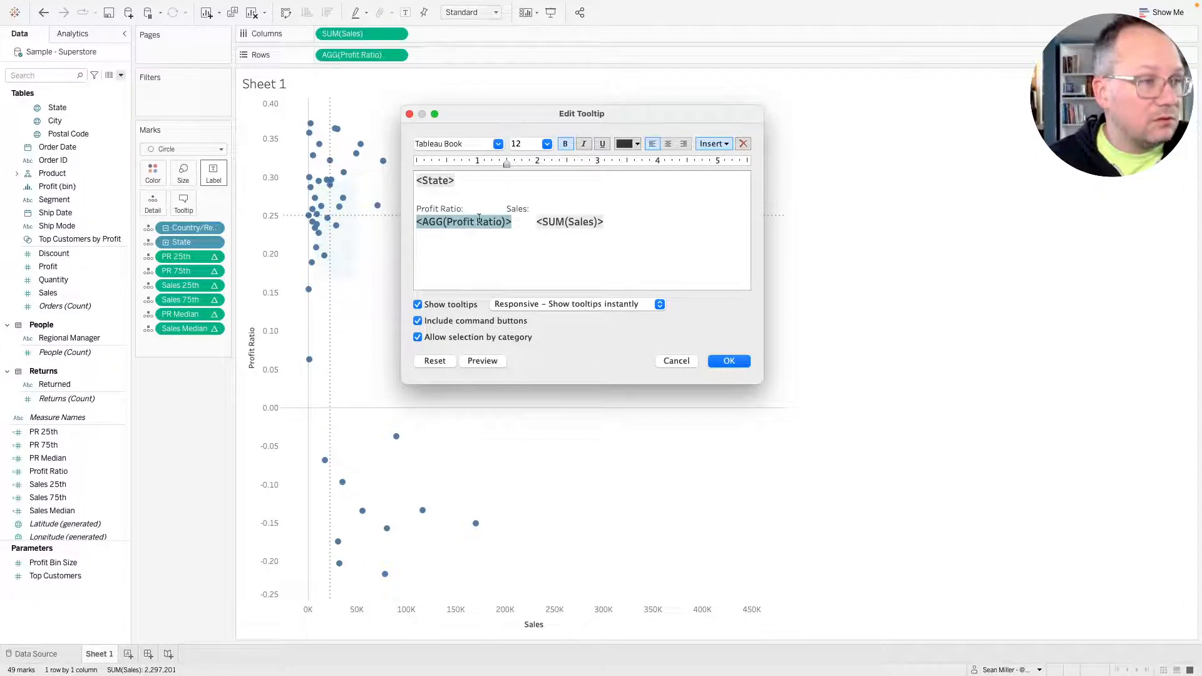
click(668, 143)
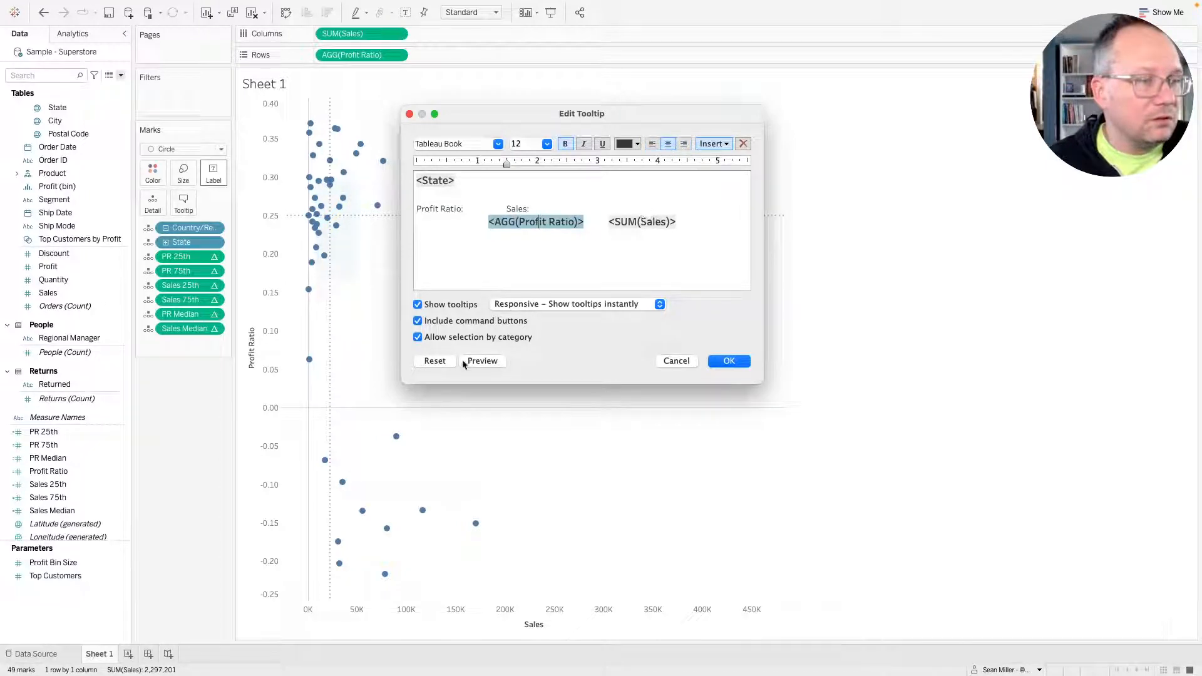
click(418, 213)
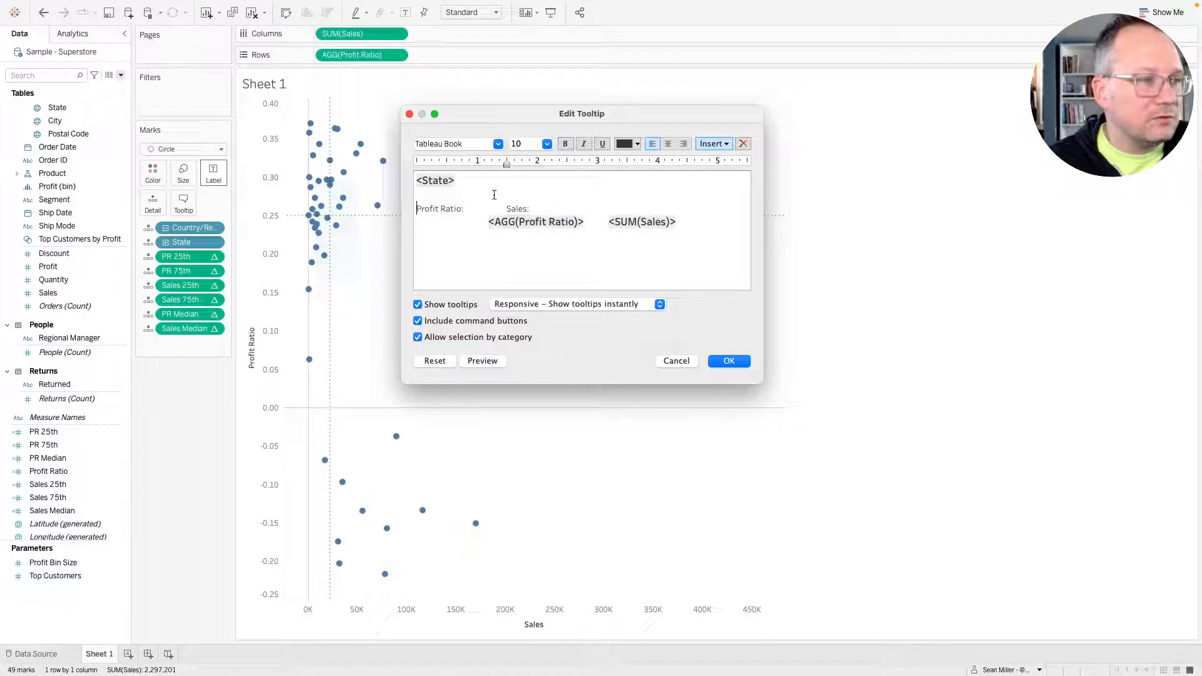
click(668, 143)
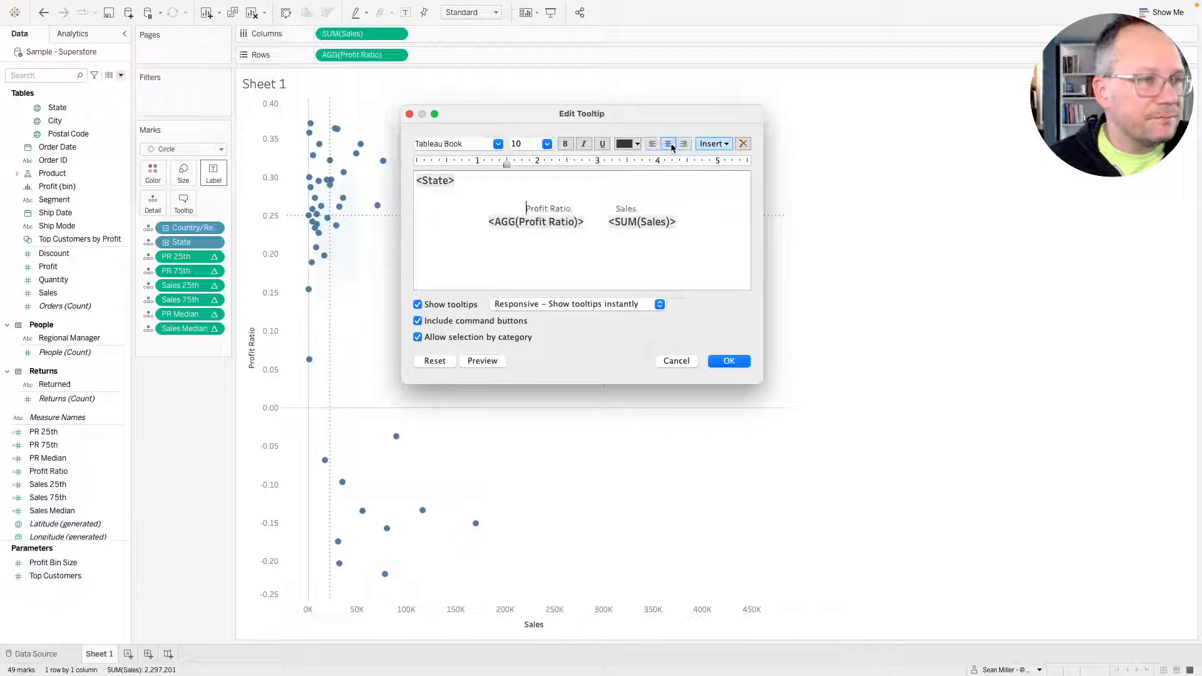
click(489, 359)
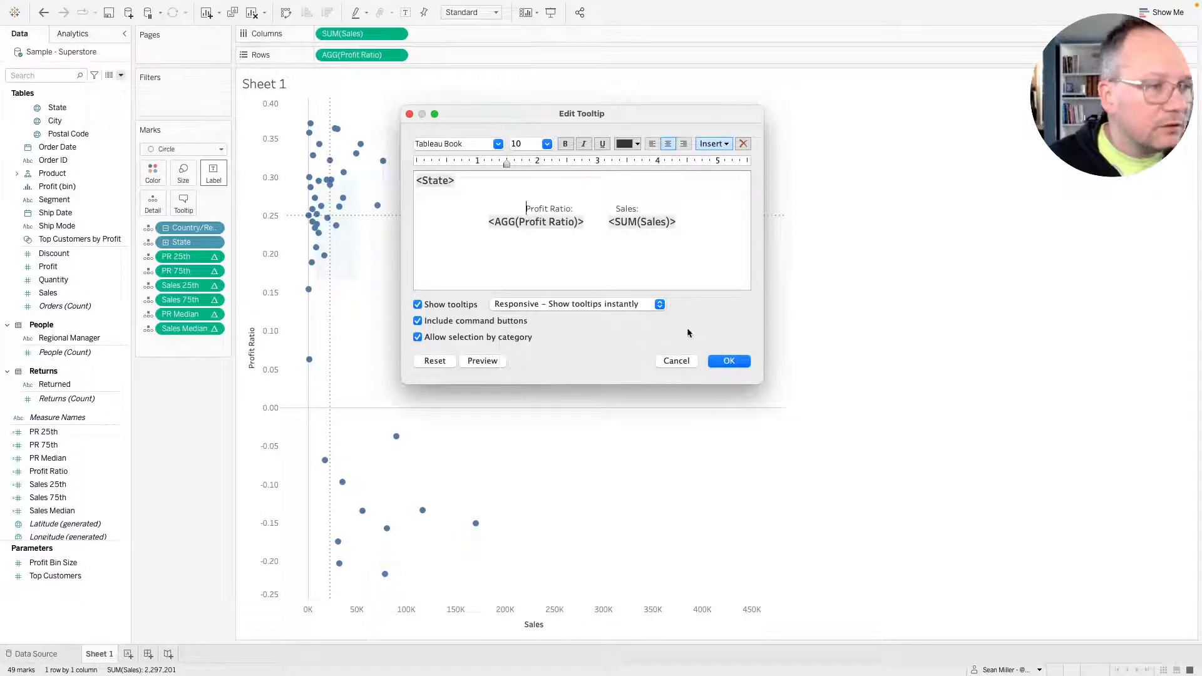
Turn off the tooltip's command buttons and selection by category, apply the tooltip, and check it on a mark in the chart.
click(489, 326)
click(464, 341)
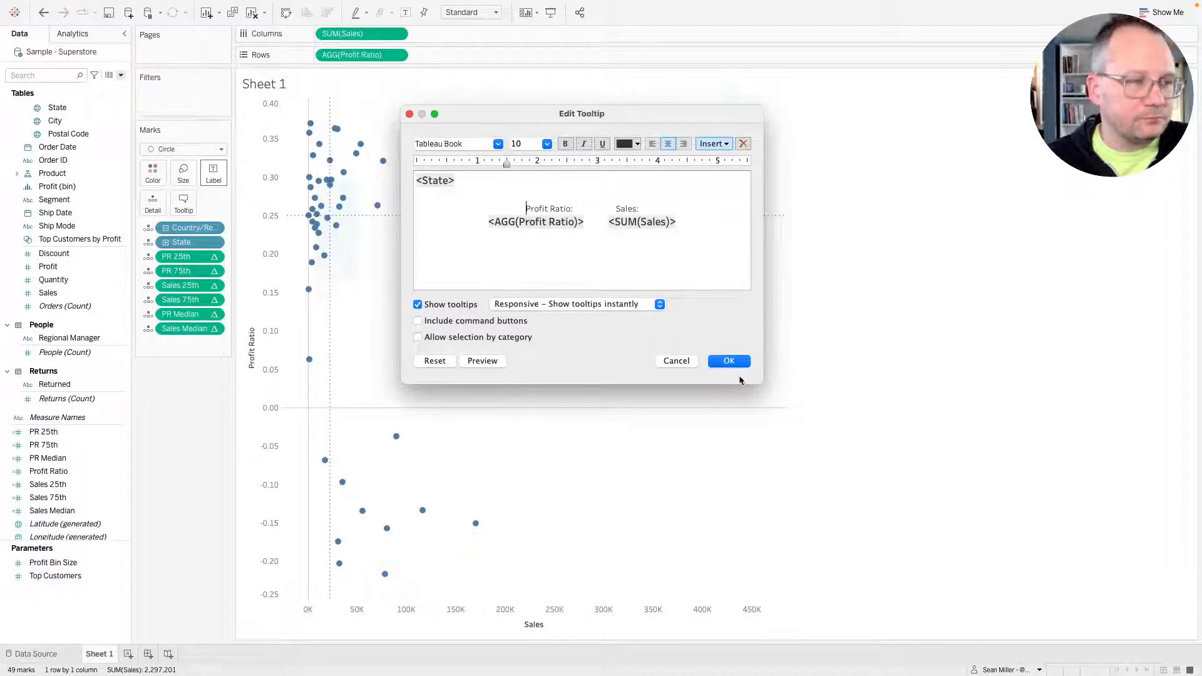
click(730, 362)
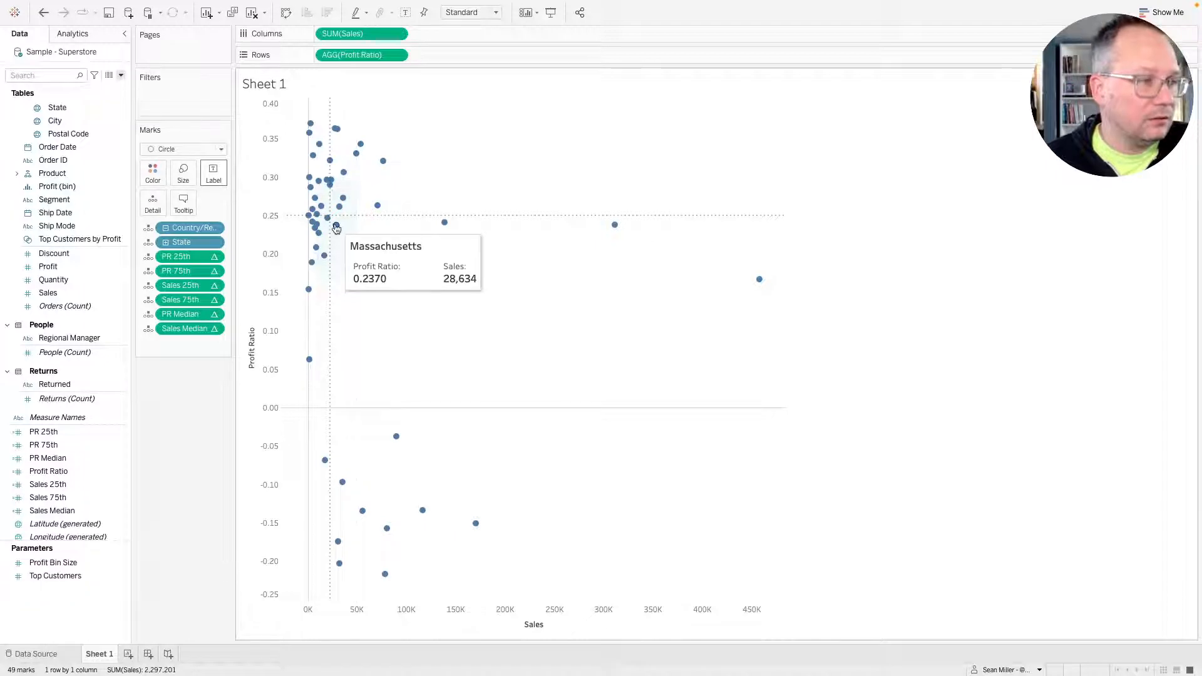
mouse_move(335, 212)
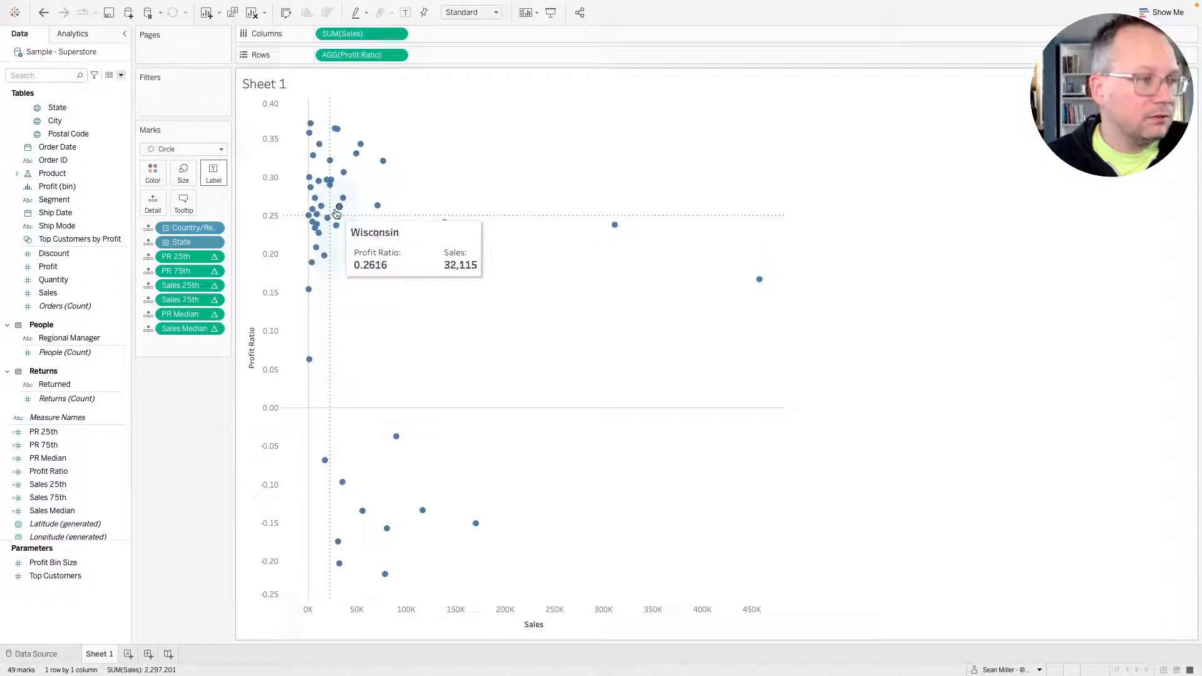
Reopen the tooltip for editing, move the tab stops of the label line and the field line to about 1.2, and apply the changes.
click(182, 203)
click(607, 204)
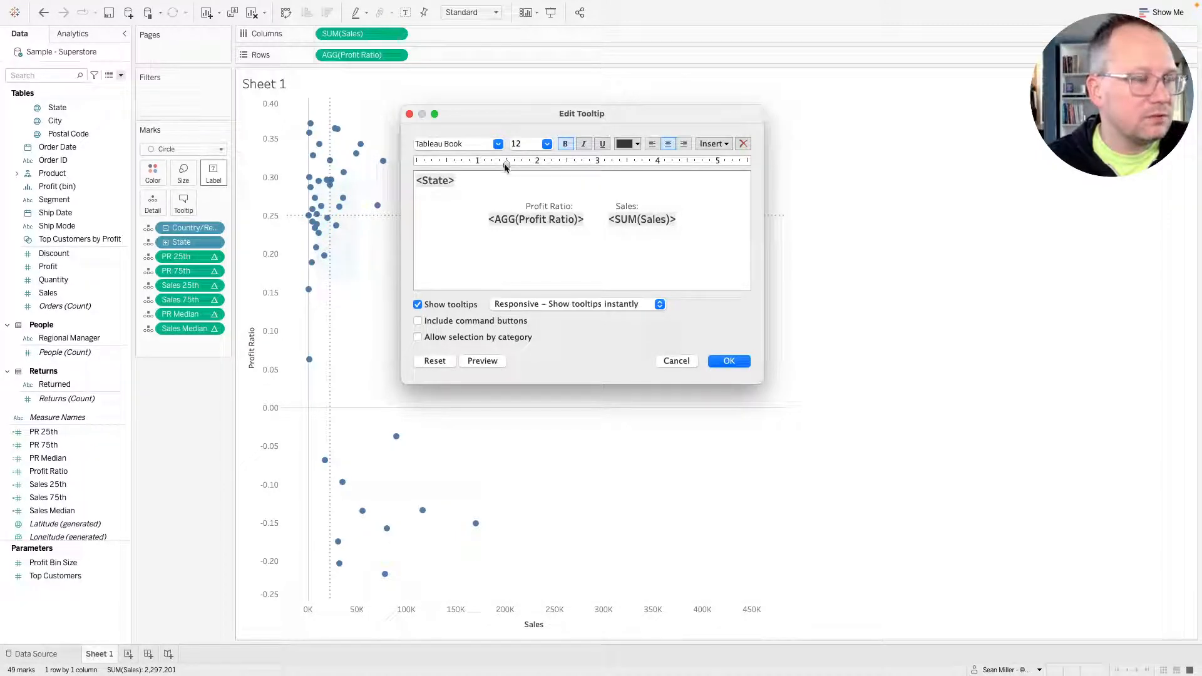
drag(506, 164, 491, 166)
click(606, 215)
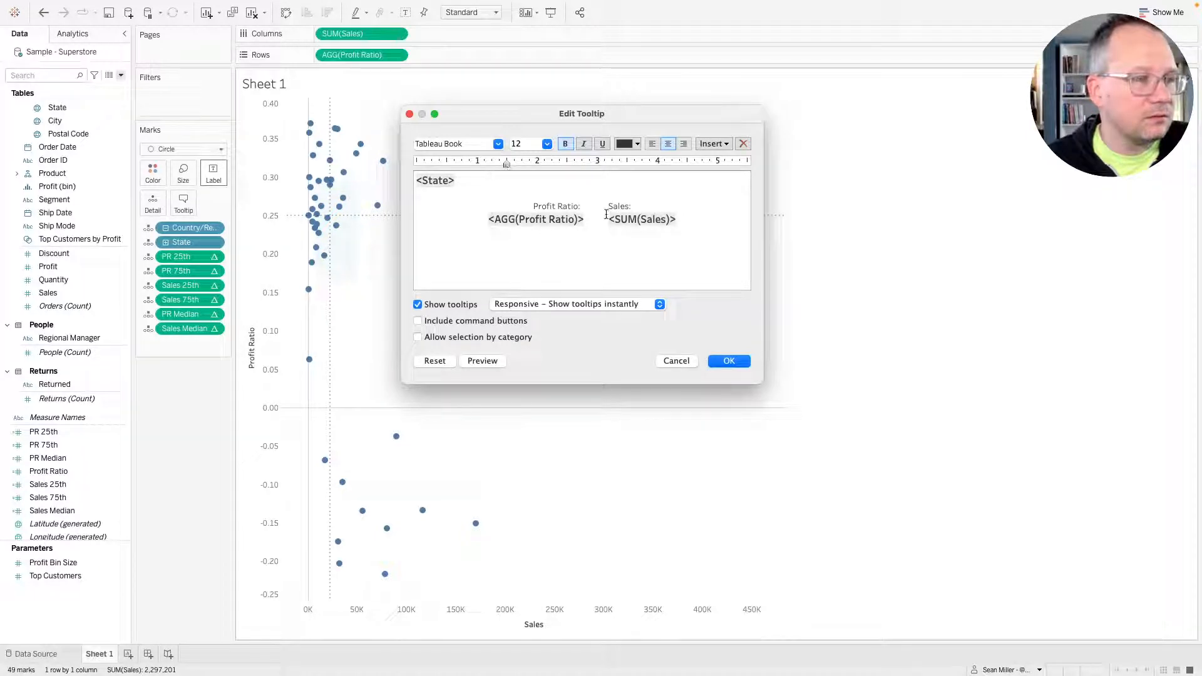
drag(508, 166, 492, 165)
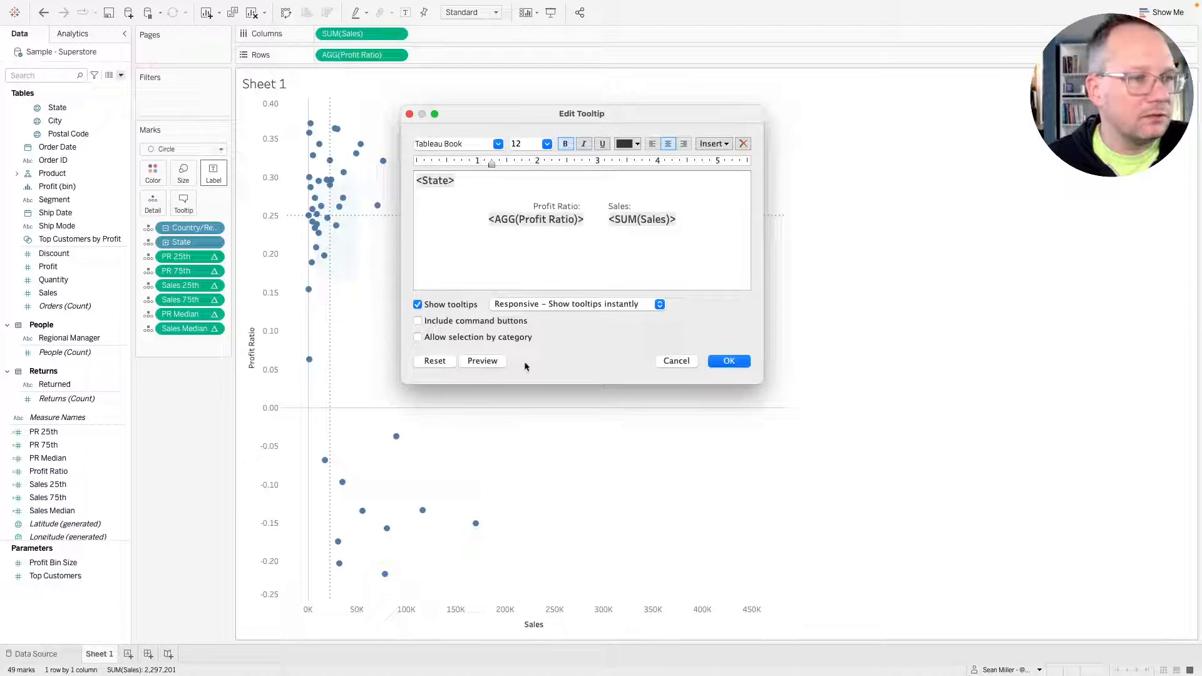
click(728, 362)
mouse_move(380, 208)
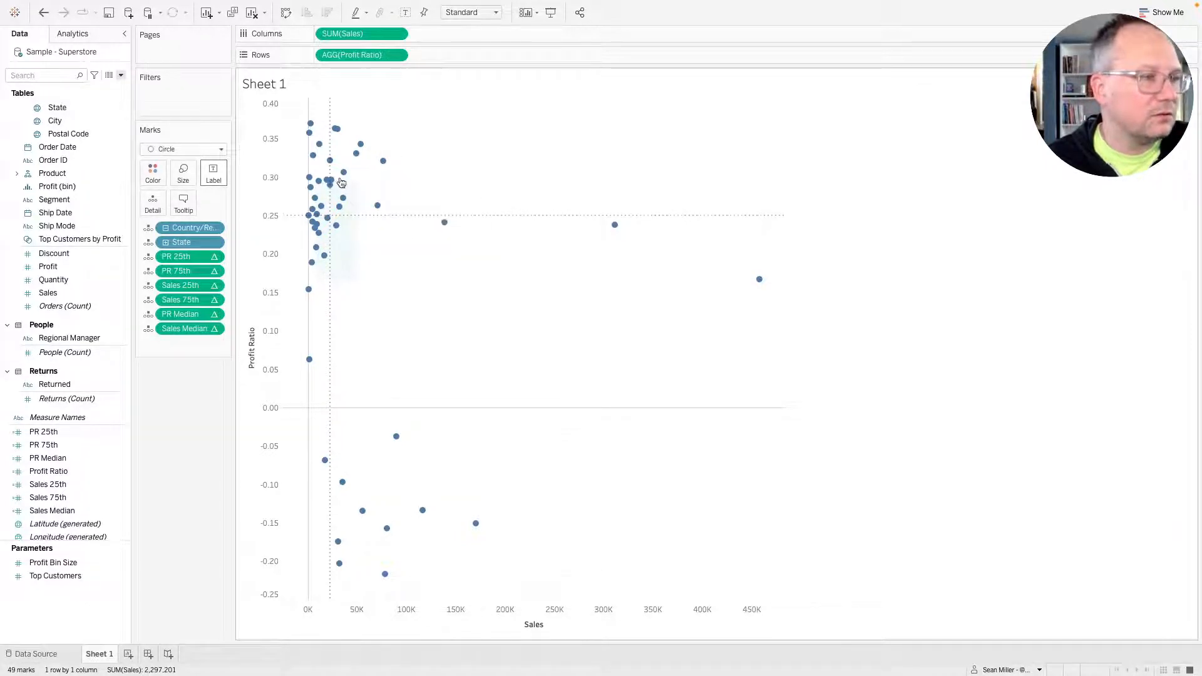
Check a mark's tooltip, and set the Profit Ratio field's default number format to percentage with 1 decimal place.
mouse_move(331, 222)
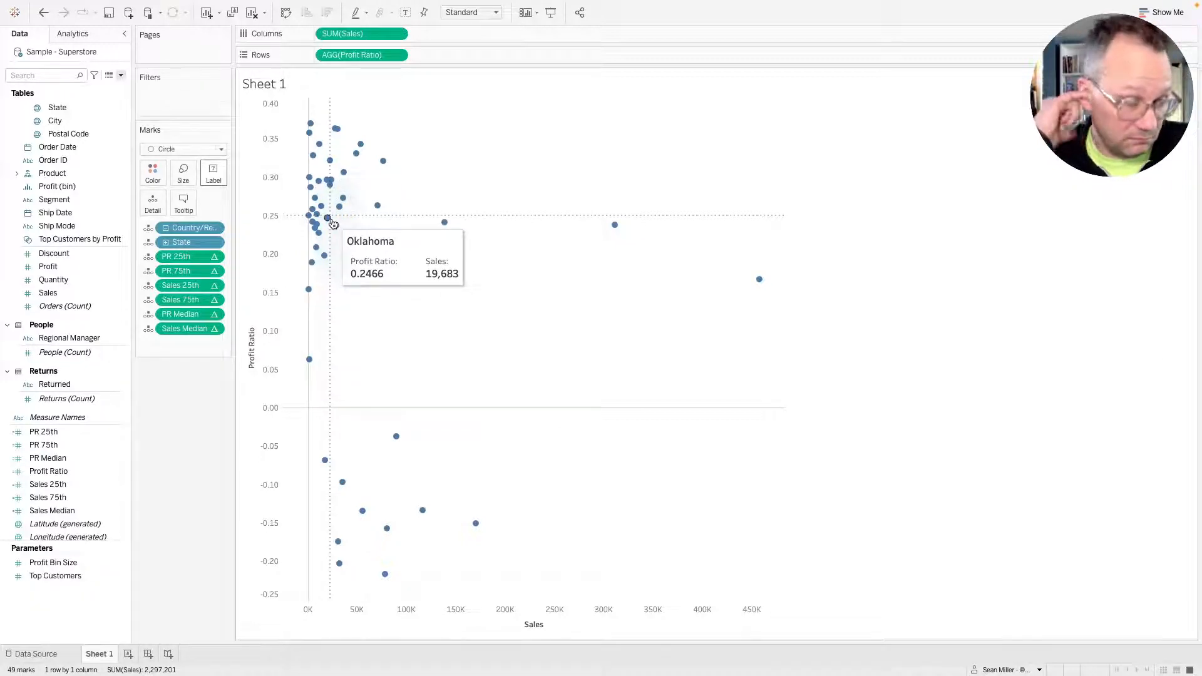
scroll(84, 478, down, 1)
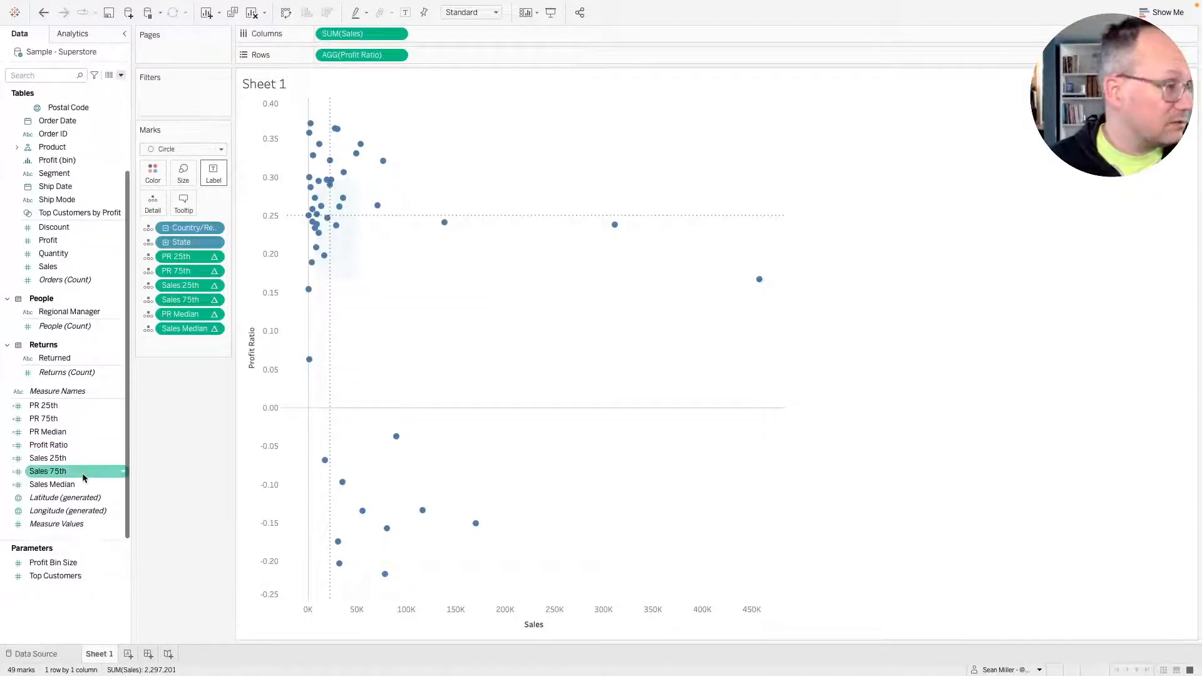
click(66, 449)
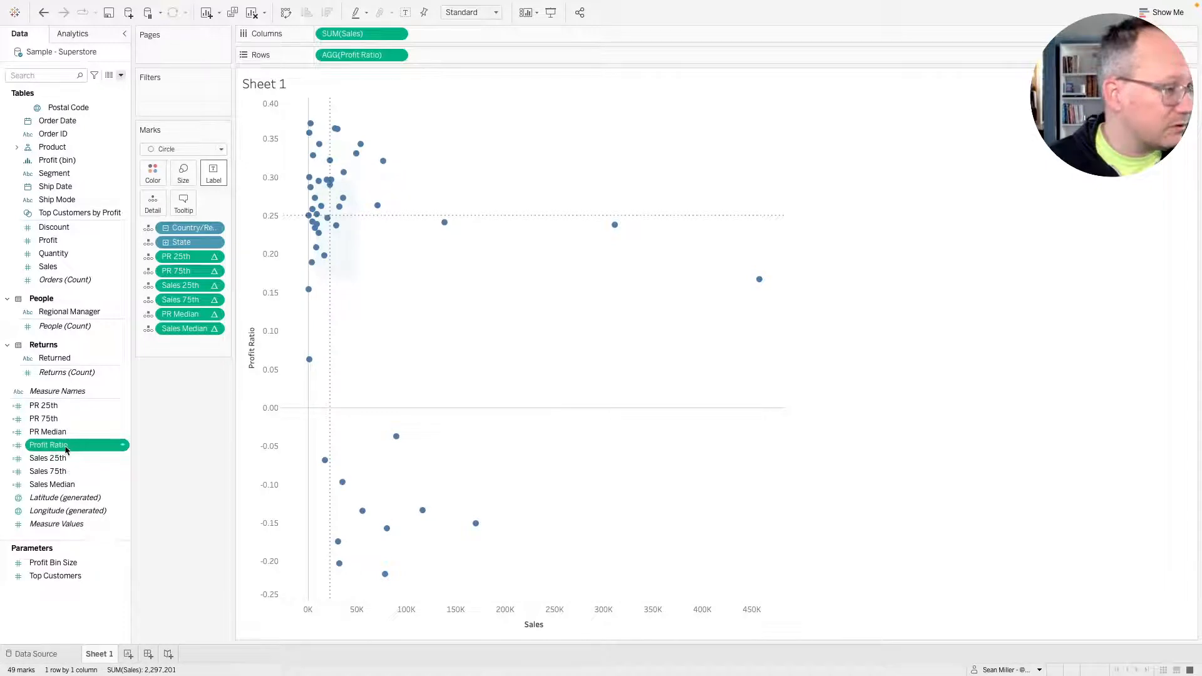
right_click(66, 449)
mouse_move(144, 375)
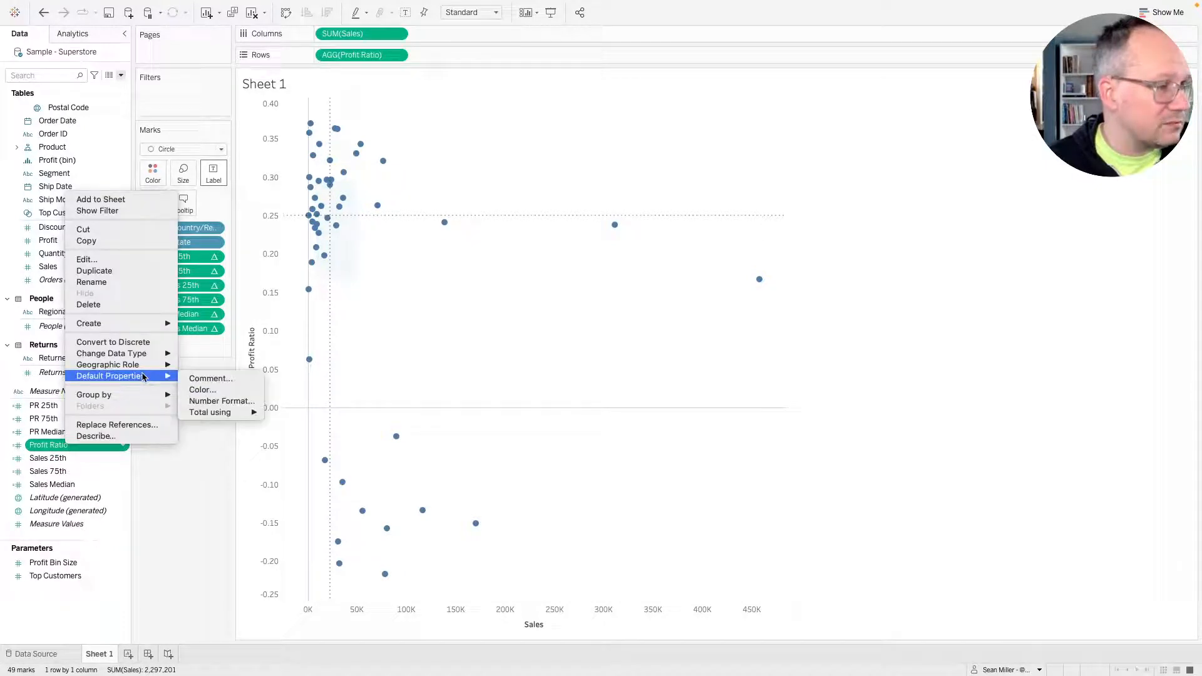
click(218, 401)
click(511, 325)
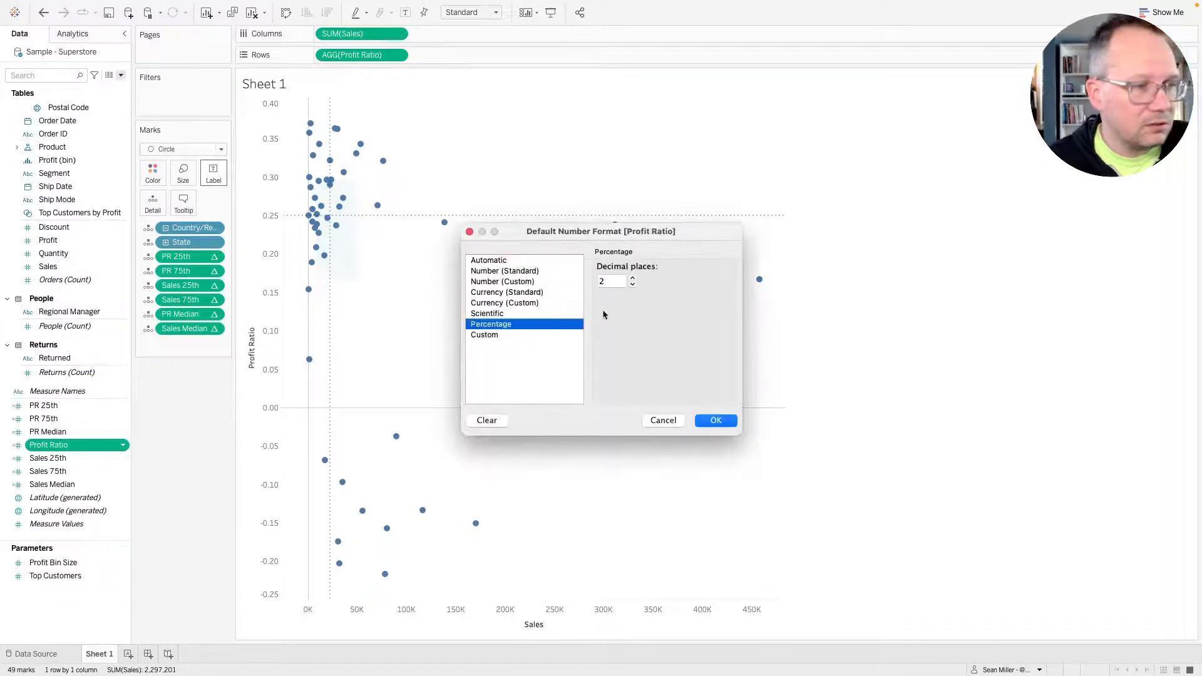
click(633, 285)
Compare with the reference dashboard in the browser, and apply Profit Ratio's default percentage format with 0 decimal places.
key(ctrl+Right)
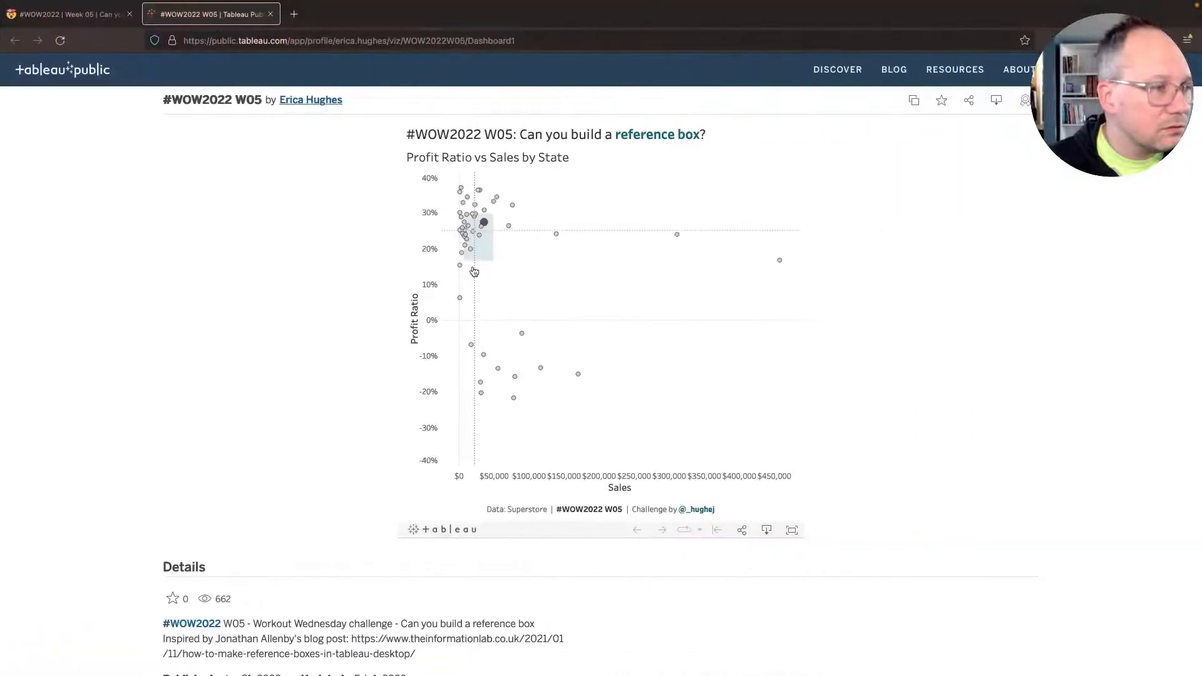
key(ctrl+Left)
key(ctrl+Right)
mouse_move(494, 222)
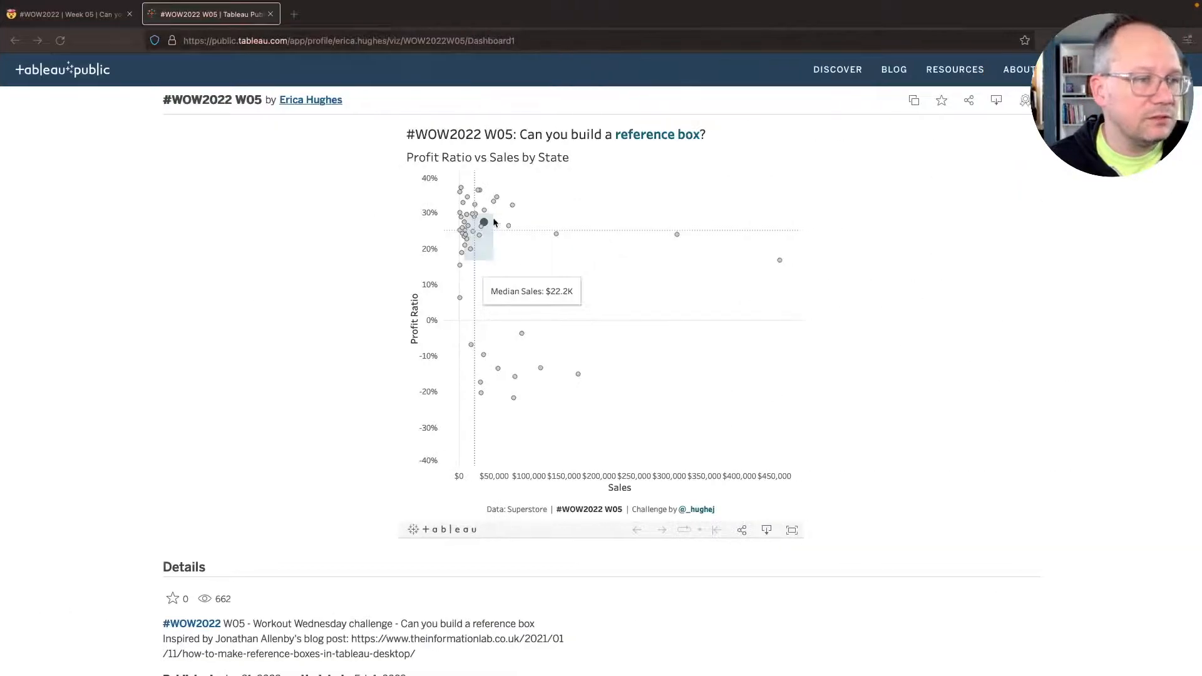
key(ctrl+Left)
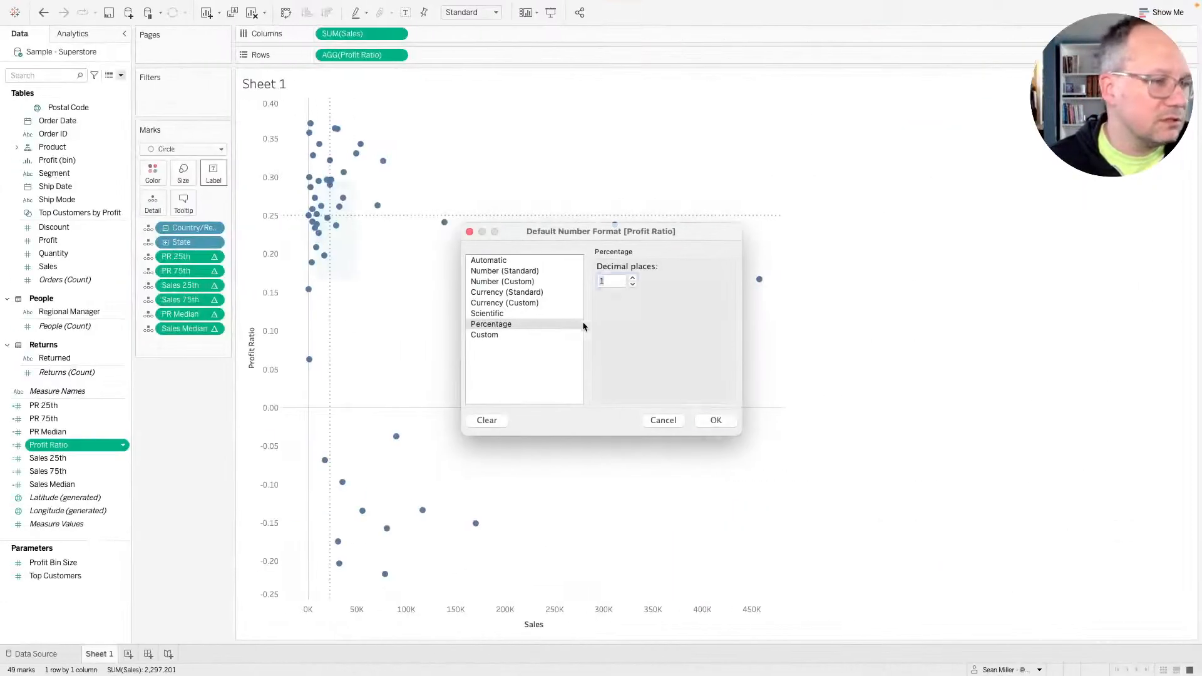
click(715, 421)
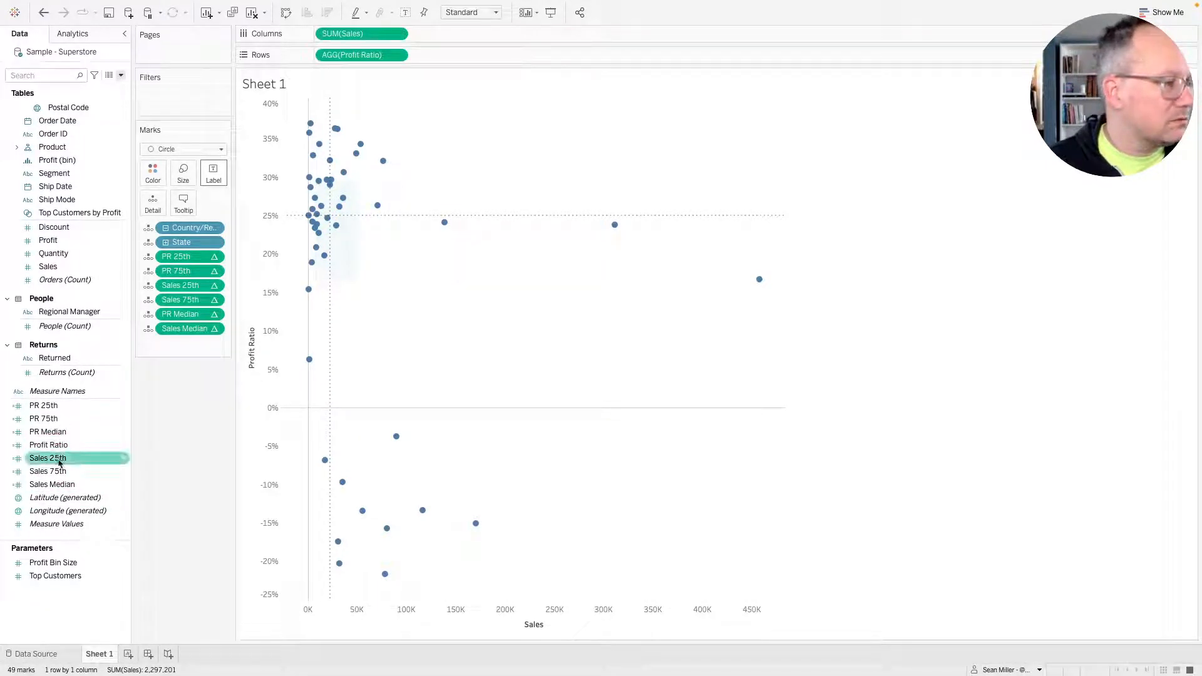
Set the Sales field's default number format to custom currency with 0 decimal places.
click(58, 269)
right_click(59, 271)
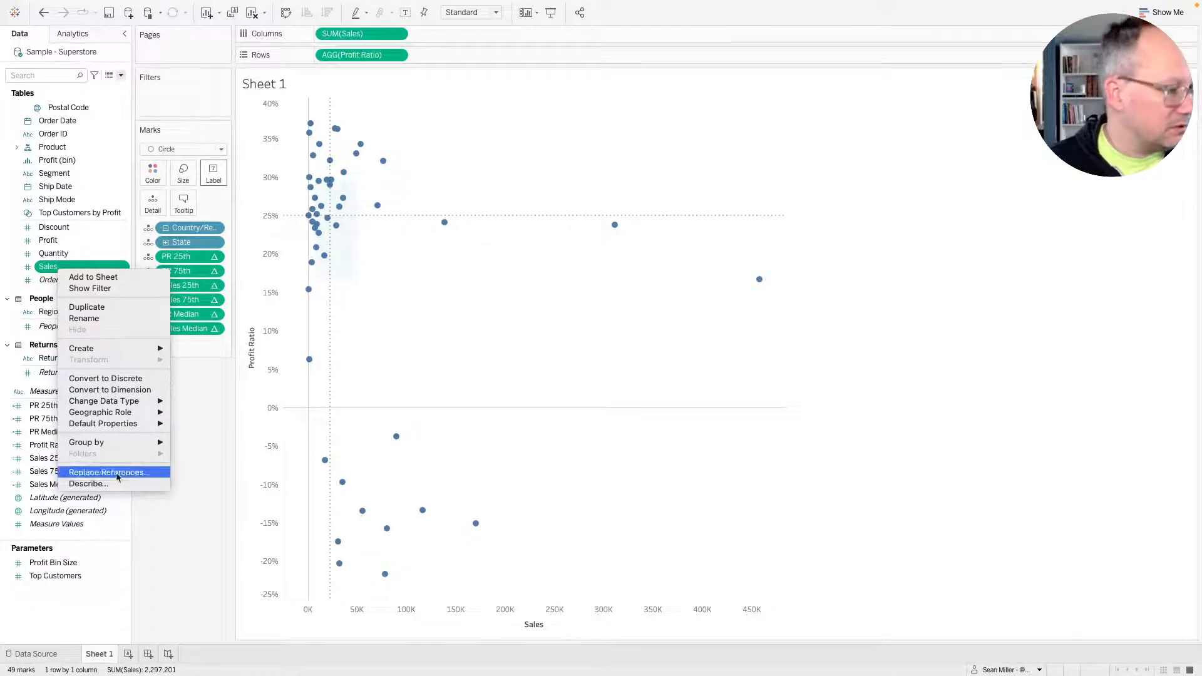
mouse_move(120, 429)
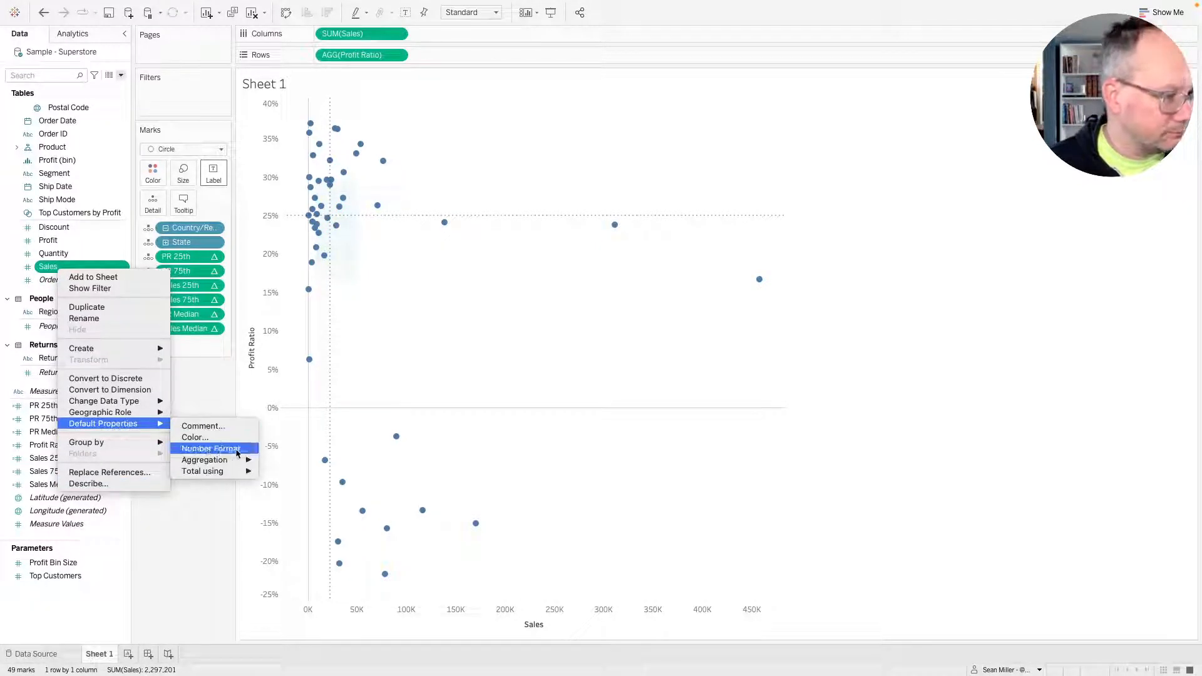
click(236, 450)
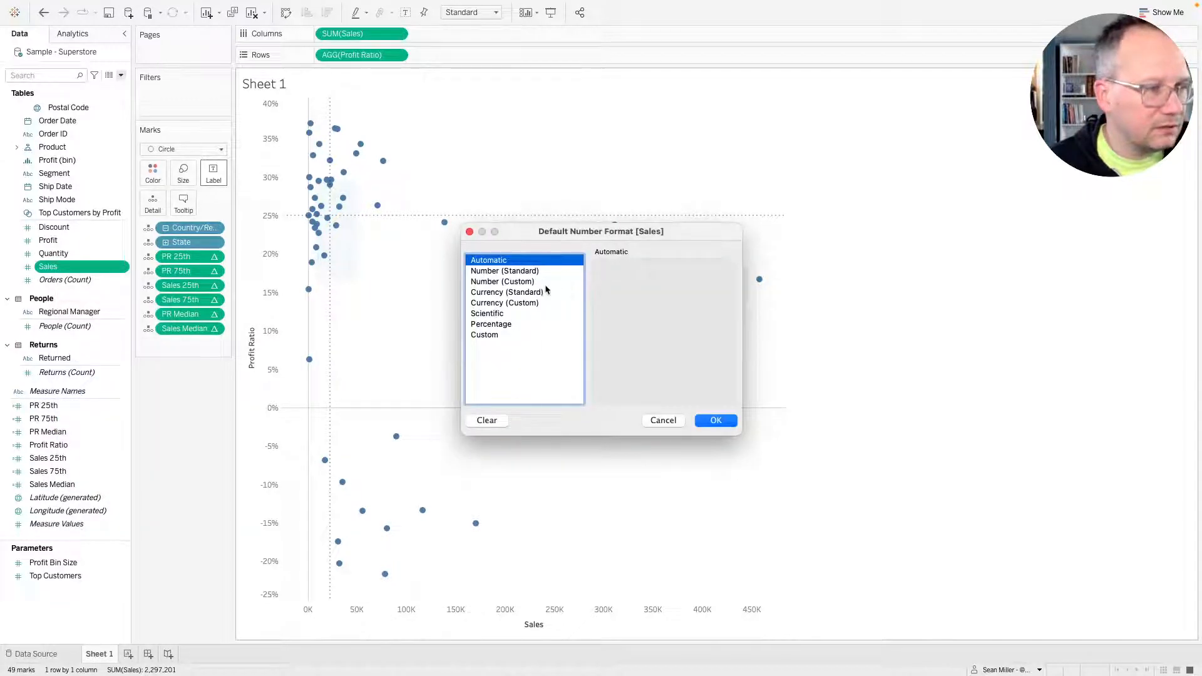
click(511, 304)
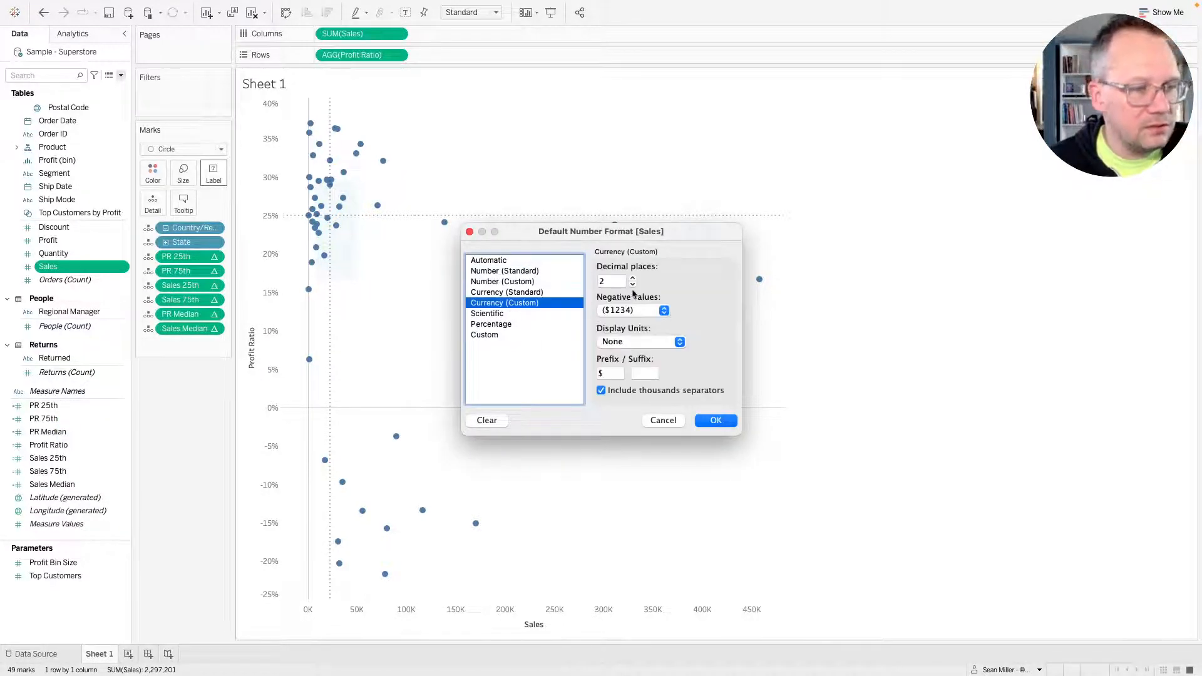
click(632, 285)
click(633, 285)
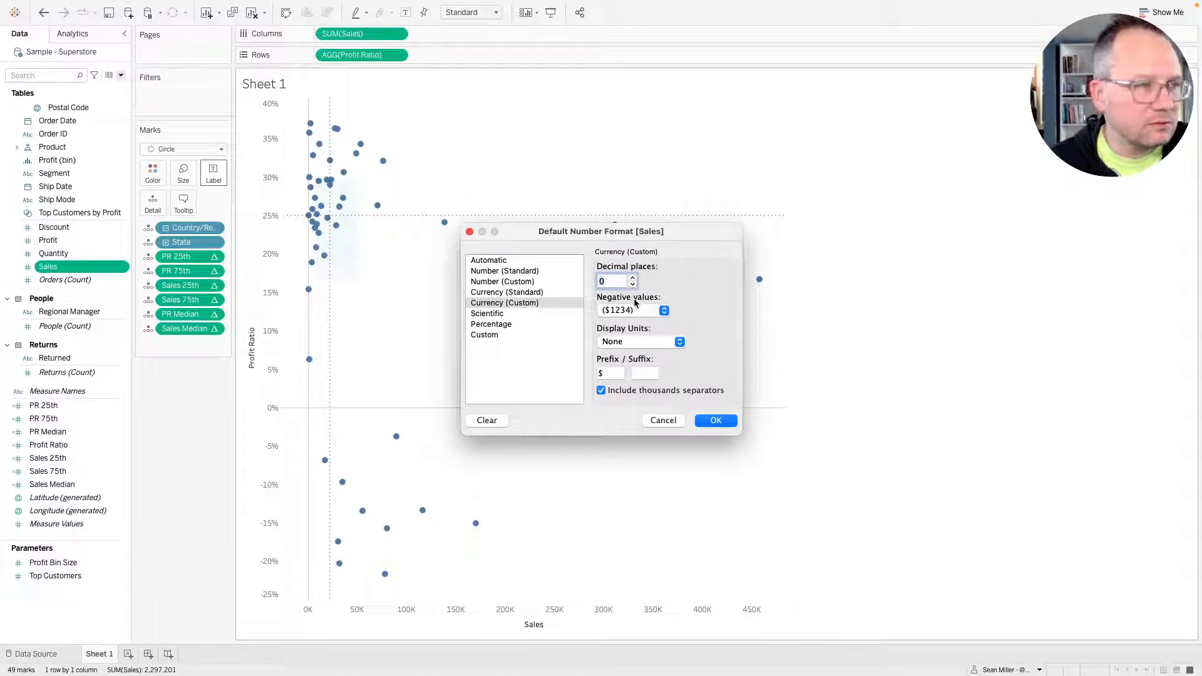
click(714, 421)
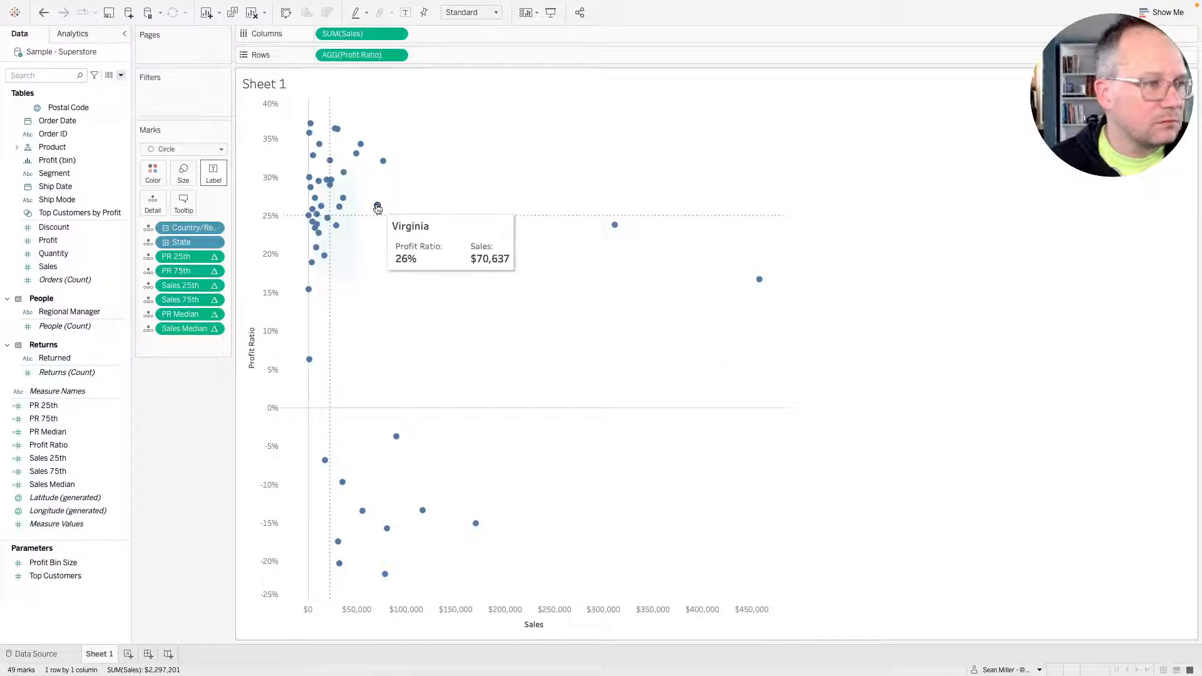
Check a tooltip in the reference dashboard, and set Sales' default currency format to display units of Thousands (K) with 2 decimal places.
key(alt+Tab)
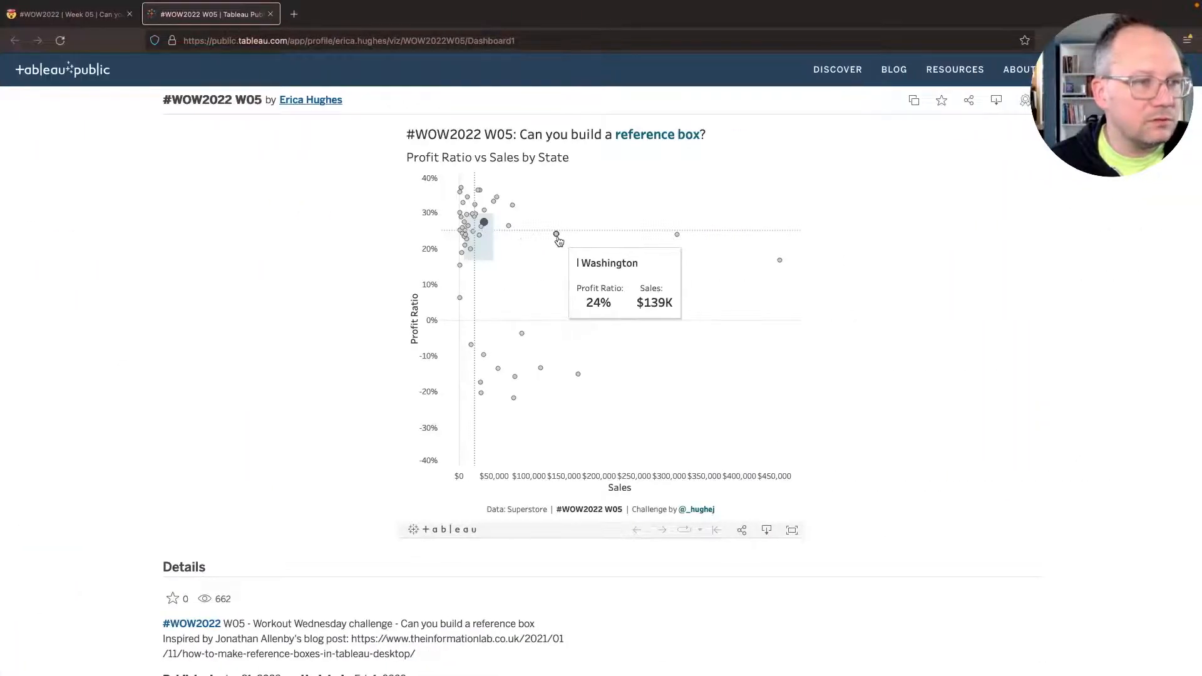
key(alt+Tab)
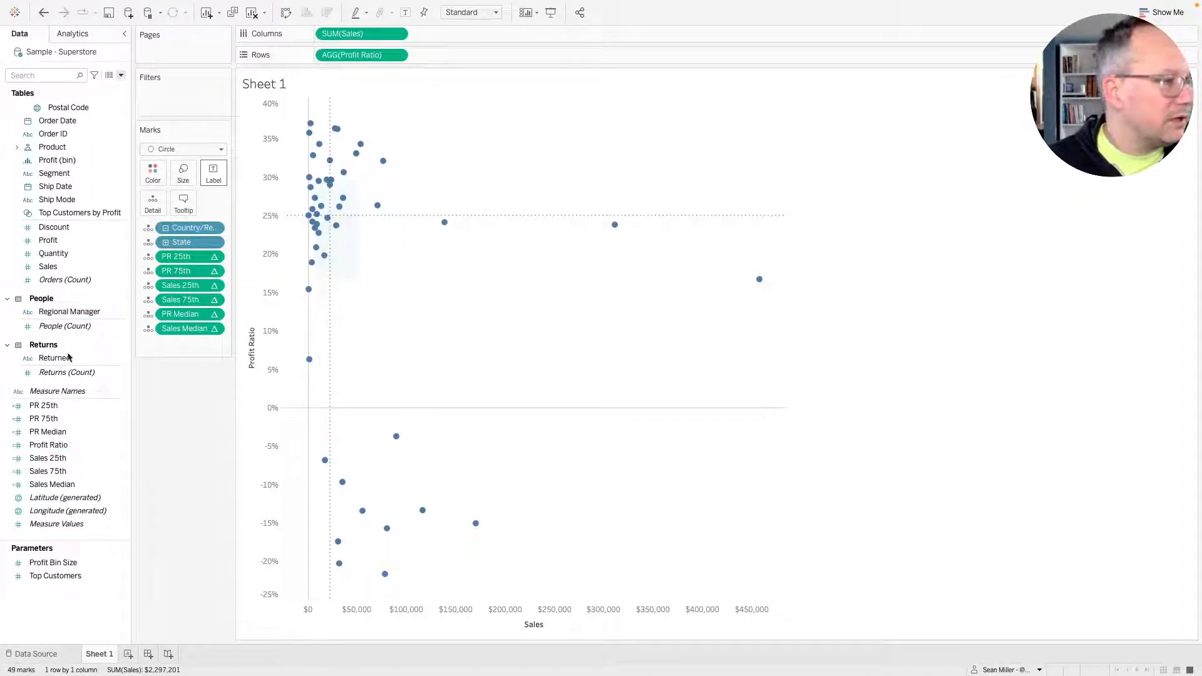
right_click(57, 267)
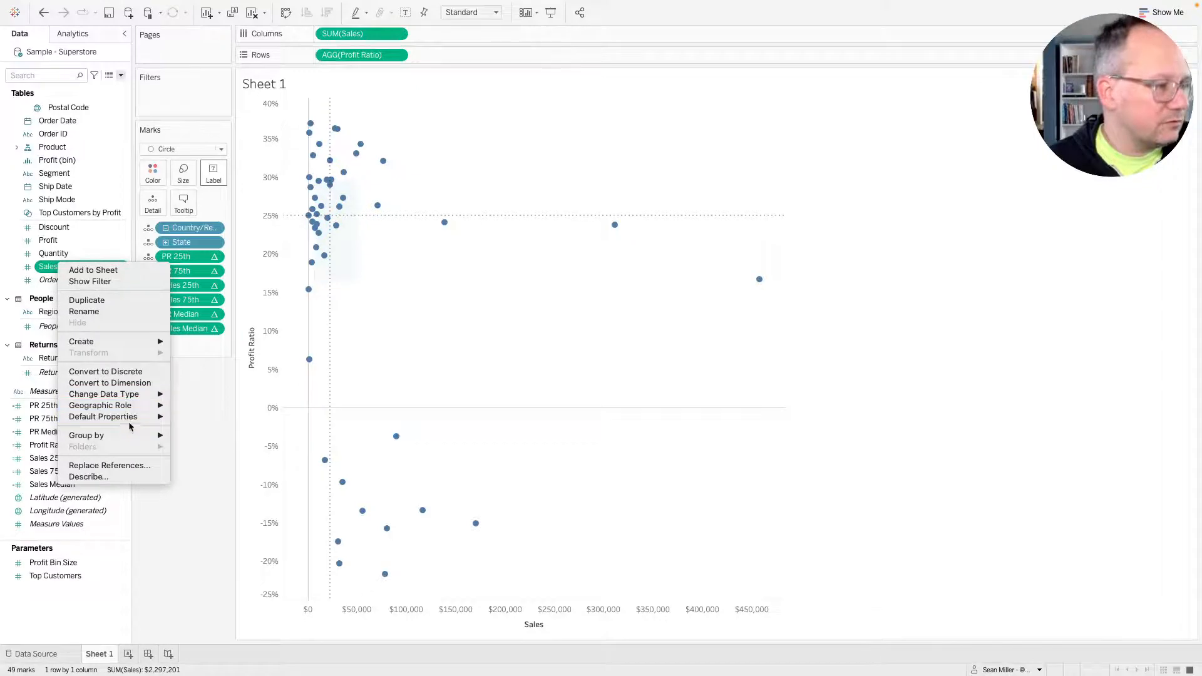
mouse_move(132, 419)
click(216, 439)
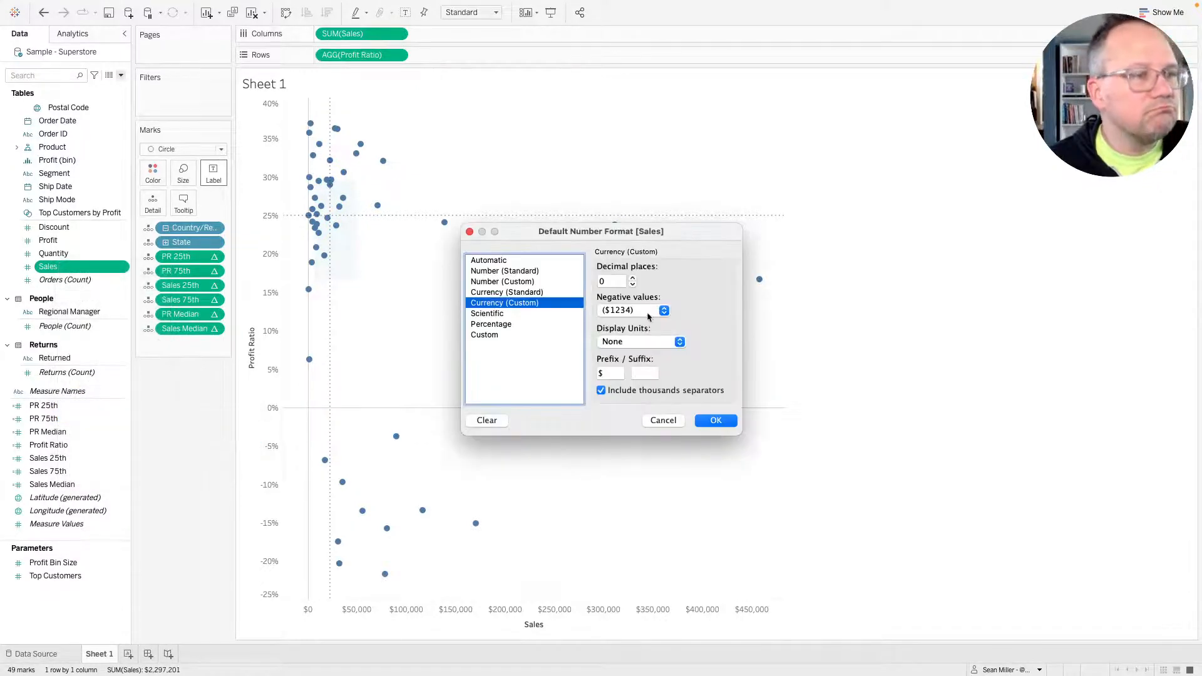
click(676, 342)
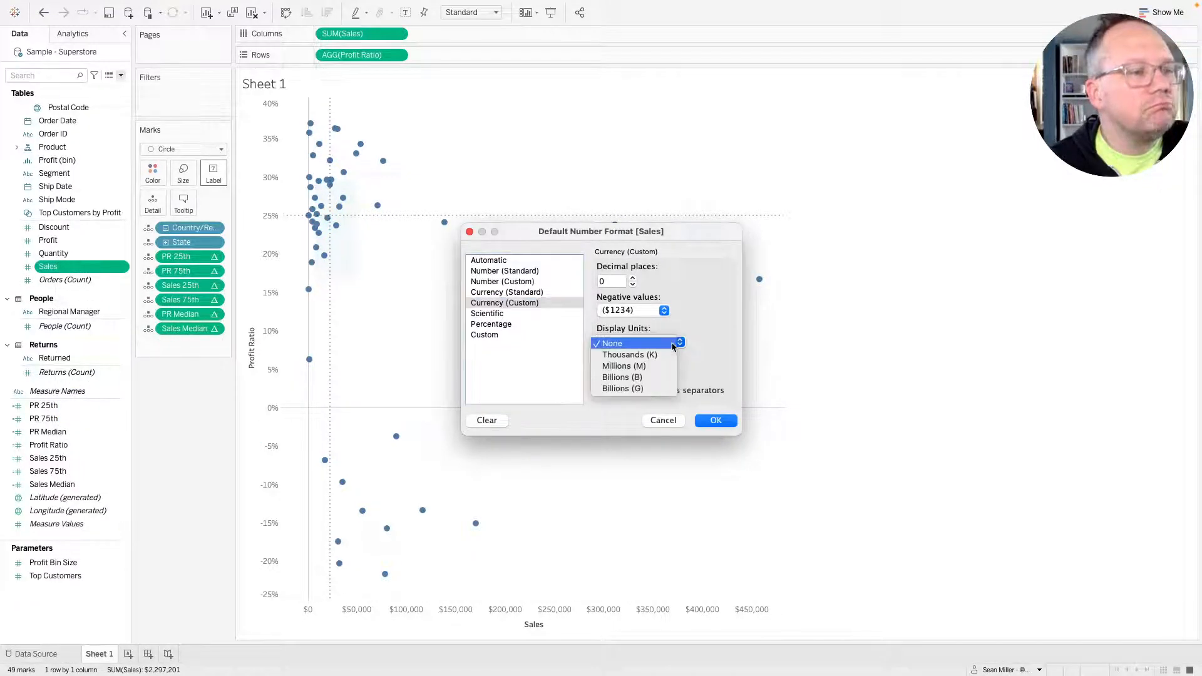
click(660, 364)
click(679, 343)
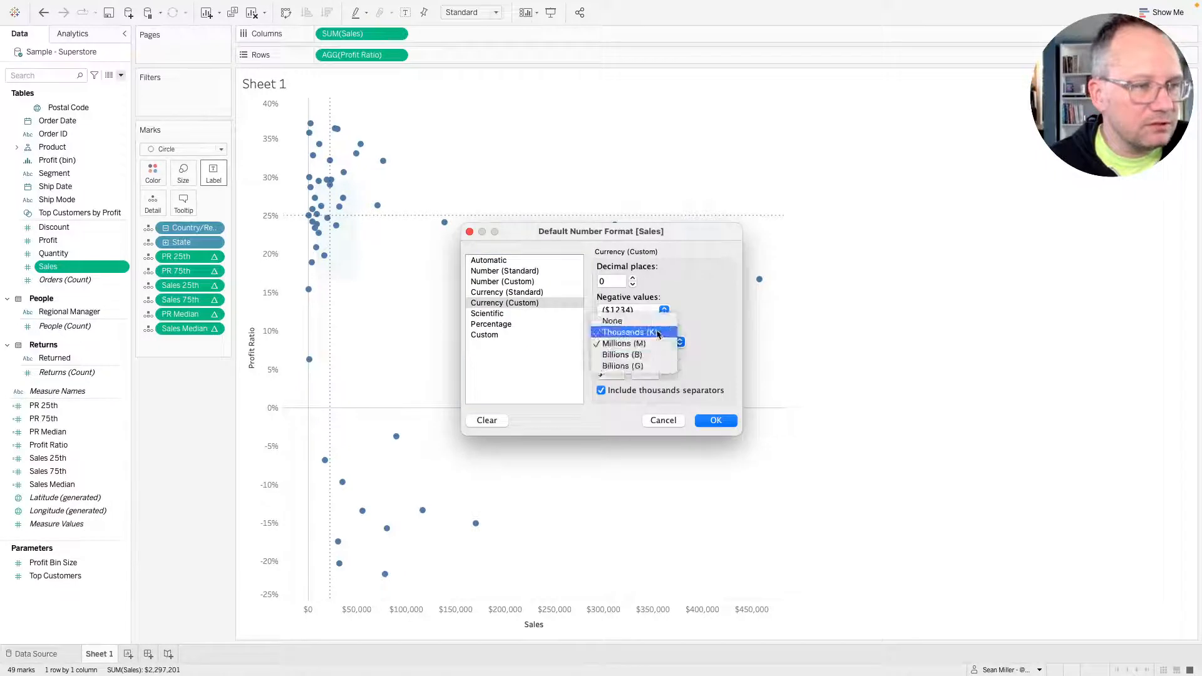
click(675, 333)
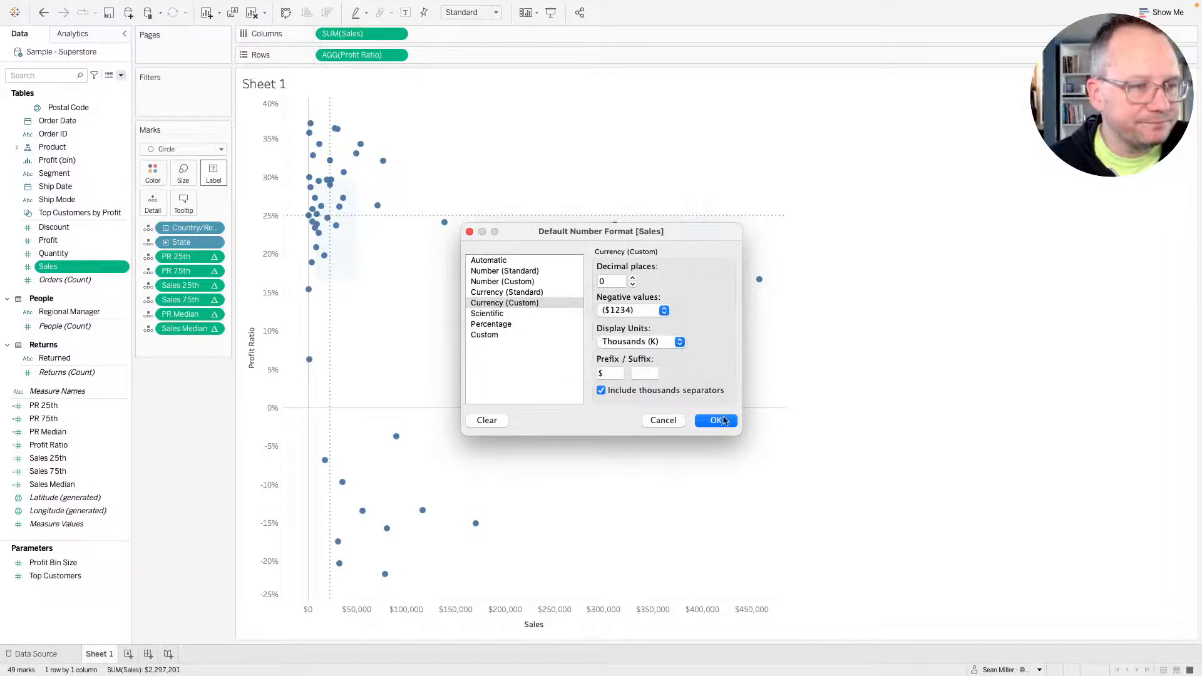
click(633, 278)
click(633, 278)
click(712, 420)
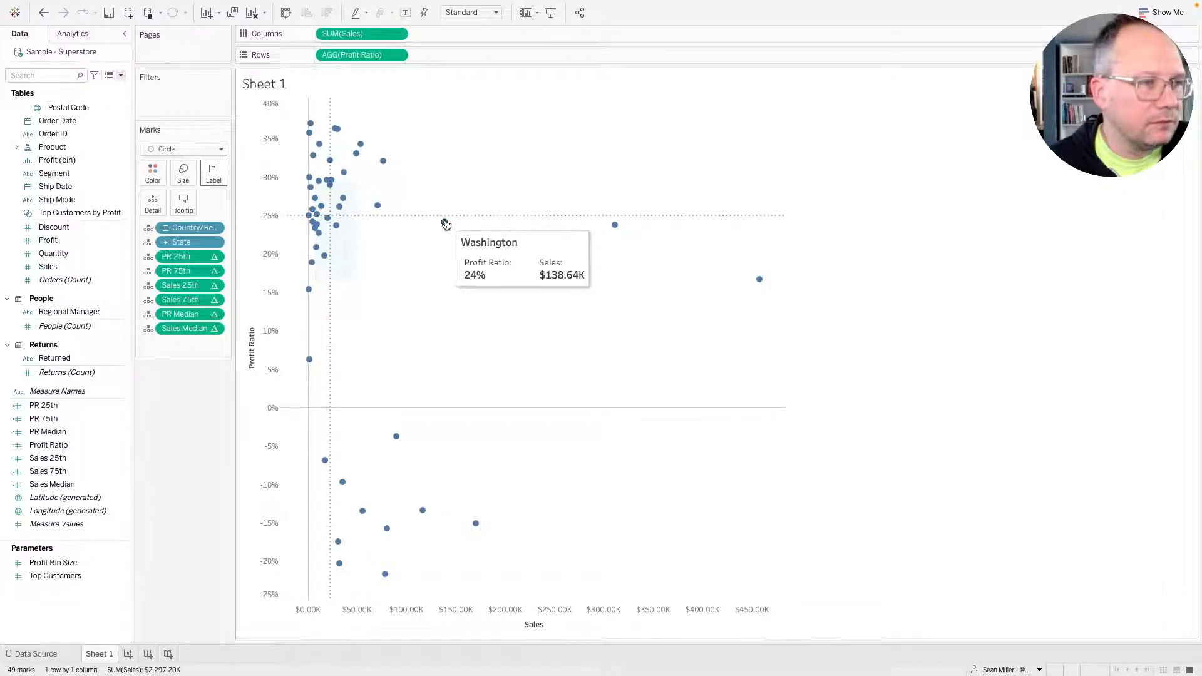
Examine the reference dashboard's tooltips and how the Florida and Washington marks are highlighted when selected, and return to the worksheet.
key(ctrl+Right)
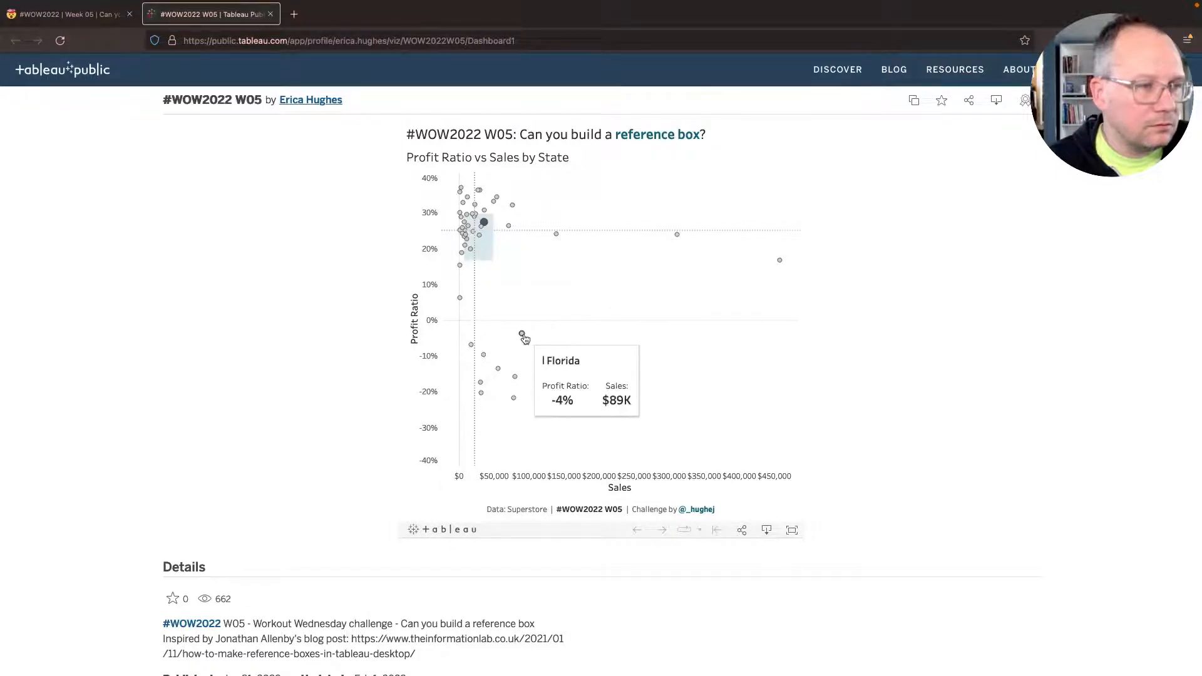
key(ctrl+Left)
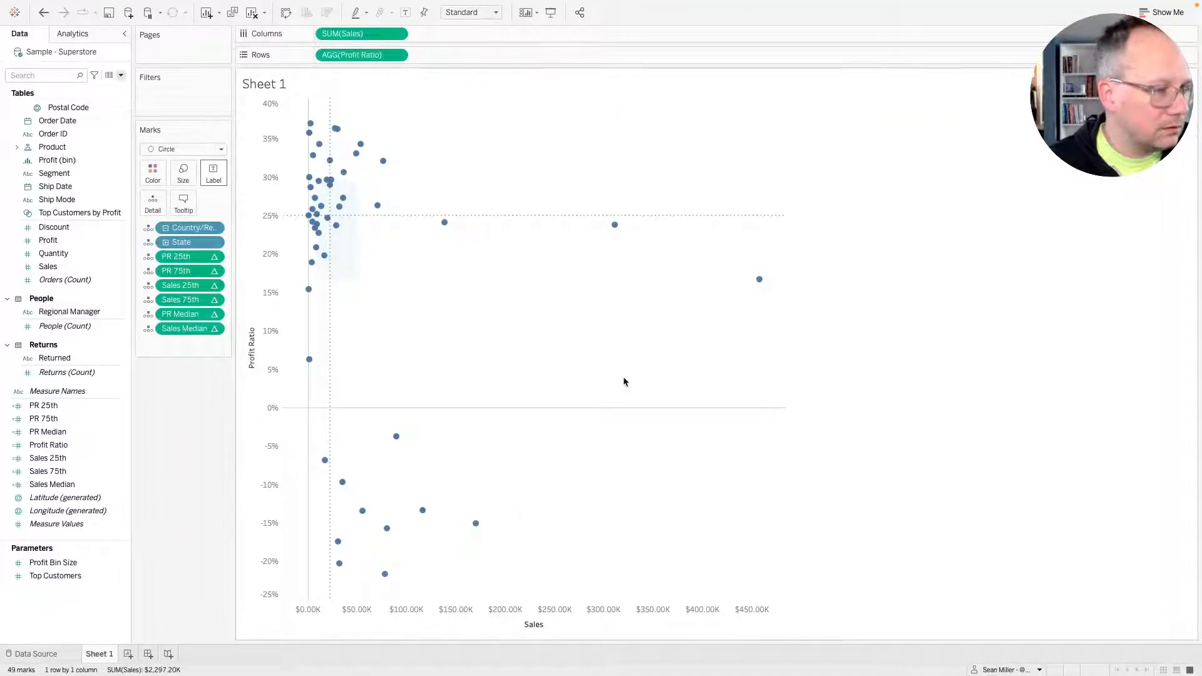
key(ctrl+Right)
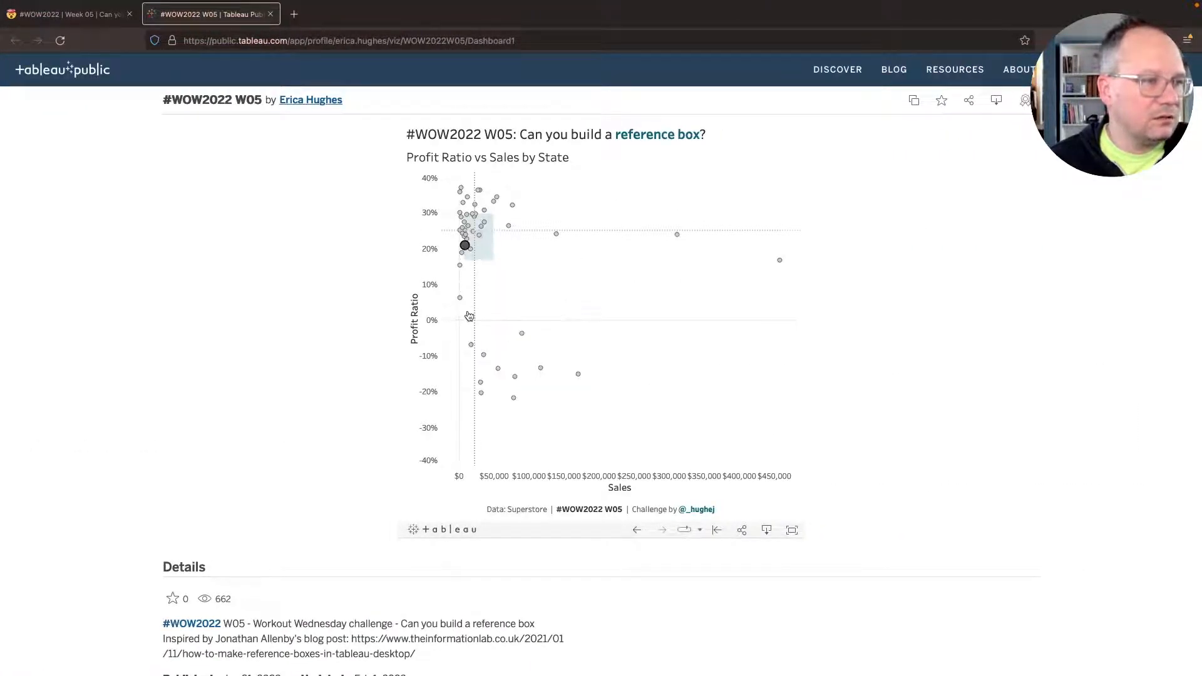
mouse_move(526, 337)
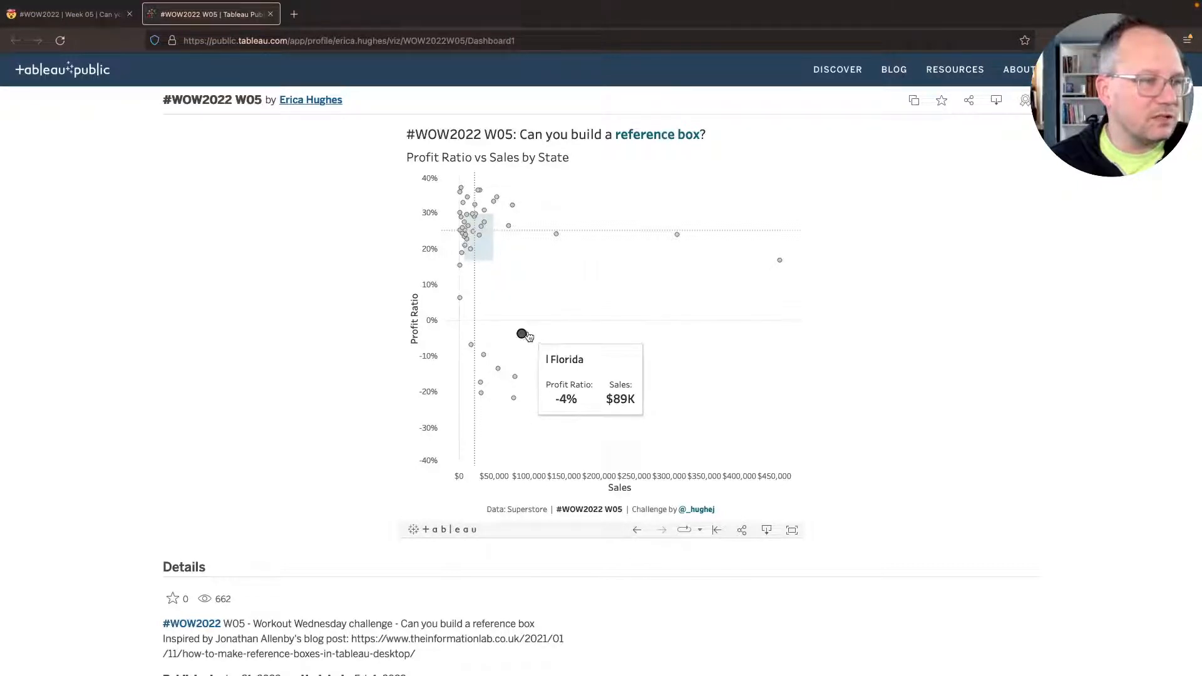
click(526, 336)
click(557, 241)
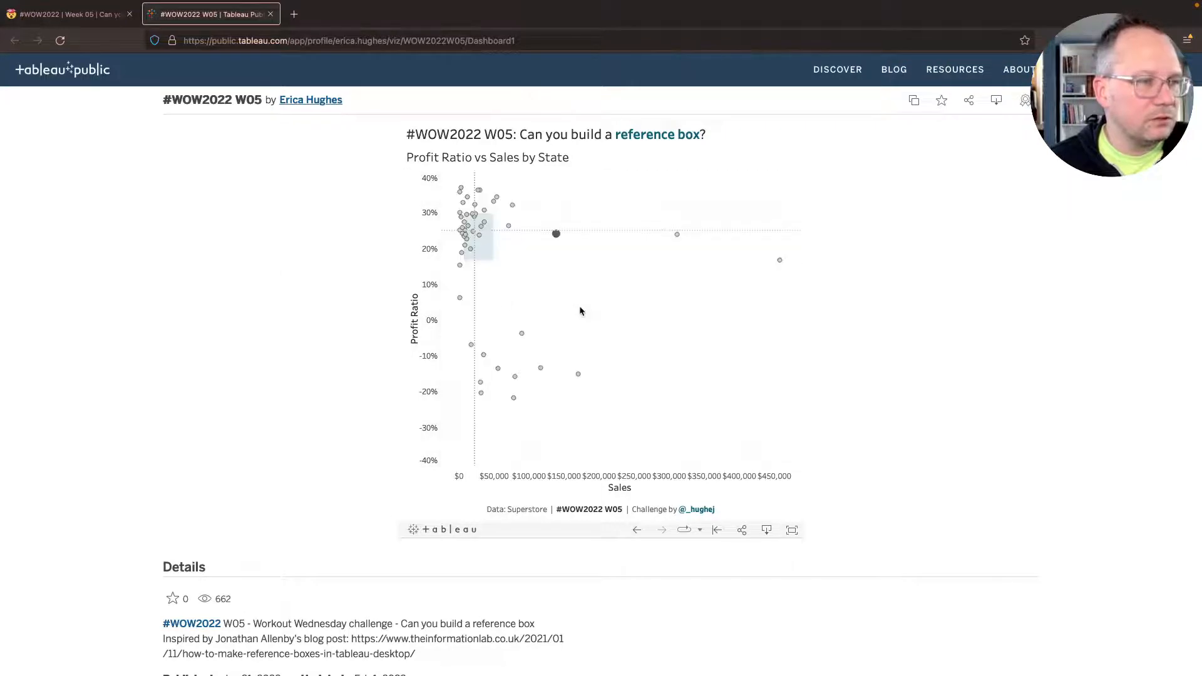
key(ctrl+Left)
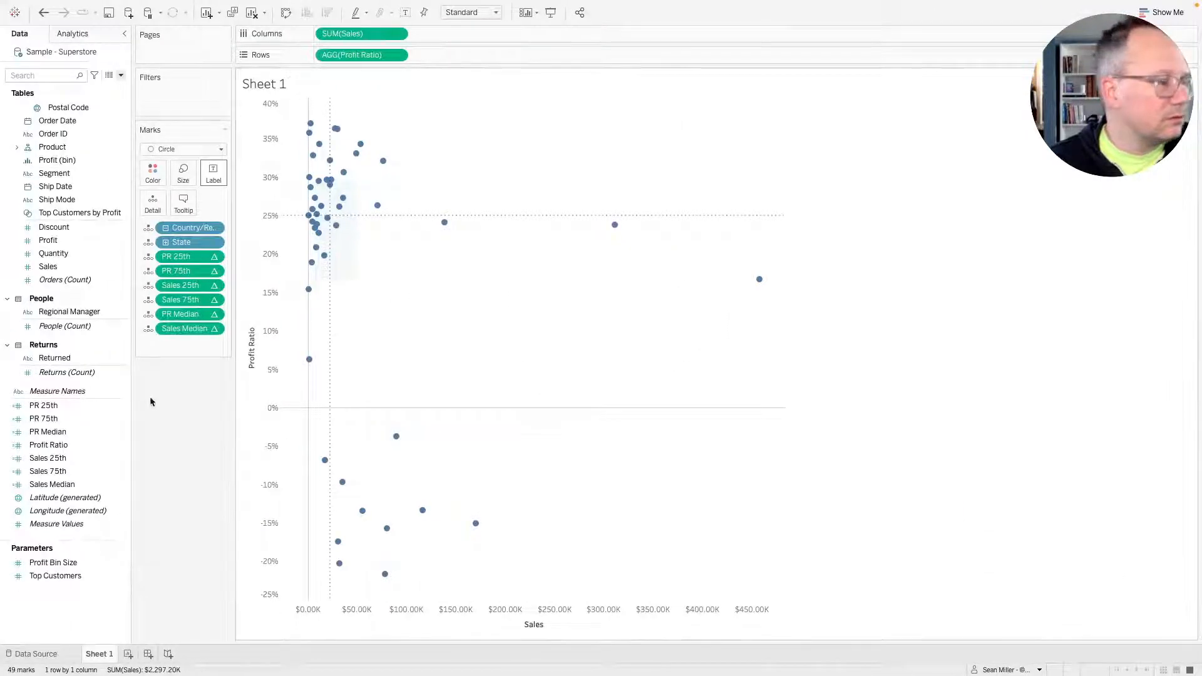
Create a parameter named prState with the String data type.
click(121, 75)
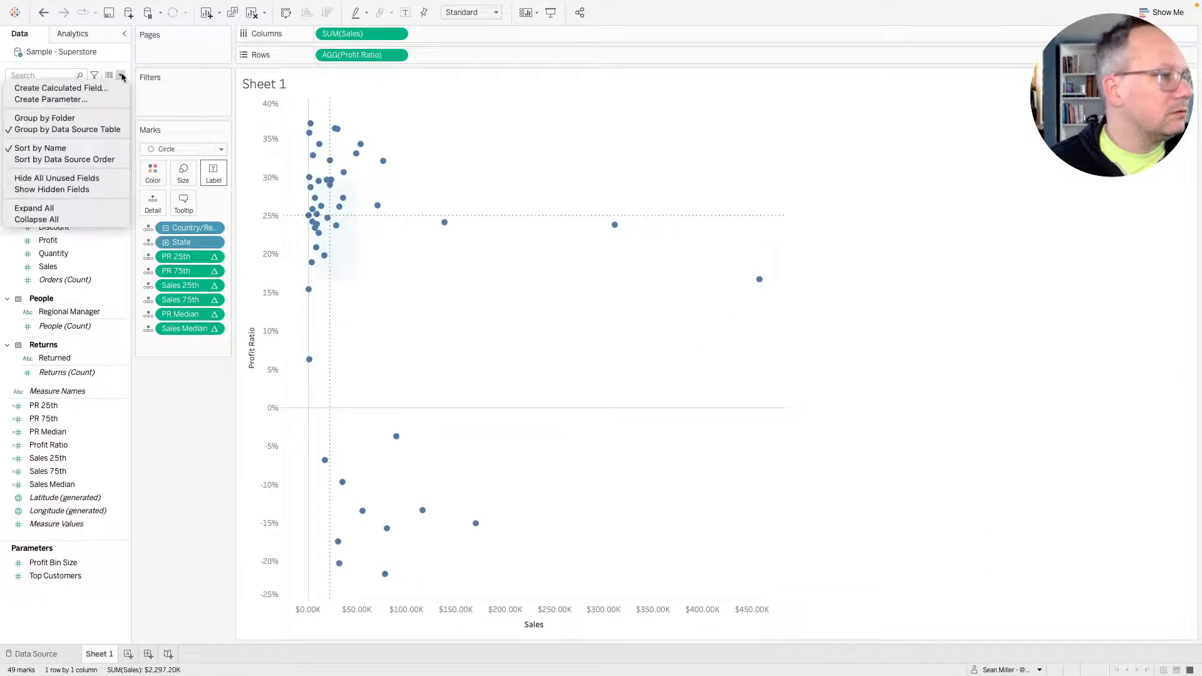
click(65, 101)
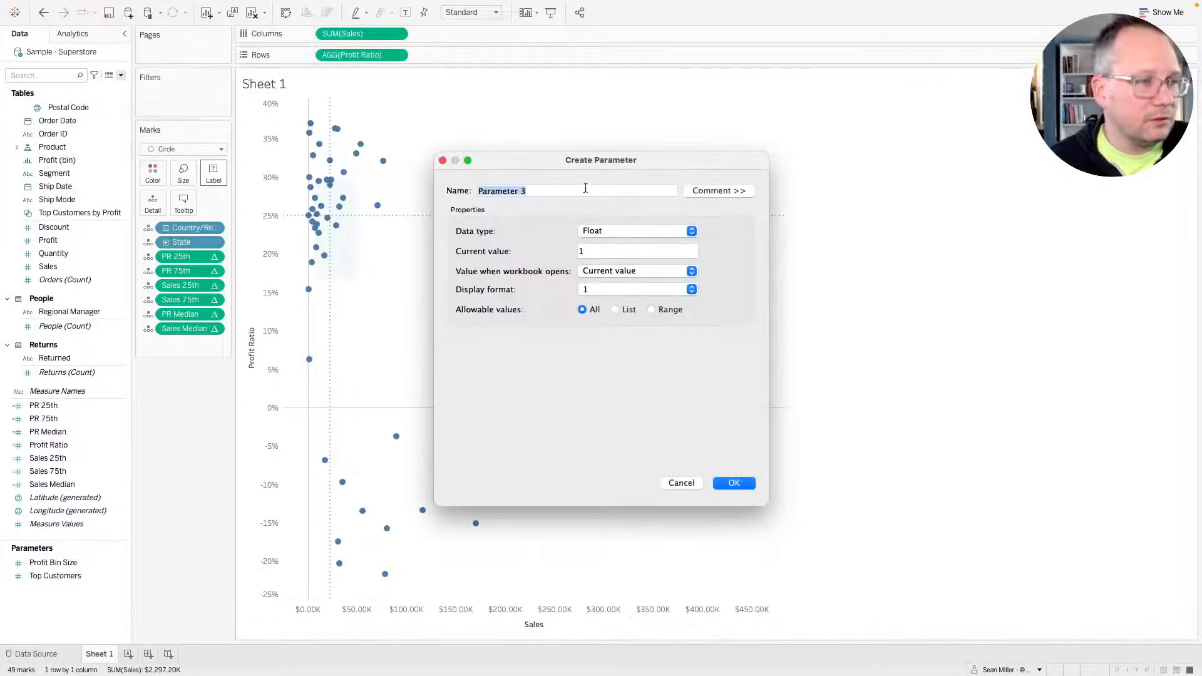
click(627, 231)
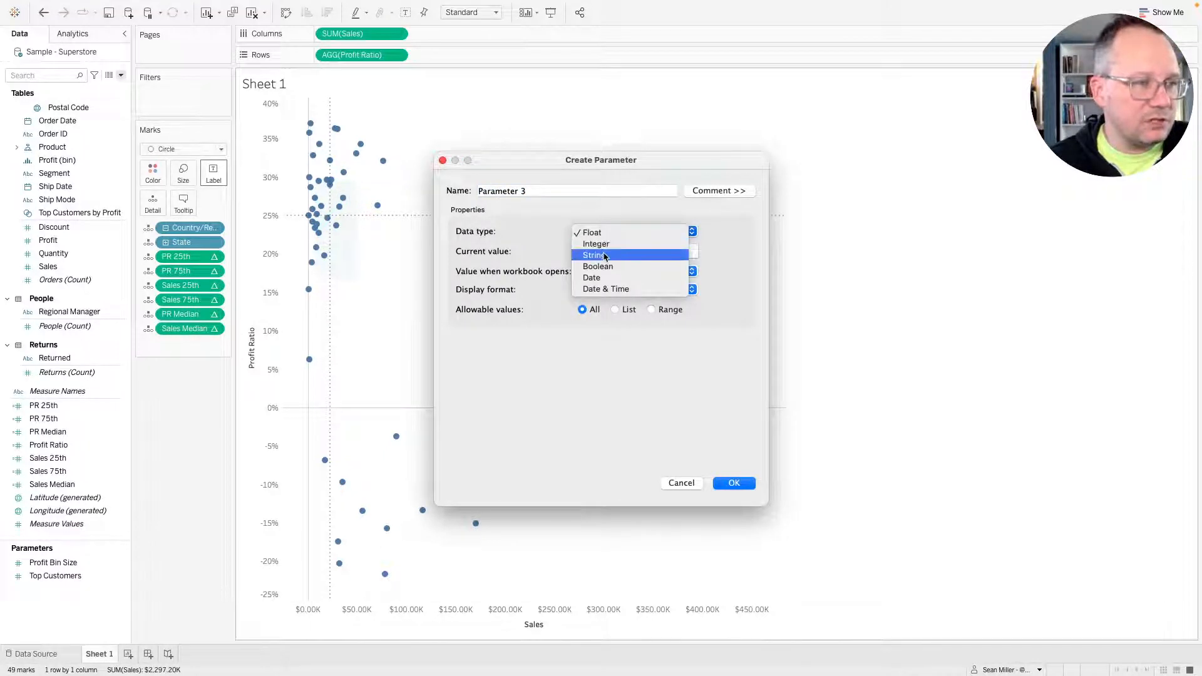
click(626, 256)
click(539, 190)
triple_click(538, 190)
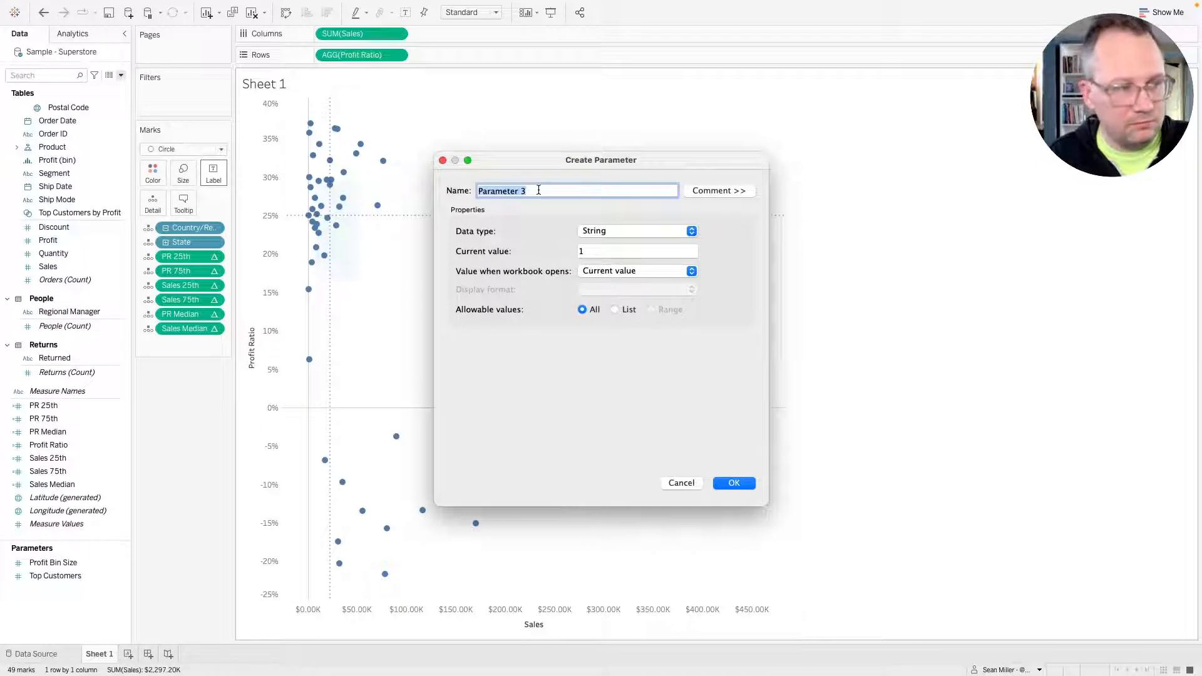
text(prState)
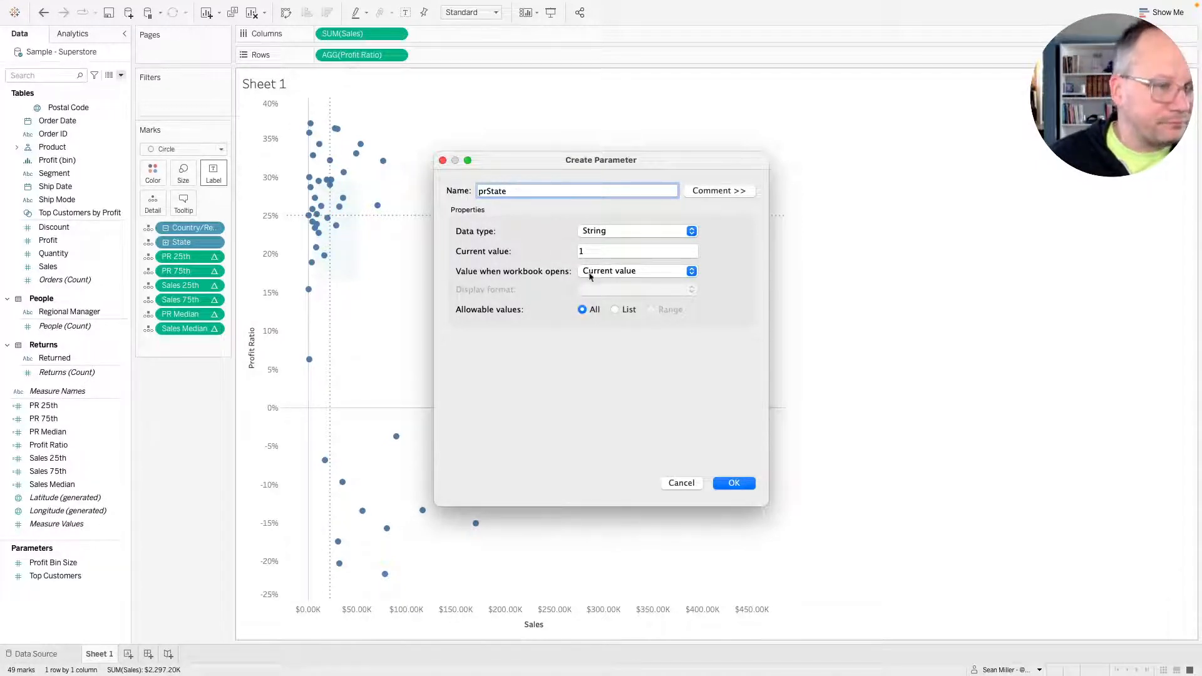
Keep all values allowable for the prState parameter, set its current value to Missouri, and save it.
click(615, 310)
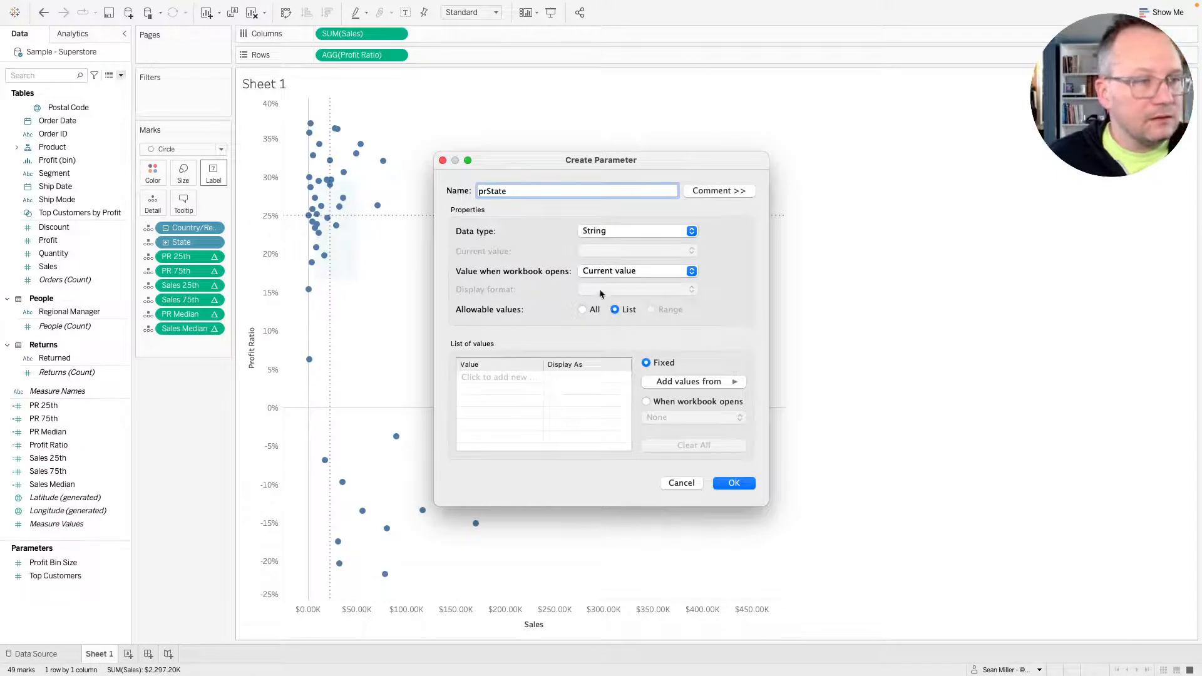
click(581, 310)
click(611, 251)
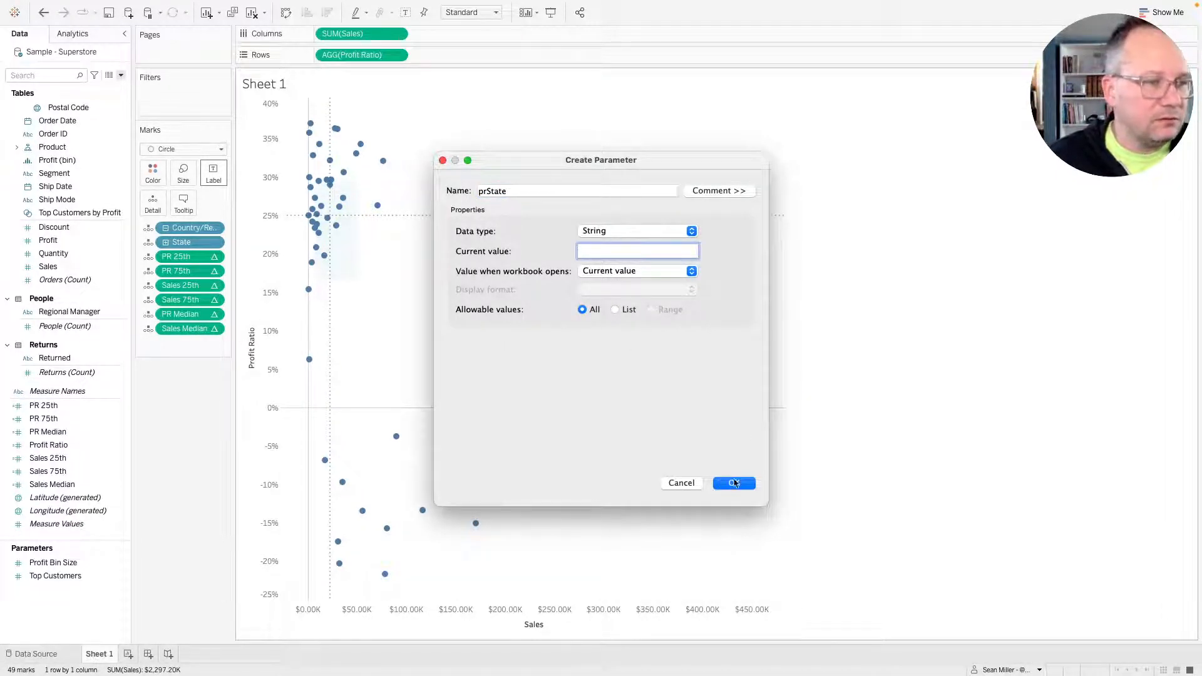
text(Misso)
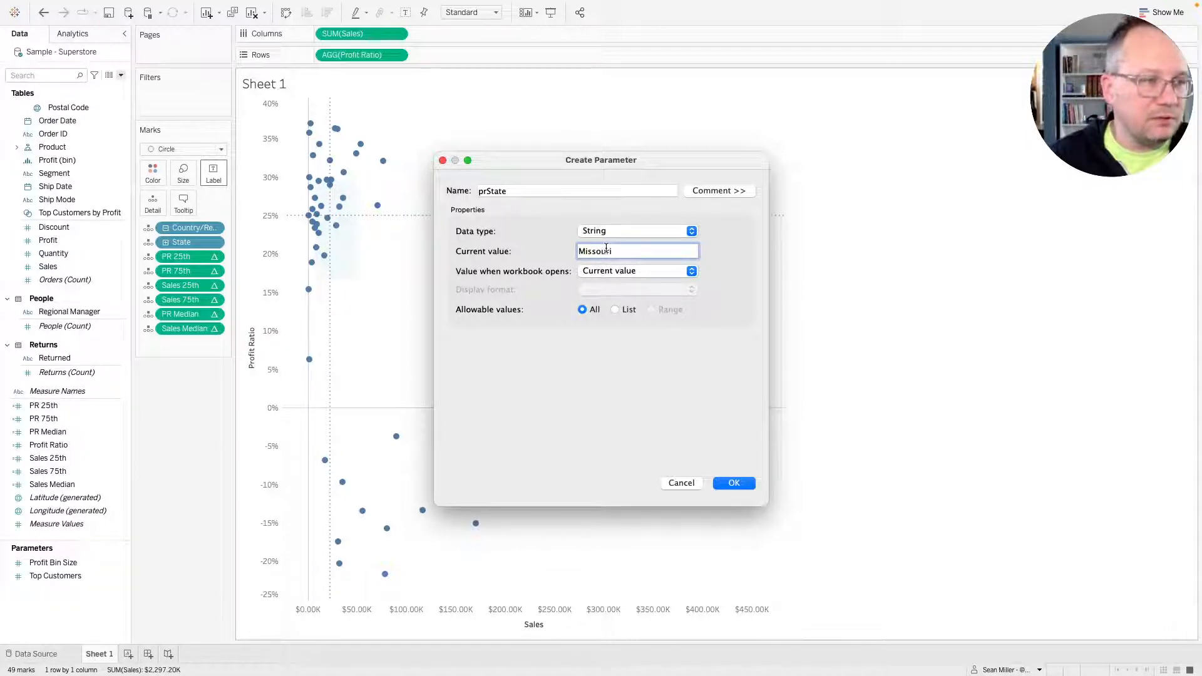
text(uri)
key(Tab)
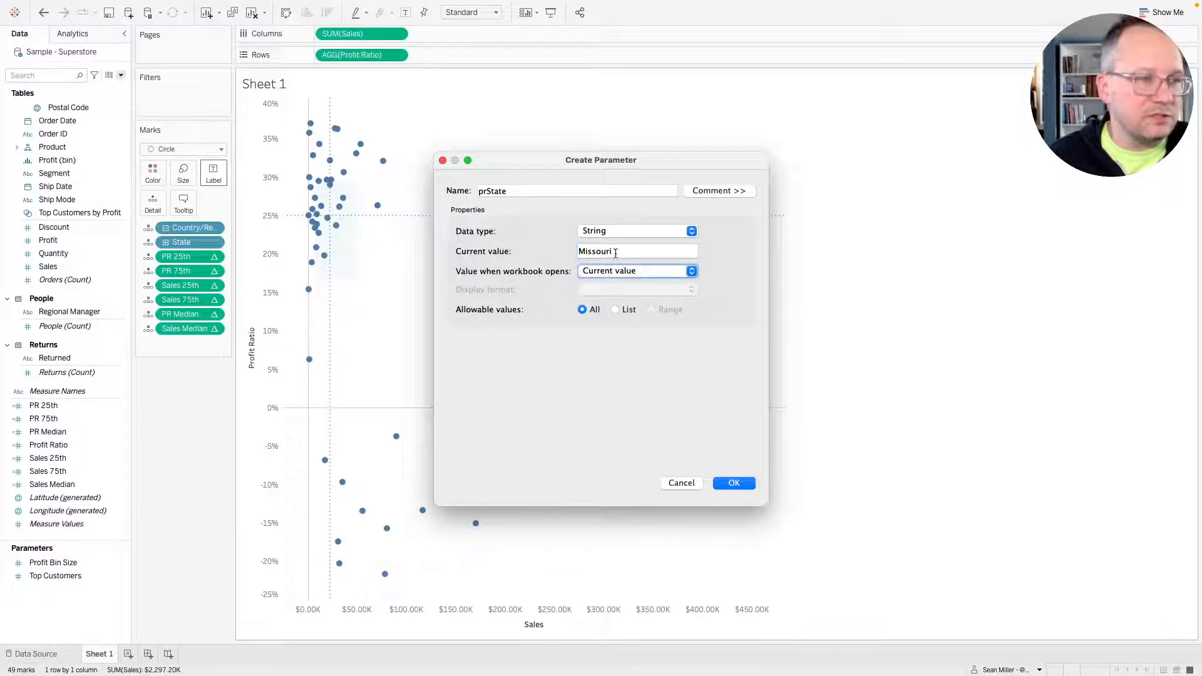
click(733, 483)
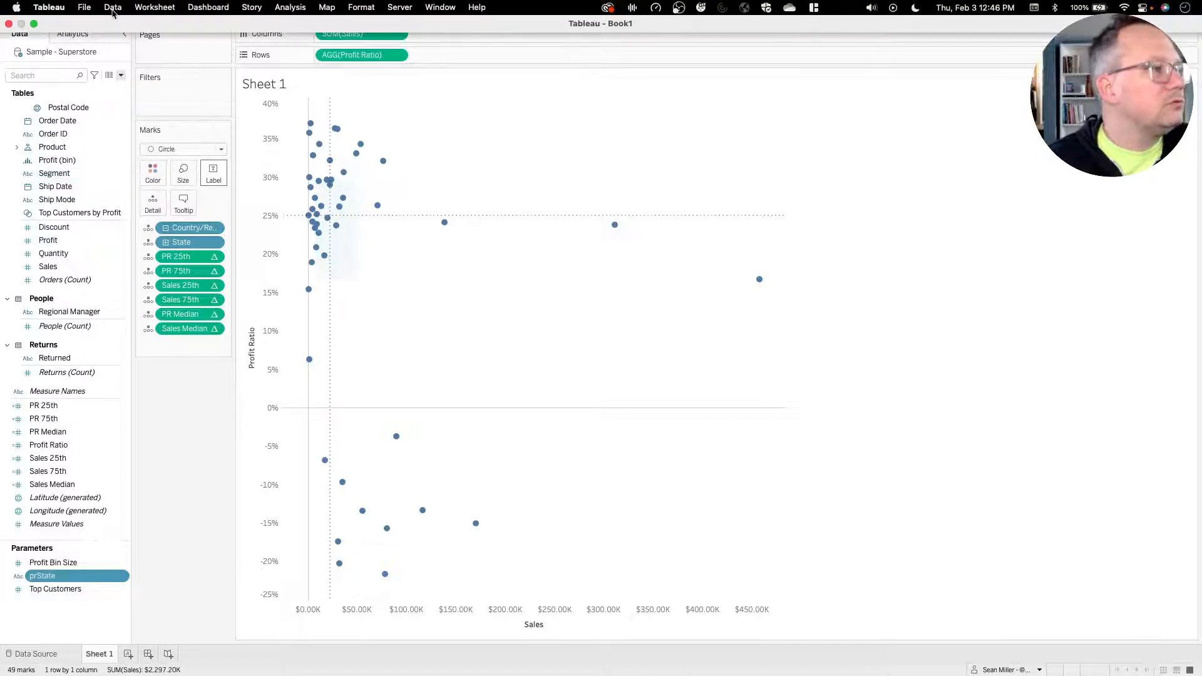
Create a calculated field named "selected State" from the prState parameter, testing whether [prState] = [State].
right_click(54, 584)
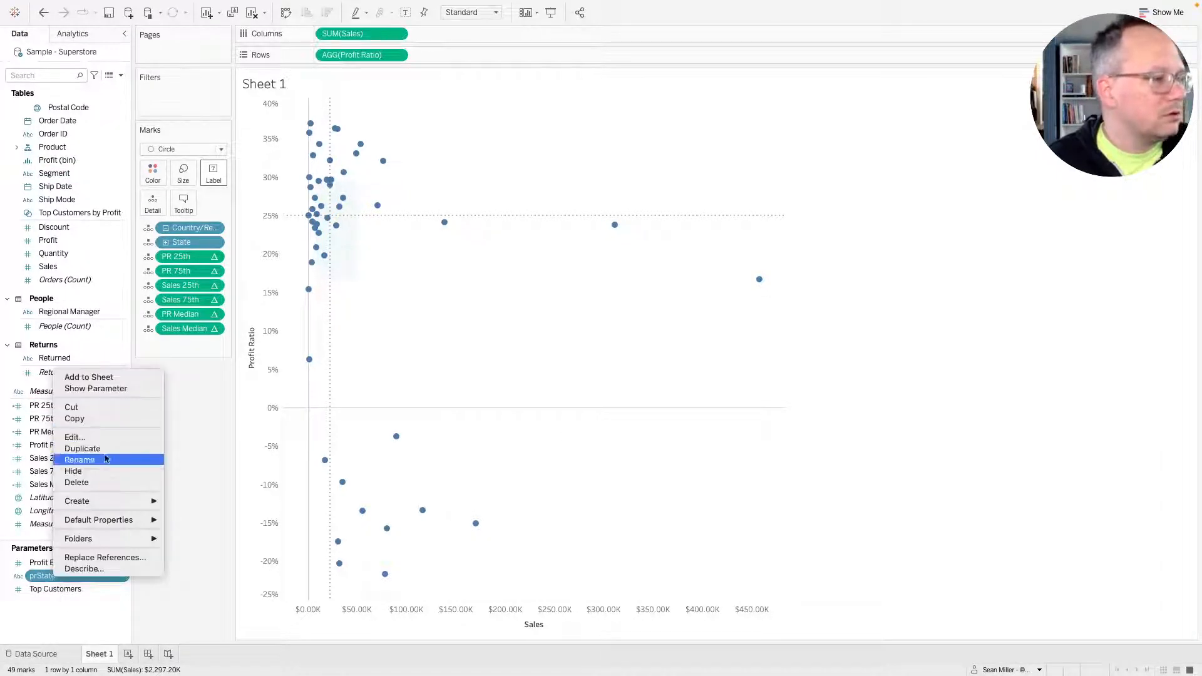
mouse_move(116, 503)
click(206, 504)
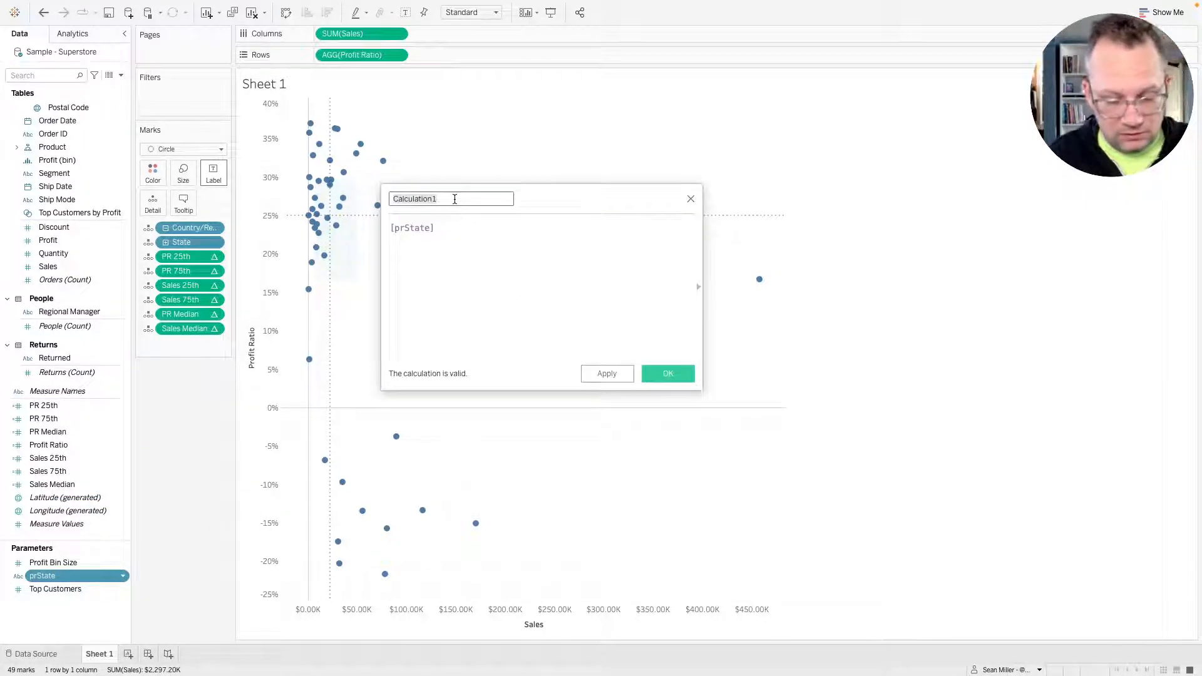
text(state)
key(BackSpace)
text(e)
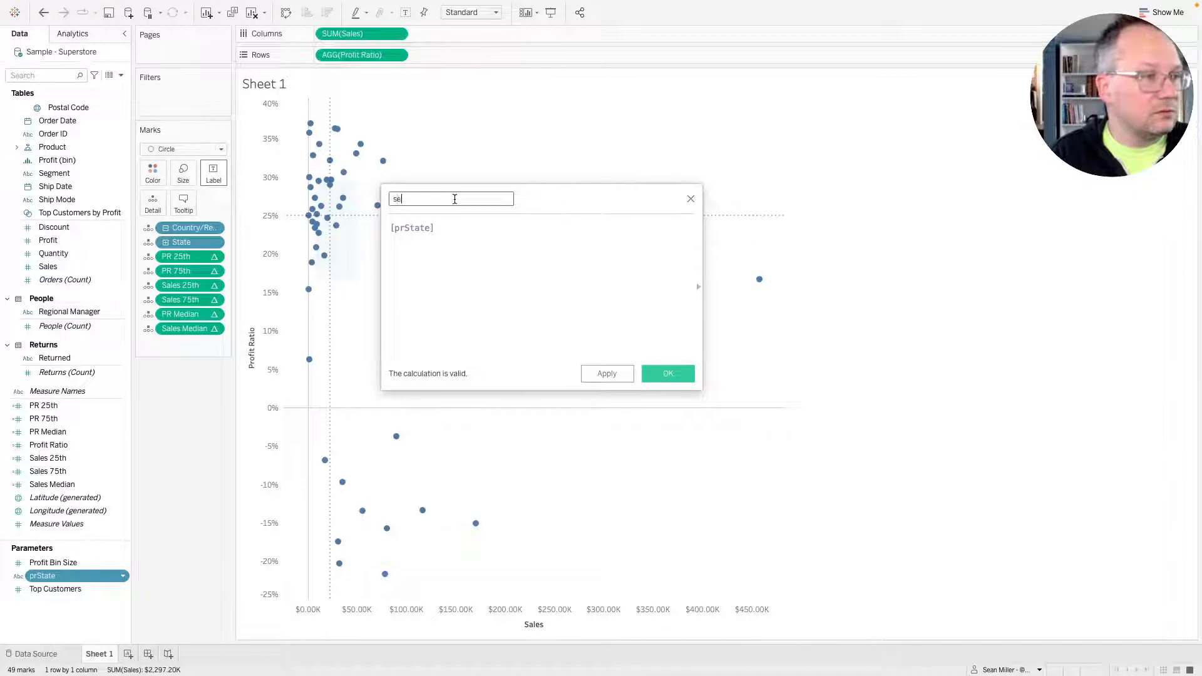
text(lected State)
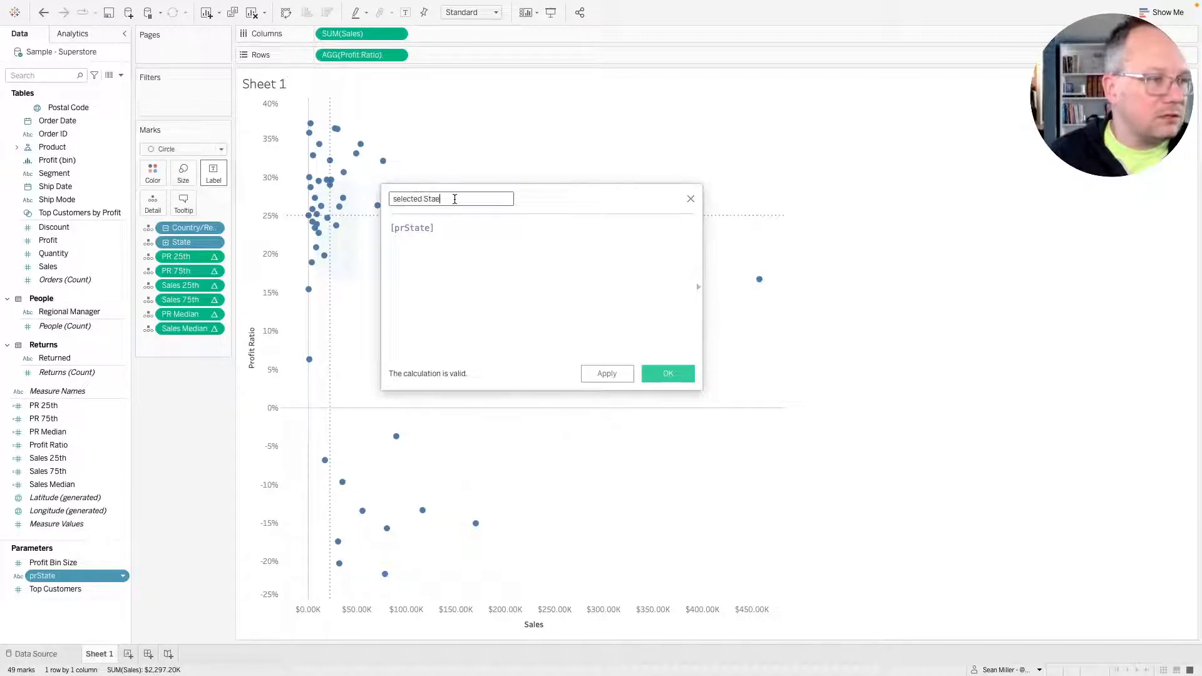
click(392, 225)
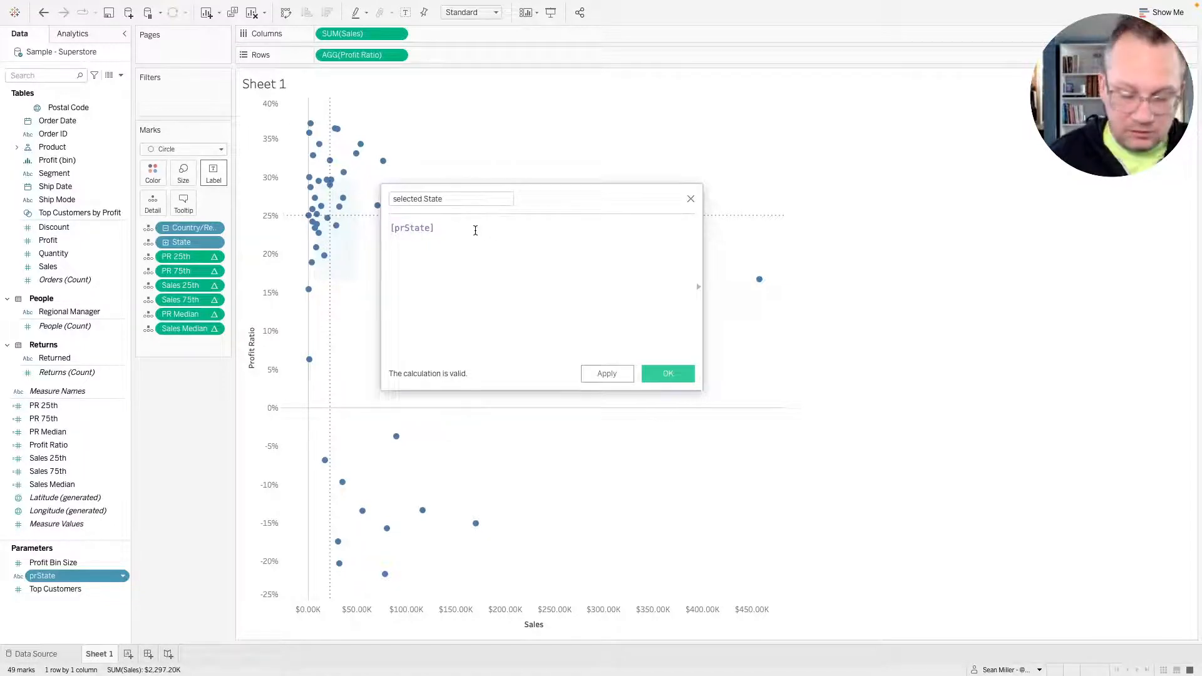
text(= state)
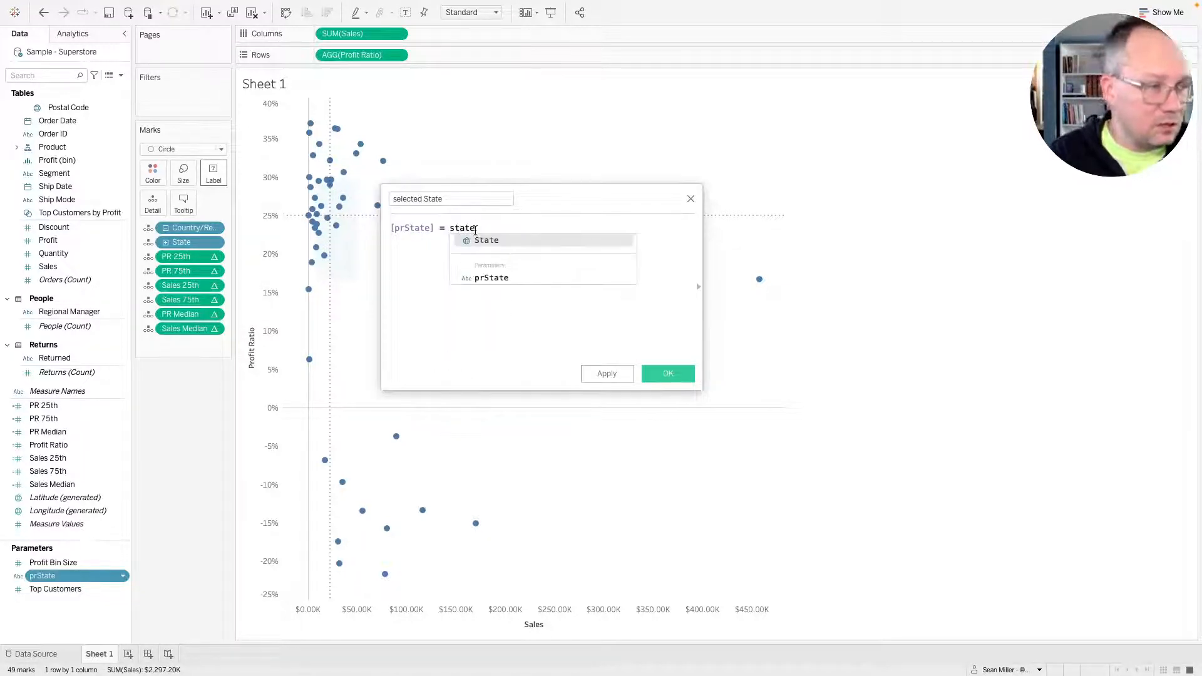
click(486, 241)
click(668, 374)
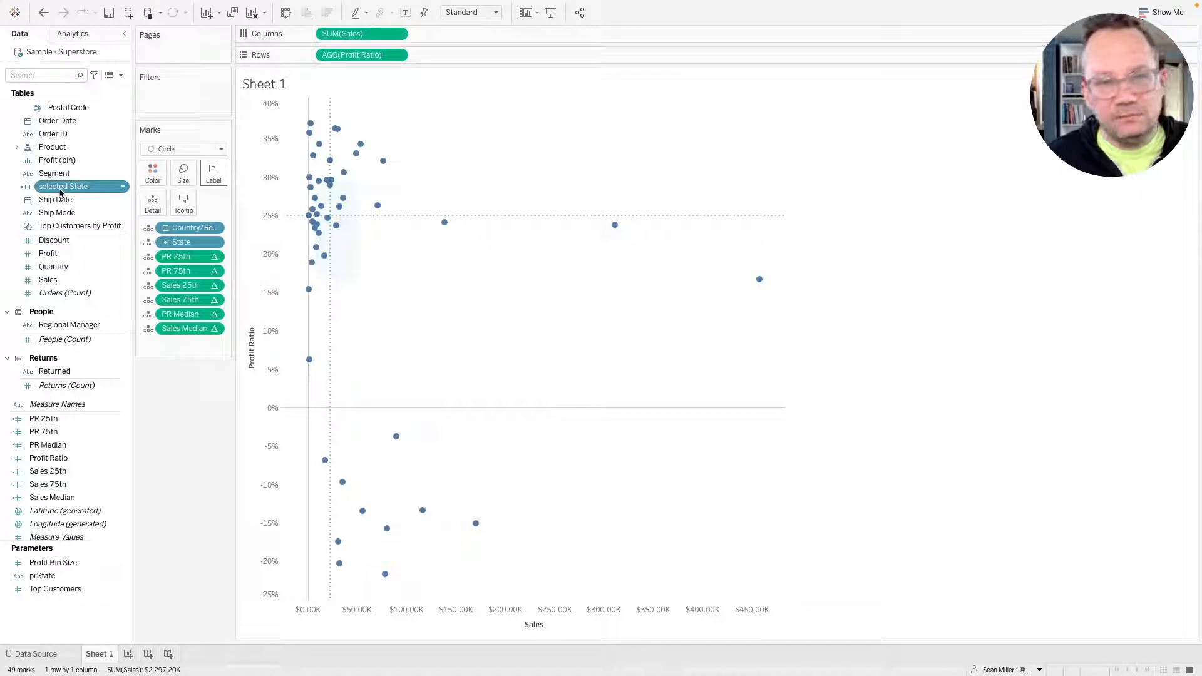
Size the marks by selected State, and check the selected mark's size in the reference dashboard in the browser.
drag(60, 191, 182, 180)
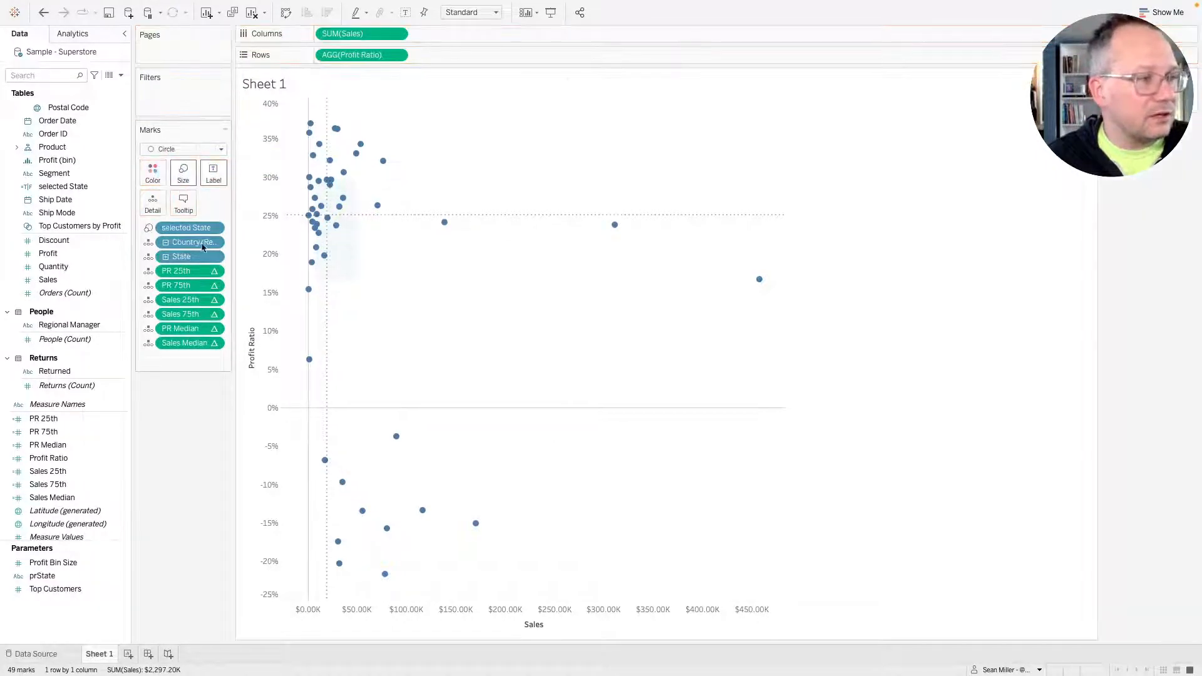
key(ctrl+Right)
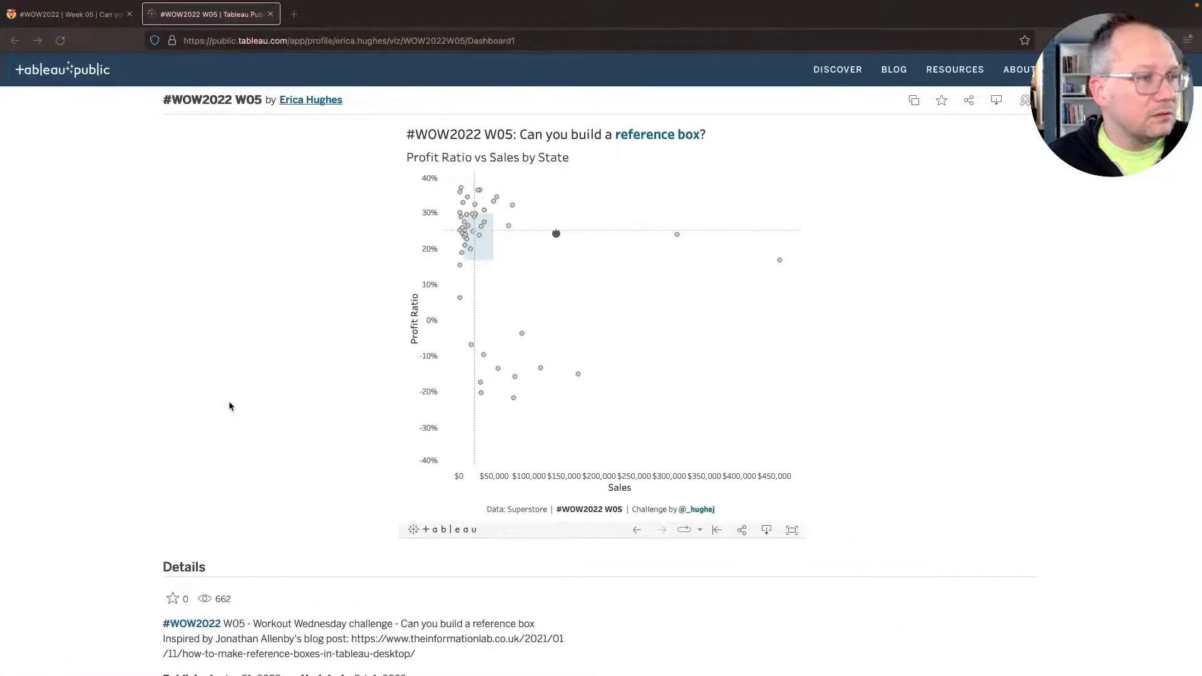
key(ctrl+Left)
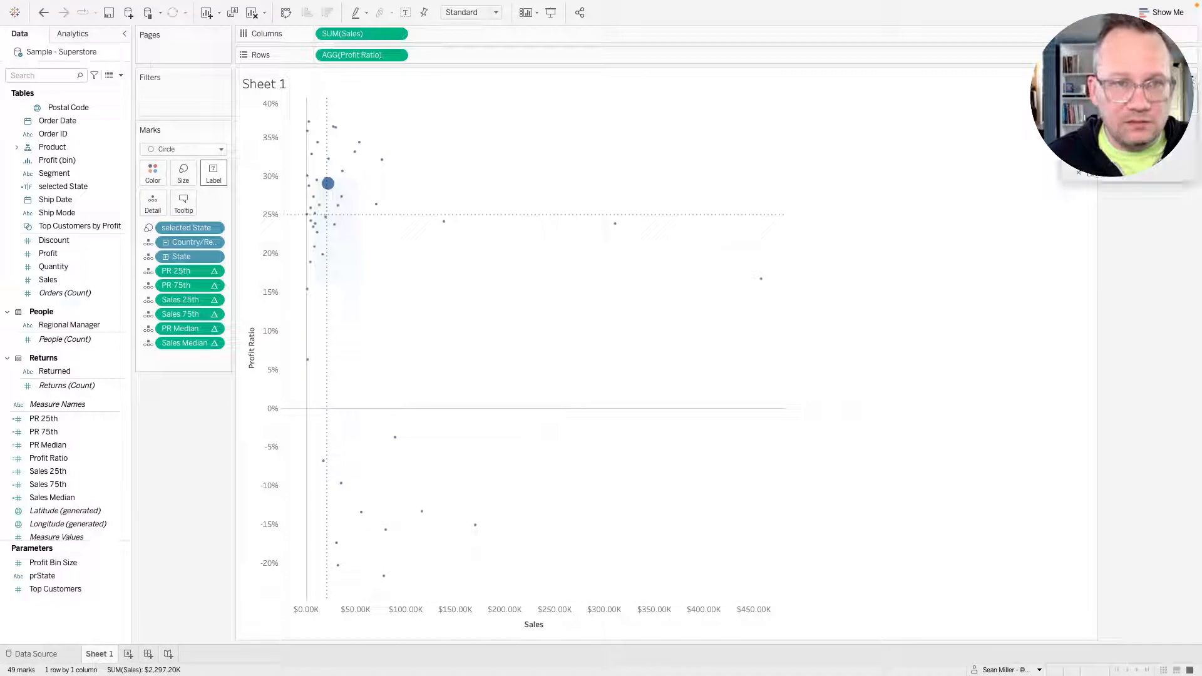
Narrow the mark size range for selected State so the False circles are only somewhat smaller than the True circle.
click(1169, 89)
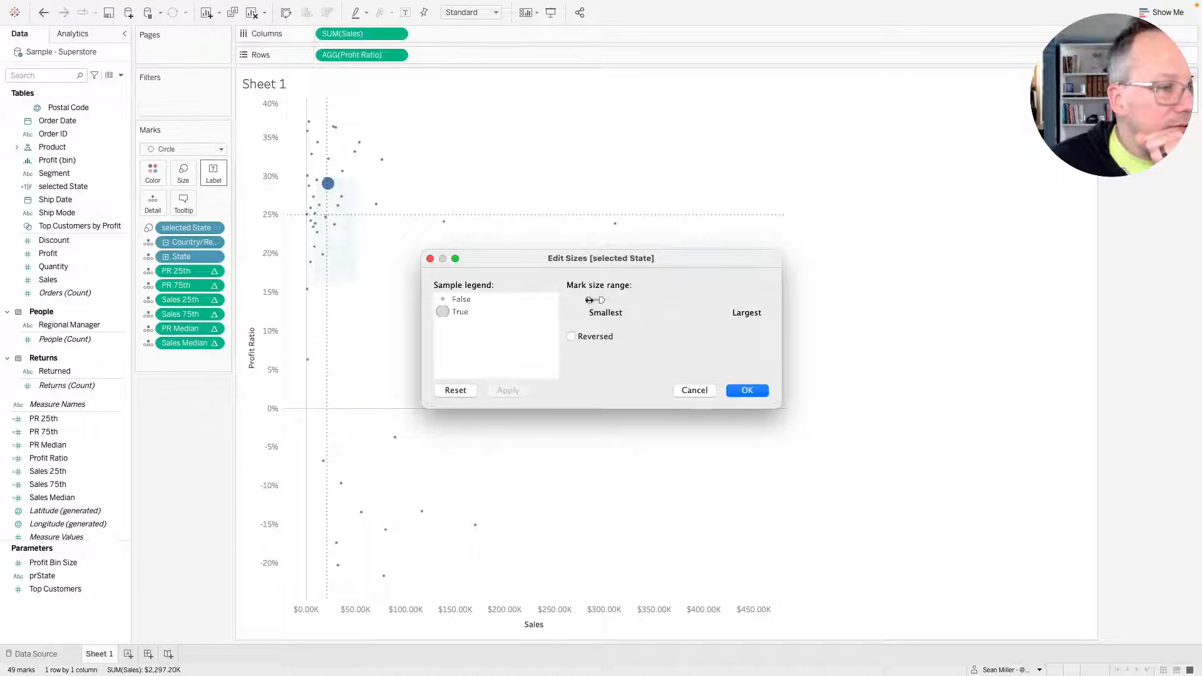
drag(590, 300, 592, 300)
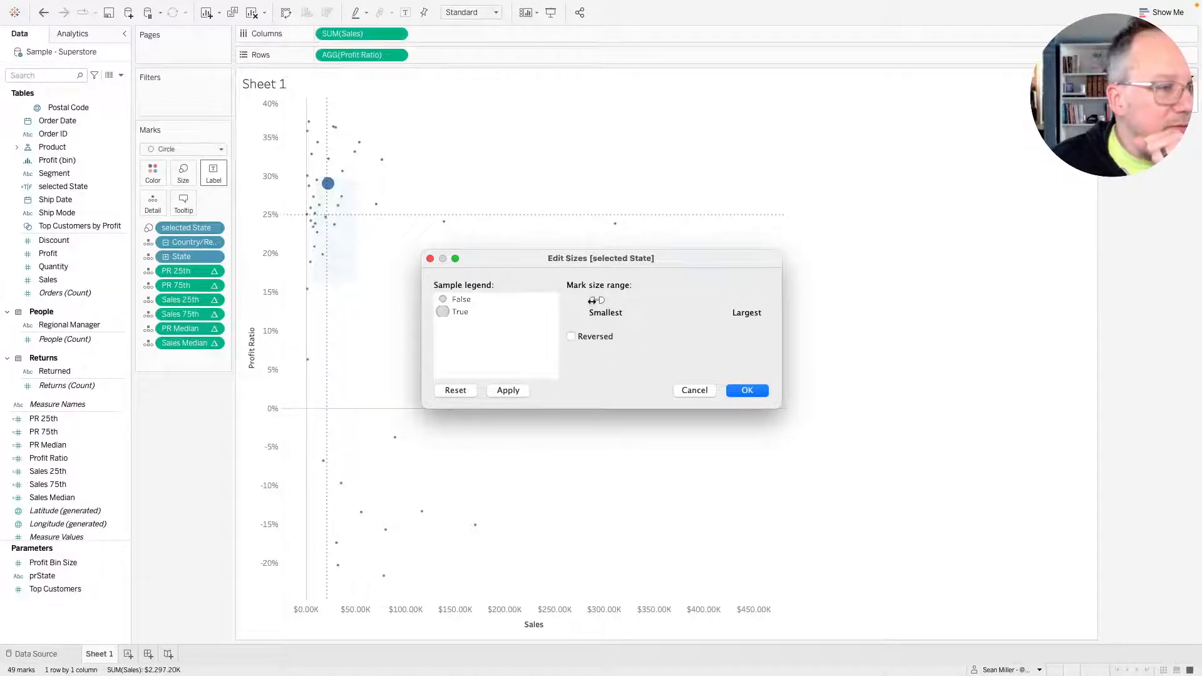
drag(600, 301, 598, 301)
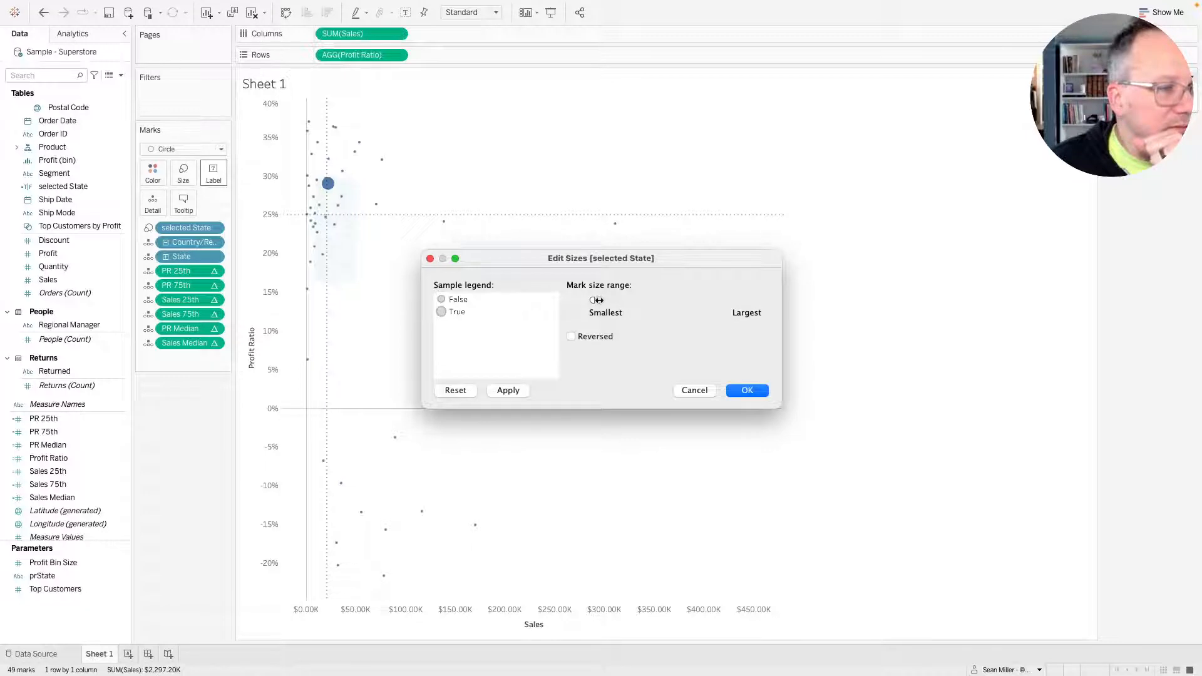
click(507, 390)
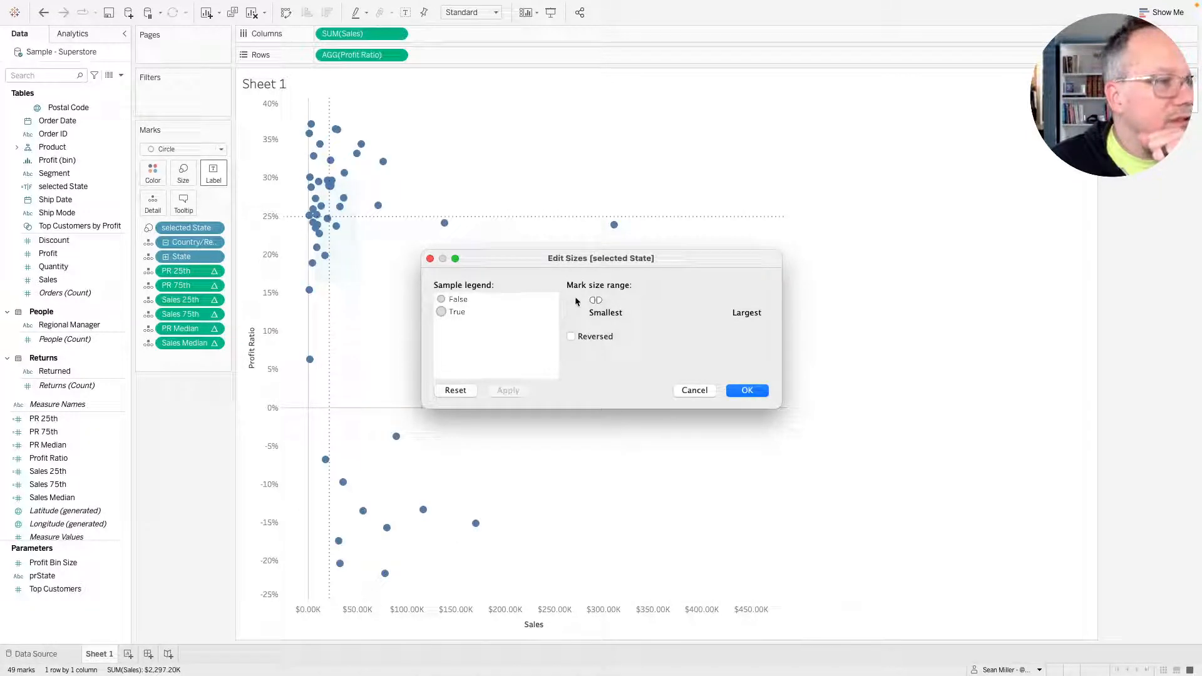
drag(591, 300, 589, 301)
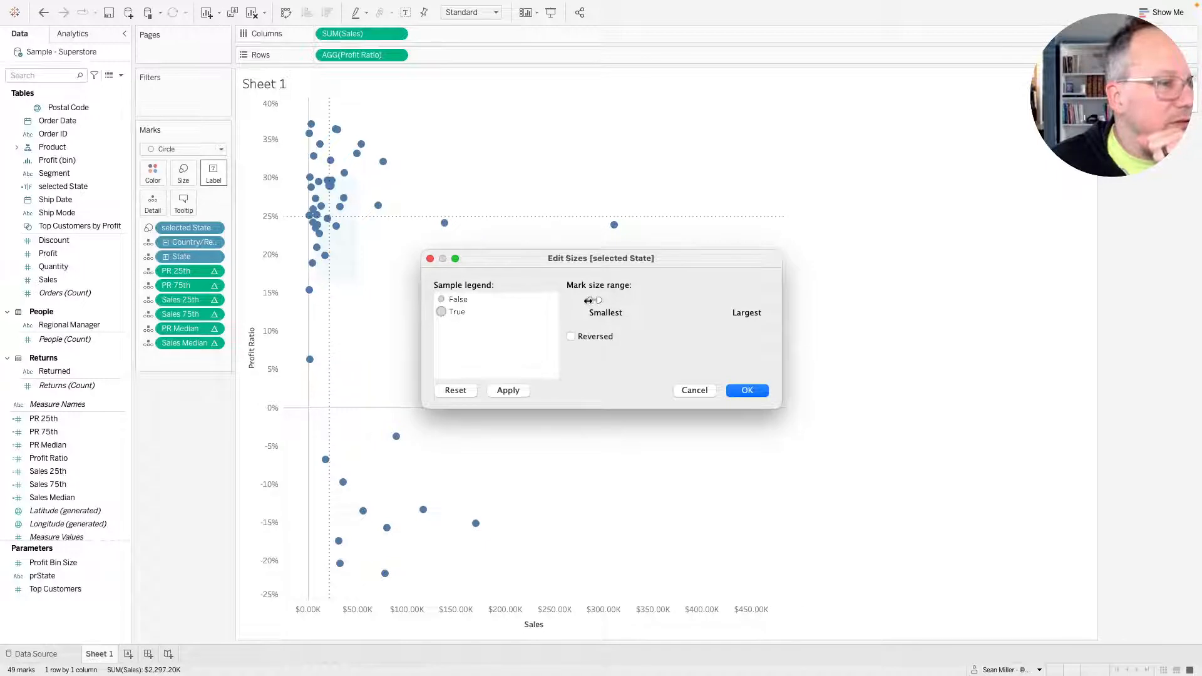
click(501, 391)
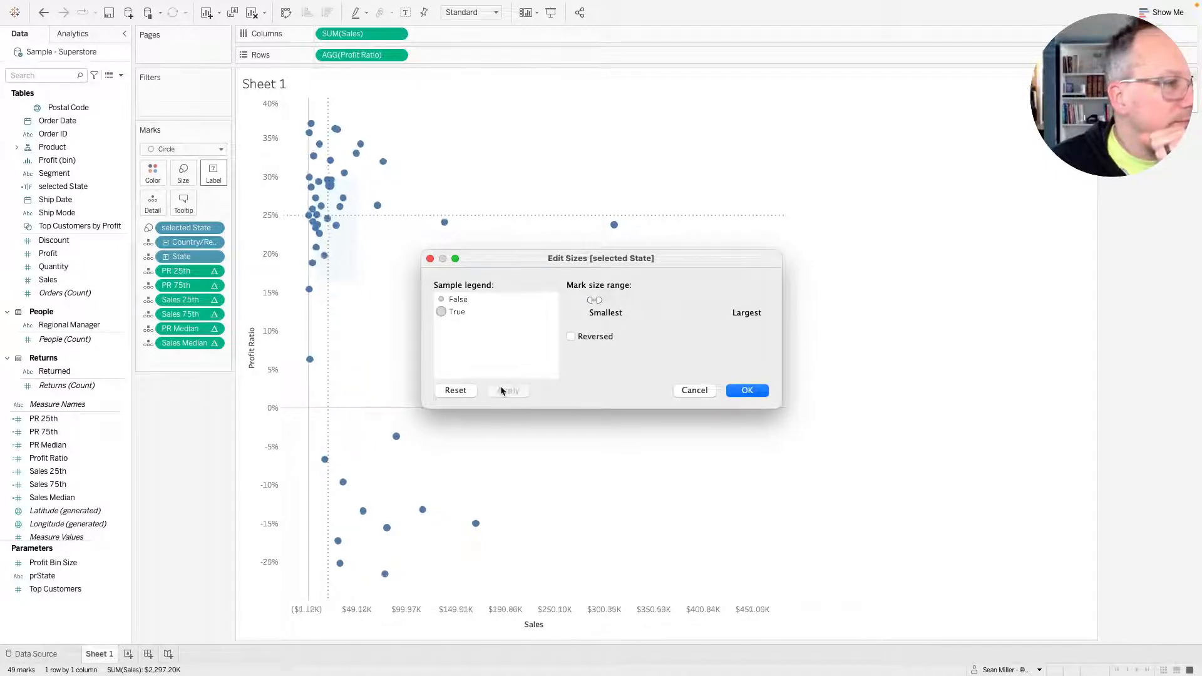
click(749, 391)
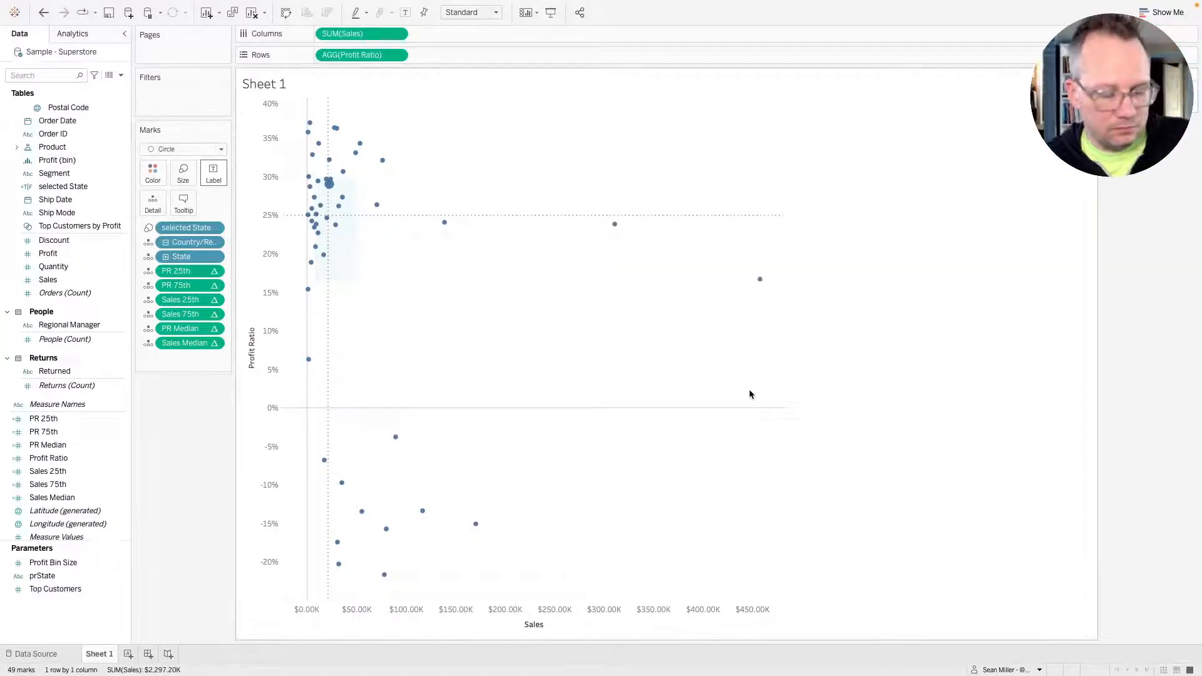
Check the reference dashboard's mark colors, also color the marks by selected State, and inspect the highlighted mark's tooltip.
key(ctrl+Right)
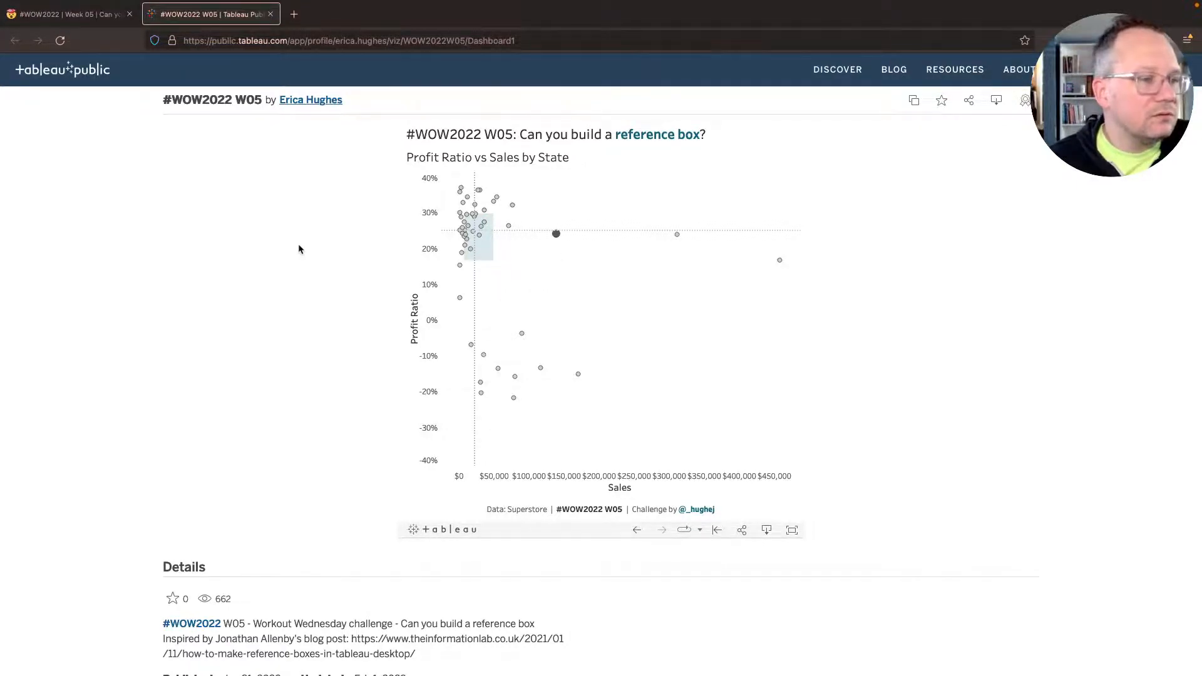
key(ctrl+Left)
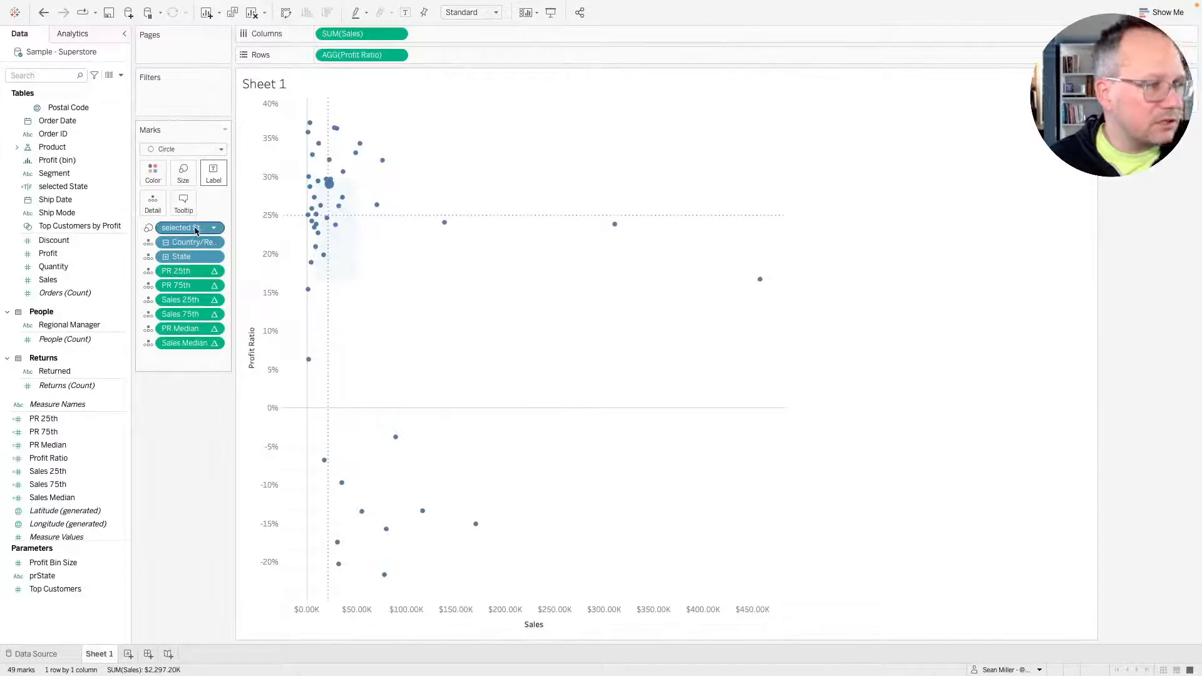
drag(196, 231, 159, 177)
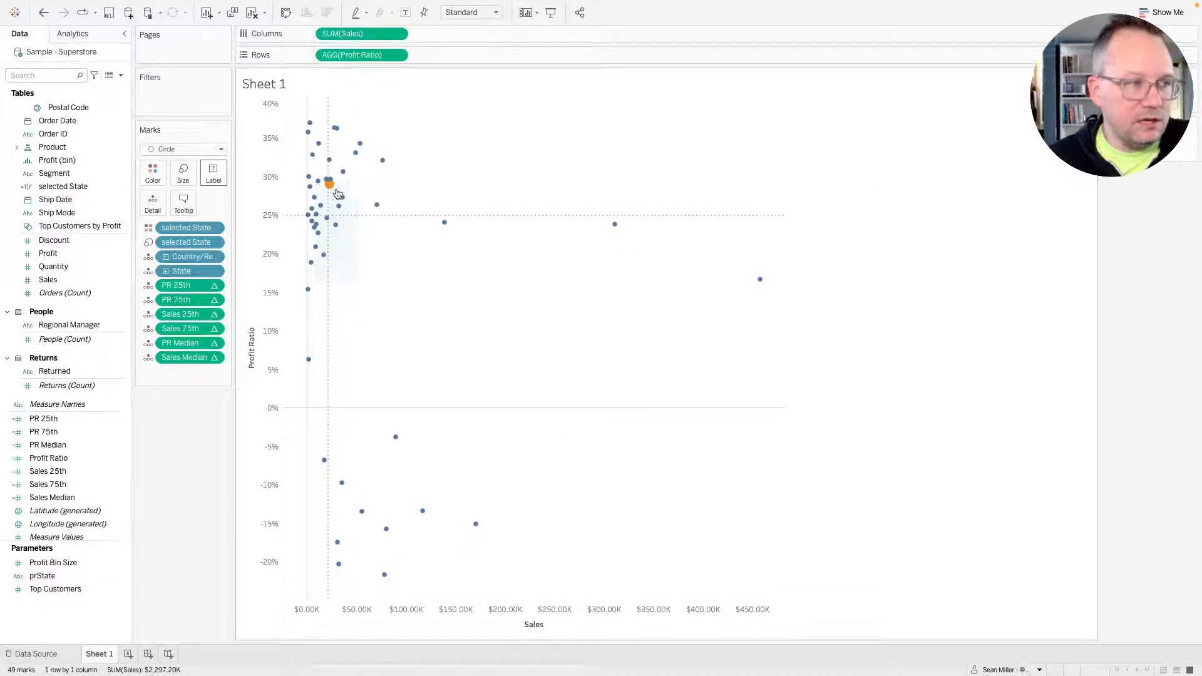
mouse_move(330, 186)
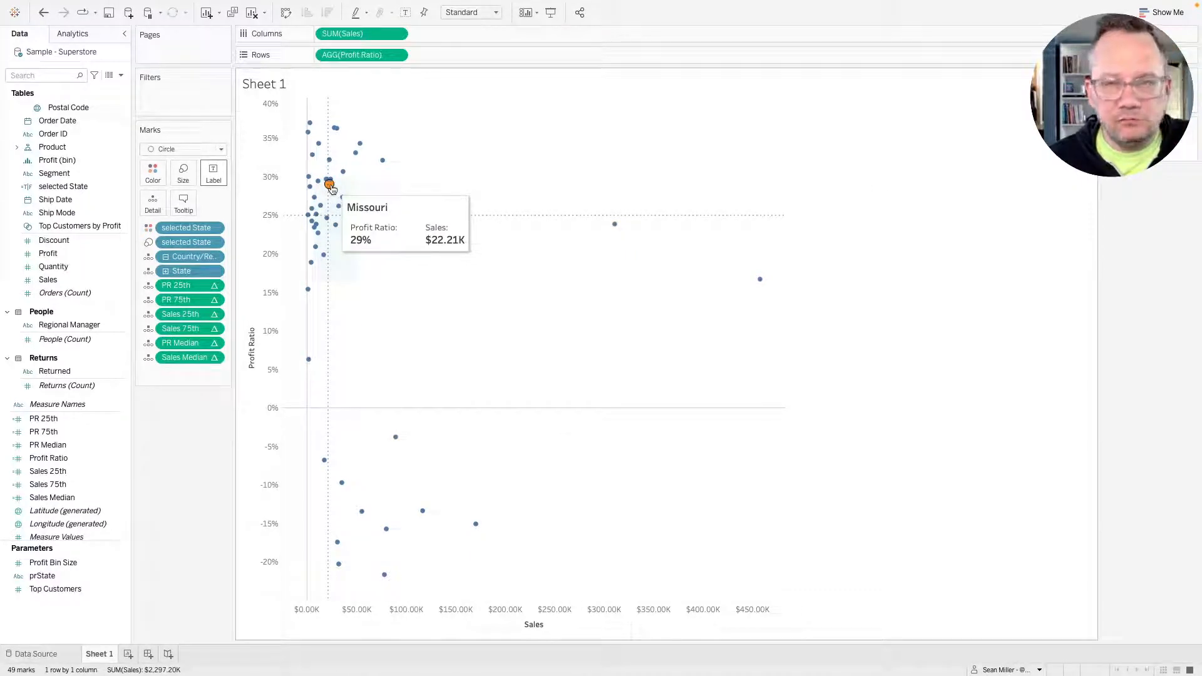
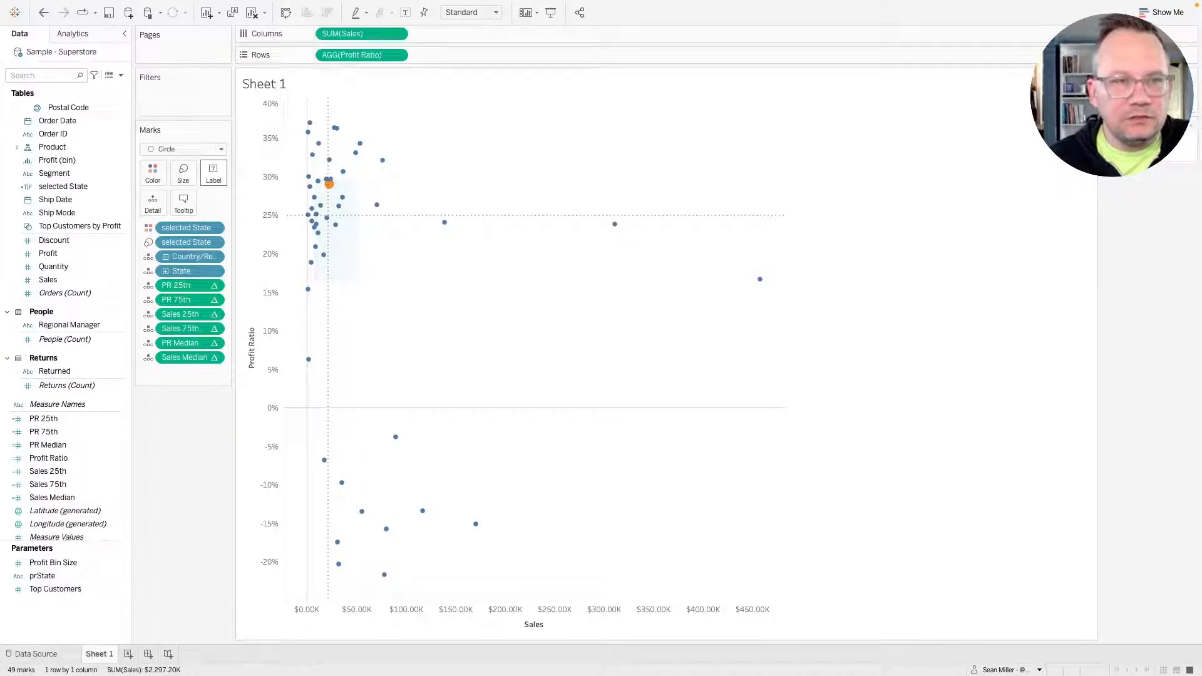
Reorder the selected State color legend so that True comes before False.
click(1192, 127)
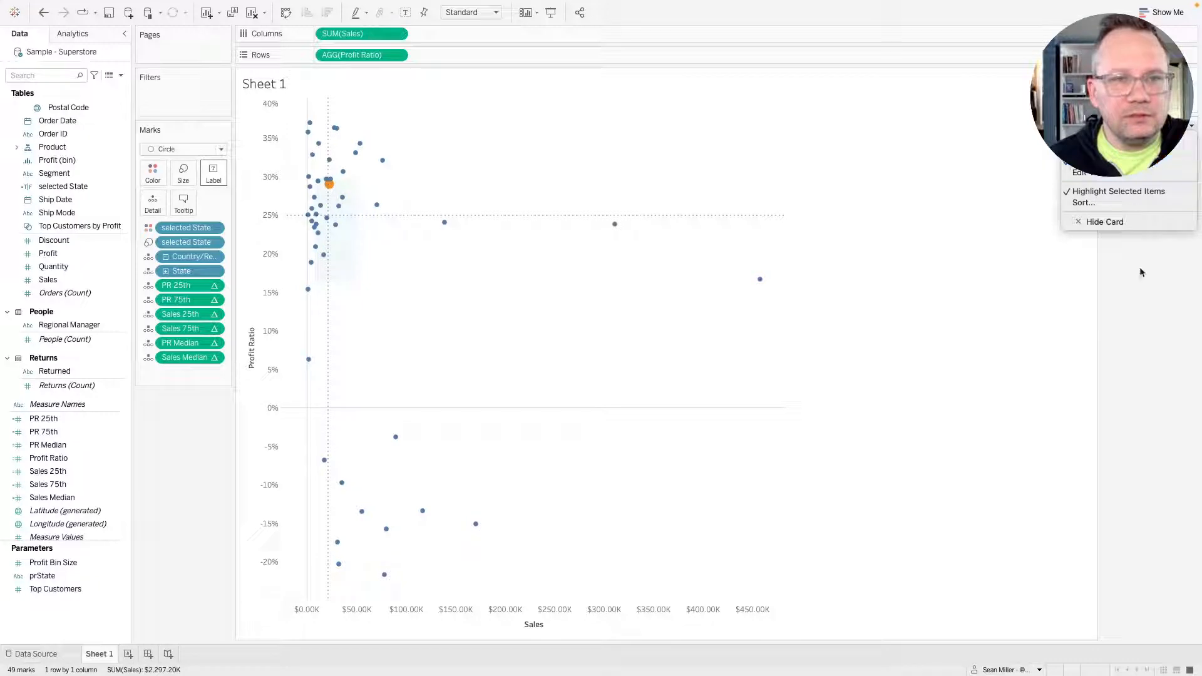
click(1105, 222)
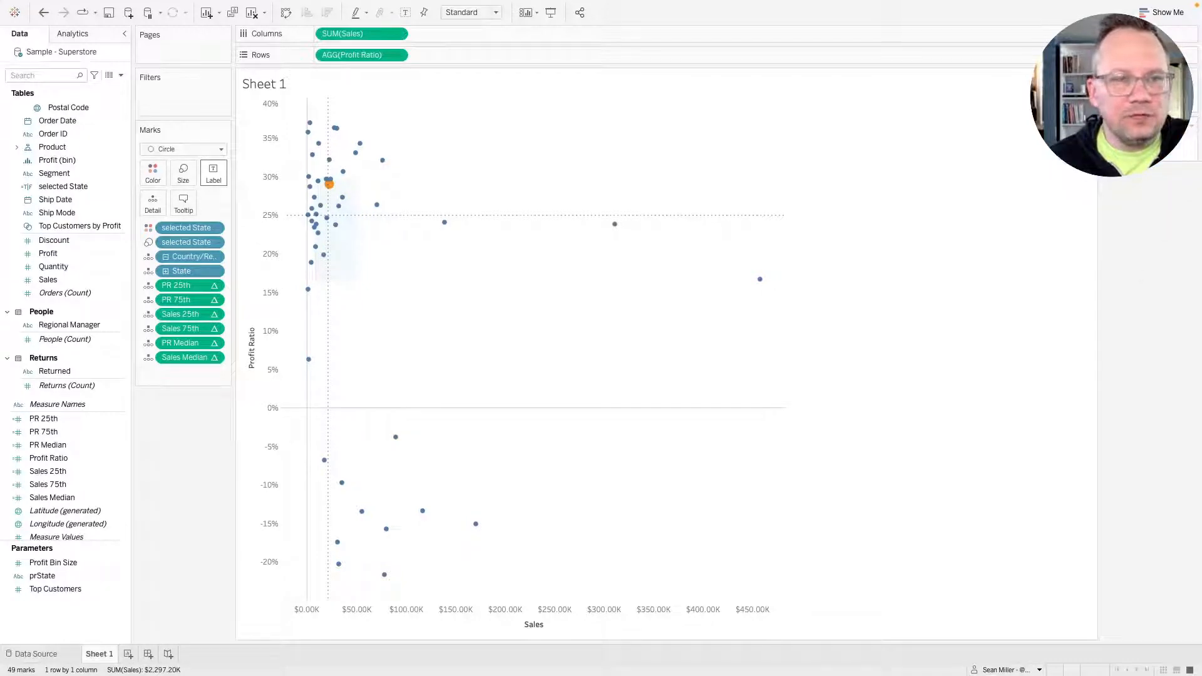
click(1128, 151)
drag(1128, 152, 1128, 137)
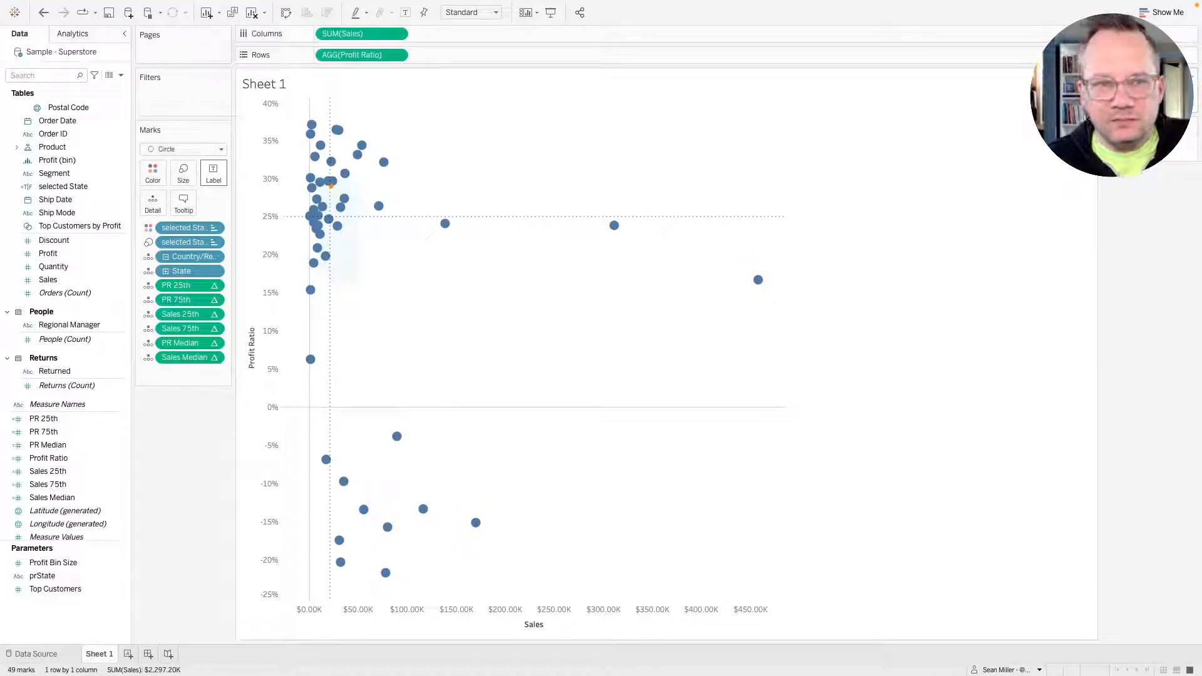
Reverse the mark size range for selected State so that True gets the larger circle and False the smaller ones.
click(1193, 78)
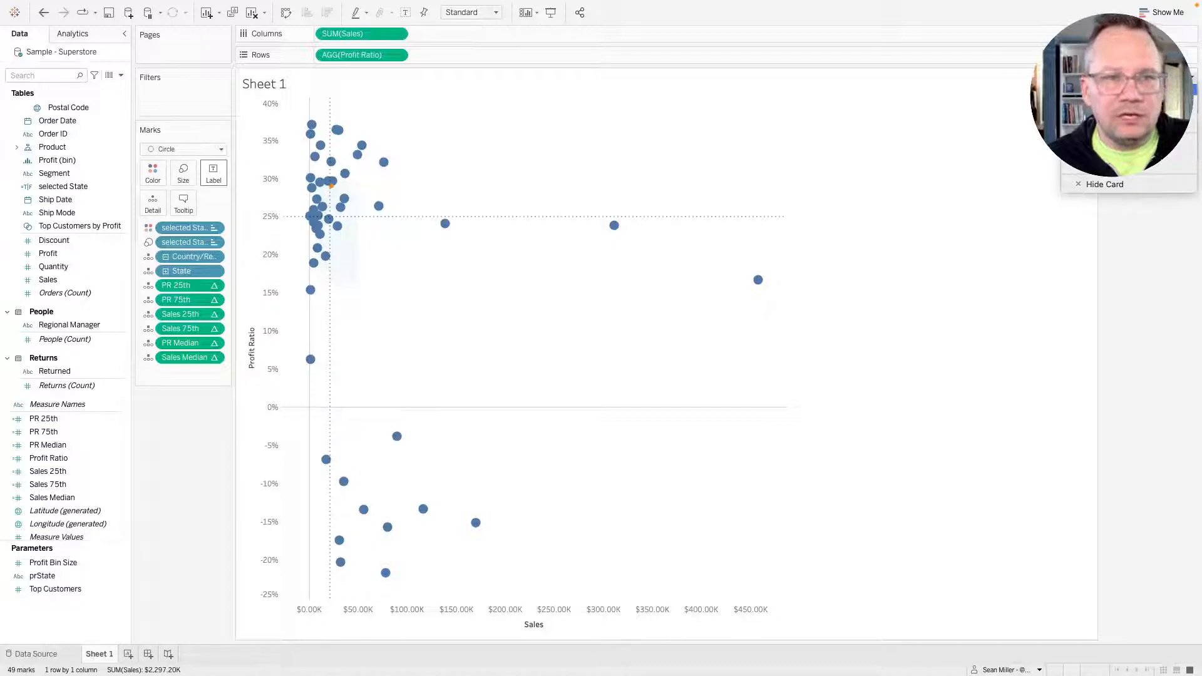
click(1103, 169)
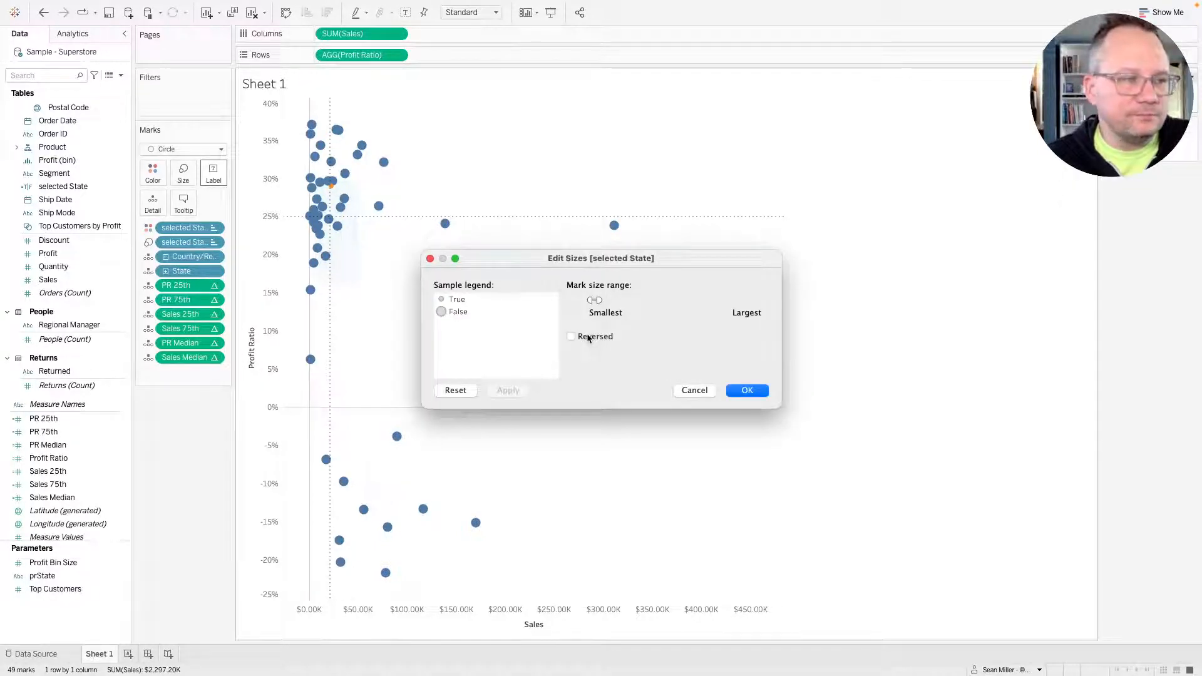
click(588, 338)
click(516, 391)
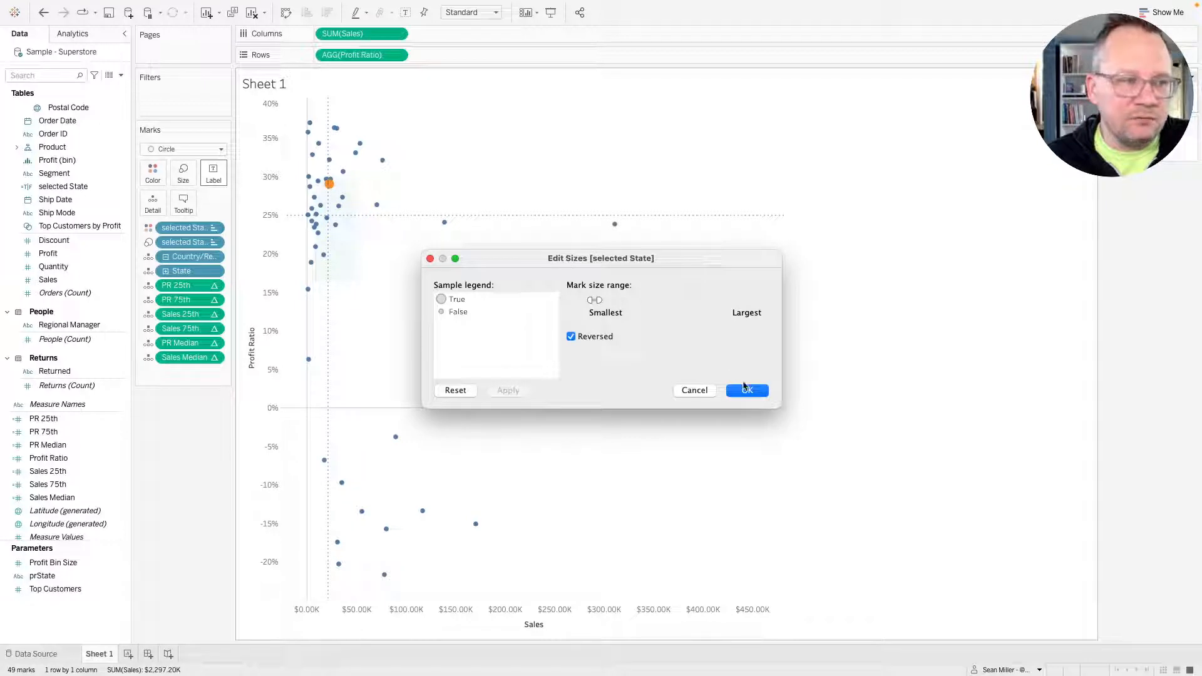
click(698, 388)
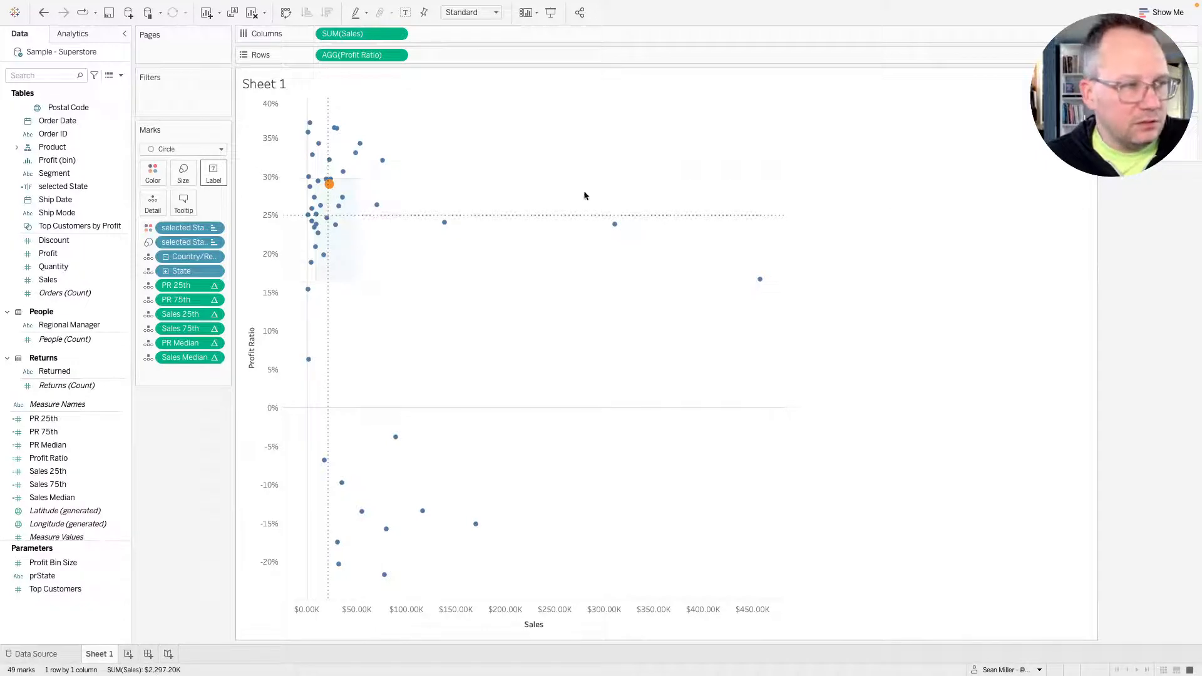
Check the manual sort order of the selected State field that colors the marks.
click(215, 228)
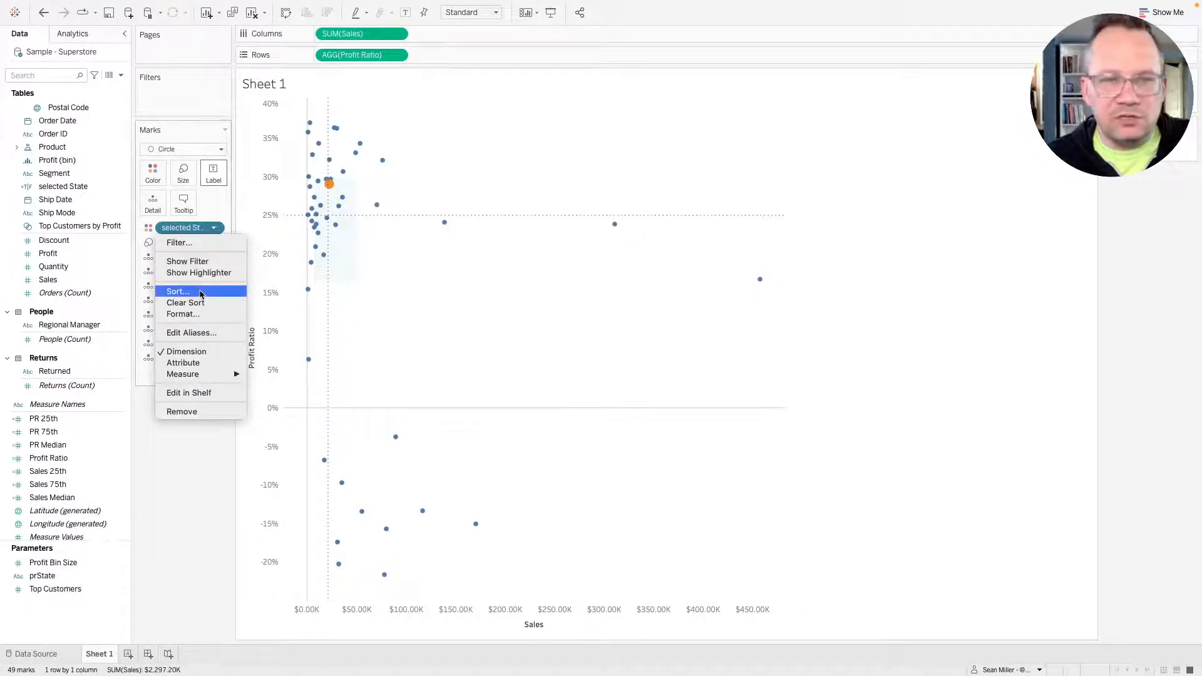
click(200, 292)
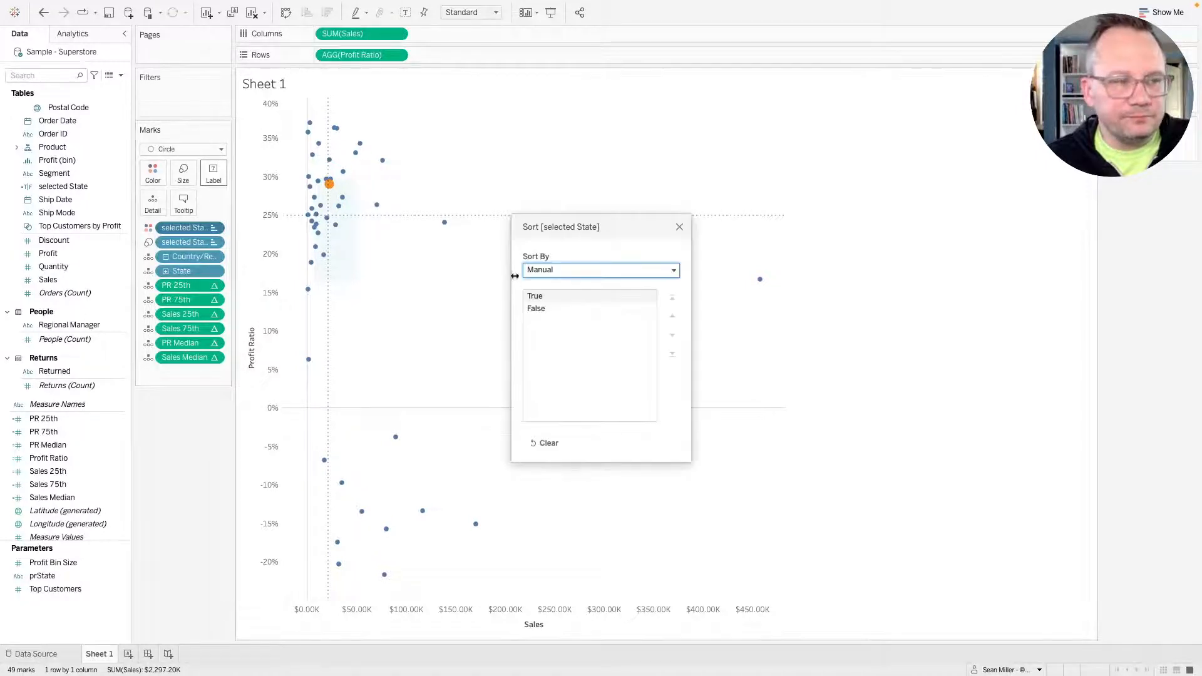
click(679, 228)
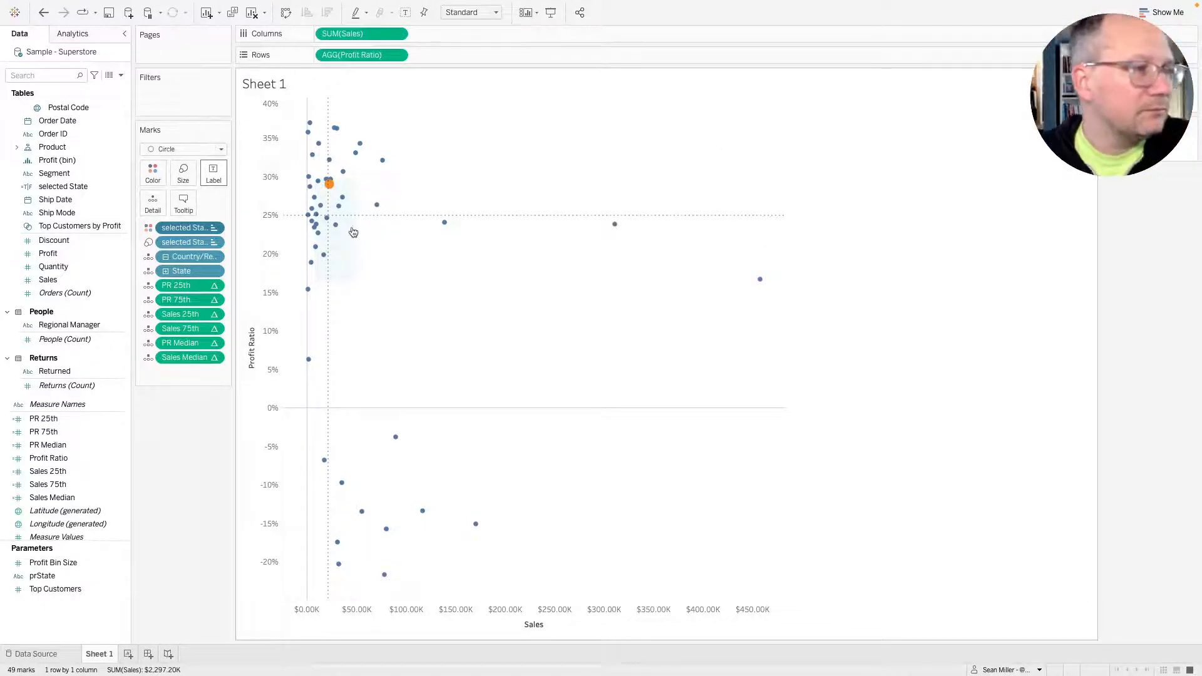
Open the custom fill color of the Profit Ratio reference band and copy the box colour #f2f9f9 from the challenge requirements in the browser.
mouse_move(334, 190)
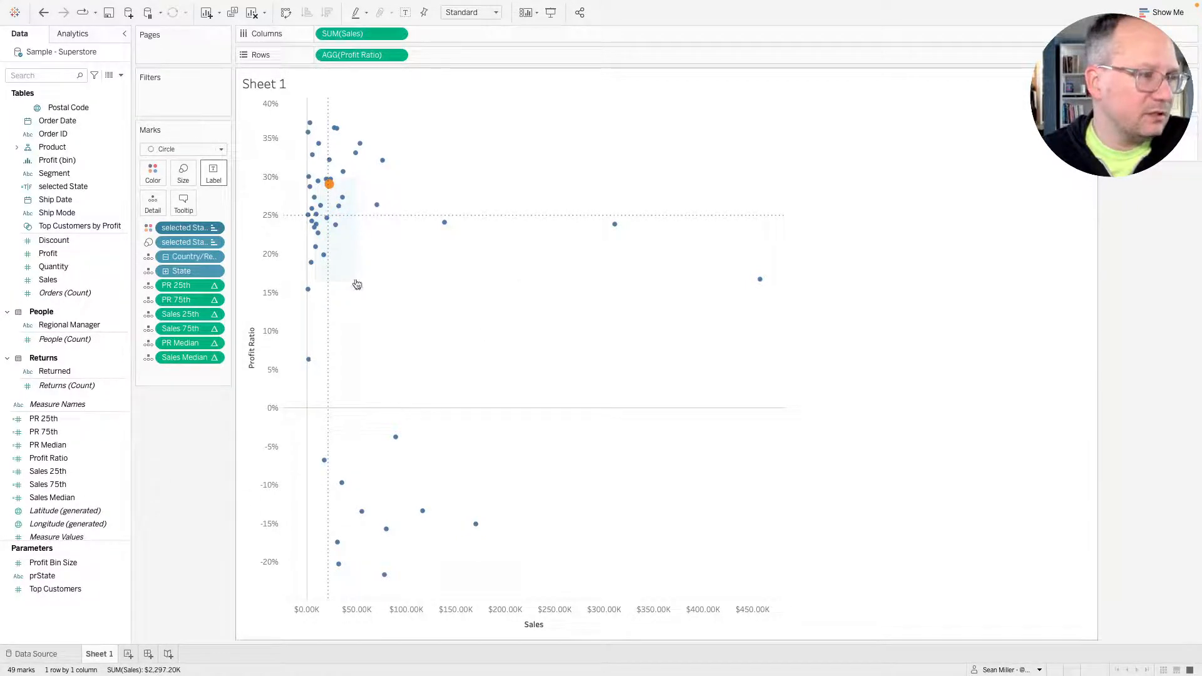
click(354, 251)
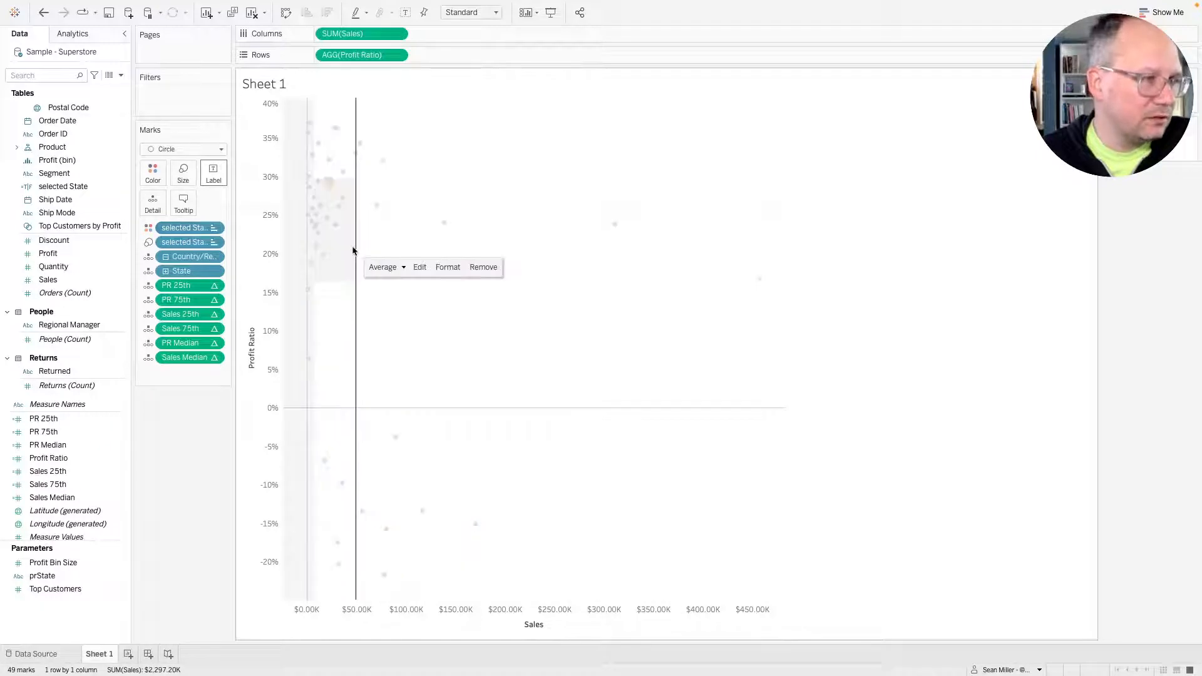
key(Delete)
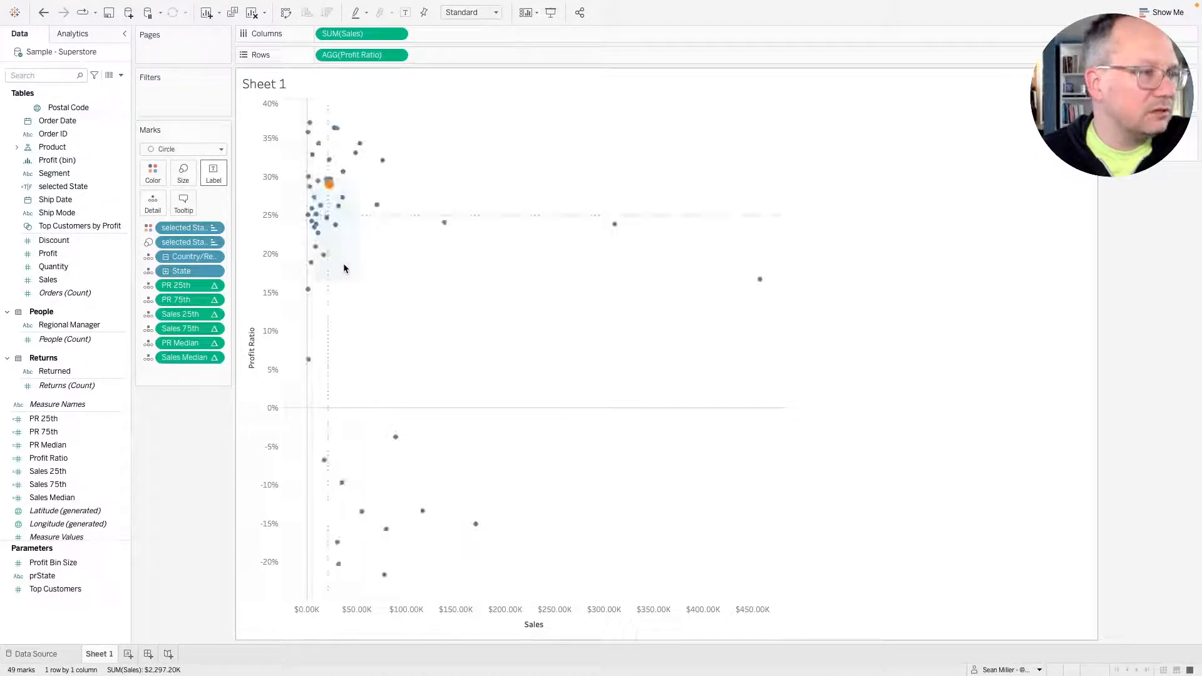
click(342, 285)
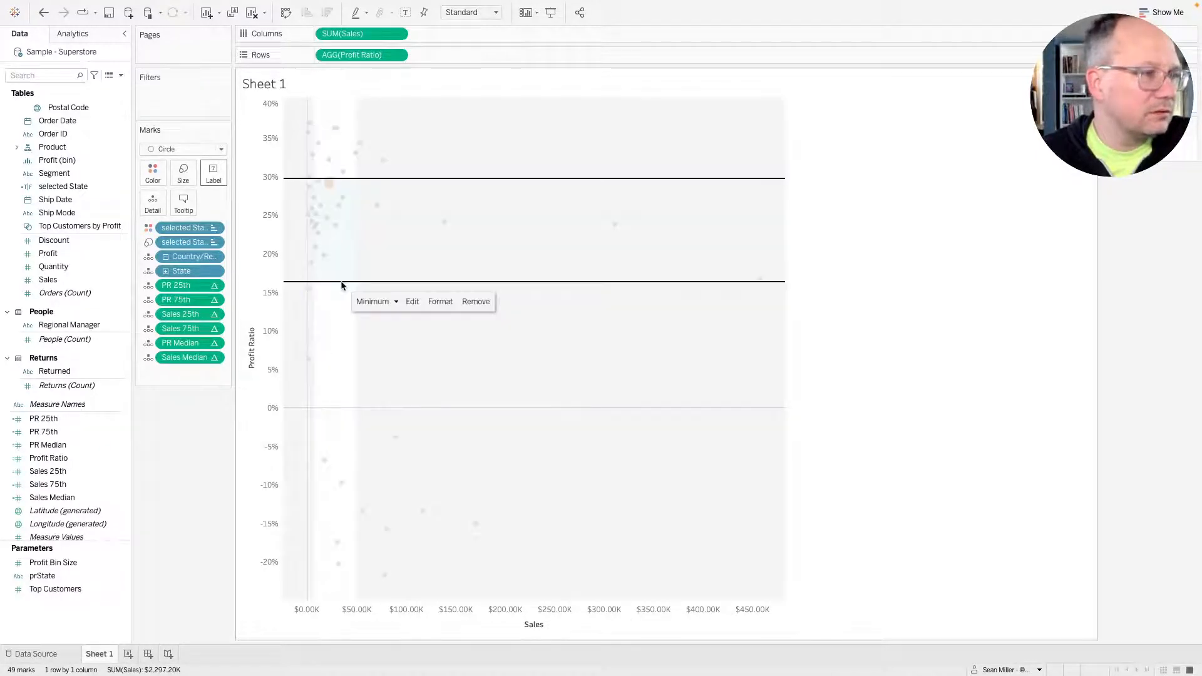
click(414, 300)
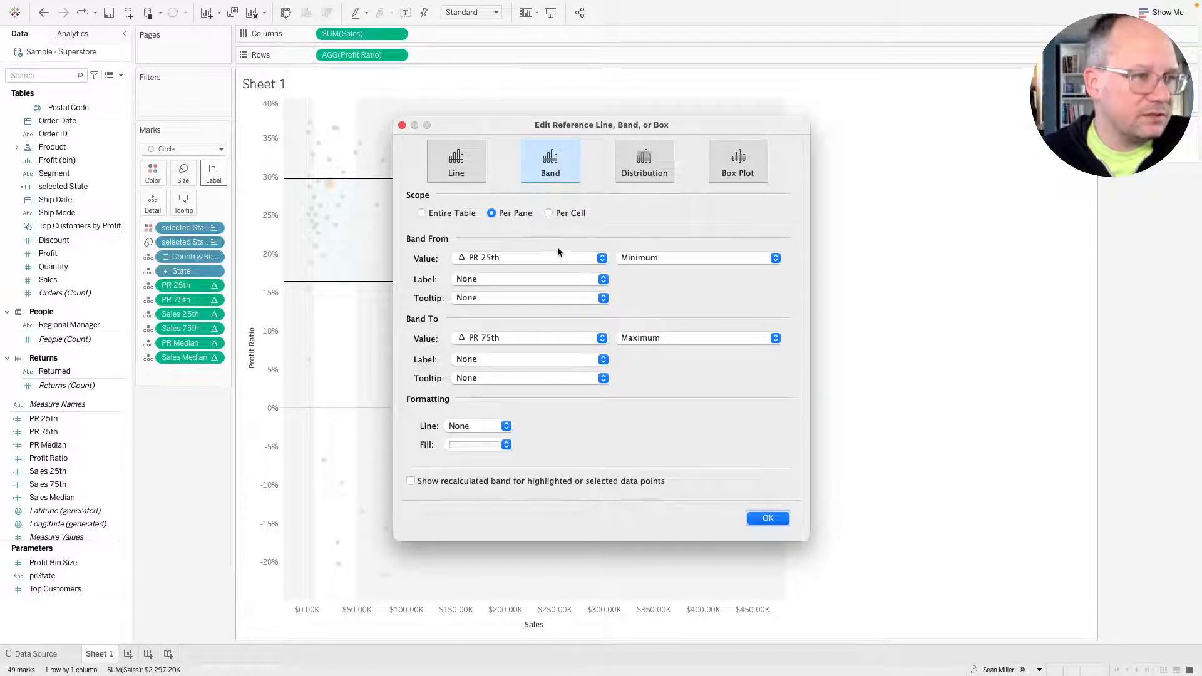
click(491, 445)
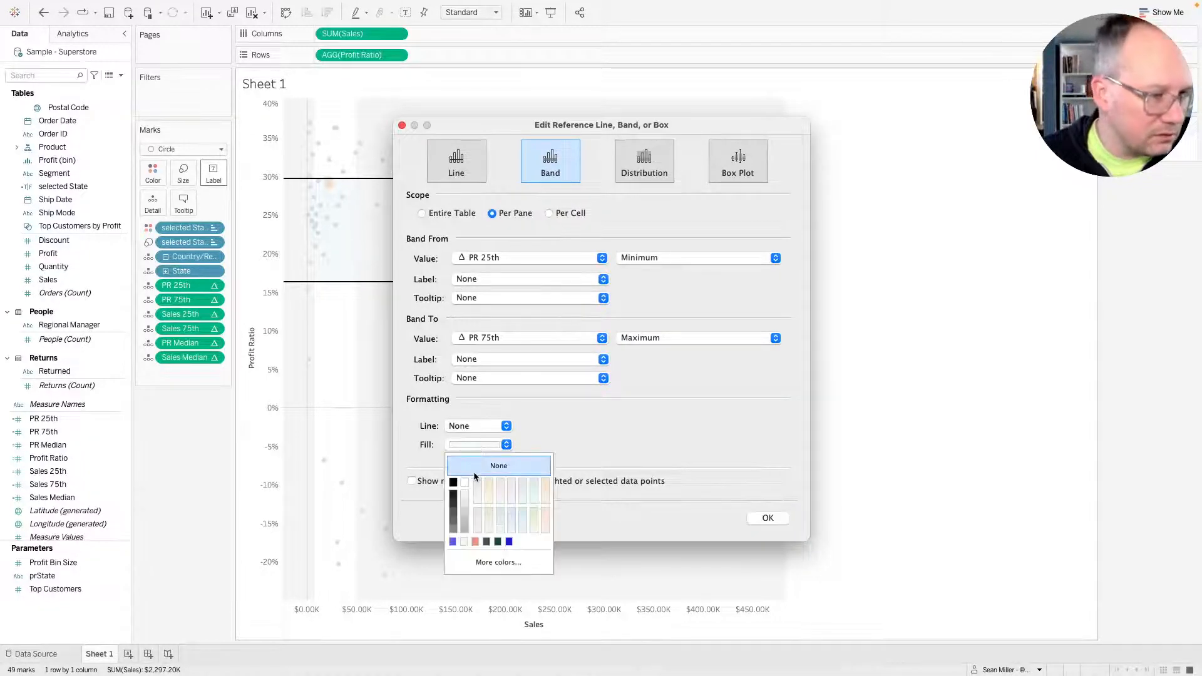
click(478, 563)
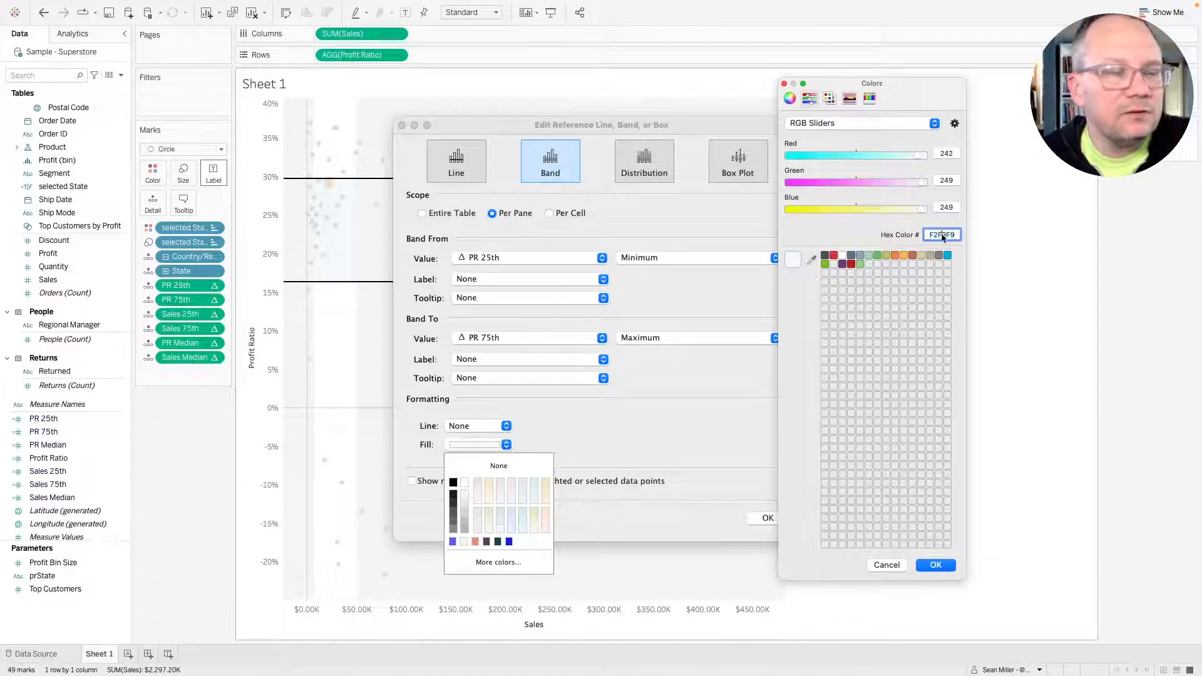
key(ctrl+Right)
click(44, 9)
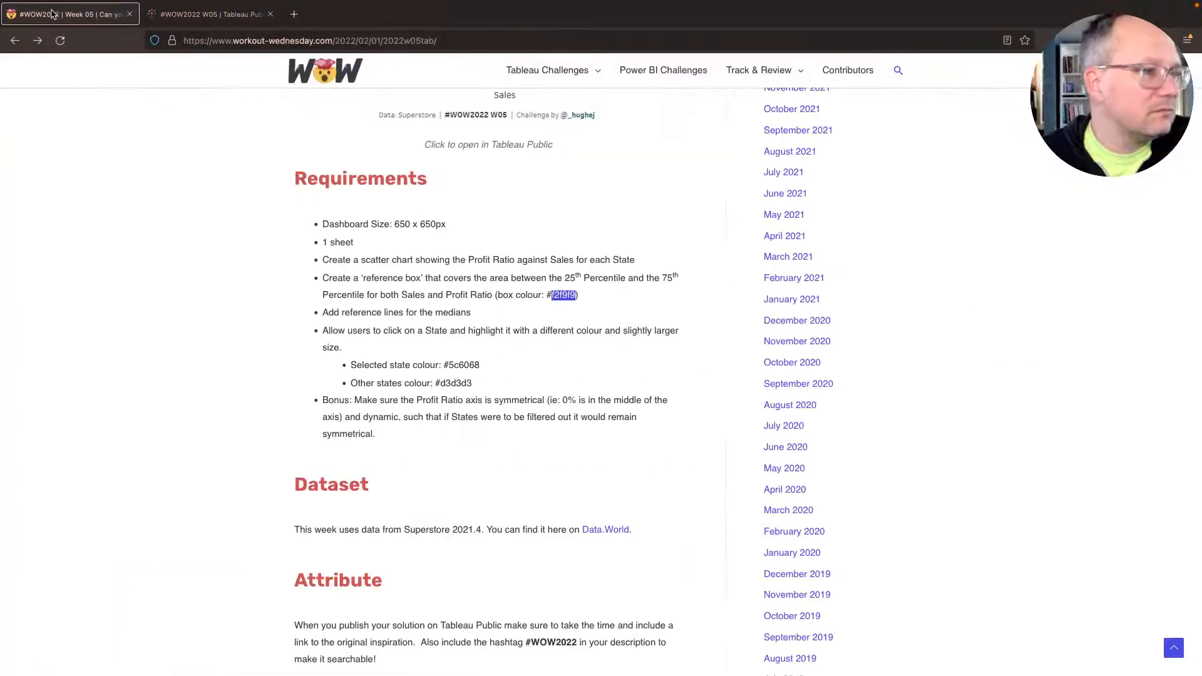
drag(576, 293, 553, 292)
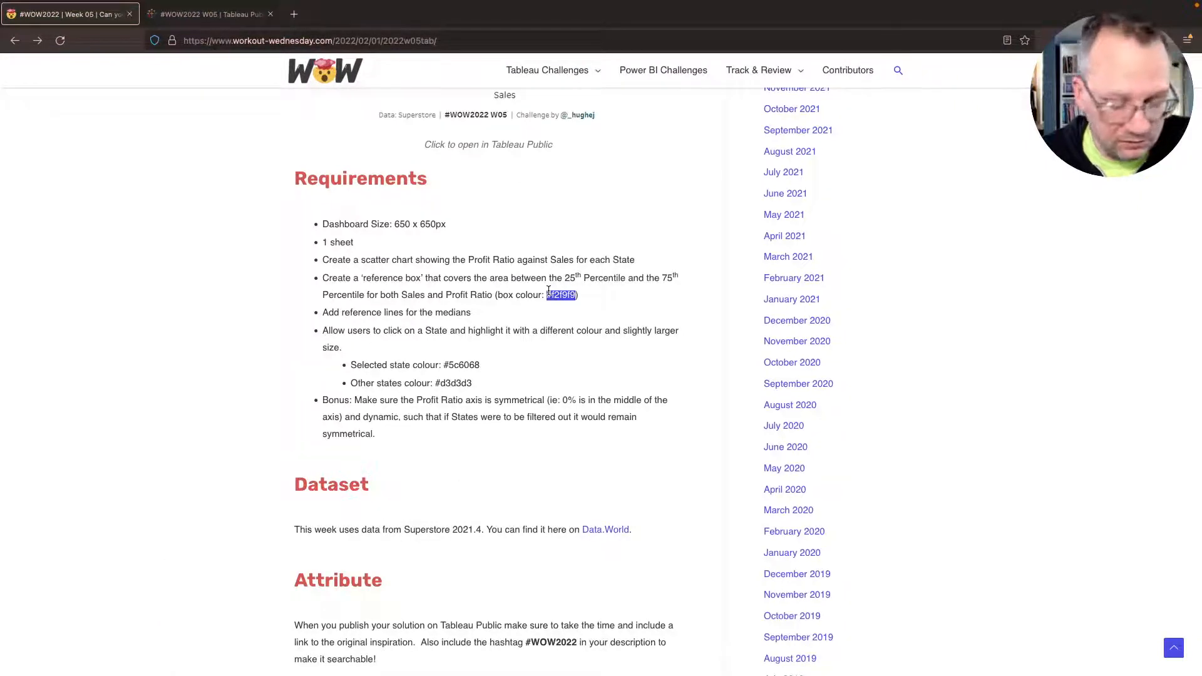
key(super+Tab)
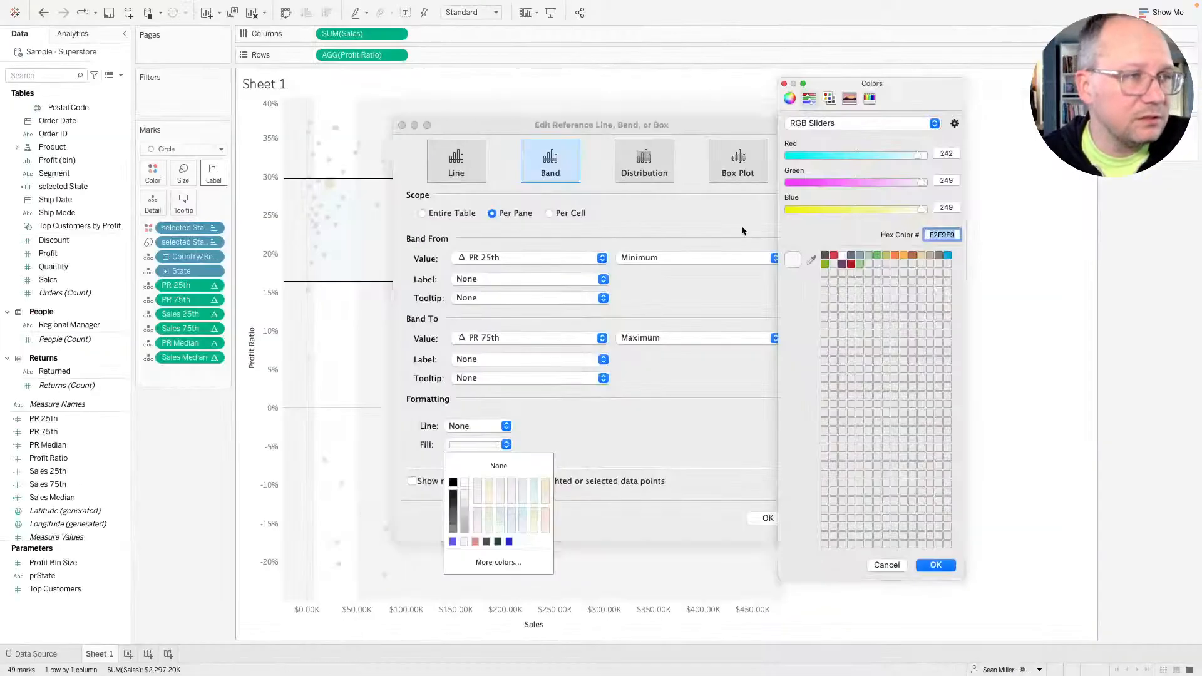
Set the fill of the Profit Ratio reference band to the custom hex color #f2f9f9.
click(953, 234)
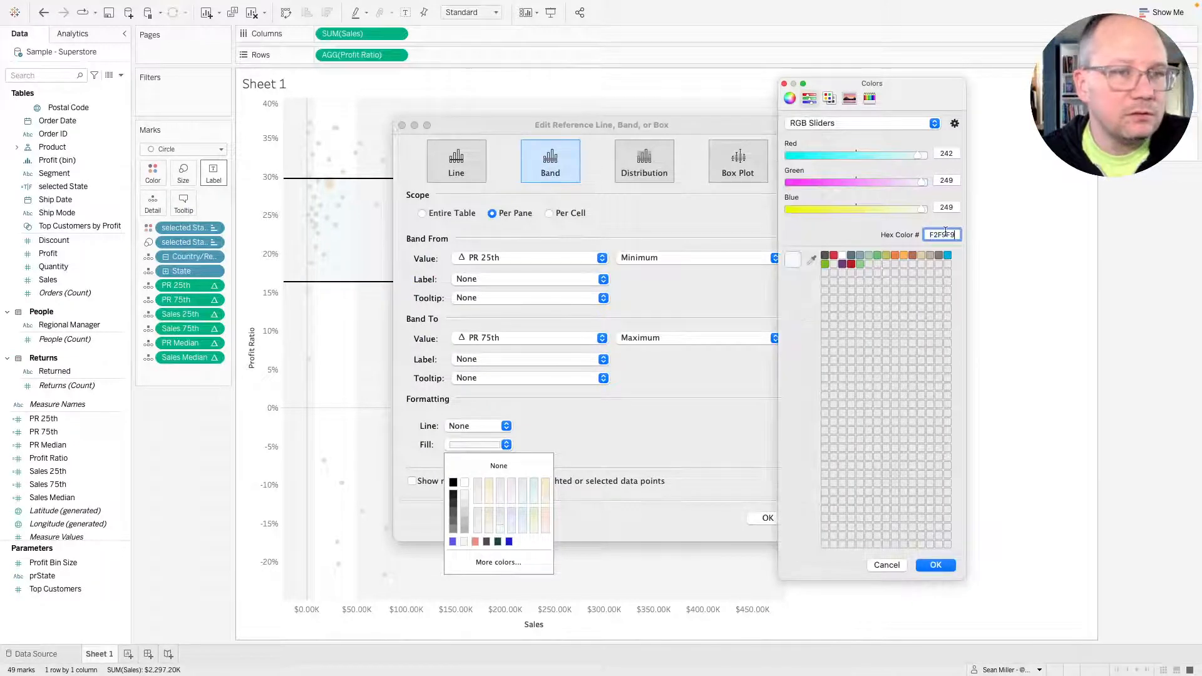
text(#f2f9f9)
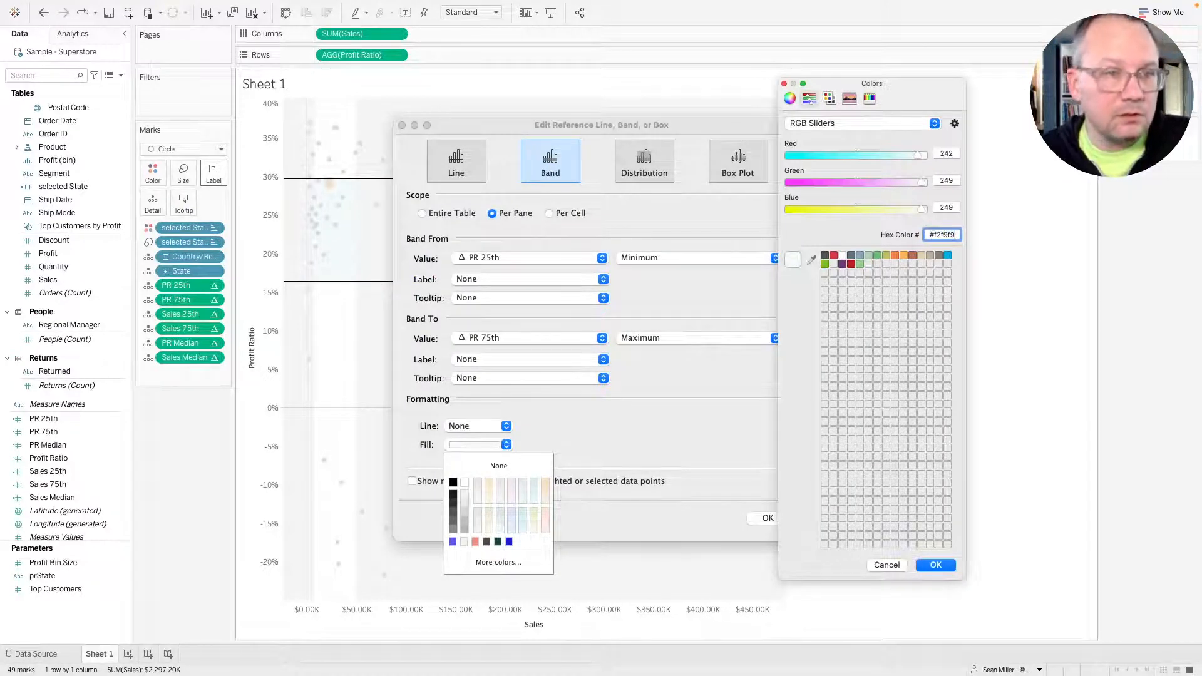
key(Return)
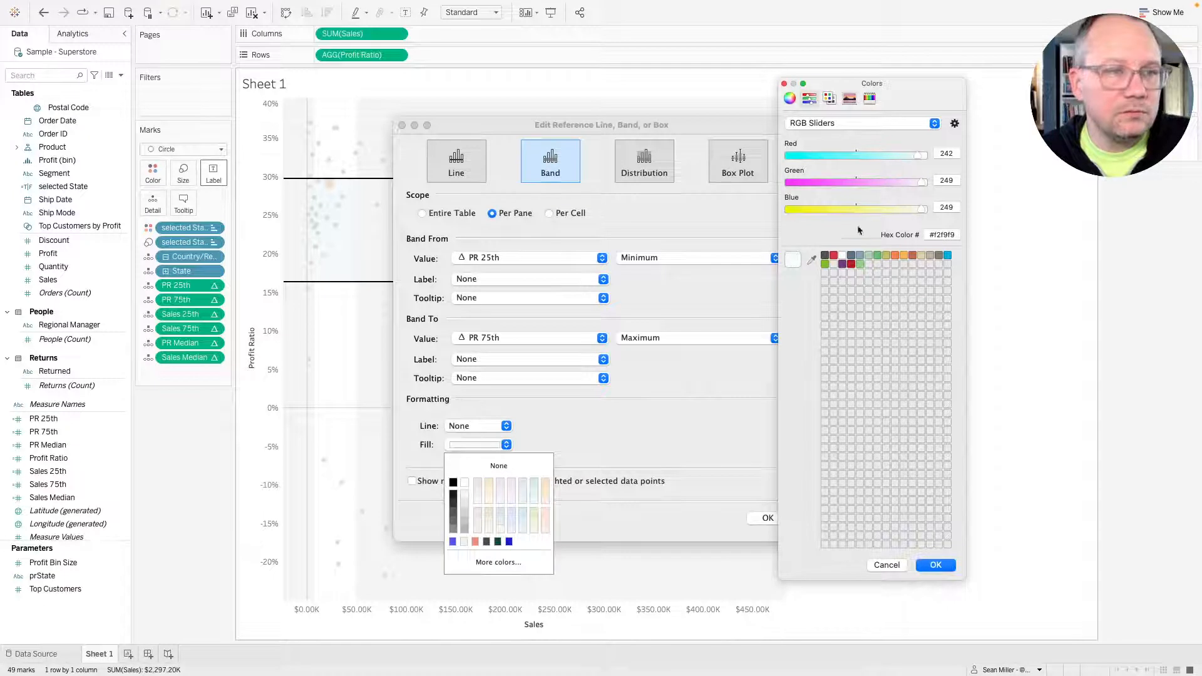
click(790, 98)
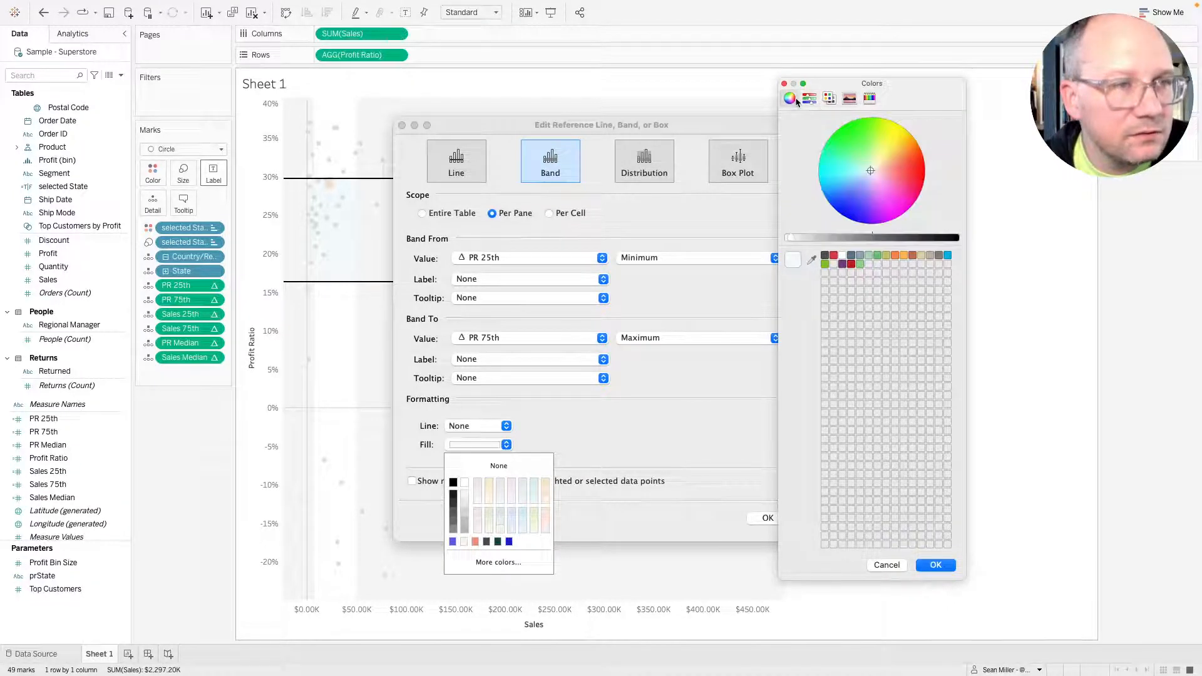
click(940, 565)
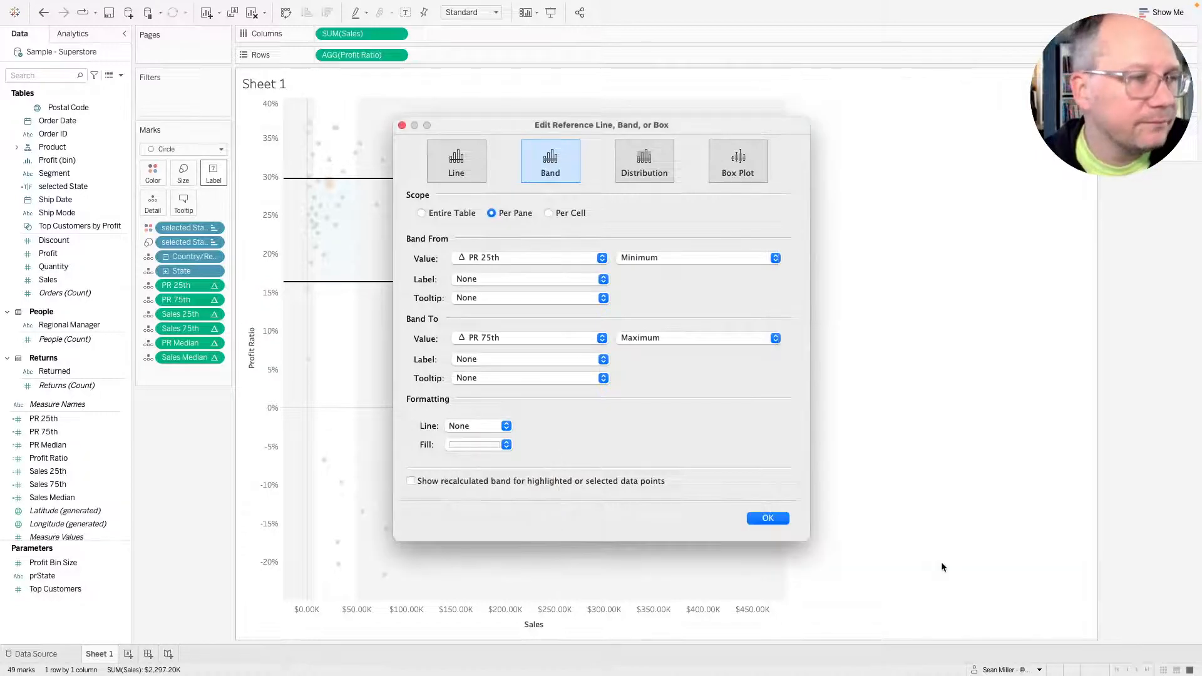
click(764, 520)
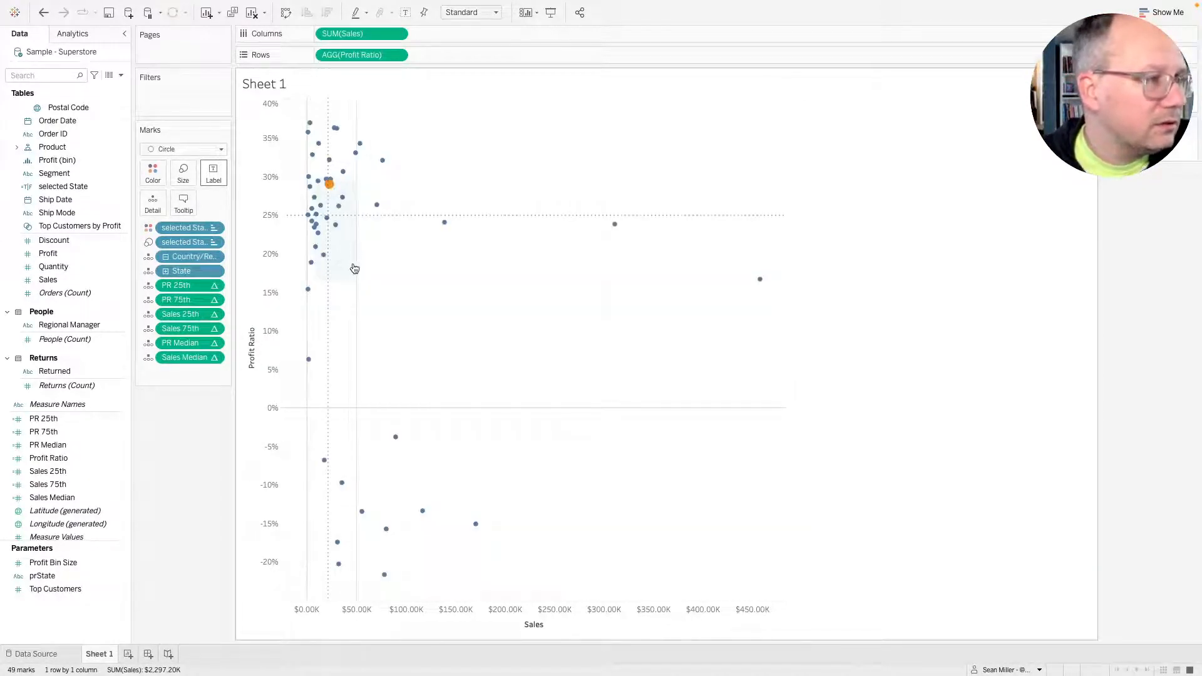
Fill the PR 25th to PR 75th reference band with a light teal color from the preset palette.
click(352, 273)
click(337, 282)
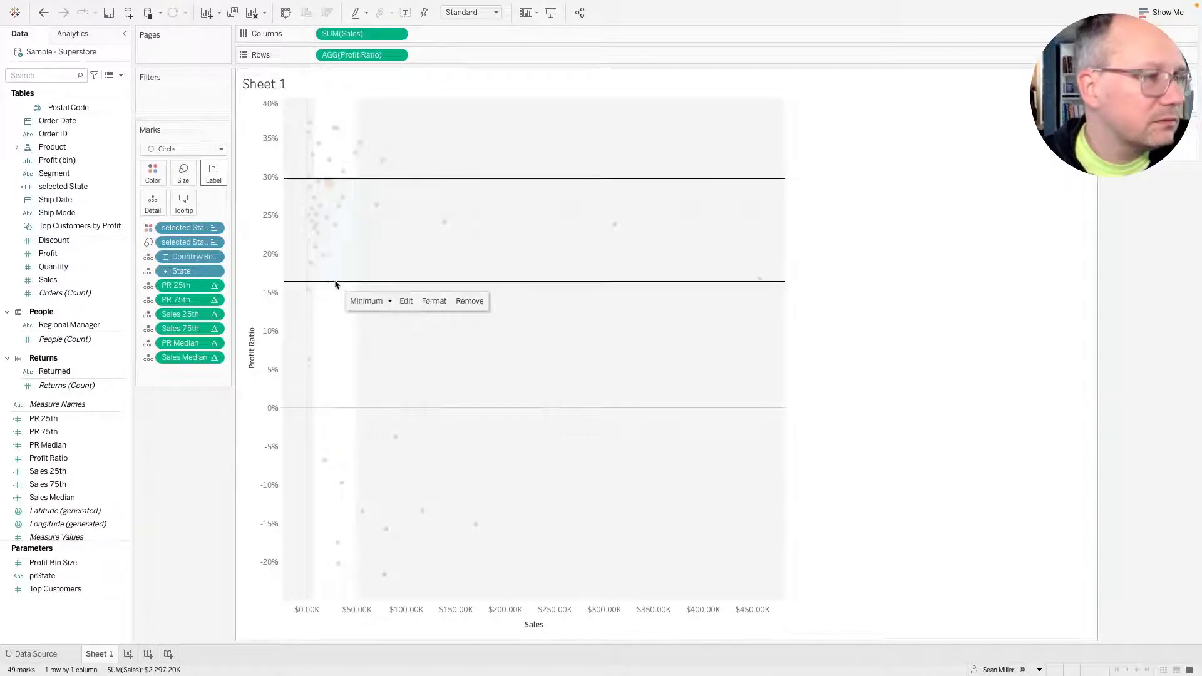
click(407, 301)
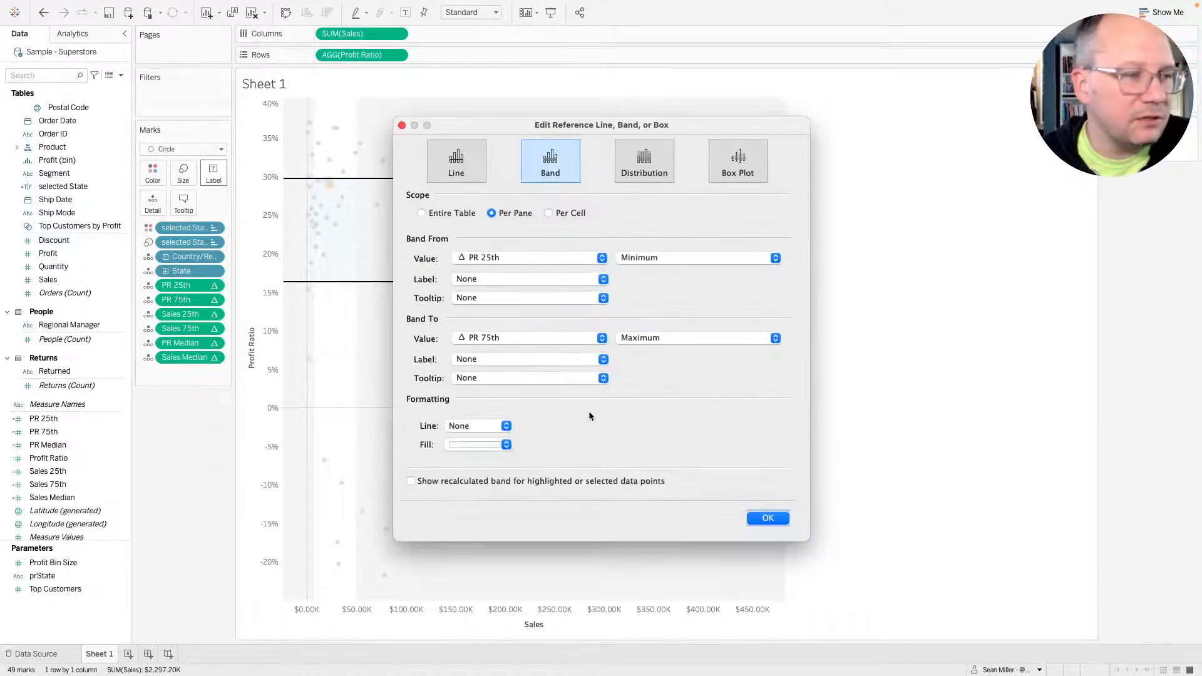
click(506, 445)
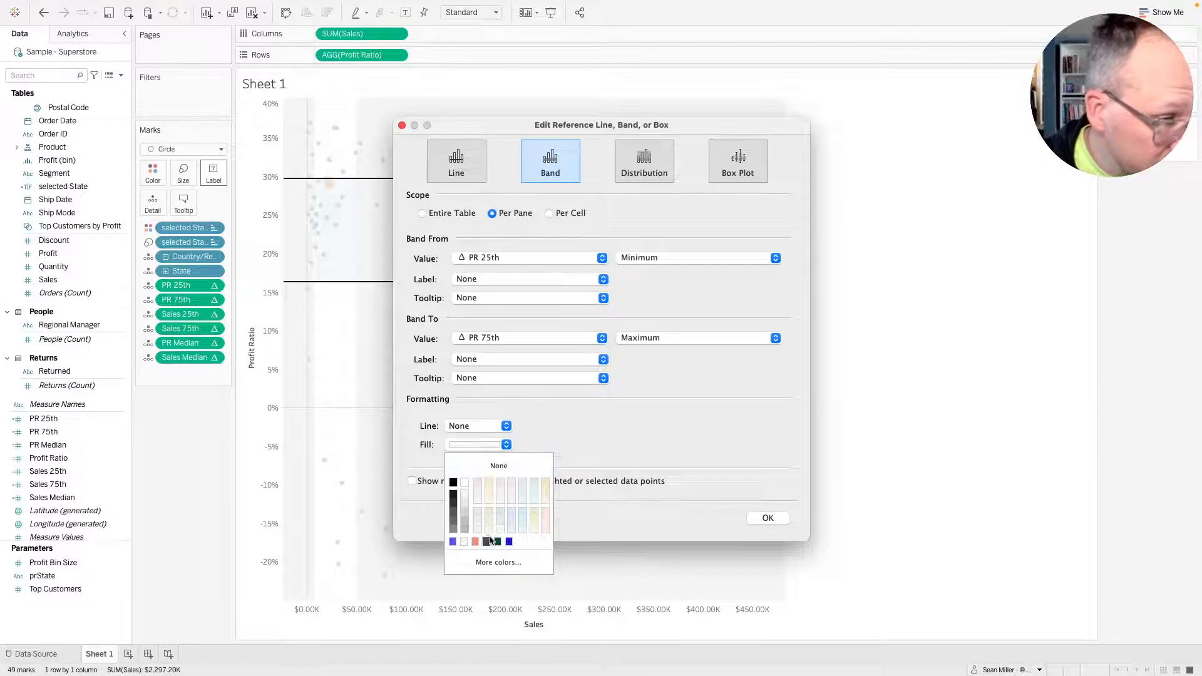
click(524, 515)
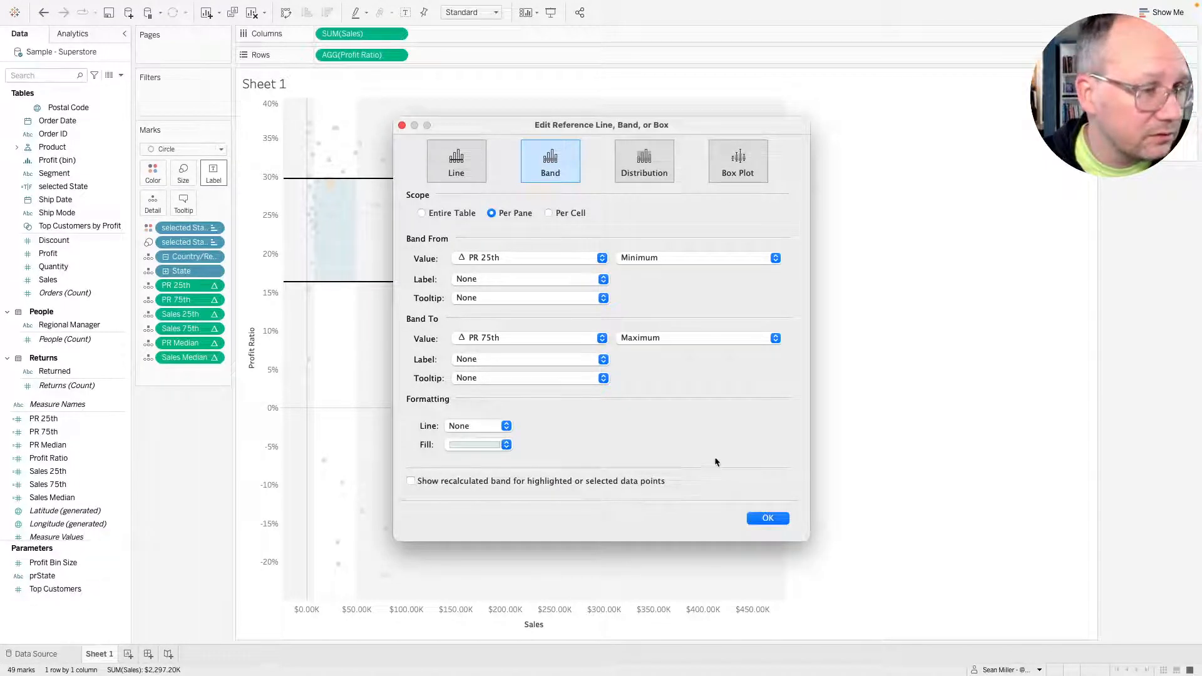
click(768, 518)
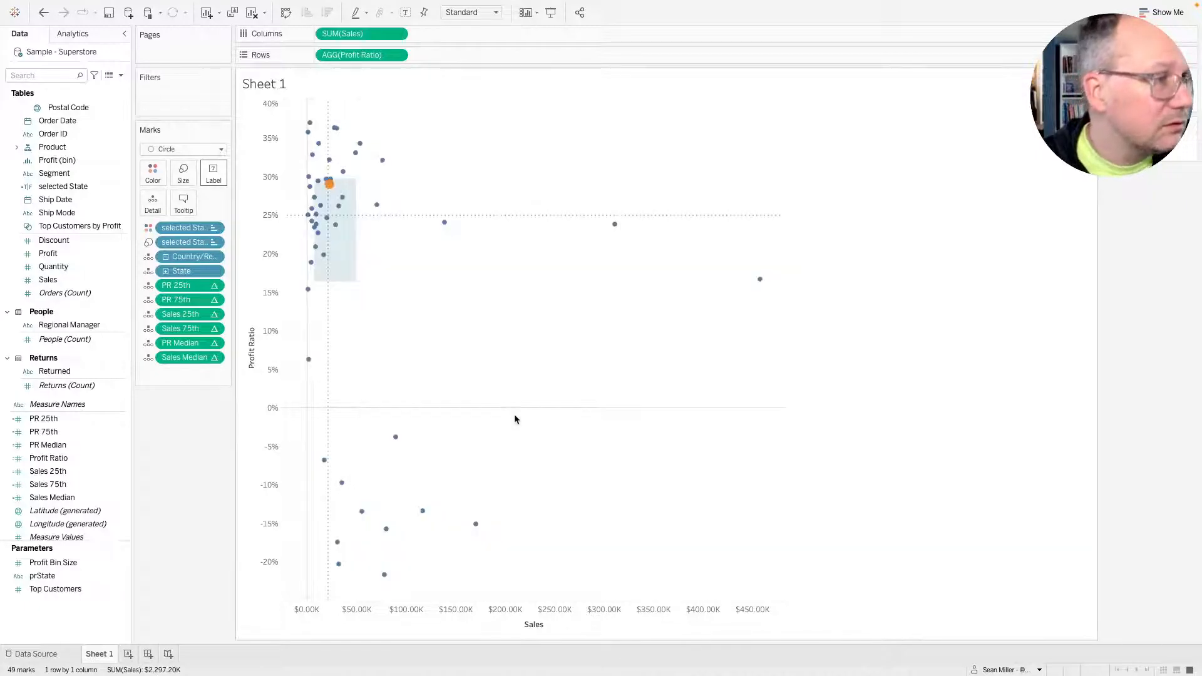
Compare the band color with the reference box in the Tableau Public dashboard in the browser.
key(super+Tab)
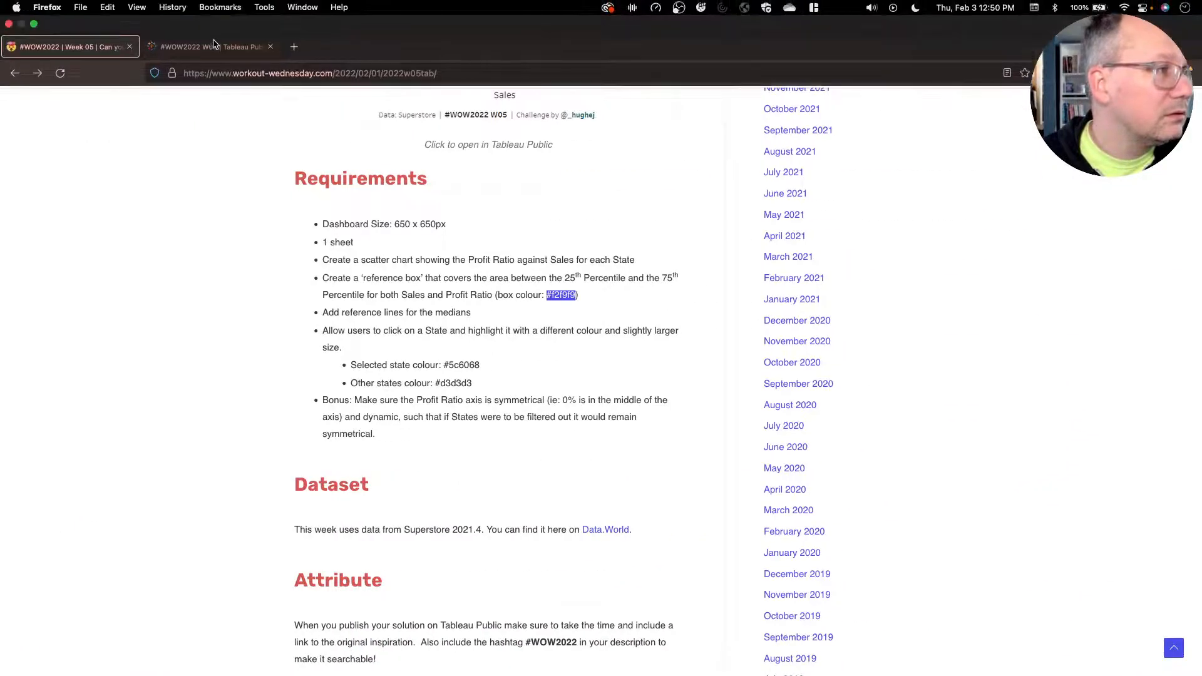
click(214, 46)
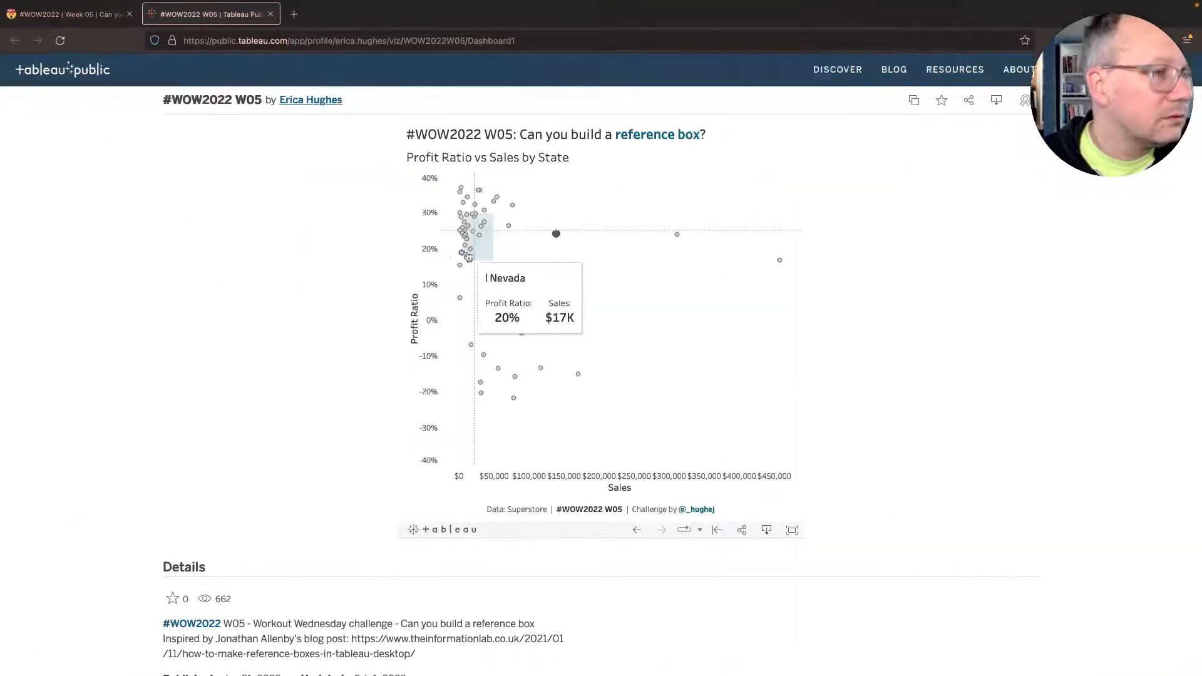
key(super+Tab)
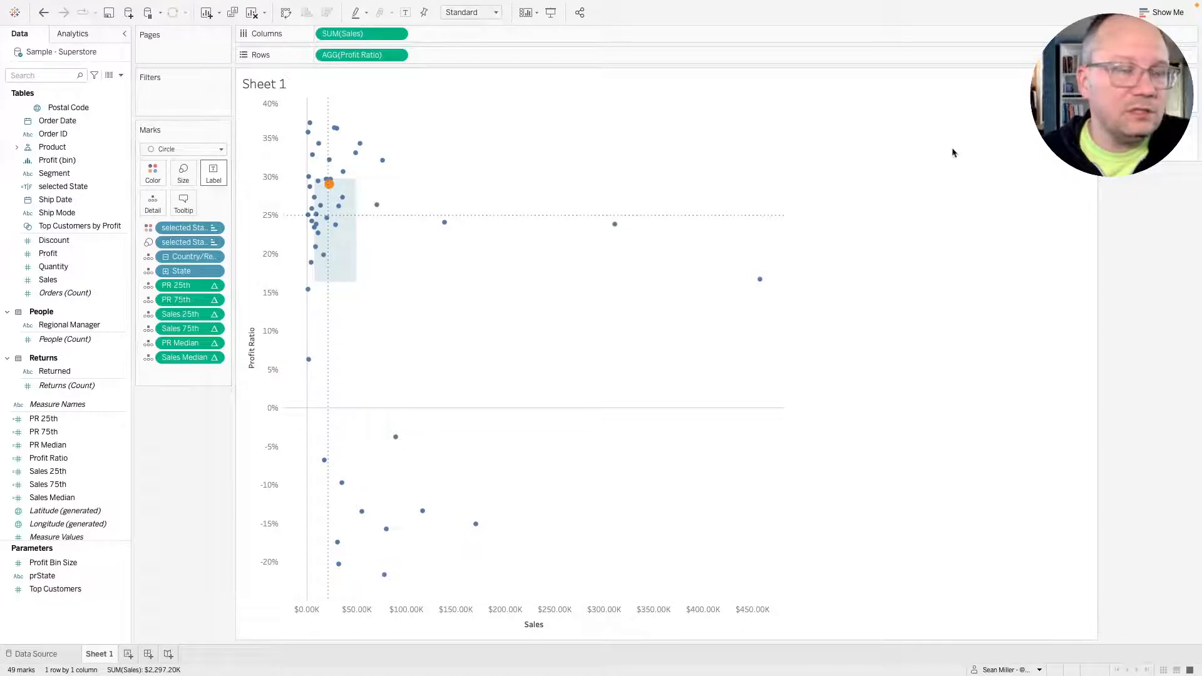
Open the color assignments of the selected State field and copy the selected-state color 5c6068 from the challenge requirements in the browser.
click(153, 173)
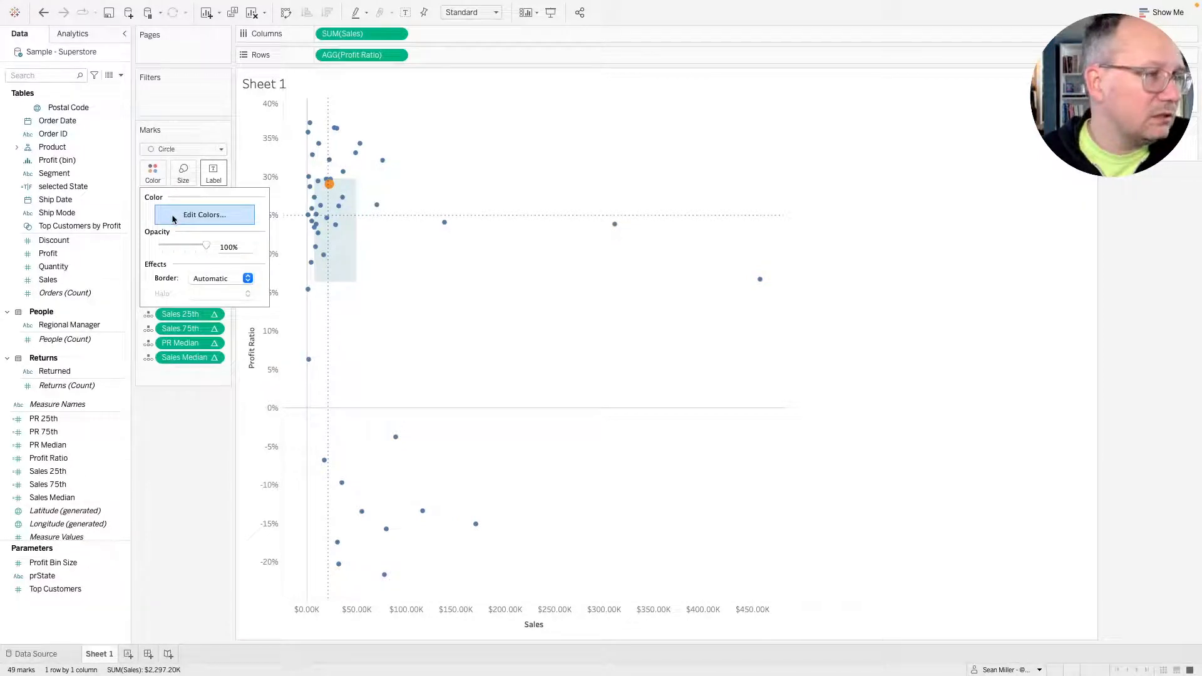
click(174, 218)
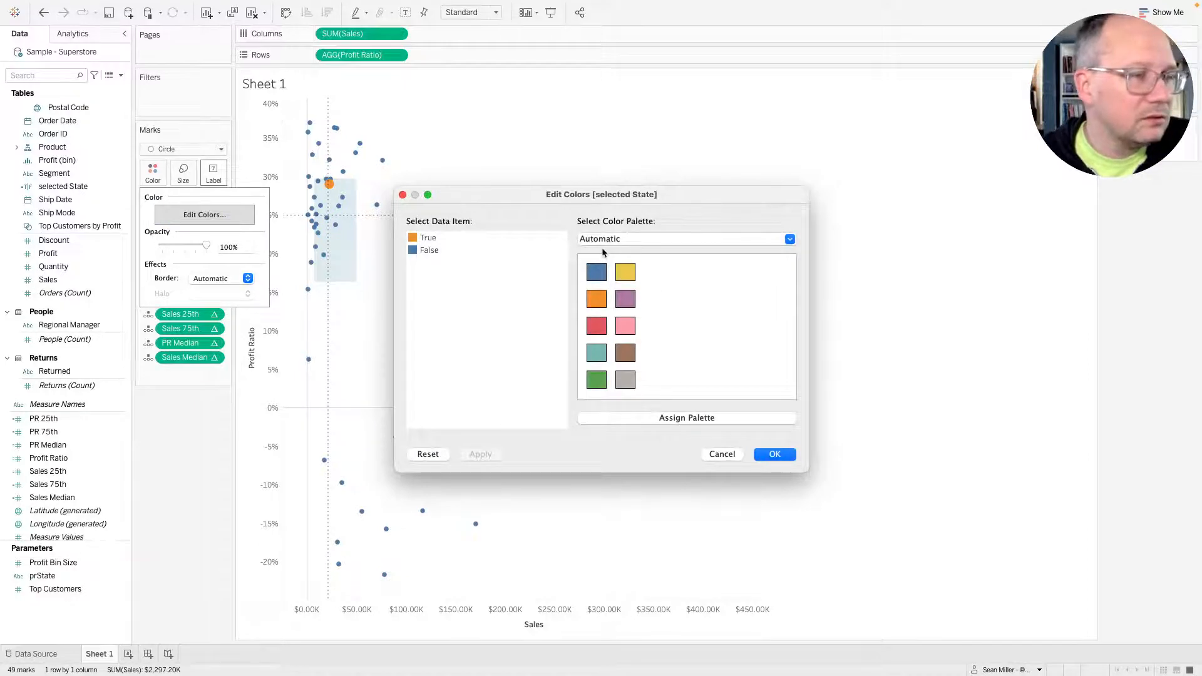
key(super+Tab)
click(90, 22)
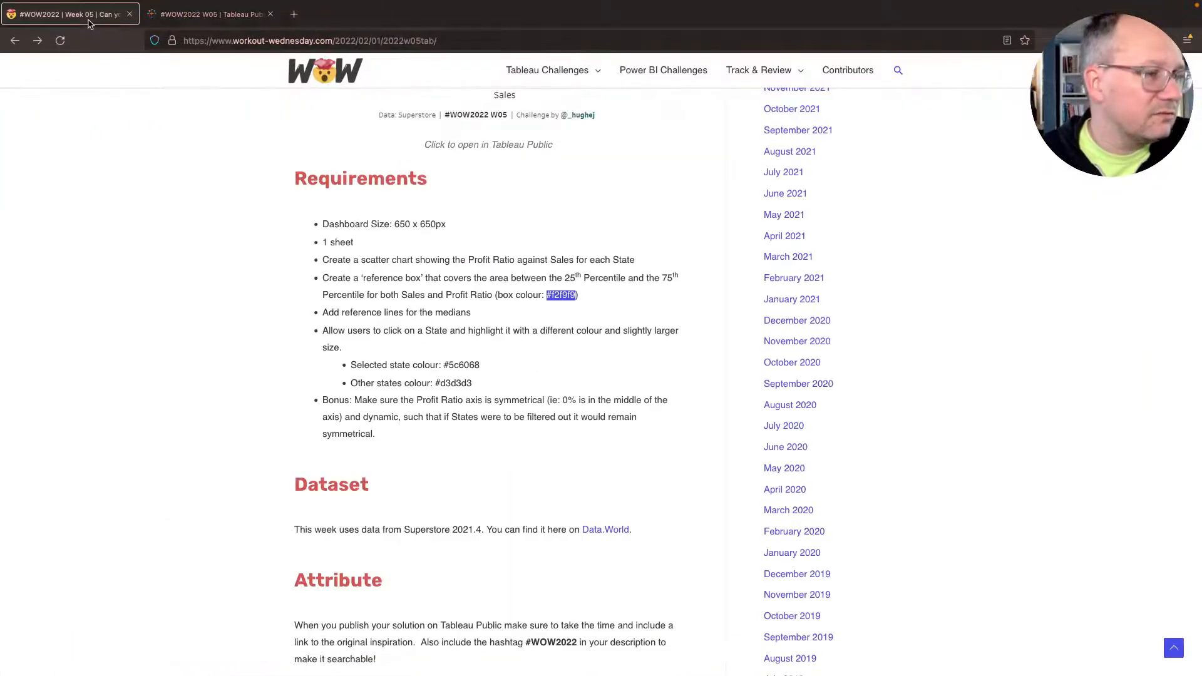
drag(481, 365, 445, 366)
key(super+c)
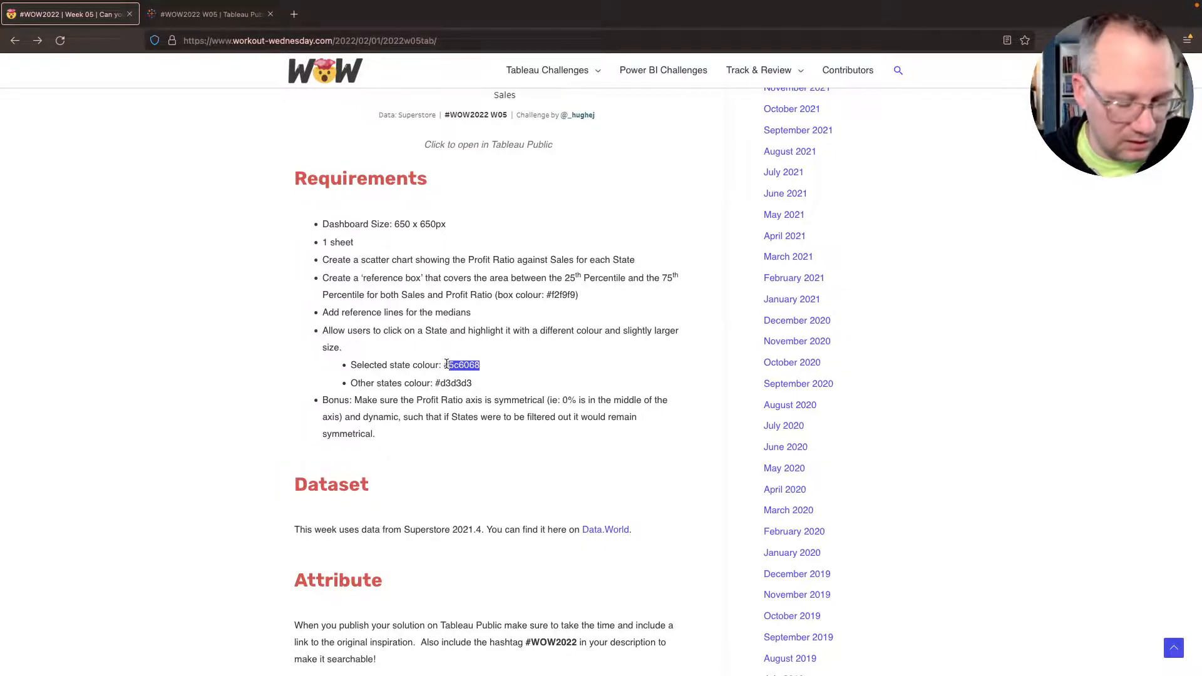
key(super+Tab)
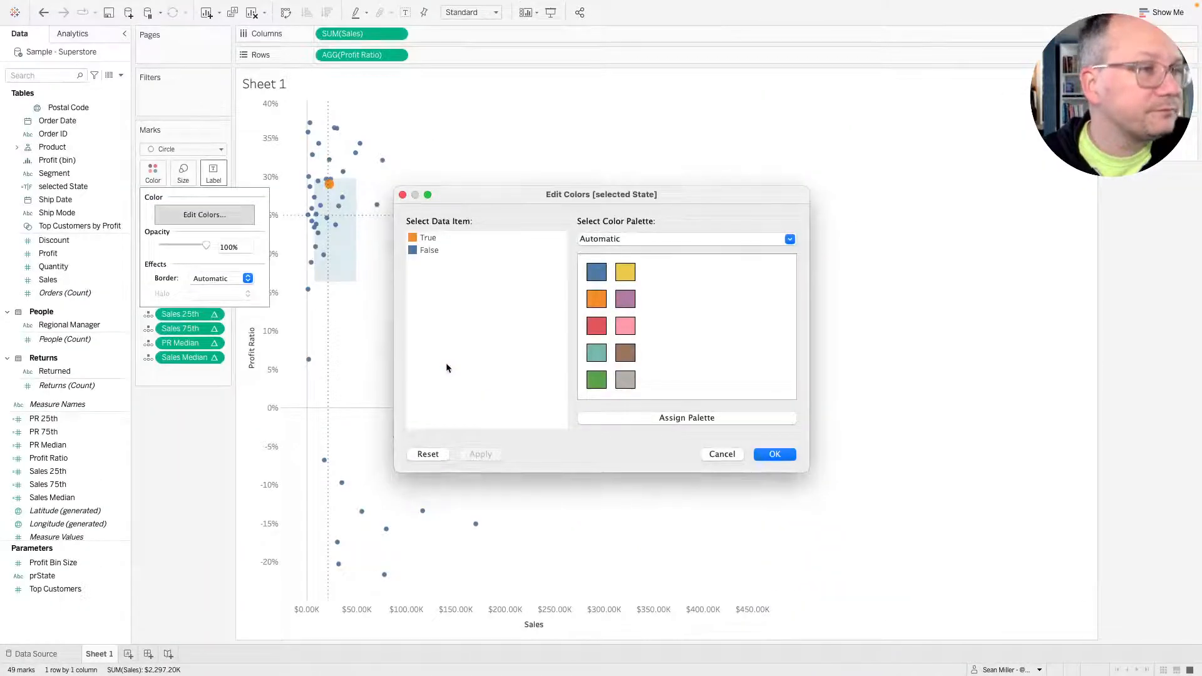
Set the True value of selected State to the custom hex color 5C6068.
double_click(424, 240)
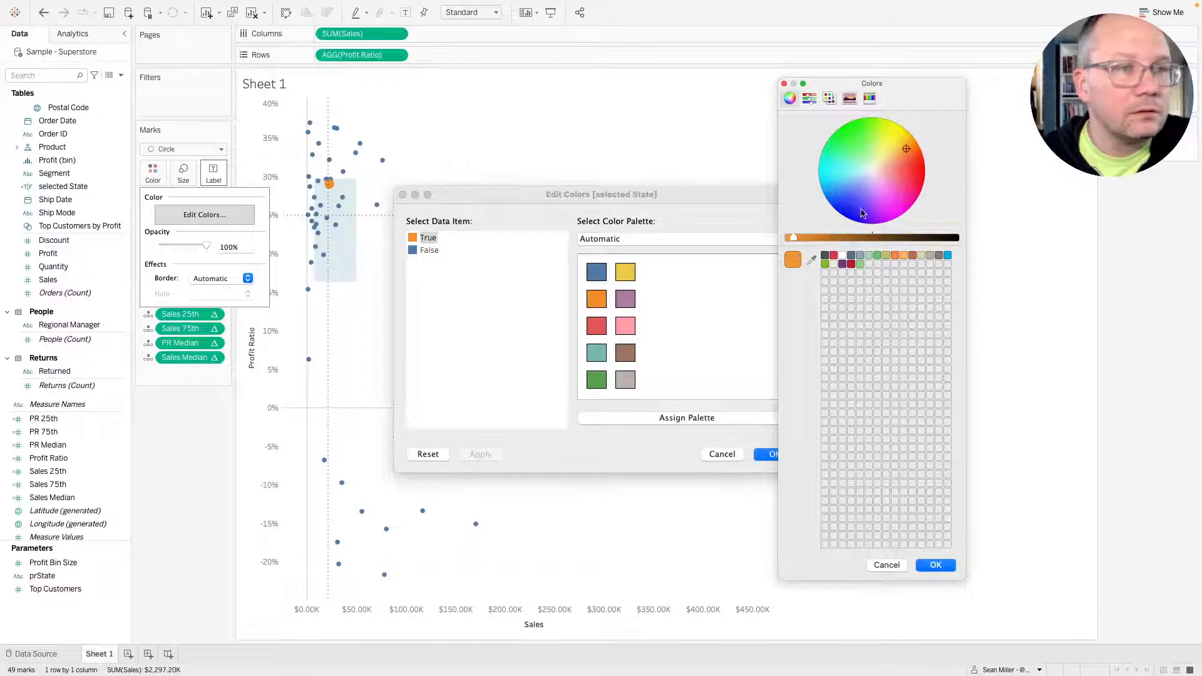
click(809, 99)
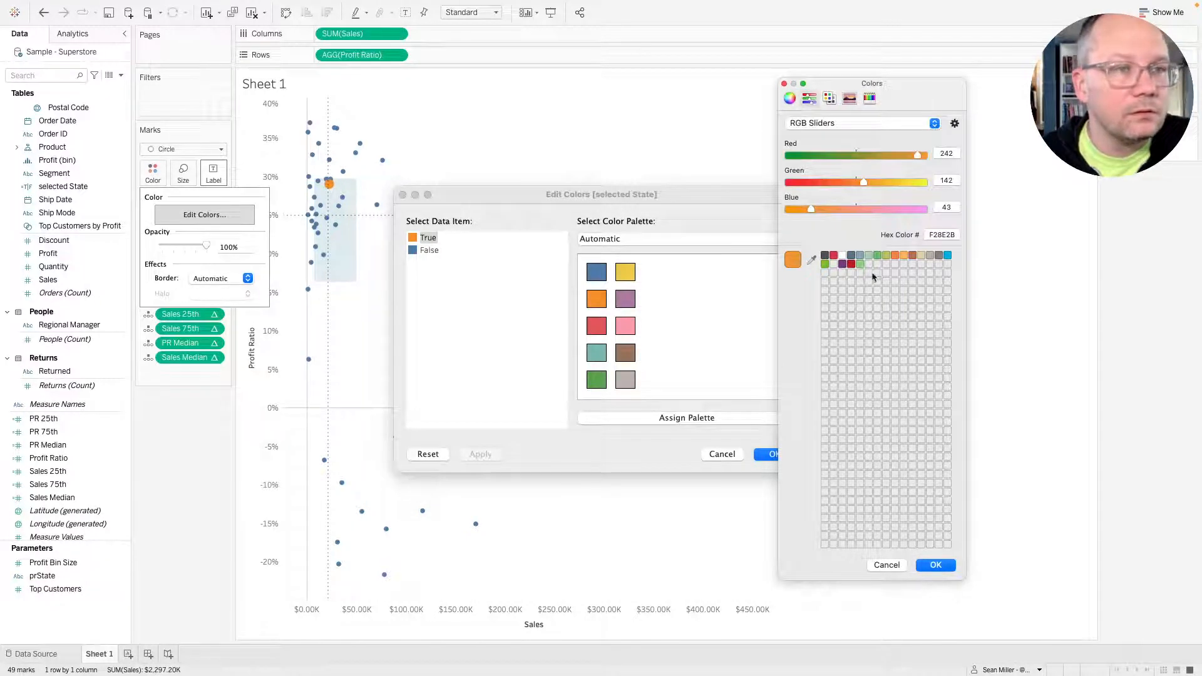
double_click(939, 236)
key(super+v)
key(Return)
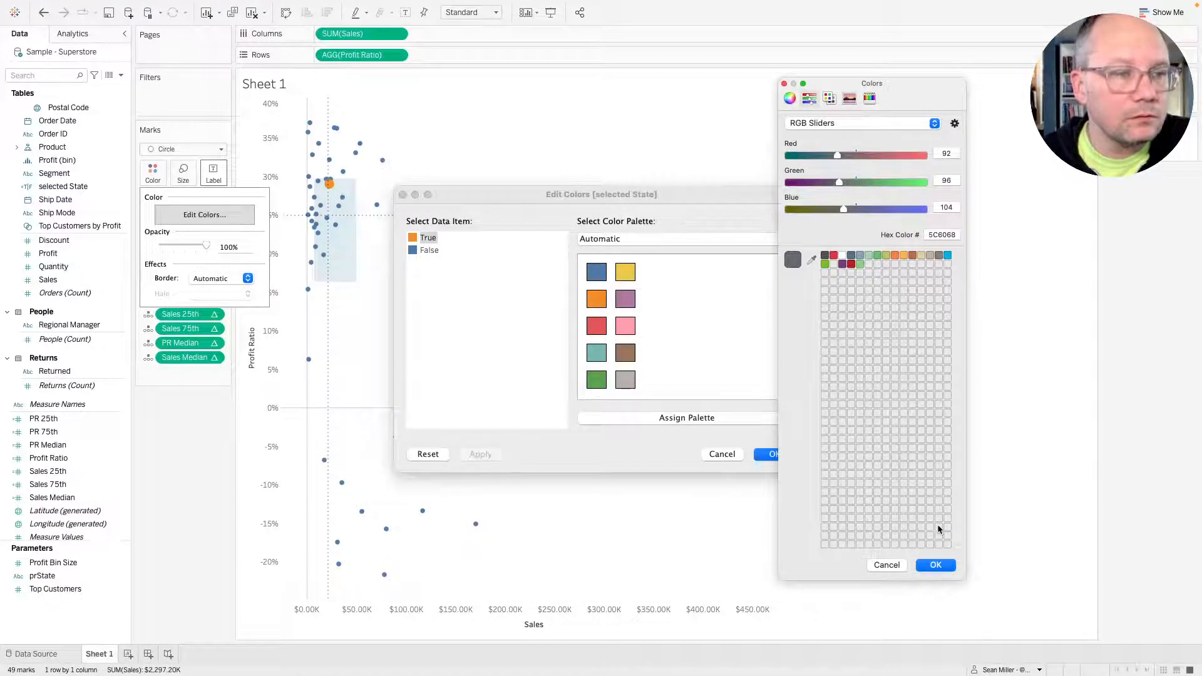
click(935, 565)
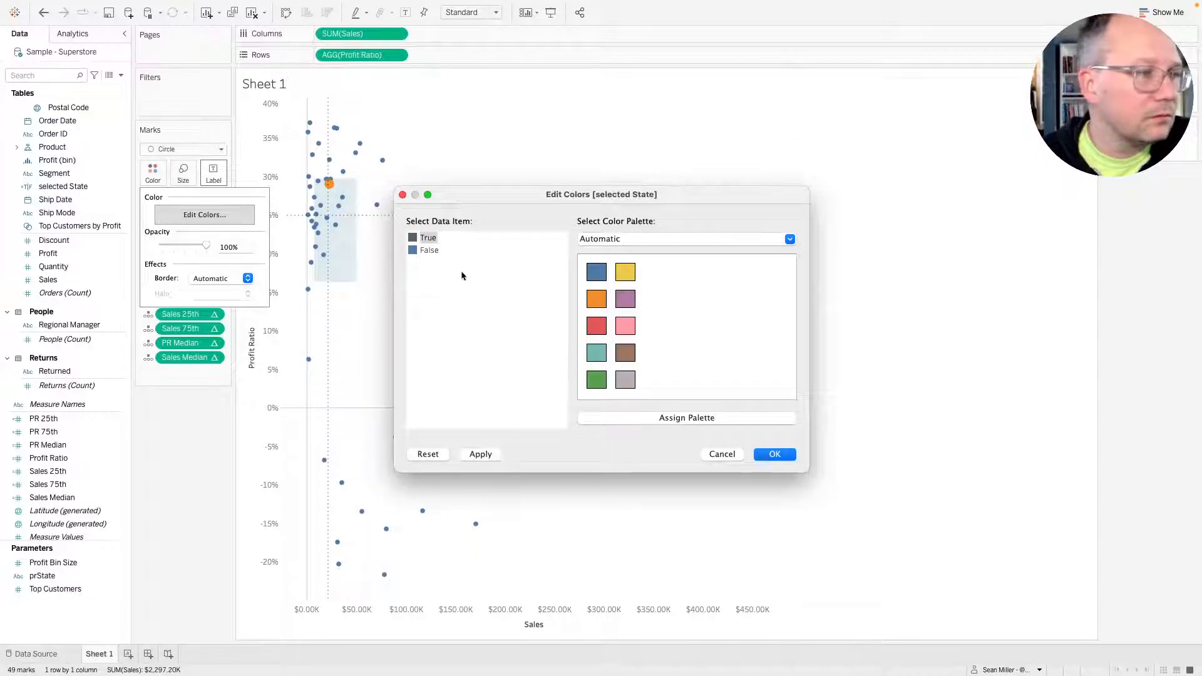
Assign the other-states color #d3d3d3 from the browser requirements to the False value of selected State and apply the color changes.
double_click(428, 252)
key(super+Tab)
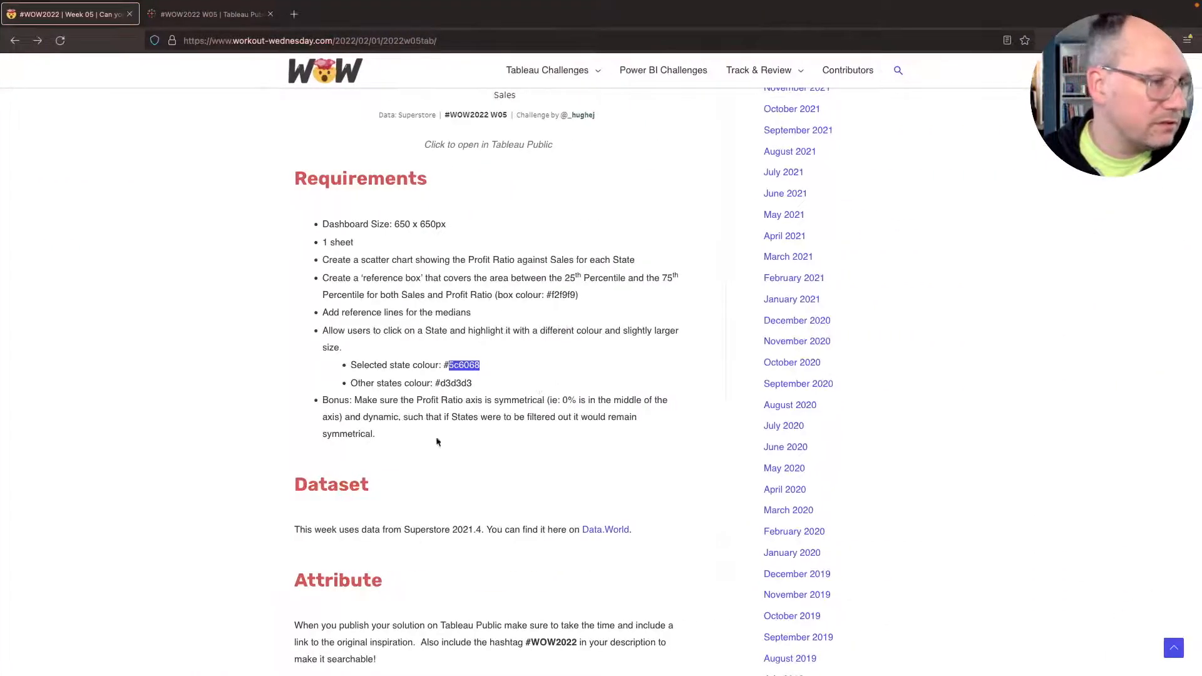
drag(473, 384, 443, 384)
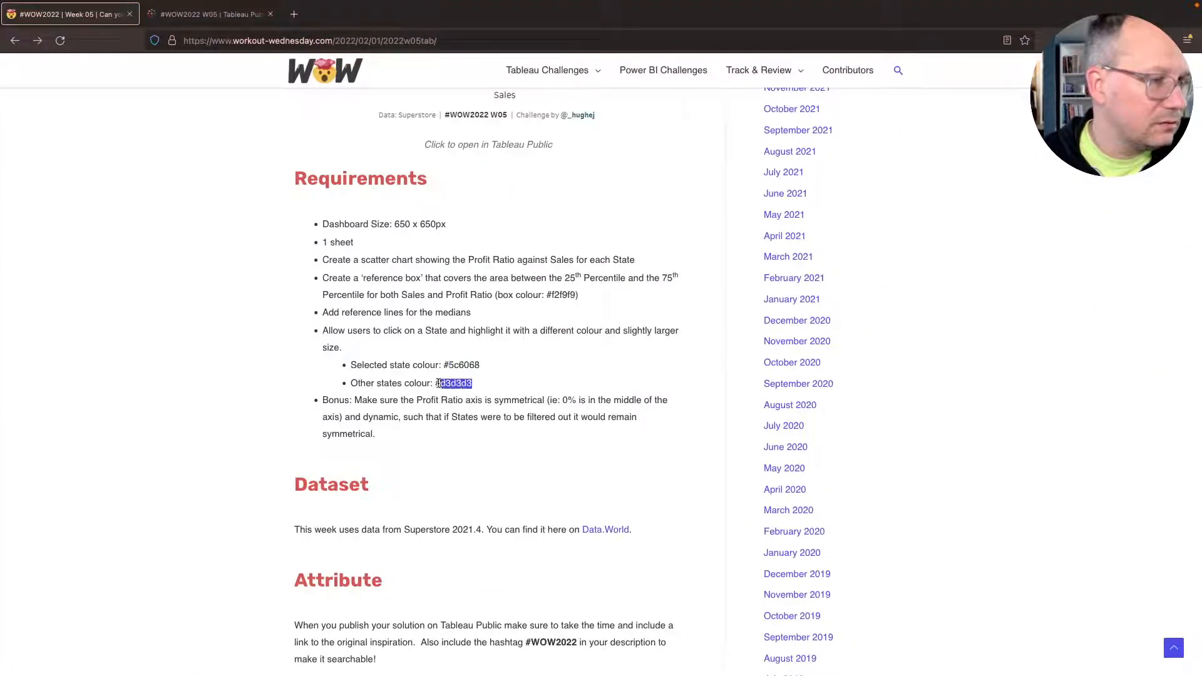
key(super+Tab)
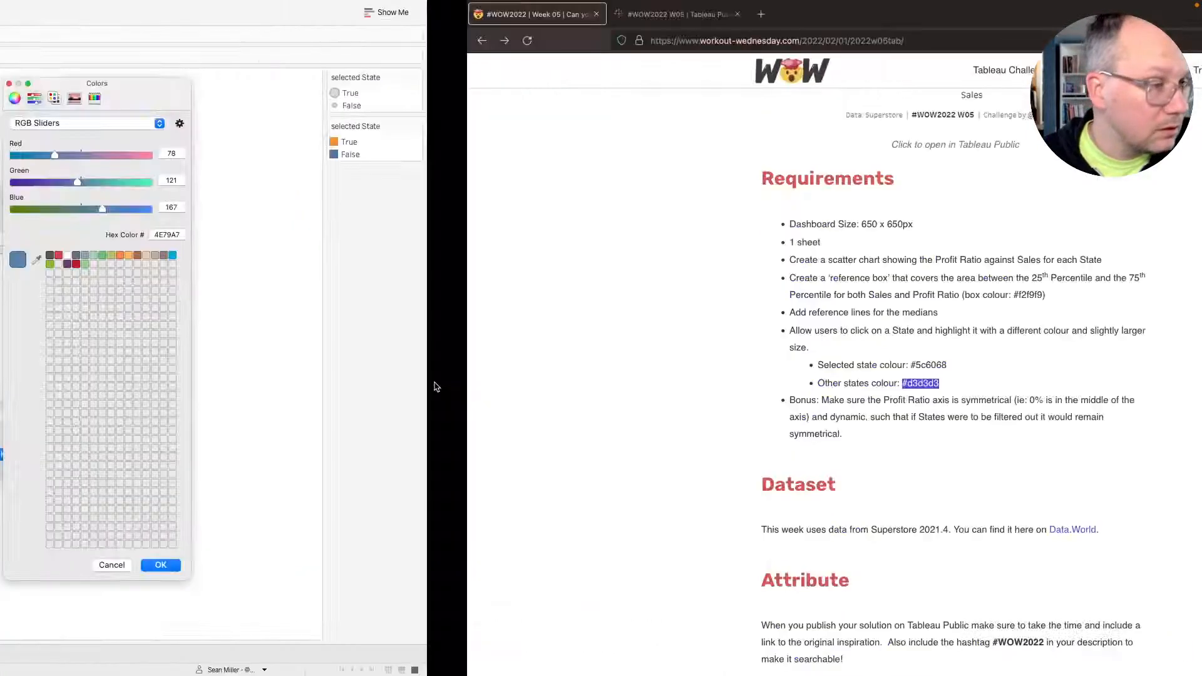
click(944, 235)
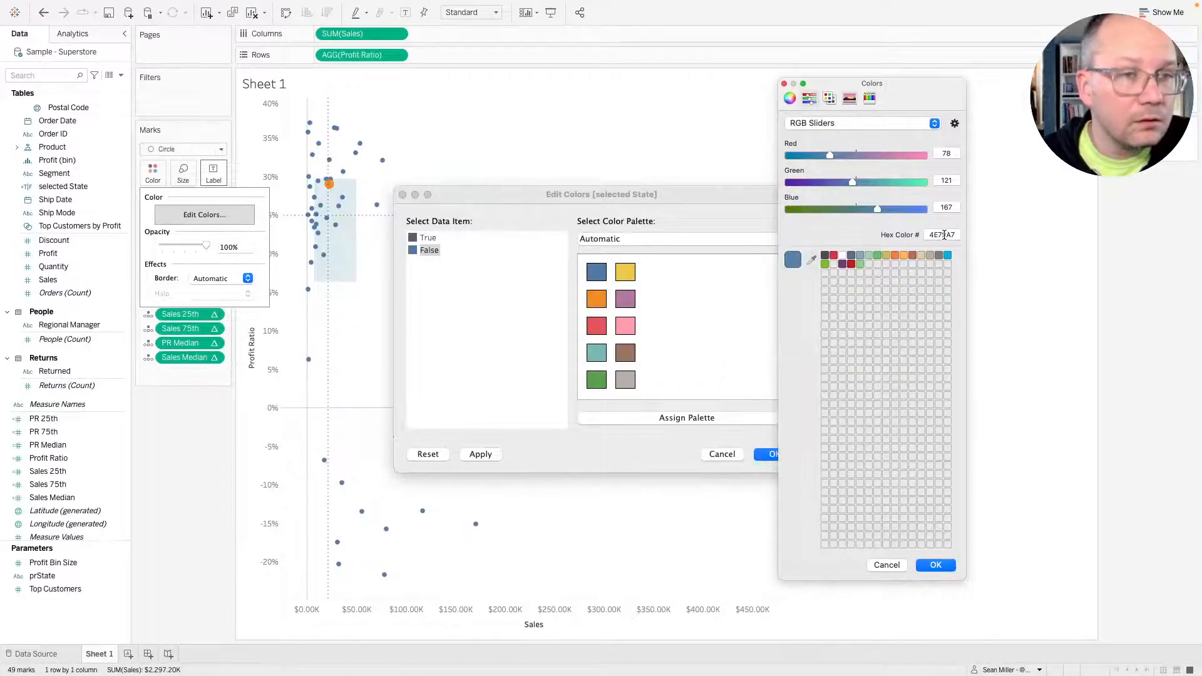
double_click(944, 234)
text(#d3d3d3)
key(Return)
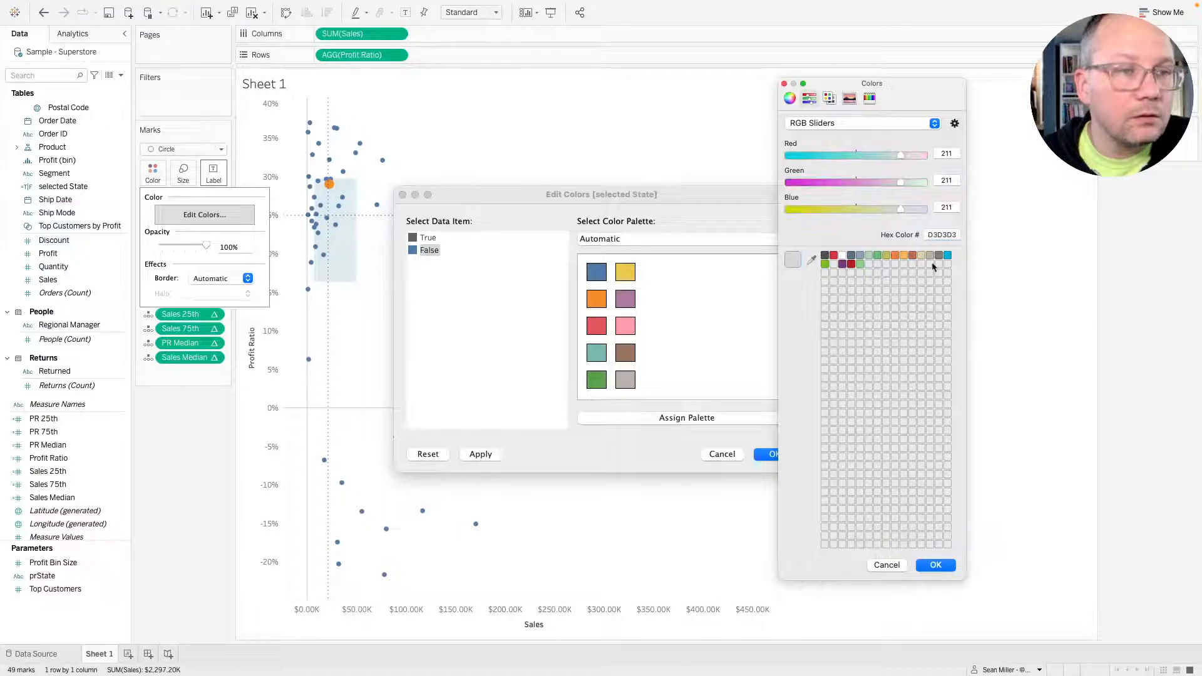
click(935, 565)
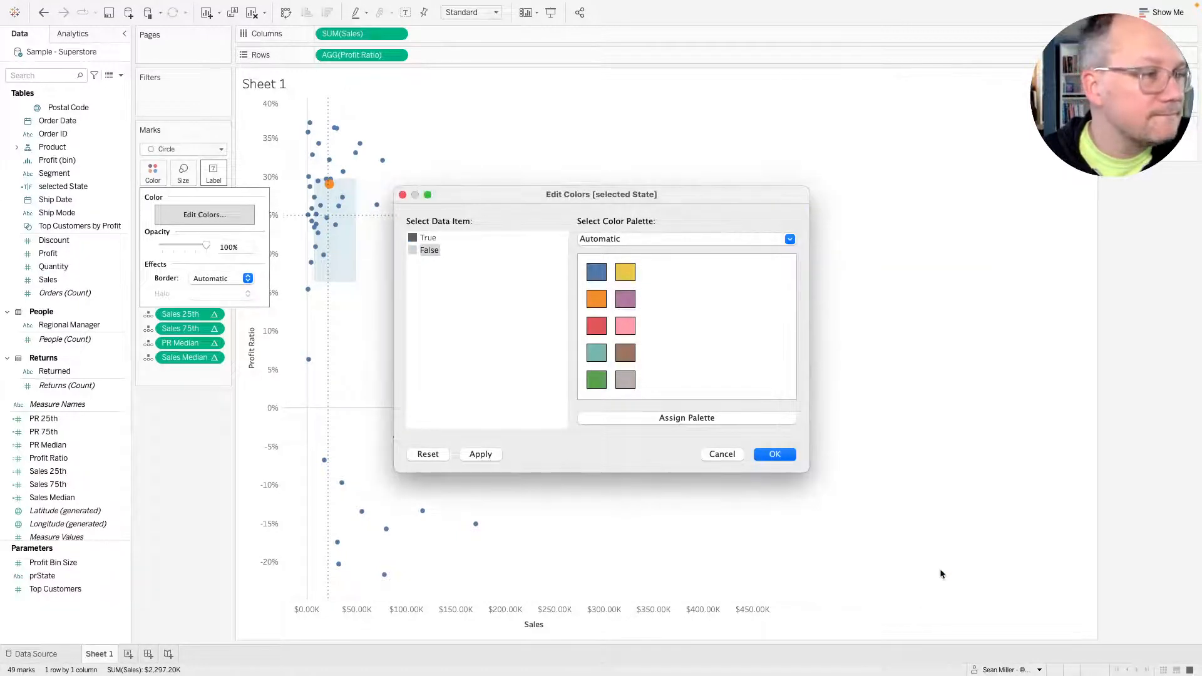
click(774, 454)
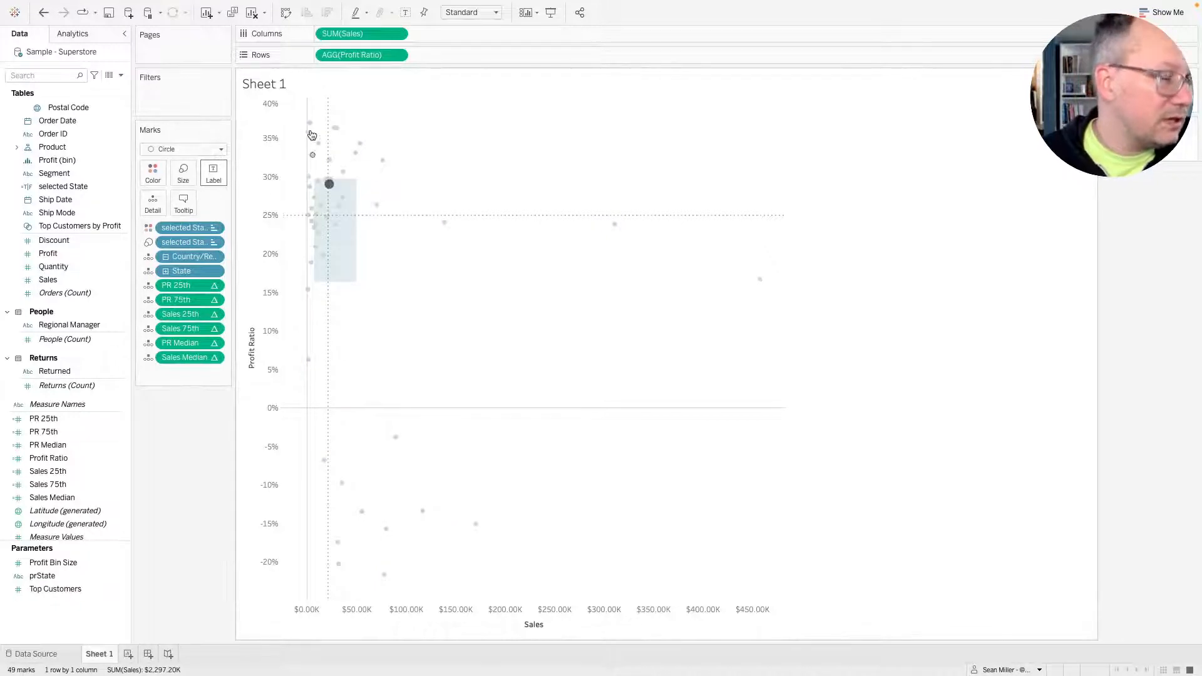
Open the custom color for the circle marks' border and copy 5c6068 from the challenge requirements in the browser.
click(152, 174)
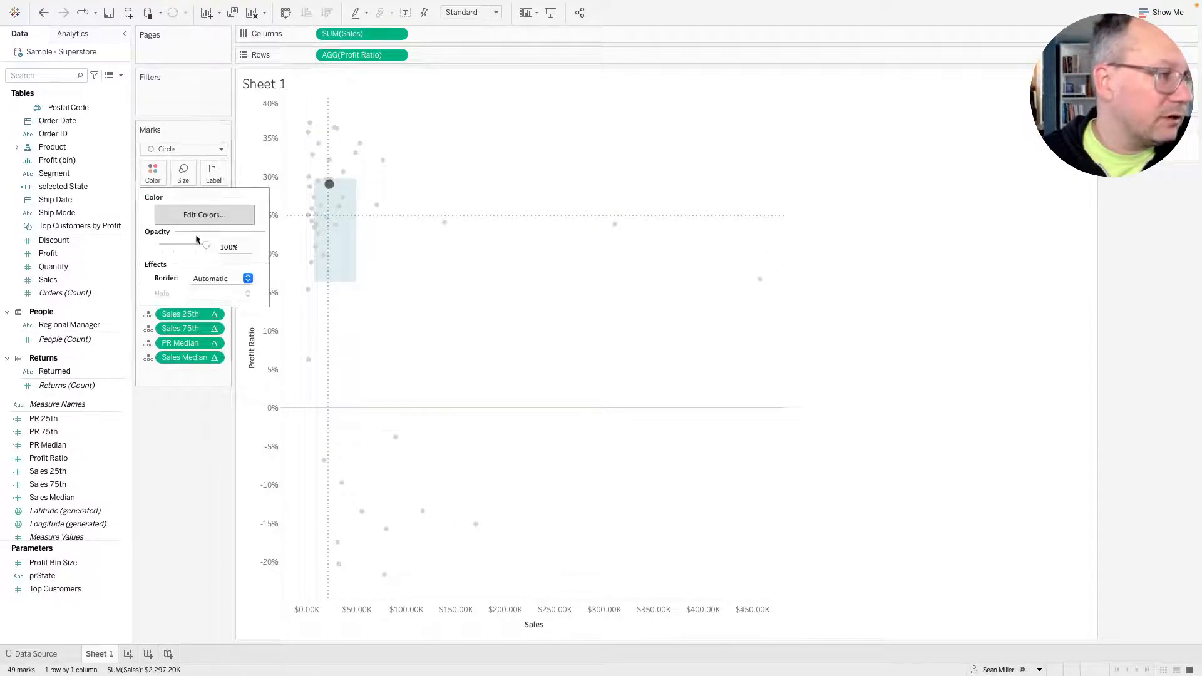
click(231, 278)
click(234, 418)
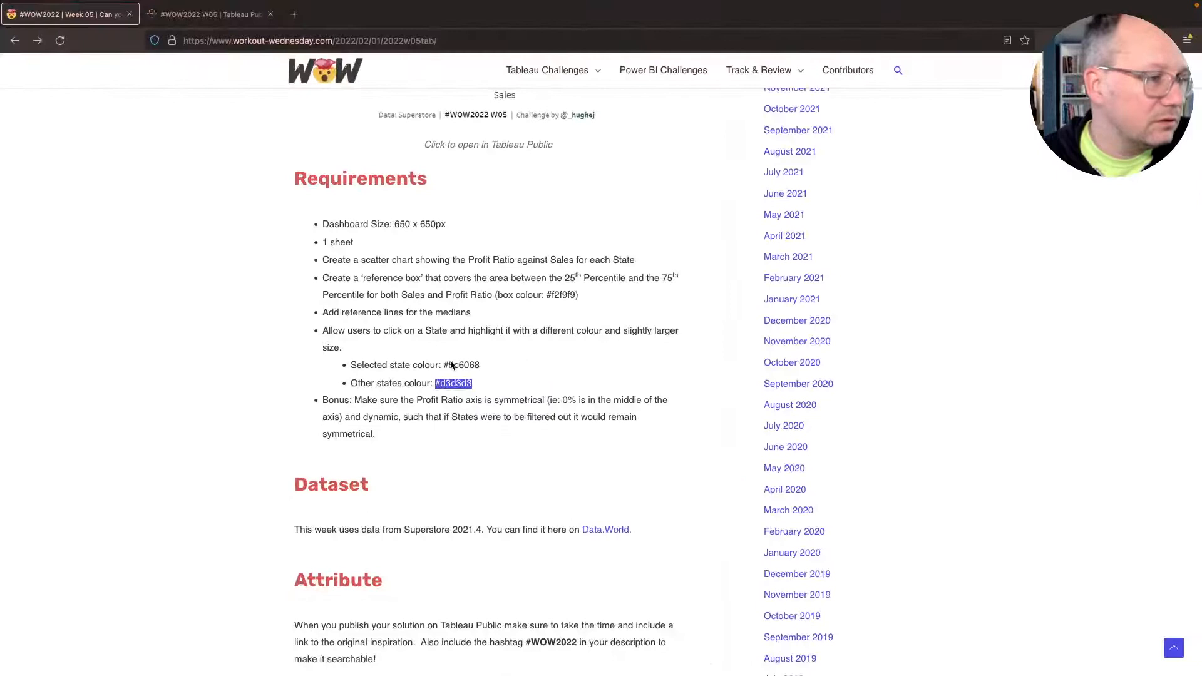
drag(480, 365, 448, 366)
key(super+c)
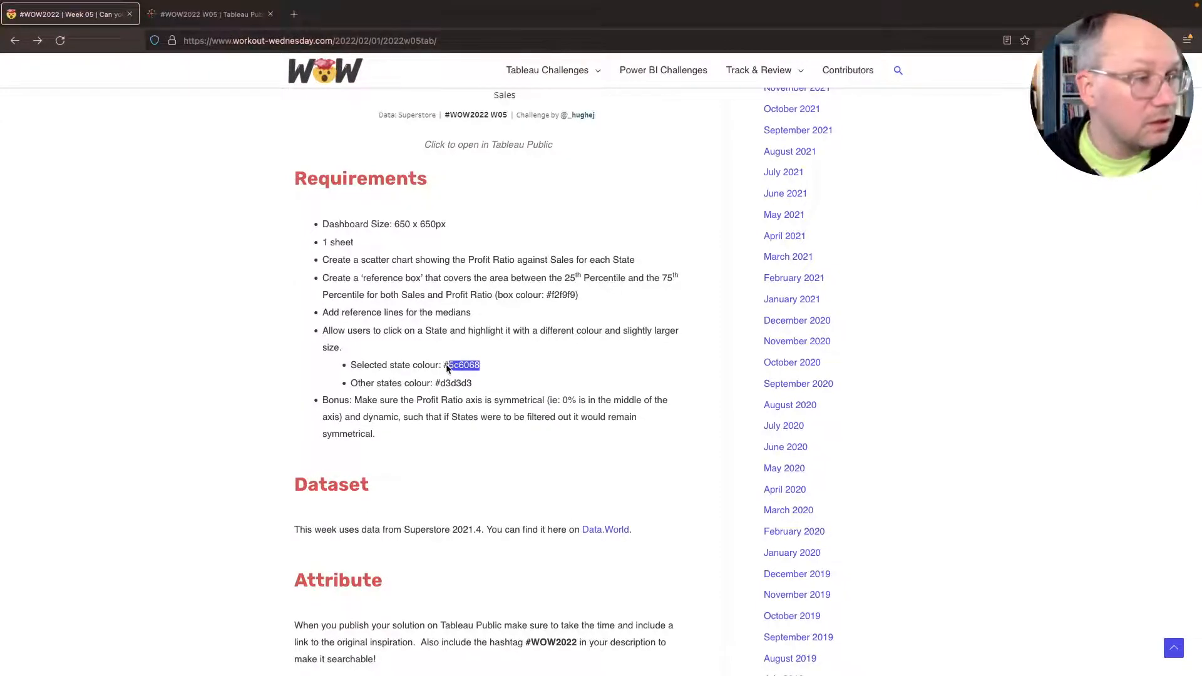
Set the border of the circle marks to the custom hex color 5C6068 in Tableau.
key(ctrl+Left)
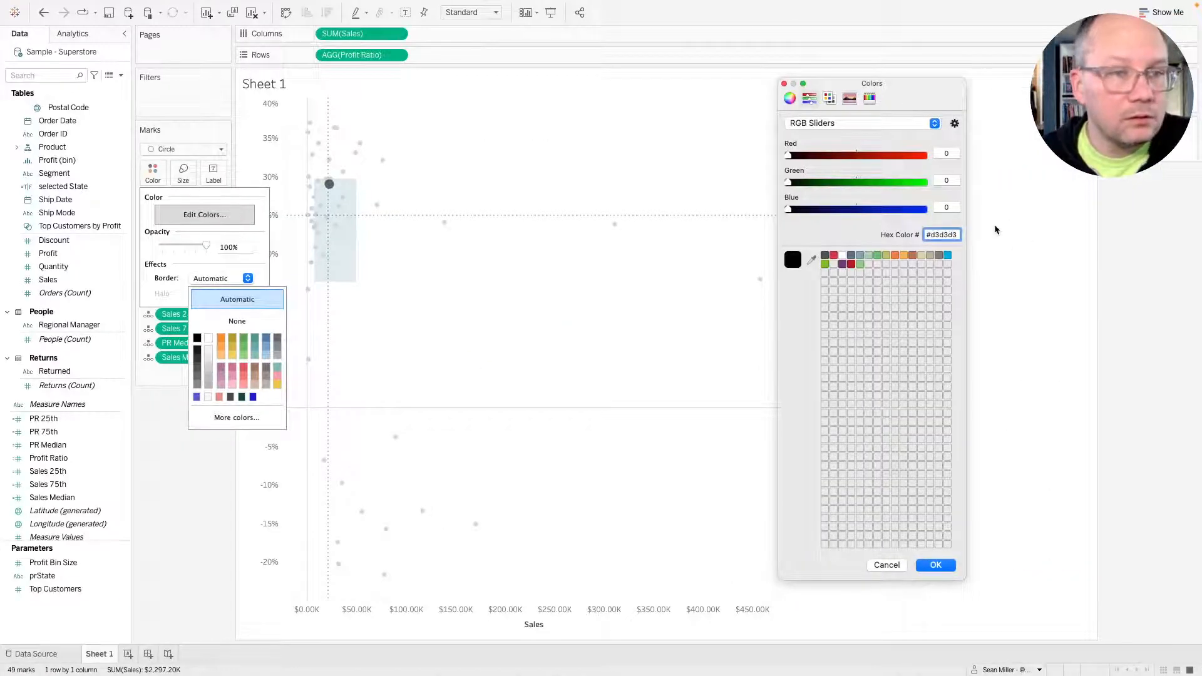
text(D3D3D3)
key(ctrl+Right)
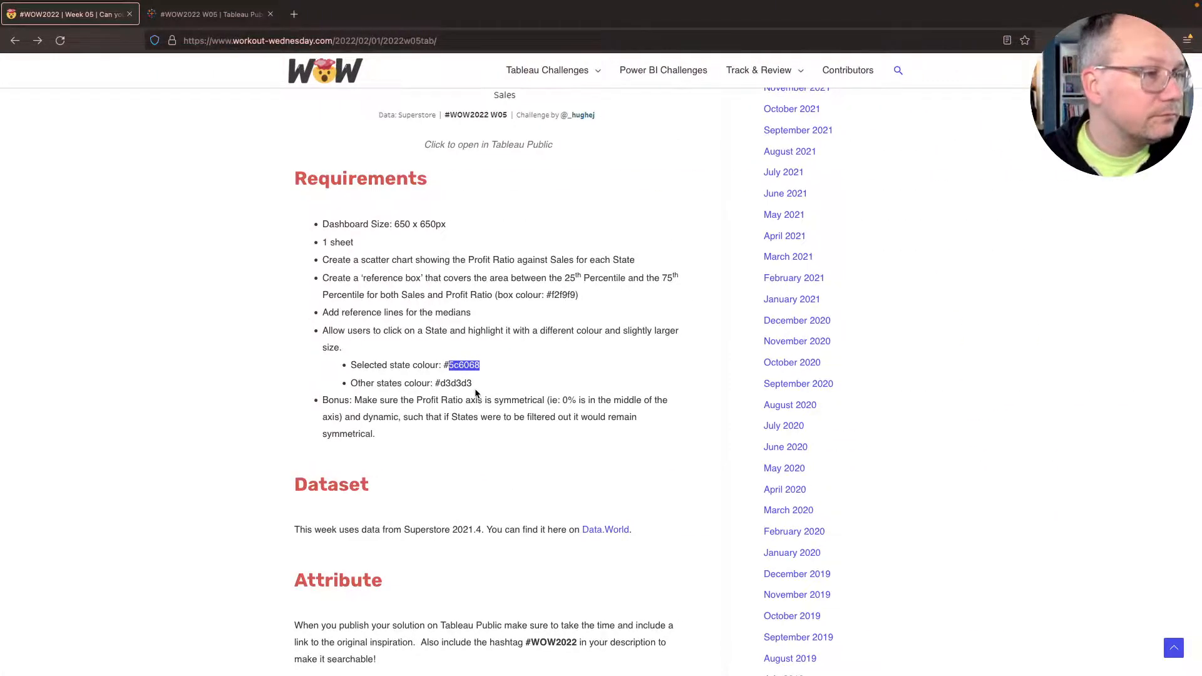
key(ctrl+Left)
double_click(937, 232)
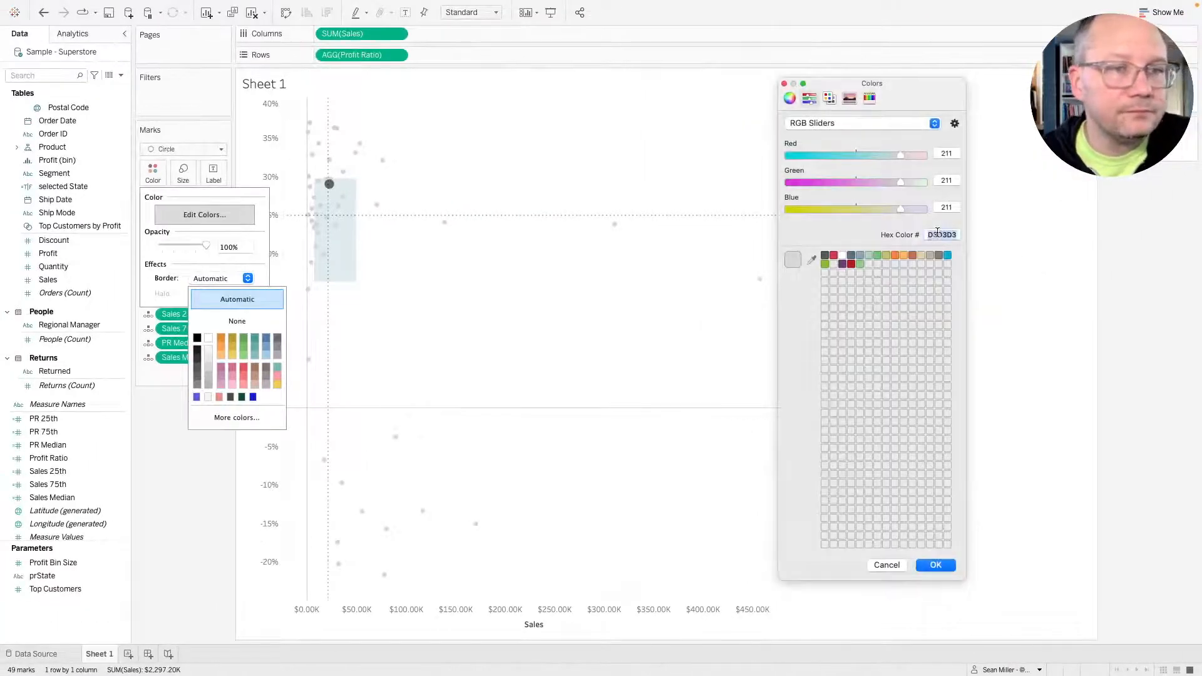
key(super+v)
key(Return)
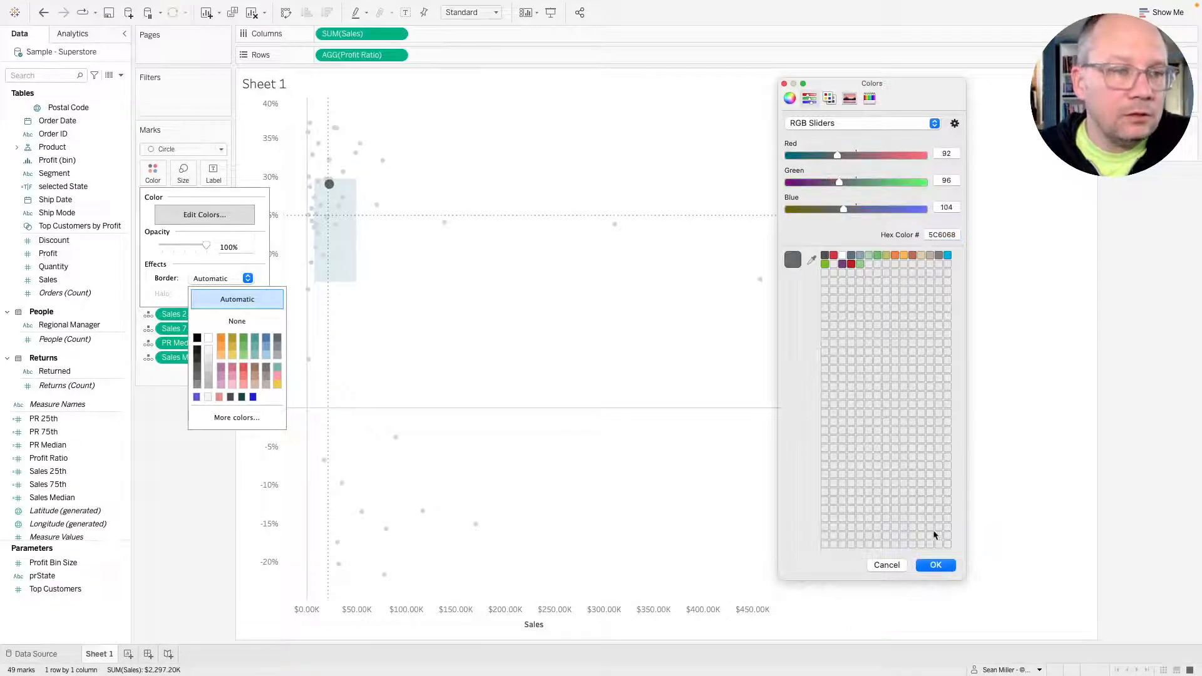
click(934, 565)
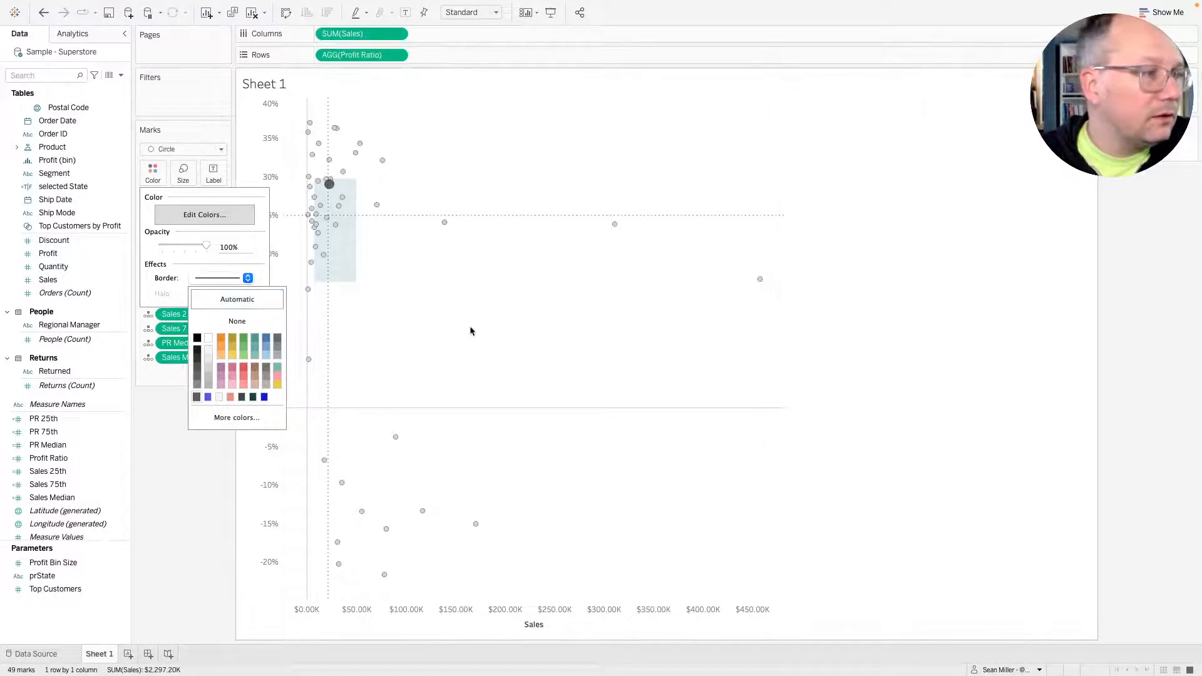
click(471, 331)
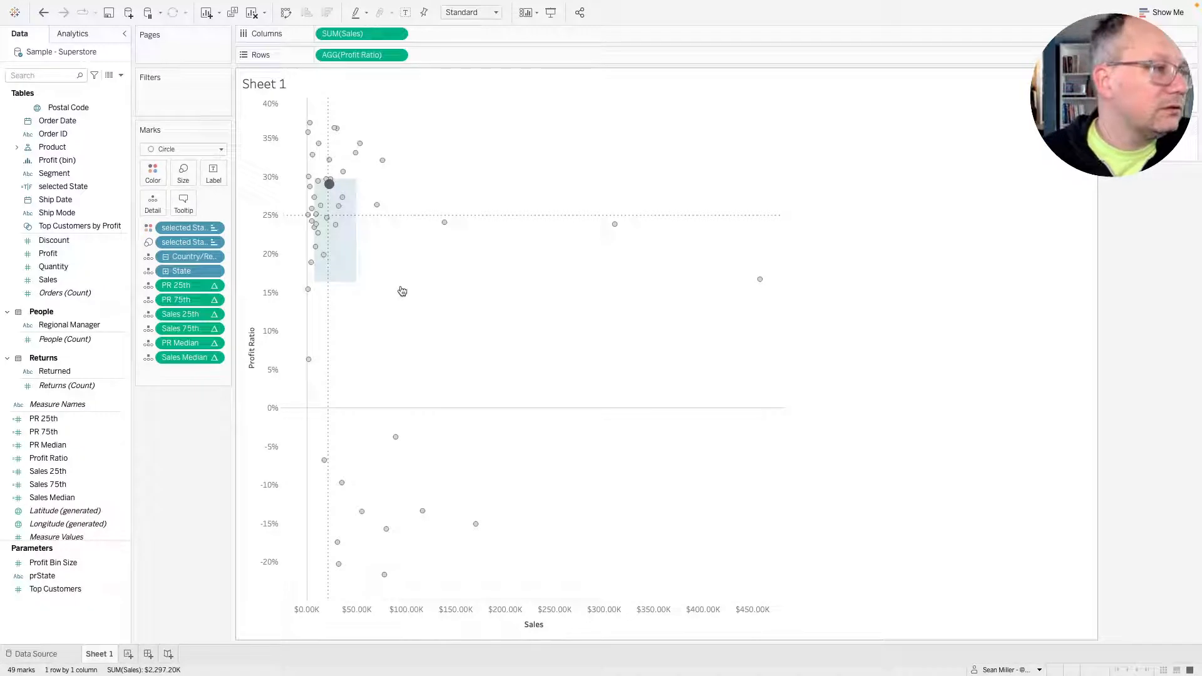
Compare the bordered marks with the reference chart in the browser and review the dashboard size requirement.
click(153, 174)
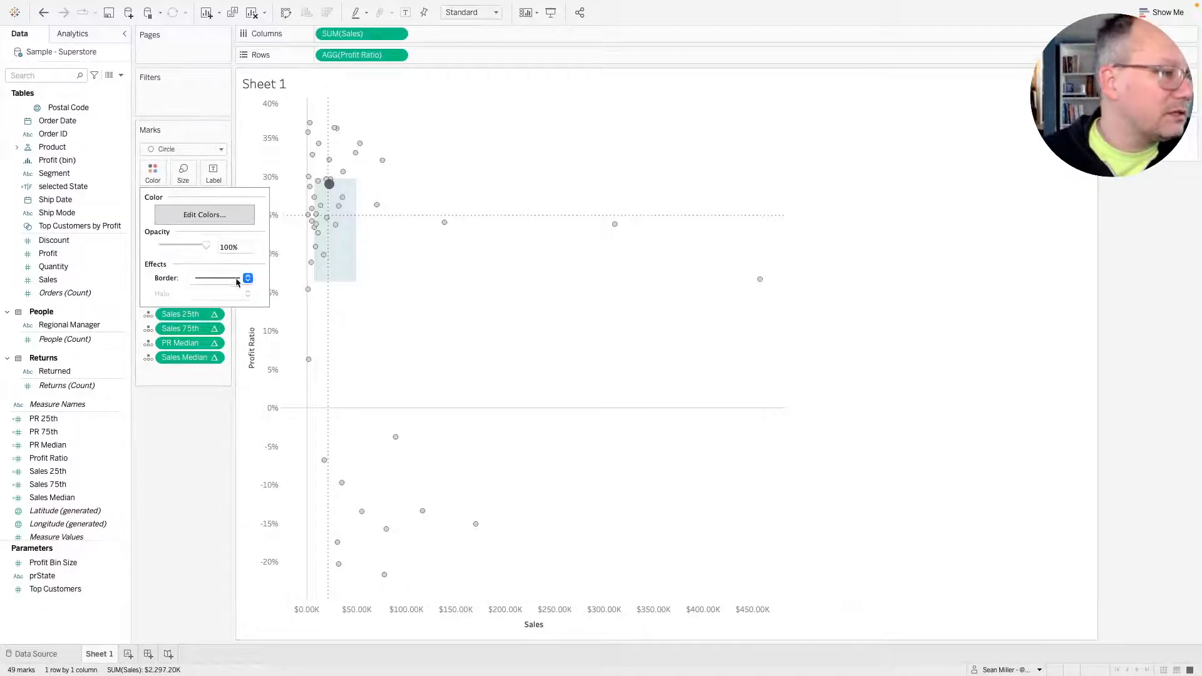
click(200, 444)
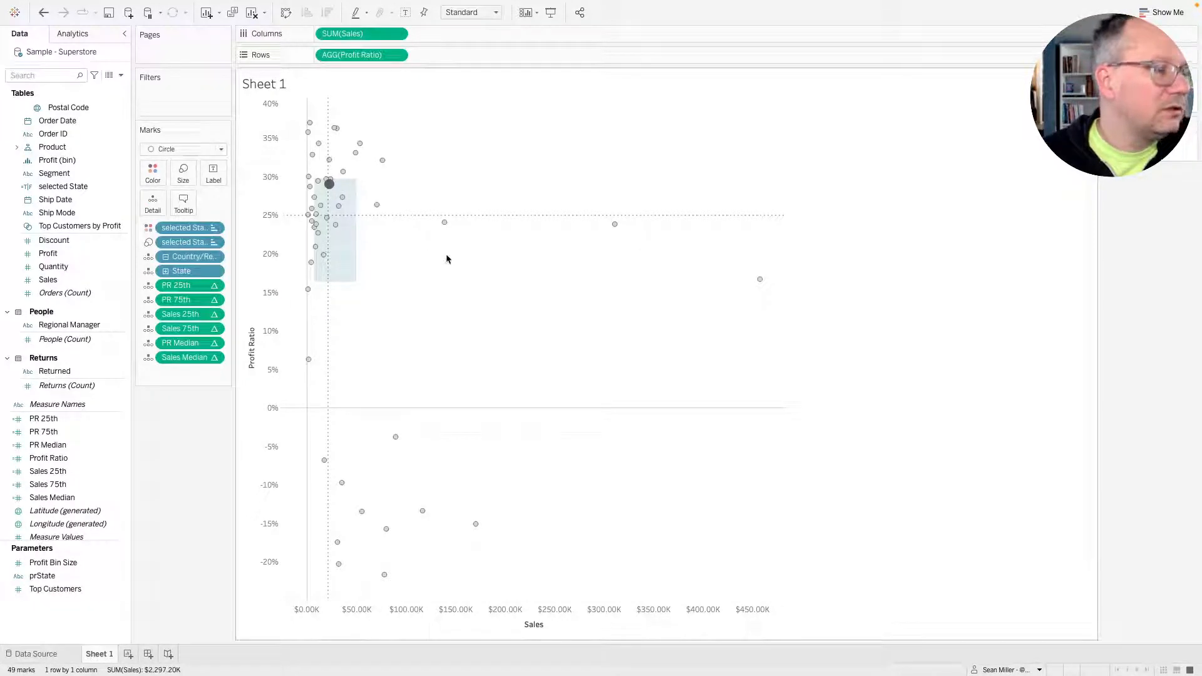
key(ctrl+Right)
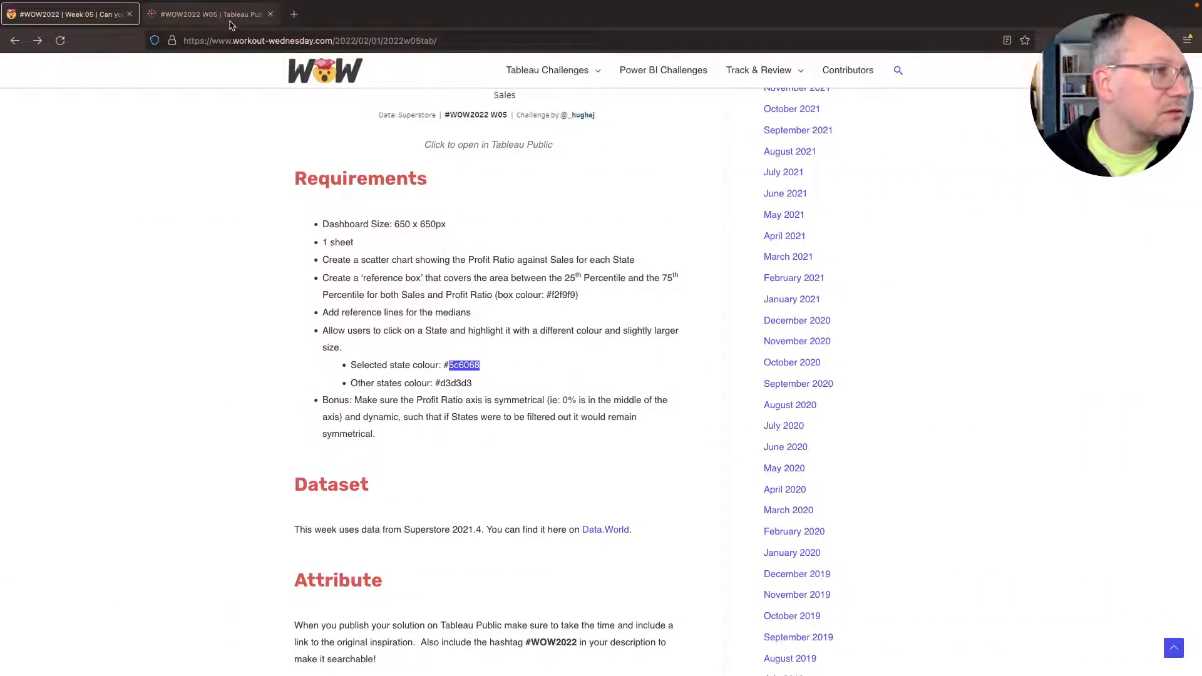
scroll(257, 332, up, 5)
scroll(254, 383, up, 2)
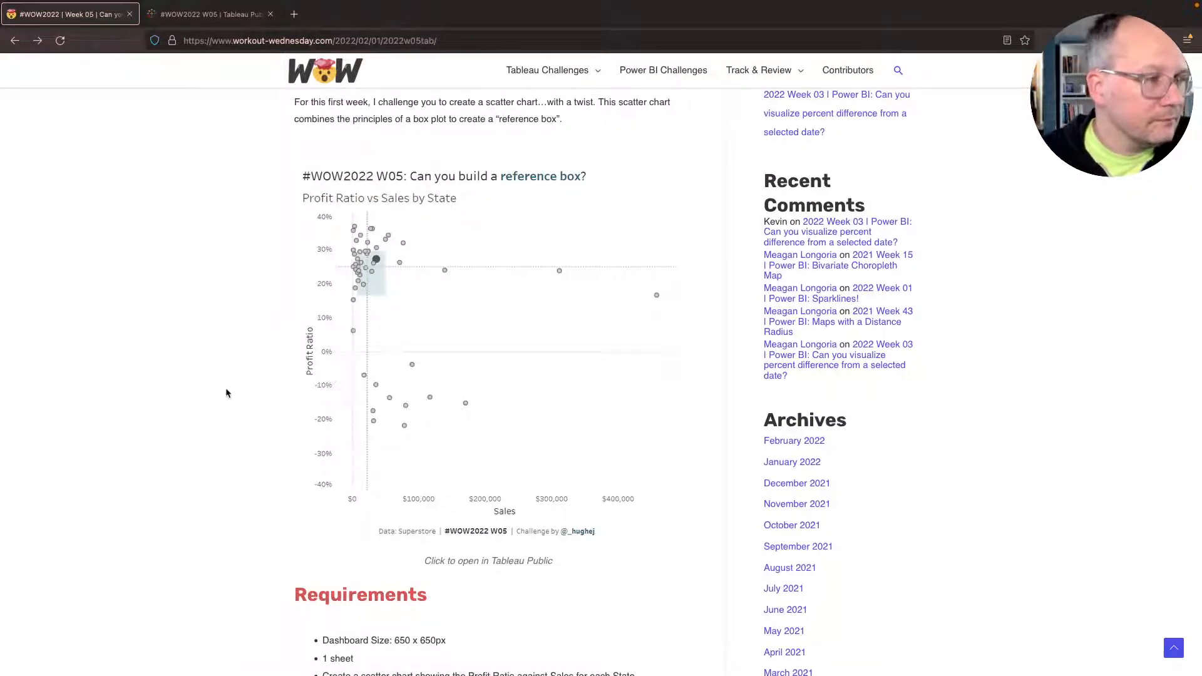
key(ctrl+Left)
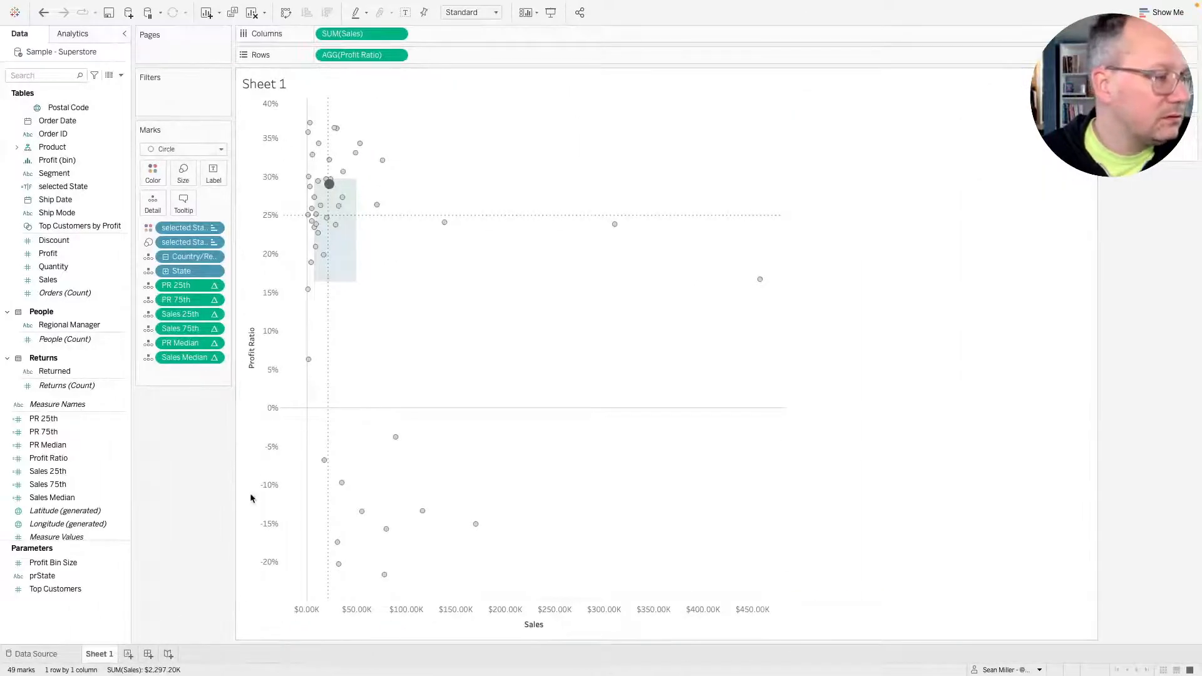
key(ctrl+Right)
scroll(246, 569, down, 3)
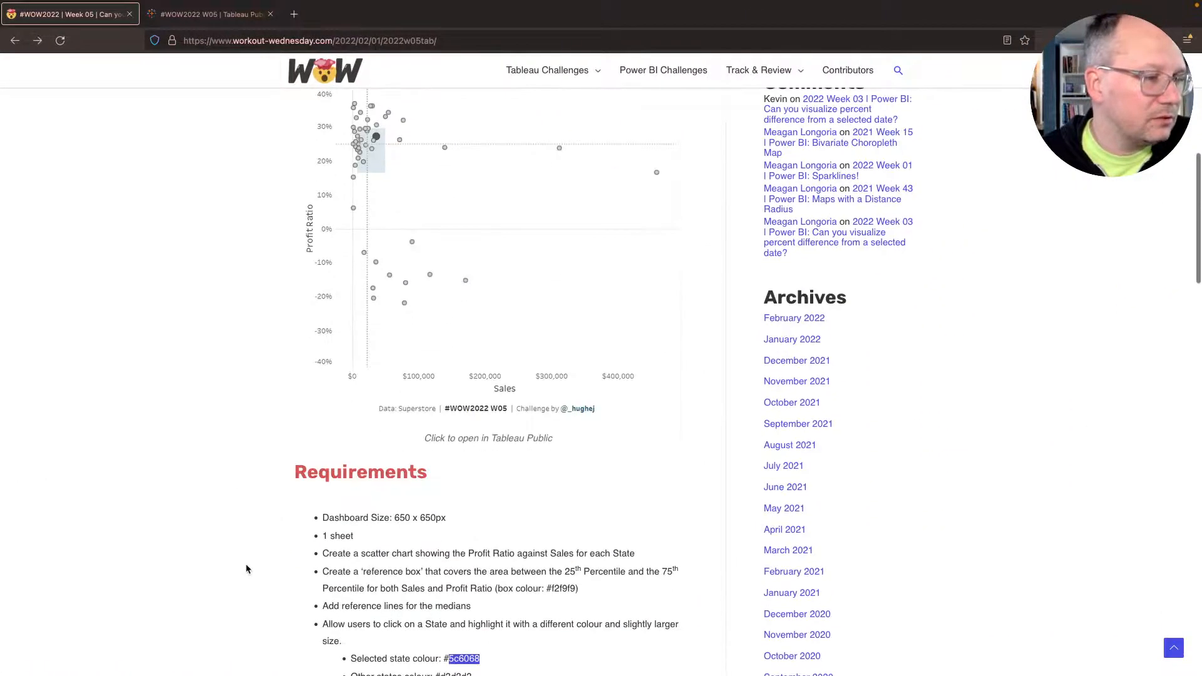
Switch to Tableau and set Dashboard 1 to a fixed size of 650 px wide by 650 px high.
key(ctrl+Left)
click(146, 654)
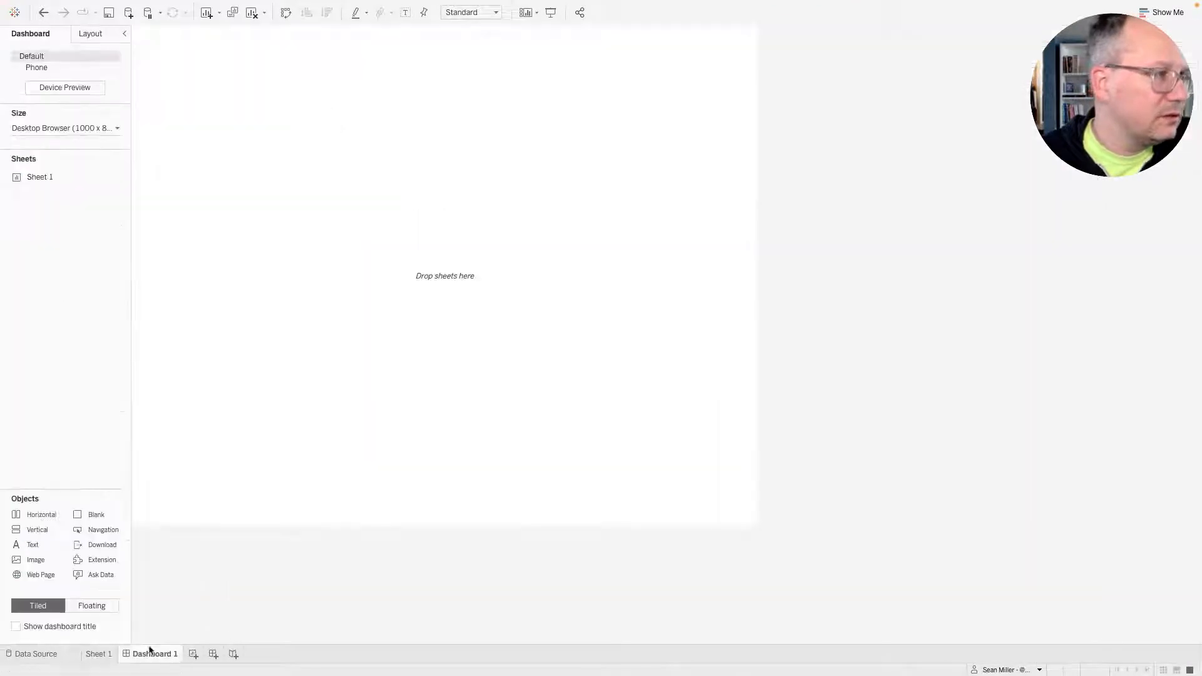
click(54, 128)
click(48, 201)
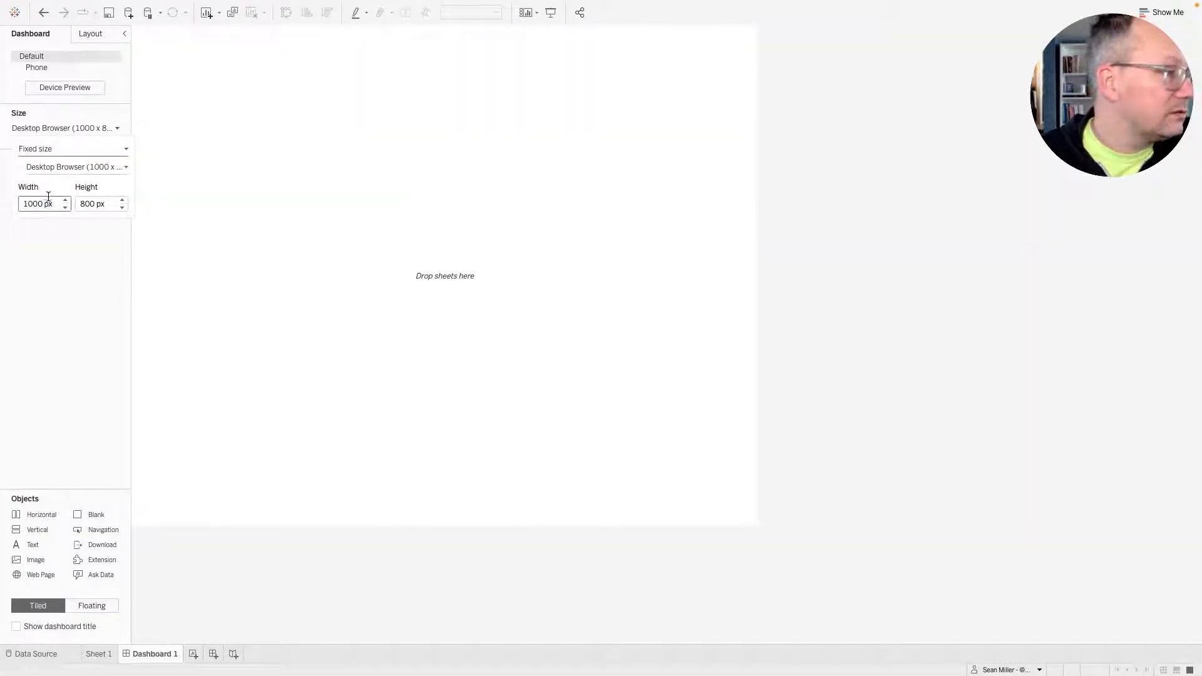
text(65)
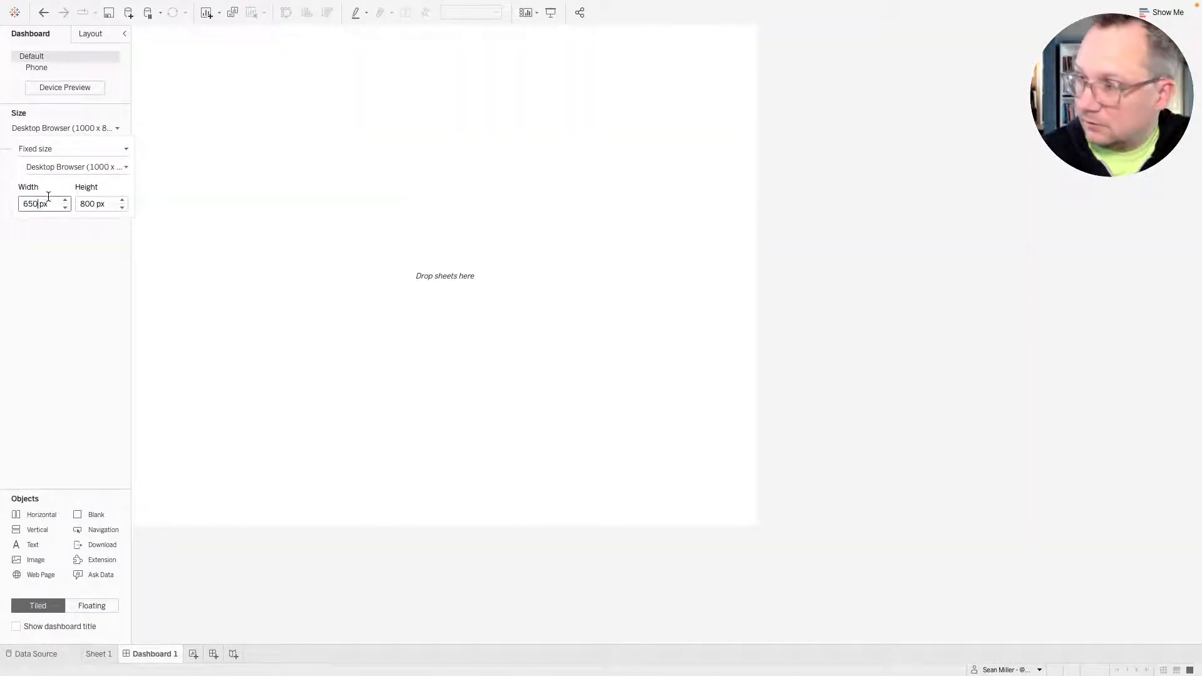
text(0)
key(Return)
click(101, 202)
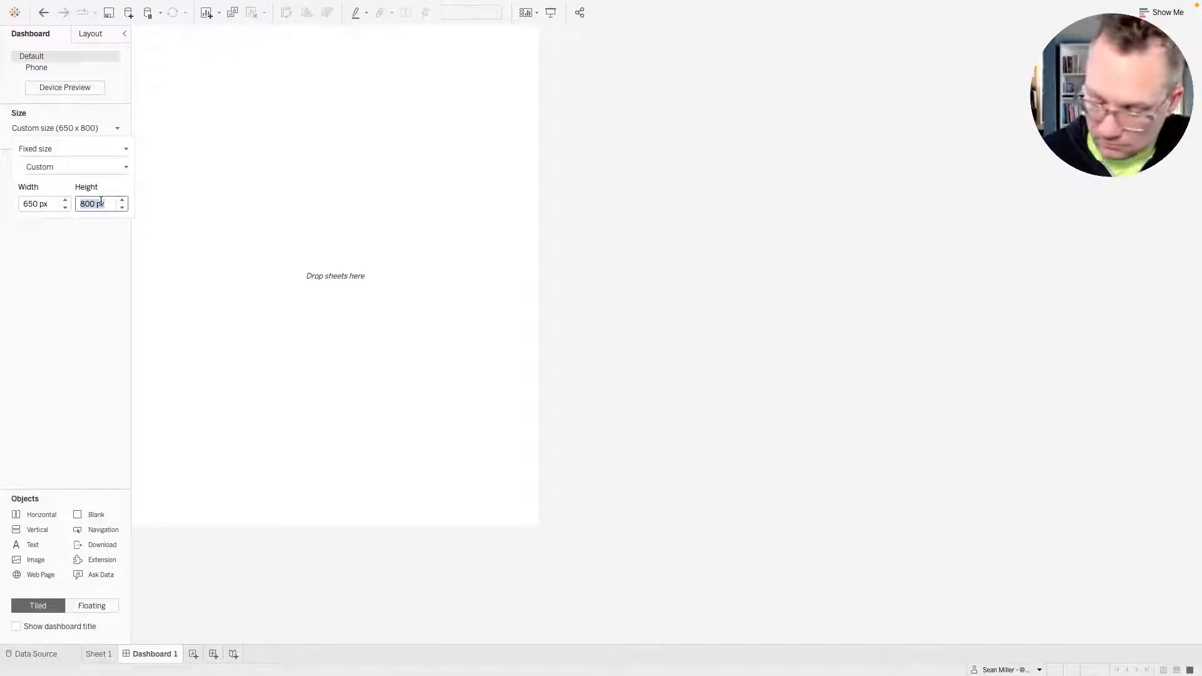
text(650)
key(Return)
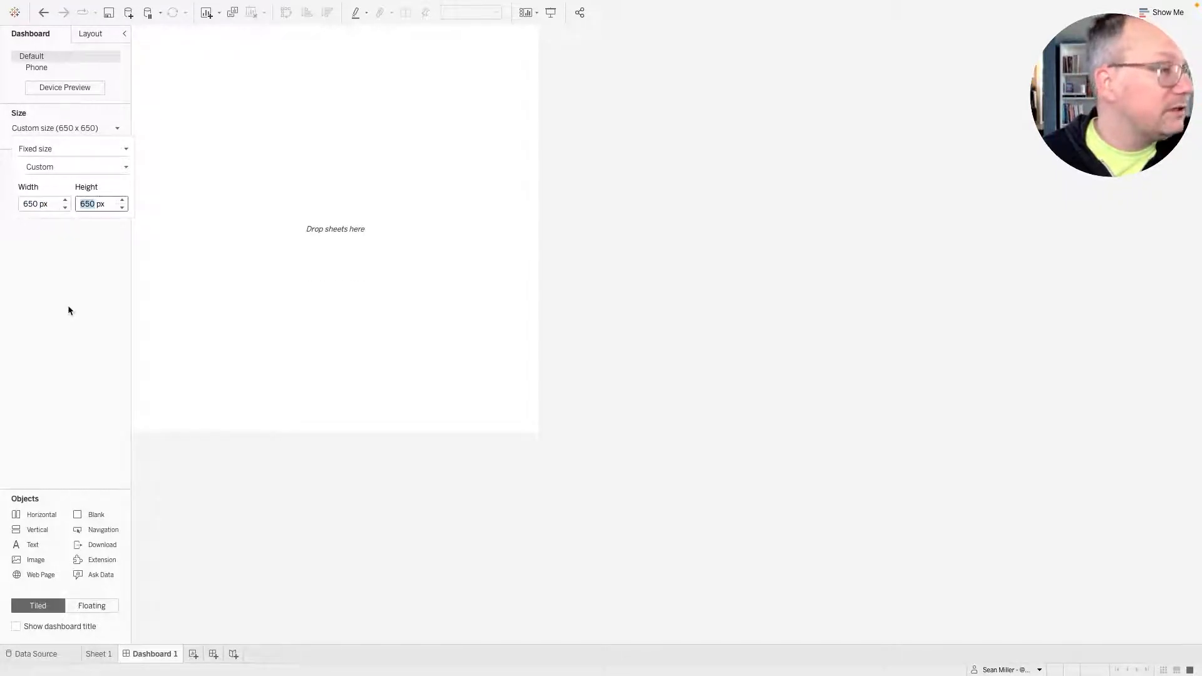
click(67, 310)
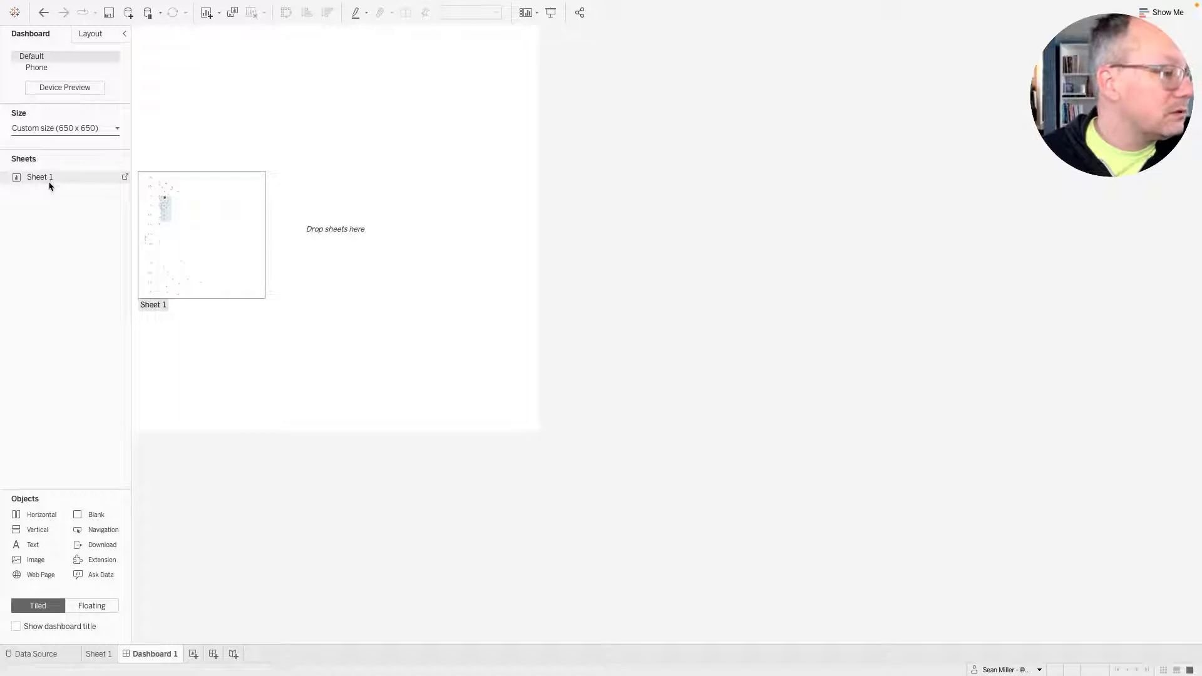
Place a vertical container on the empty dashboard and show the dashboard title above it.
drag(33, 535, 306, 184)
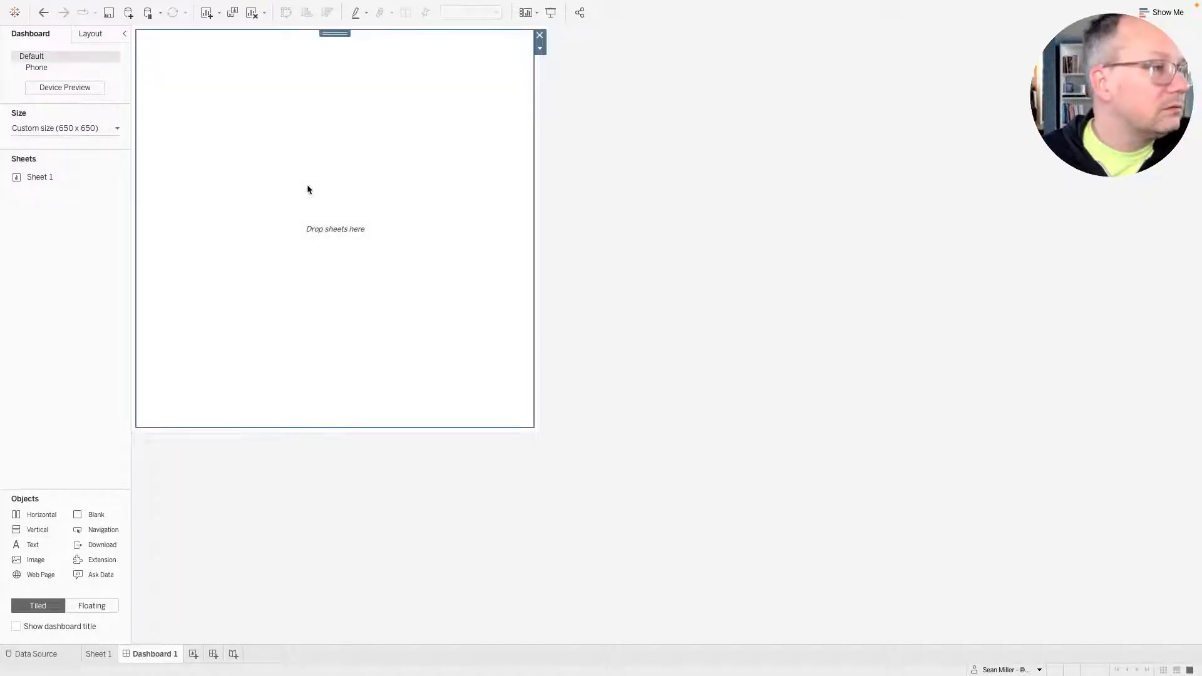
click(44, 626)
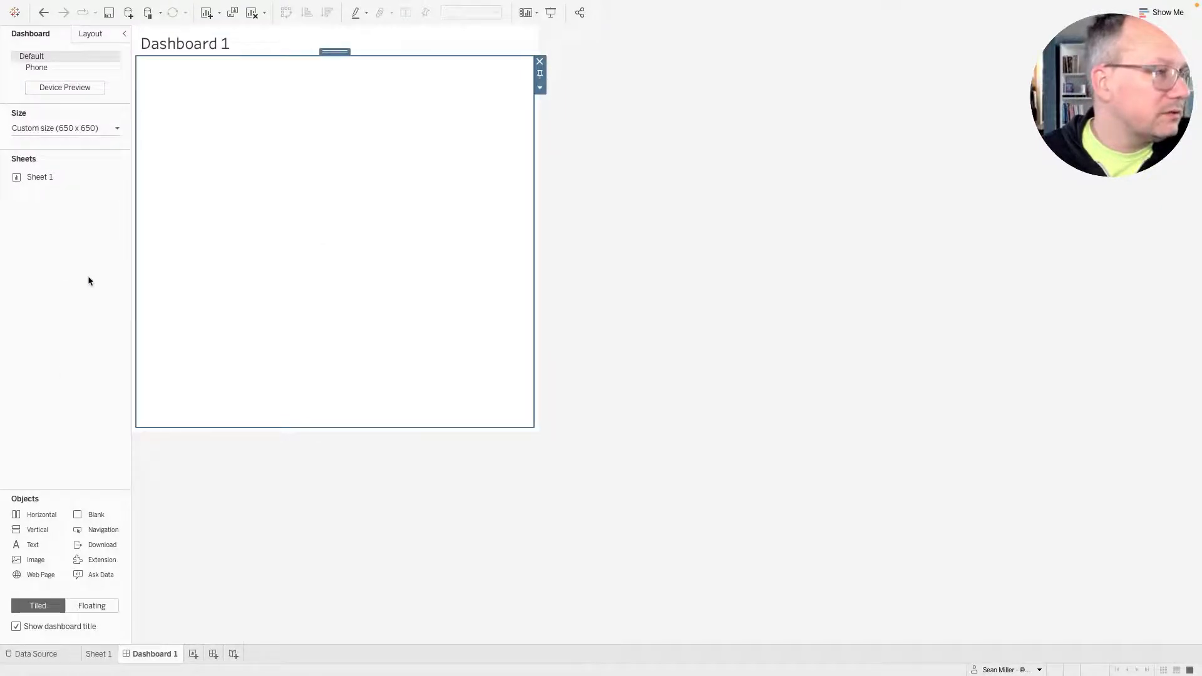
Review the reference chart's title in the browser and inspect the dashboard title's text in Tableau without changing it.
key(ctrl+Right)
scroll(253, 313, up, 2)
scroll(253, 311, up, 2)
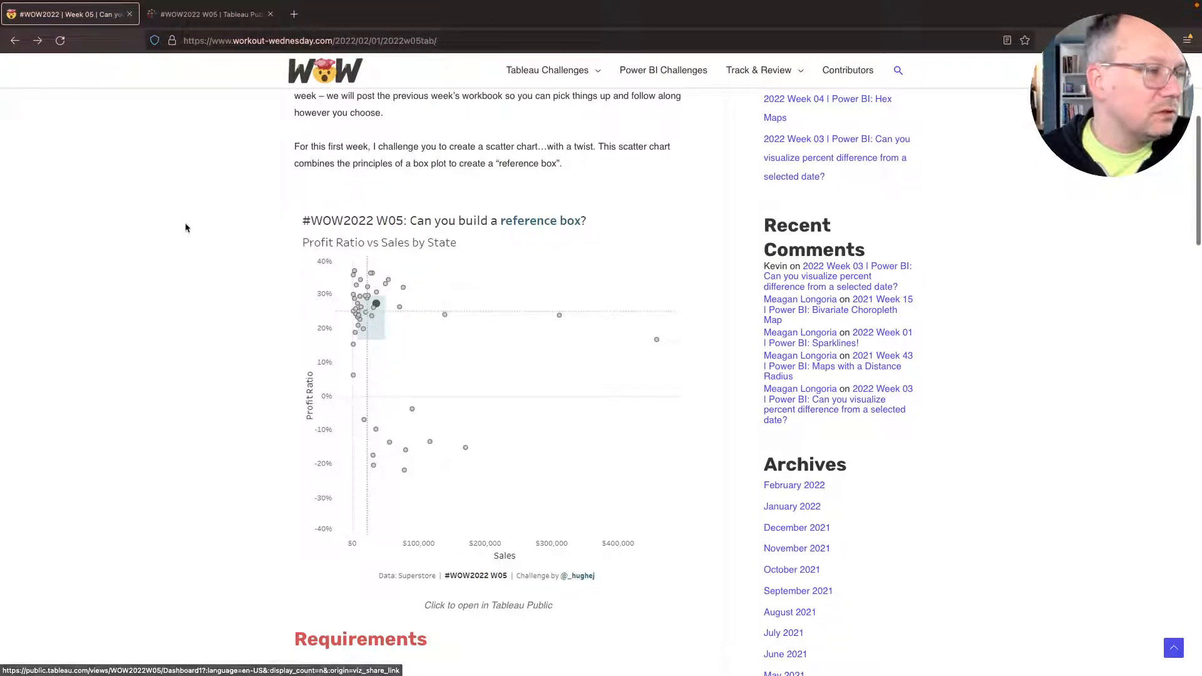
key(ctrl+Left)
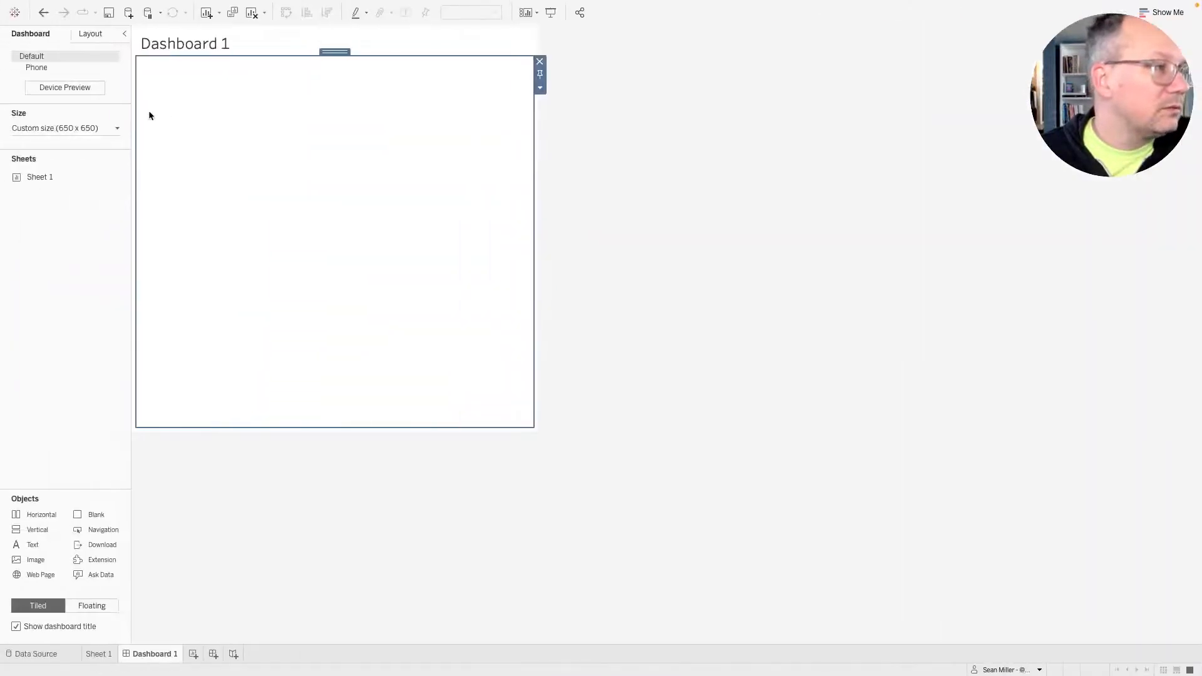
double_click(200, 44)
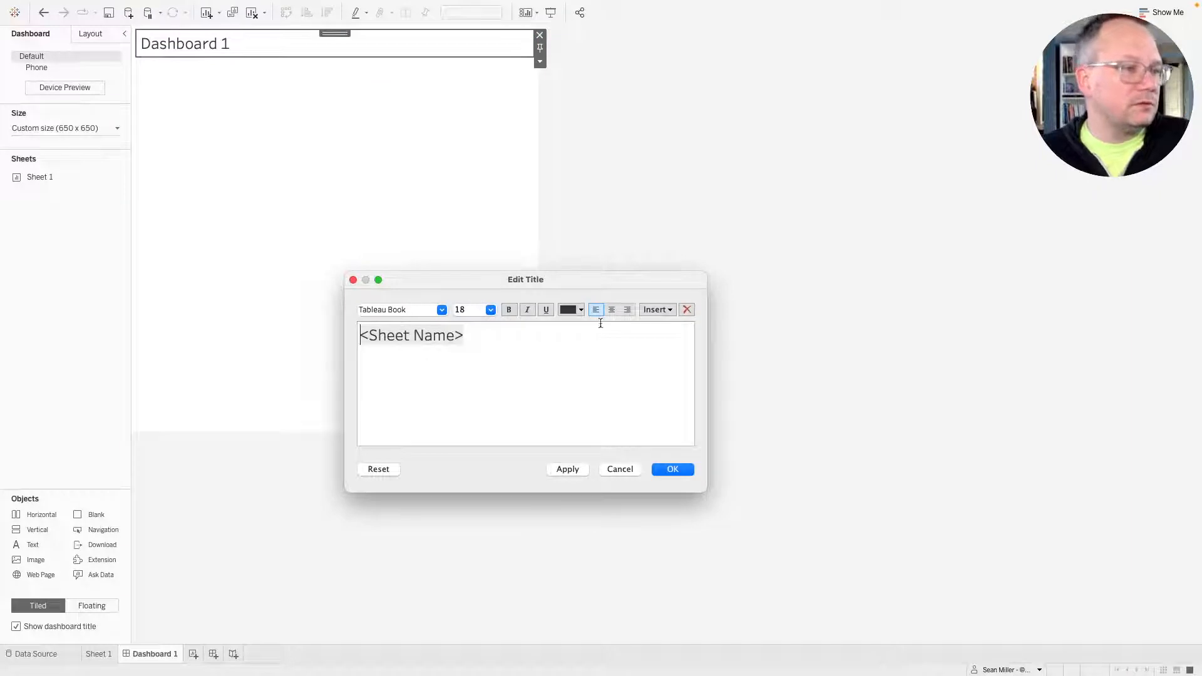
click(618, 468)
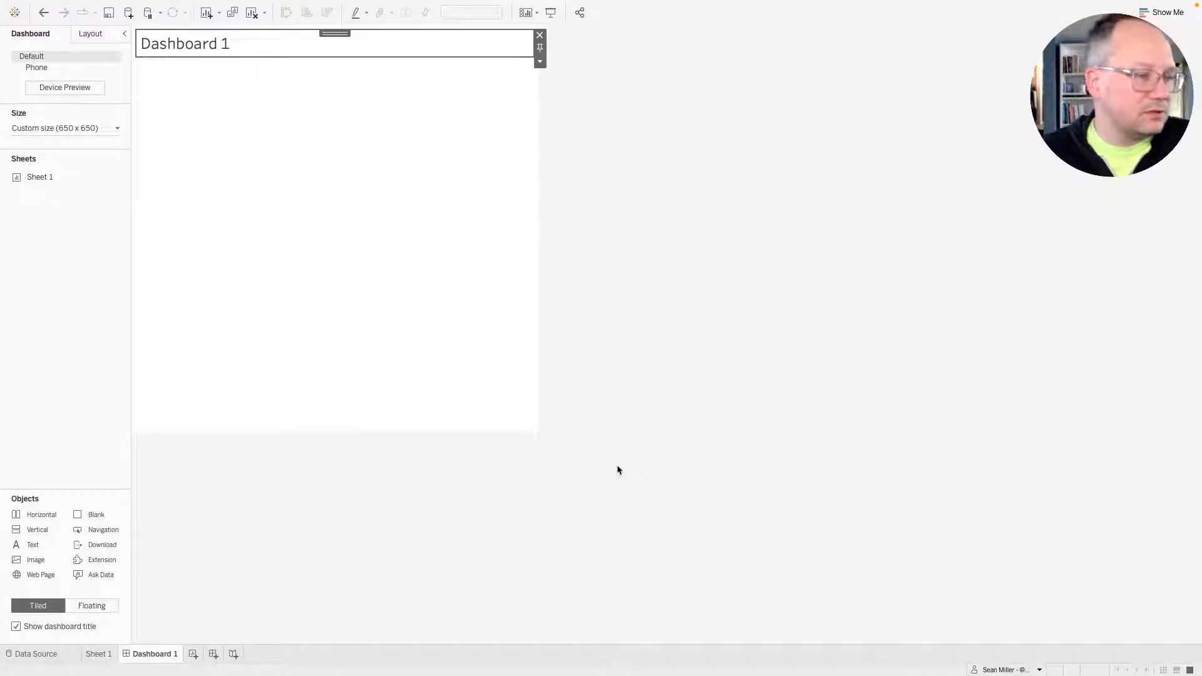
Rename the dashboard as "#WOW20222 Week 5: Can you build a refernce box?".
double_click(149, 653)
text(#WOW)
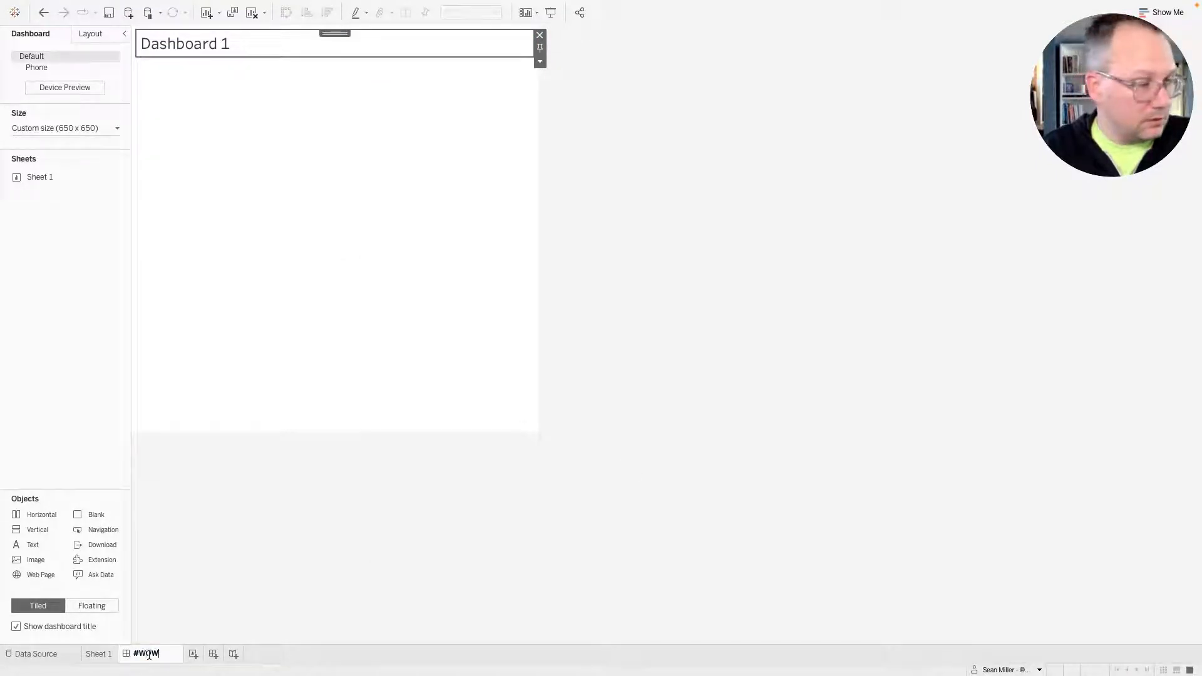
text(2022)
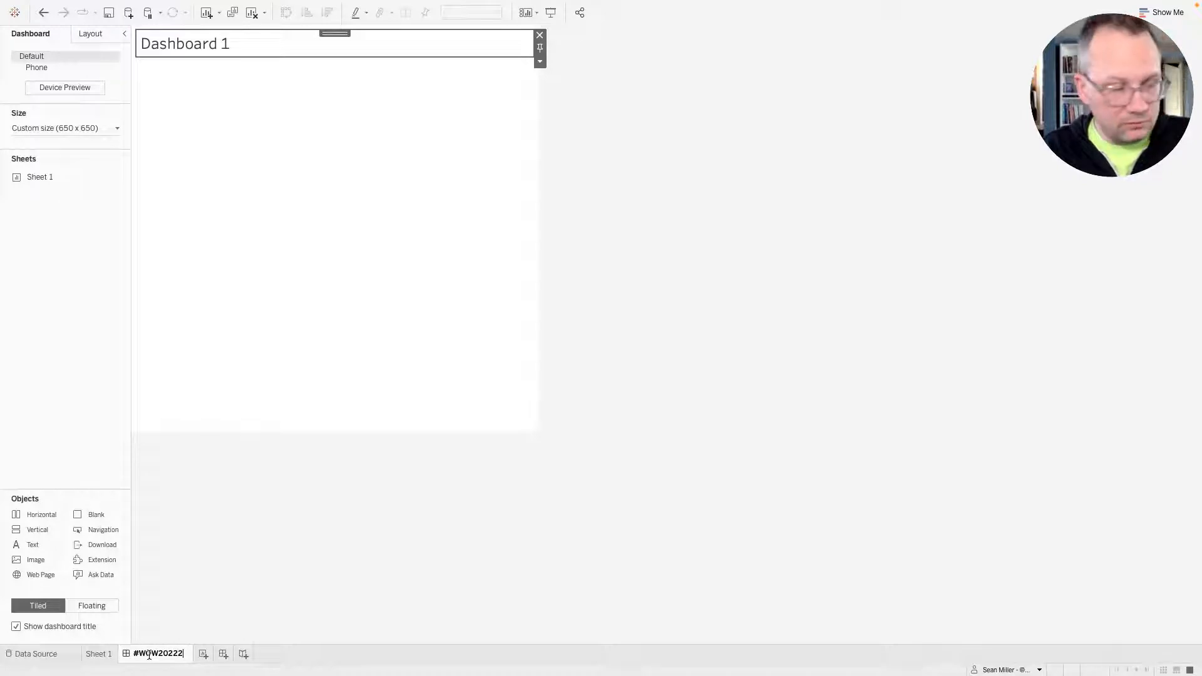
text(2)
text(k 4)
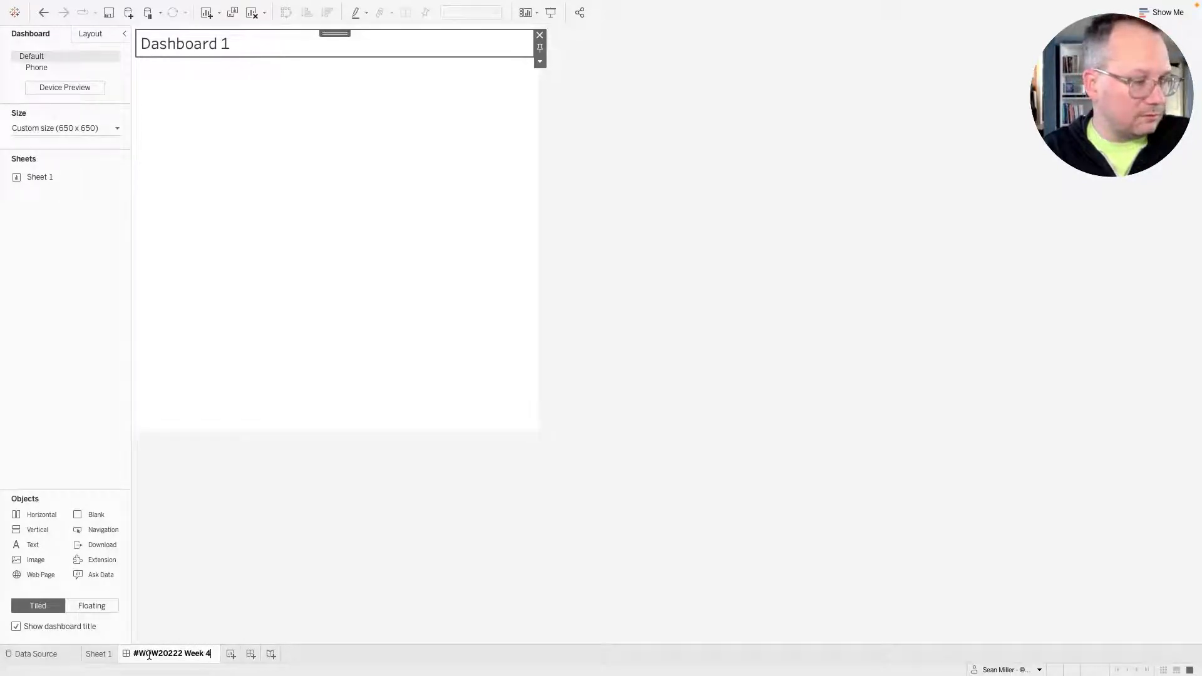
key(BackSpace)
text(5 )
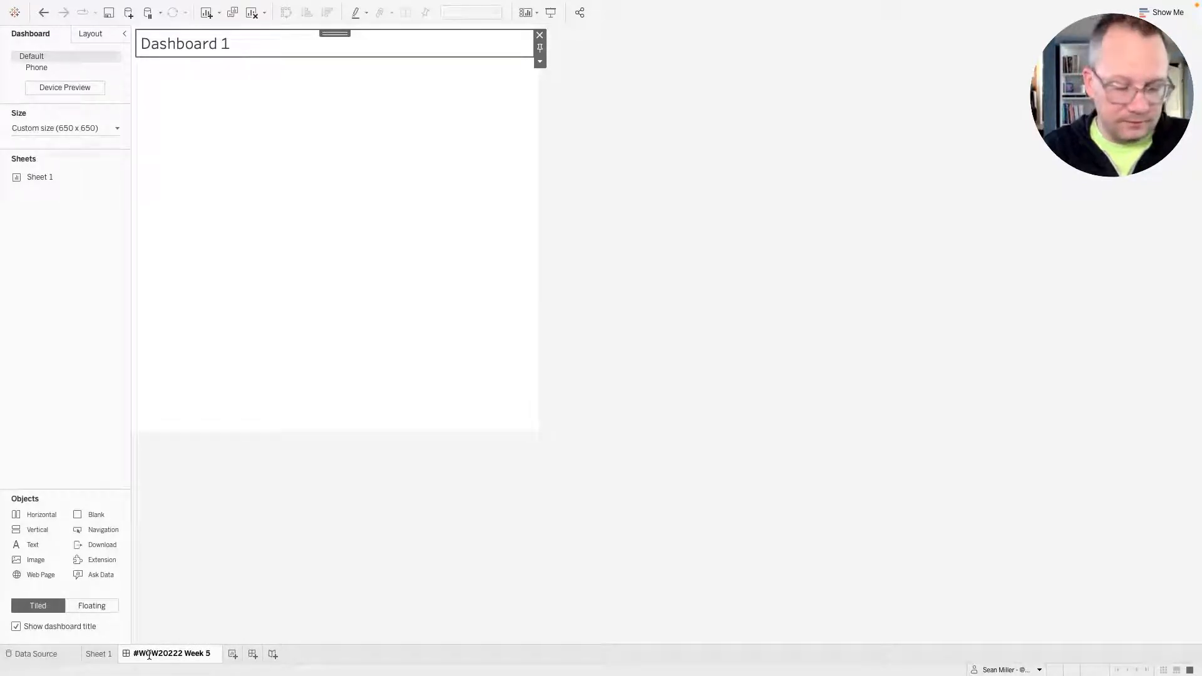
text(: Can yu)
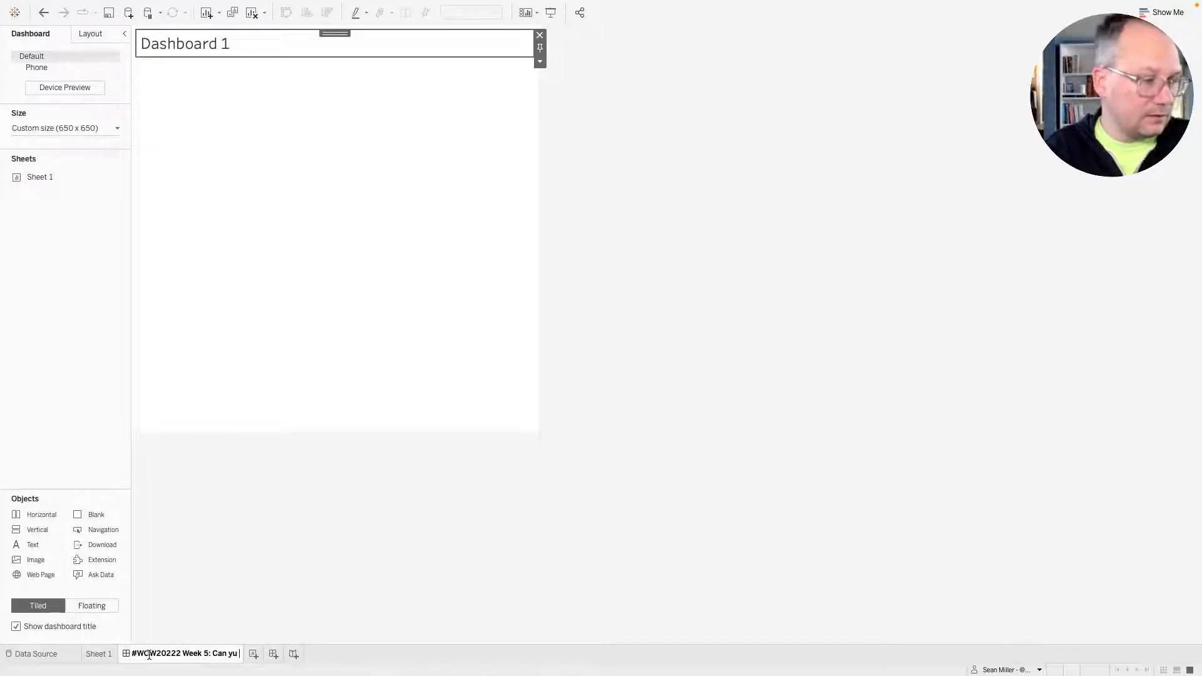
key(BackSpace)
text(ou build)
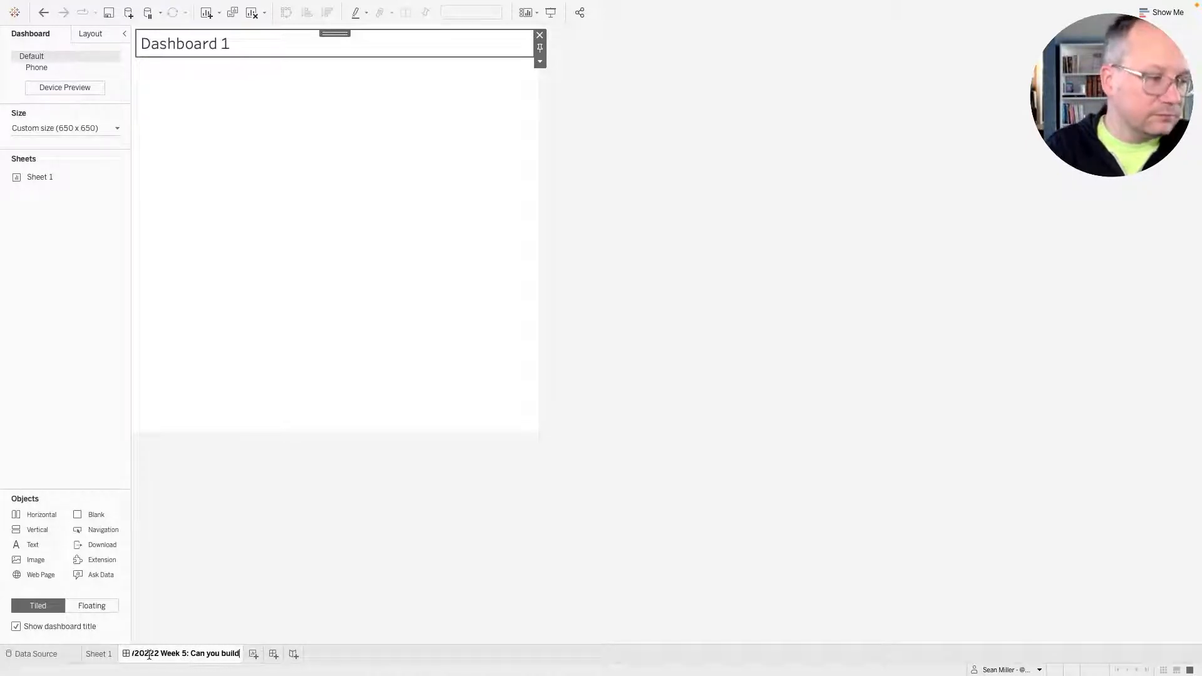
text( a ref)
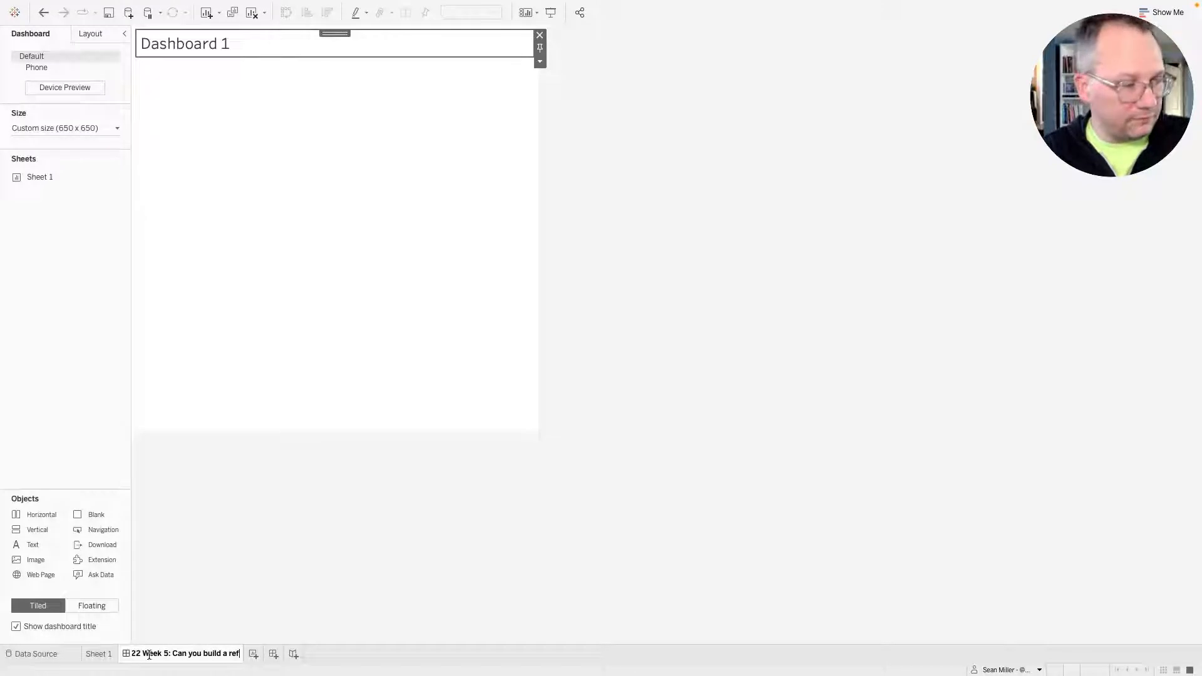
text(ernce box?)
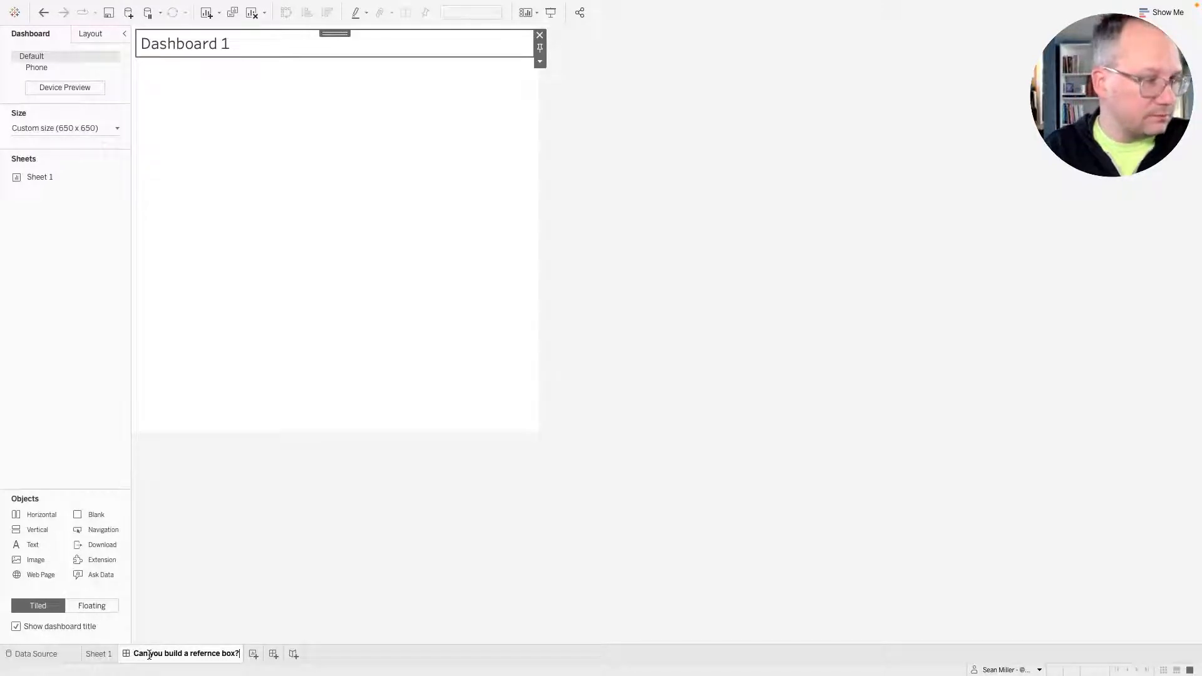
key(Return)
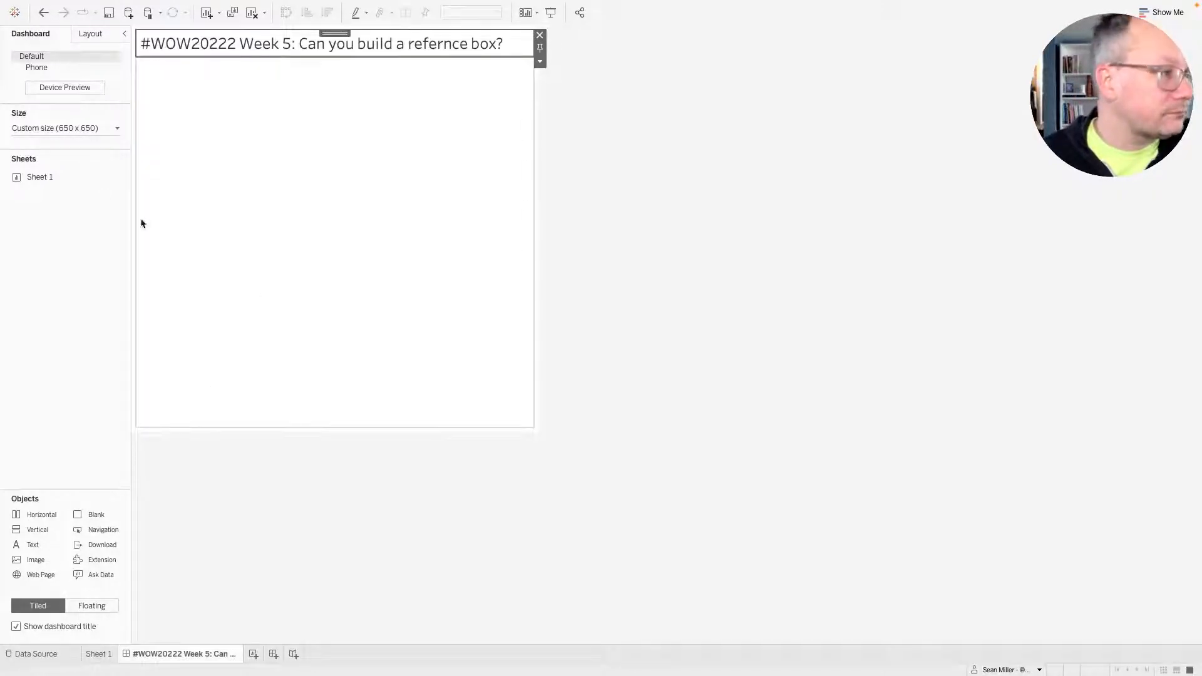
Place Sheet 1 in the container below the dashboard title and remove the container with the selected State legends.
drag(44, 179, 305, 169)
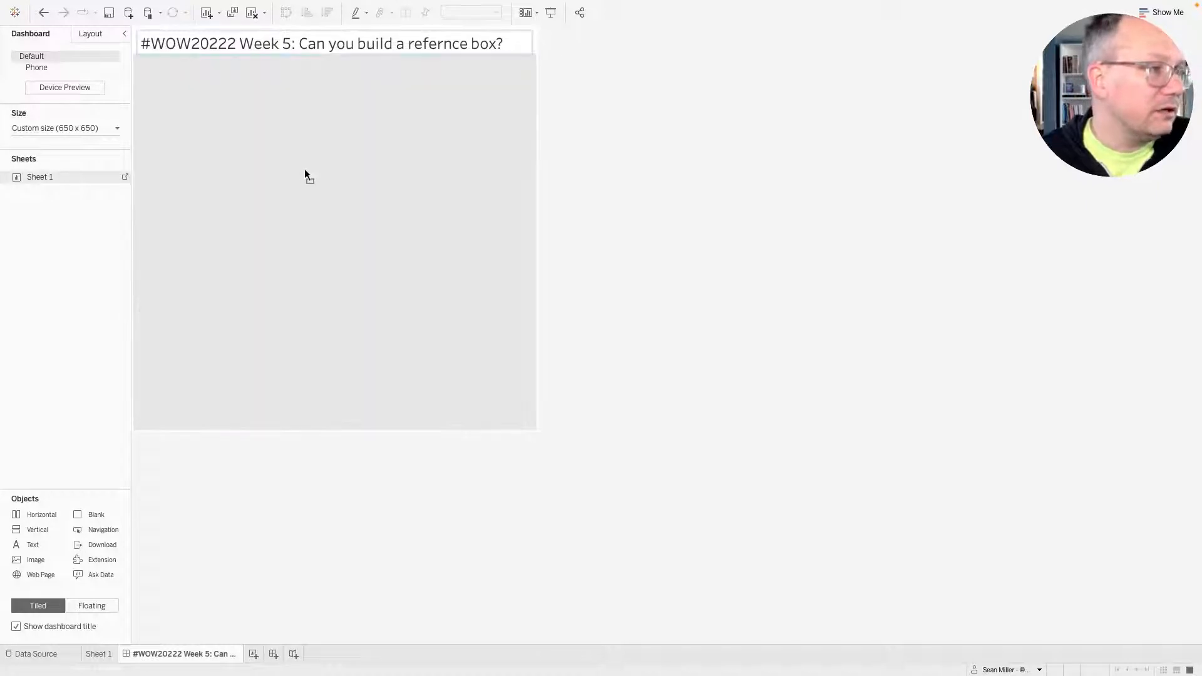
click(499, 128)
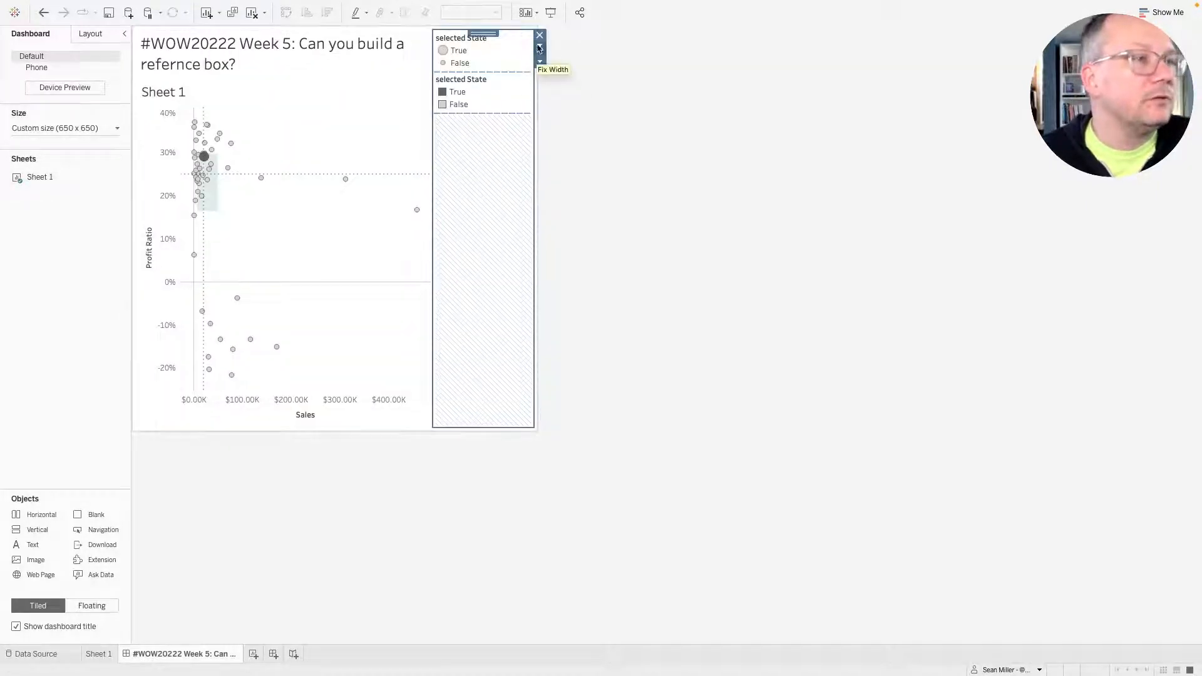
click(539, 35)
click(635, 359)
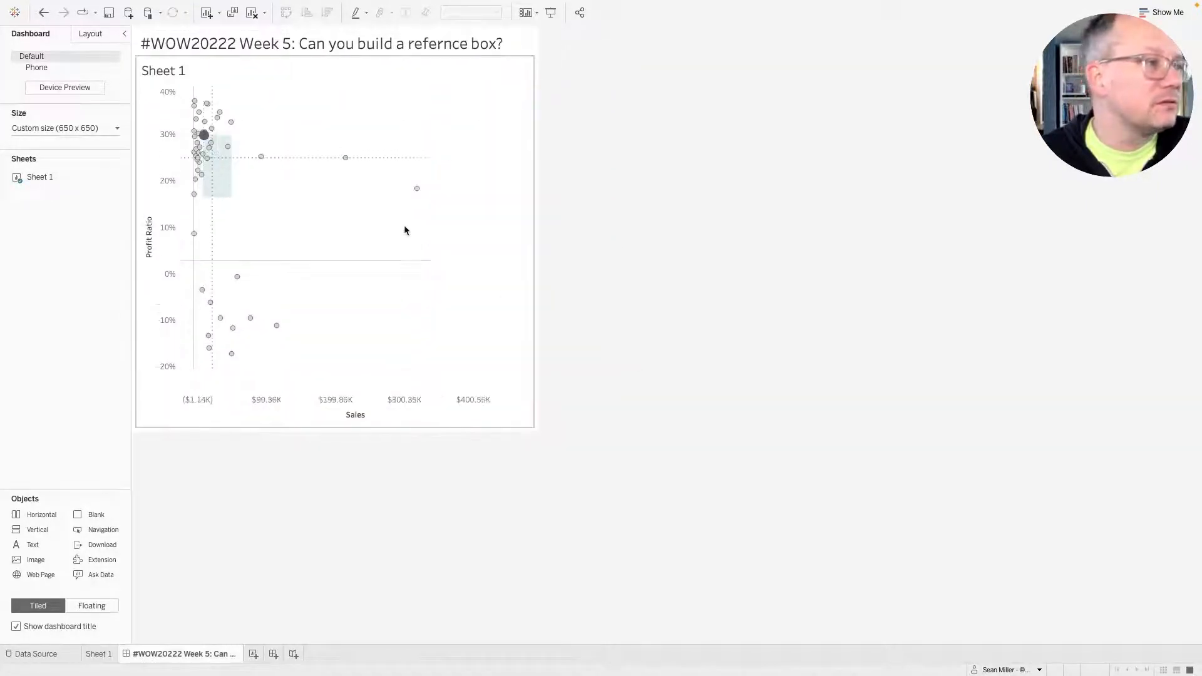
right_click(170, 76)
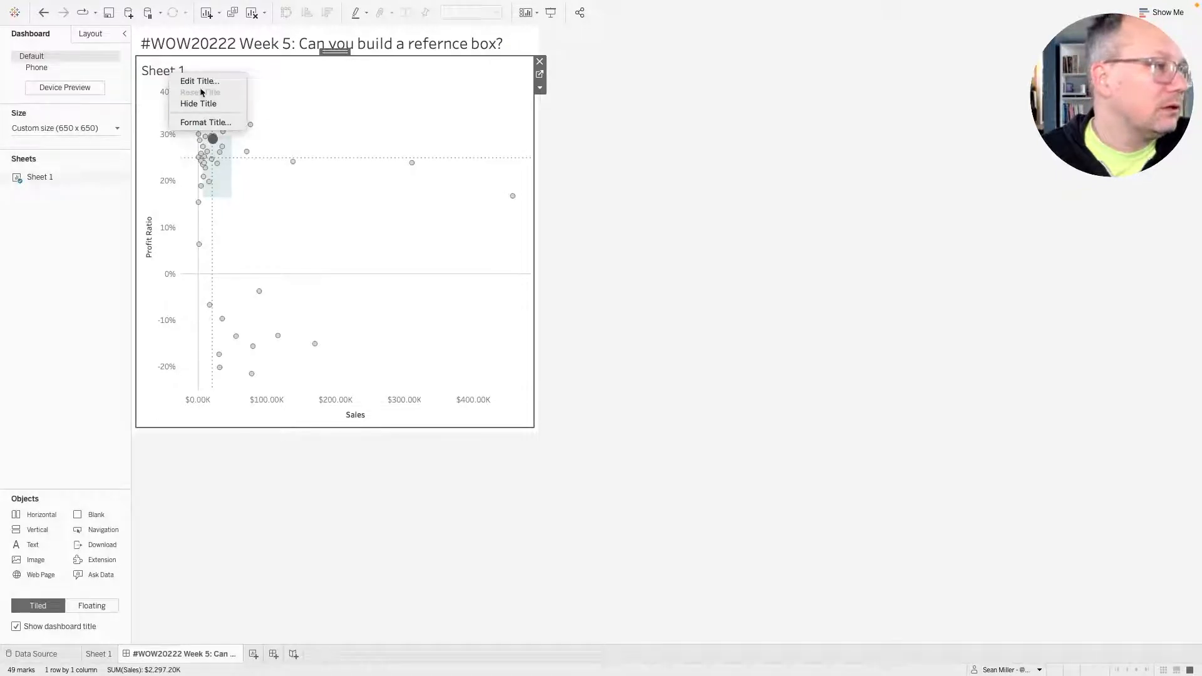
click(199, 82)
triple_click(399, 337)
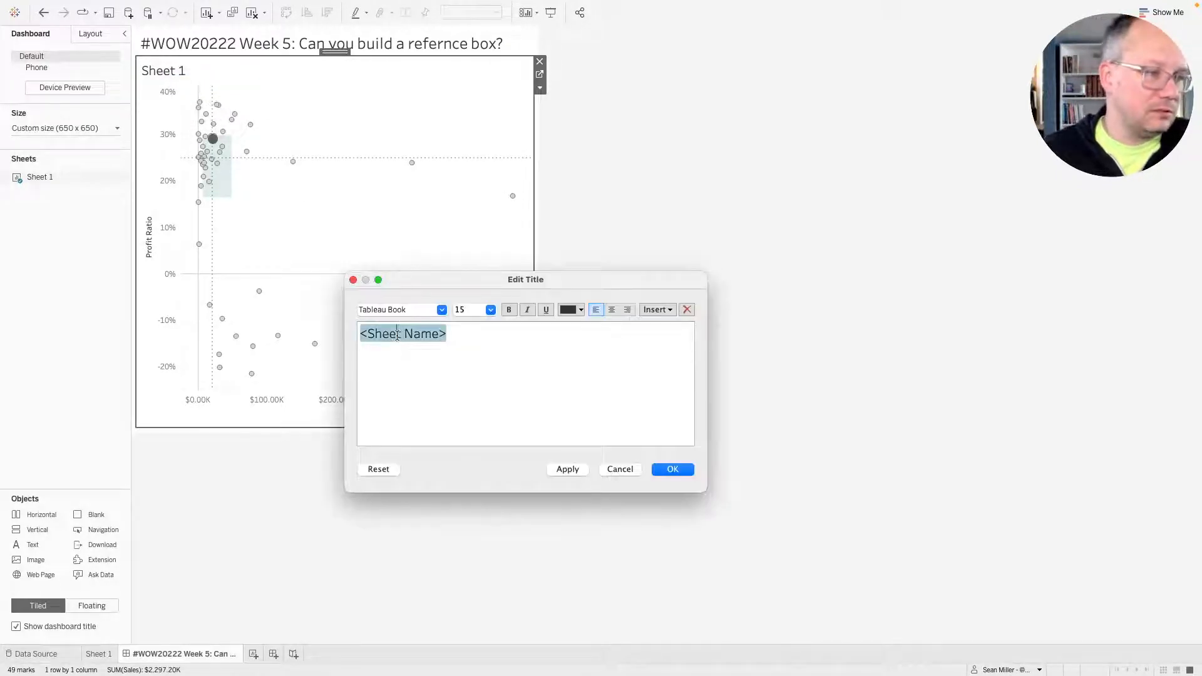
click(616, 471)
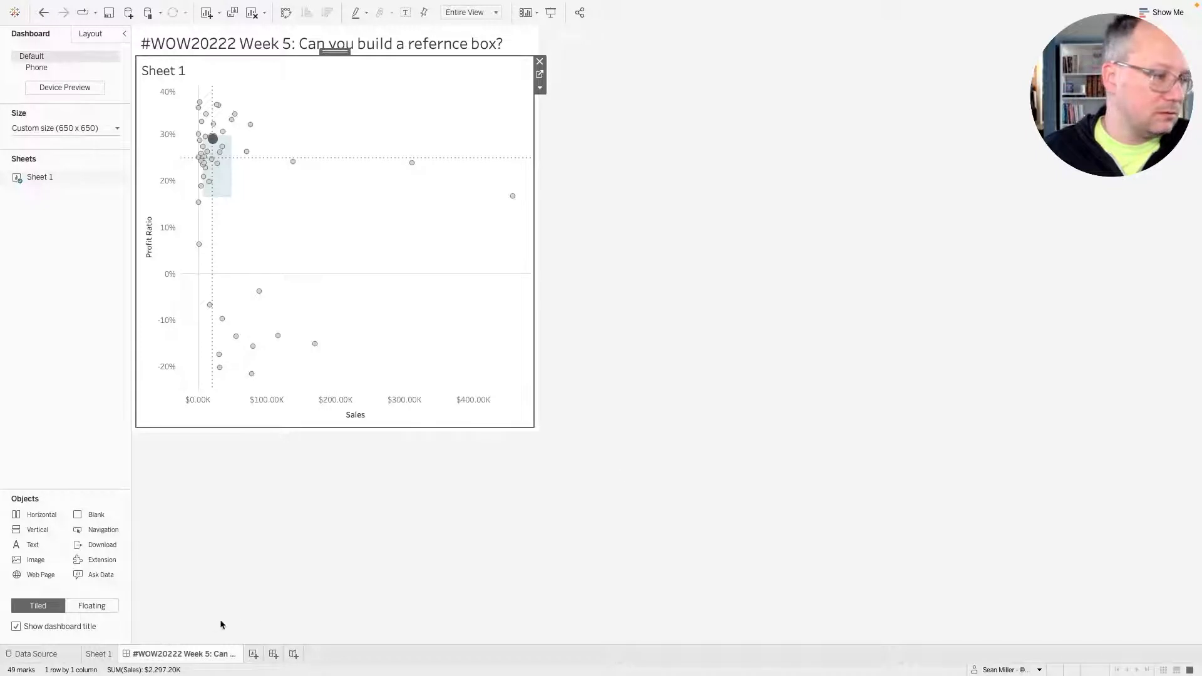
Rename the scatter plot worksheet Sheet 1 as "Profit Ratio vs Sales".
right_click(98, 654)
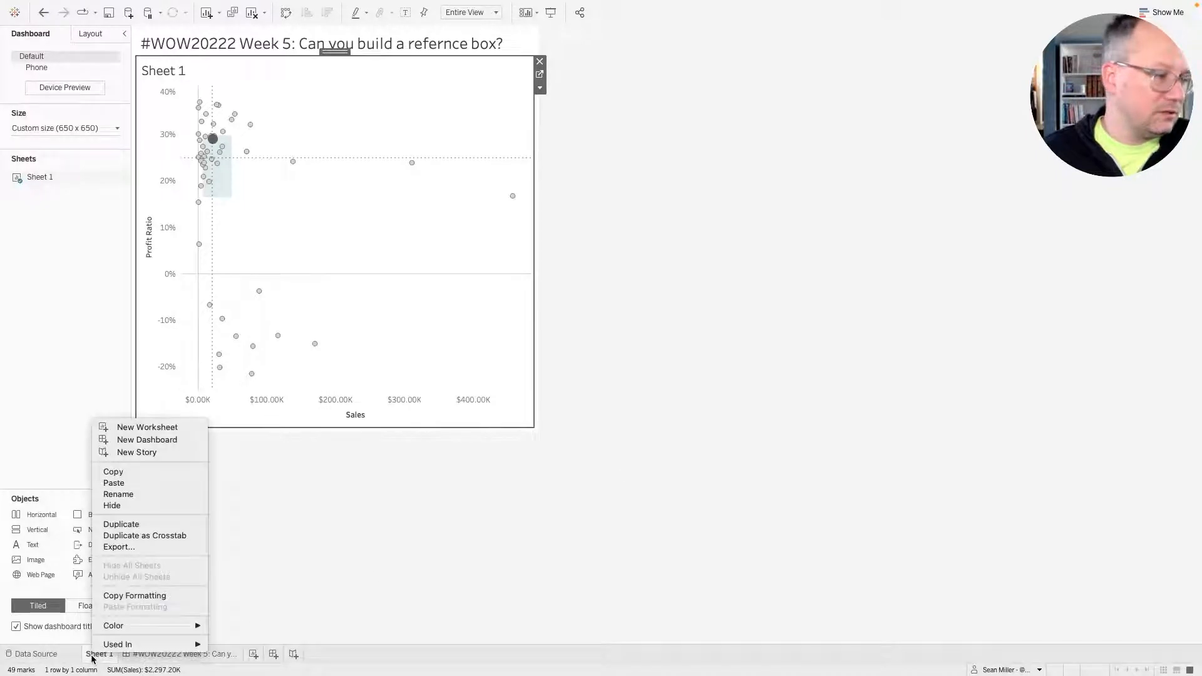
click(116, 494)
text(Prof)
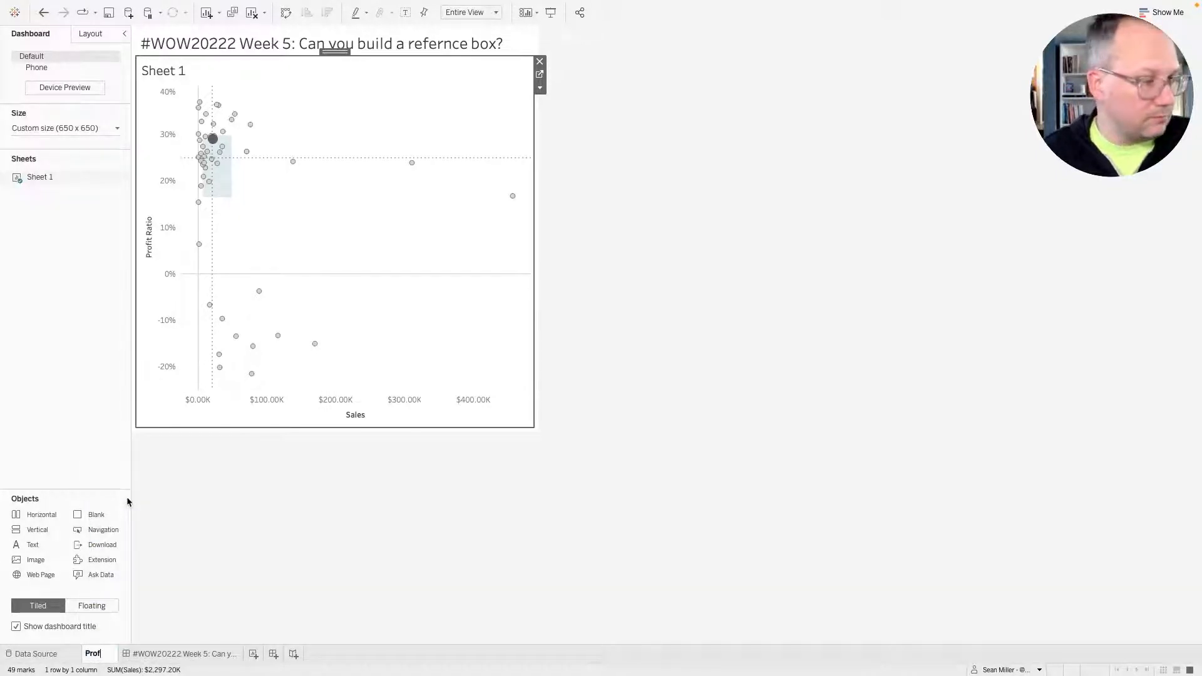
text(it Rati)
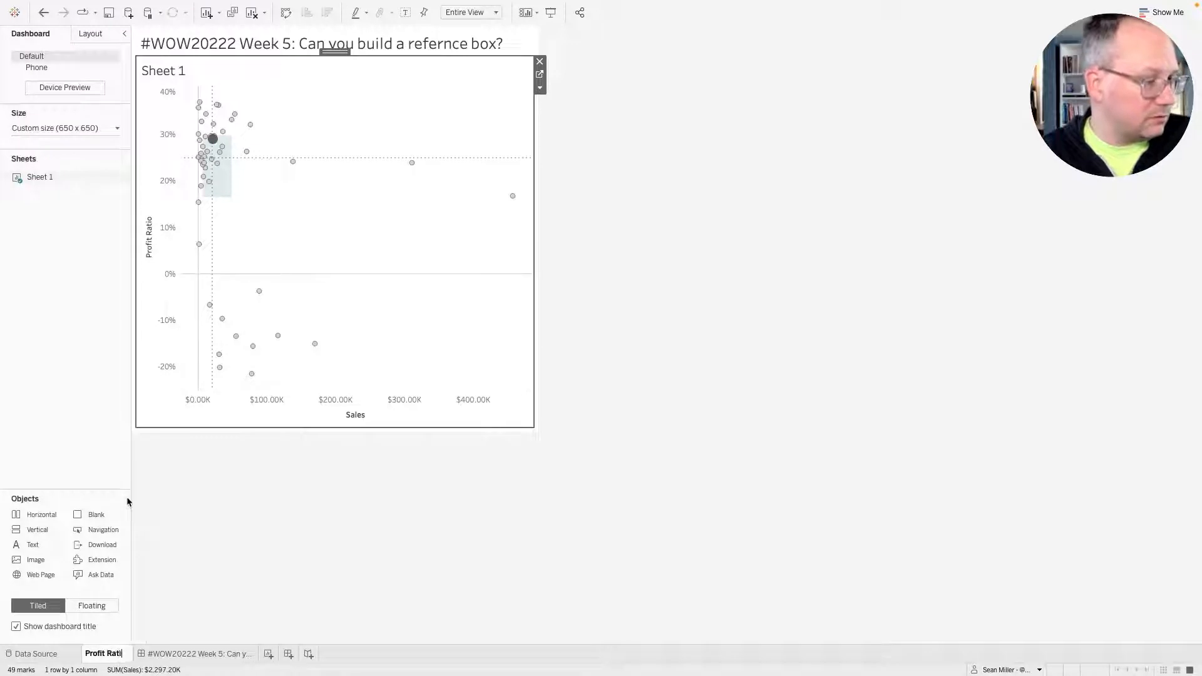
text(o versus)
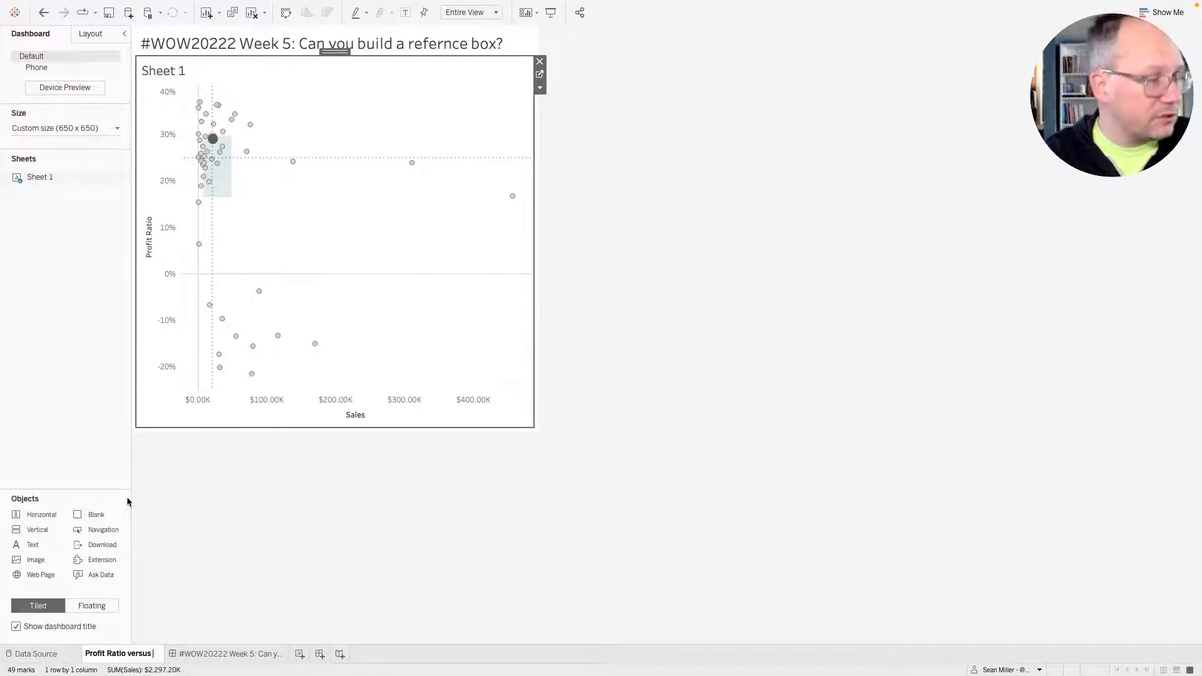
text(Sales)
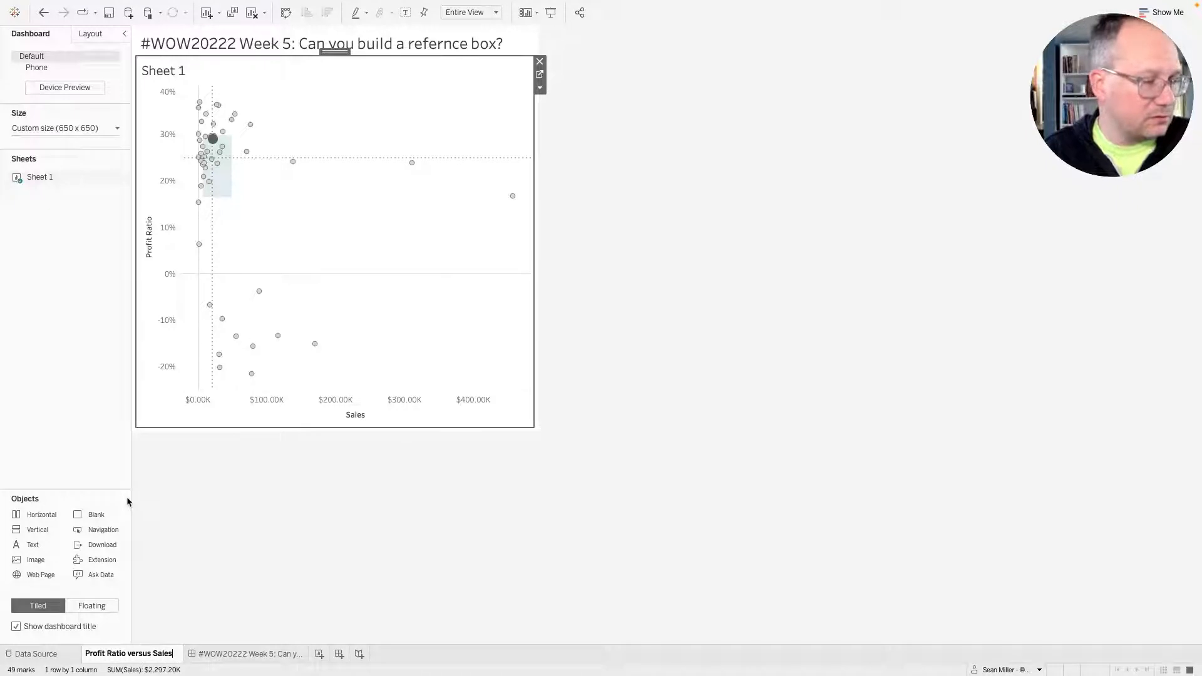
key(ctrl+Left)
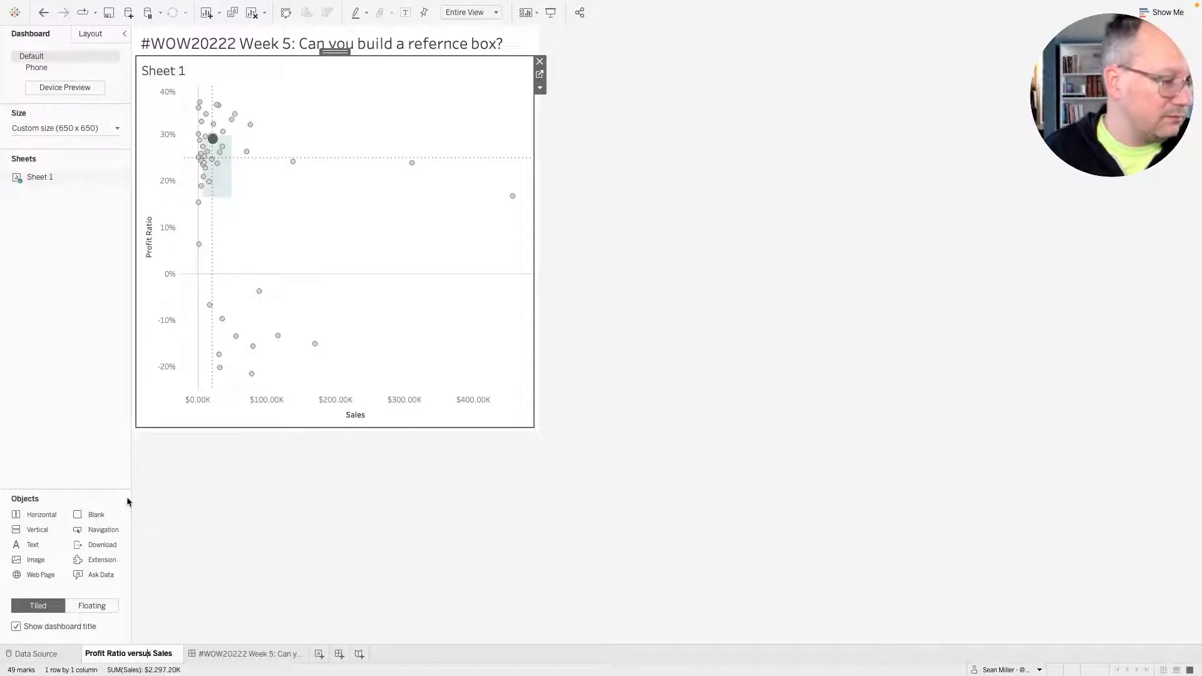
key(BackSpace)
key(Left)
key(BackSpace)
key(BackSpace)
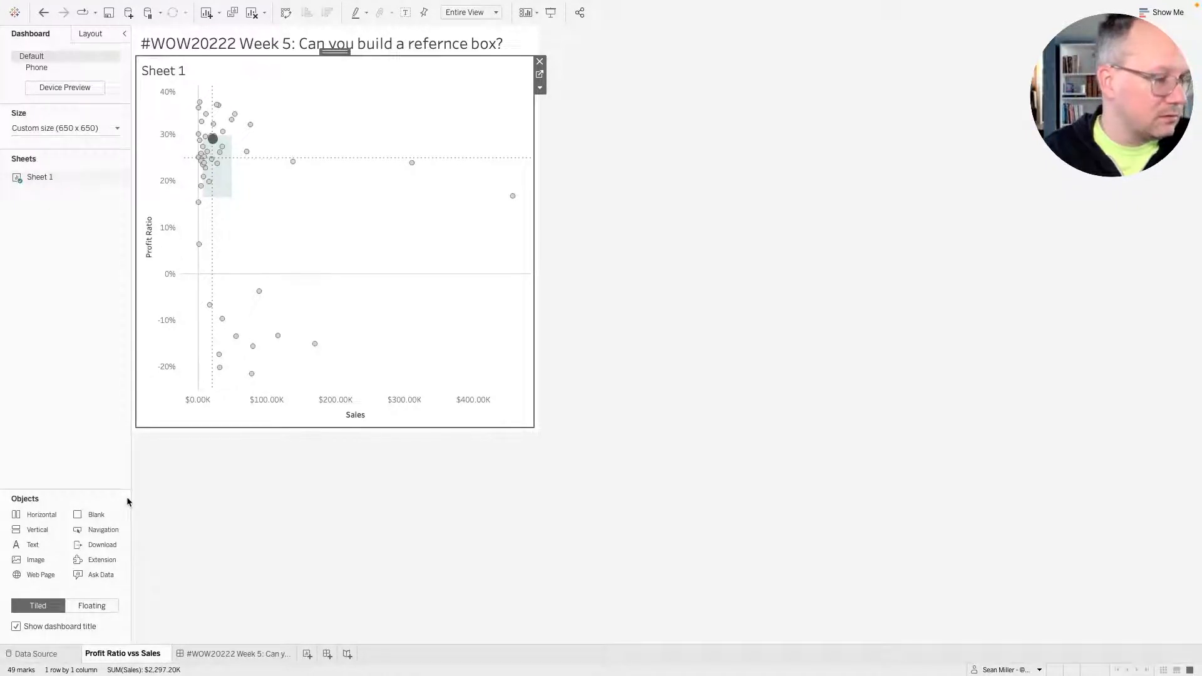
key(BackSpace)
key(Return)
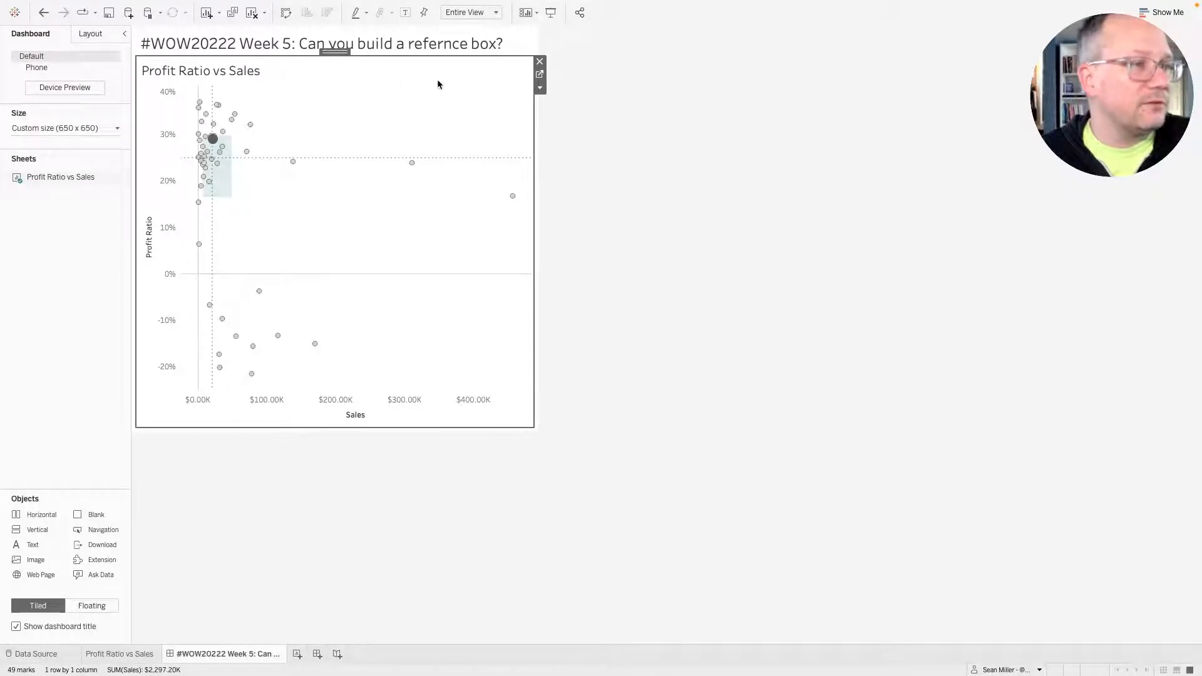
Append "by State" after the sheet name in the scatter plot's title.
double_click(261, 72)
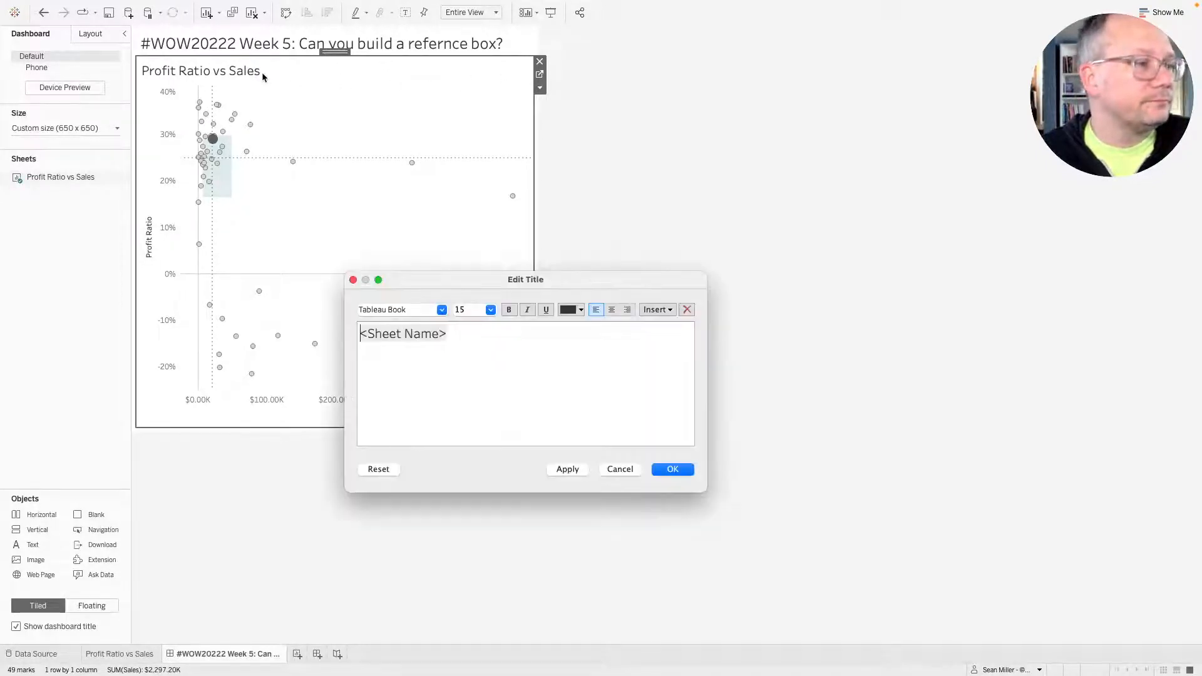
click(466, 332)
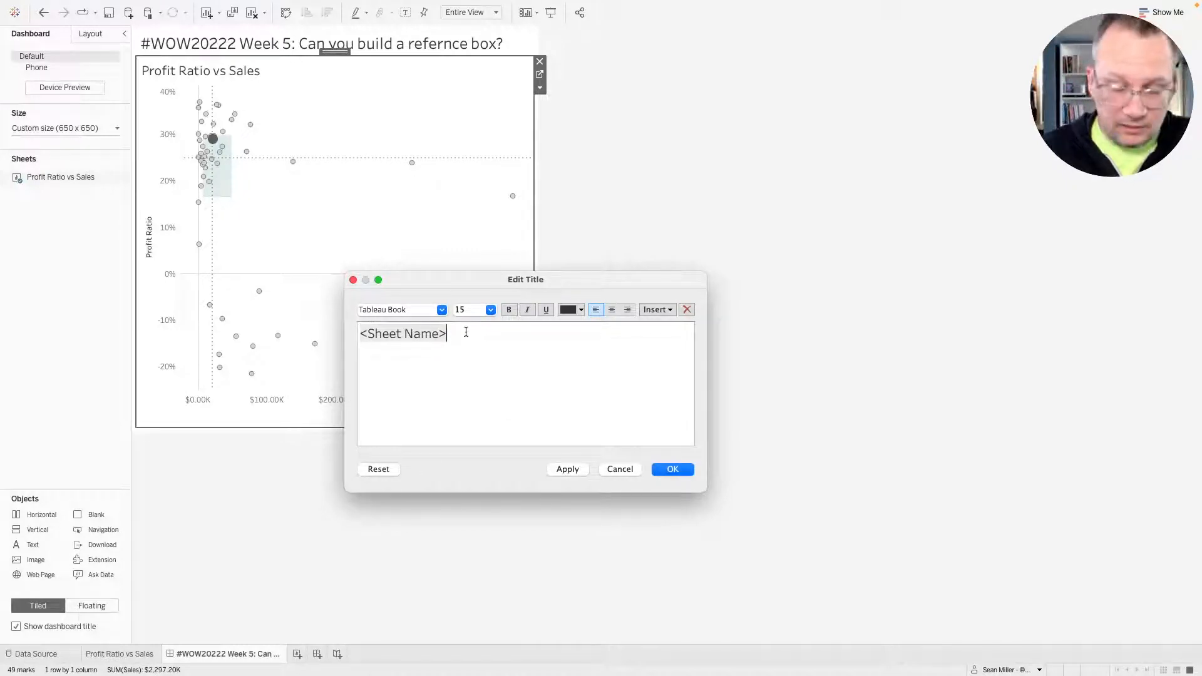
key(Return)
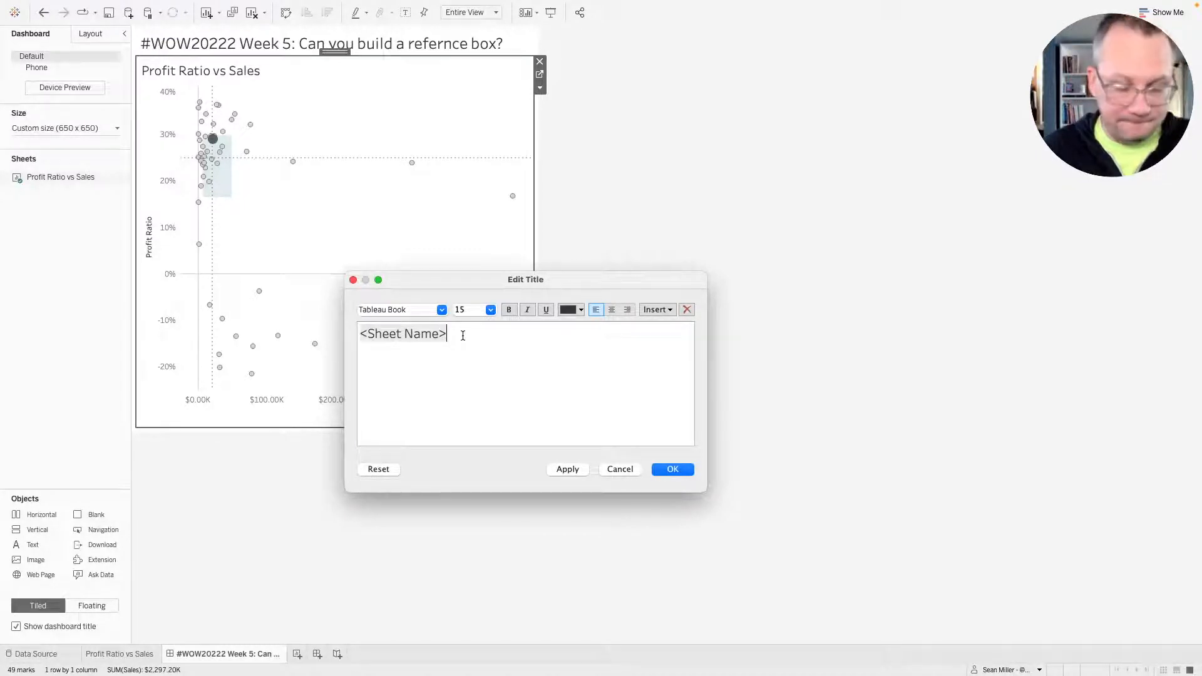
text(by state)
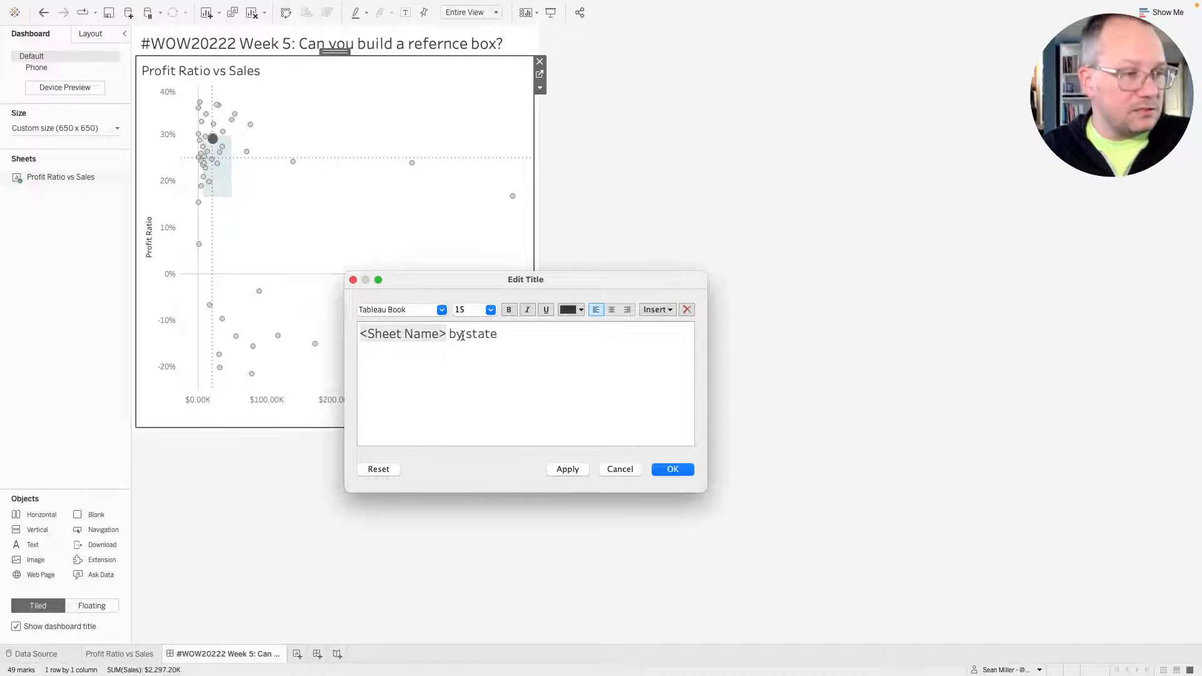
key(BackSpace)
key(BackSpace)
key(BackSpace)
key(BackSpace)
key(BackSpace)
text(State)
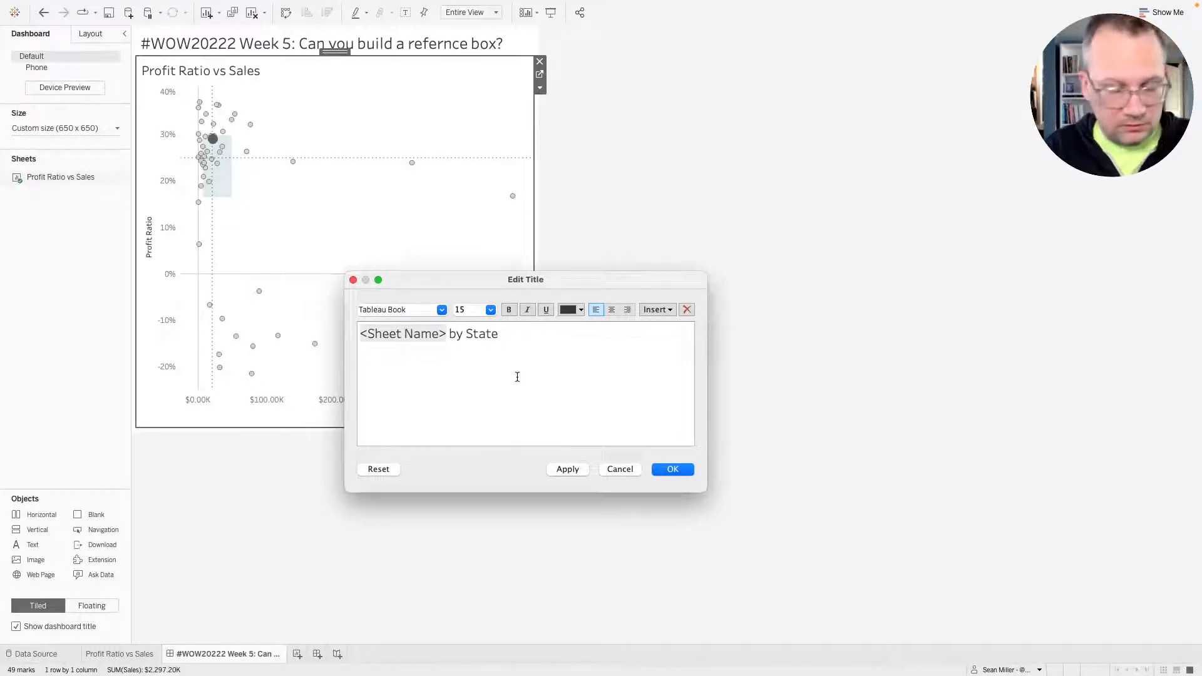
Insert the prState parameter on a second line of the scatter plot's title and set its font size to 10.
key(Return)
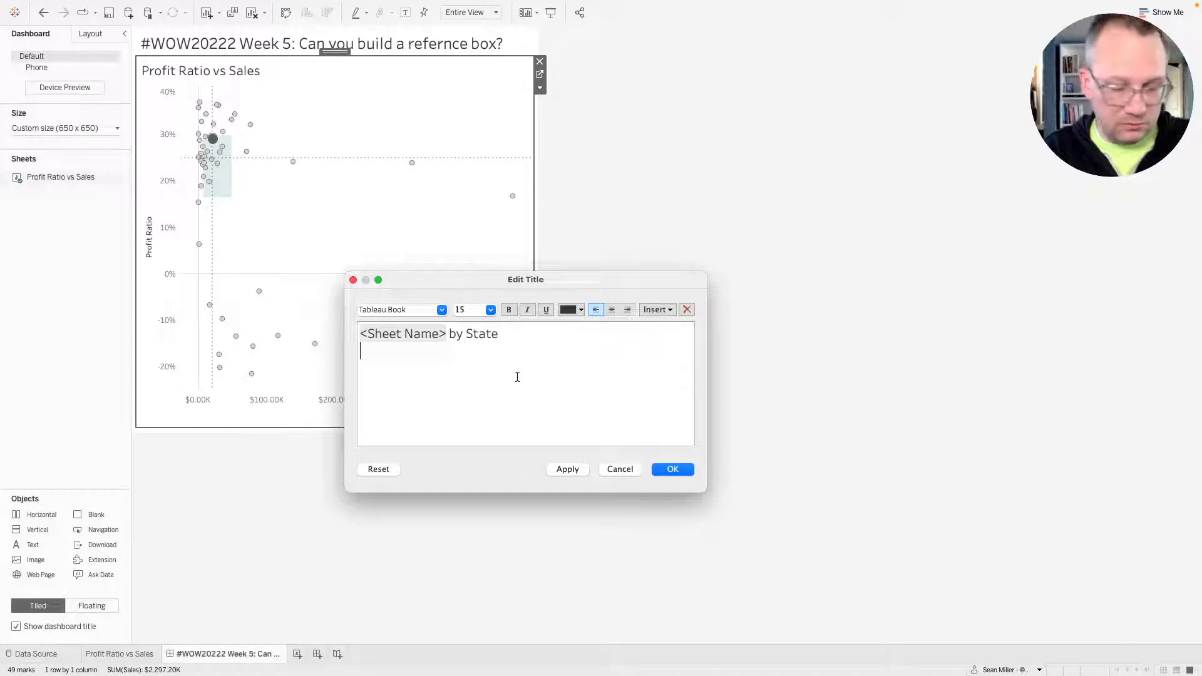
click(663, 310)
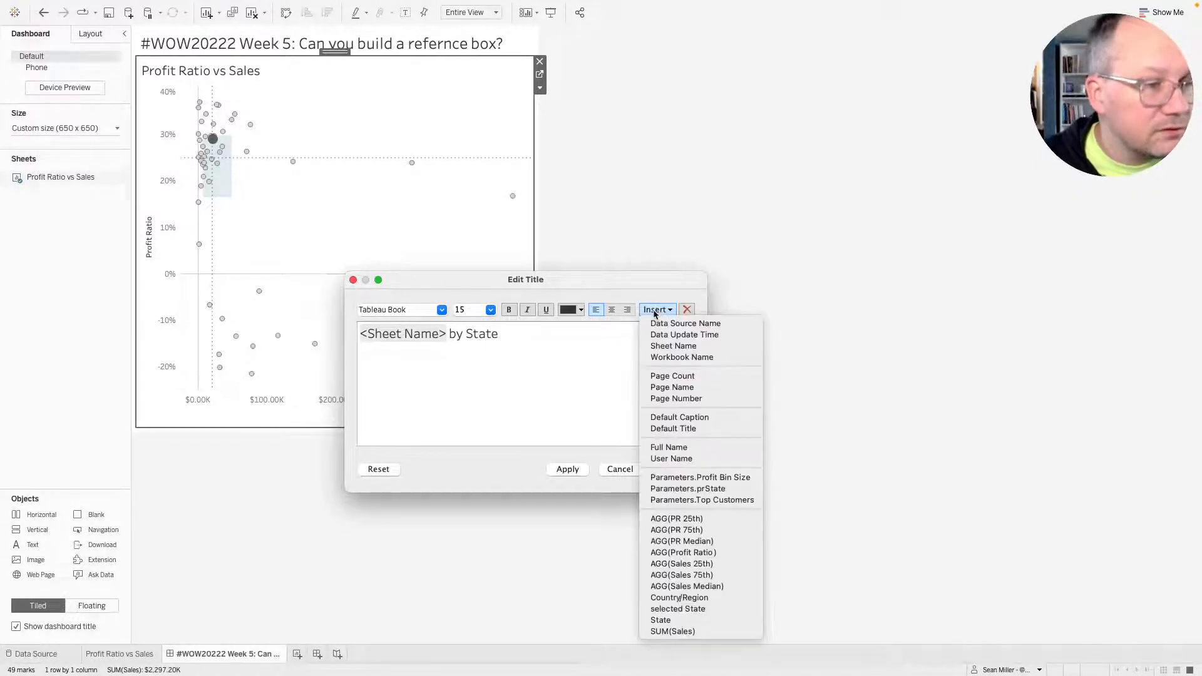
click(689, 489)
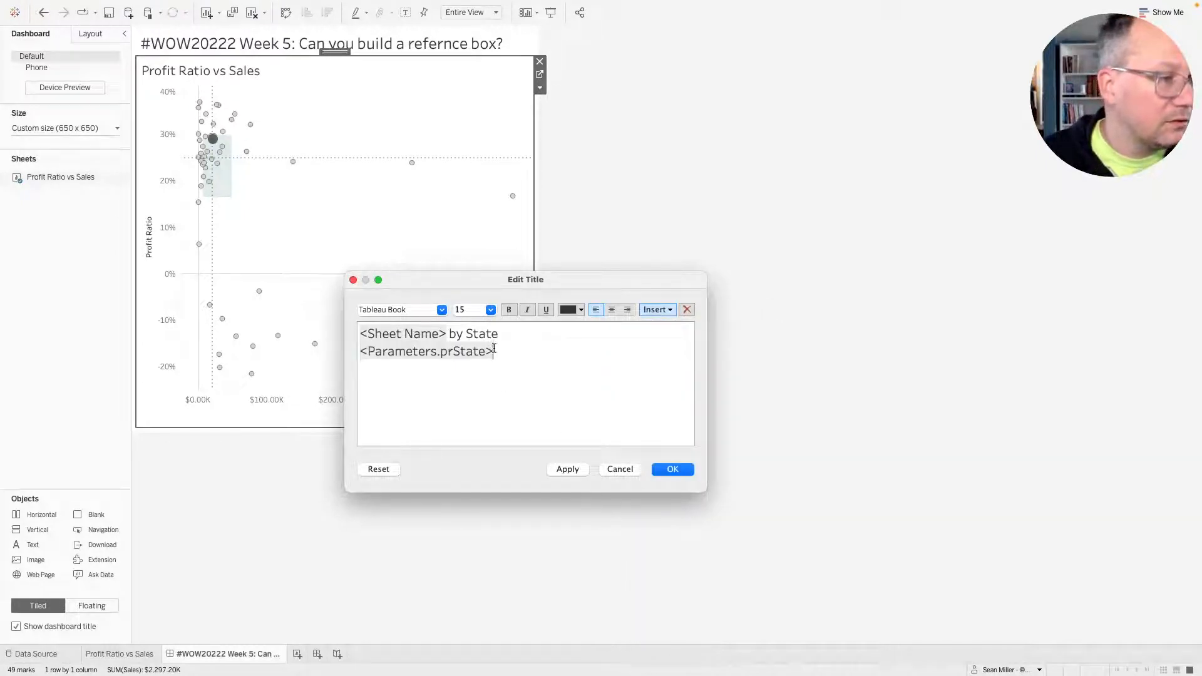
drag(494, 348, 349, 352)
click(489, 310)
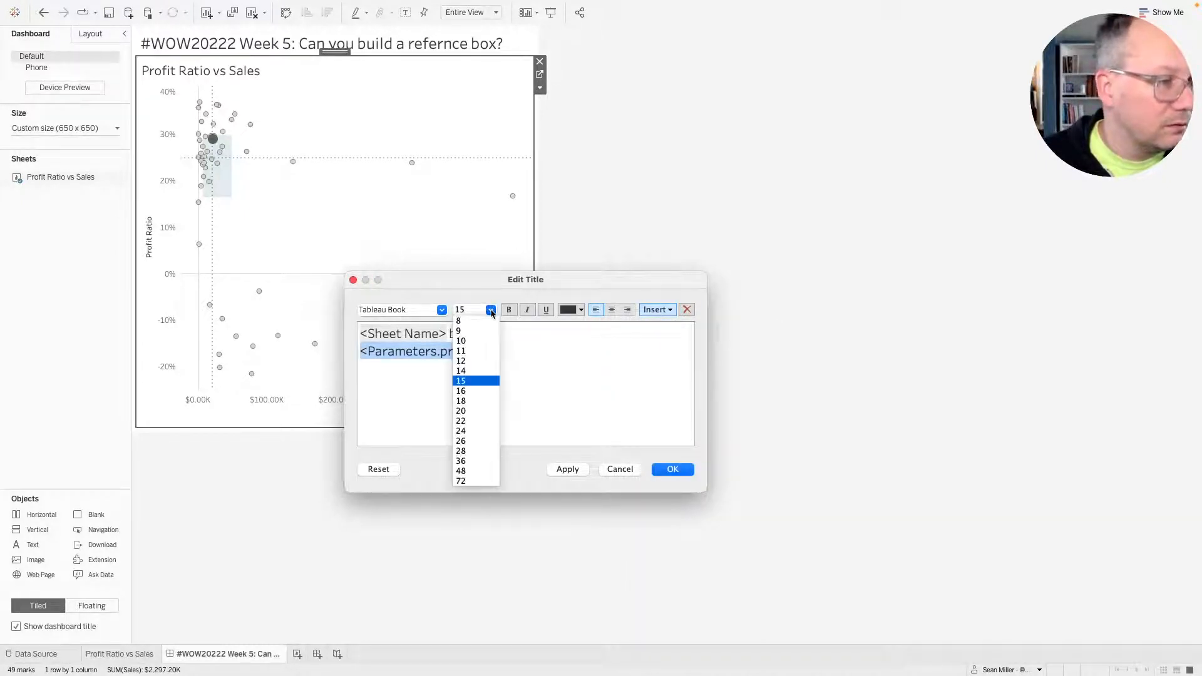
click(480, 342)
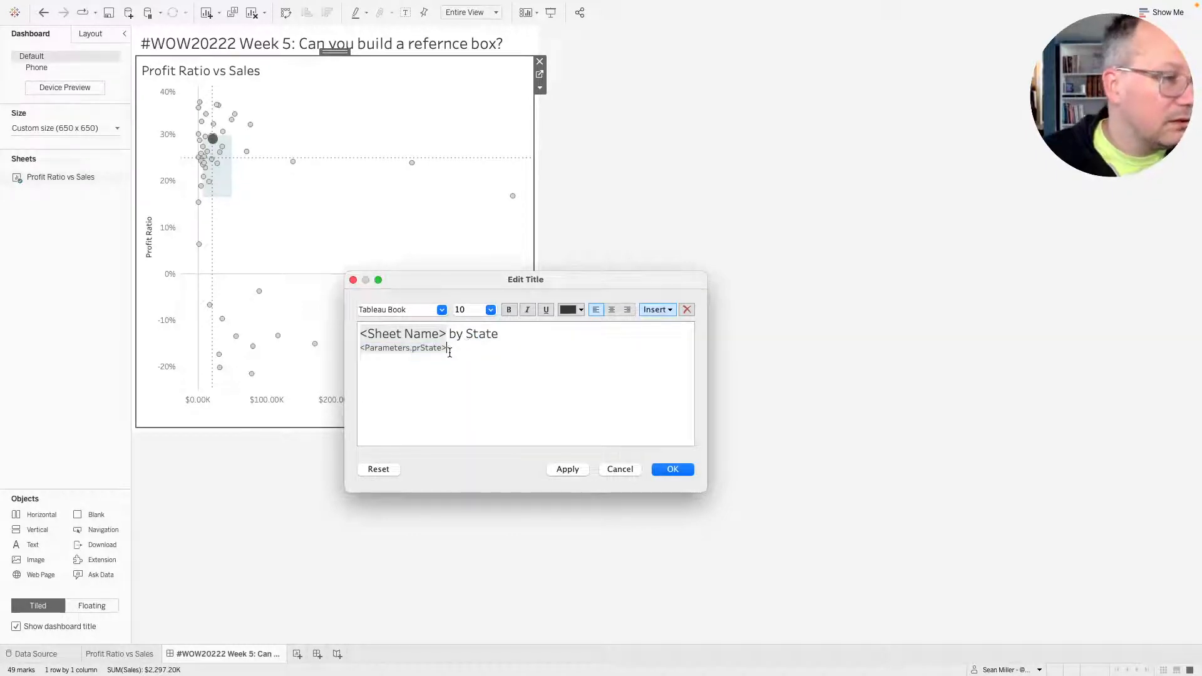
Colour the prState parameter in the title with the recently used dark grey #5C6068.
drag(450, 349, 357, 348)
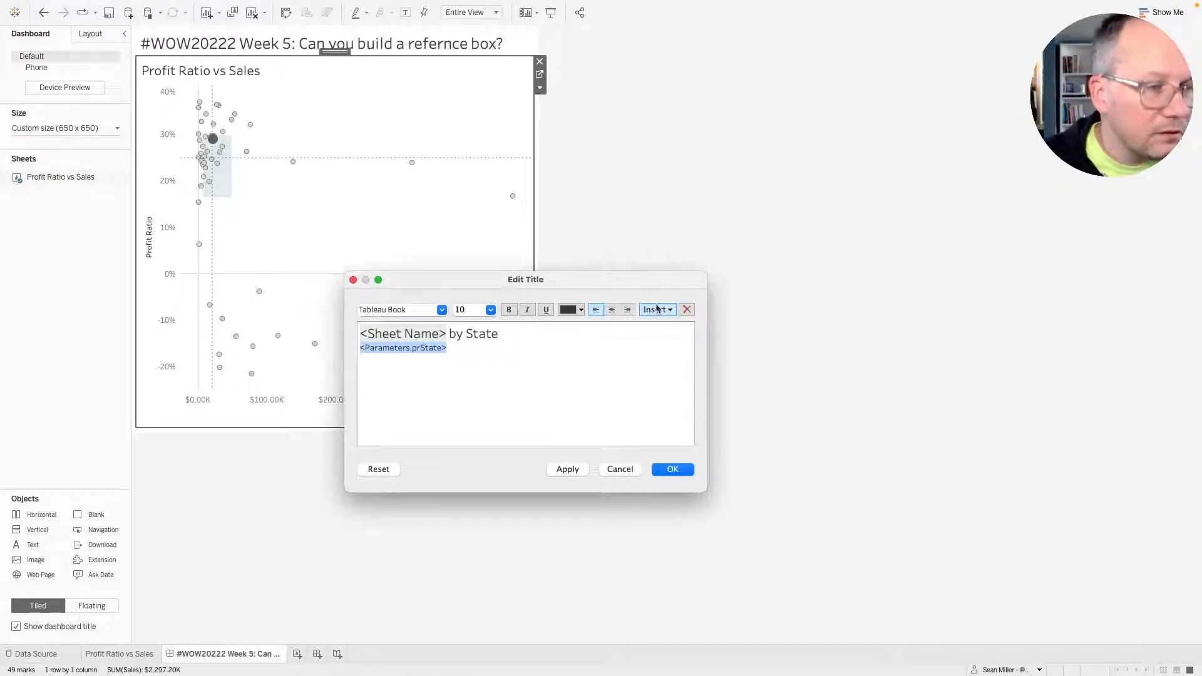
click(581, 310)
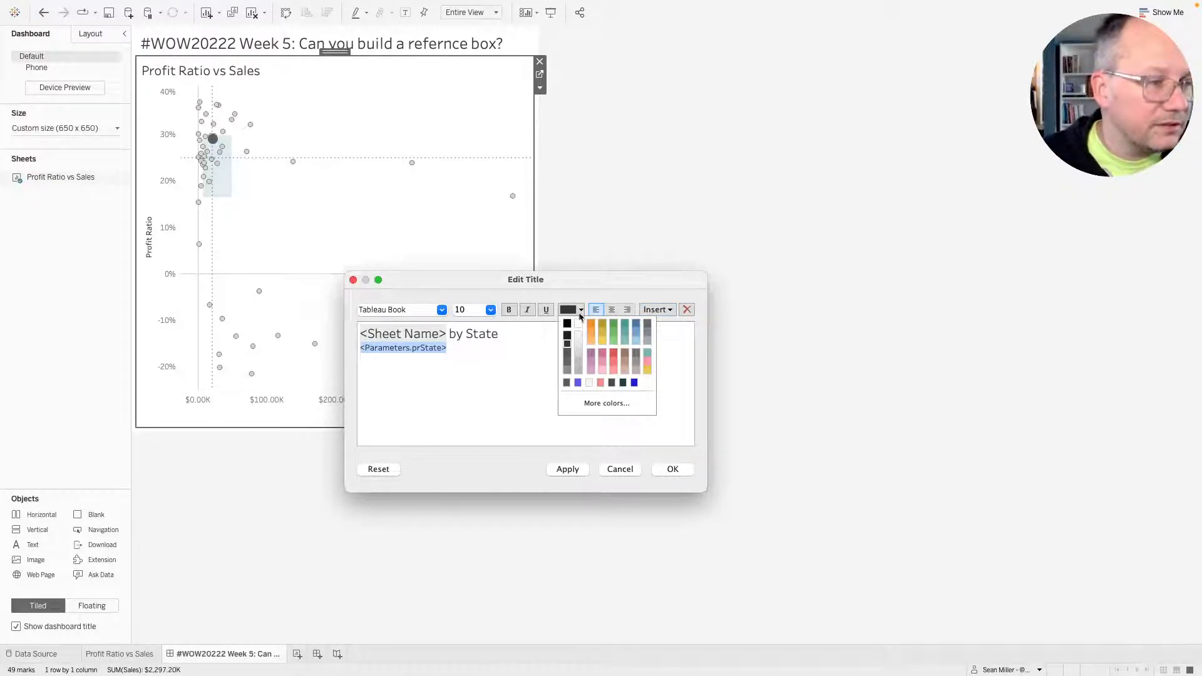
click(567, 384)
click(490, 359)
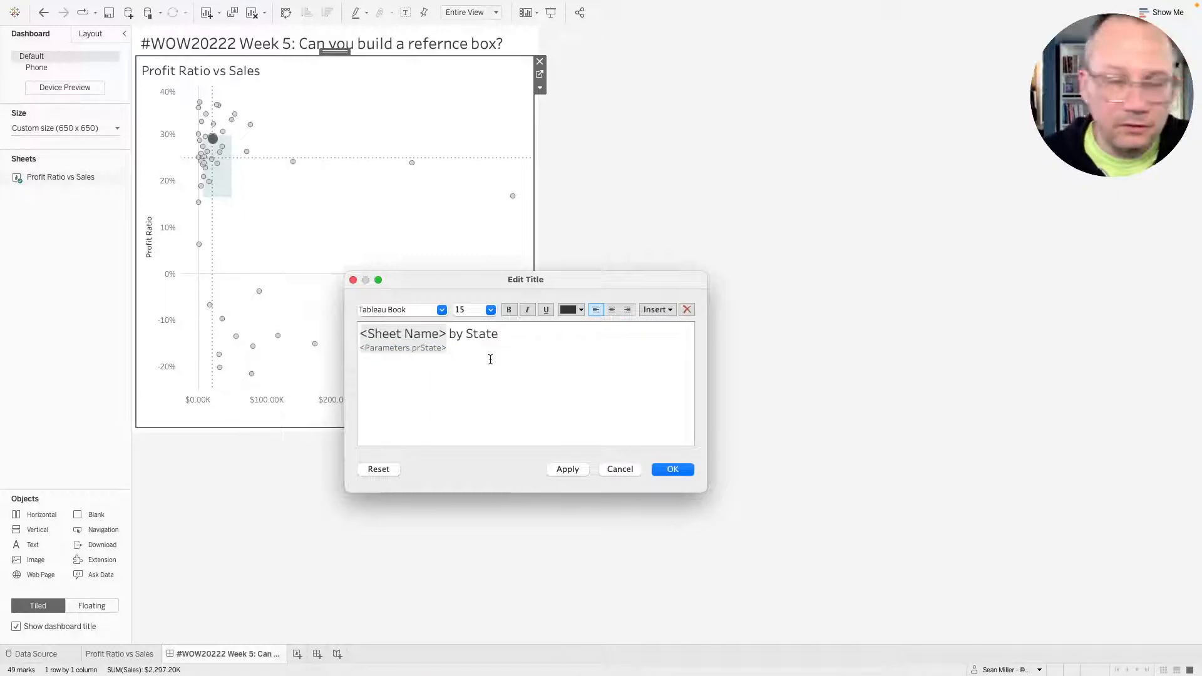
Compare the prState text's custom colour with the selected state colour in the challenge requirements in the browser, then cancel Tableau's colour picker.
triple_click(442, 350)
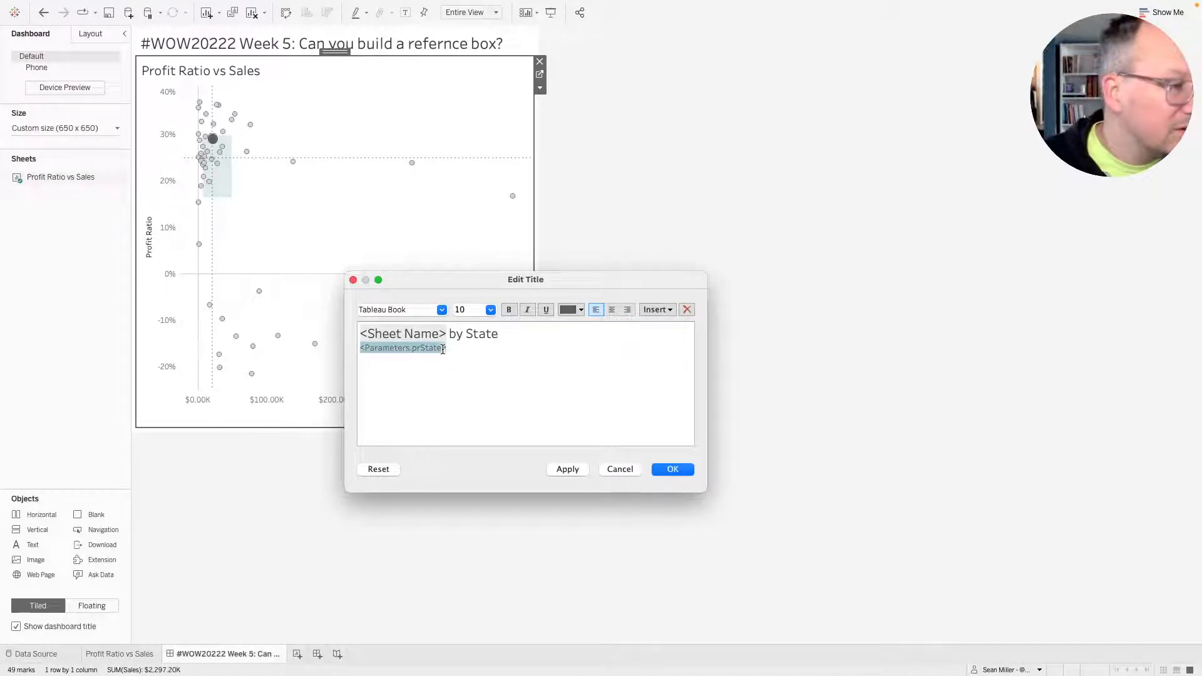
click(571, 311)
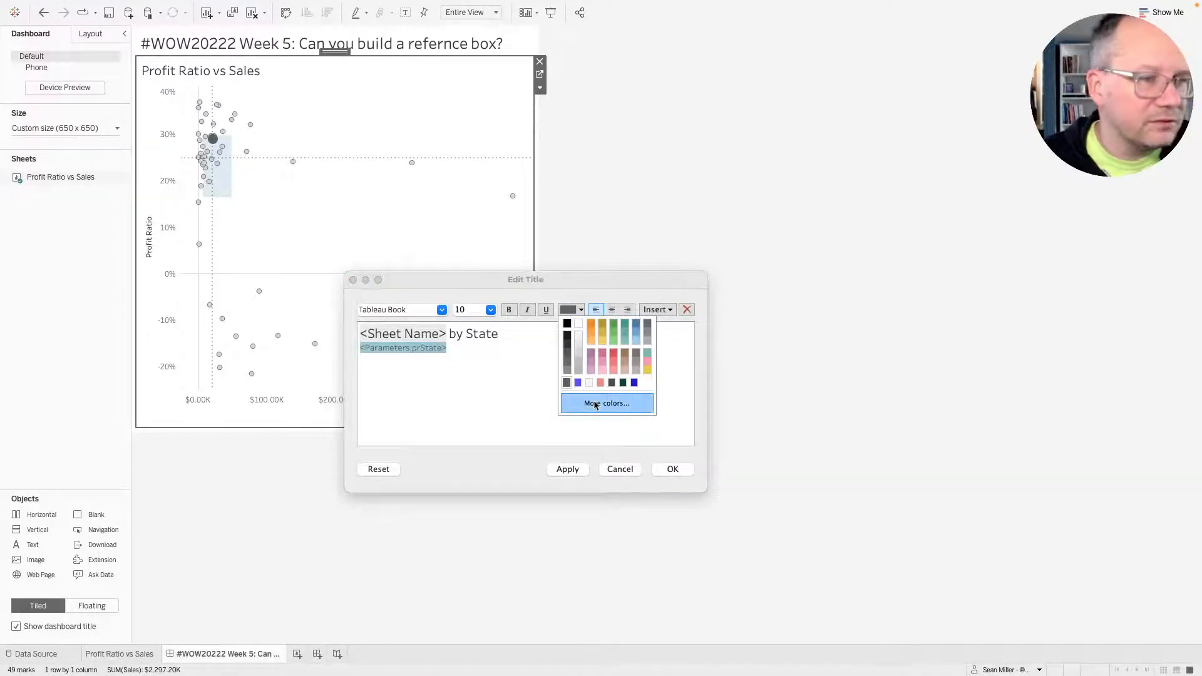
click(595, 405)
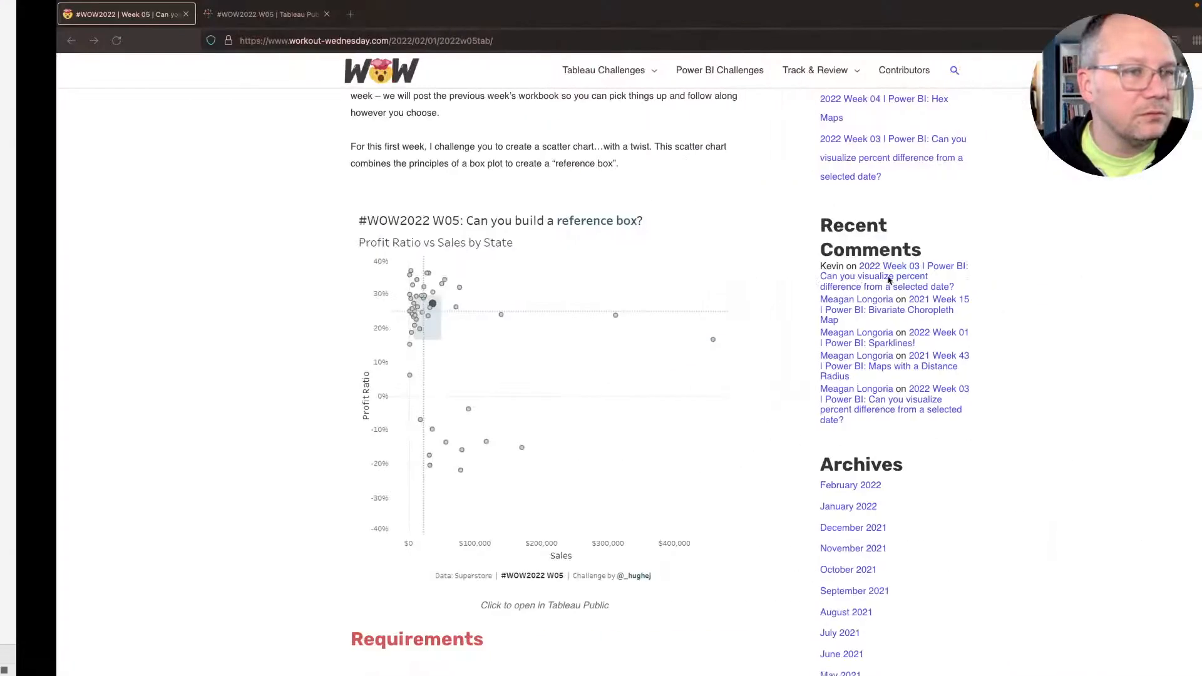
scroll(559, 380, up, 4)
scroll(559, 380, down, 7)
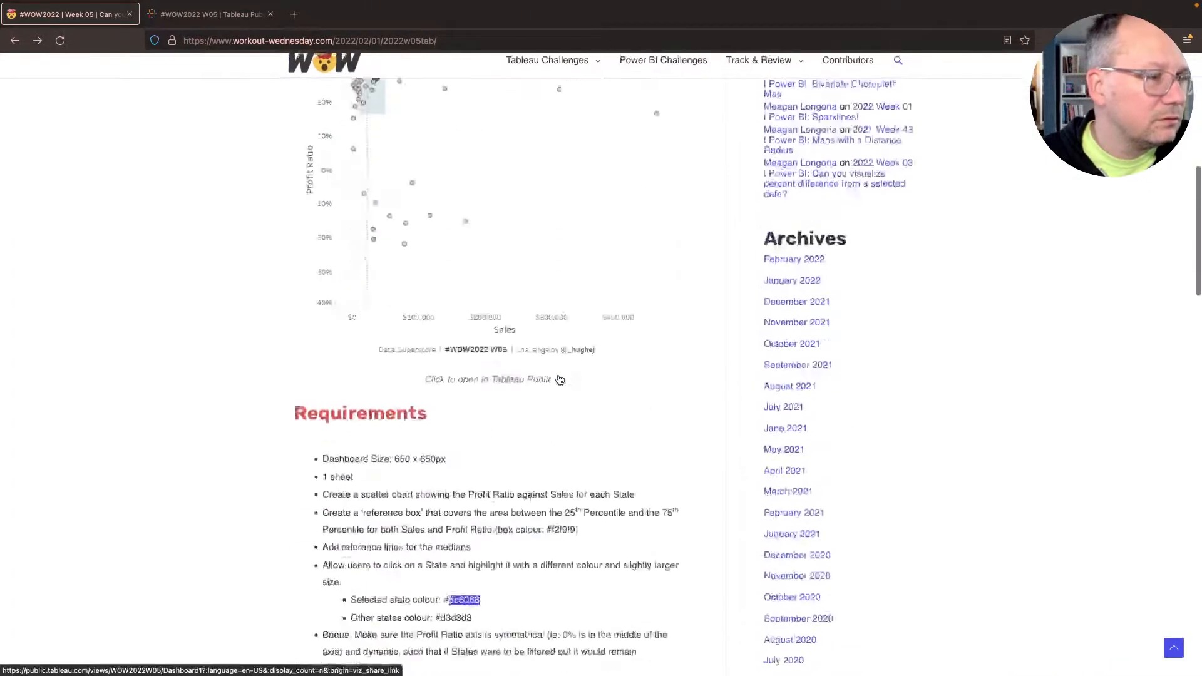
scroll(560, 380, down, 4)
key(ctrl+Left)
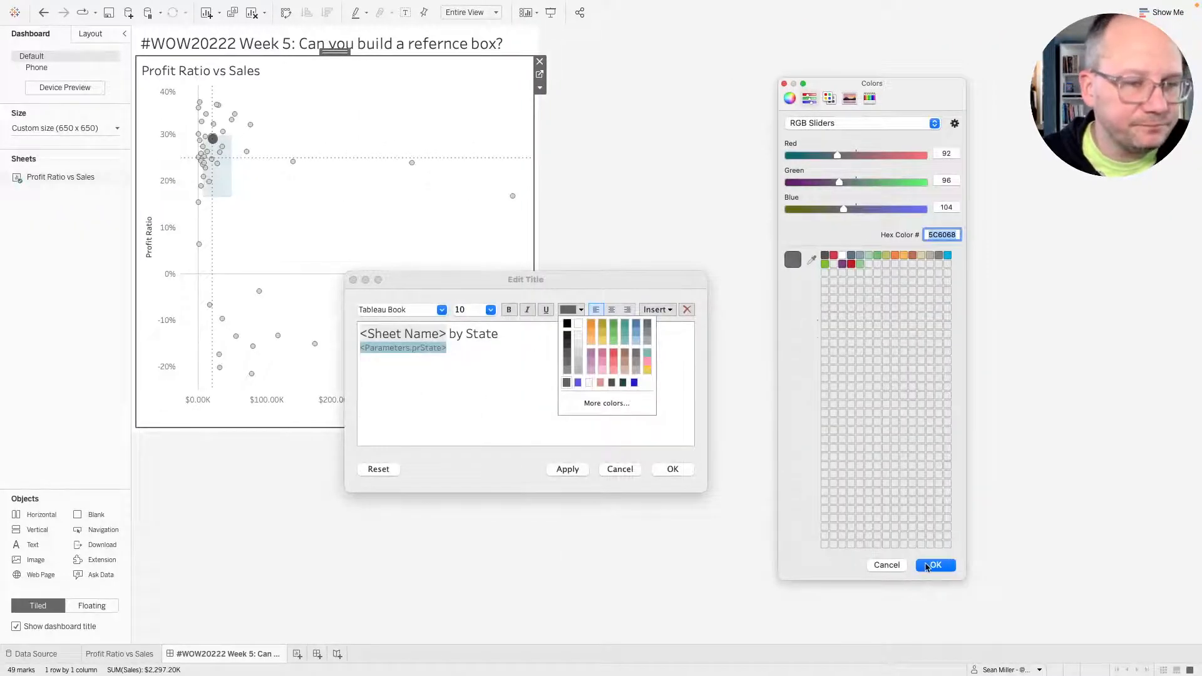
click(880, 563)
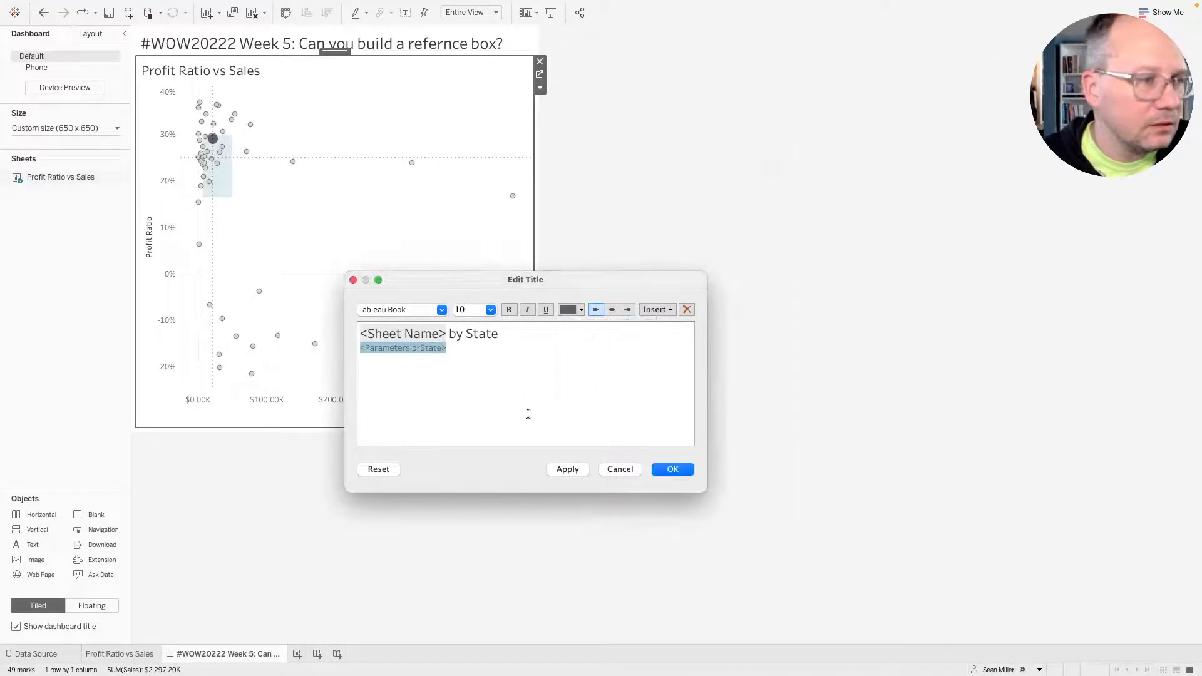
Make the prState parameter bold in the title and add "vs Other States" after it in non-bold lighter grey.
click(509, 310)
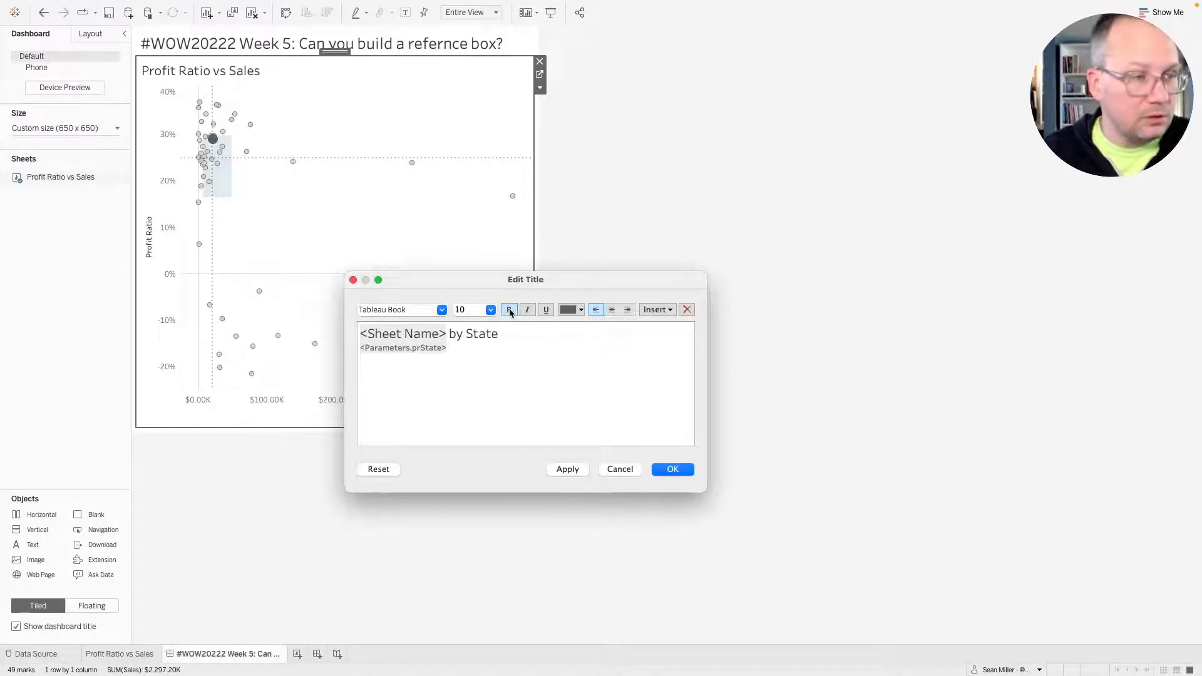
click(571, 309)
click(568, 373)
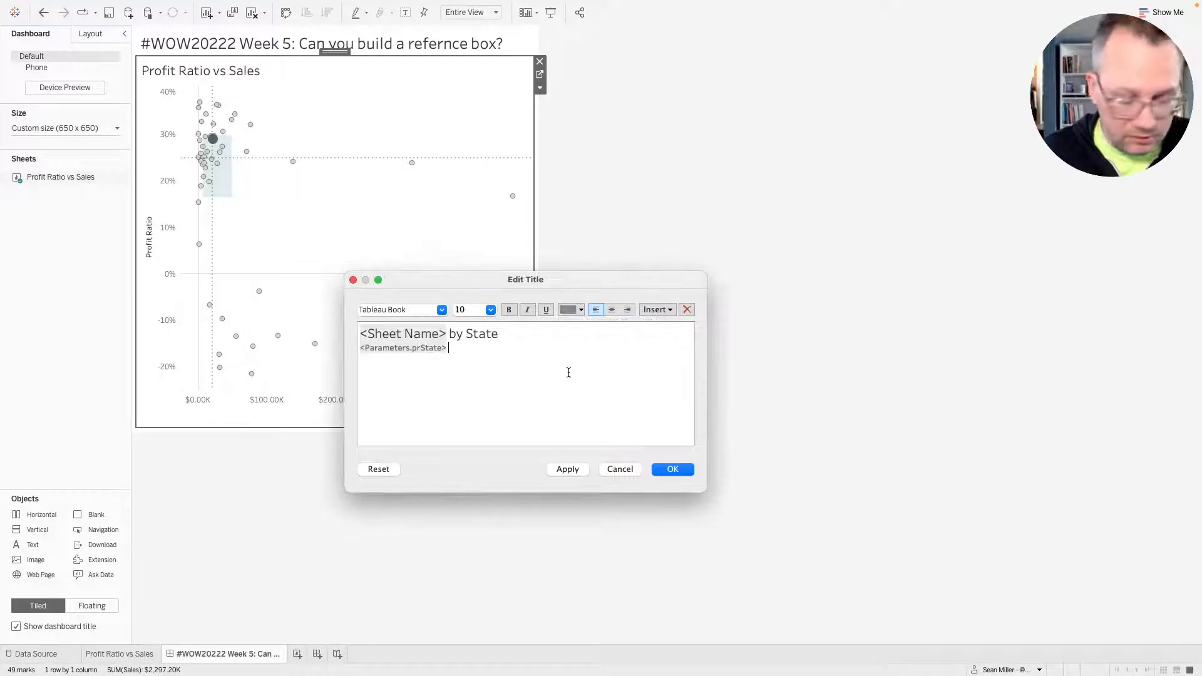
text(vs Othe)
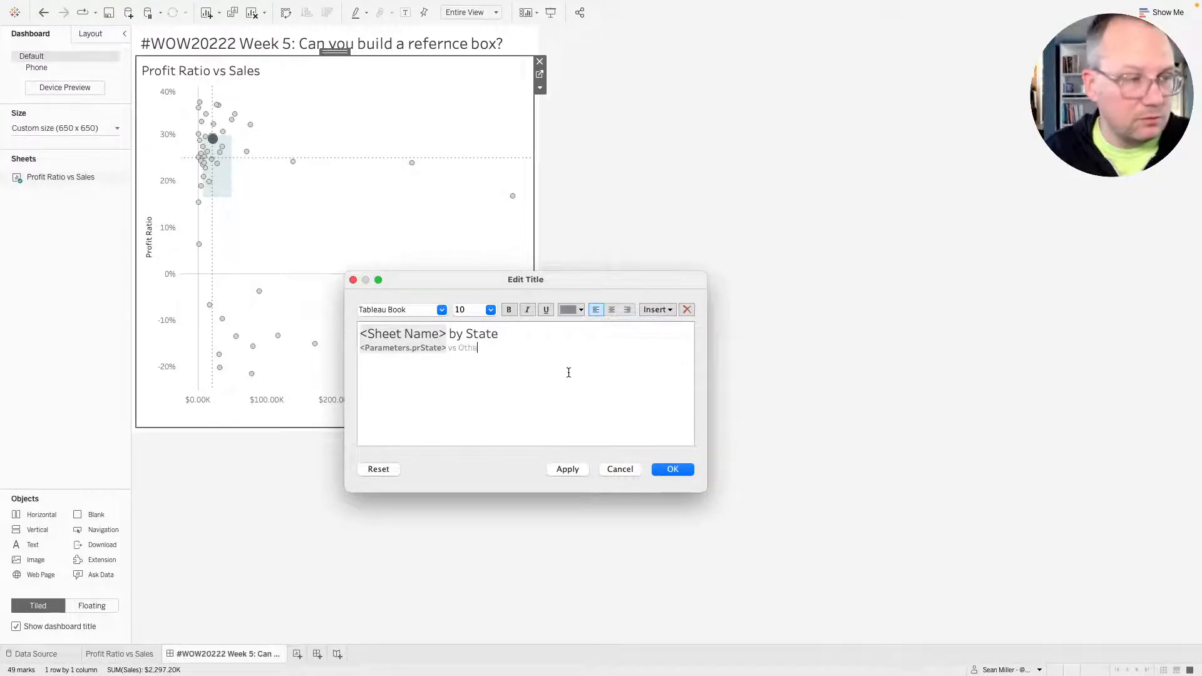
text(r States)
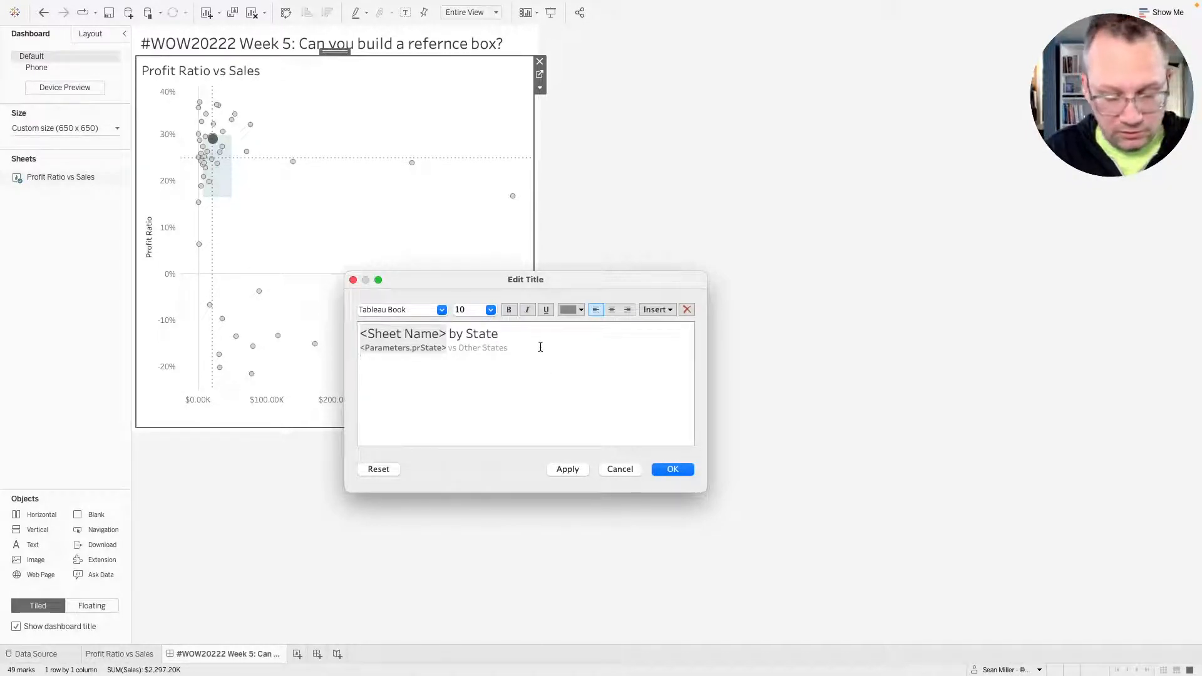
Add a third title line reading "Reference box shows 25th & 75th percentiles for each measure".
text(Reference )
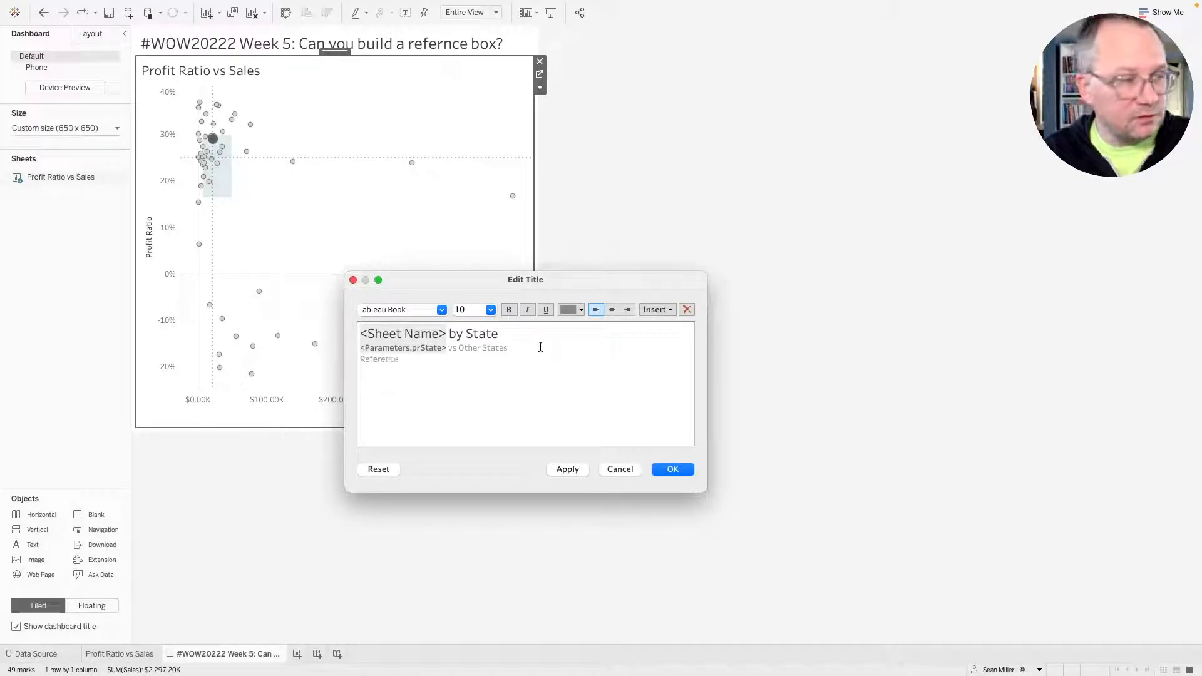
text(box, or)
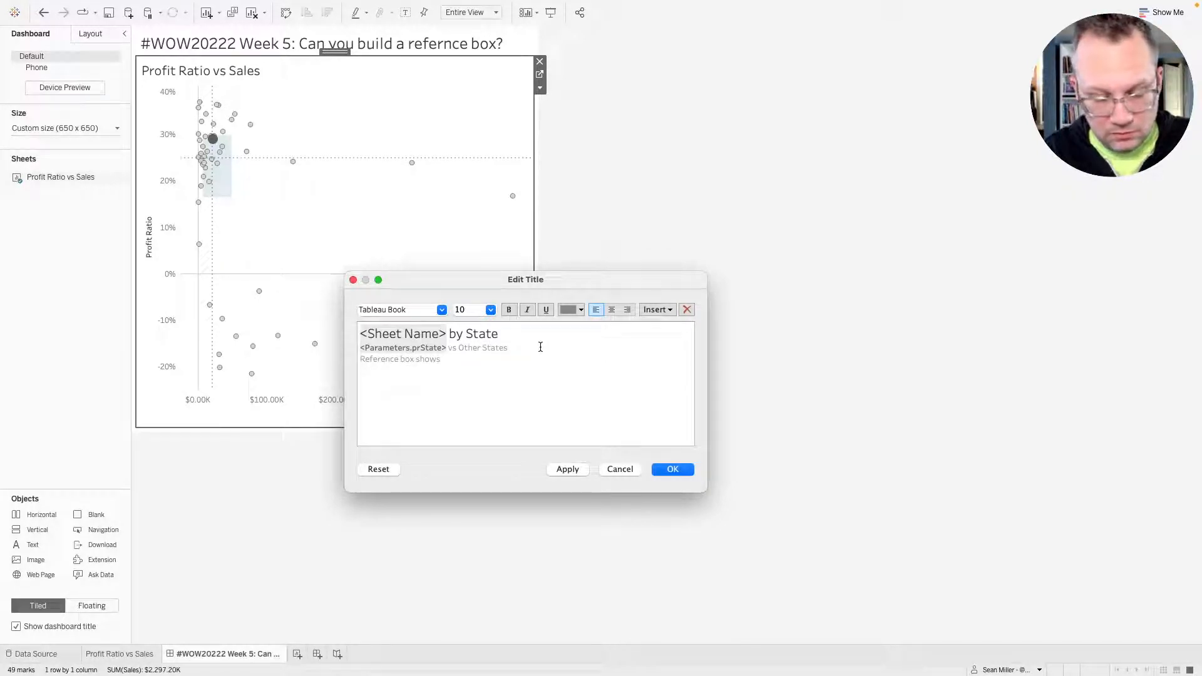
text( @)
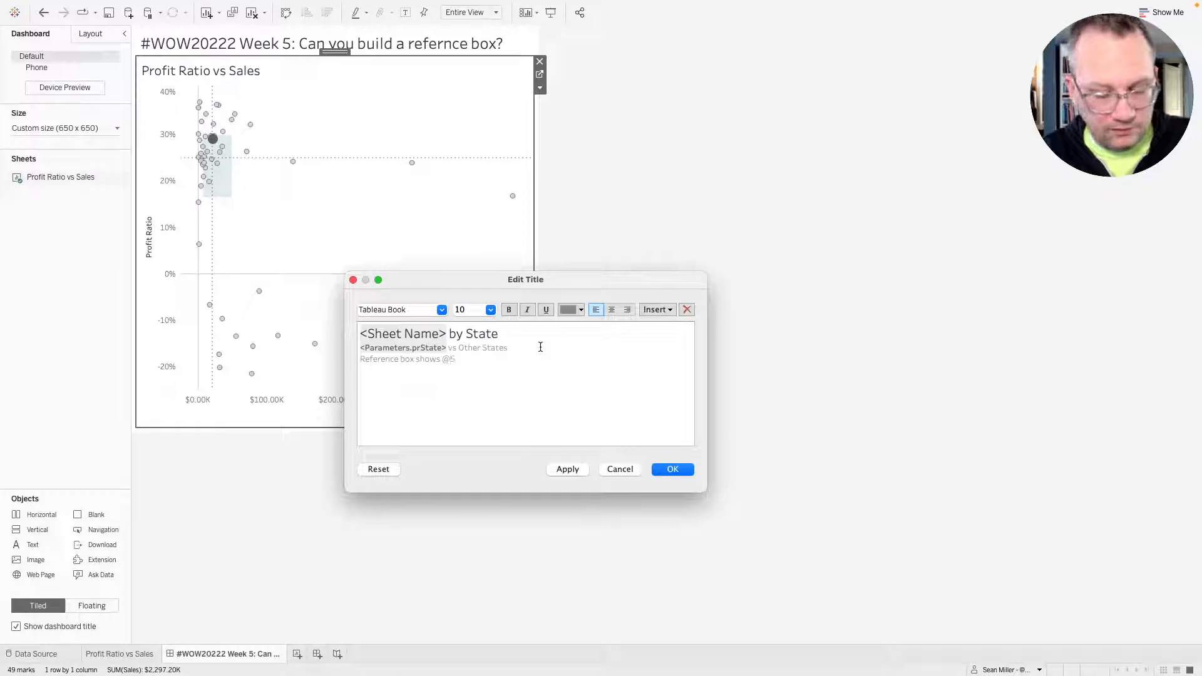
text(Sth)
key(BackSpace)
key(BackSpace)
key(BackSpace)
text(5)
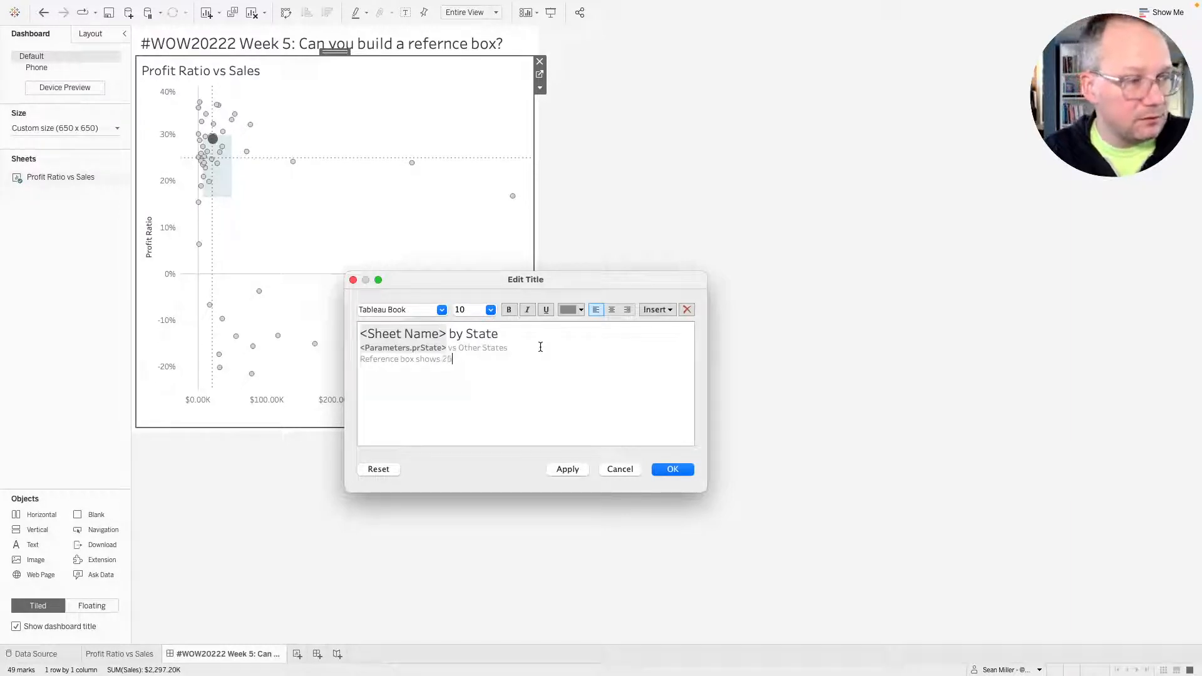
text(th & 75th)
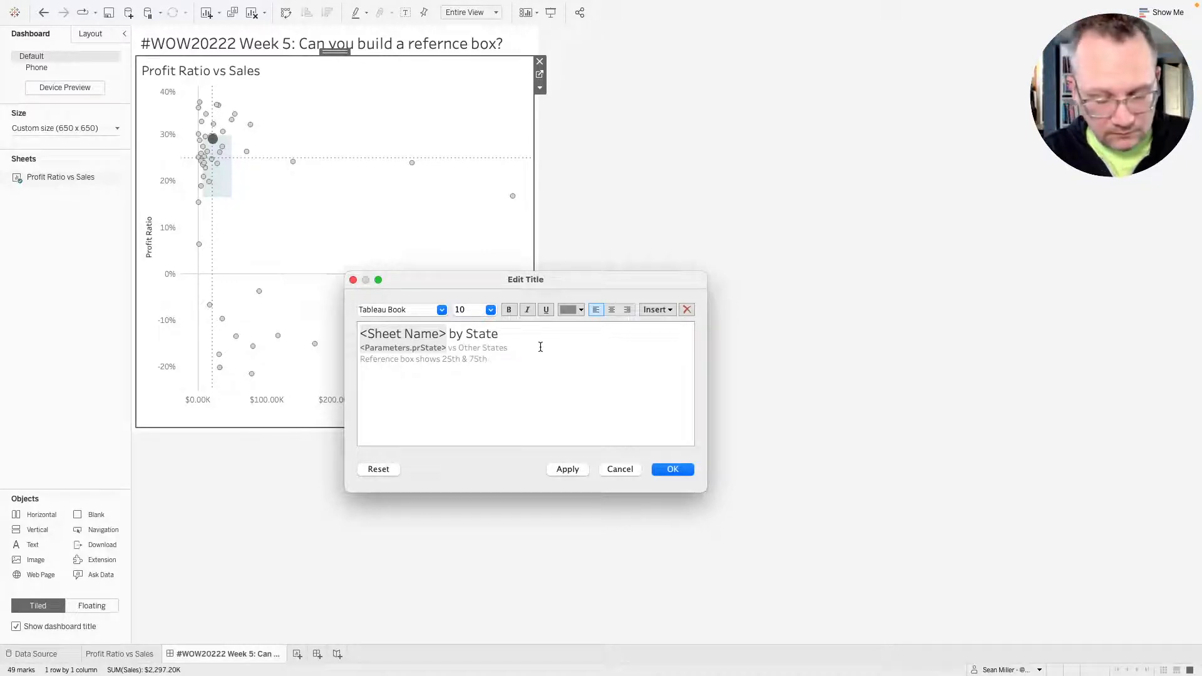
text( percentiles)
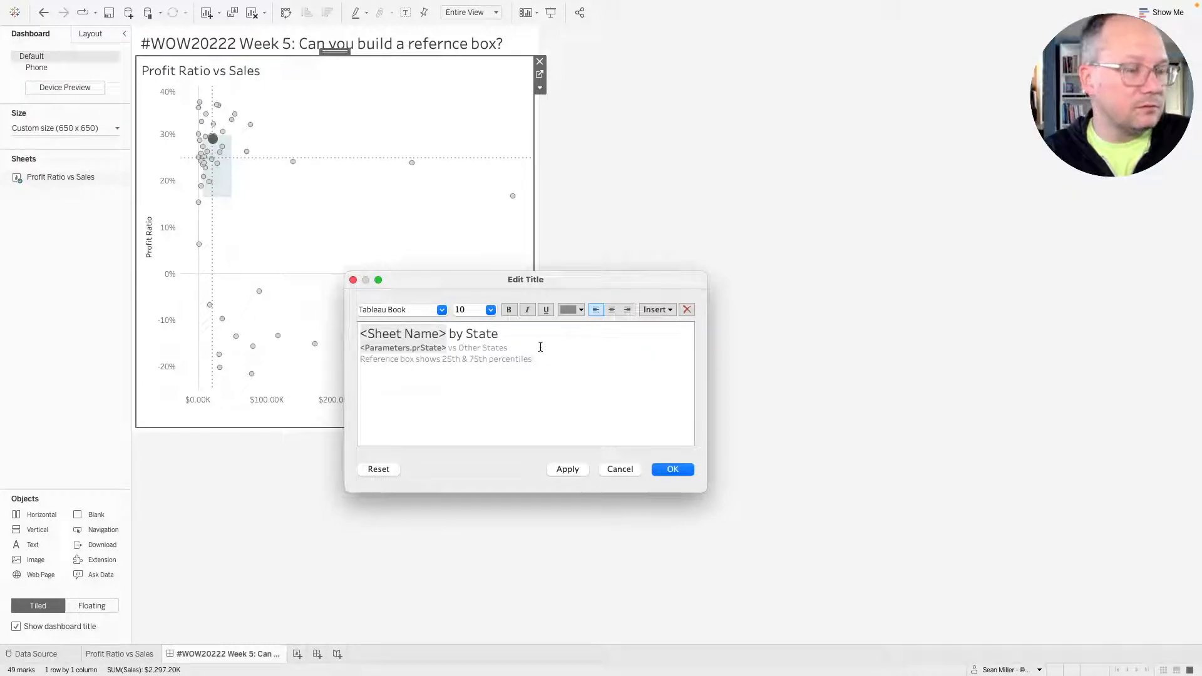
text( for each )
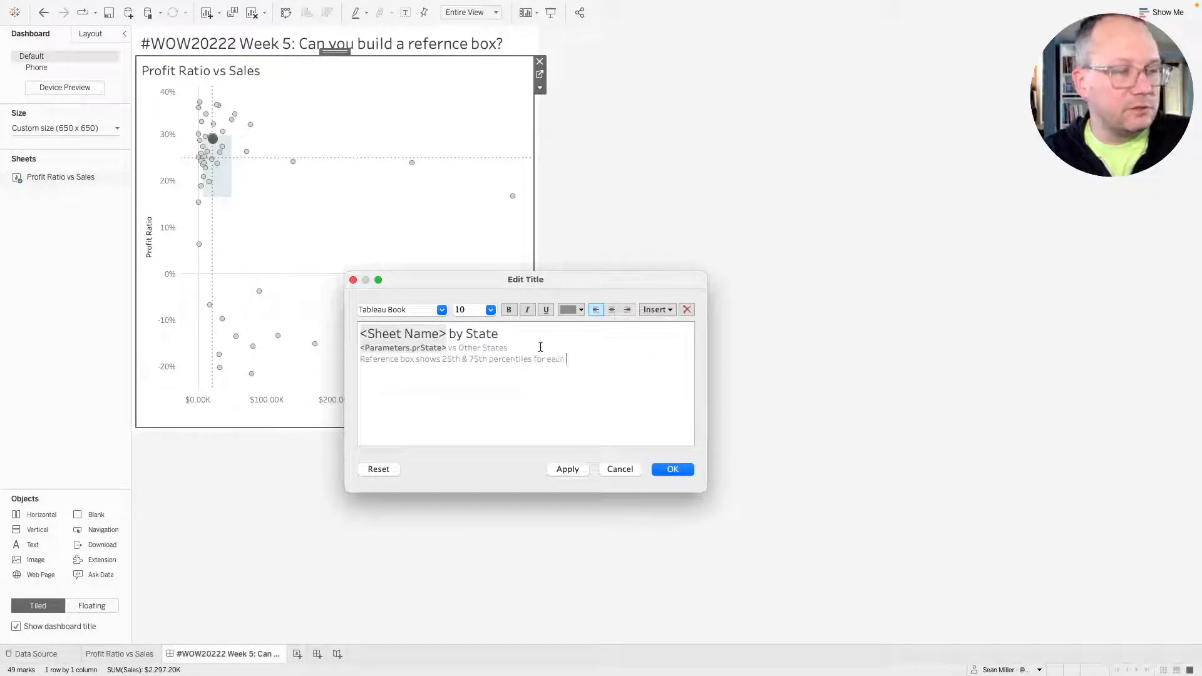
text(mea)
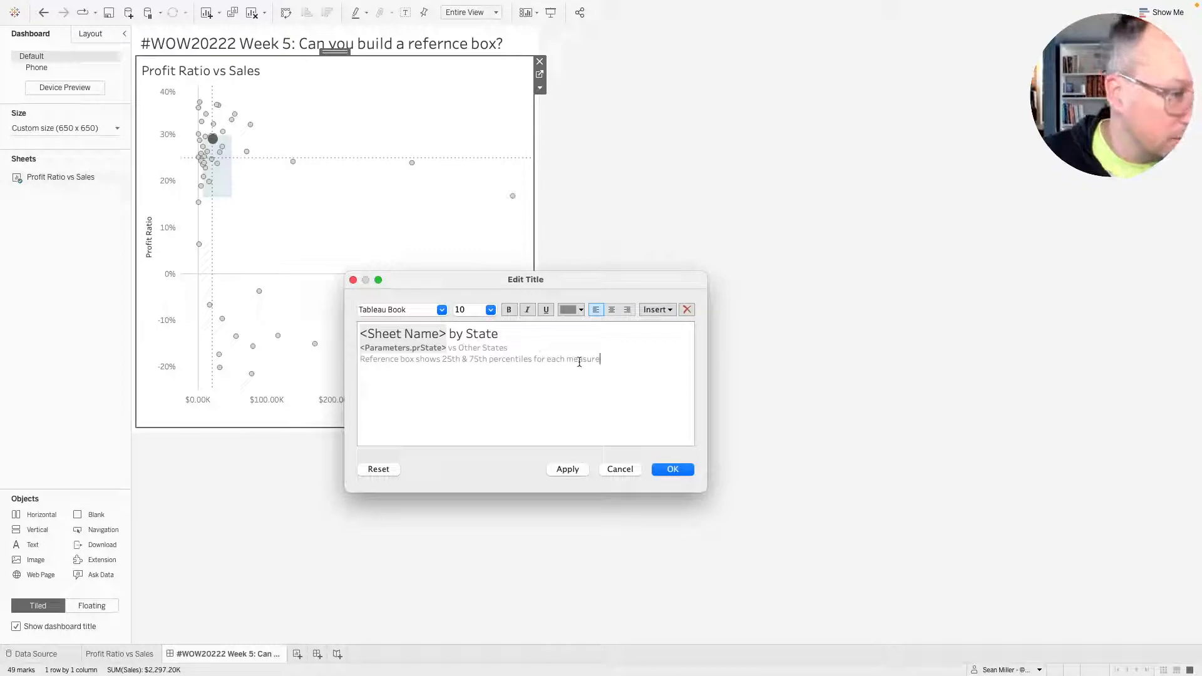
text(sure)
Change the title's third line about the reference box to a darker grey.
drag(601, 360, 351, 362)
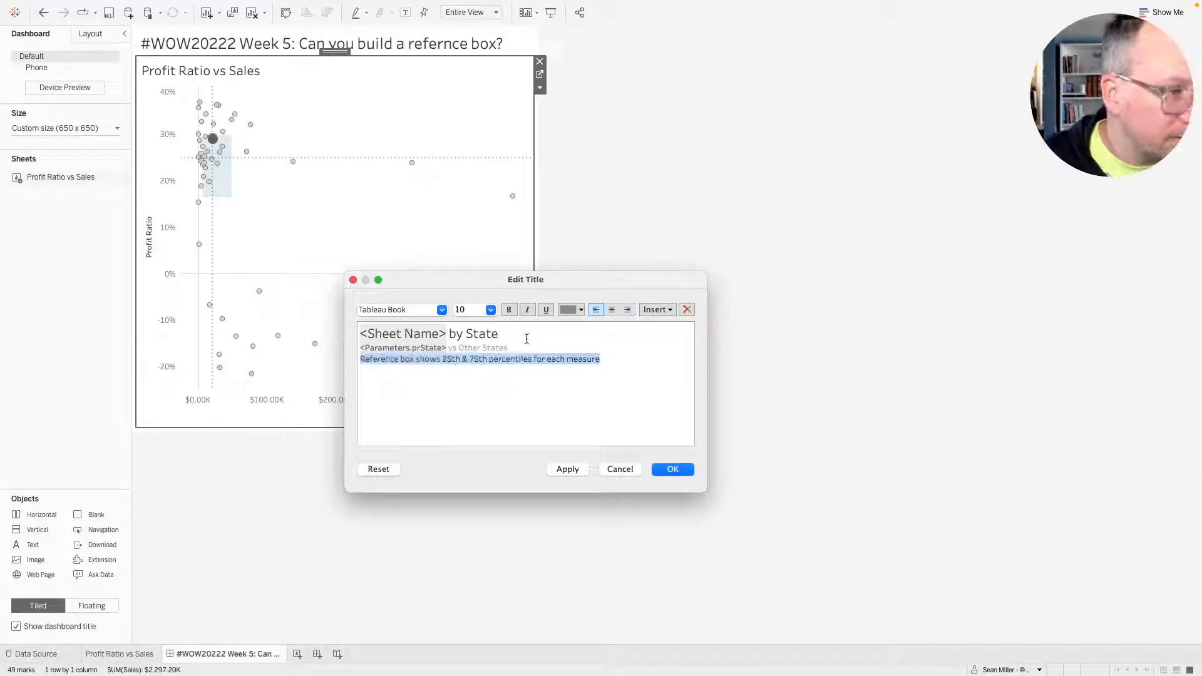
click(571, 309)
click(571, 356)
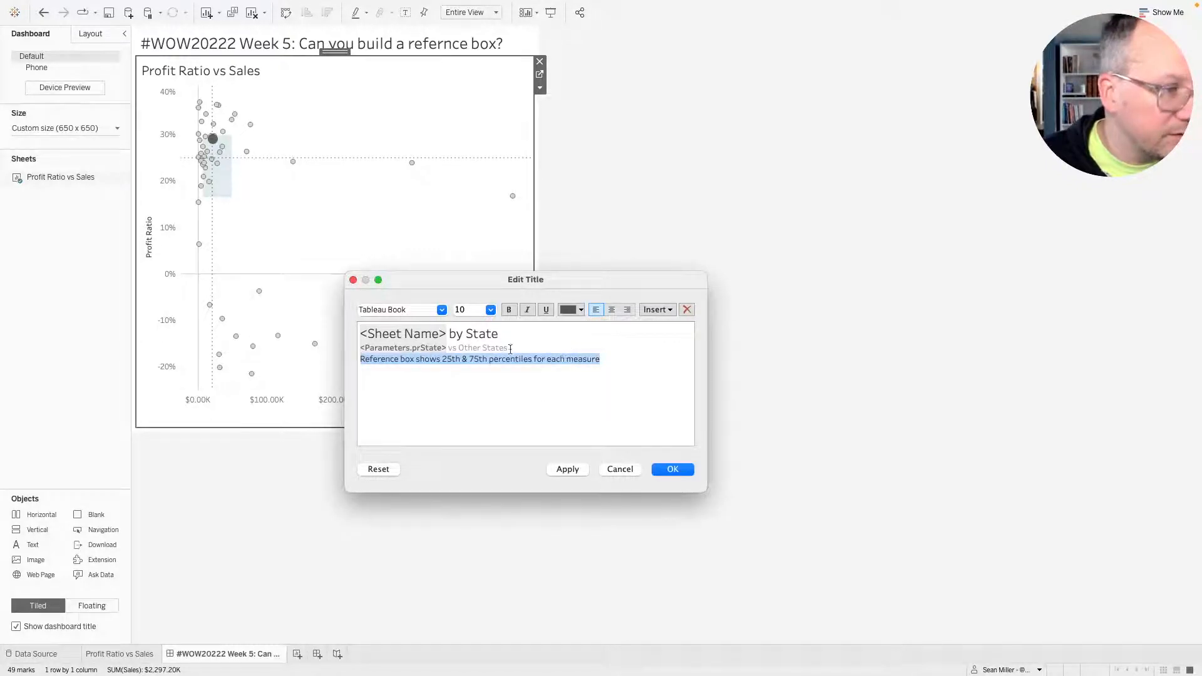
Recolour "vs Other States" in the title's second line to a darker grey and apply the title.
click(458, 348)
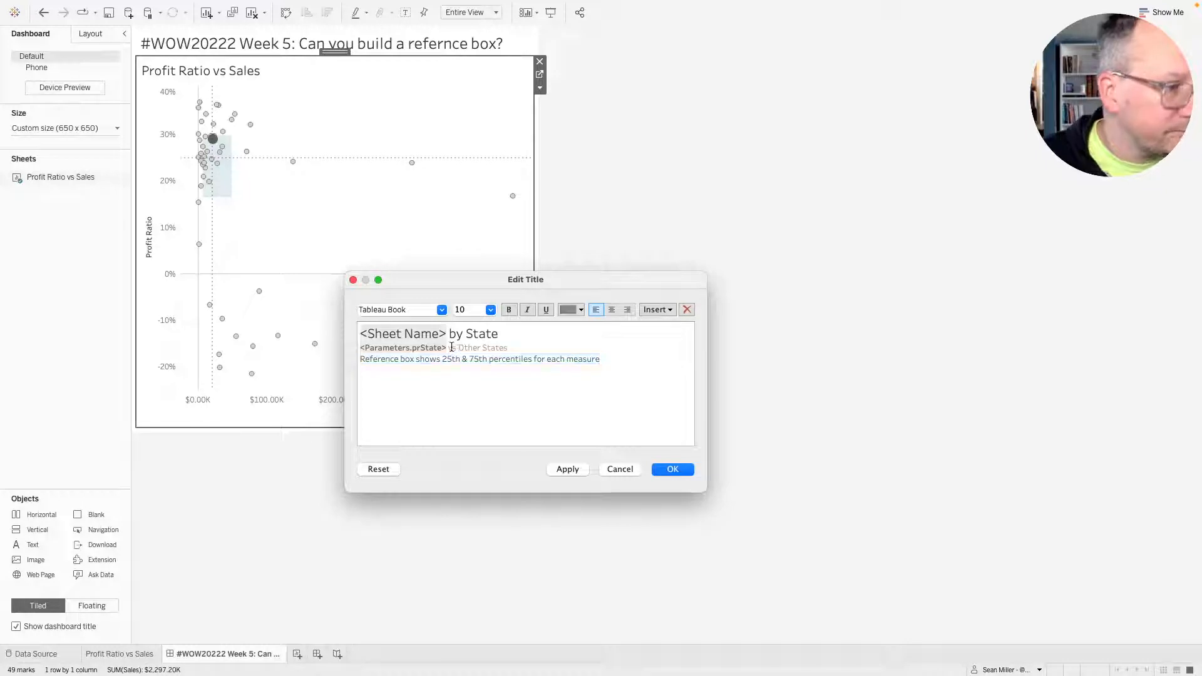
drag(448, 348, 514, 348)
click(568, 309)
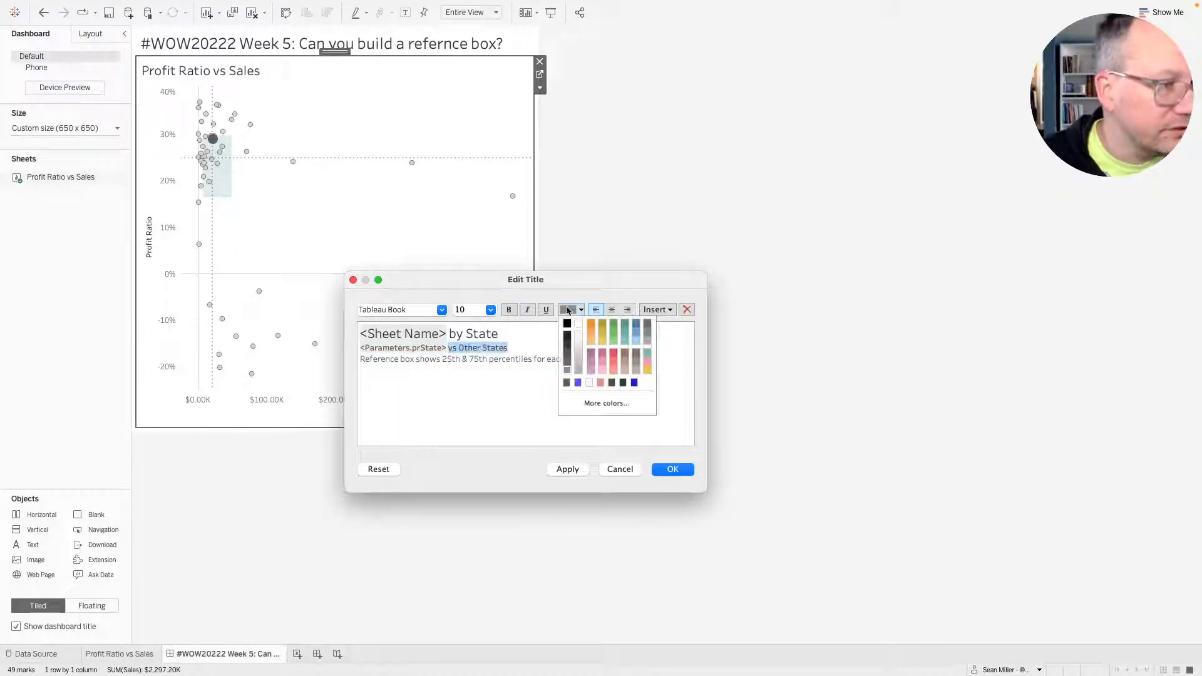
click(568, 356)
click(561, 392)
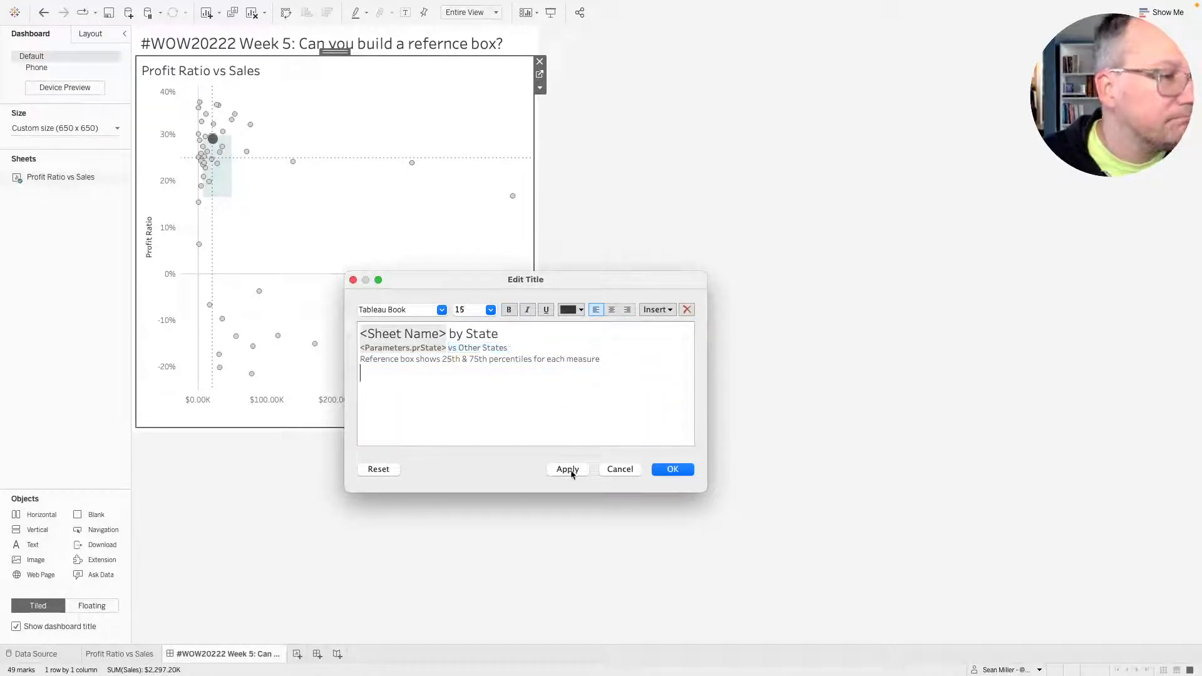
click(567, 470)
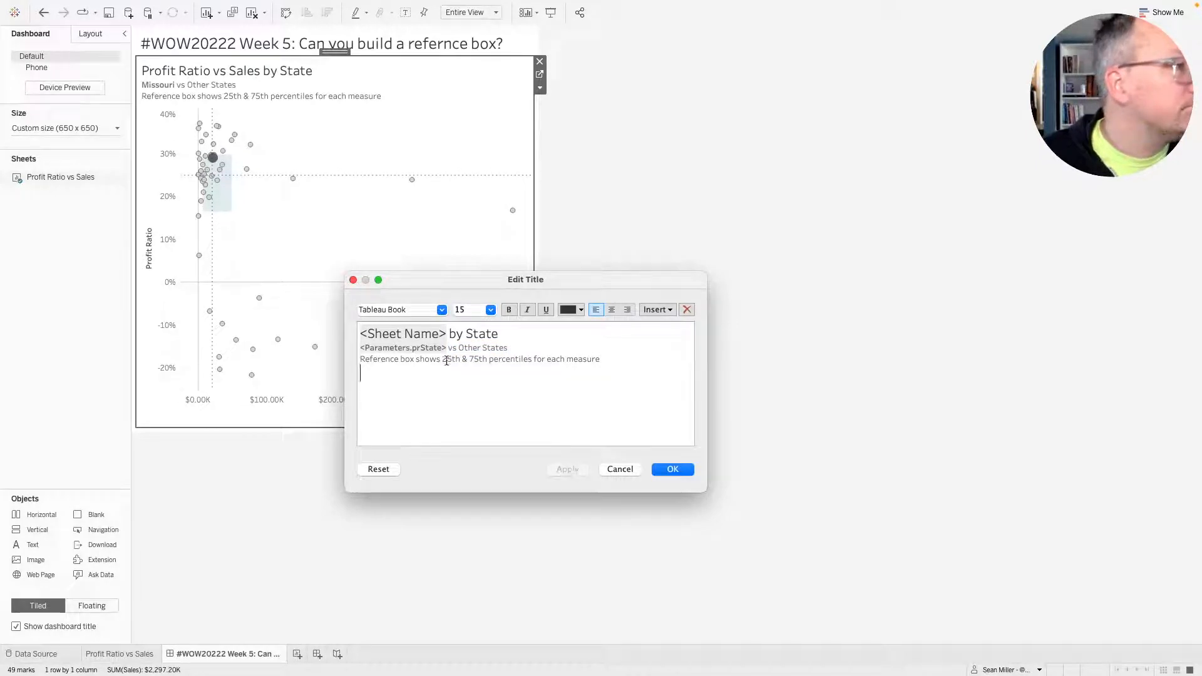
Check the colour choices for the prState text without picking a new one, and confirm the title edits.
drag(446, 348, 345, 346)
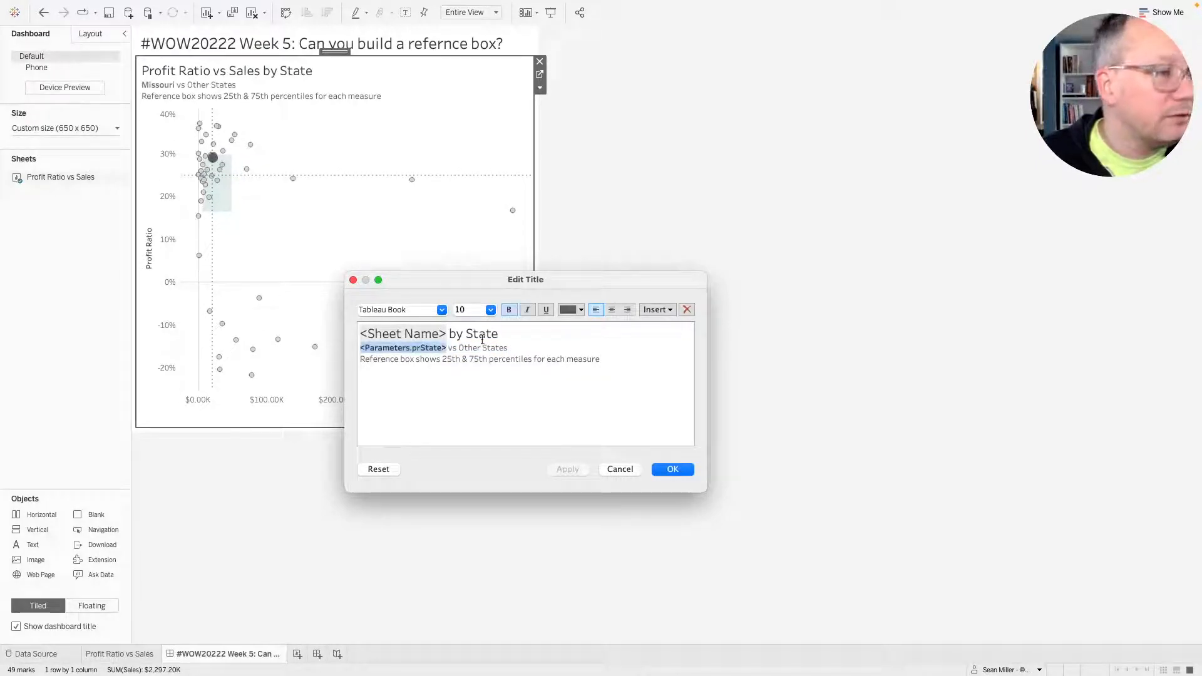
click(572, 310)
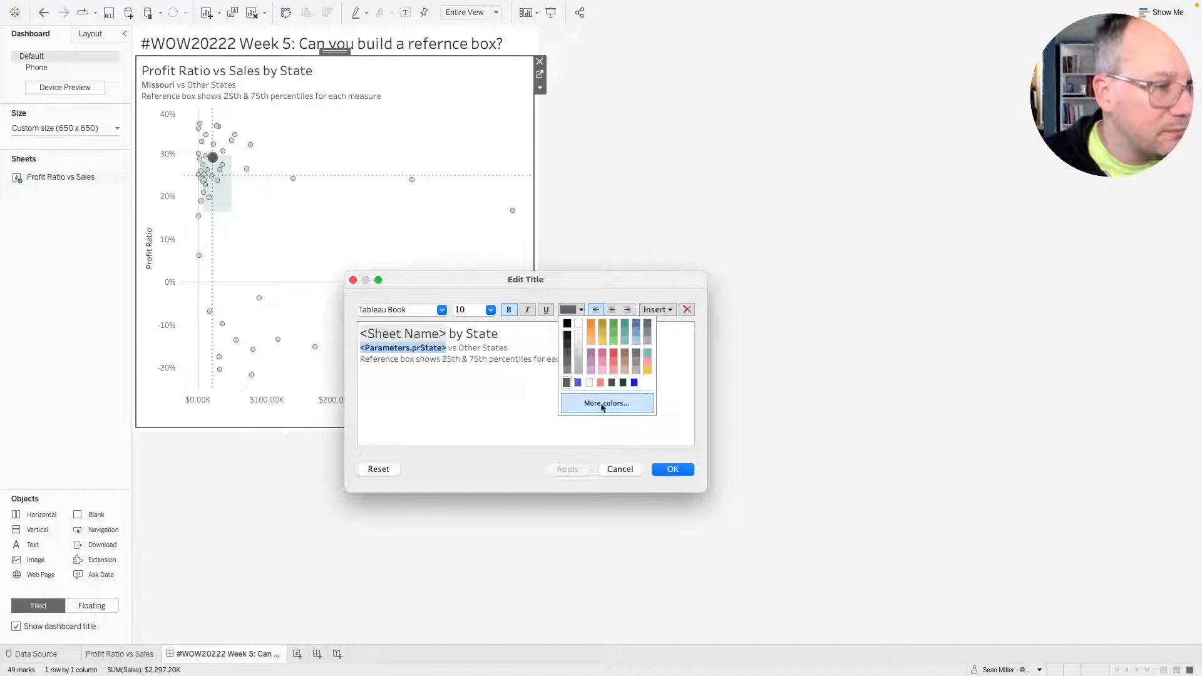
click(472, 397)
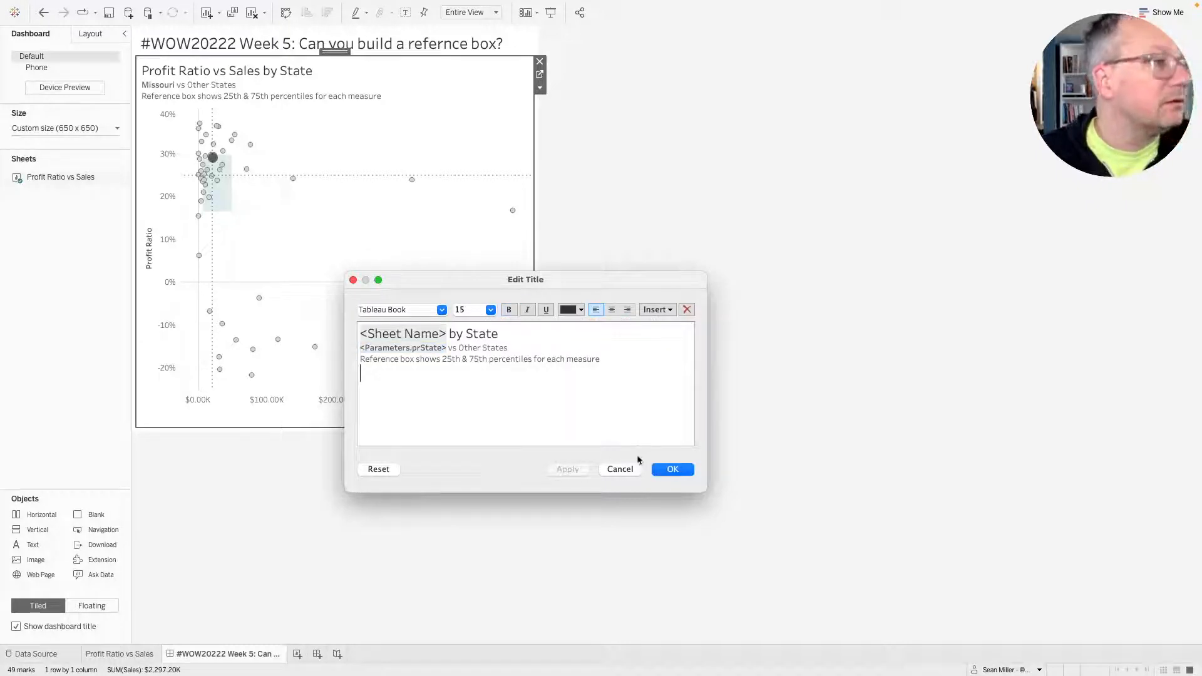
click(669, 470)
click(667, 463)
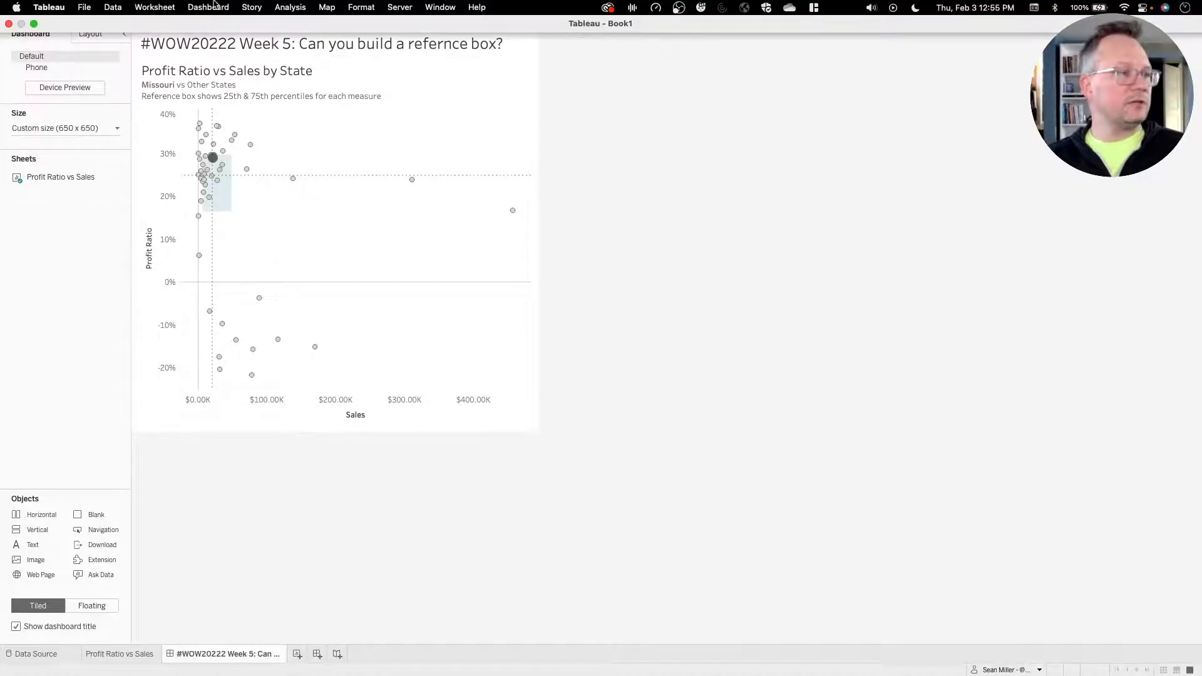
Add a Change Parameter action to the dashboard and name it "state".
click(208, 7)
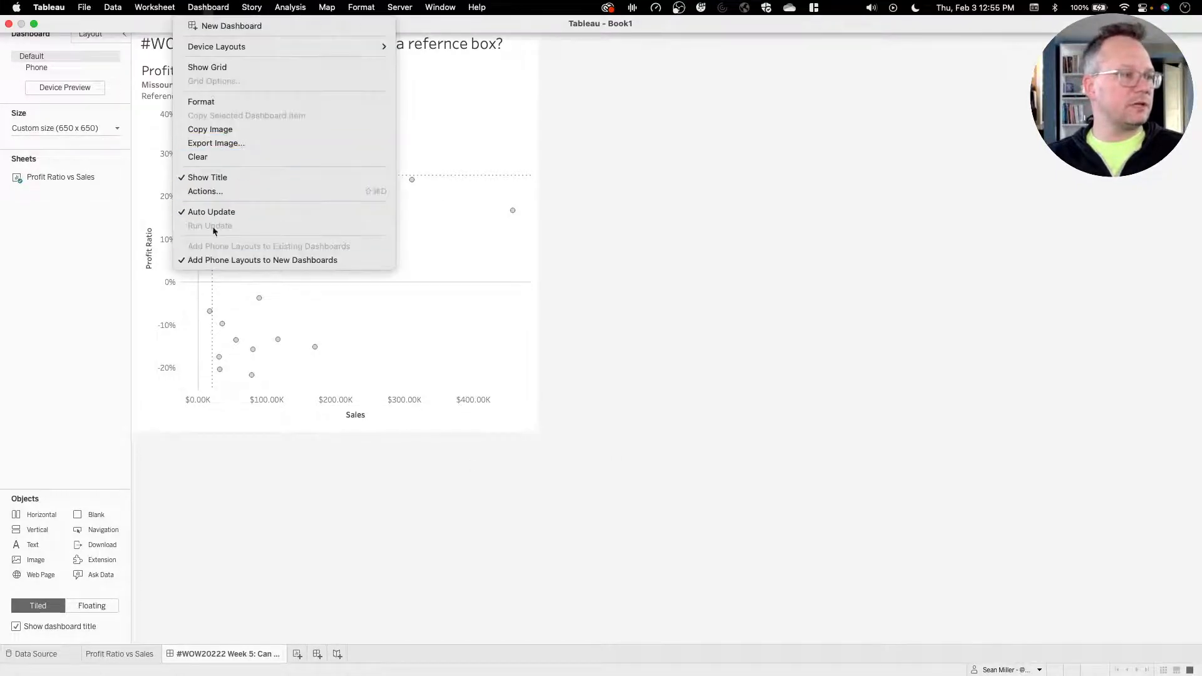
click(220, 191)
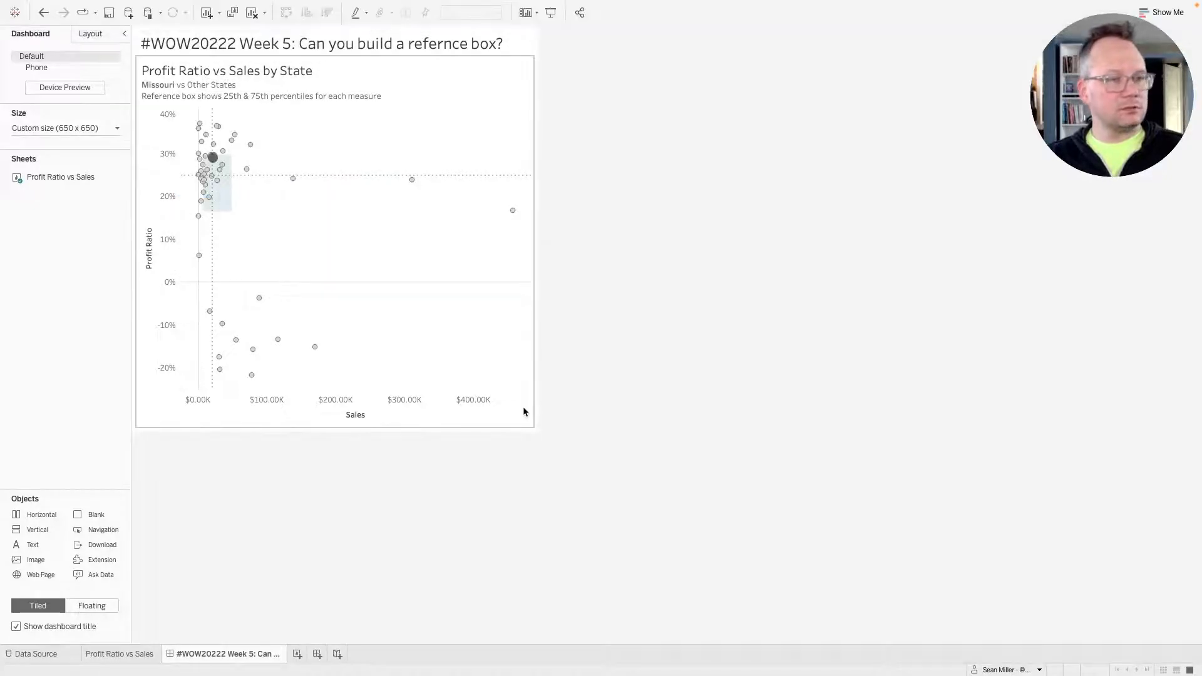
click(459, 416)
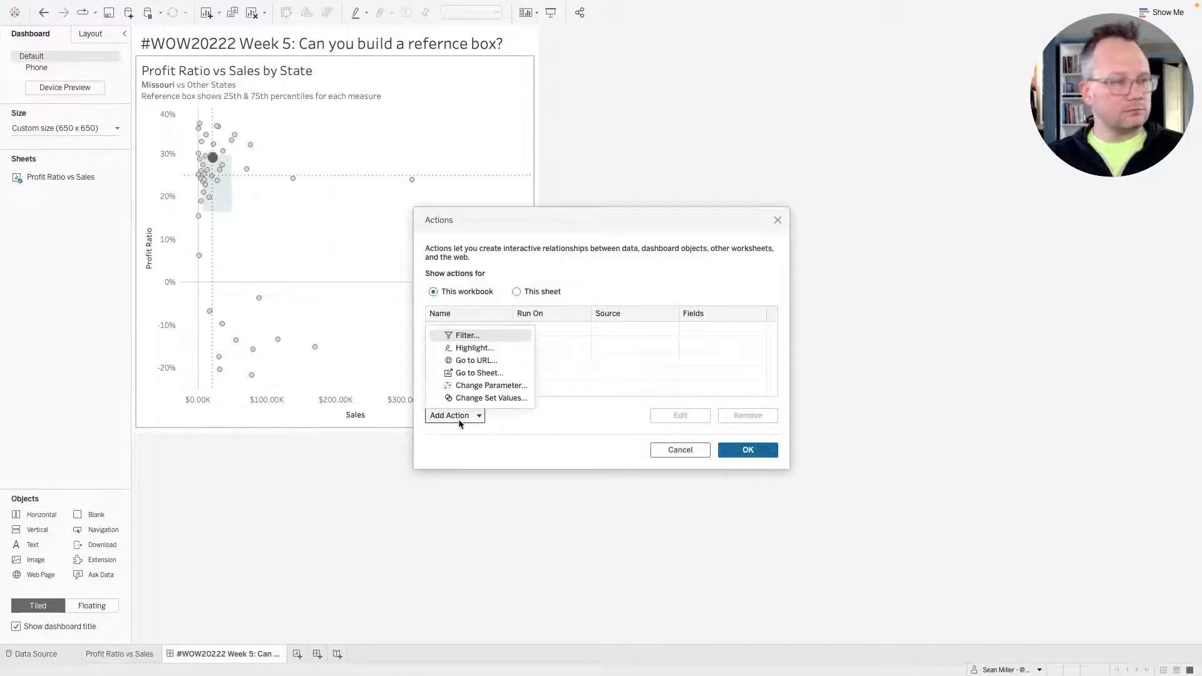
click(495, 388)
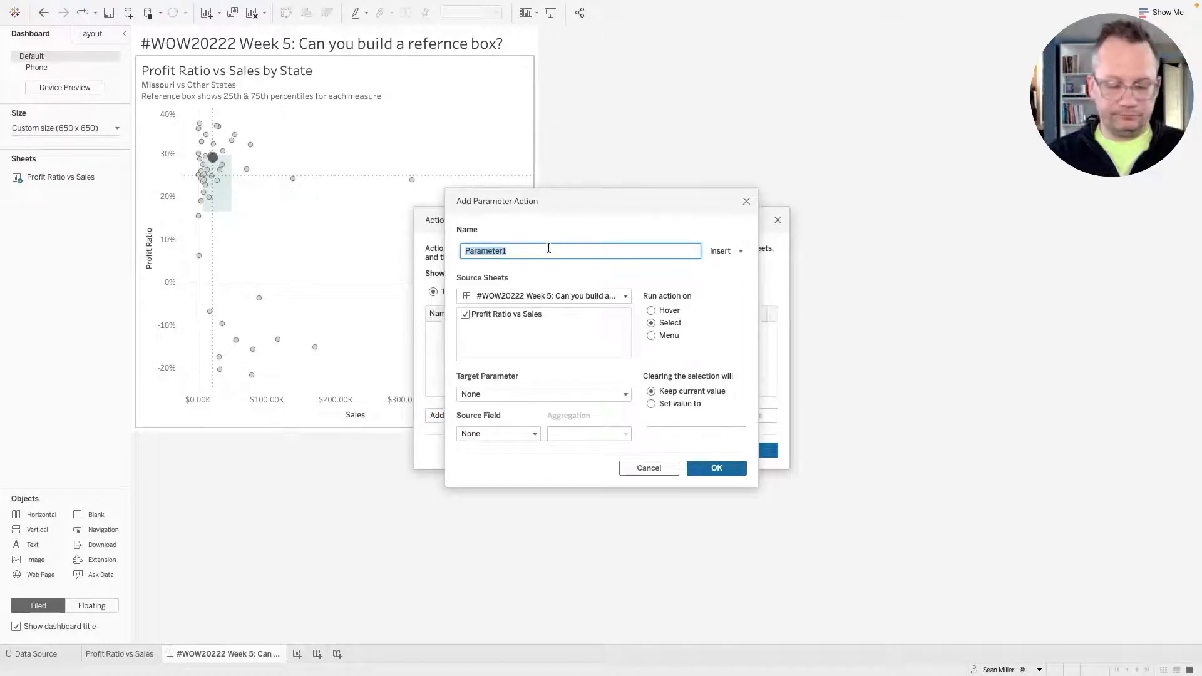
text(state)
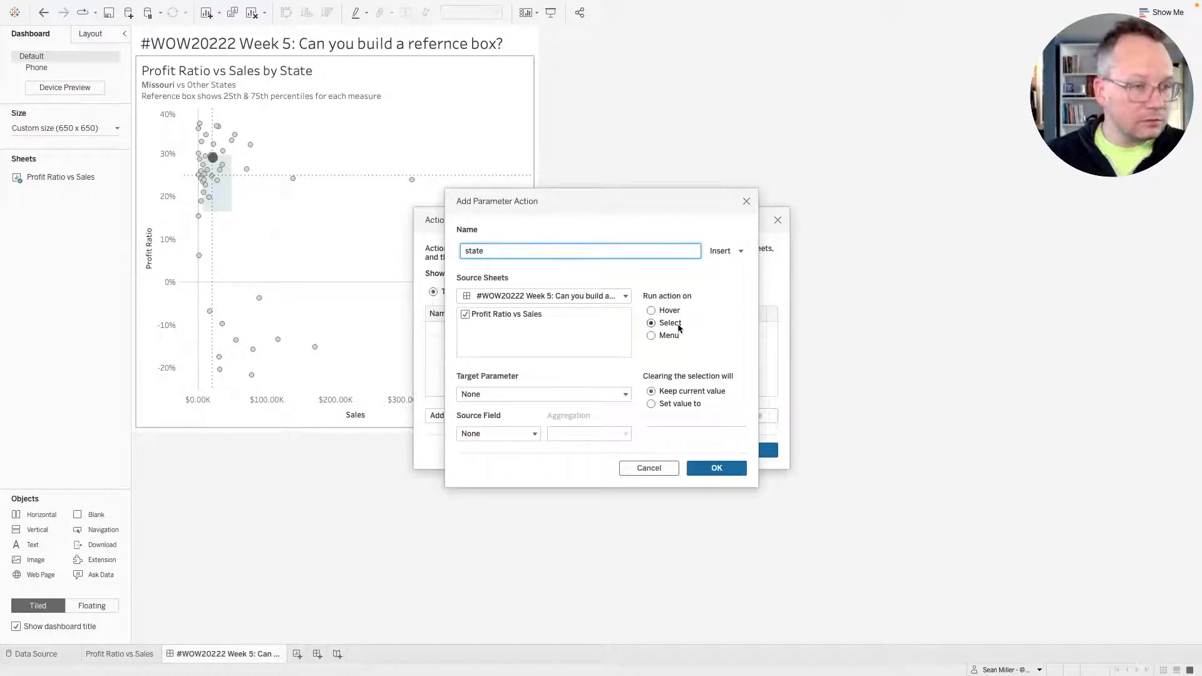
Target prState with the State (Sample - Superstore) source field, keep the current value on clearing, and save the action.
click(490, 394)
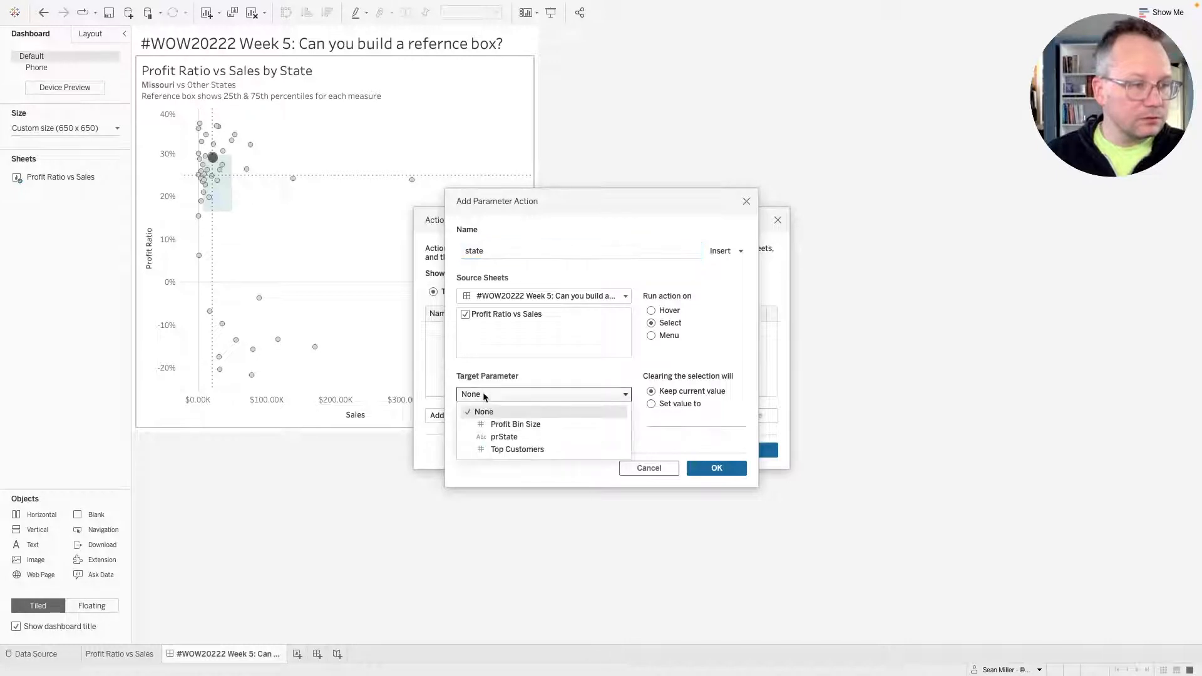
click(504, 437)
click(503, 438)
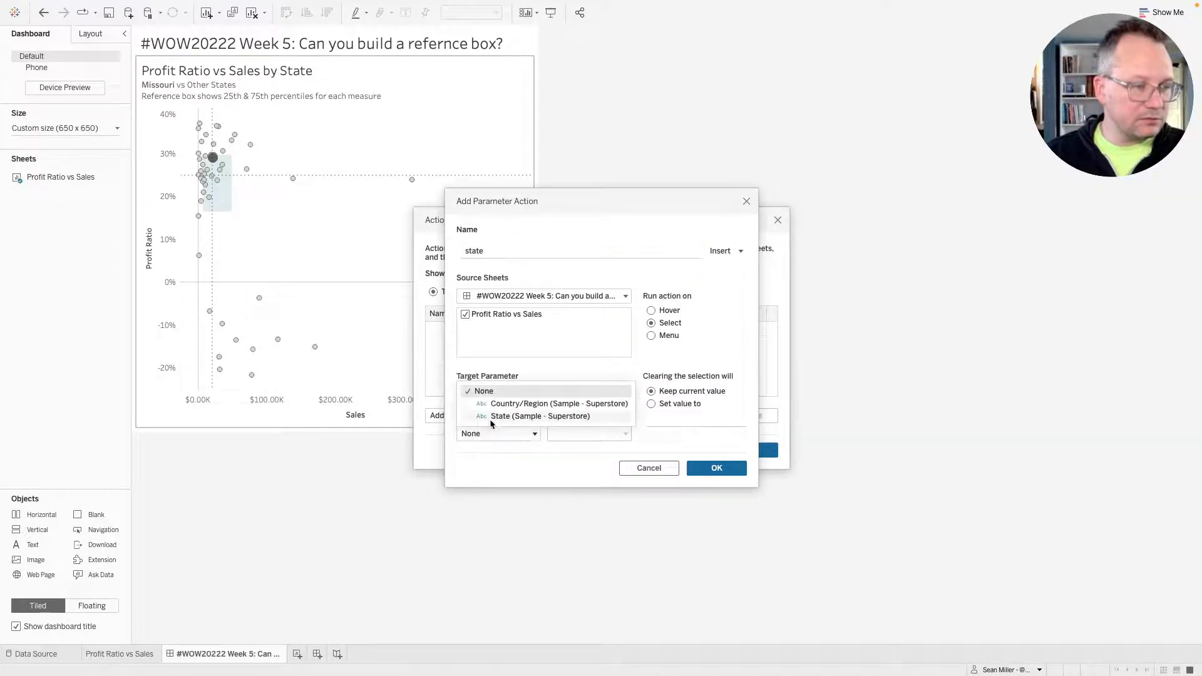
click(500, 417)
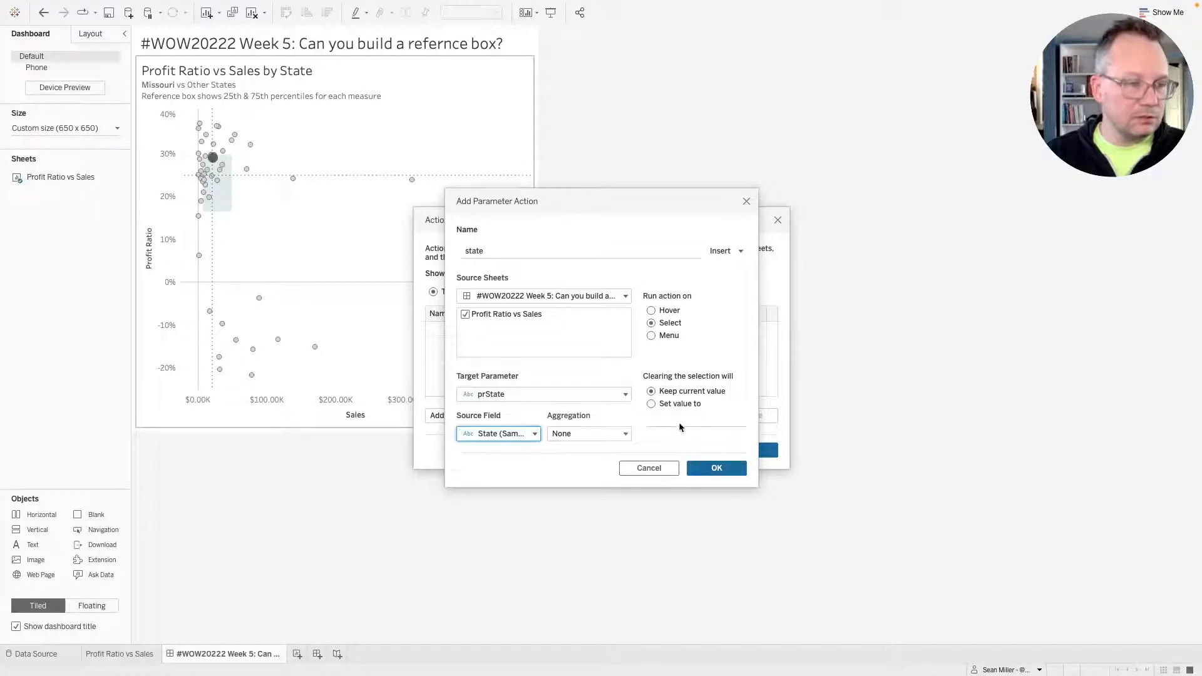
click(653, 404)
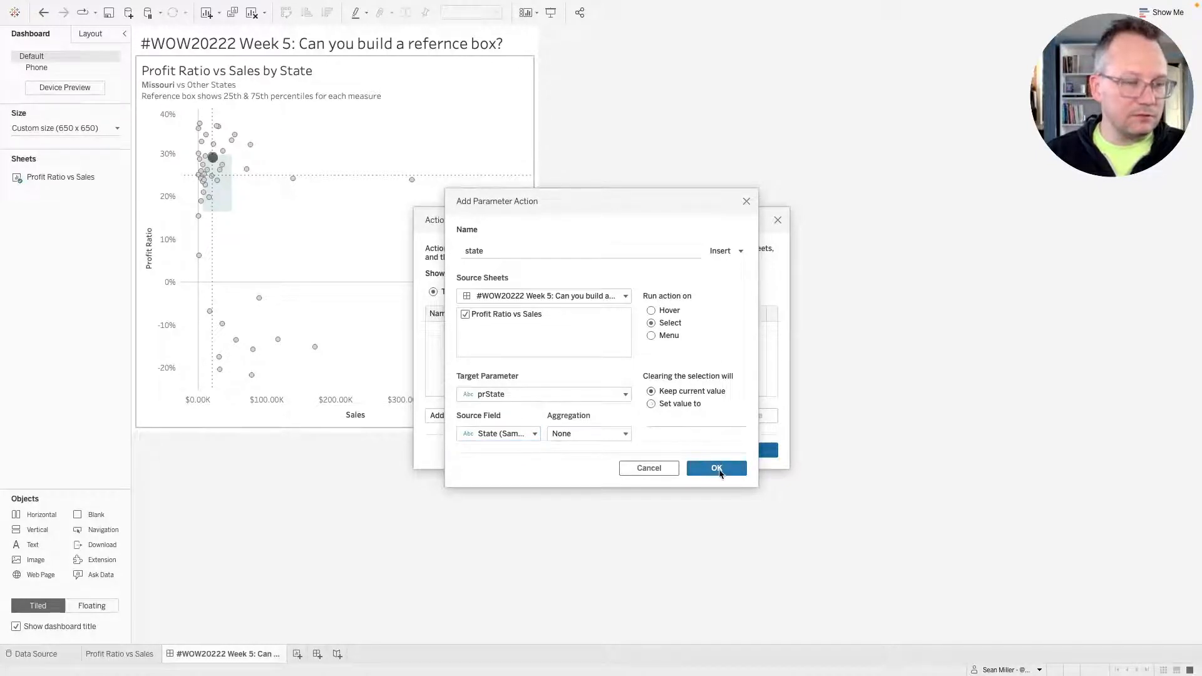
click(717, 468)
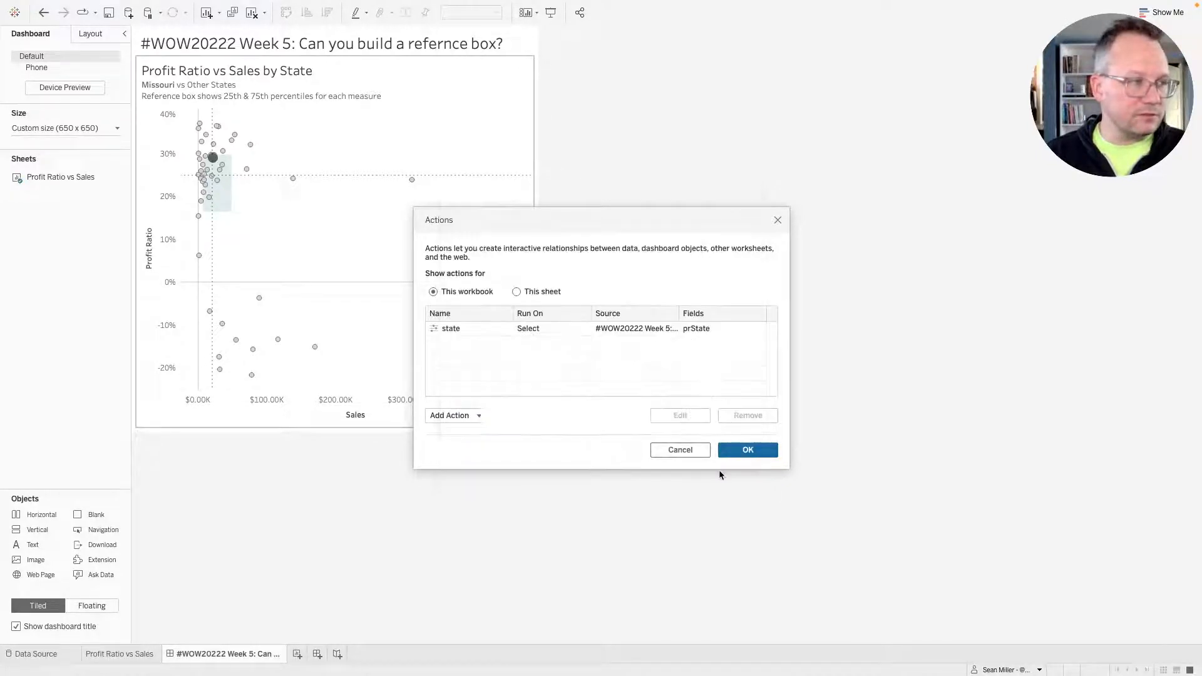
click(747, 451)
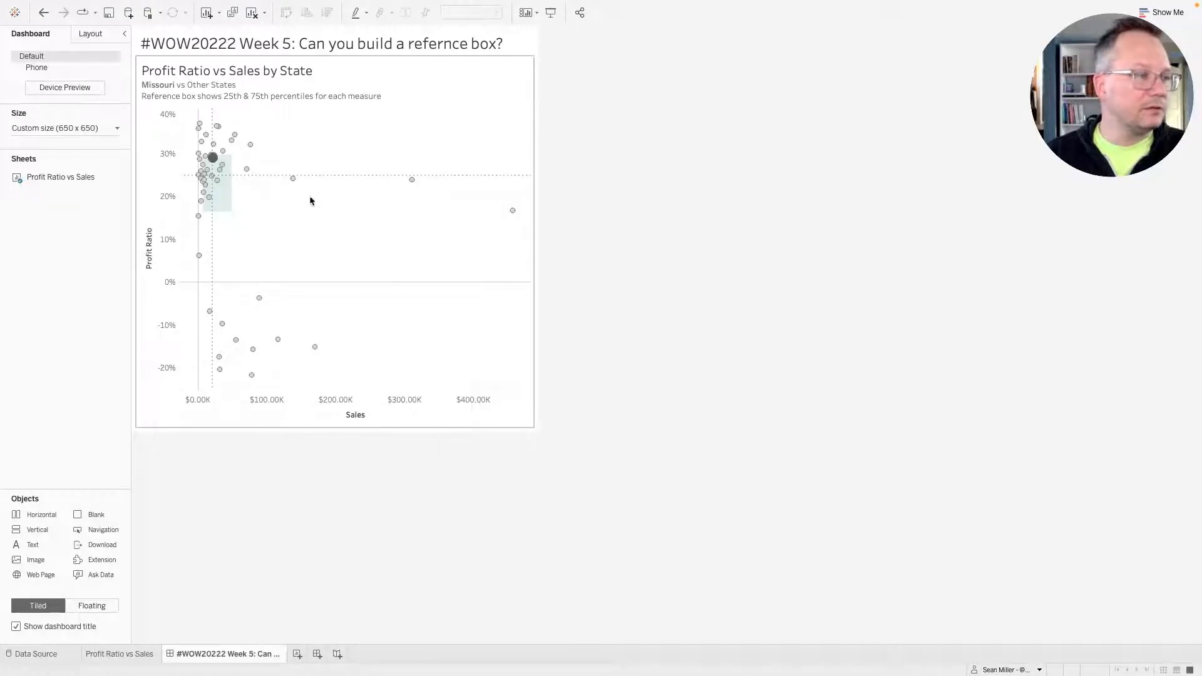
Test the parameter action on the Washington mark, and compare the mark selection behaviour with the published reference viz in the browser.
click(293, 182)
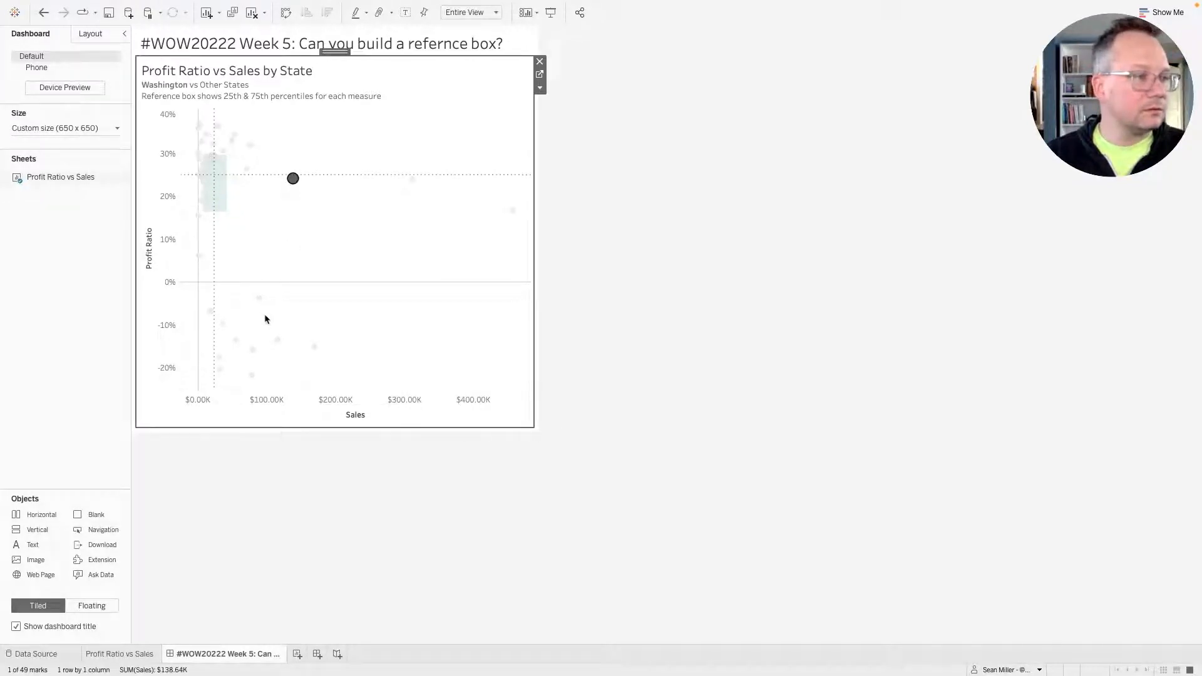
click(338, 235)
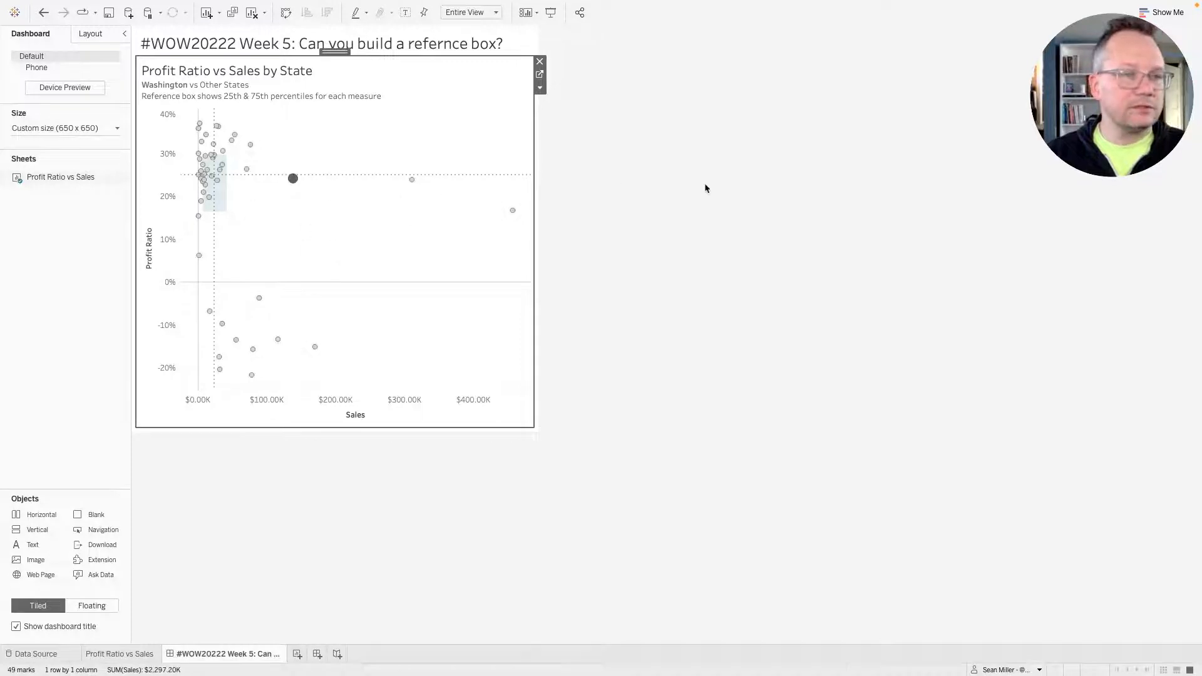
key(alt+Tab)
scroll(529, 297, up, 8)
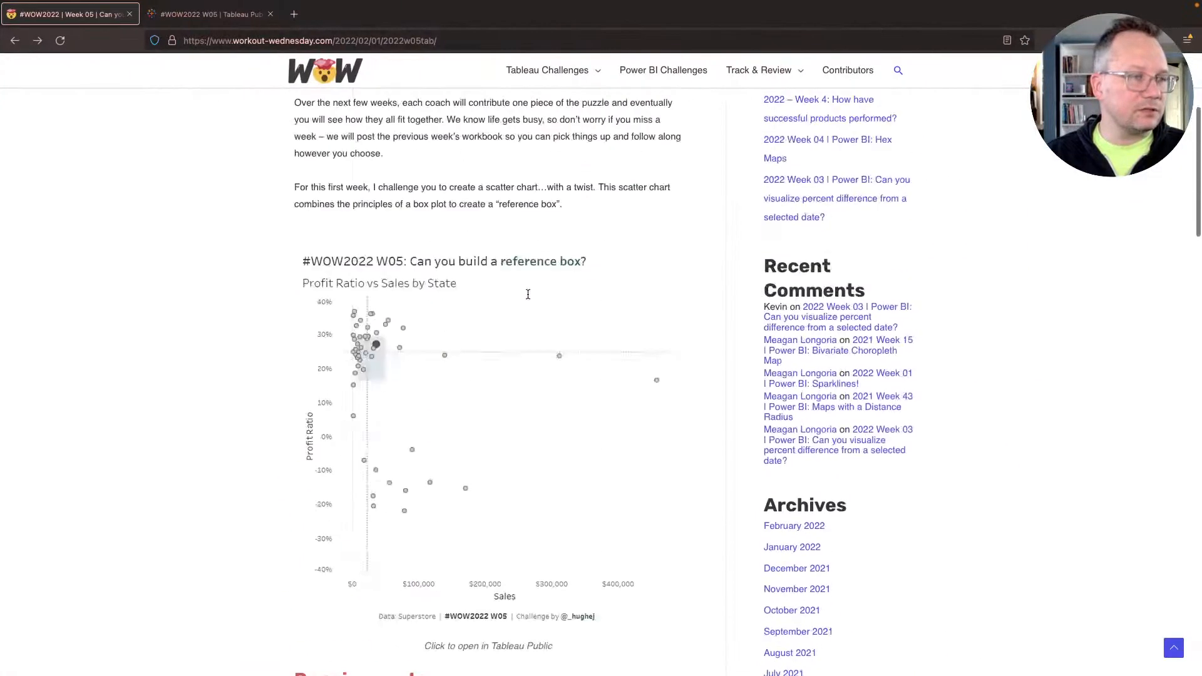
click(445, 360)
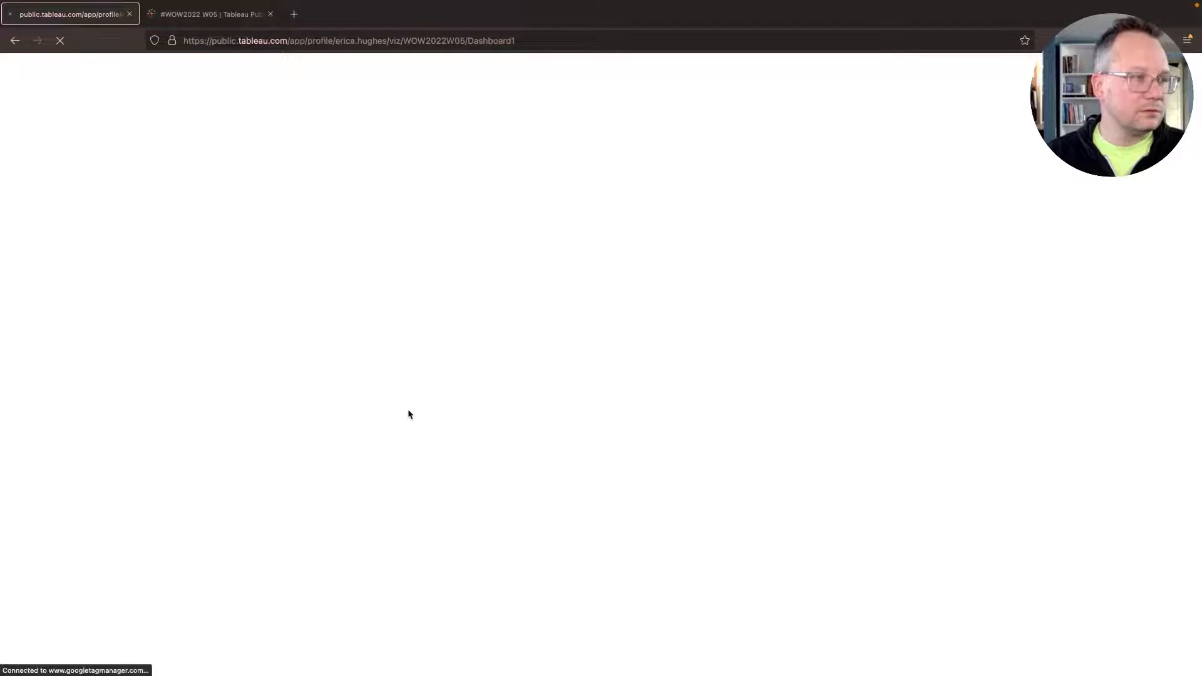
click(244, 14)
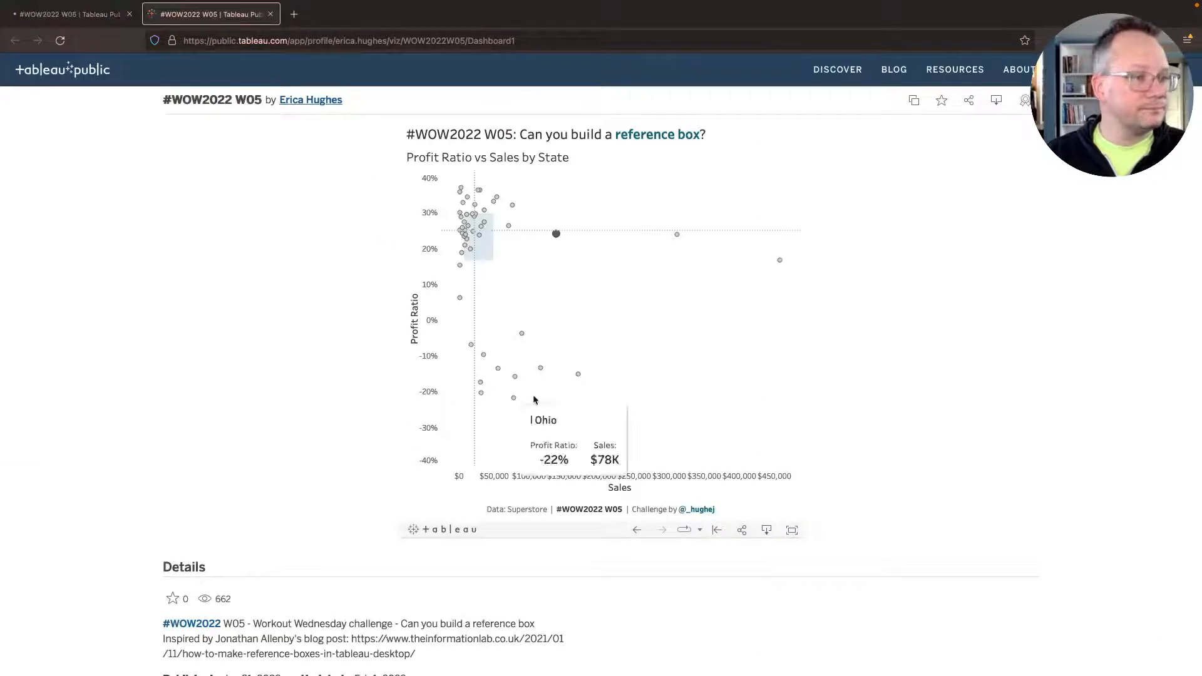
mouse_move(676, 236)
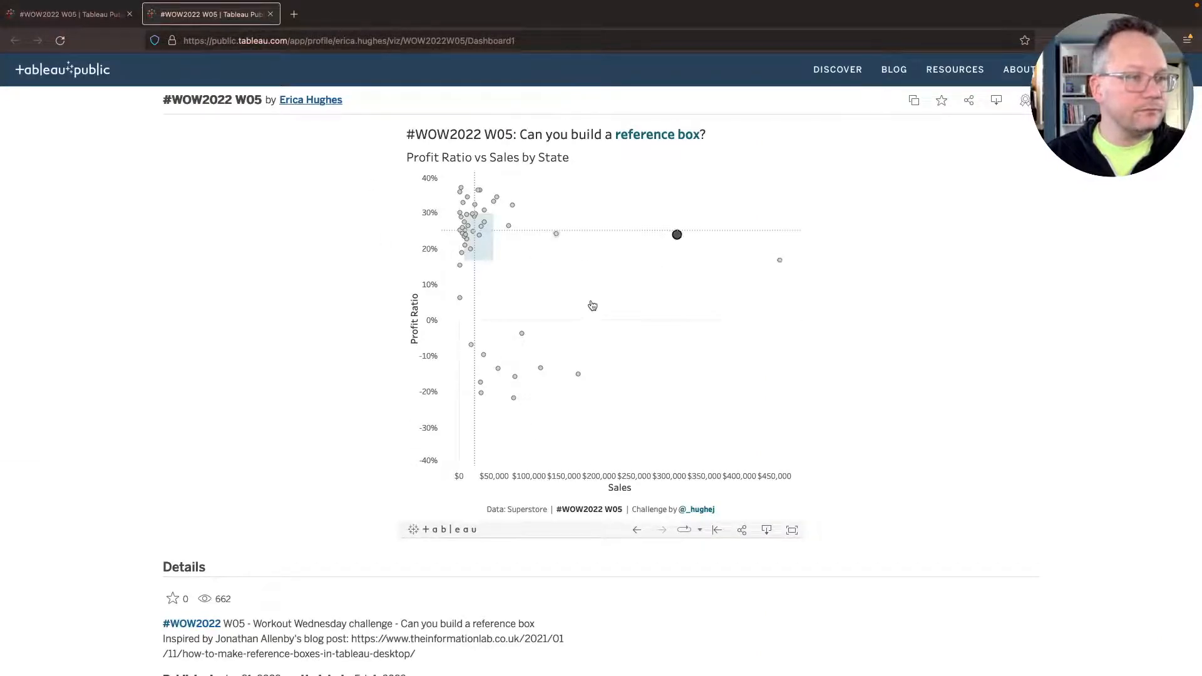
key(super+Tab)
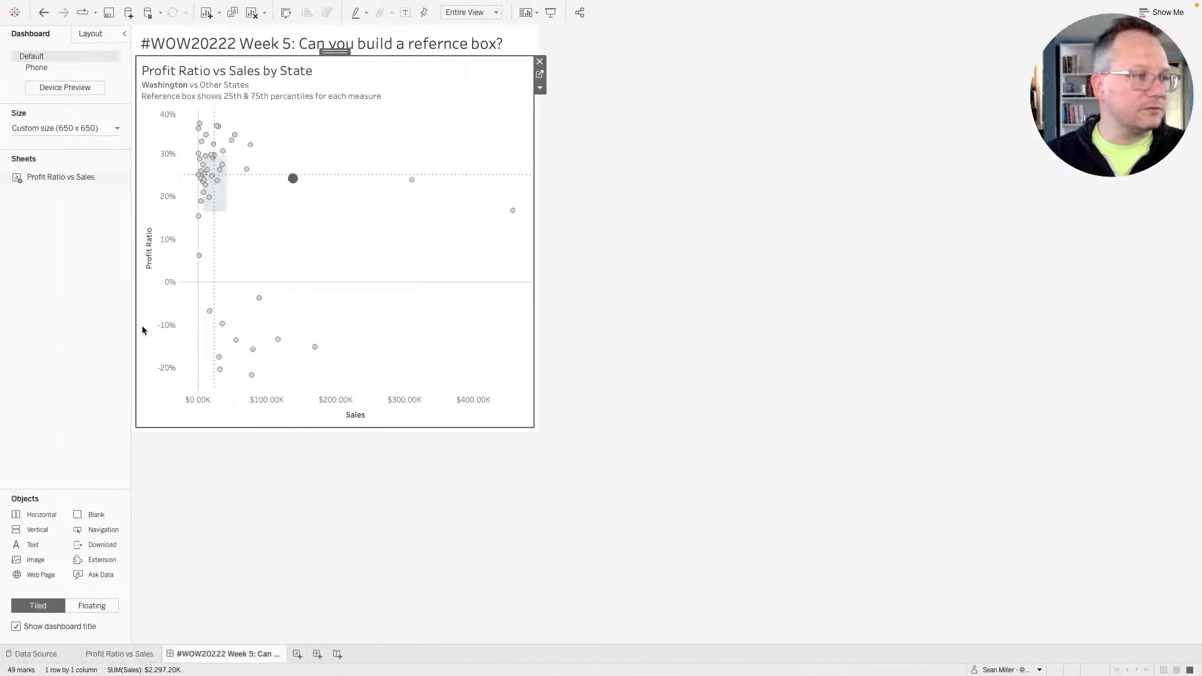
Go to the Profit Ratio vs Sales worksheet and create a calculated field named "true" with the formula TRUE.
click(540, 74)
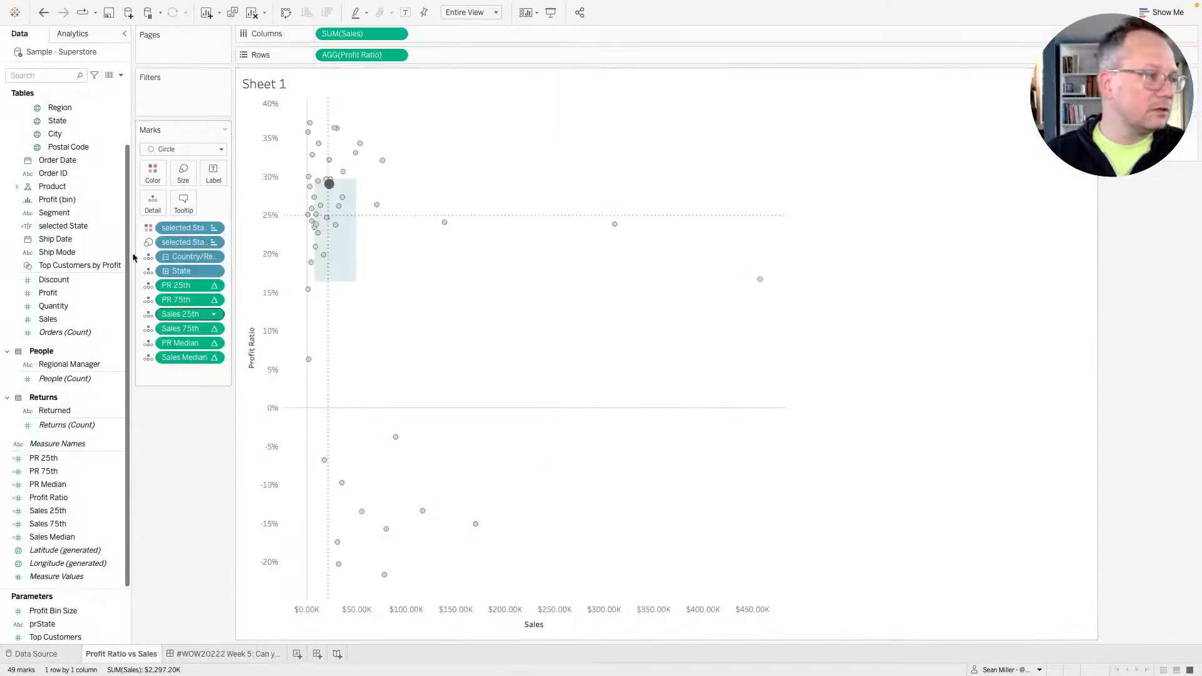
click(121, 75)
click(38, 85)
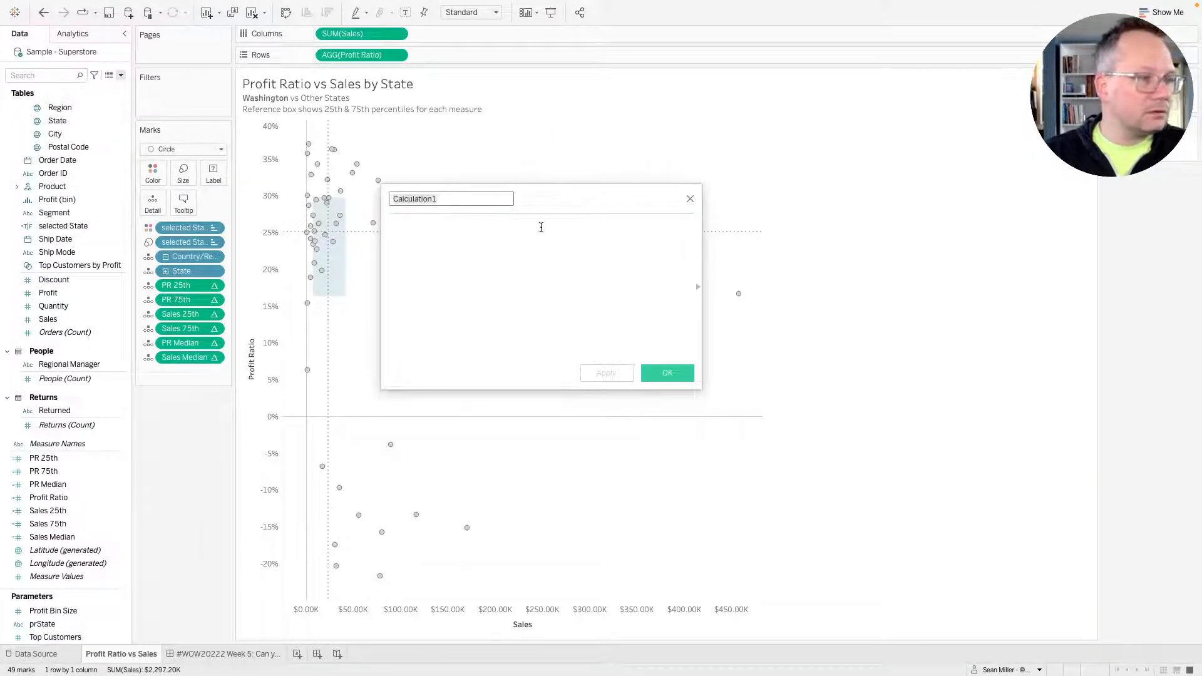
text(true)
click(518, 230)
text(tre)
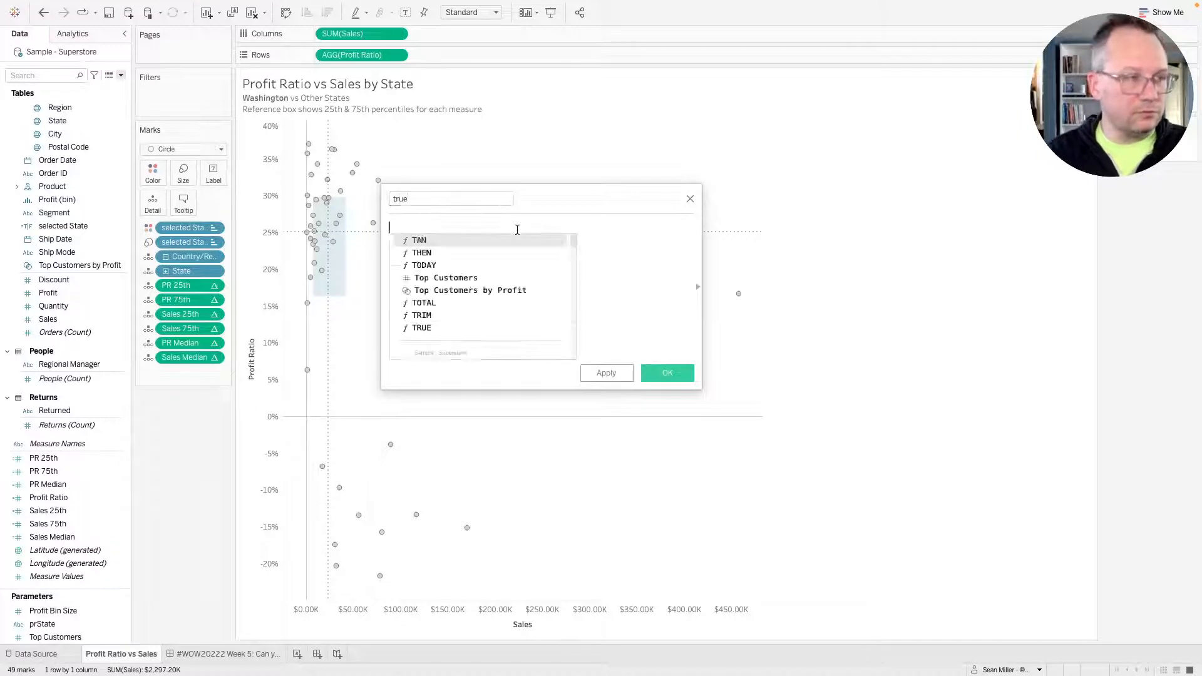
key(Return)
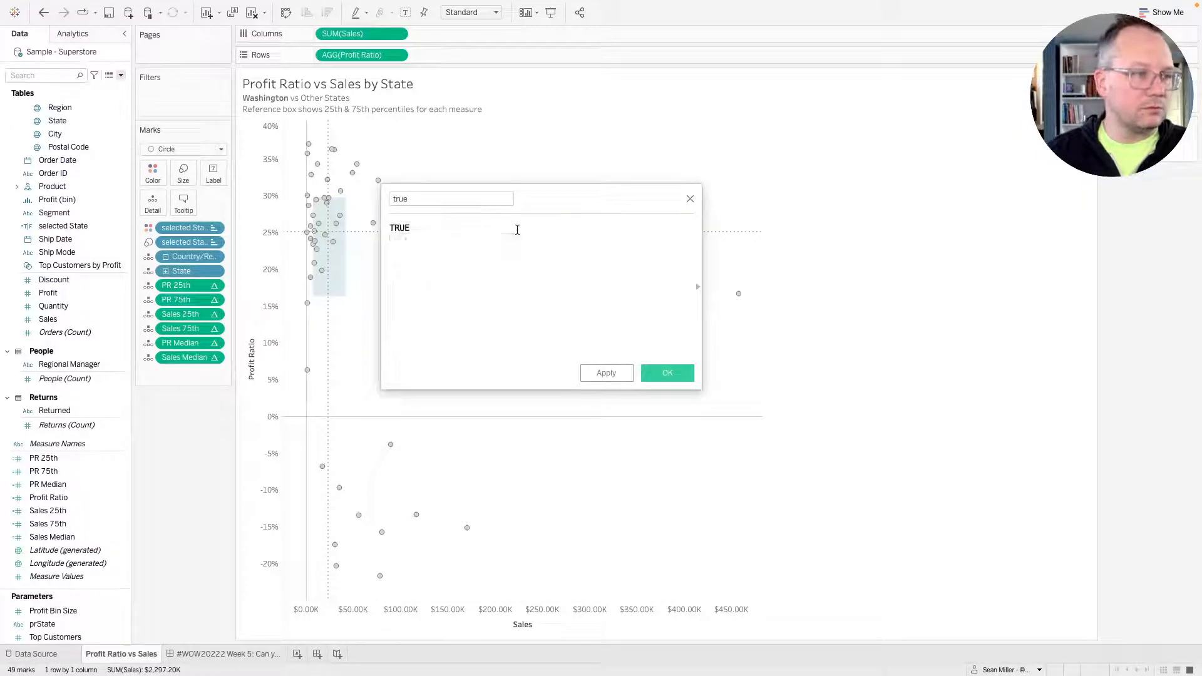
click(668, 373)
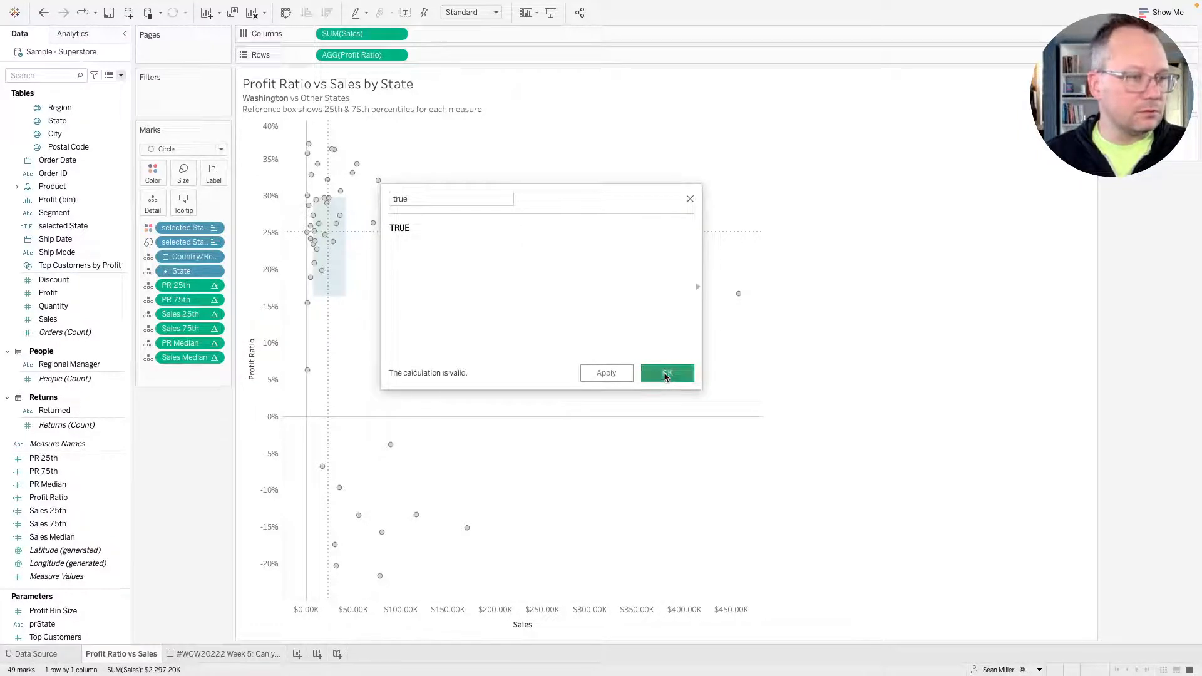
Create a calculated field named "false" with the formula FALSE.
click(119, 77)
click(117, 87)
text(t)
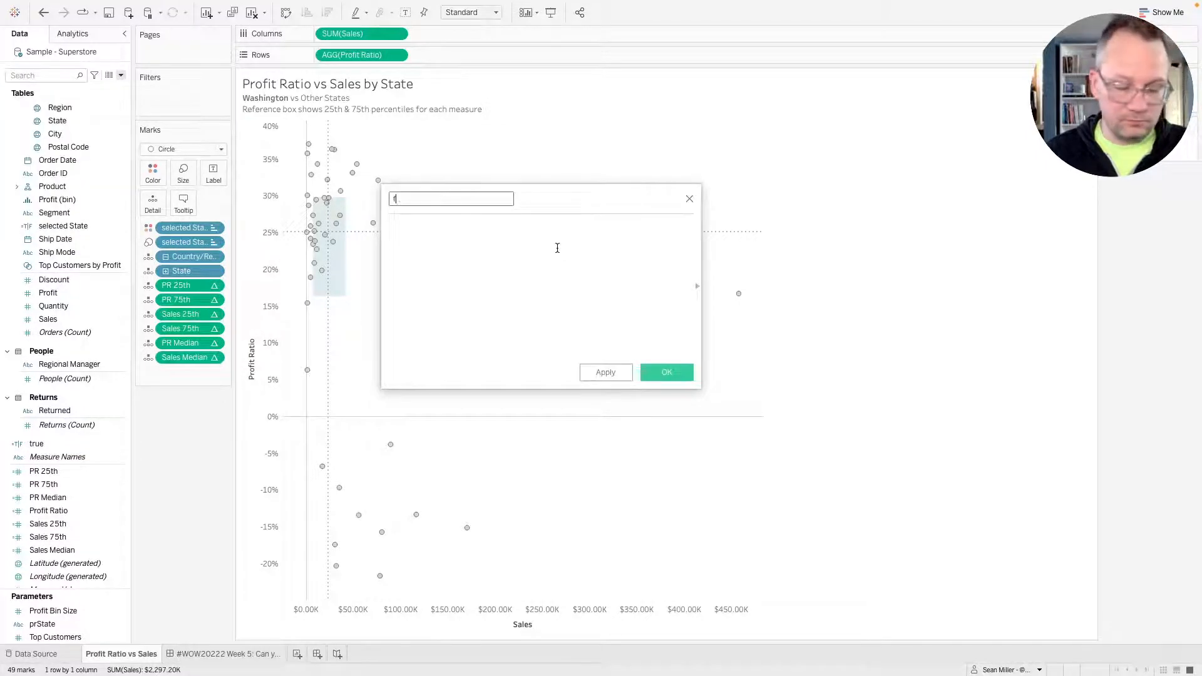
click(557, 248)
text(tr)
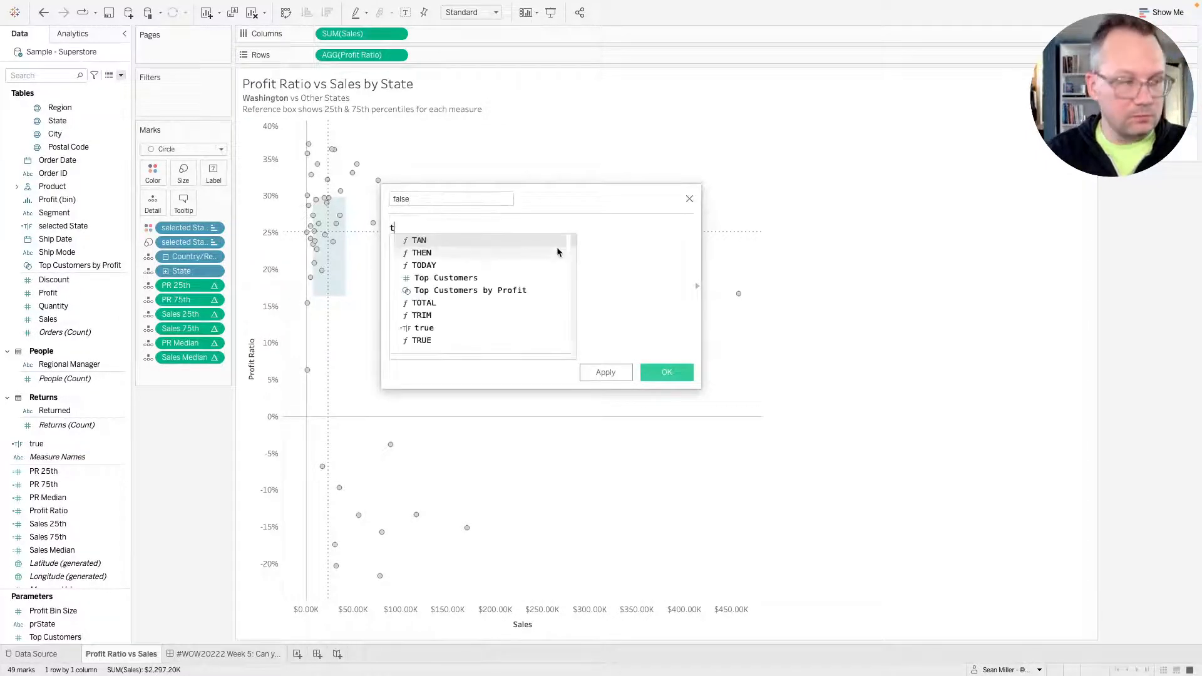
key(BackSpace)
key(BackSpace)
text(fa)
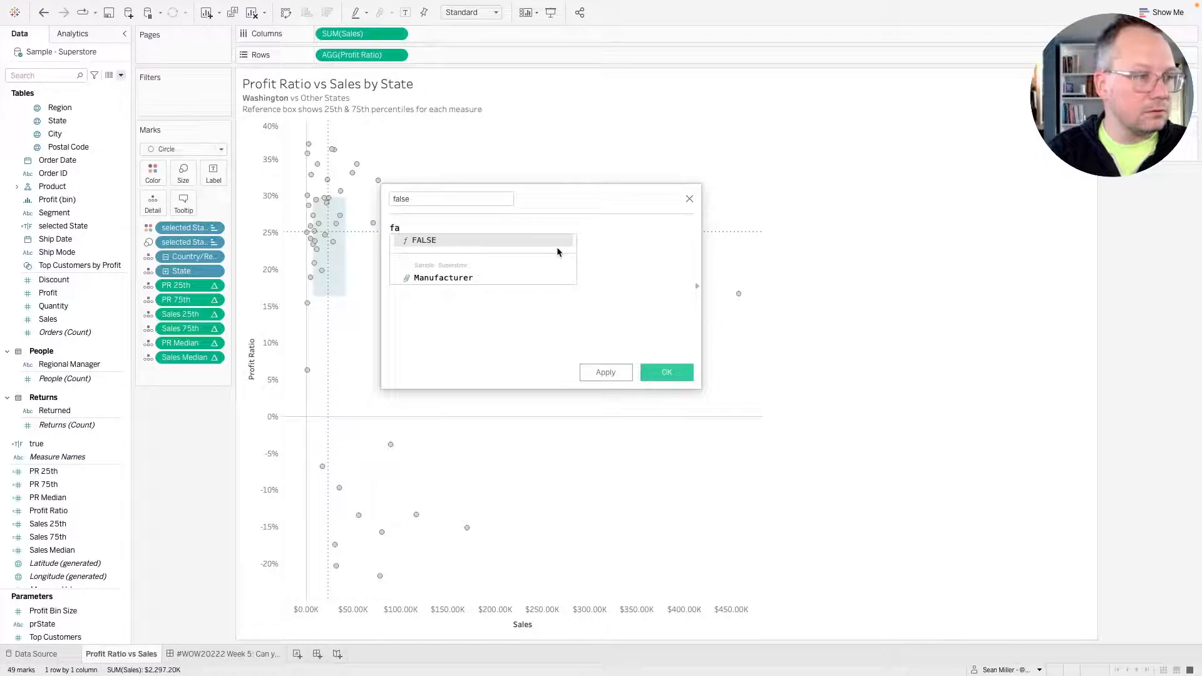
click(557, 249)
click(666, 371)
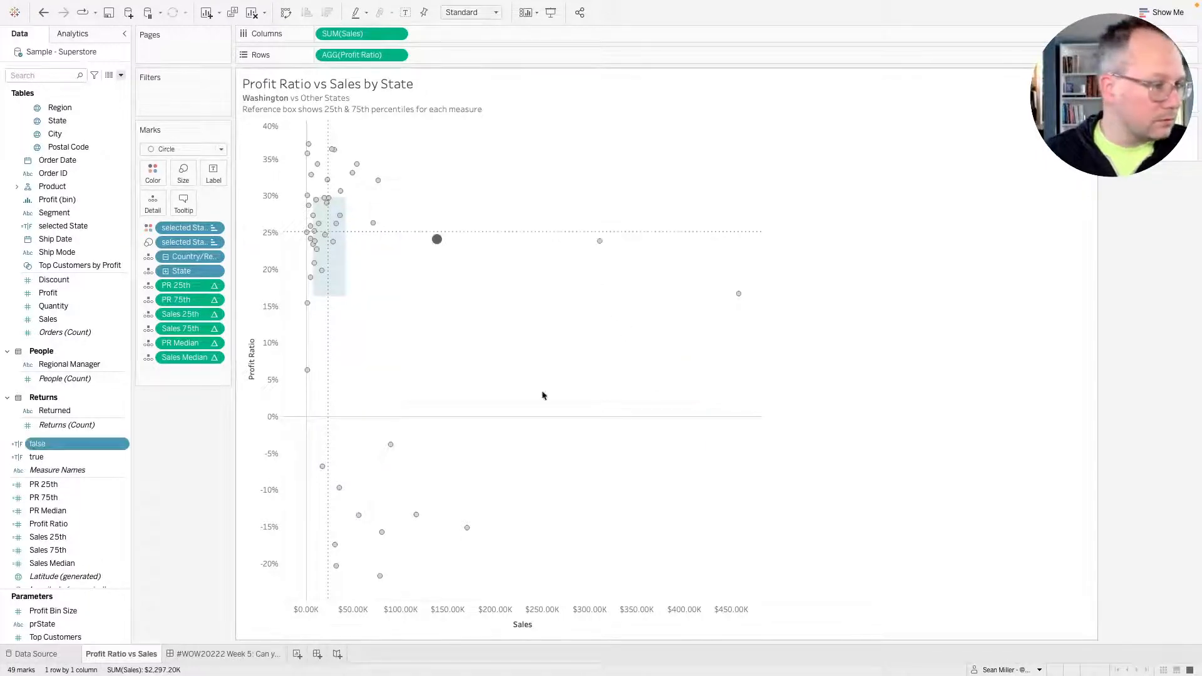
Add the true and false calculated fields to the Marks card as detail on the Profit Ratio vs Sales worksheet.
click(49, 457)
ctrl+click(49, 445)
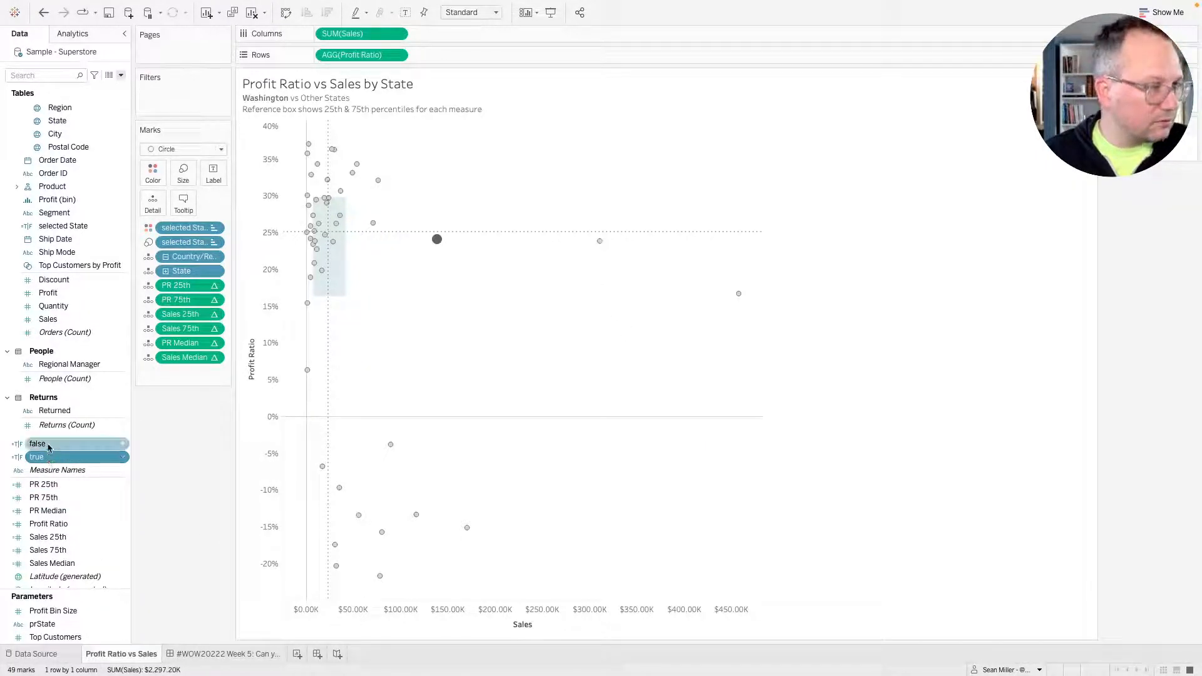
drag(49, 446, 150, 214)
Go to the #WOW20222 Week 5 dashboard and add a filter action named "unhighlight".
click(224, 655)
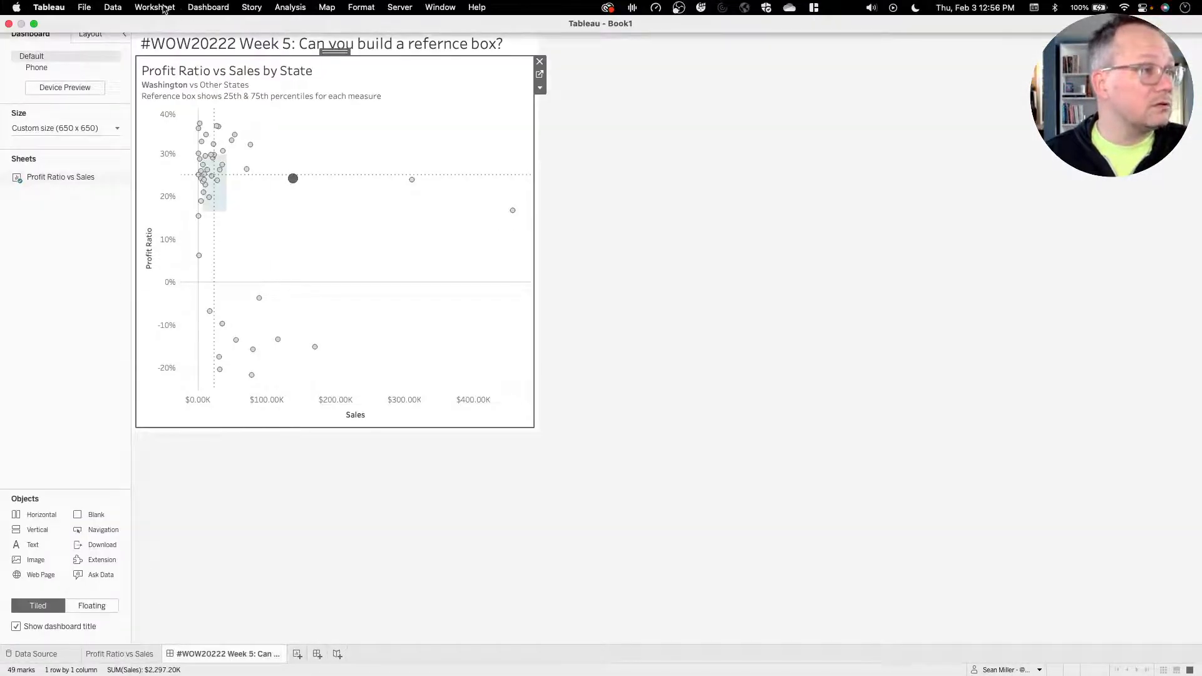
click(165, 7)
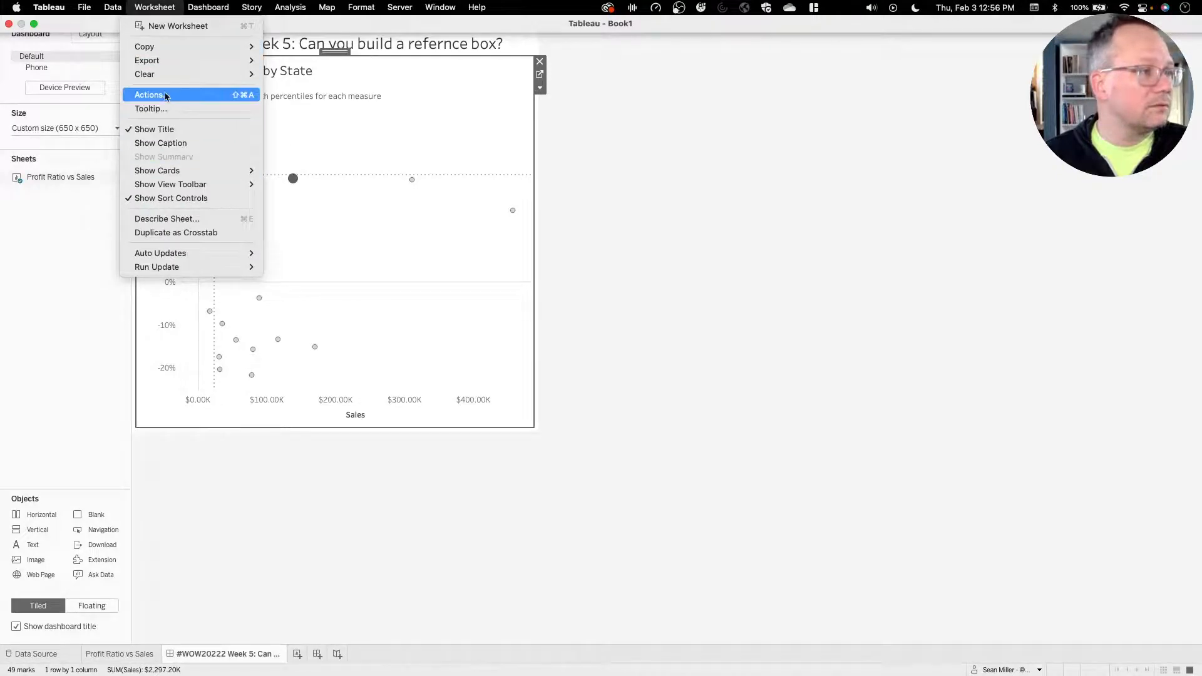
click(165, 96)
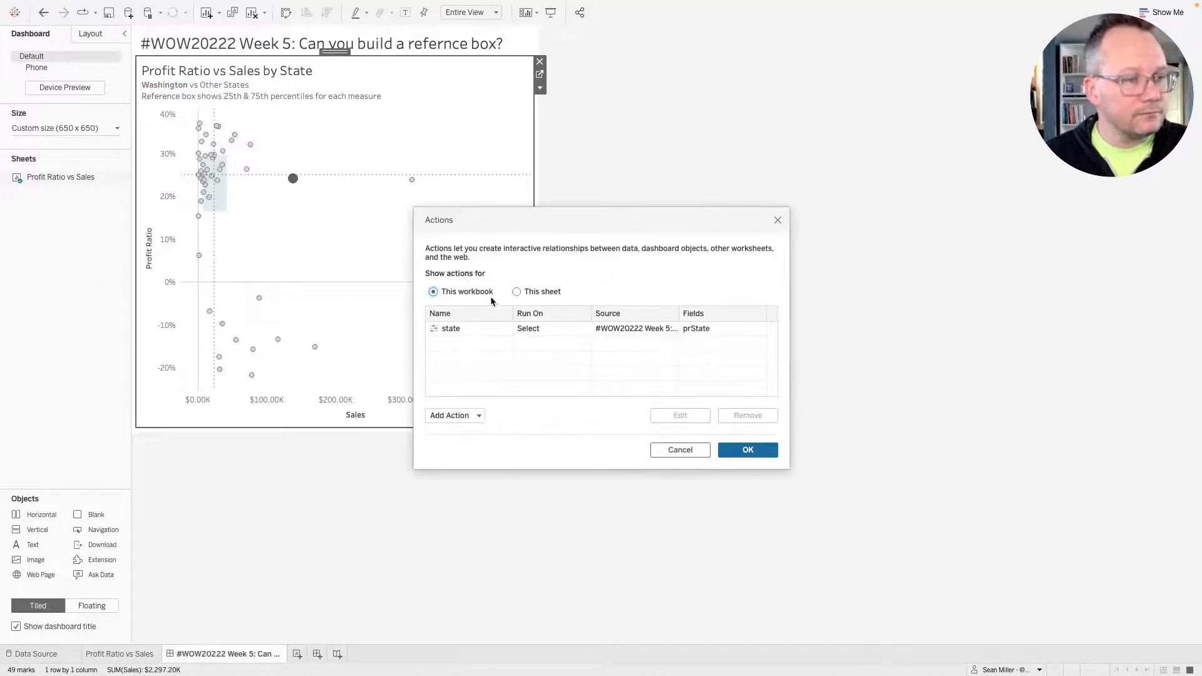
click(461, 415)
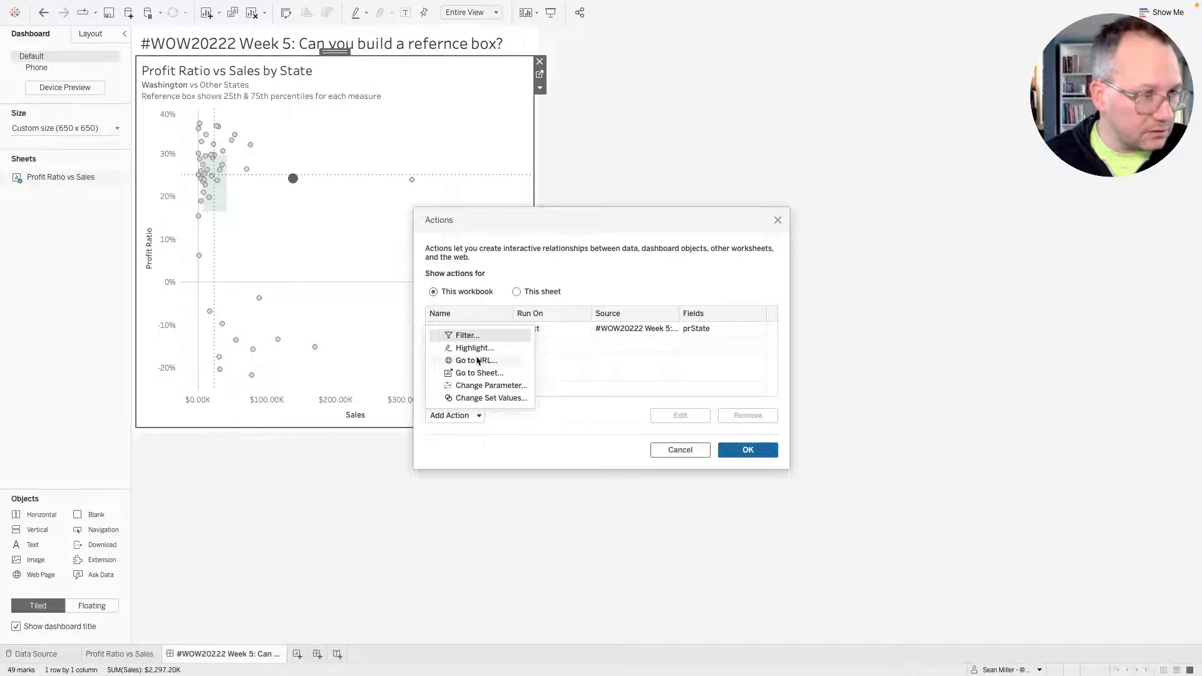
click(478, 337)
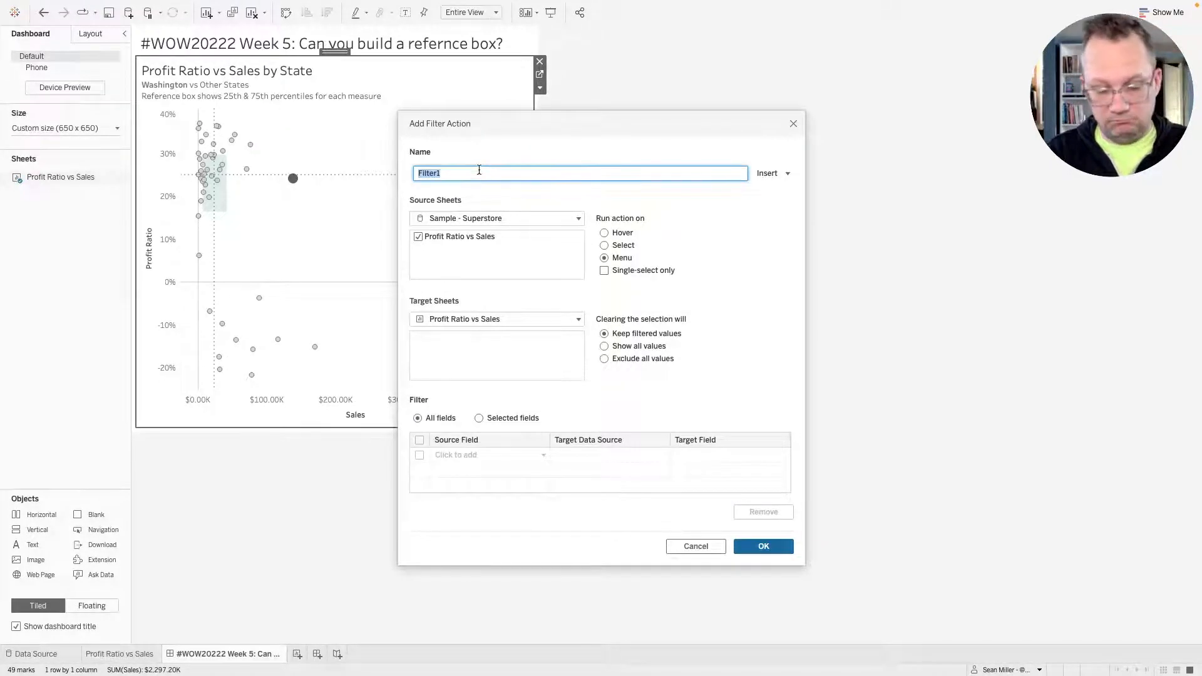
text(unhighlight)
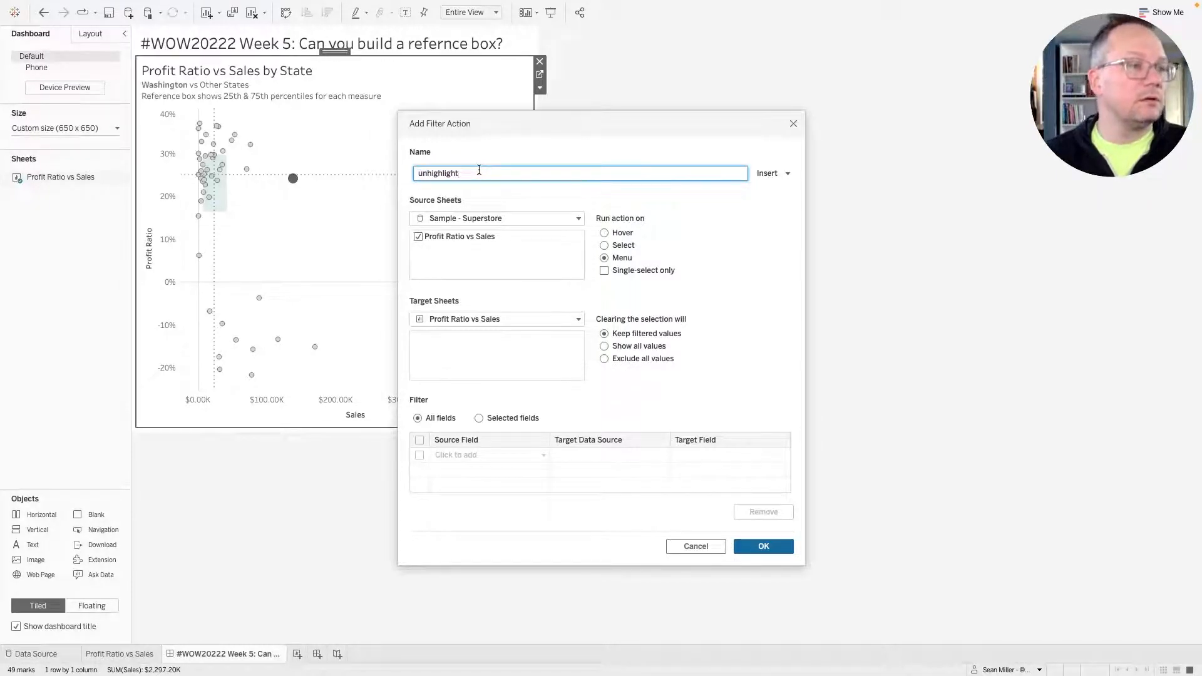
Use the dashboard as source and the Profit Ratio vs Sales sheet as target, run on Select, and show all values on clearing.
click(486, 219)
click(486, 219)
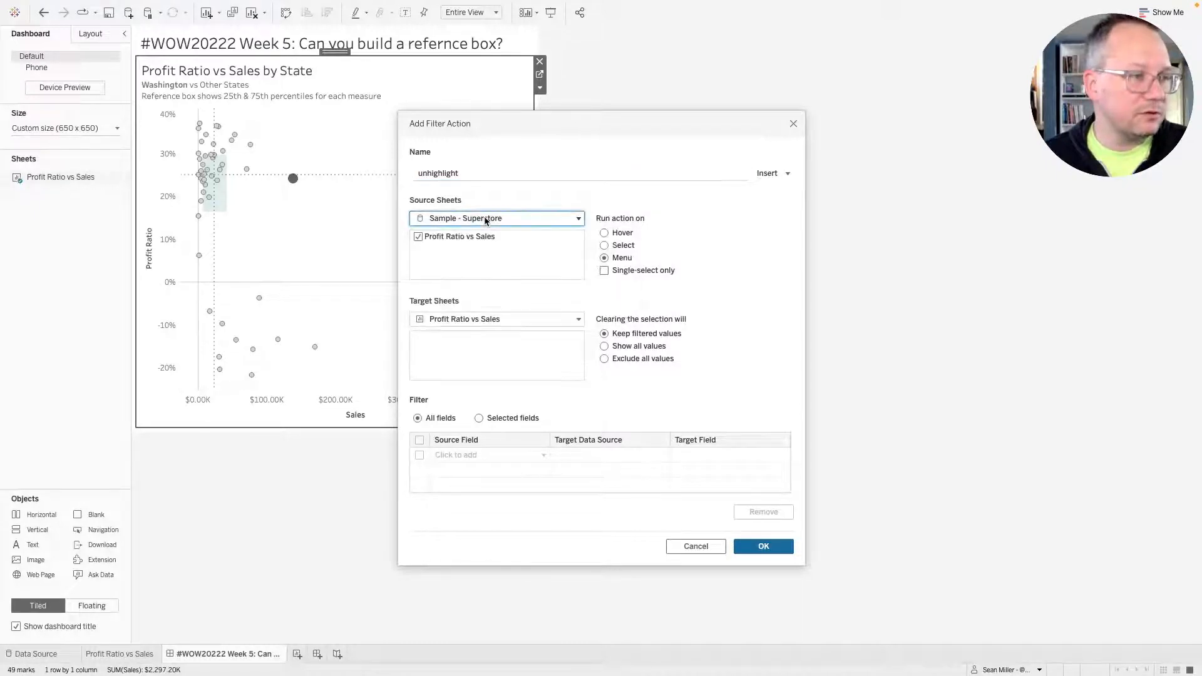
click(486, 219)
click(483, 286)
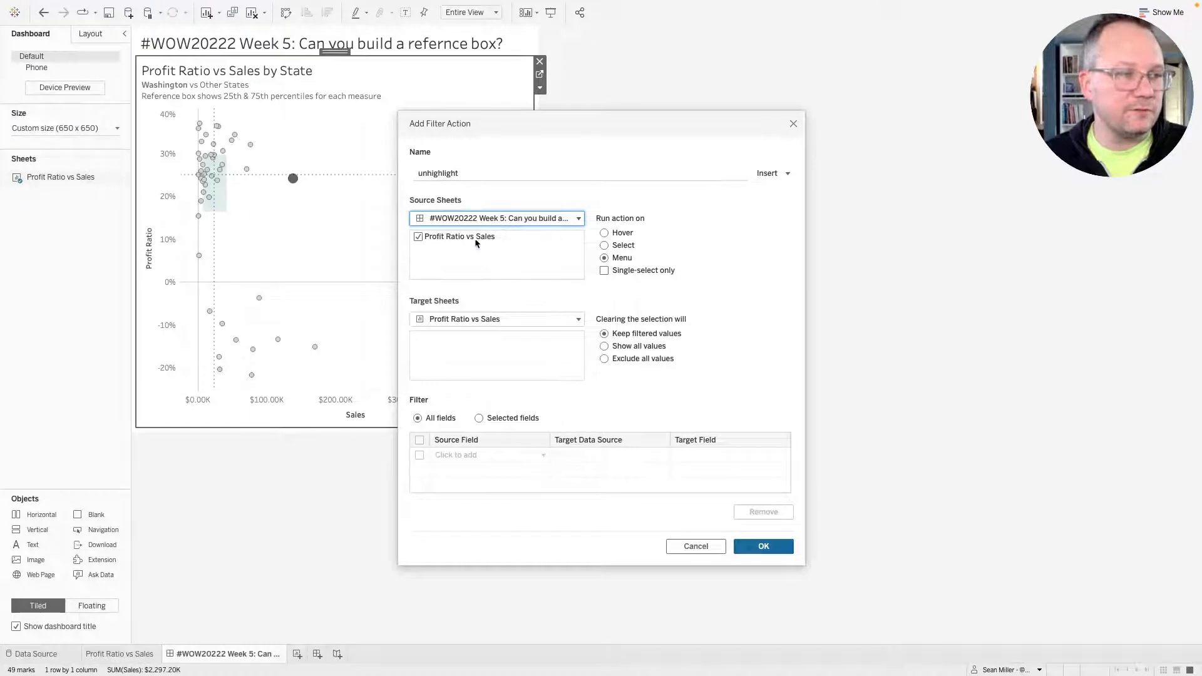
click(439, 324)
click(493, 363)
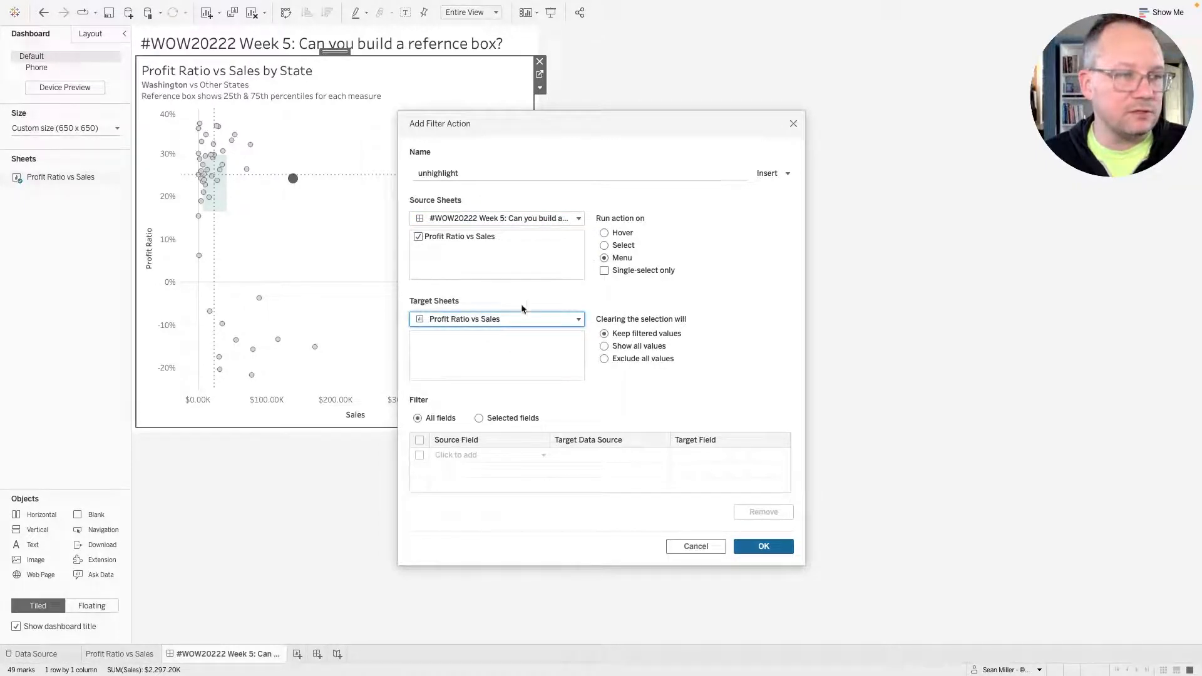
click(617, 247)
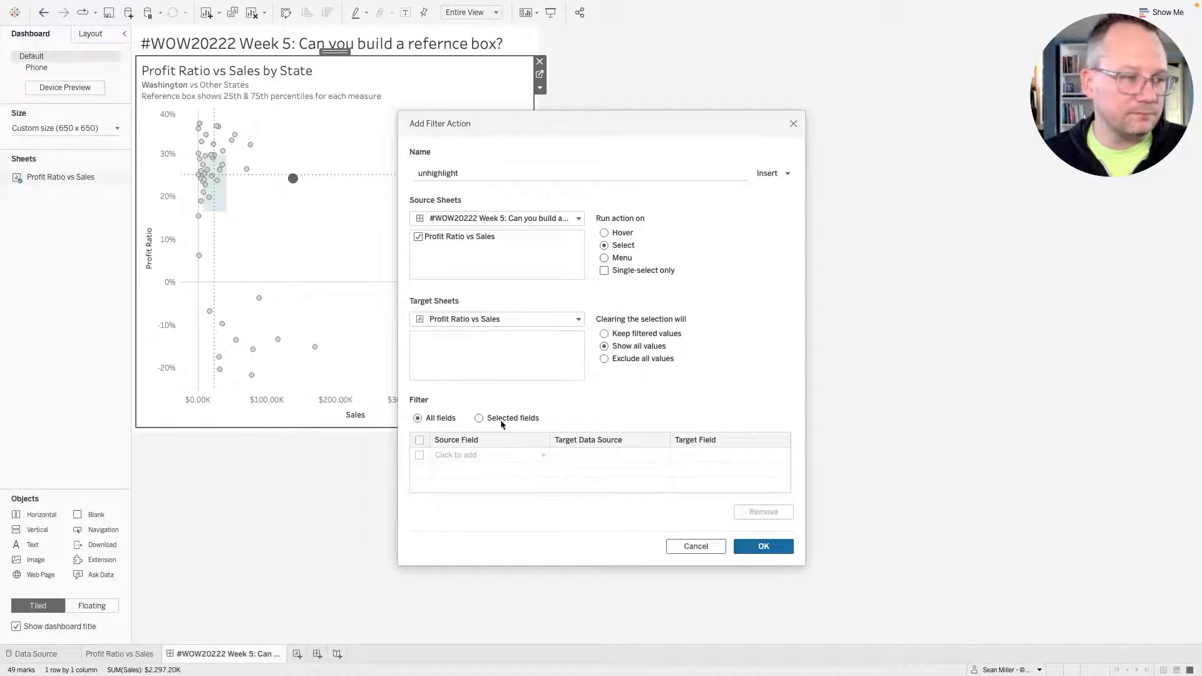
Filter on selected fields with source field true mapped to target field false in Sample - Superstore, and save the action.
click(480, 456)
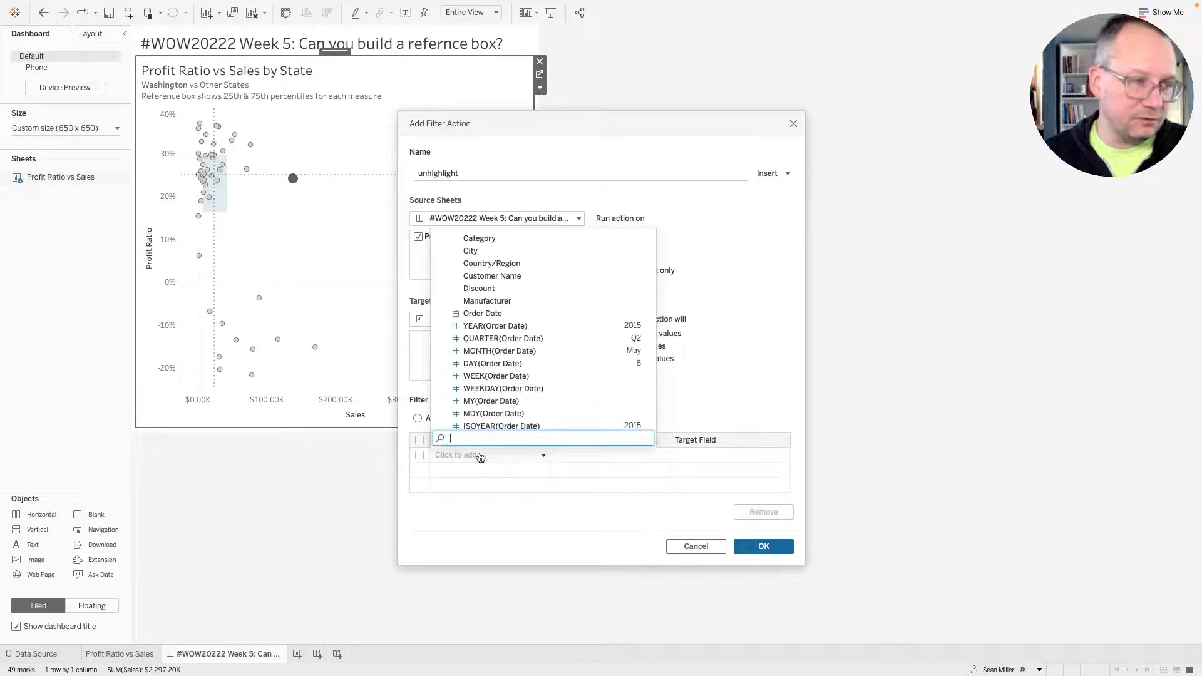
text(tr)
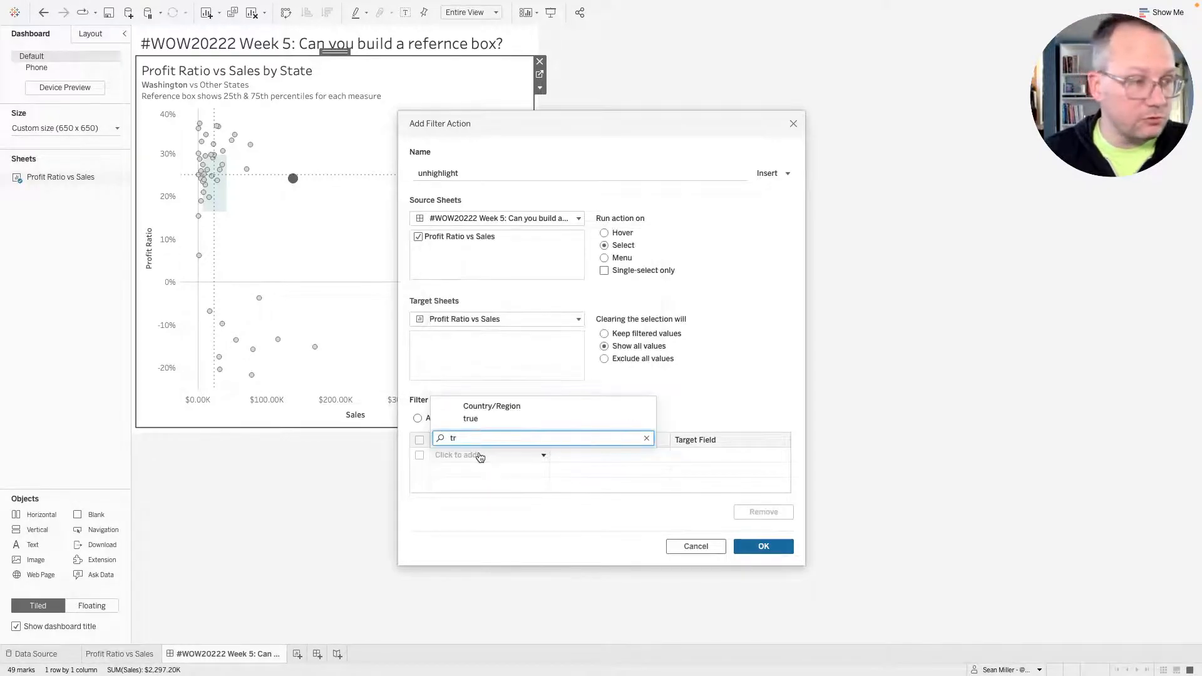
click(471, 419)
click(695, 462)
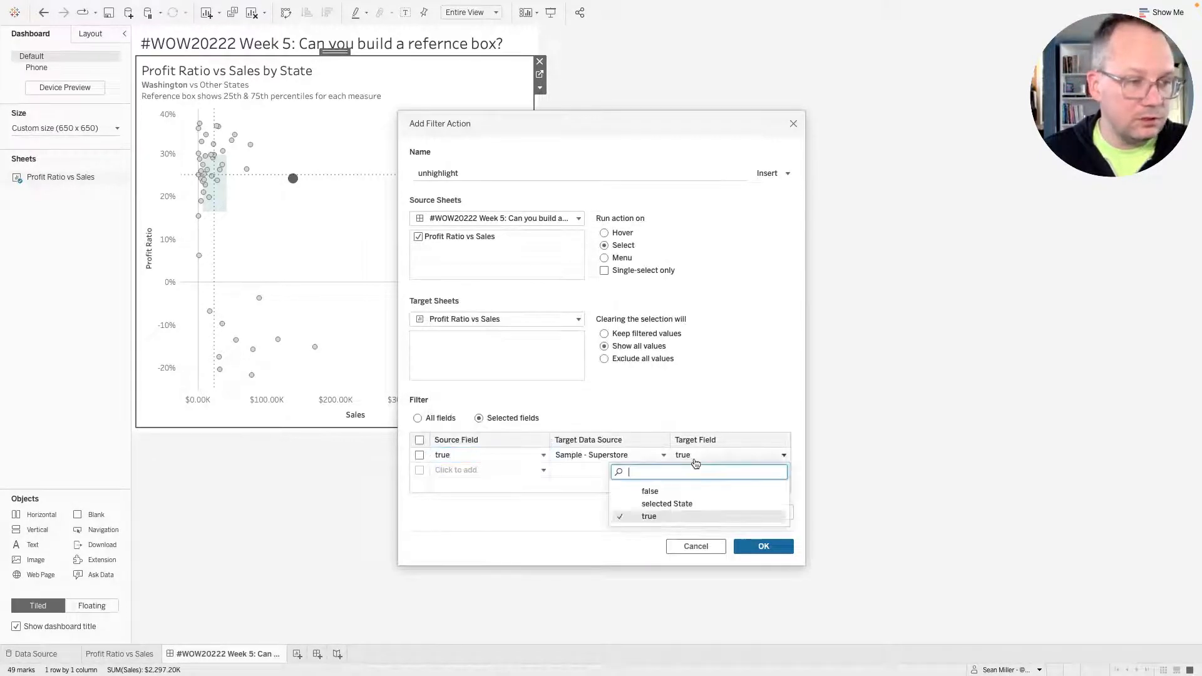
click(675, 492)
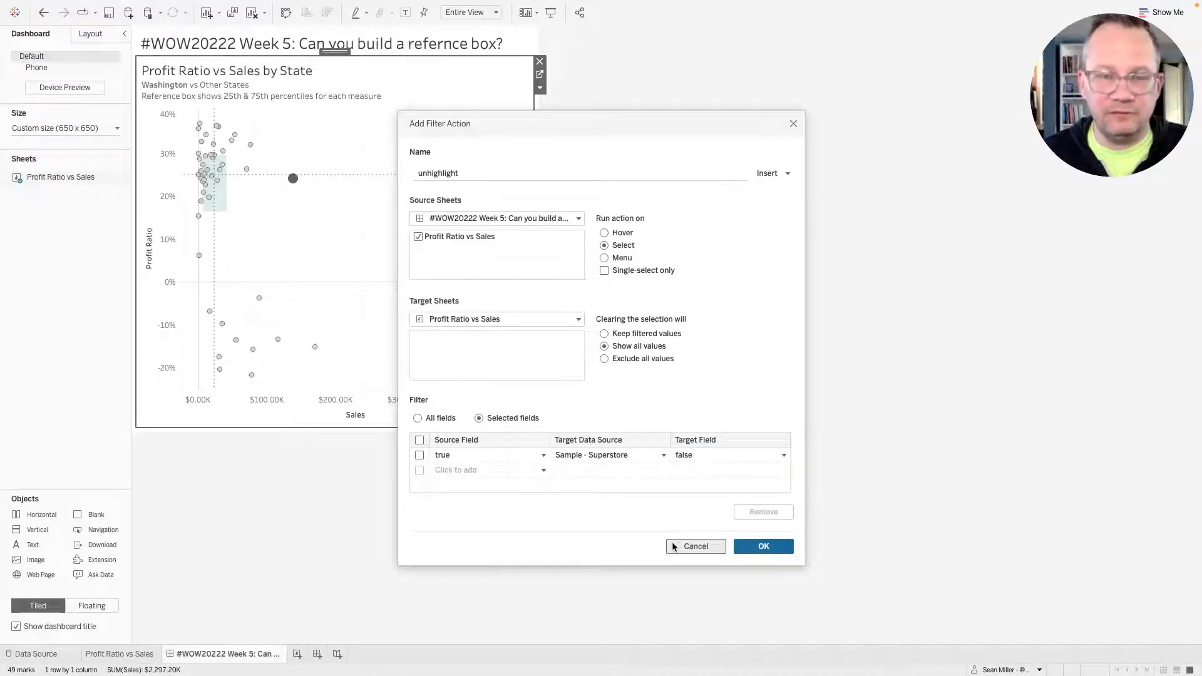
click(765, 551)
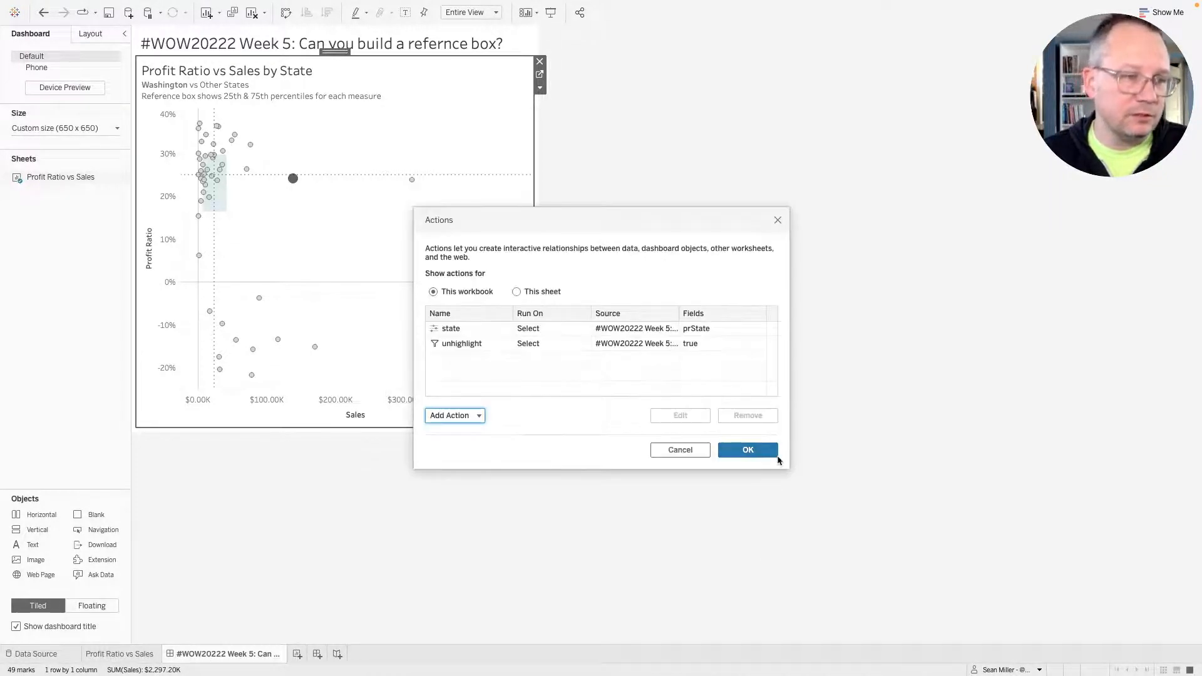
click(776, 456)
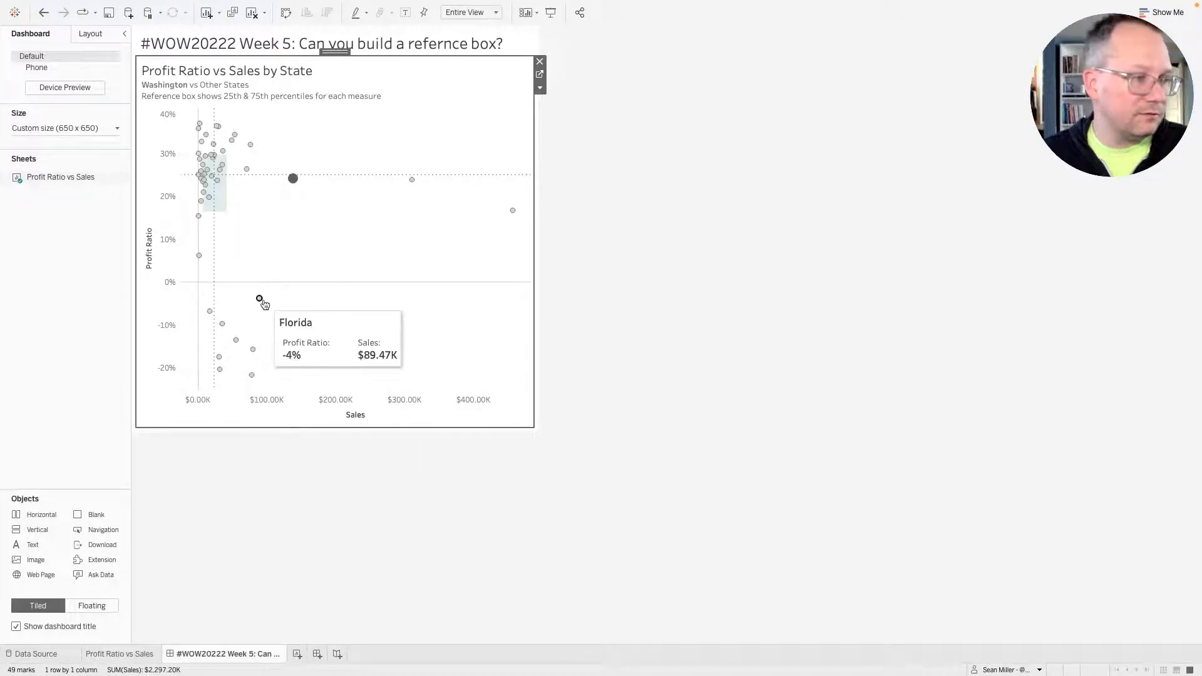
Test the unhighlight action on the dashboard by selecting the Florida, New York, Washington and Michigan marks.
click(260, 298)
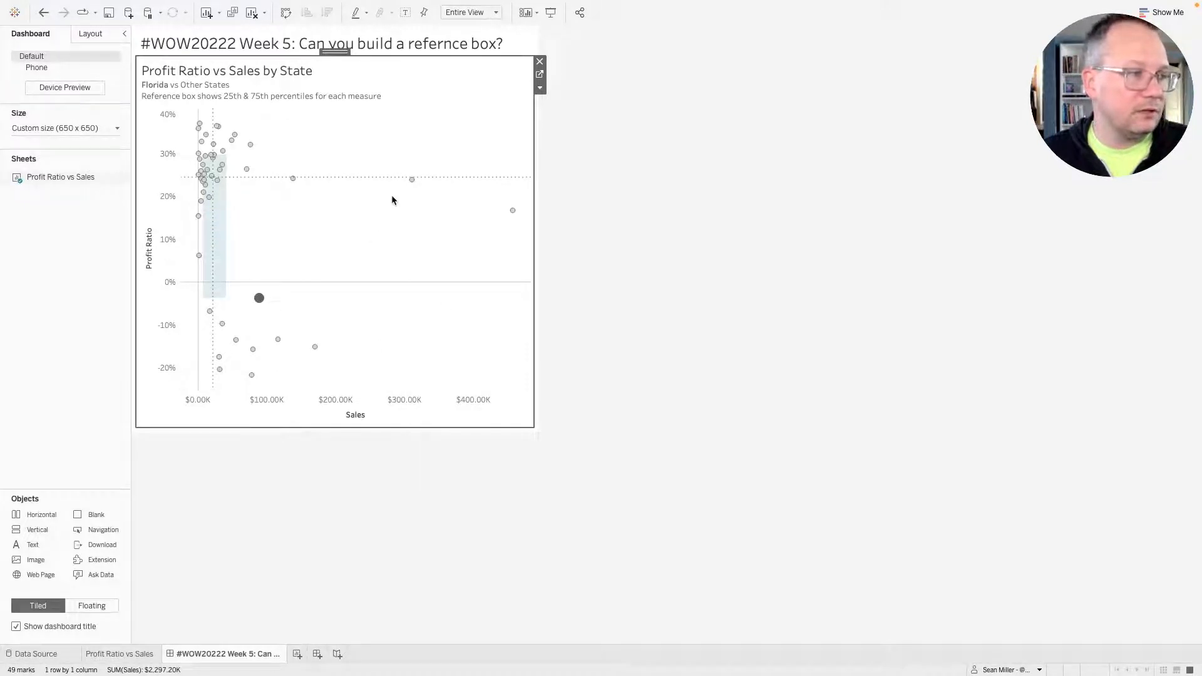
click(411, 181)
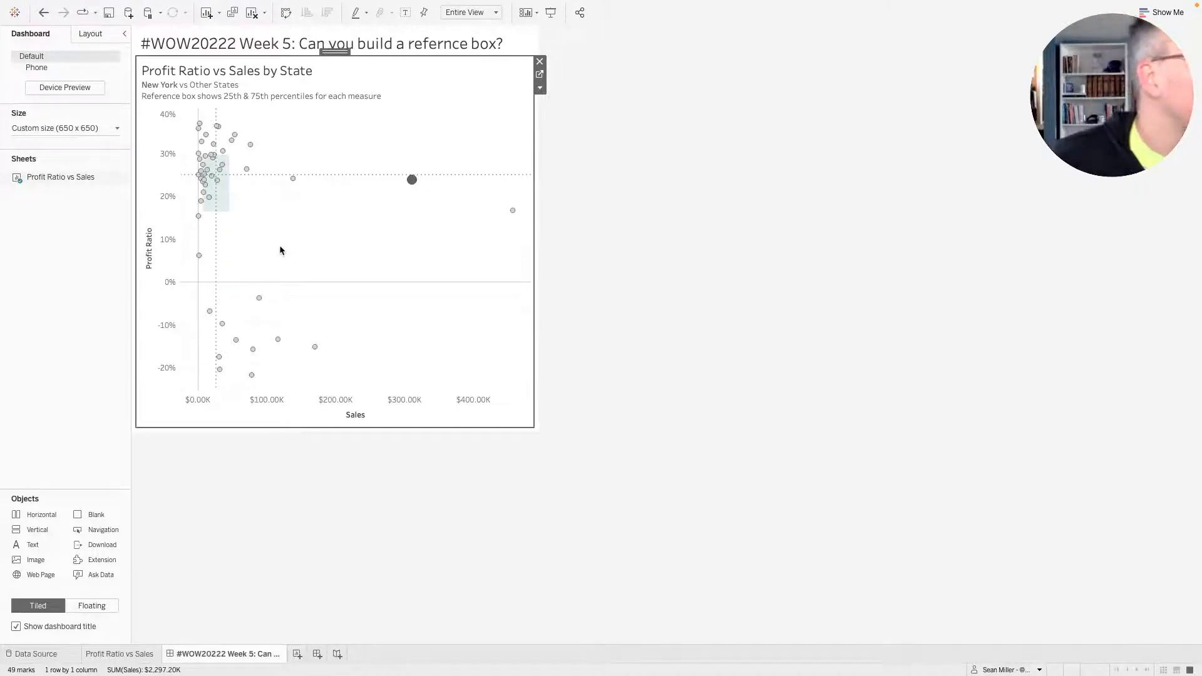
click(293, 181)
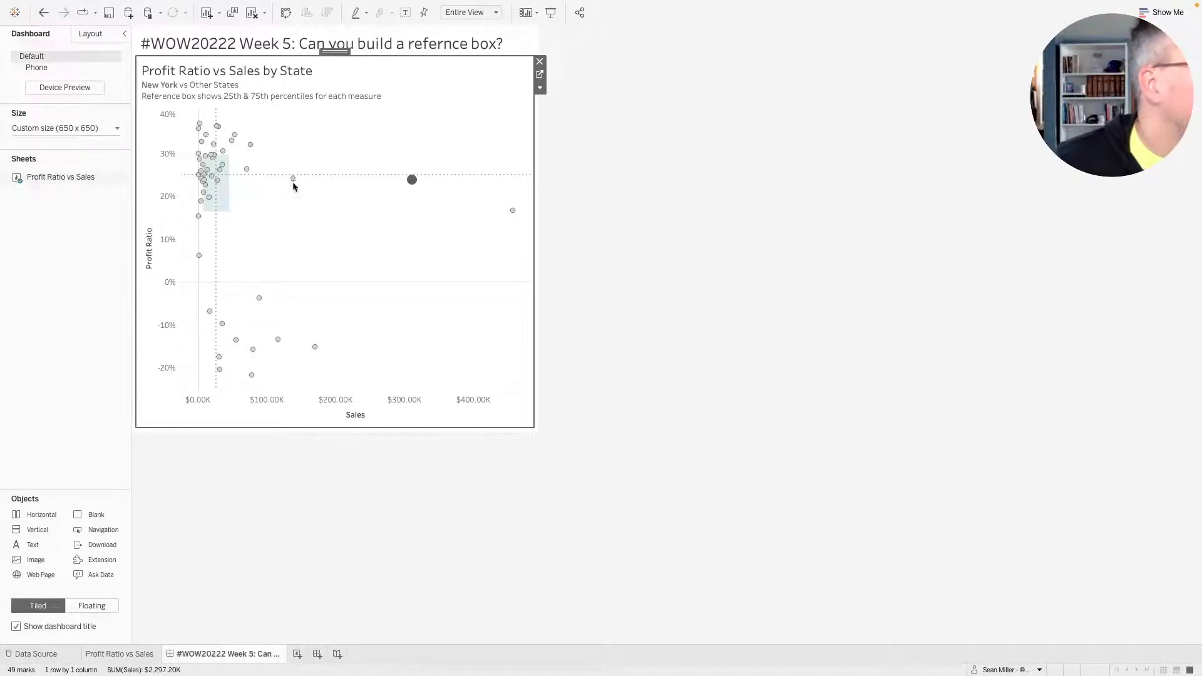
click(251, 146)
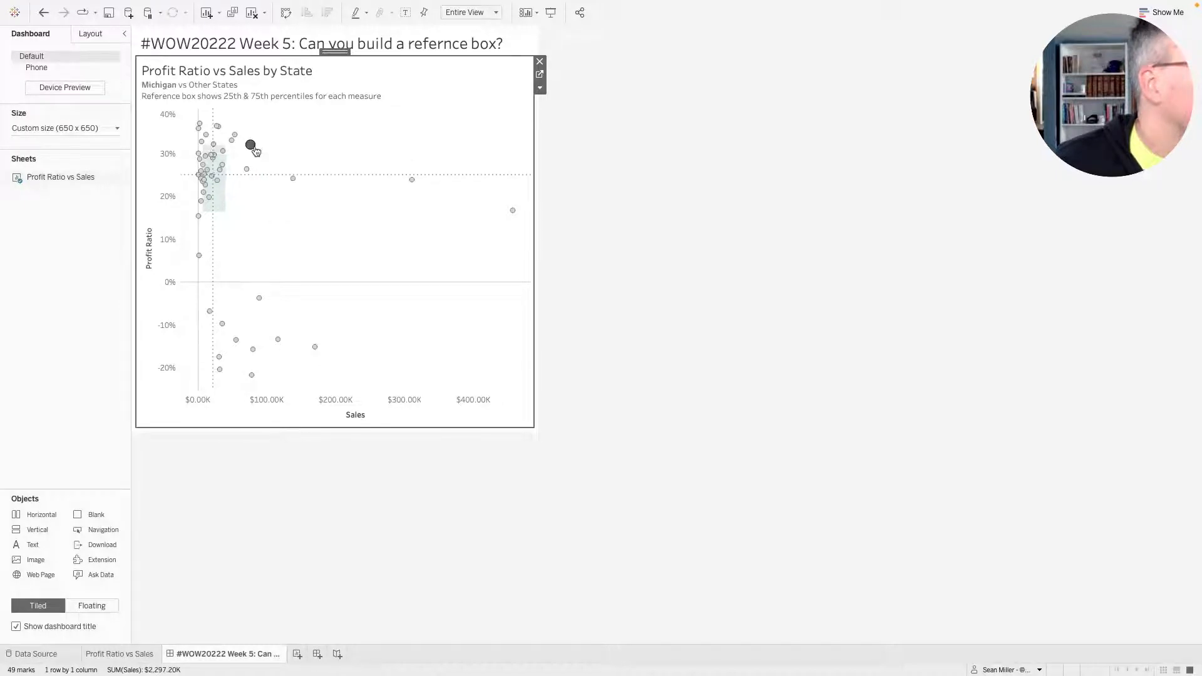
On the worksheet, edit the PR 25th table calculation to also compute using selected State, ordered above State.
click(540, 73)
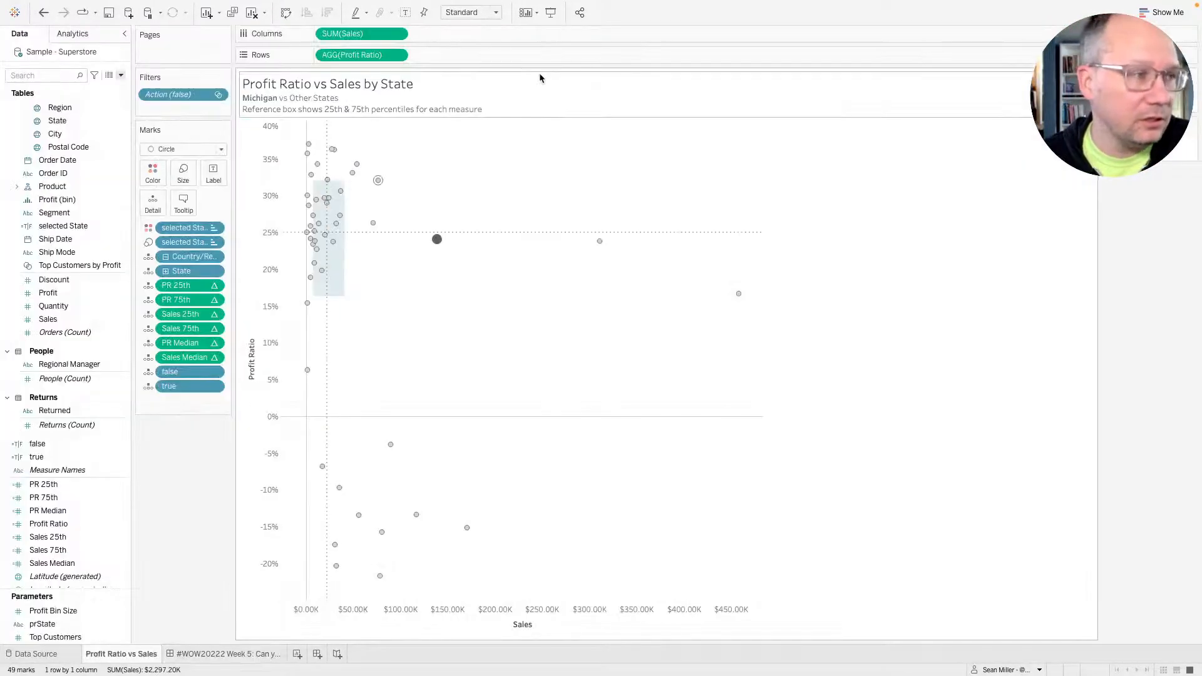
click(214, 286)
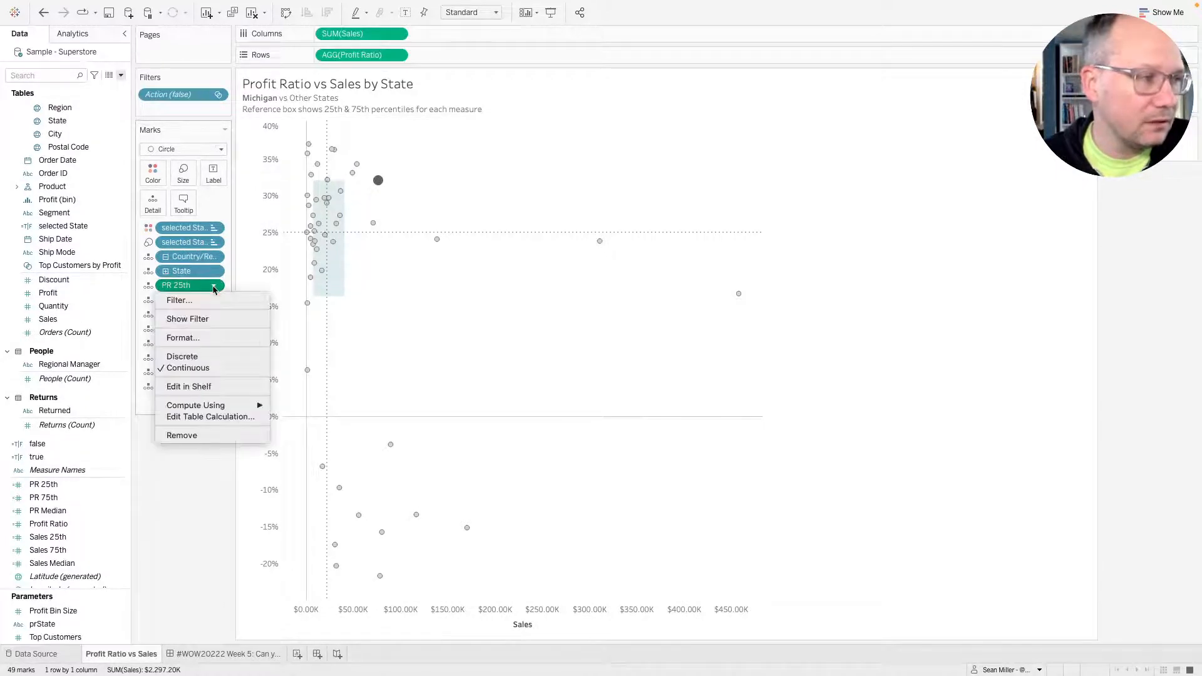
click(220, 417)
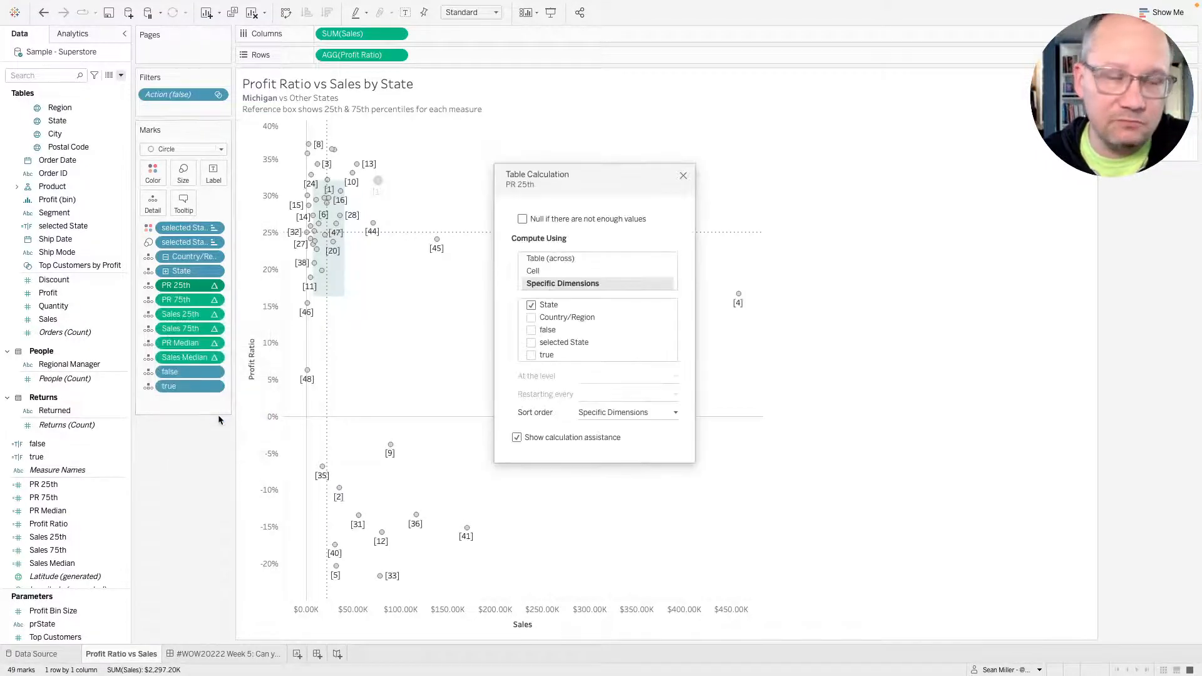
click(531, 343)
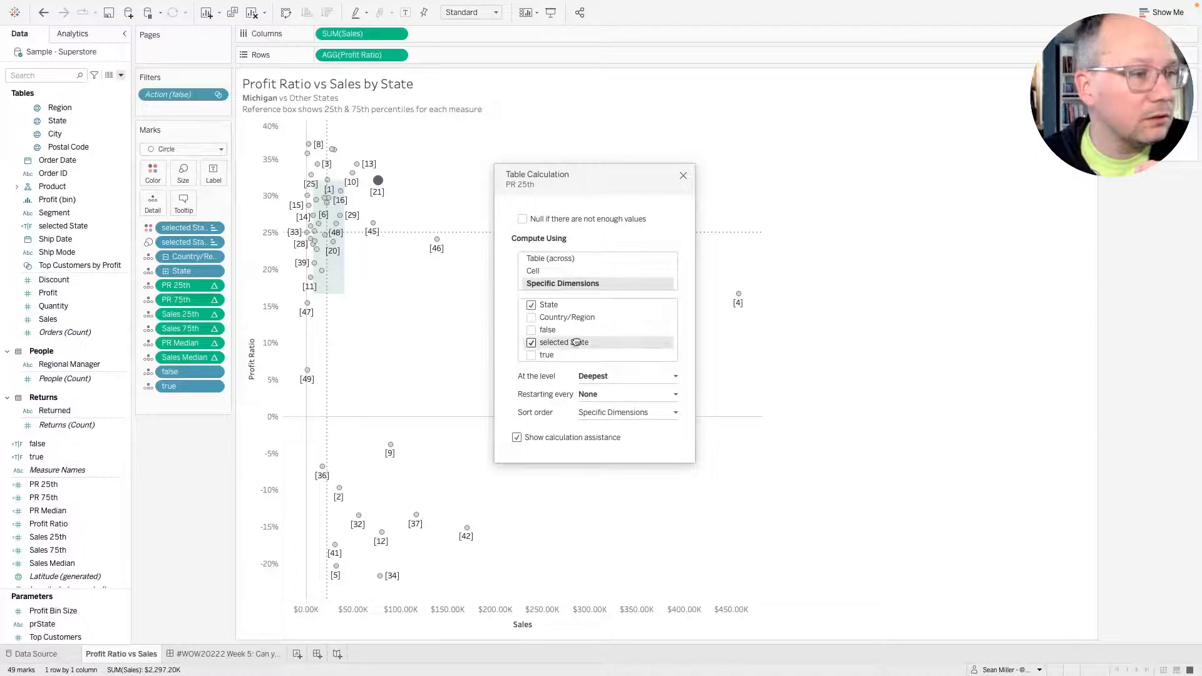
drag(571, 343, 577, 306)
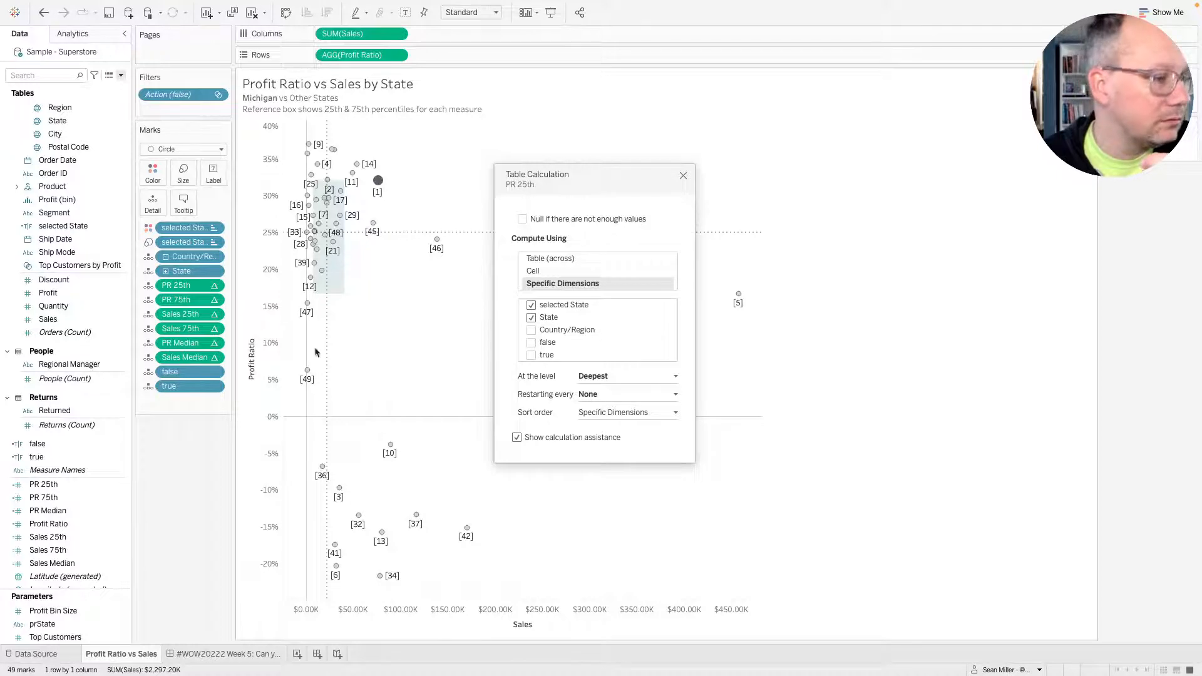
click(684, 177)
Edit the PR 75th table calculation to also compute using selected State, placed above State.
click(214, 300)
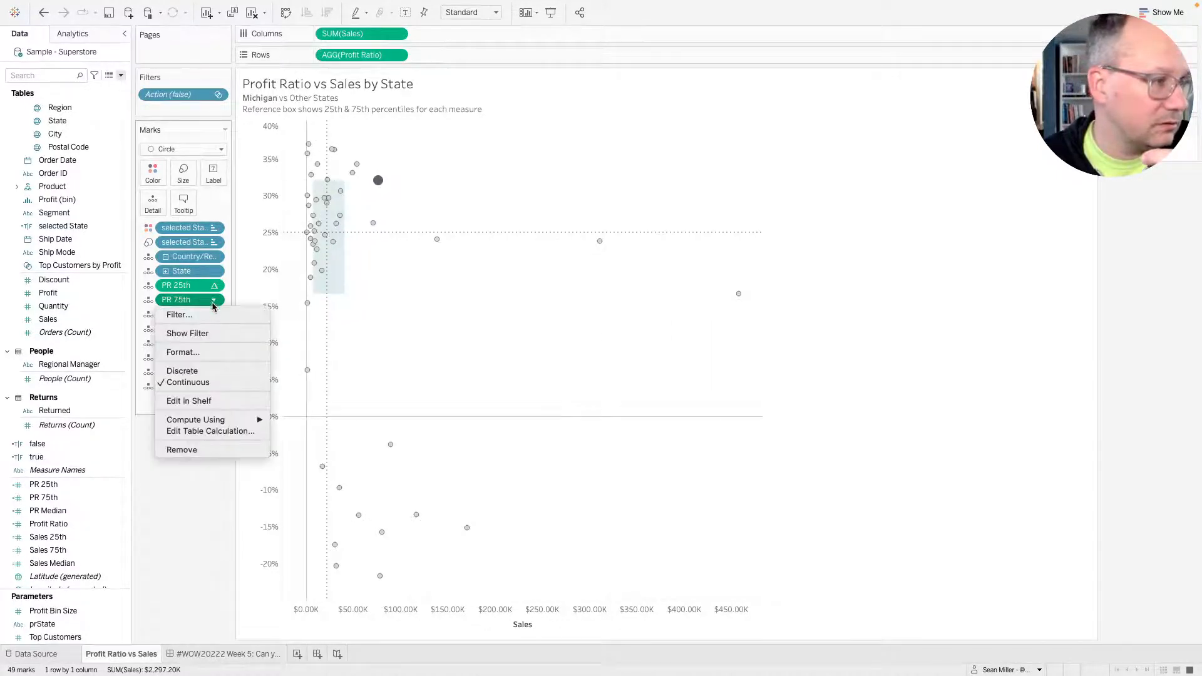
click(206, 431)
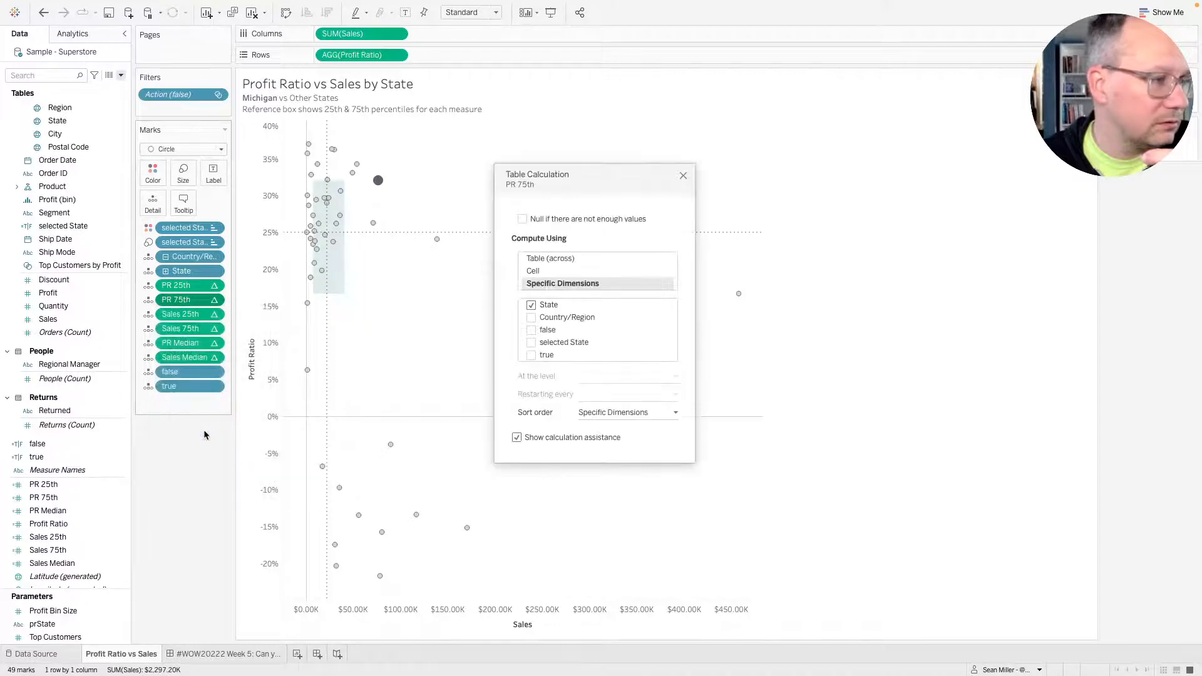
click(548, 342)
drag(549, 342, 561, 303)
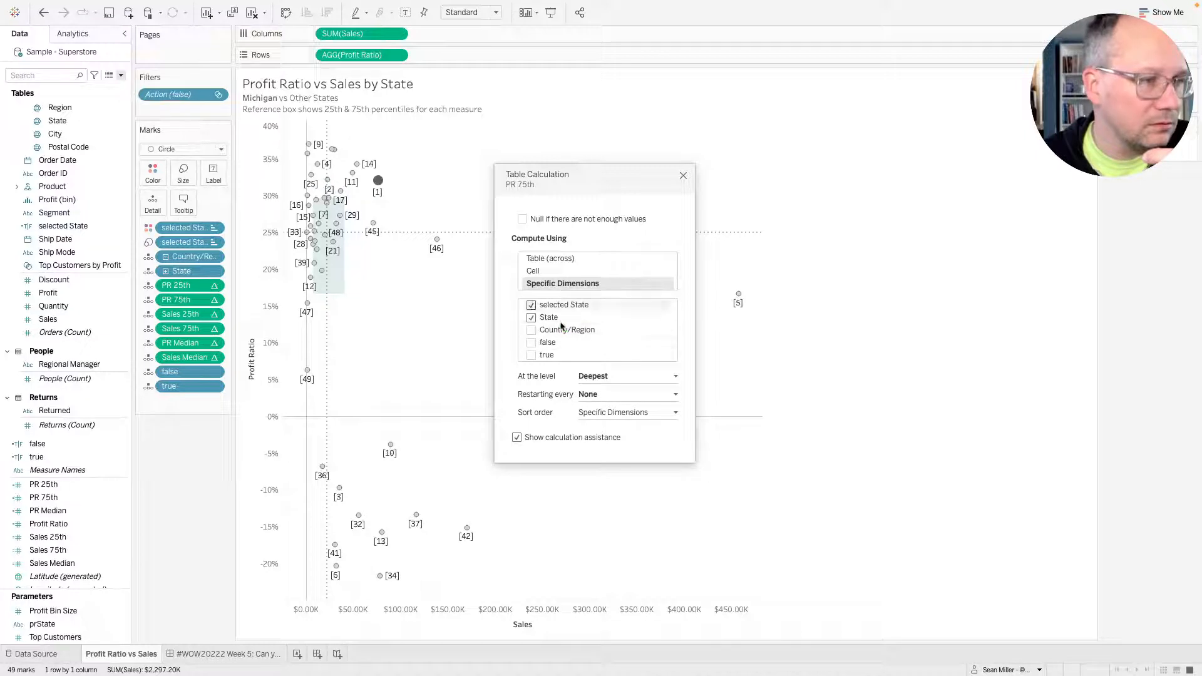
click(684, 177)
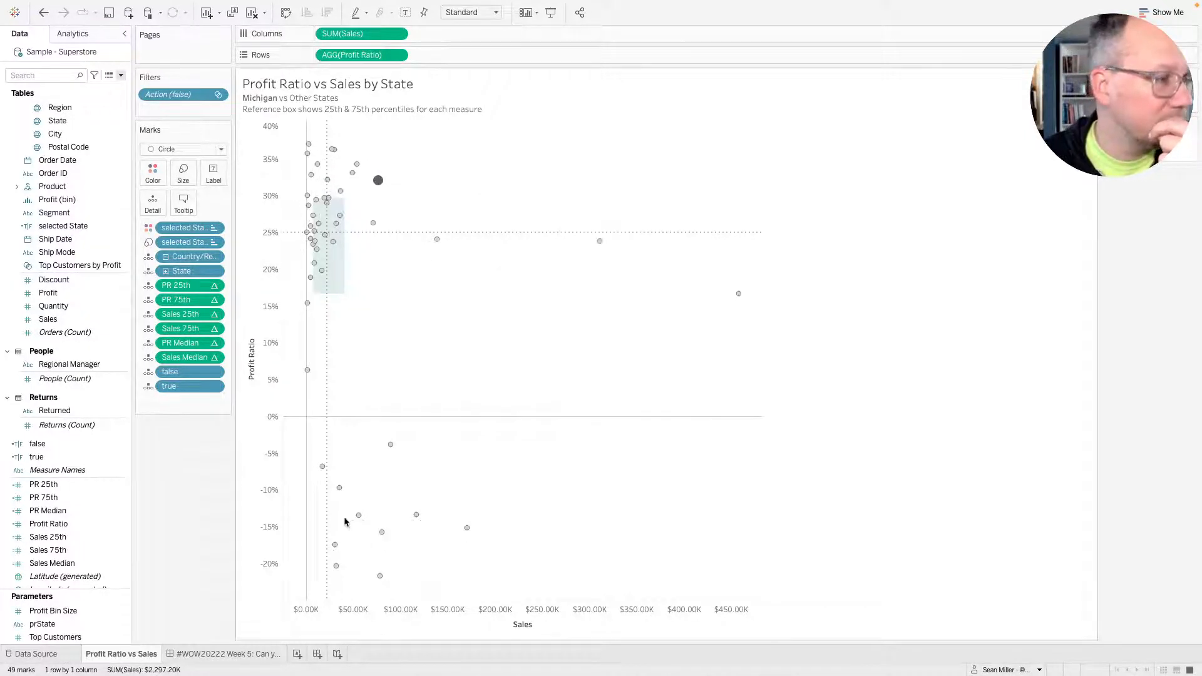
Check how the reference box behaves on the dashboard when different state marks such as Washington and Florida are selected.
click(211, 656)
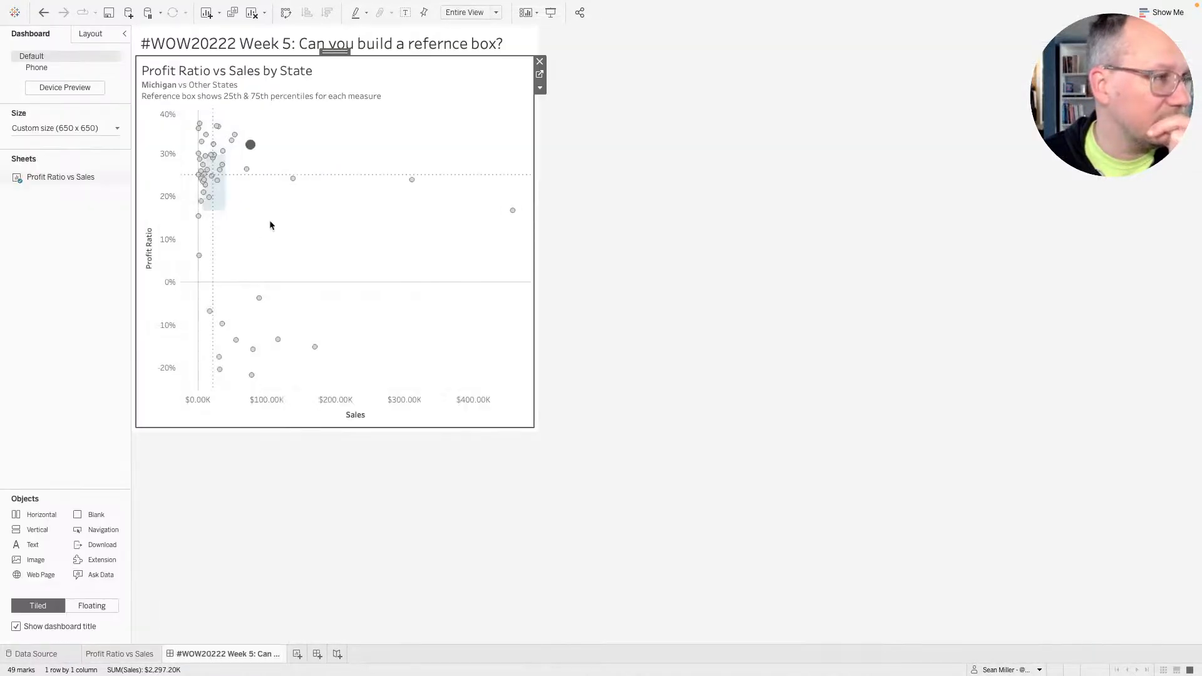
click(293, 181)
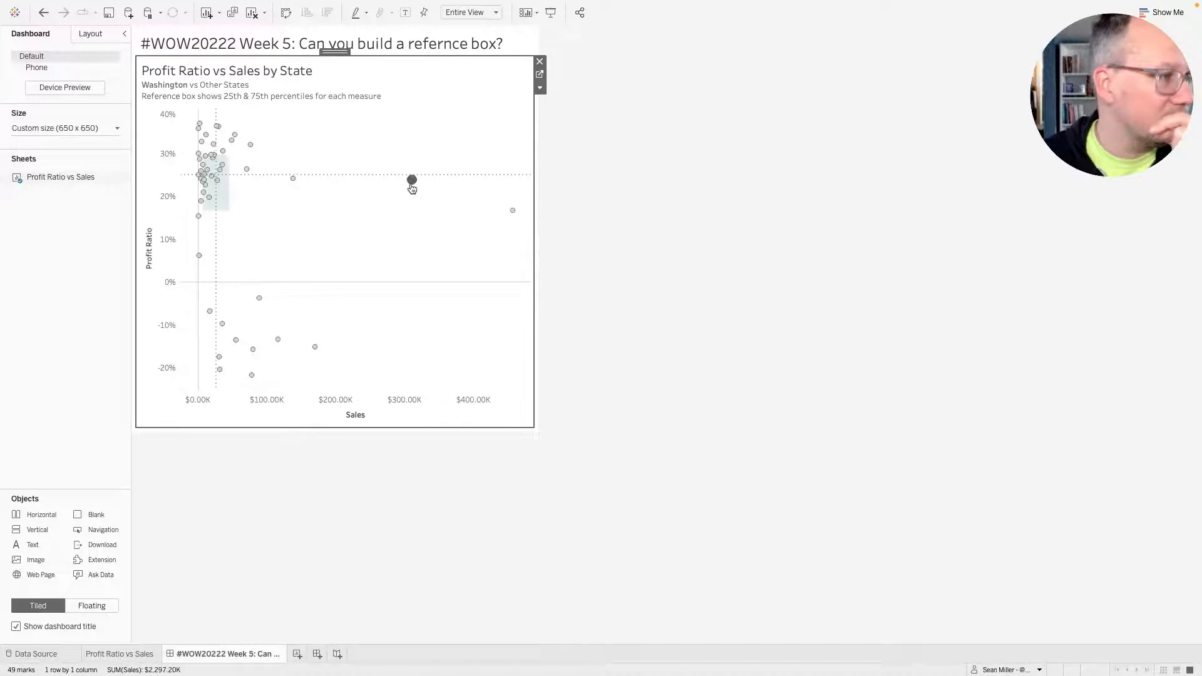
click(259, 305)
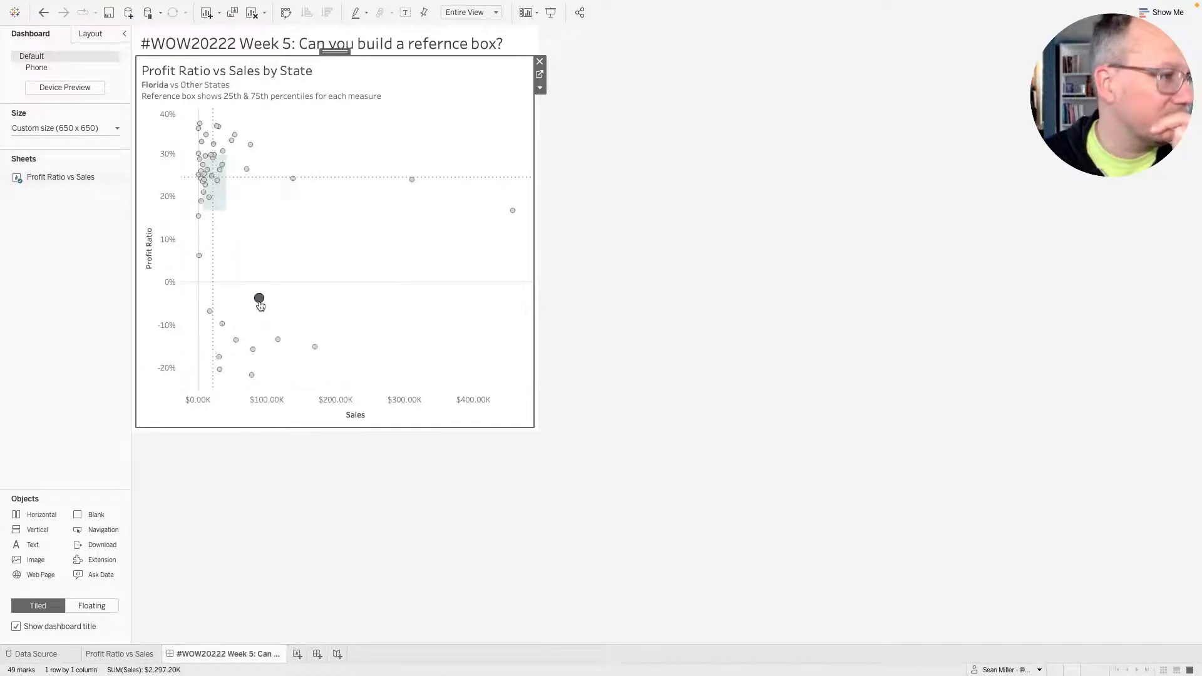
On the worksheet, edit the Sales 25th table calculation to also compute using selected State, ordered above State.
click(540, 76)
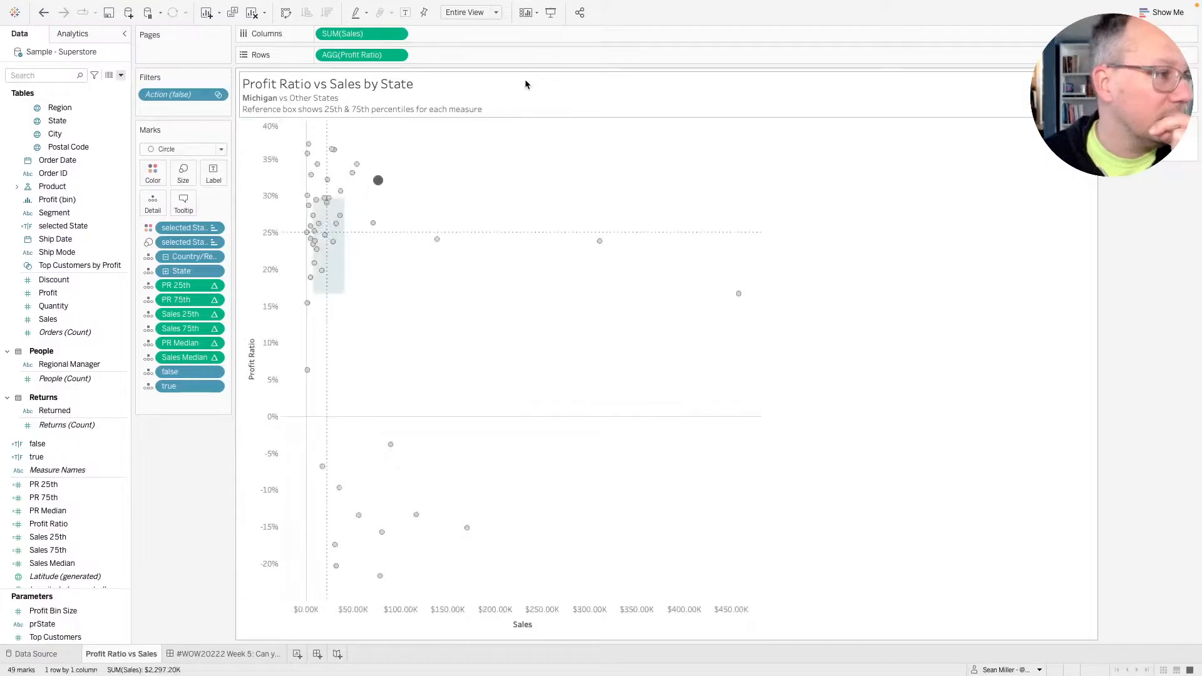
click(216, 314)
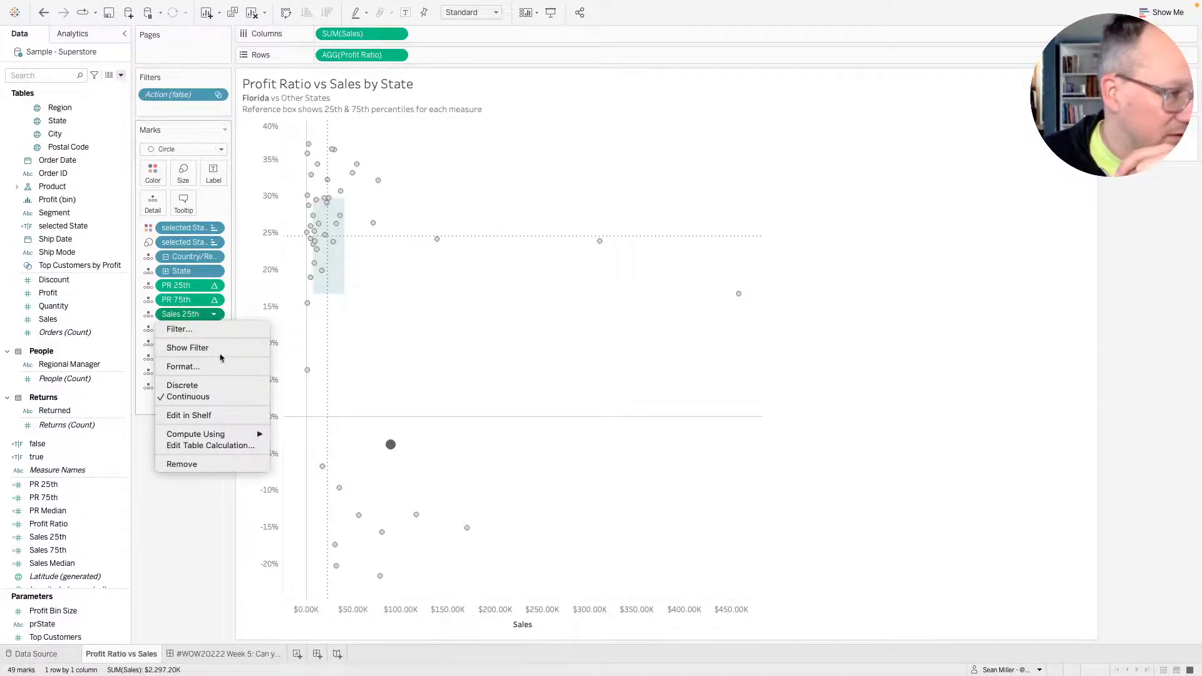
click(233, 445)
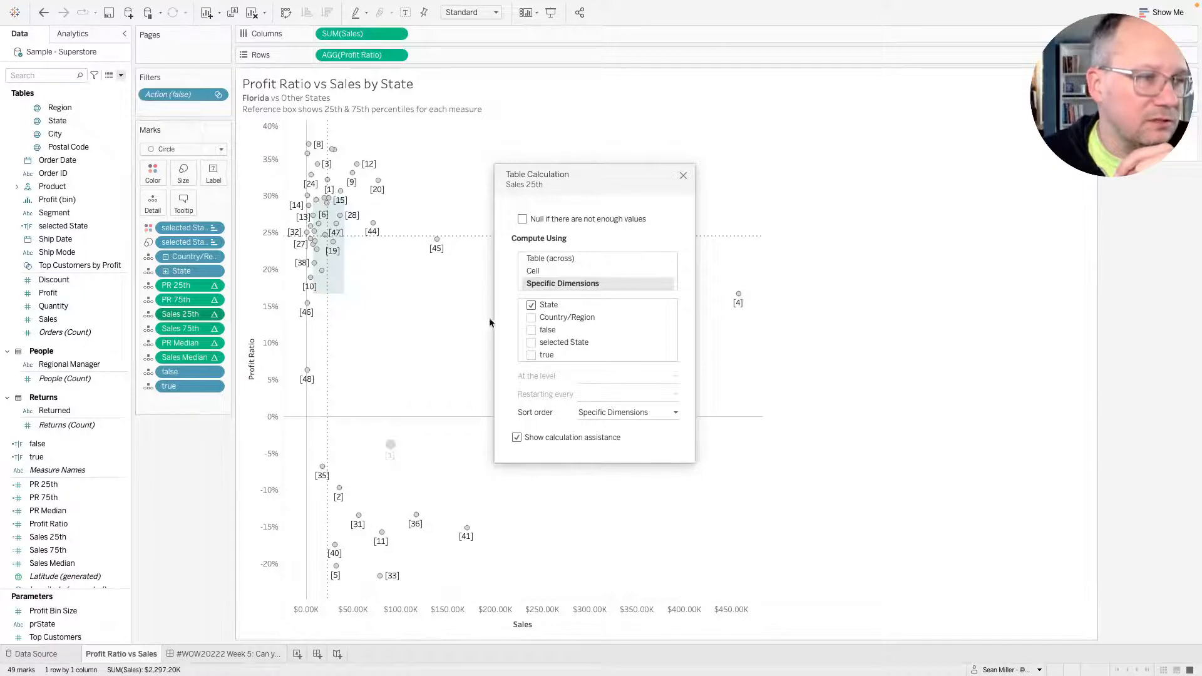
click(558, 345)
drag(558, 345, 571, 305)
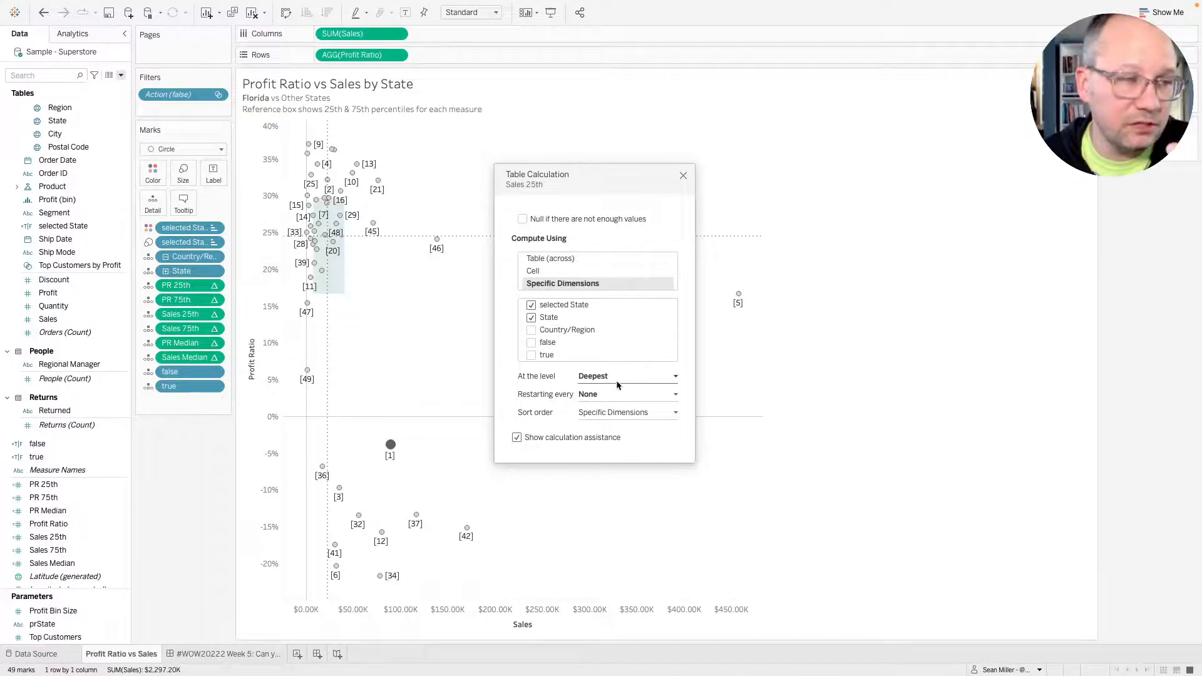
click(683, 176)
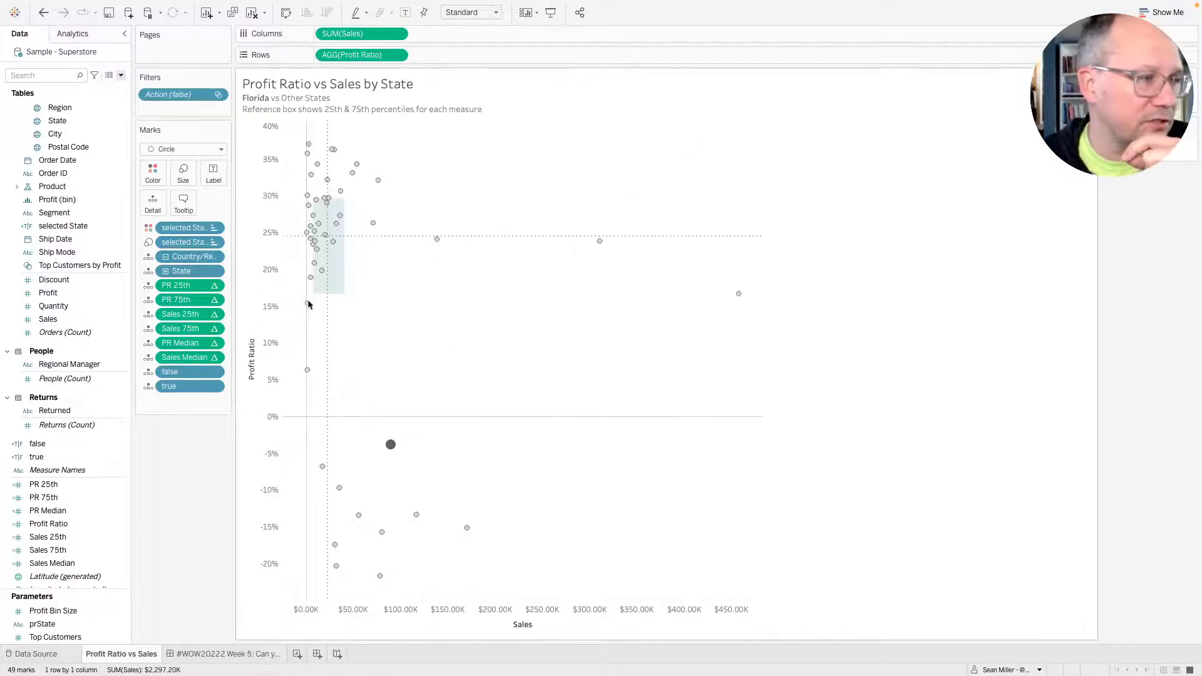
Edit the Sales 75th table calculation to also compute using selected State, placed above State.
click(215, 330)
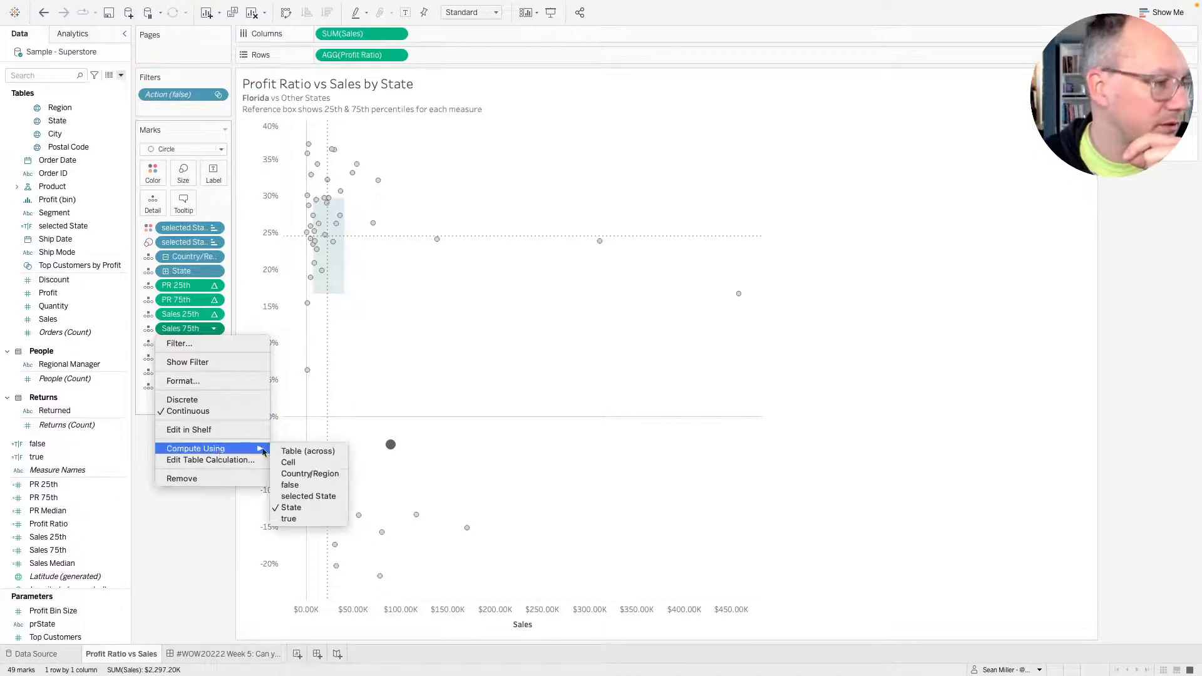
click(212, 459)
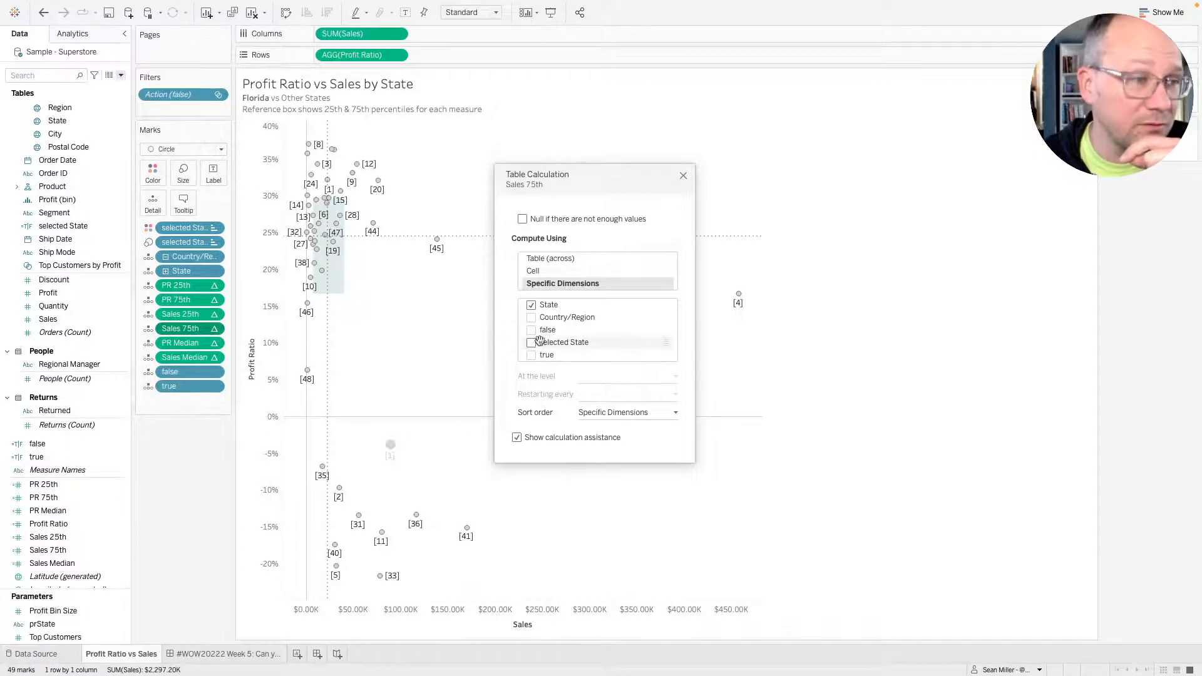
click(531, 343)
drag(557, 343, 561, 306)
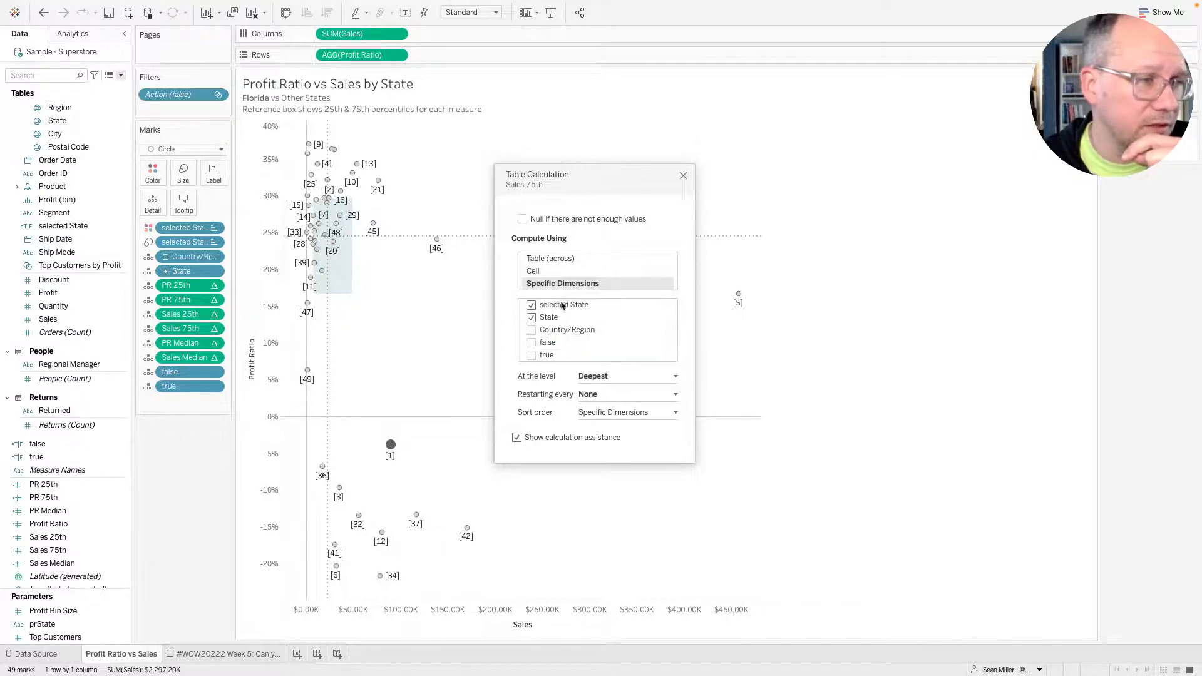
click(683, 175)
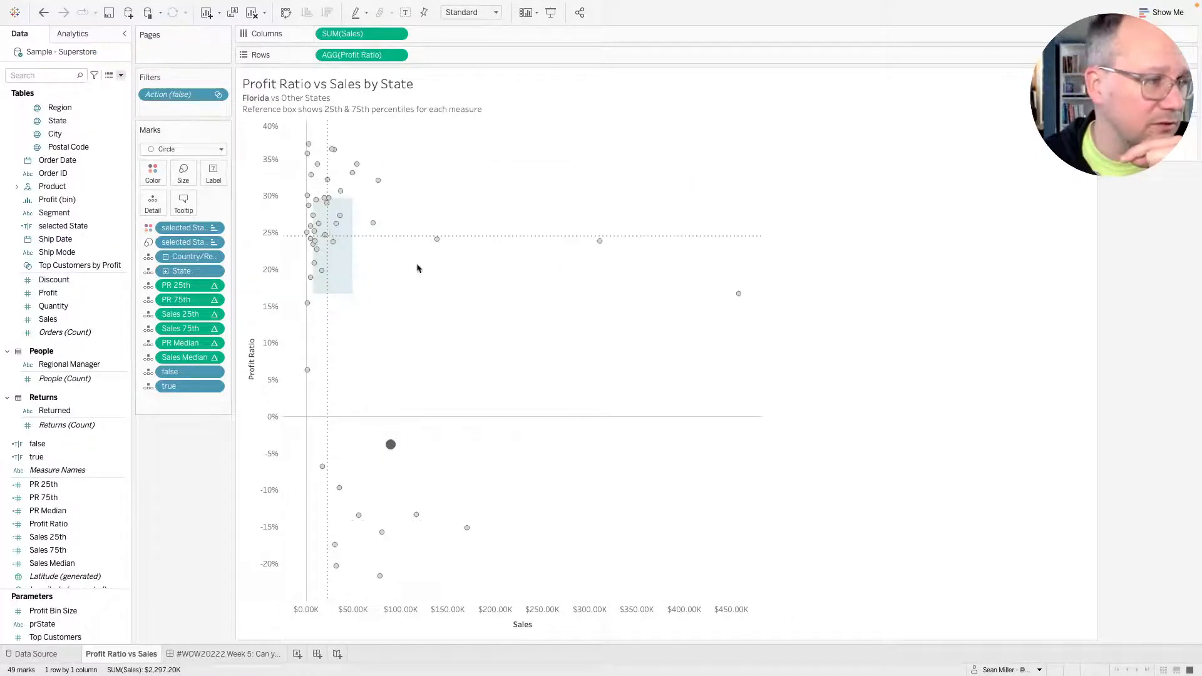
Edit the PR Median table calculation to also compute using selected State, moved above State.
click(214, 342)
click(212, 476)
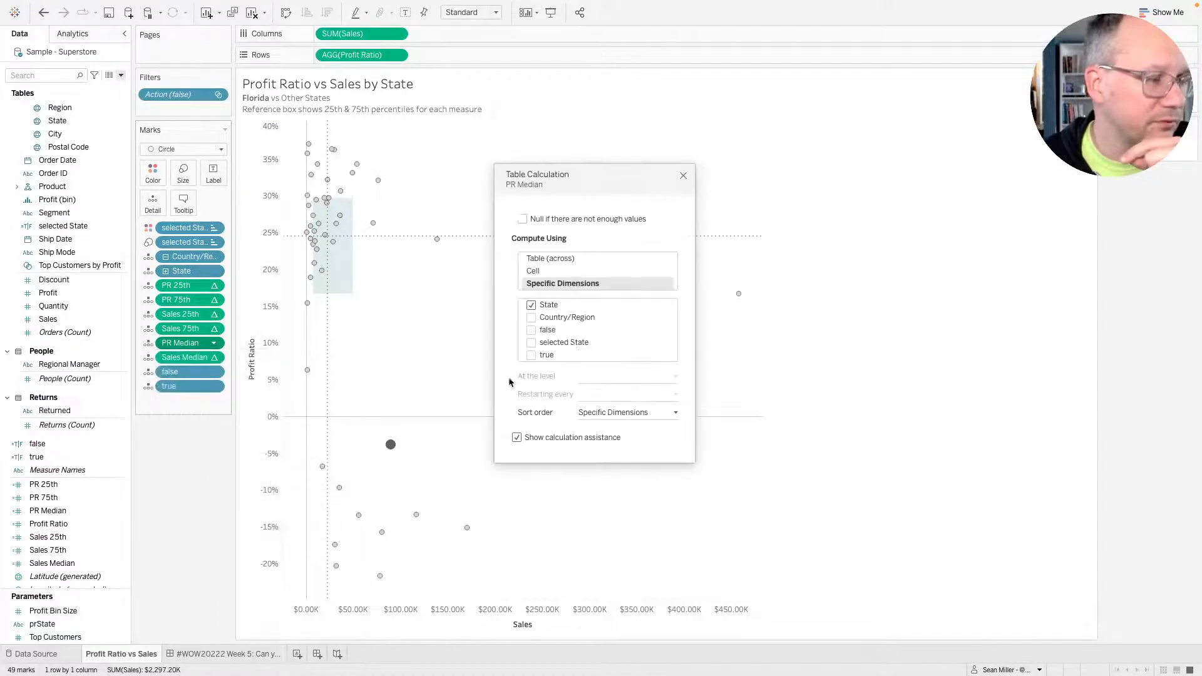
click(532, 342)
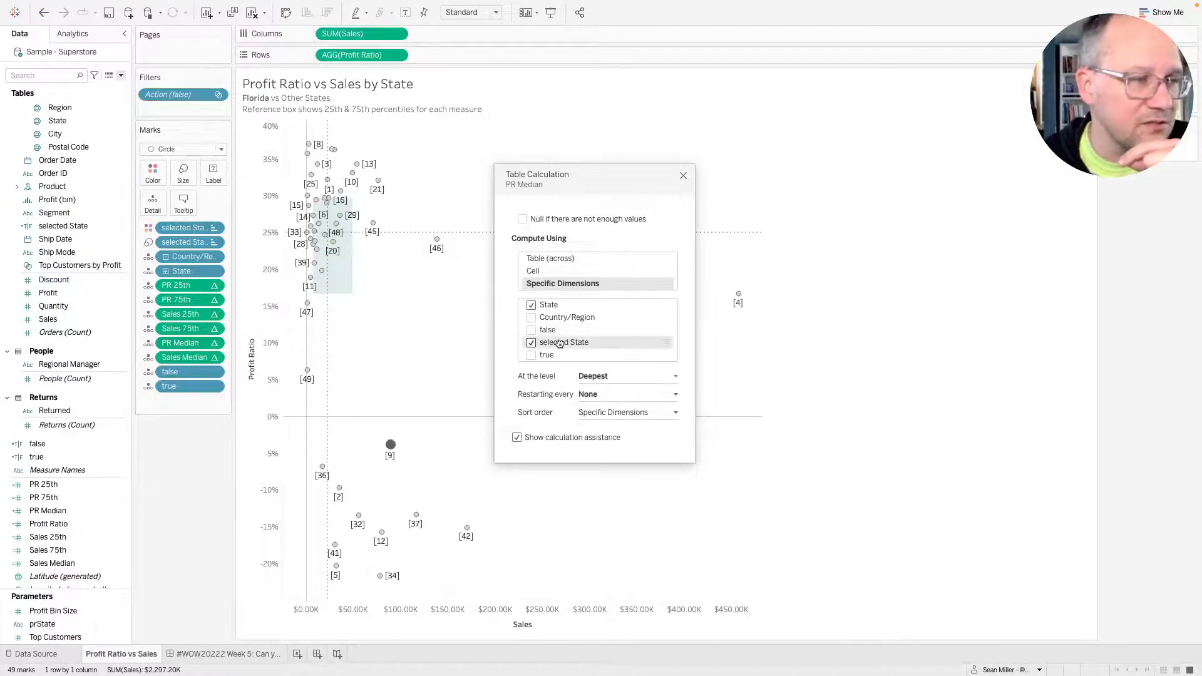
drag(533, 344, 567, 302)
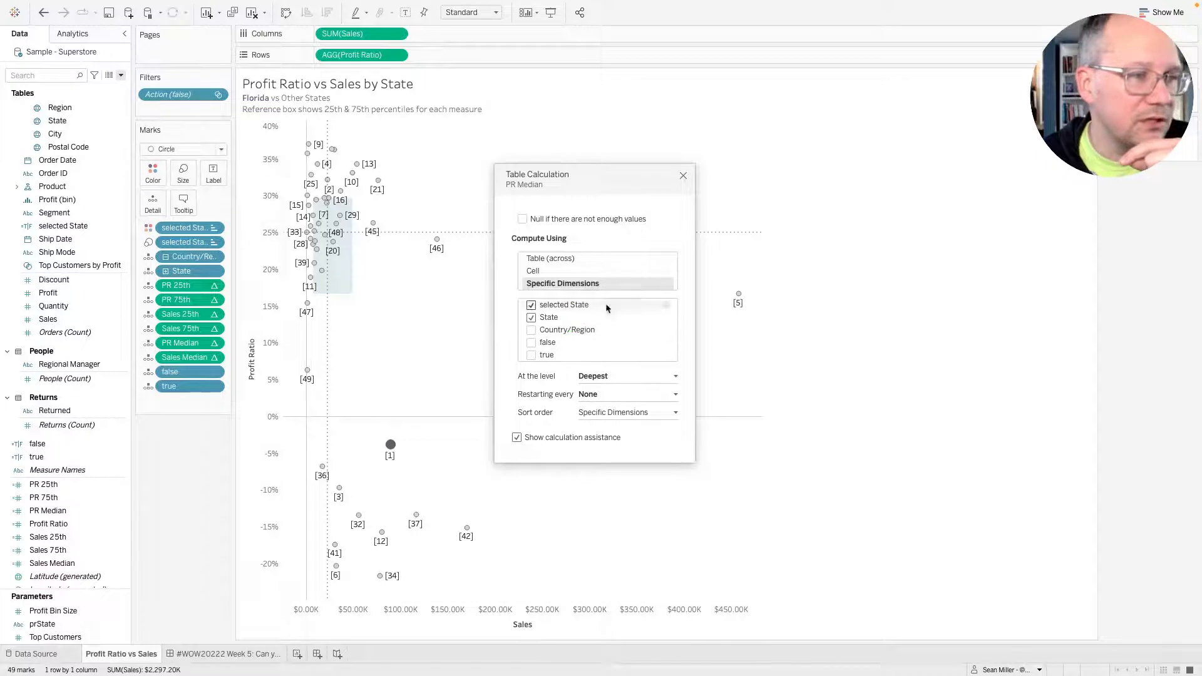
click(682, 176)
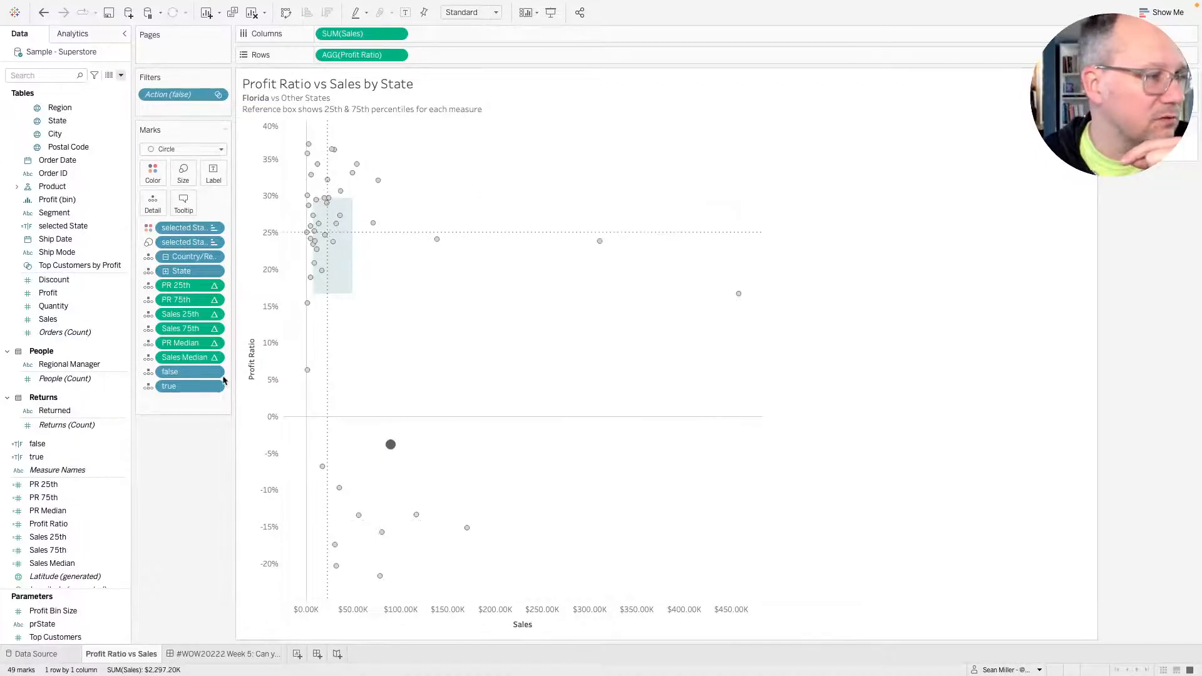
Edit the Sales Median table calculation to also compute using selected State, listed above State.
click(214, 358)
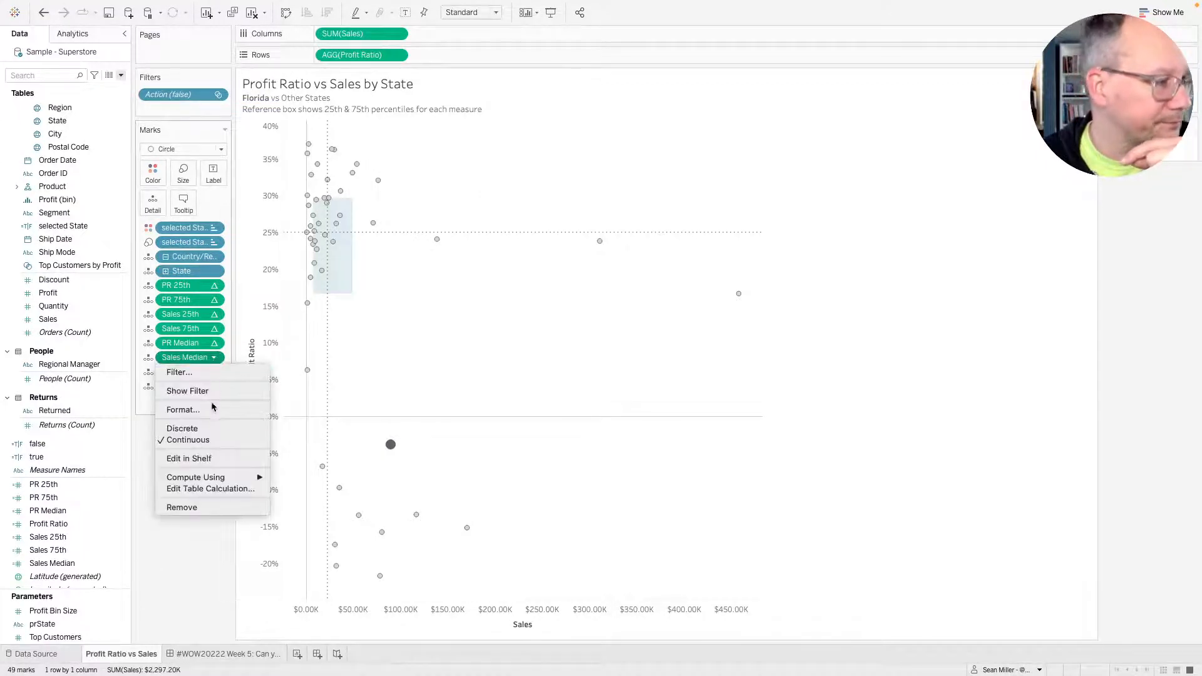
click(211, 489)
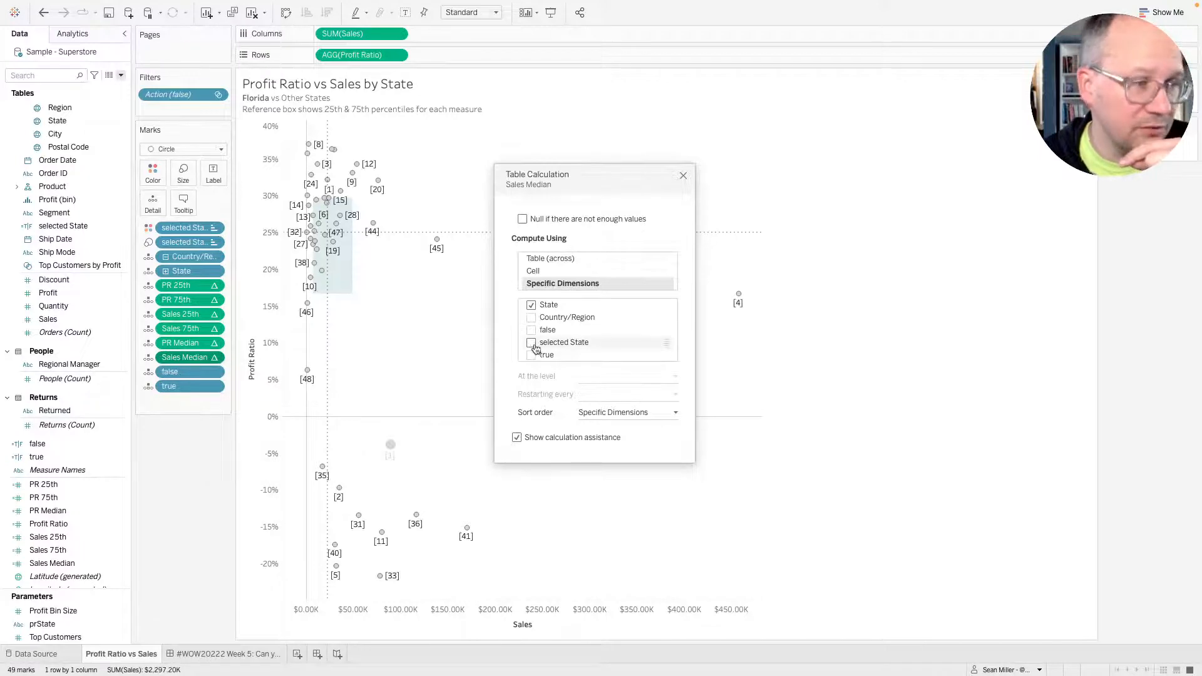
click(531, 342)
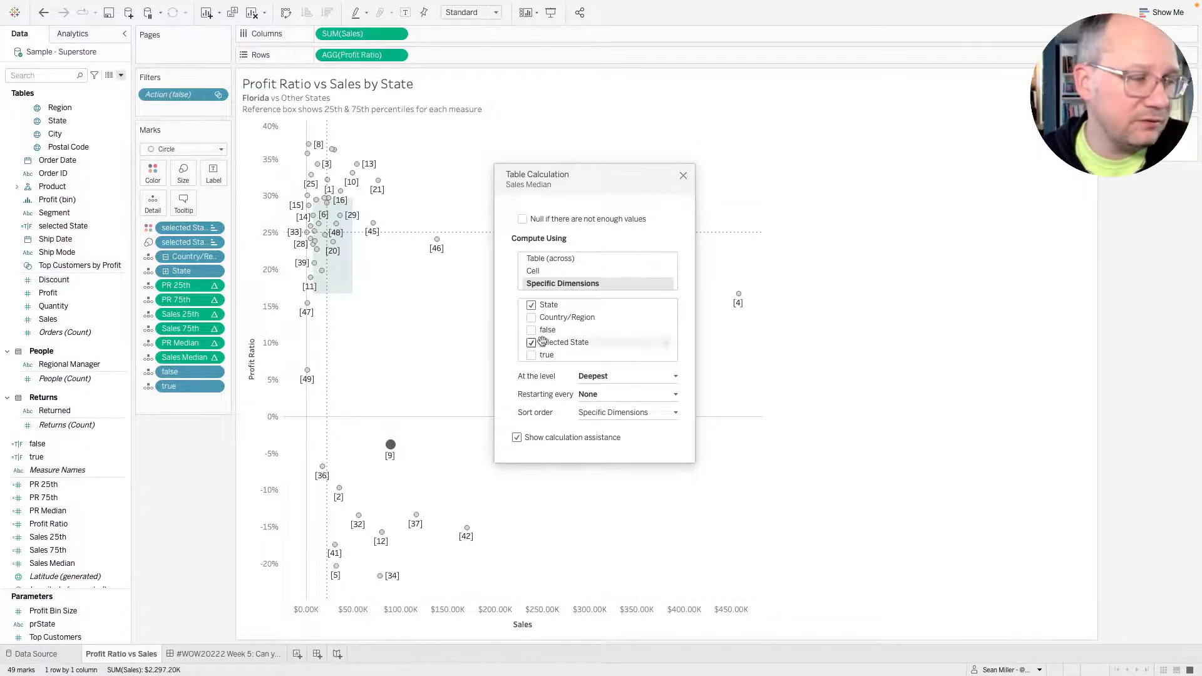
drag(572, 342, 581, 306)
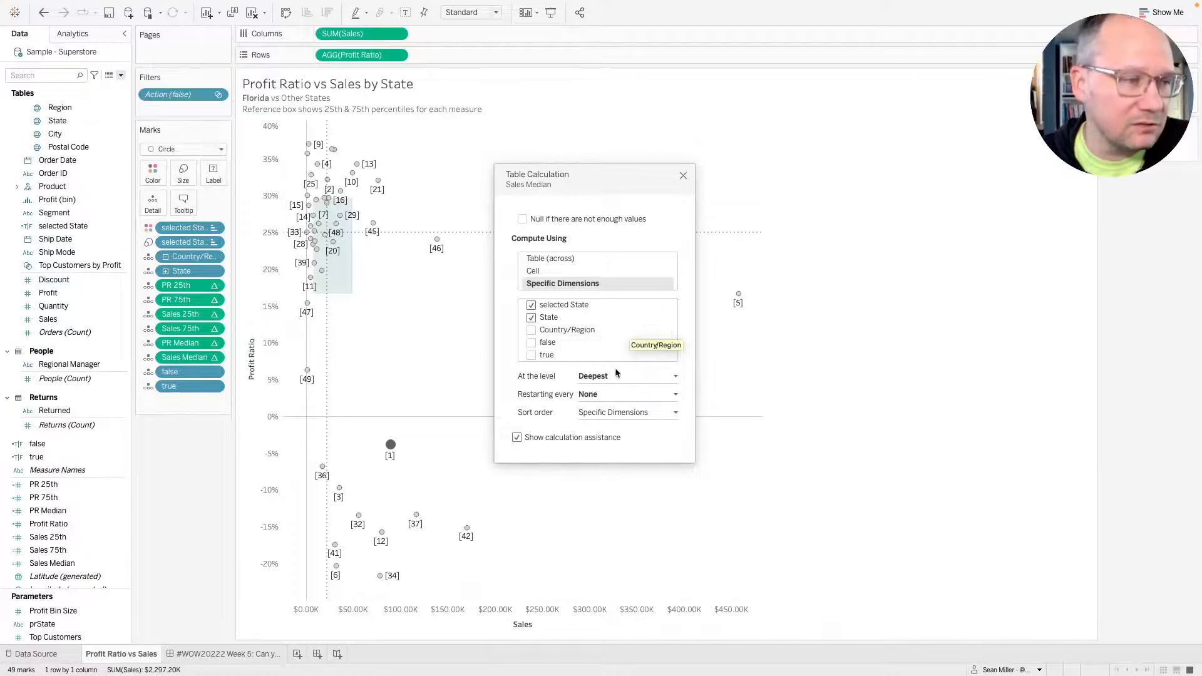
click(683, 176)
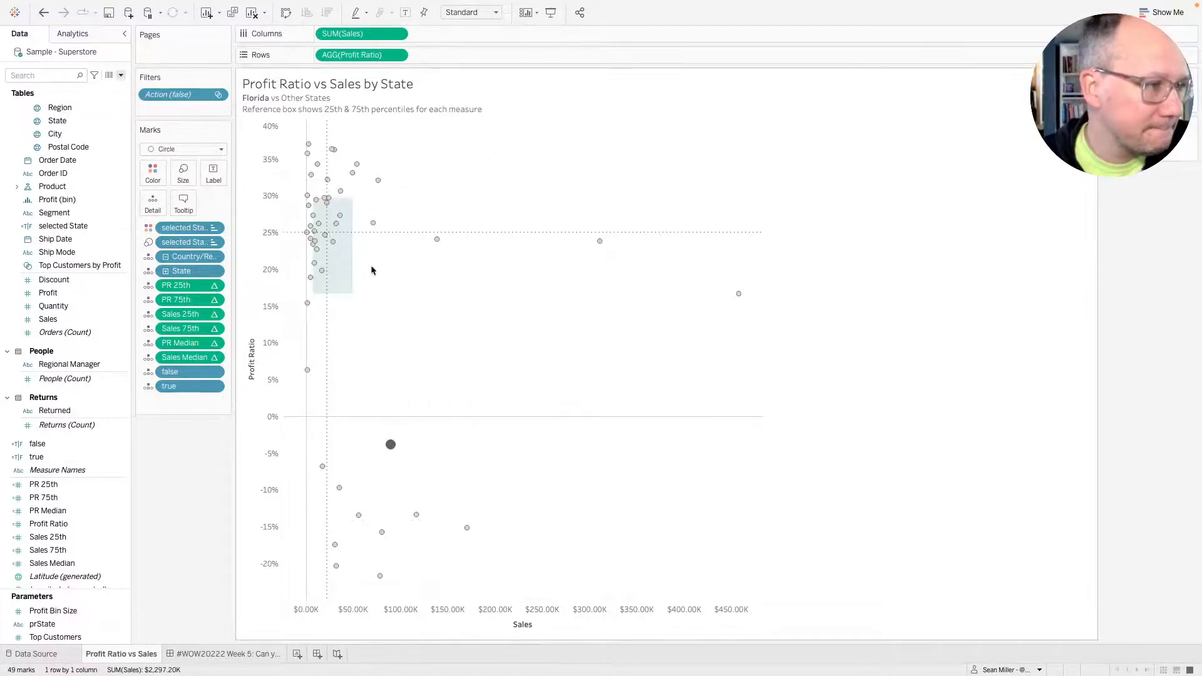
Test the dashboard's reference box and median lines by selecting the Washington, Michigan, Florida, North Carolina and Louisiana marks.
click(206, 655)
click(292, 180)
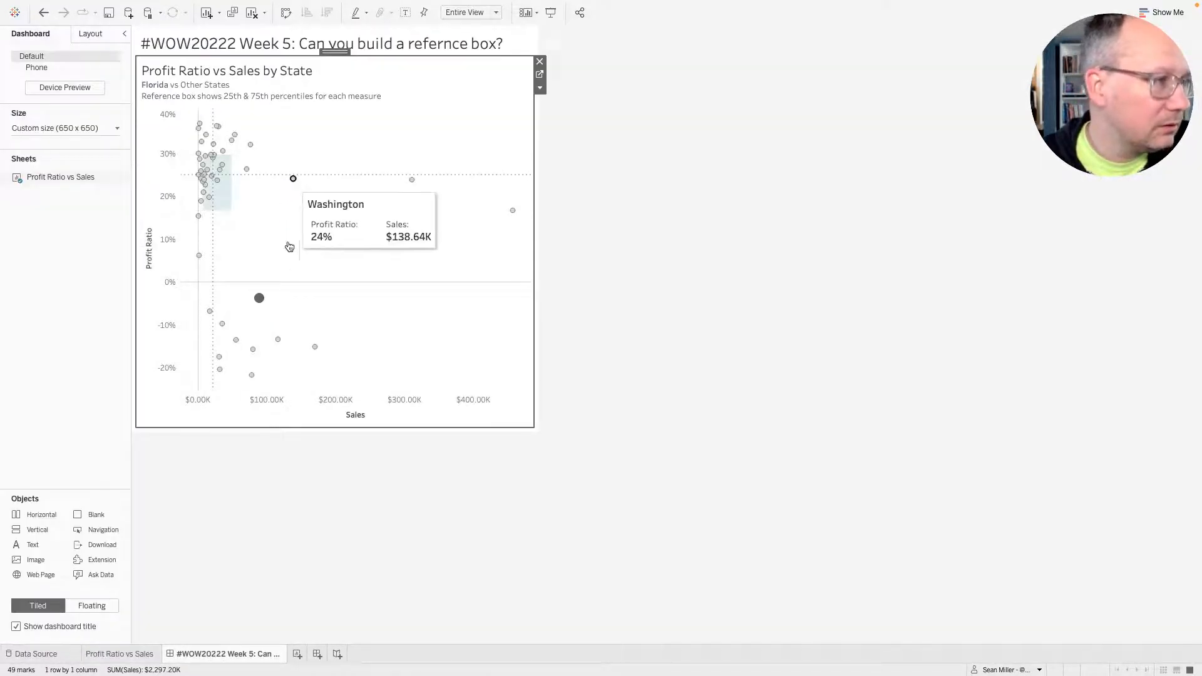
click(250, 145)
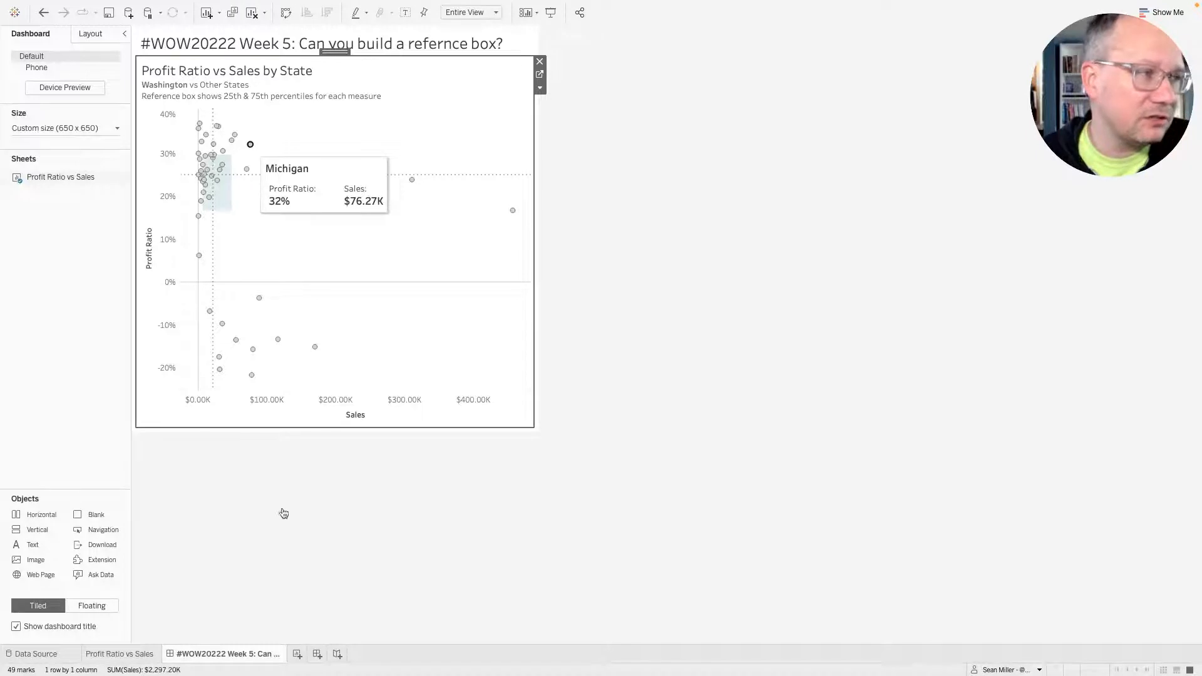
click(259, 299)
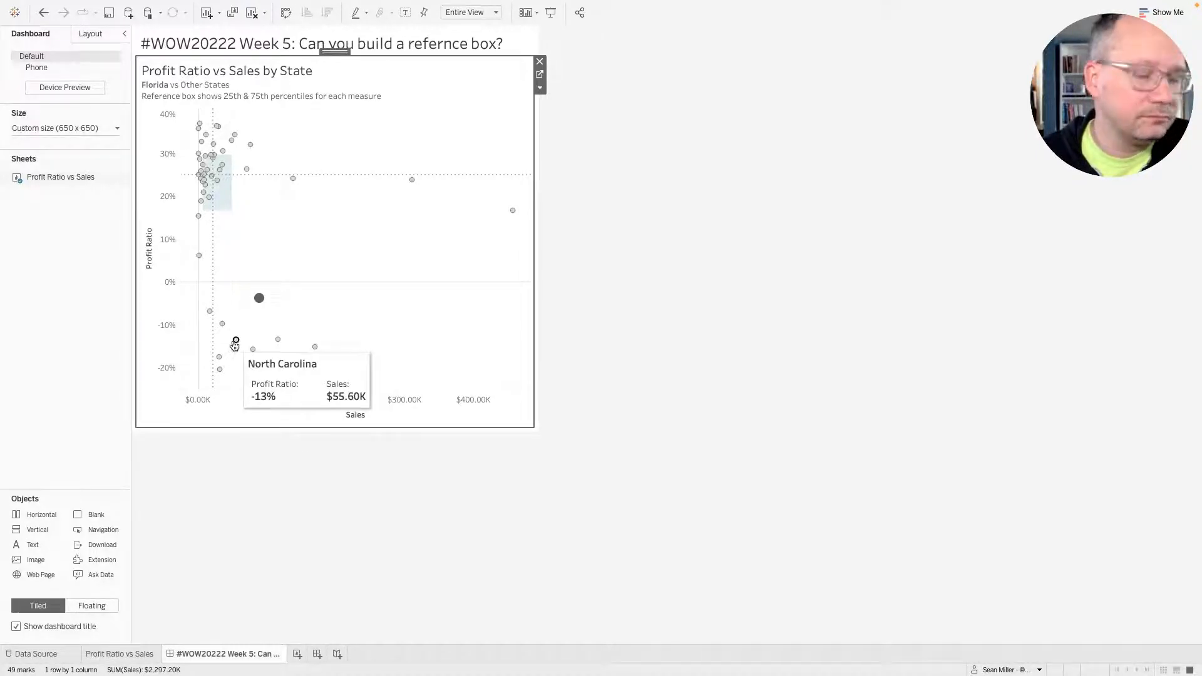
click(236, 342)
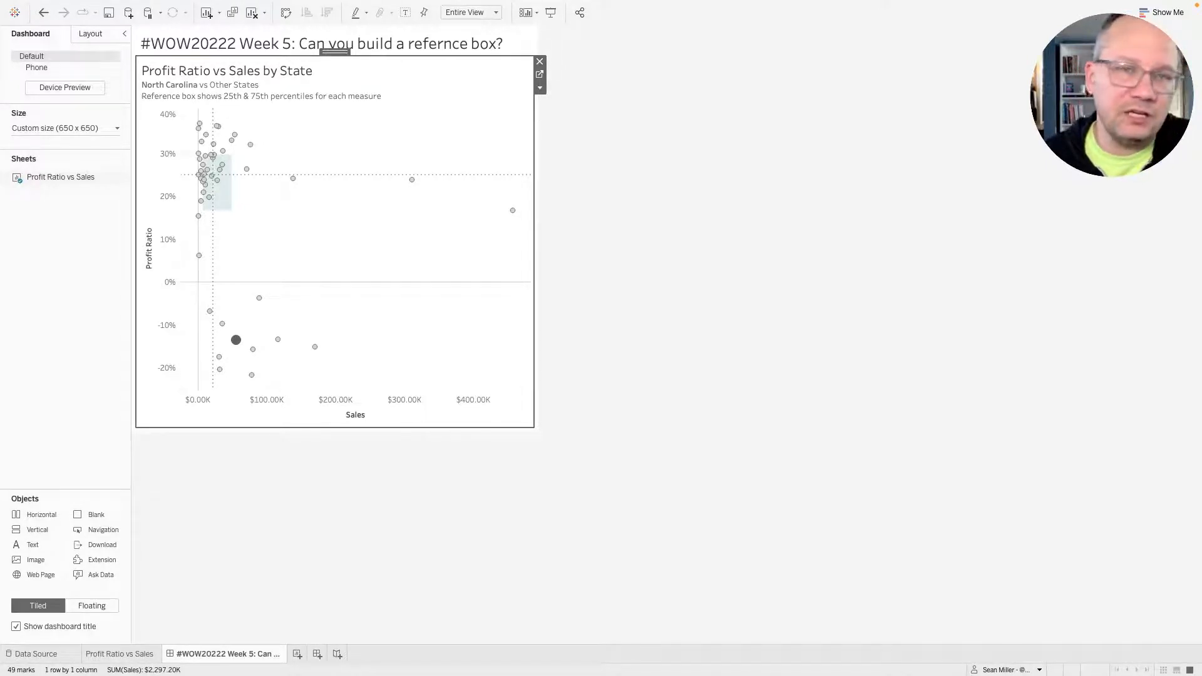
click(260, 299)
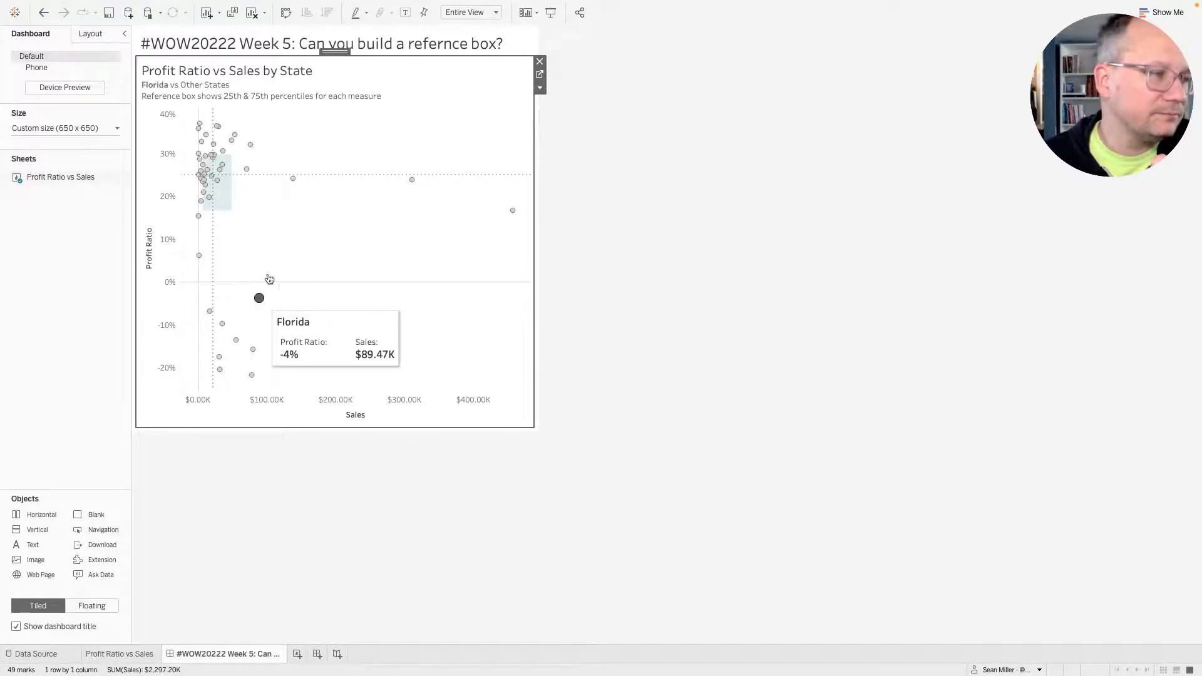
click(203, 181)
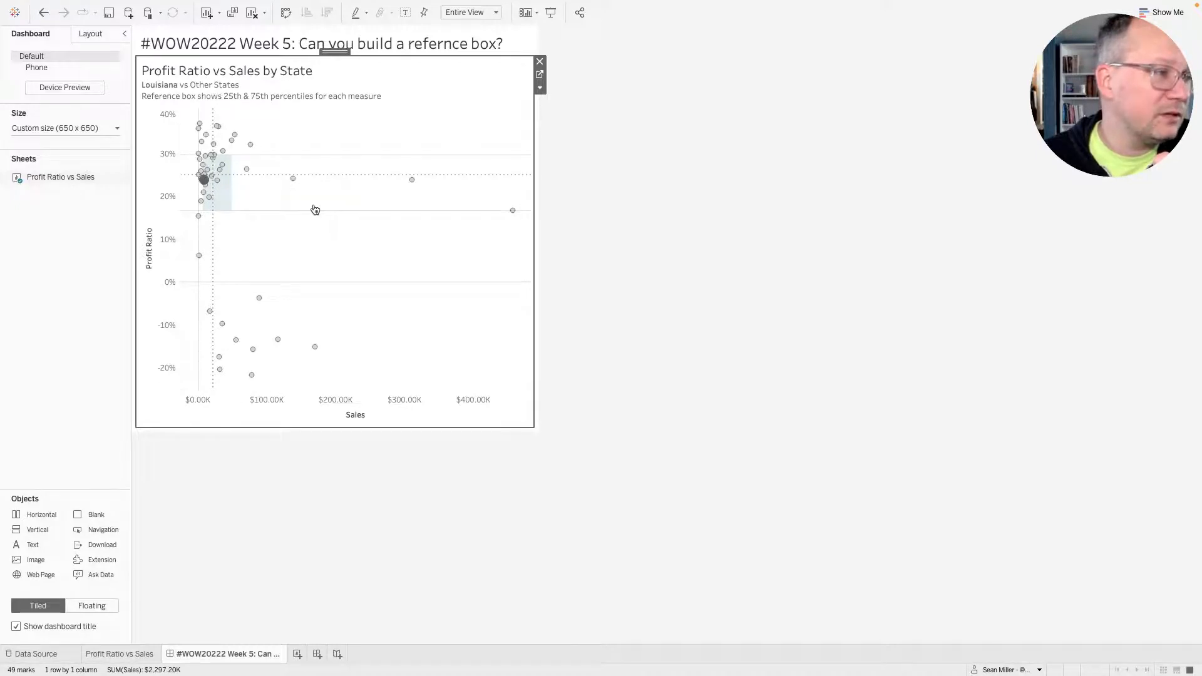
click(589, 170)
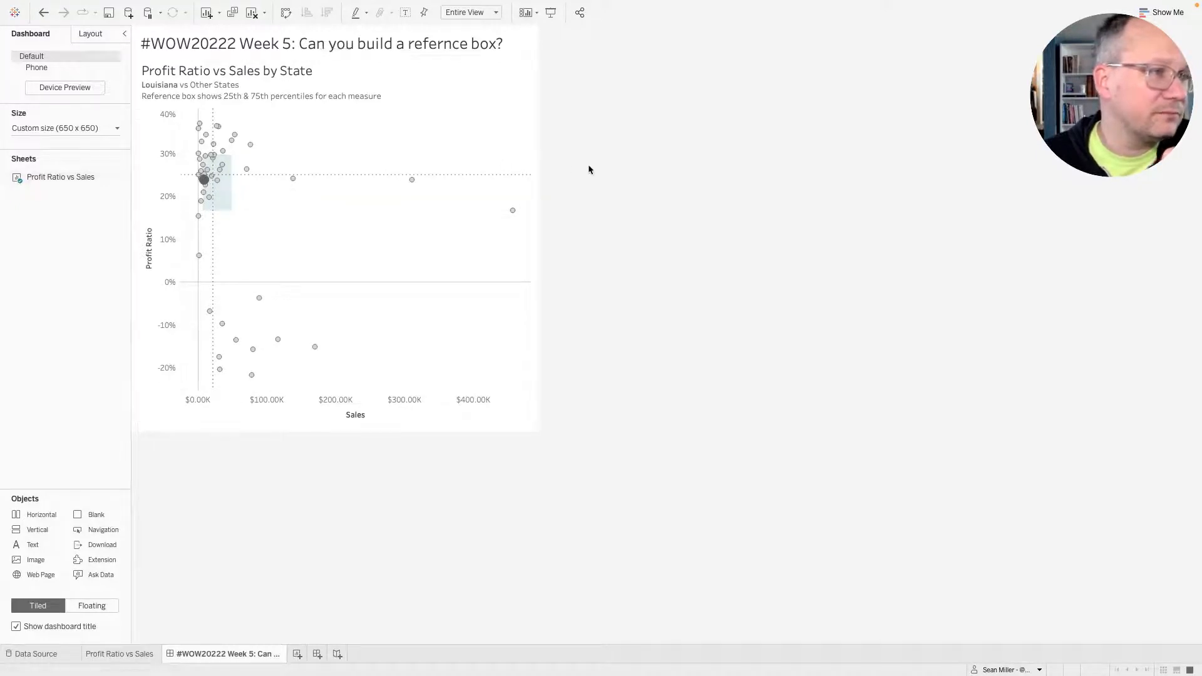